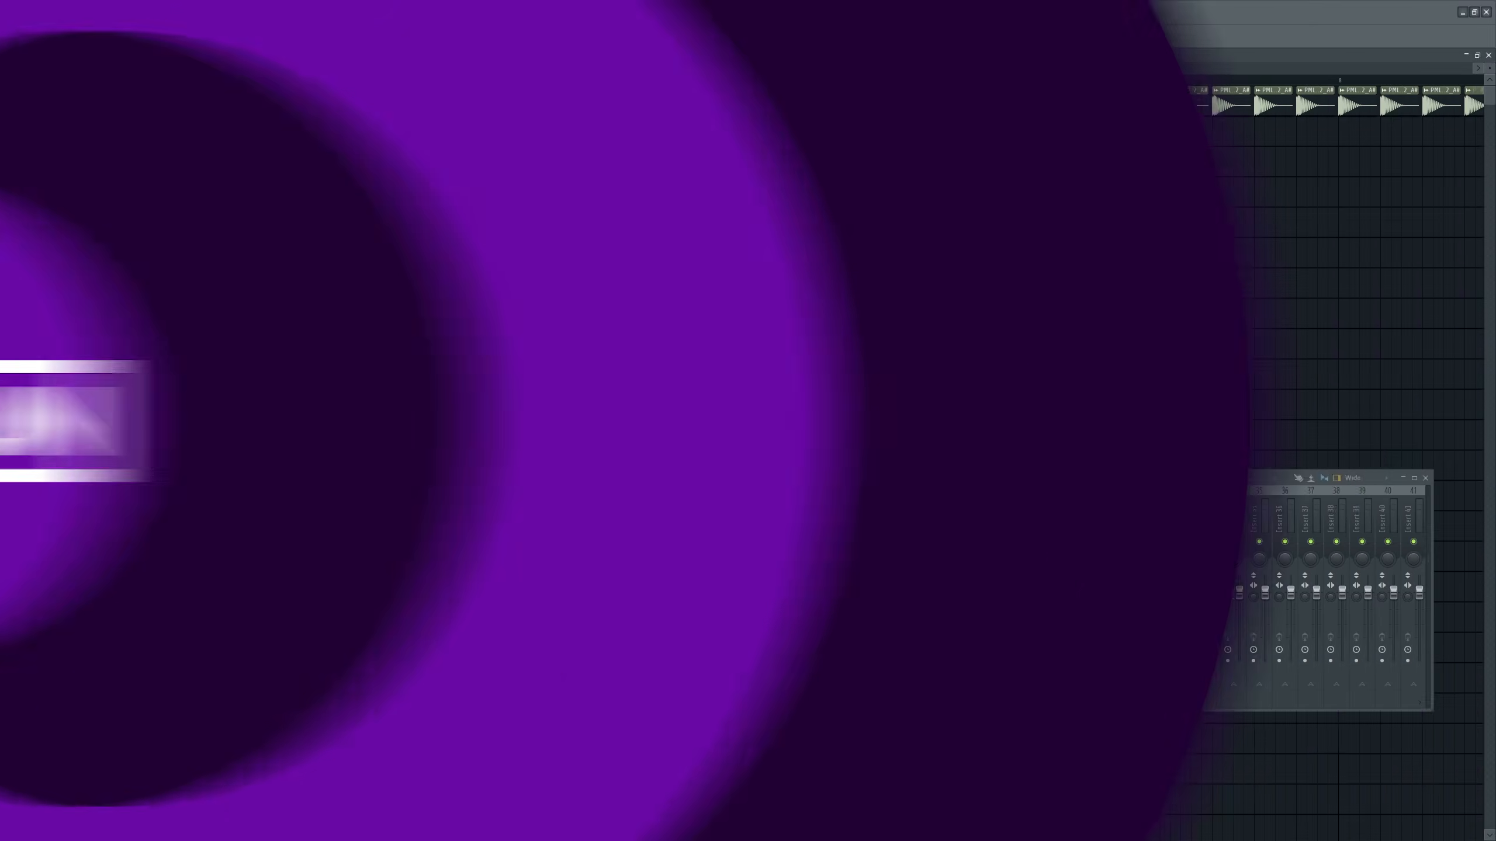
Set the project tempo to 124 BPM and play back the kick loop on Track 1
{"action": "key", "text": "space"}
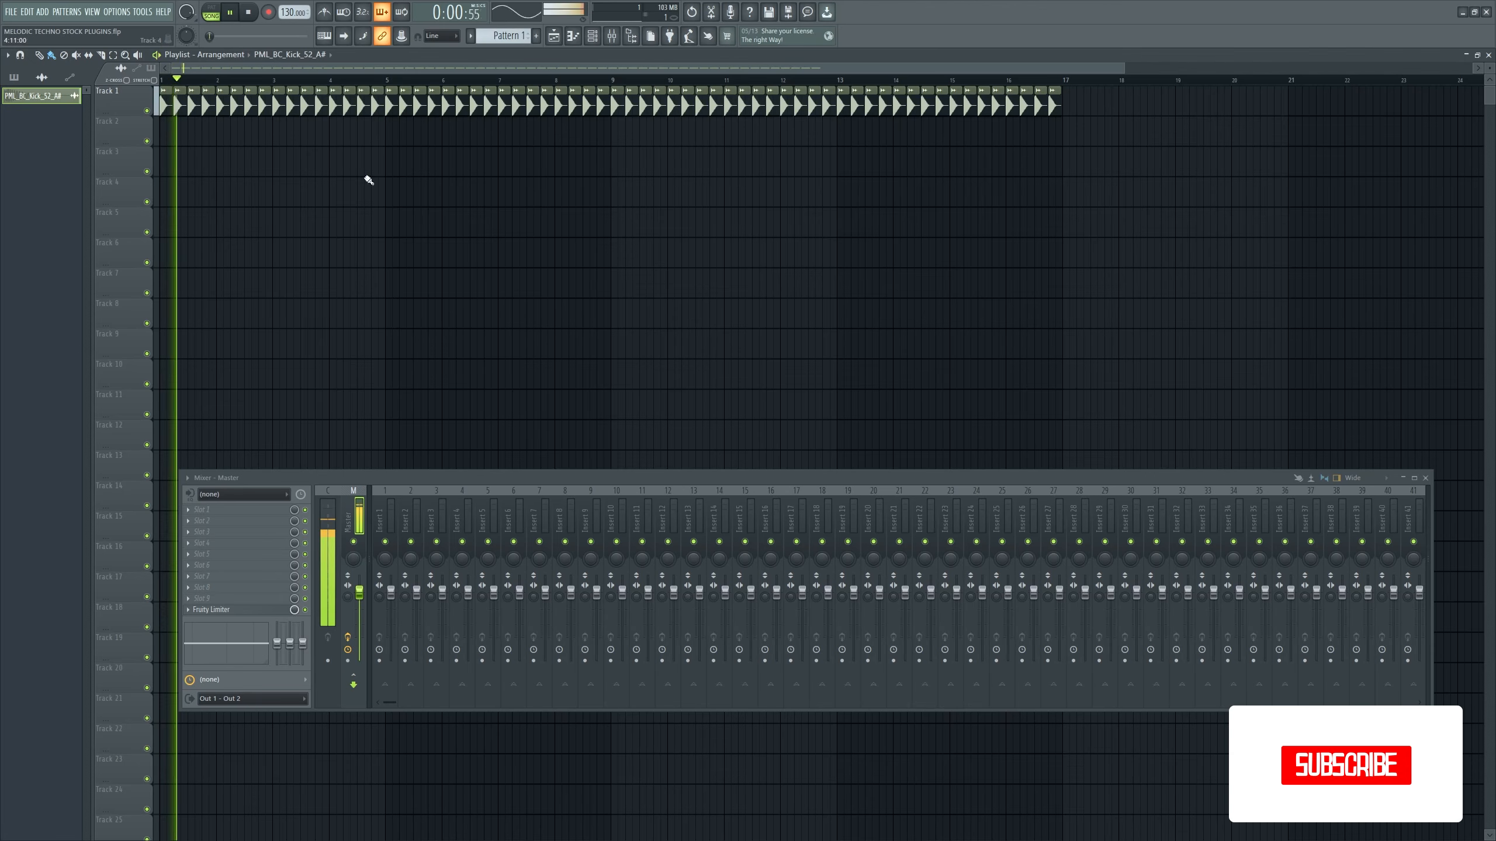
{"action": "key", "text": "space"}
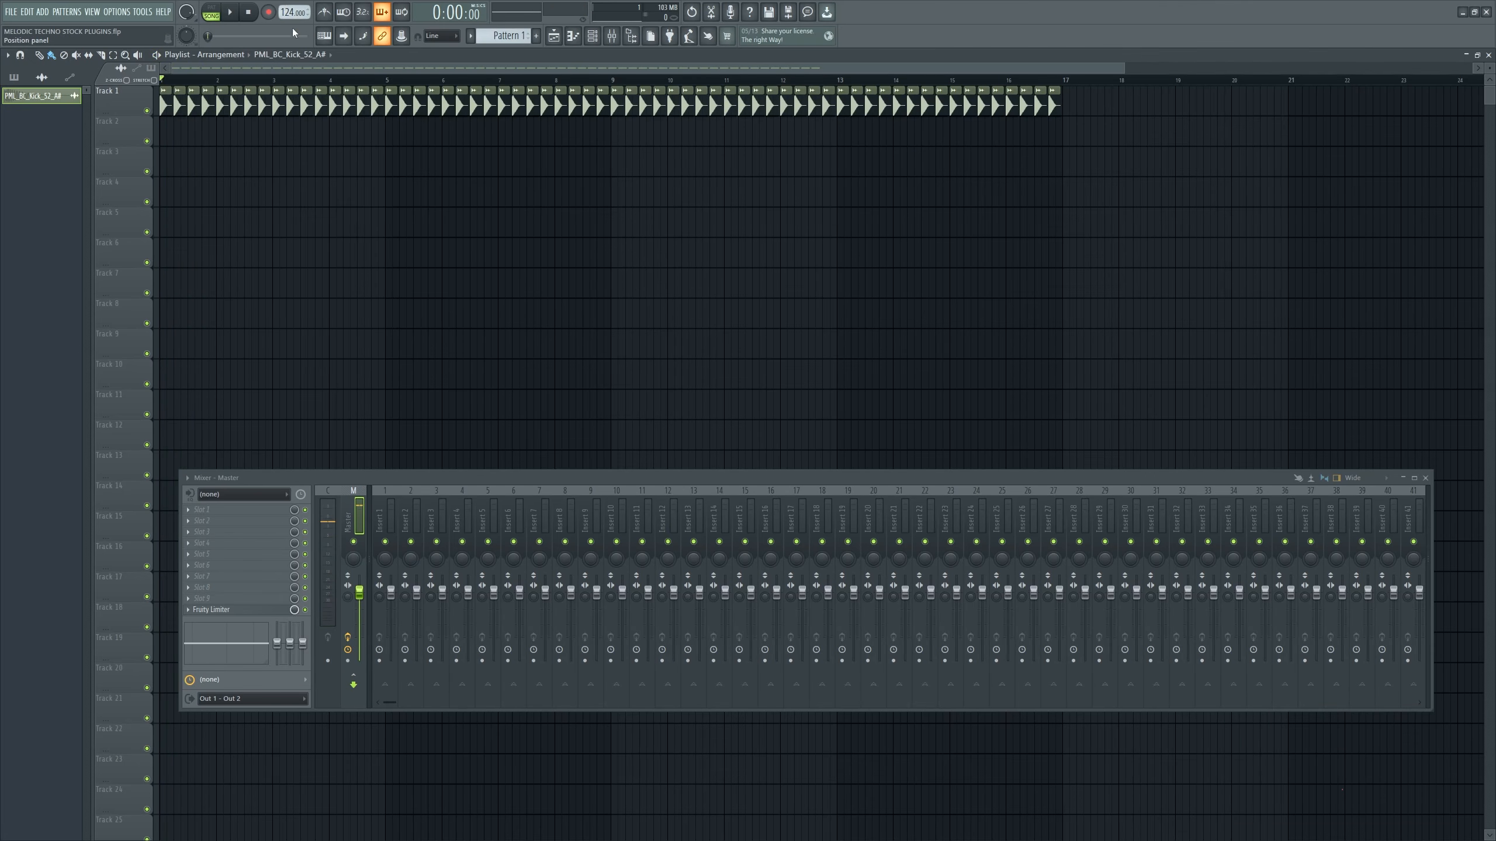
{"action": "key", "text": "space"}
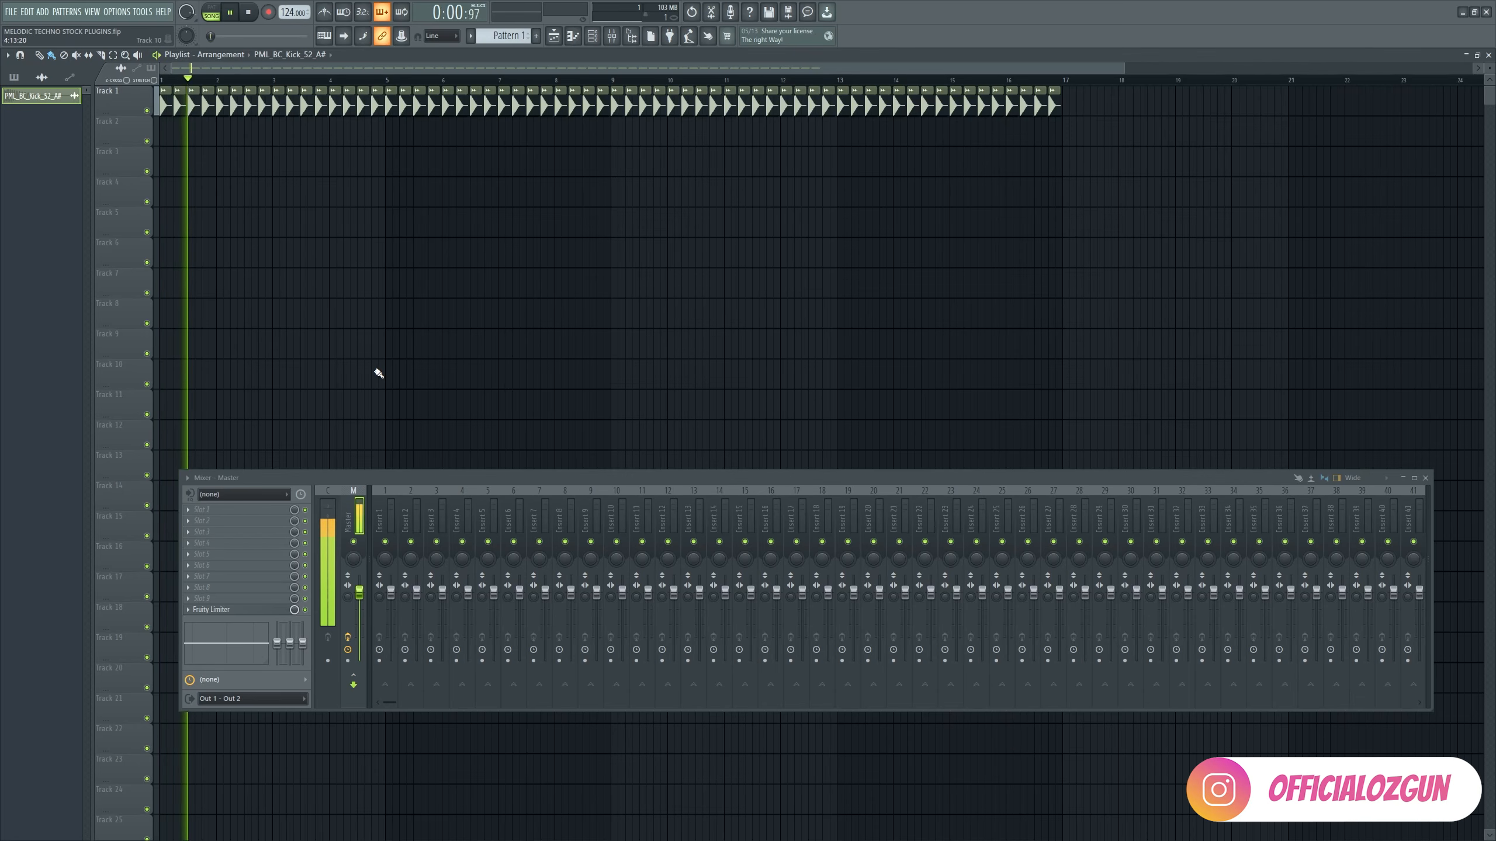
{"action": "key", "text": "space"}
Delete the Fruity Limiter from the master track and move the mixer window clear of the playlist area
{"action": "left_click", "coordinate": [193, 614]}
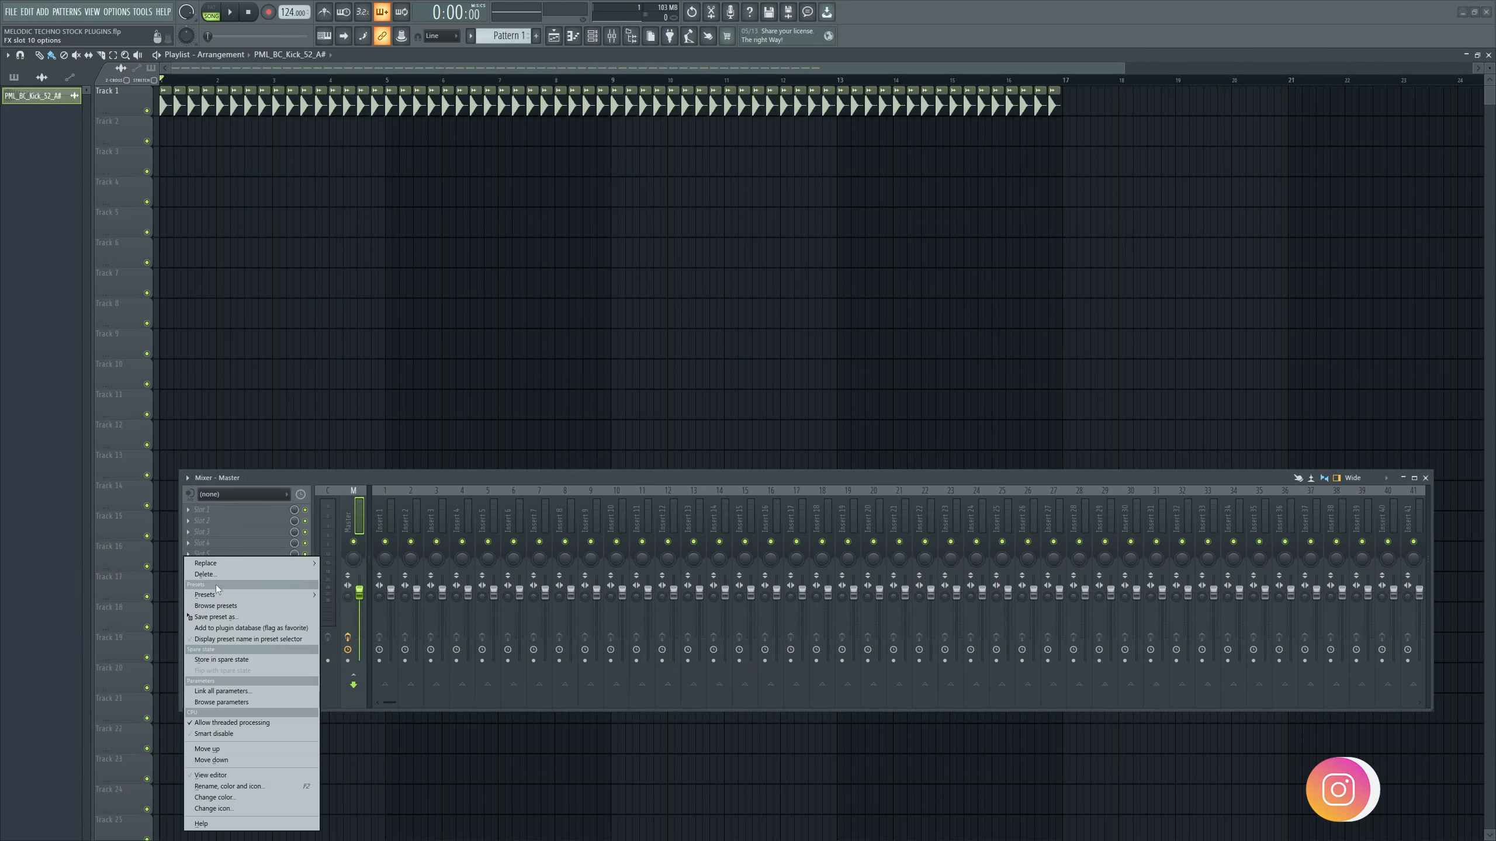
{"action": "left_click", "coordinate": [221, 577]}
{"action": "left_click_drag", "start_coordinate": [336, 480], "coordinate": [328, 568]}
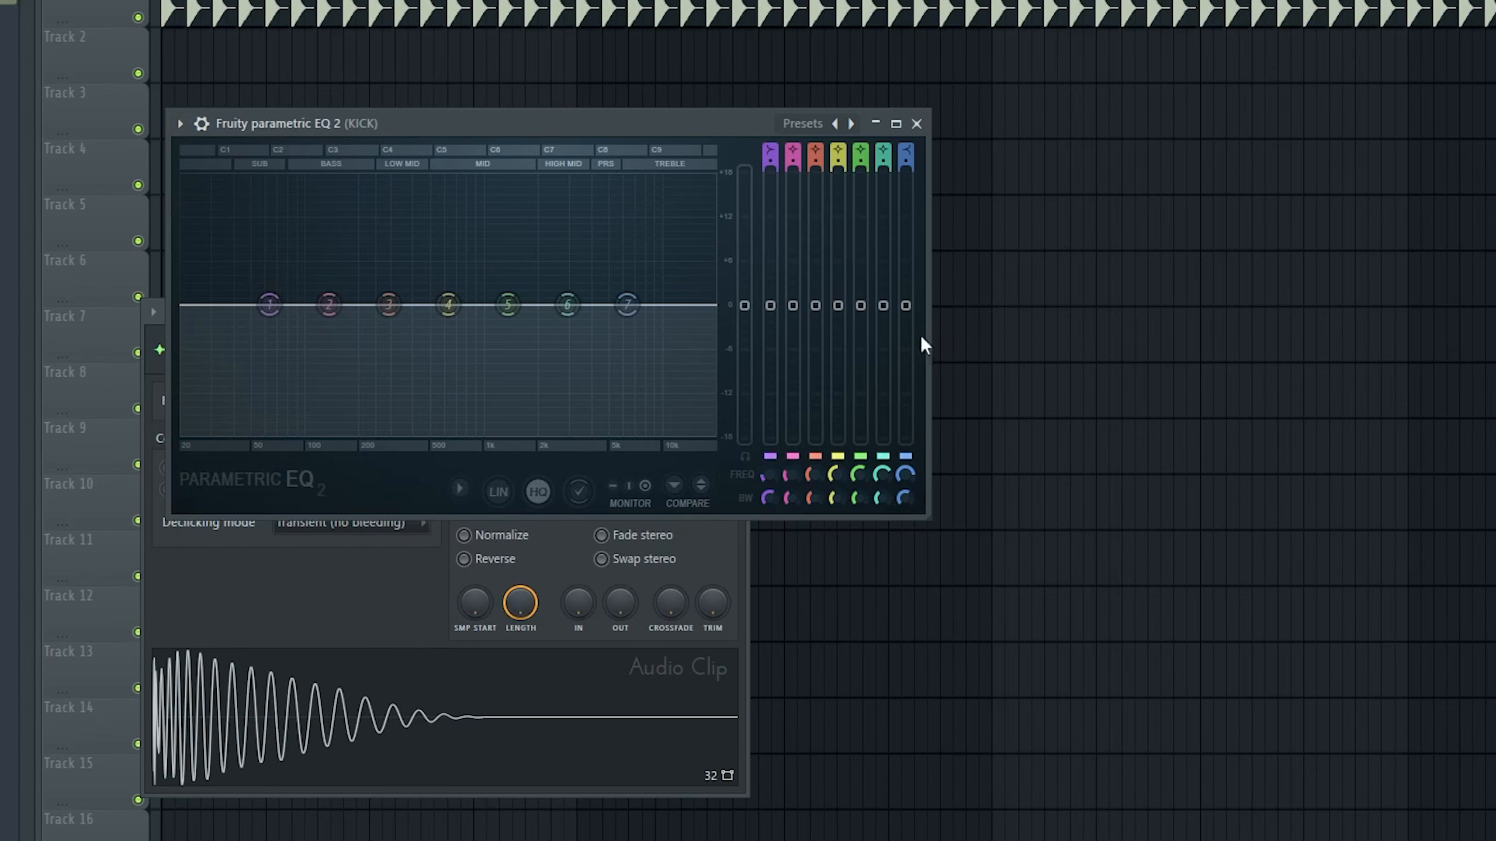
Slightly boost bands 1, 5 and 7 in the kick's Fruity Parametric EQ 2 while playing the loop, and close the EQ
{"action": "left_click_drag", "start_coordinate": [860, 305], "coordinate": [906, 305]}
{"action": "key", "text": "space"}
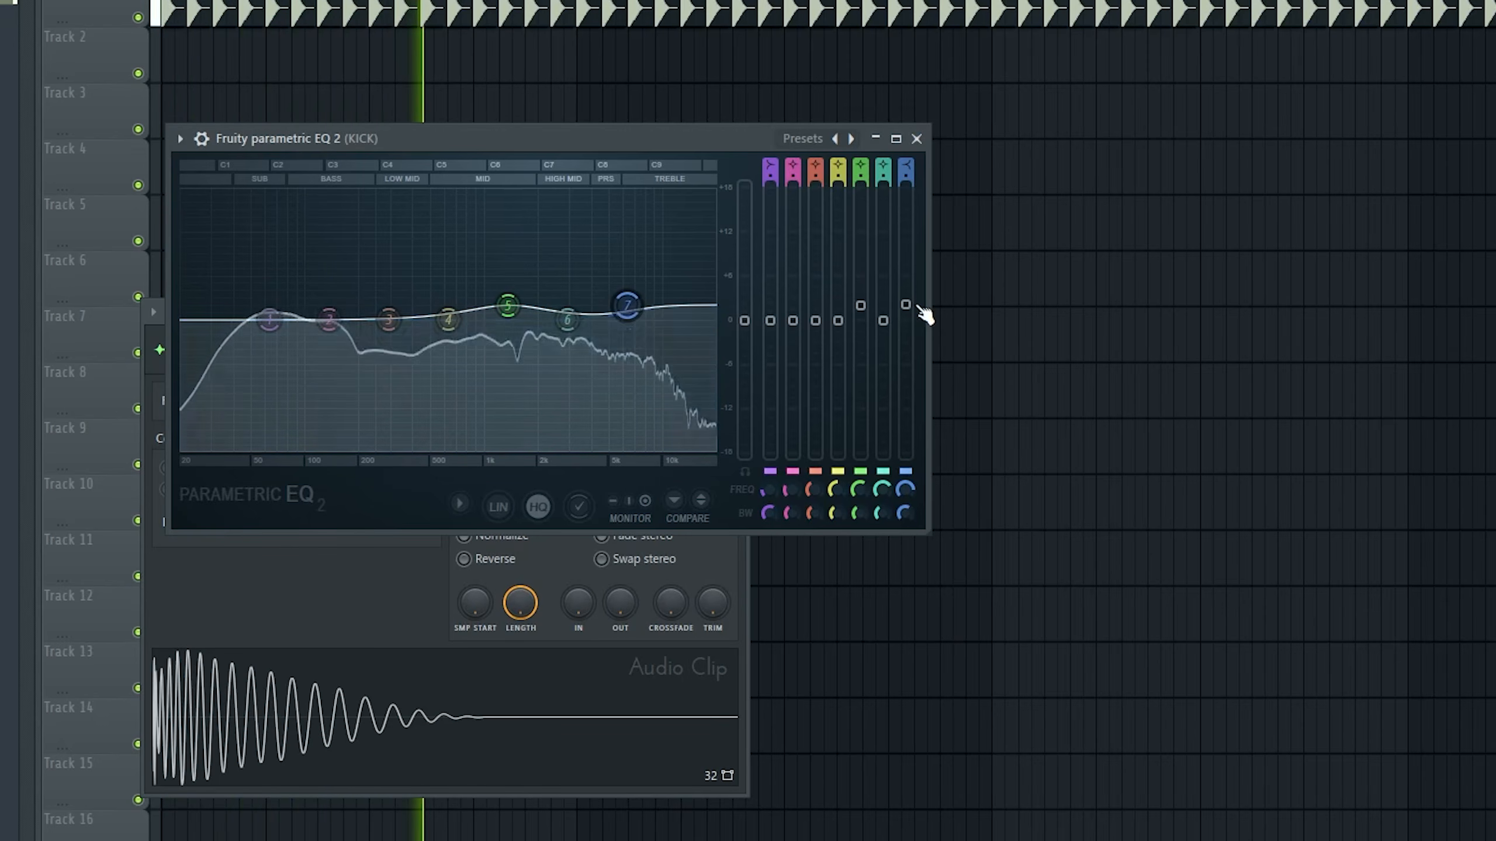
{"action": "left_click_drag", "start_coordinate": [769, 321], "coordinate": [770, 312]}
{"action": "key", "text": "space"}
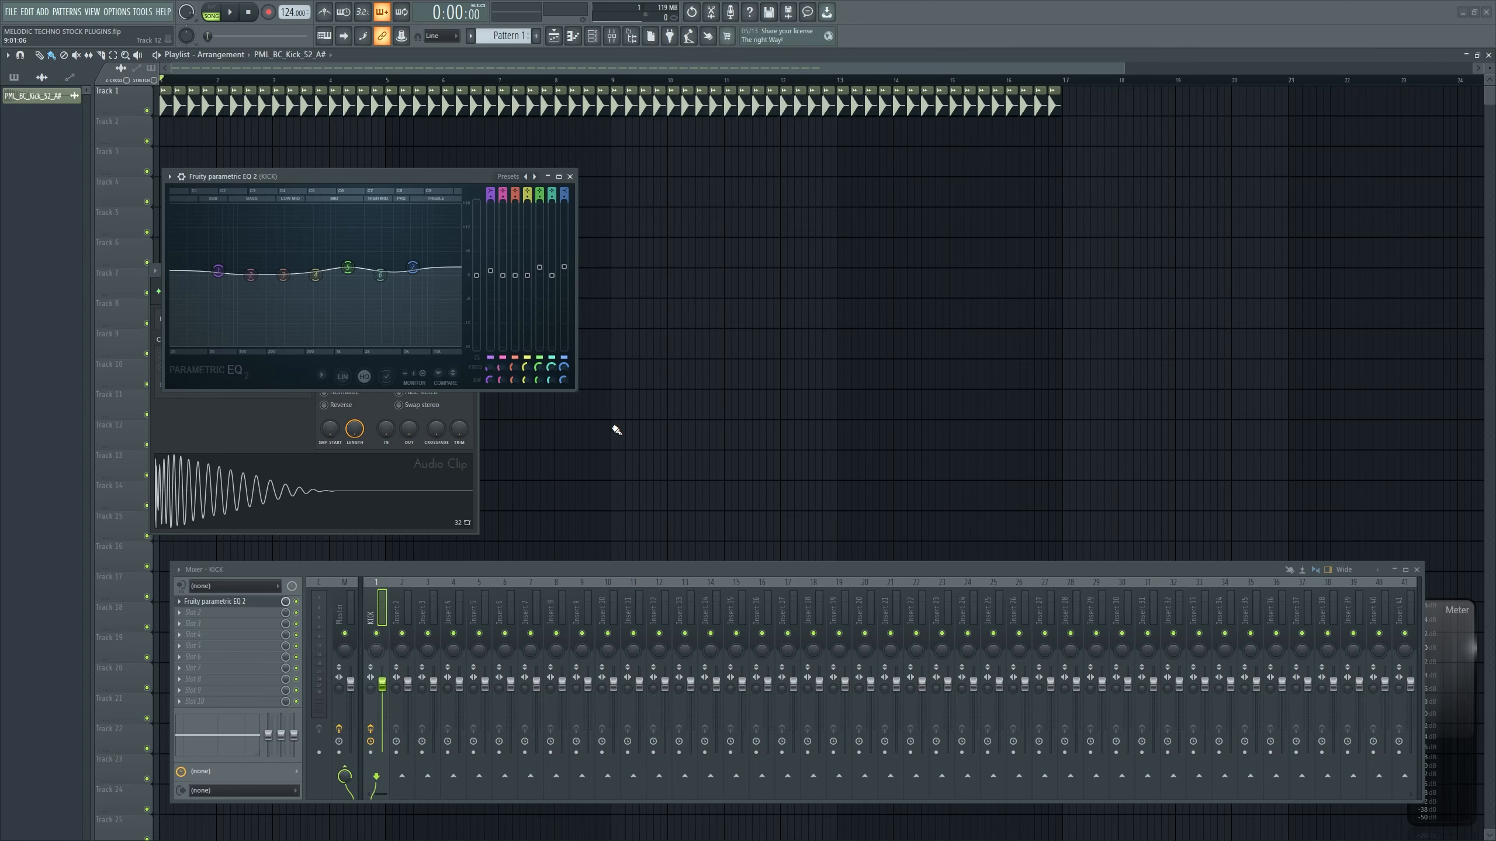
{"action": "left_click", "coordinate": [570, 177]}
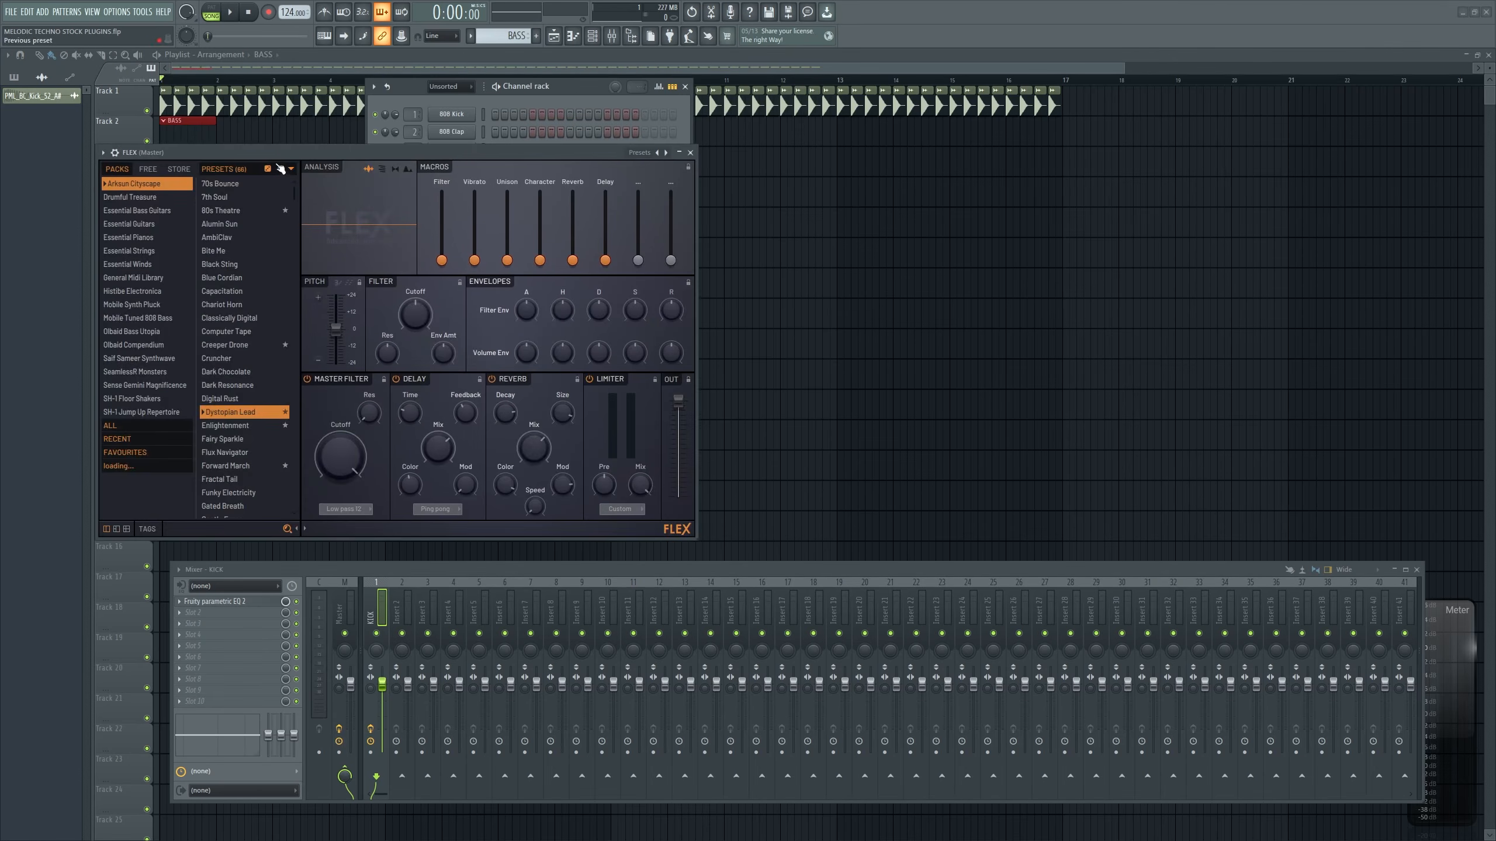
Search all FLEX packs for KEEP, load the Keep Moving preset and audition its sound
{"action": "left_click", "coordinate": [426, 627]}
{"action": "type", "text": "KEEP"}
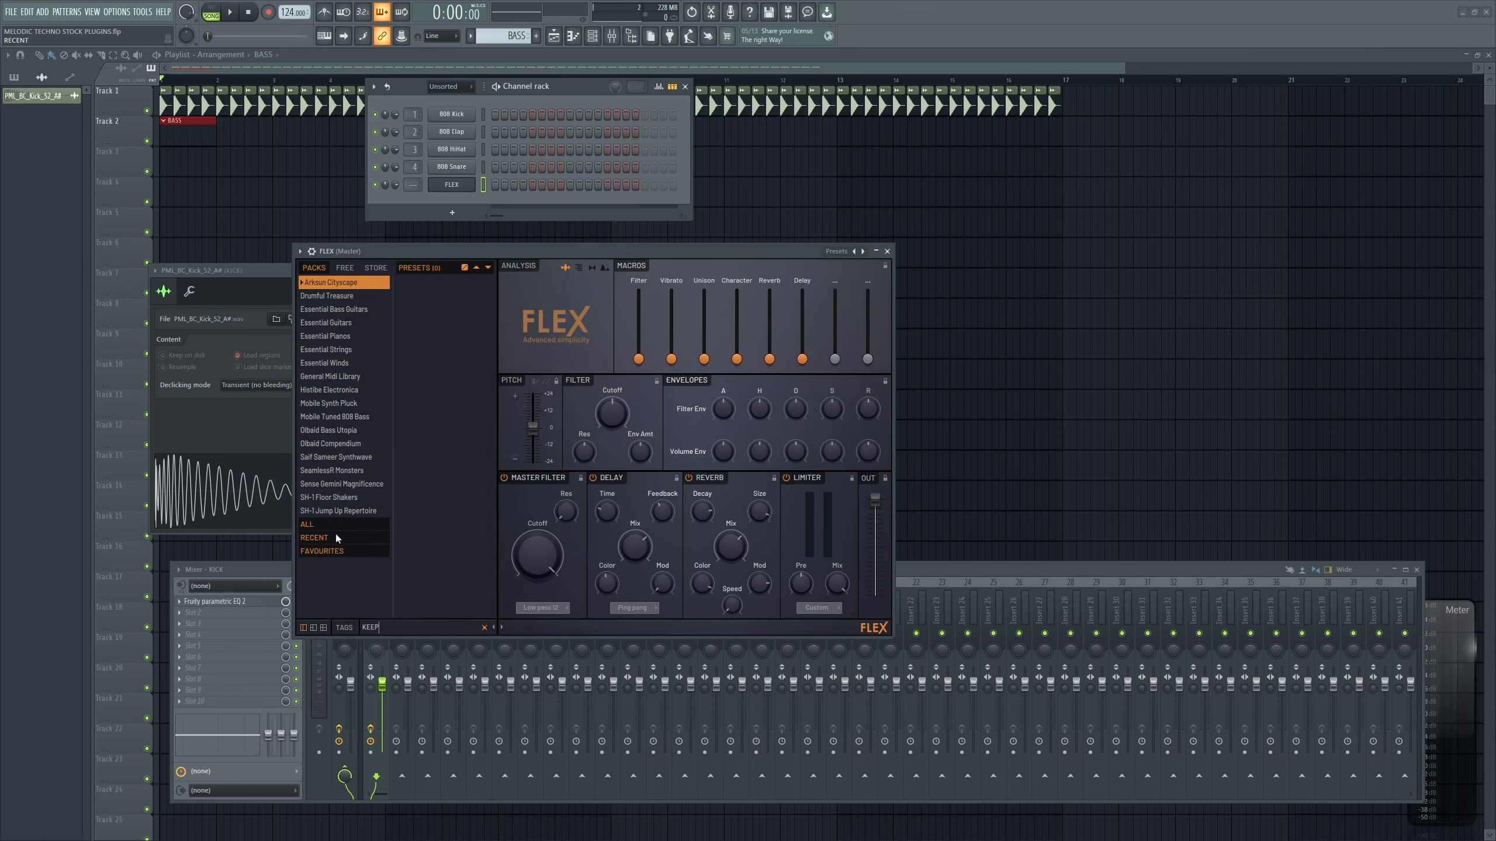
{"action": "left_click", "coordinate": [336, 528]}
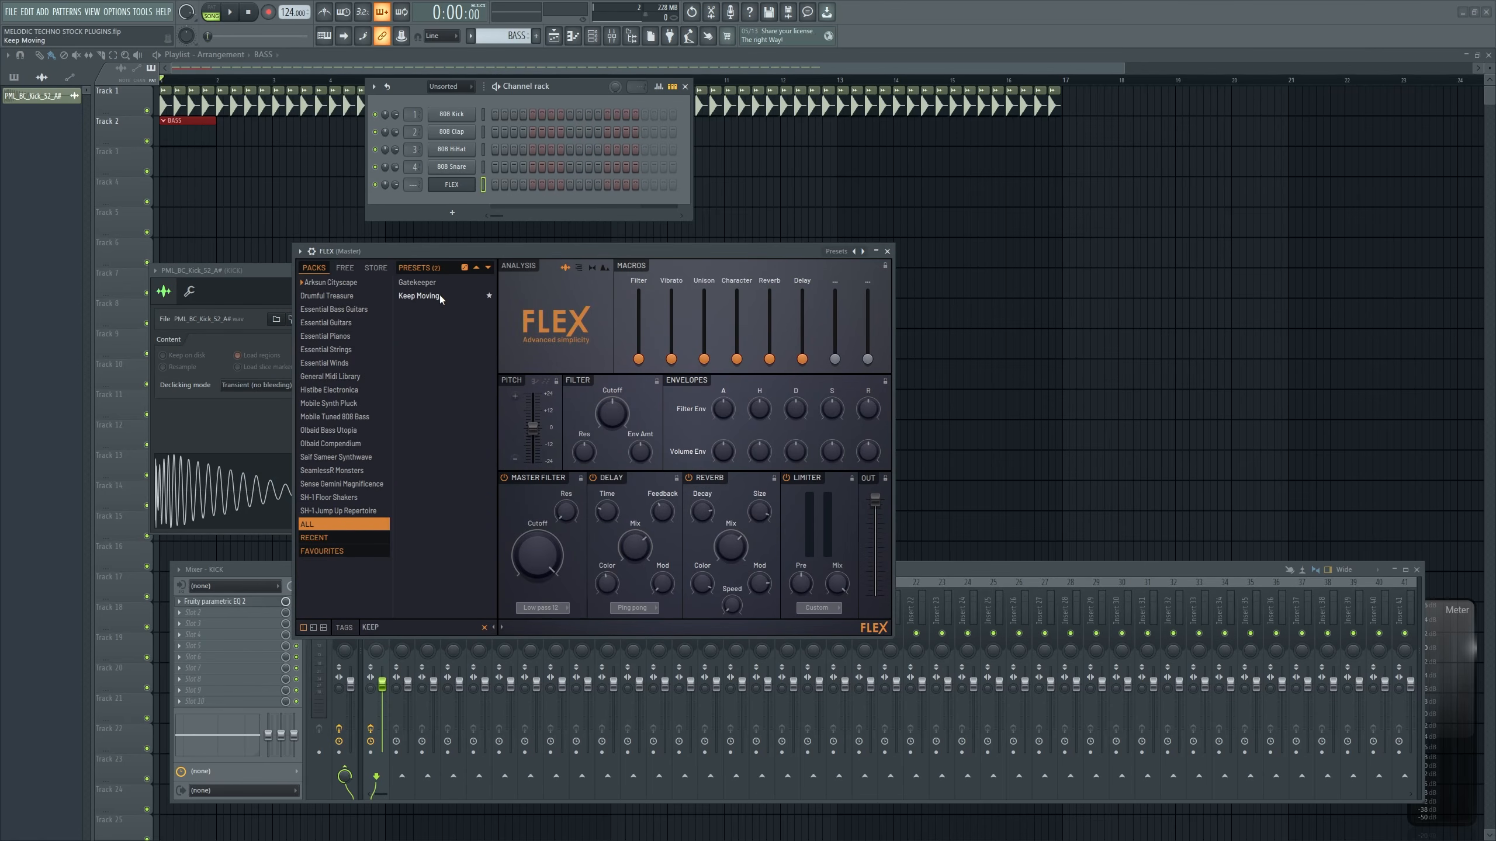
{"action": "left_click", "coordinate": [420, 295]}
{"action": "left_click_drag", "start_coordinate": [404, 252], "coordinate": [369, 256]}
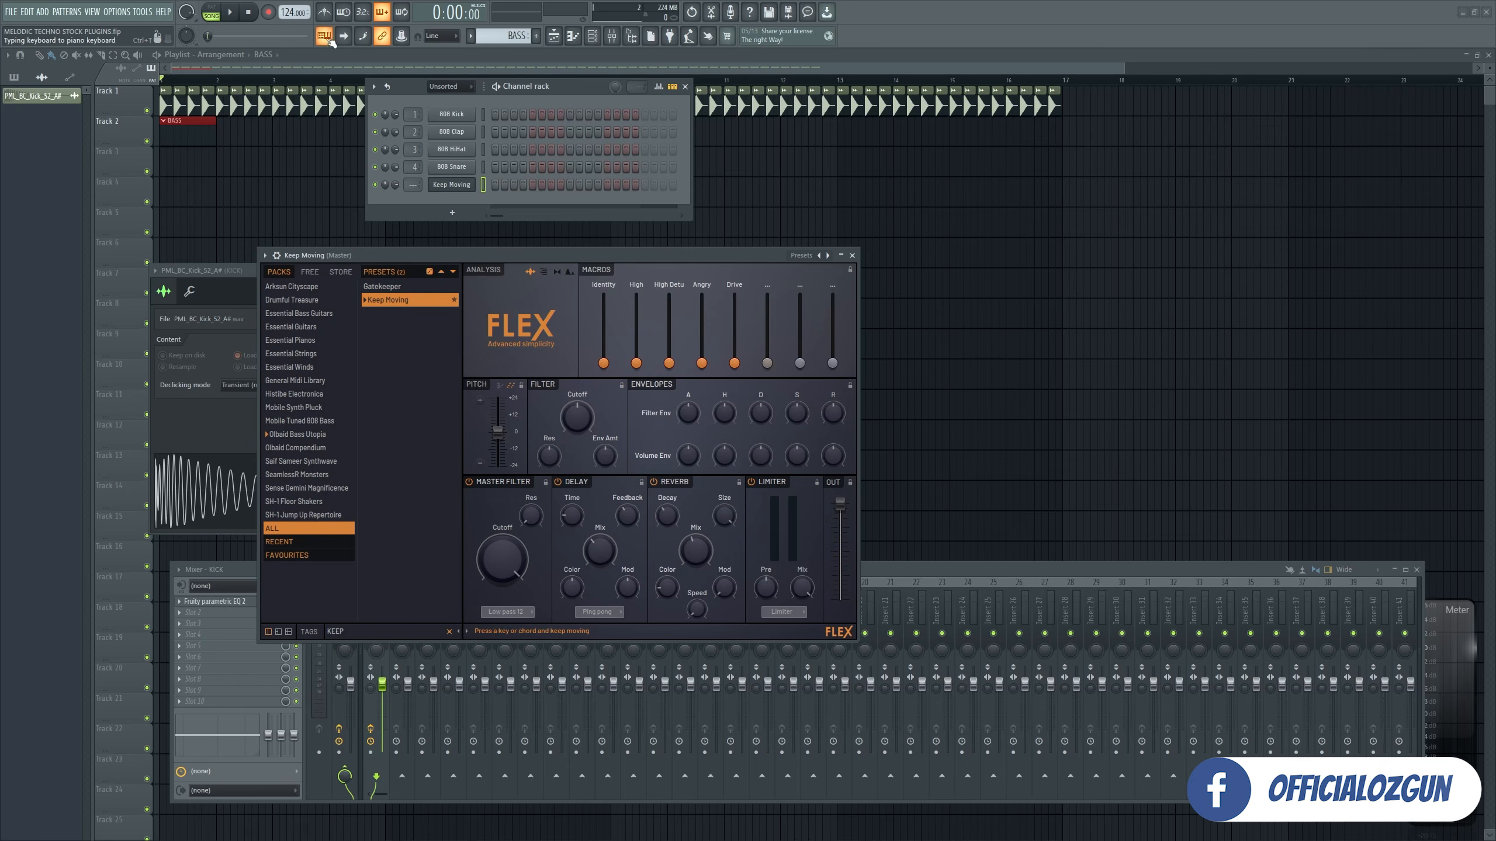
{"action": "left_click_drag", "start_coordinate": [465, 253], "coordinate": [463, 255]}
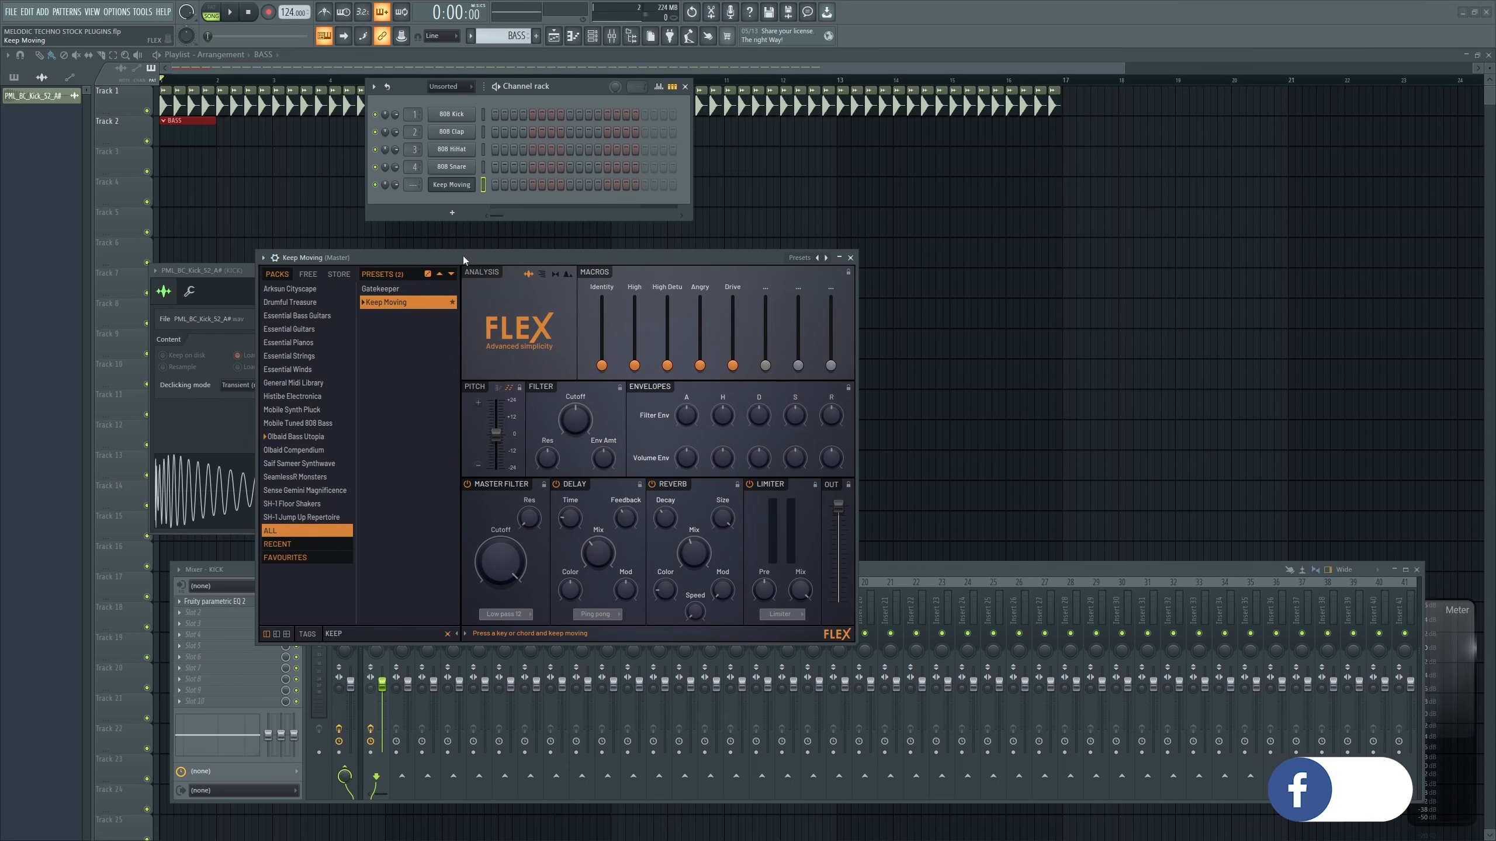
{"action": "key", "text": "v"}
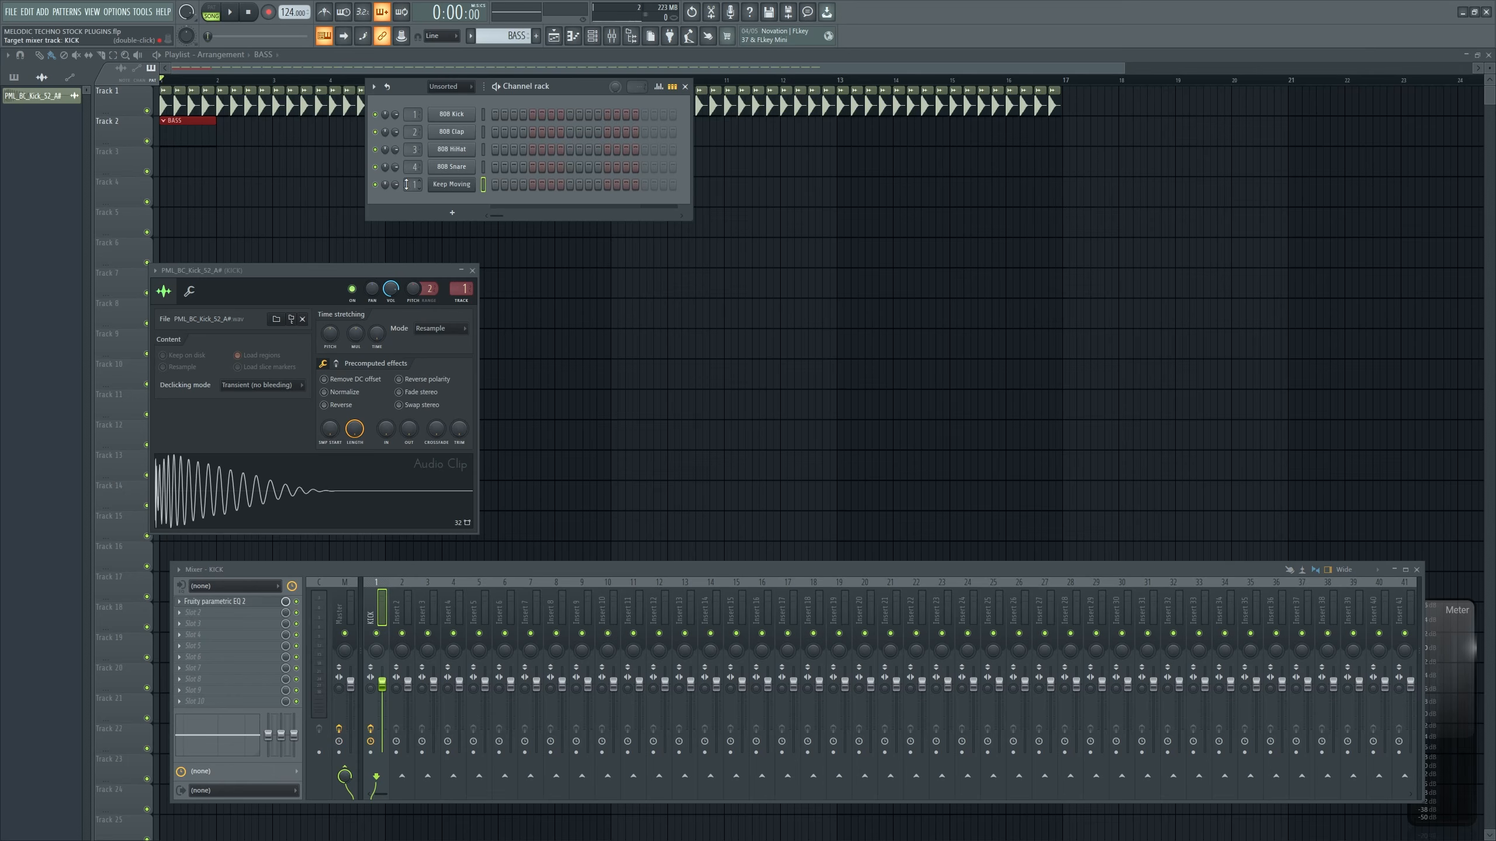
Route the Keep Moving channel to mixer insert 2 and name that insert BASS
{"action": "double_click", "coordinate": [400, 604]}
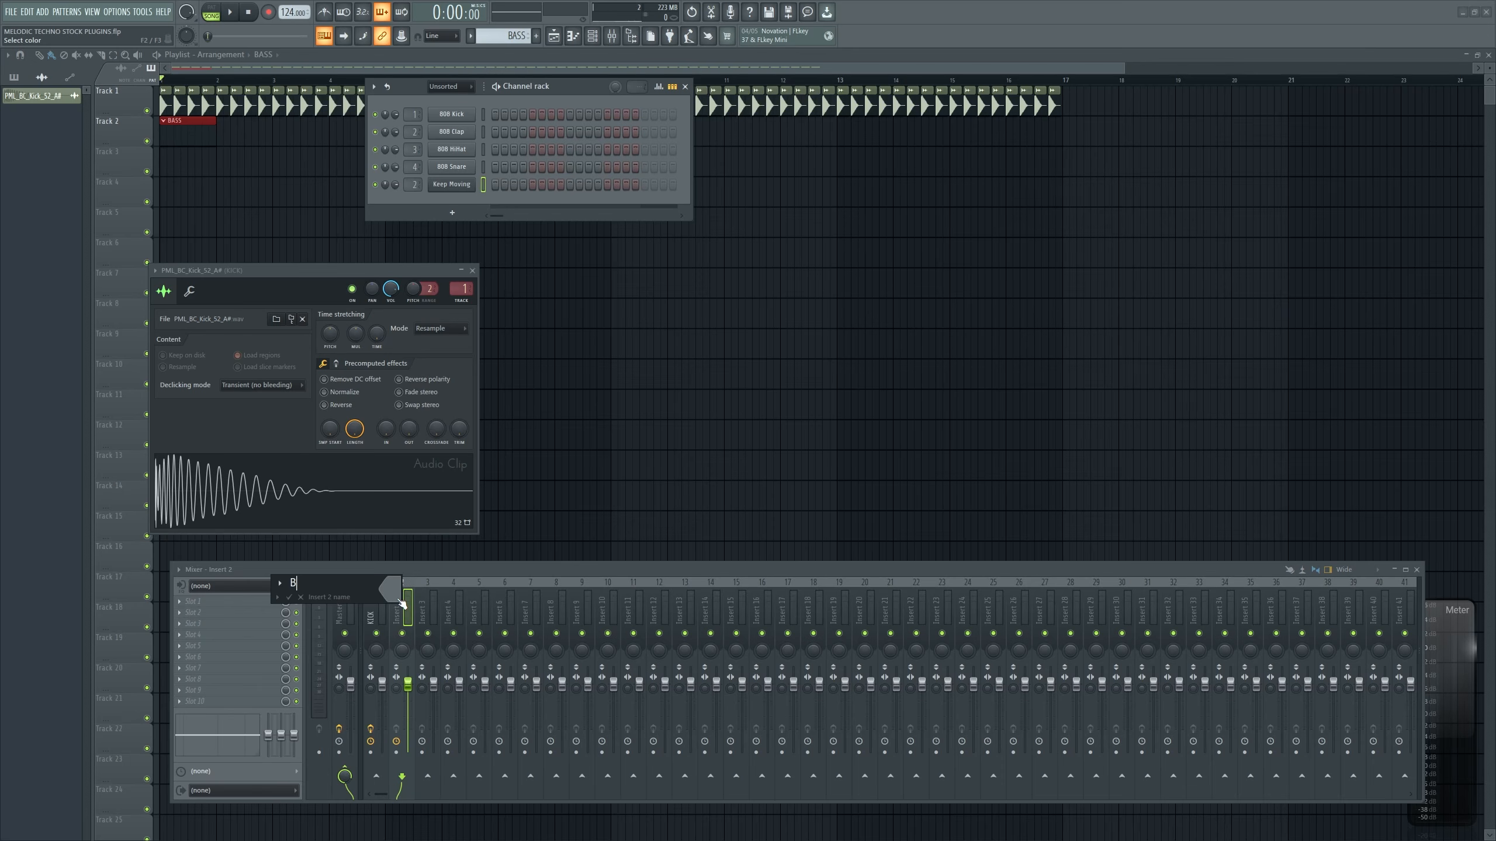
{"action": "type", "text": "BASS"}
{"action": "key", "text": "Return"}
Set the BASS track's Fruity Blood Overdrive PreAmp to about 0.37, slightly adjust its PostGain while auditioning notes, and close it
{"action": "left_click_drag", "start_coordinate": [260, 277], "coordinate": [260, 265]}
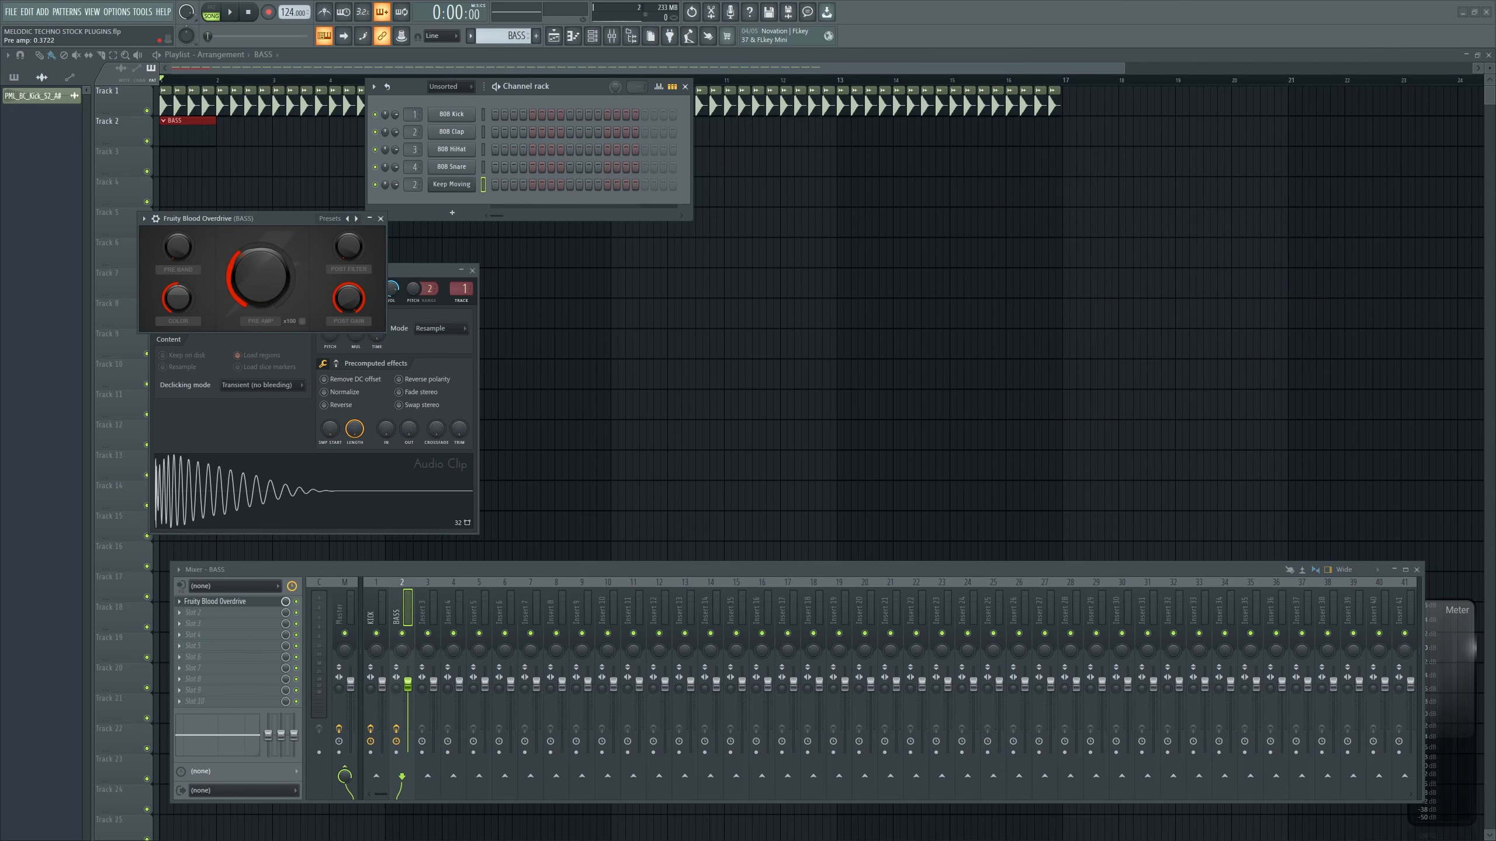
{"action": "key", "text": "b"}
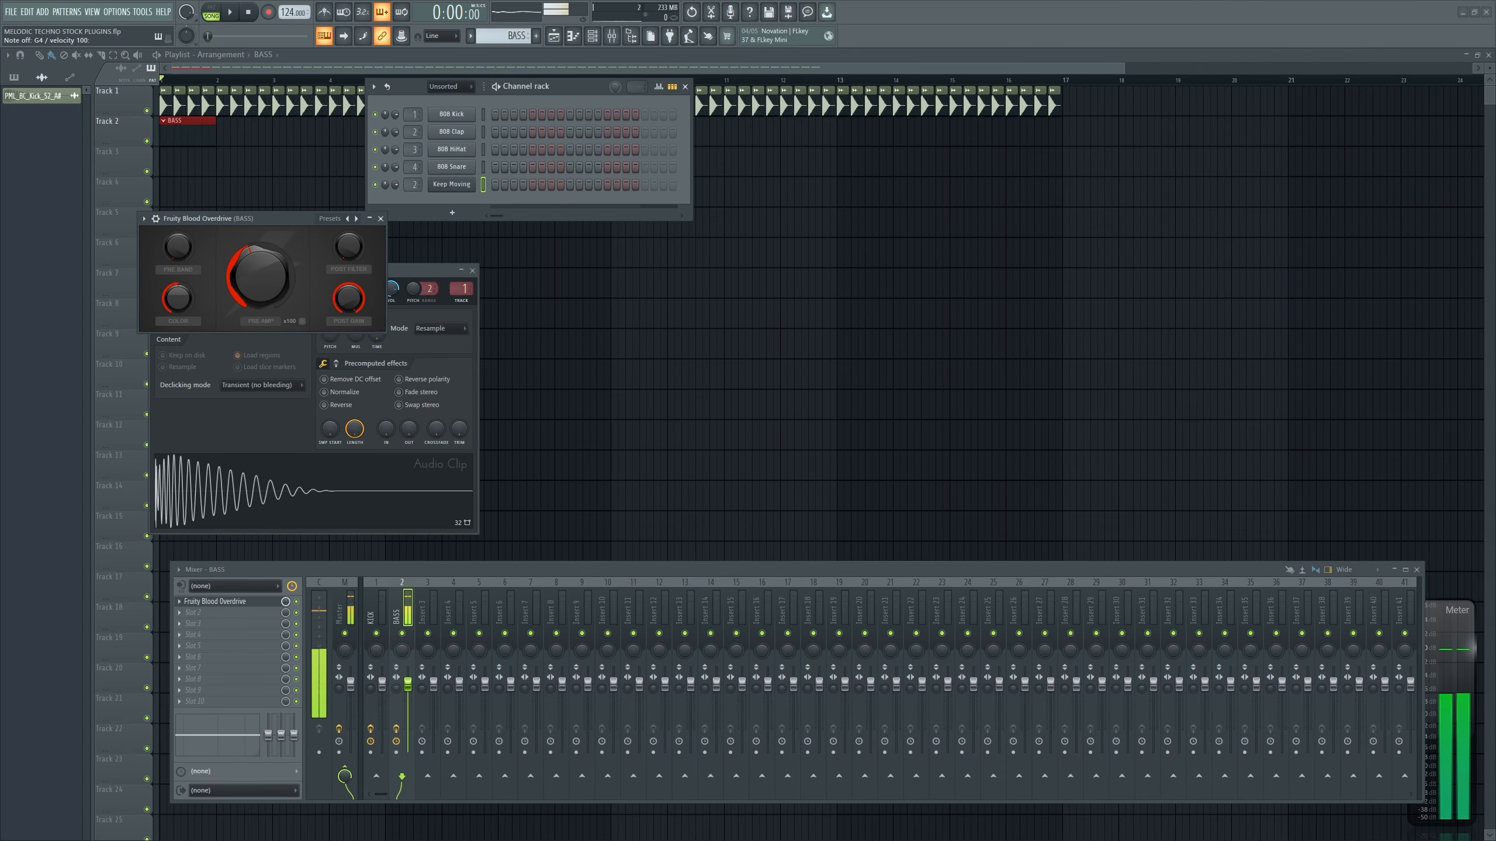
{"action": "left_click_drag", "start_coordinate": [349, 299], "coordinate": [349, 304]}
{"action": "key", "text": "b"}
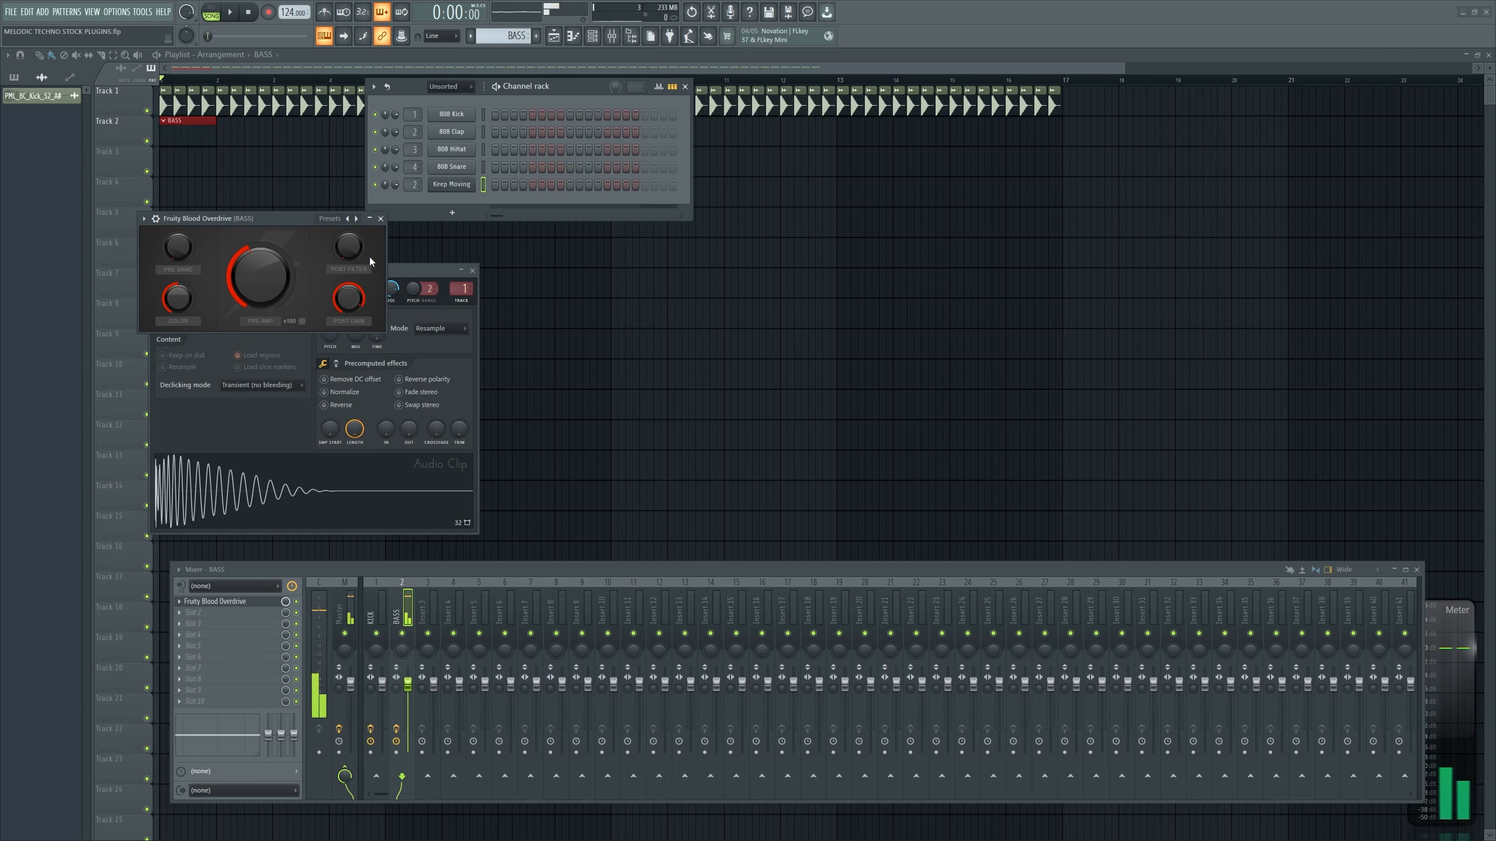
{"action": "left_click", "coordinate": [381, 218]}
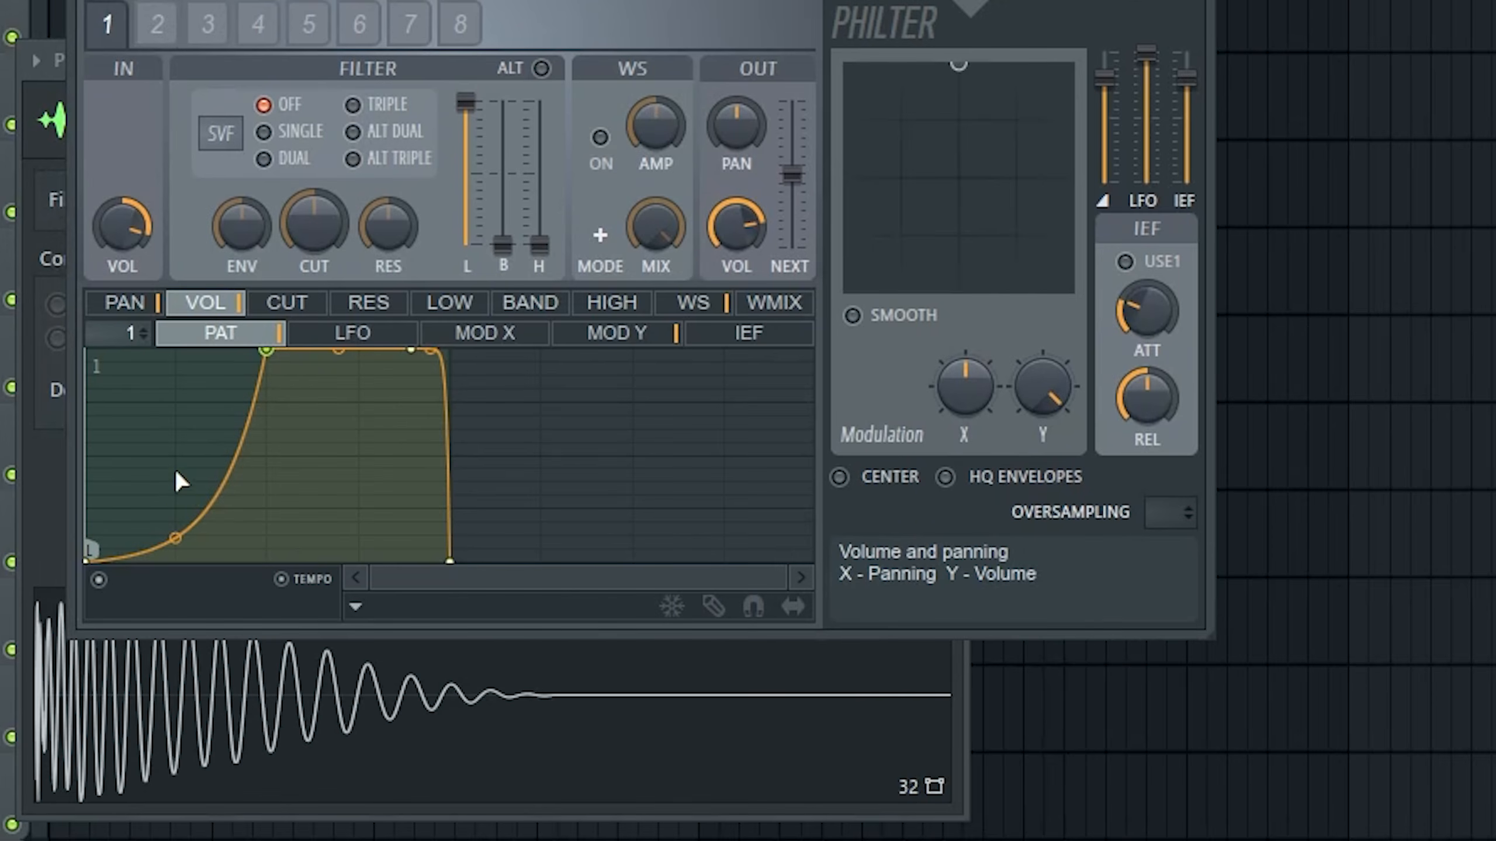
{"action": "left_click_drag", "start_coordinate": [155, 414], "coordinate": [157, 392]}
{"action": "mouse_move", "coordinate": [175, 471]}
{"action": "left_mouse_down"}
{"action": "mouse_move", "coordinate": [161, 458]}
{"action": "mouse_move", "coordinate": [257, 491]}
{"action": "mouse_move", "coordinate": [137, 478]}
{"action": "mouse_move", "coordinate": [180, 478]}
{"action": "mouse_move", "coordinate": [168, 473]}
{"action": "left_mouse_up"}
{"action": "right_click", "coordinate": [169, 473]}
{"action": "left_click", "coordinate": [248, 513]}
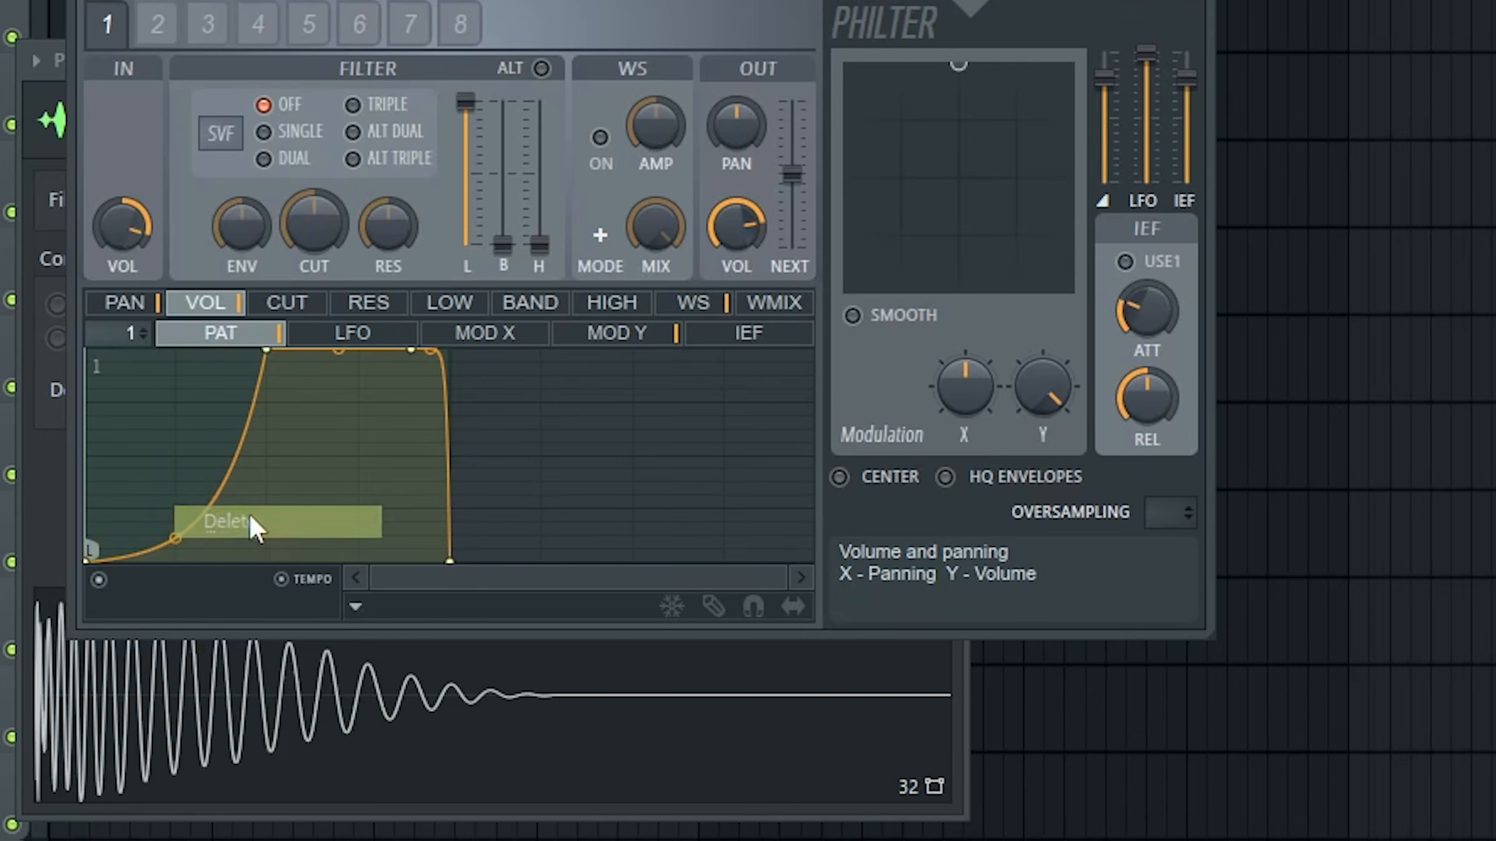
{"action": "right_click", "coordinate": [178, 462]}
{"action": "mouse_move", "coordinate": [182, 462]}
{"action": "left_mouse_down"}
{"action": "mouse_move", "coordinate": [234, 494]}
{"action": "mouse_move", "coordinate": [146, 434]}
{"action": "mouse_move", "coordinate": [203, 430]}
{"action": "mouse_move", "coordinate": [157, 471]}
{"action": "mouse_move", "coordinate": [267, 495]}
{"action": "mouse_move", "coordinate": [327, 425]}
{"action": "mouse_move", "coordinate": [183, 472]}
{"action": "mouse_move", "coordinate": [175, 457]}
{"action": "left_mouse_up"}
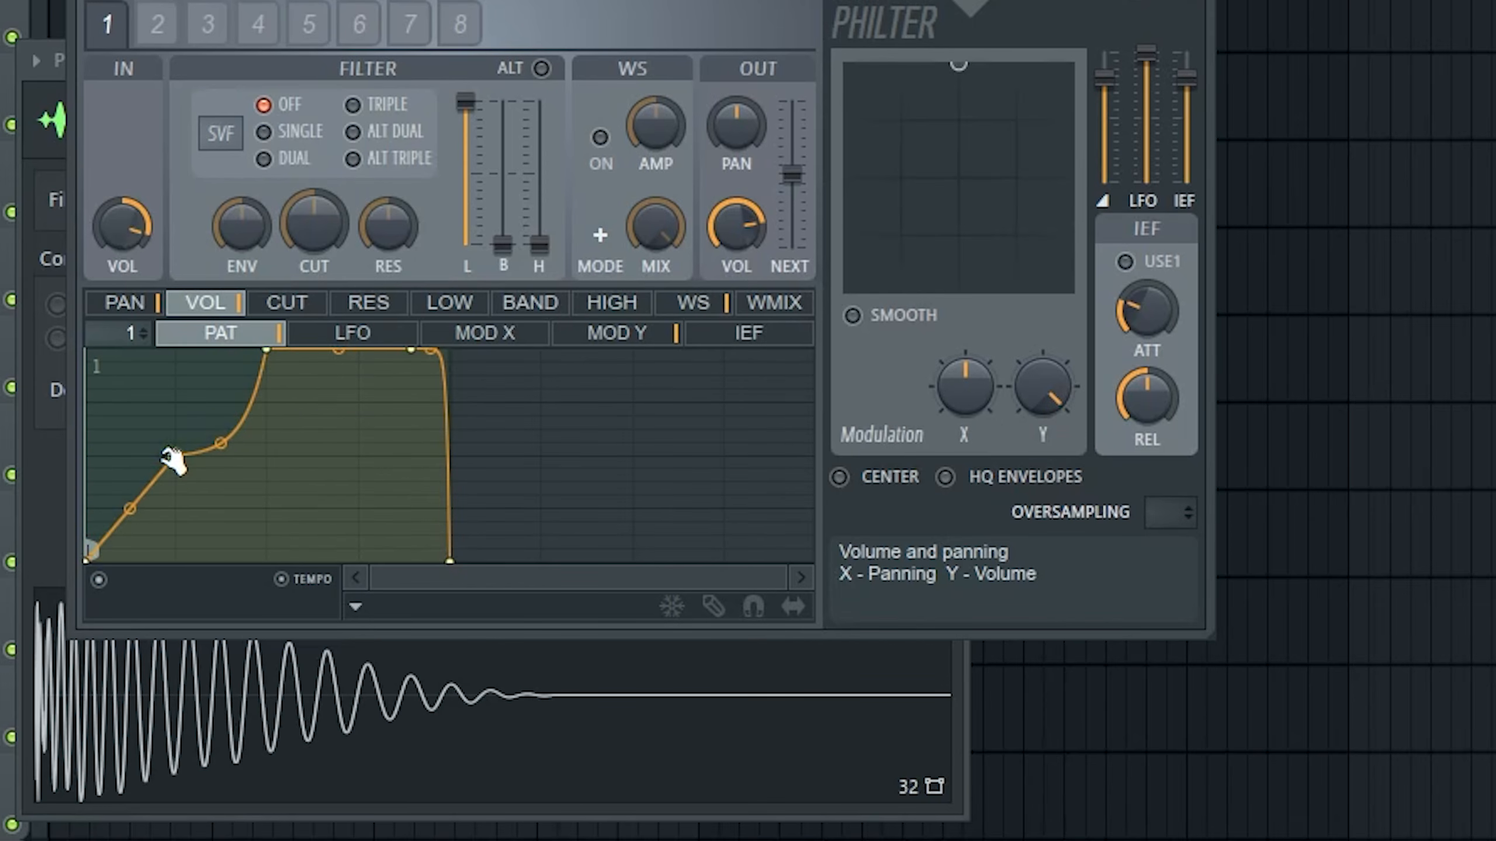
{"action": "right_click", "coordinate": [178, 460]}
{"action": "left_click", "coordinate": [209, 504]}
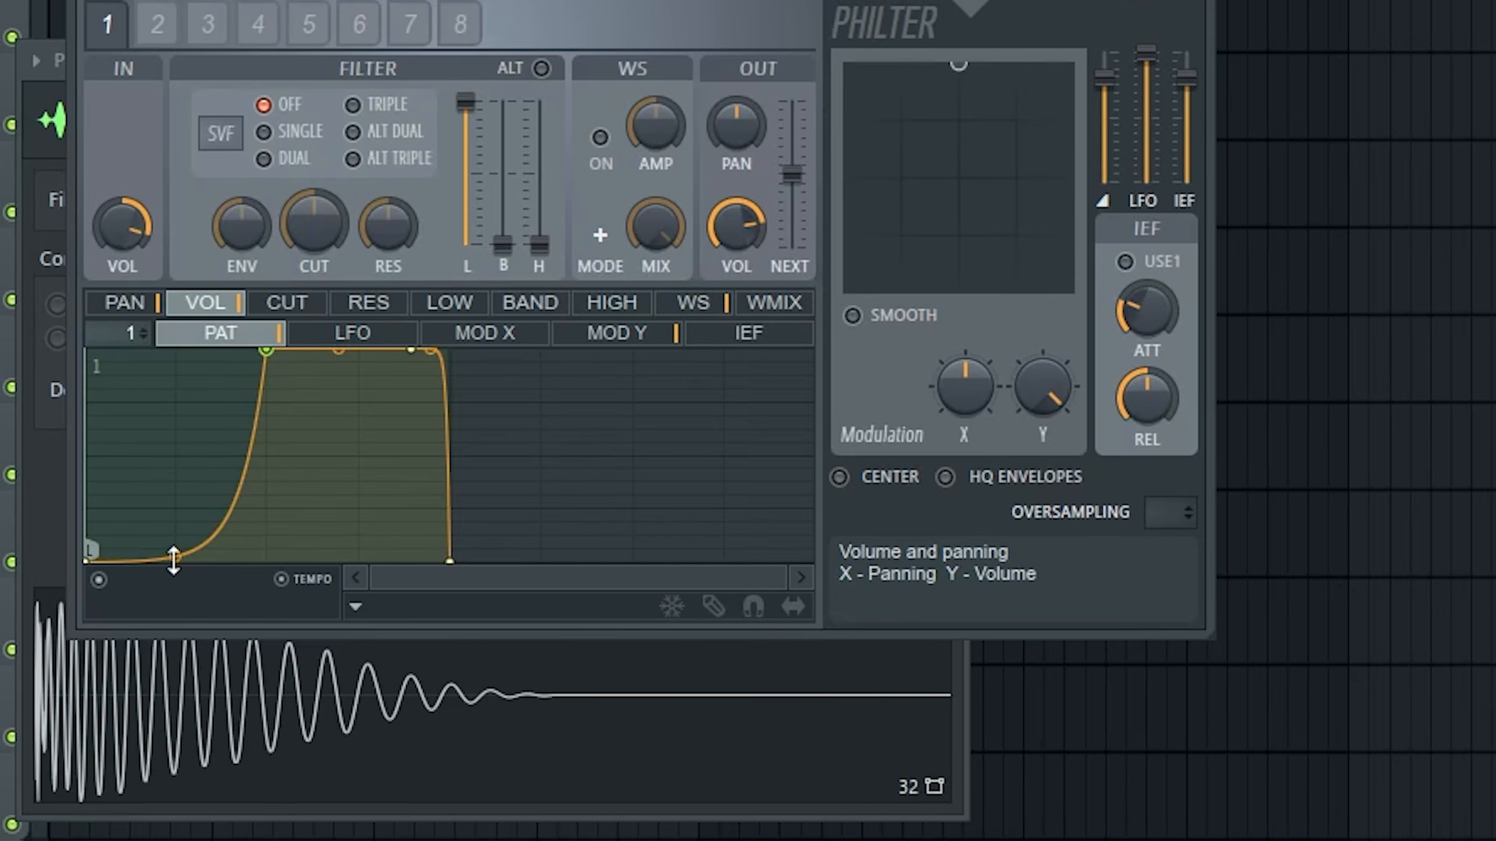
Adjust the tension of the rising curve in the Love Philter volume envelope and close the plugin
{"action": "left_click_drag", "start_coordinate": [175, 539], "coordinate": [174, 503]}
{"action": "left_click", "coordinate": [610, 223]}
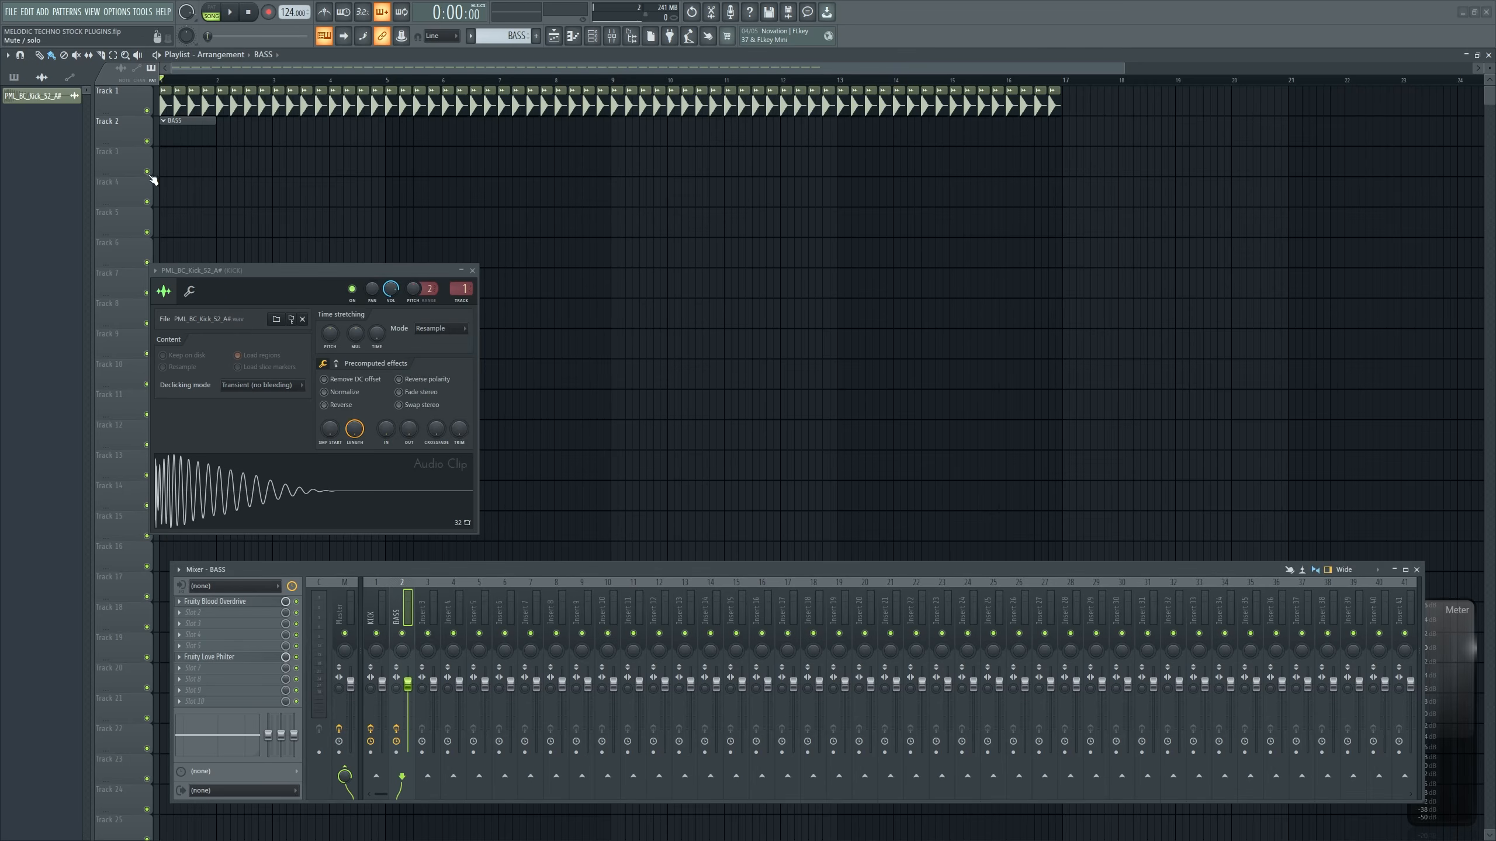
Place two back-to-back eighth-long A#5 notes in bar 1 of the BASS piano roll, starting on the second and fourth sixteenth steps
{"action": "scroll", "coordinate": [177, 153], "scroll_direction": "up", "scroll_amount": 5}
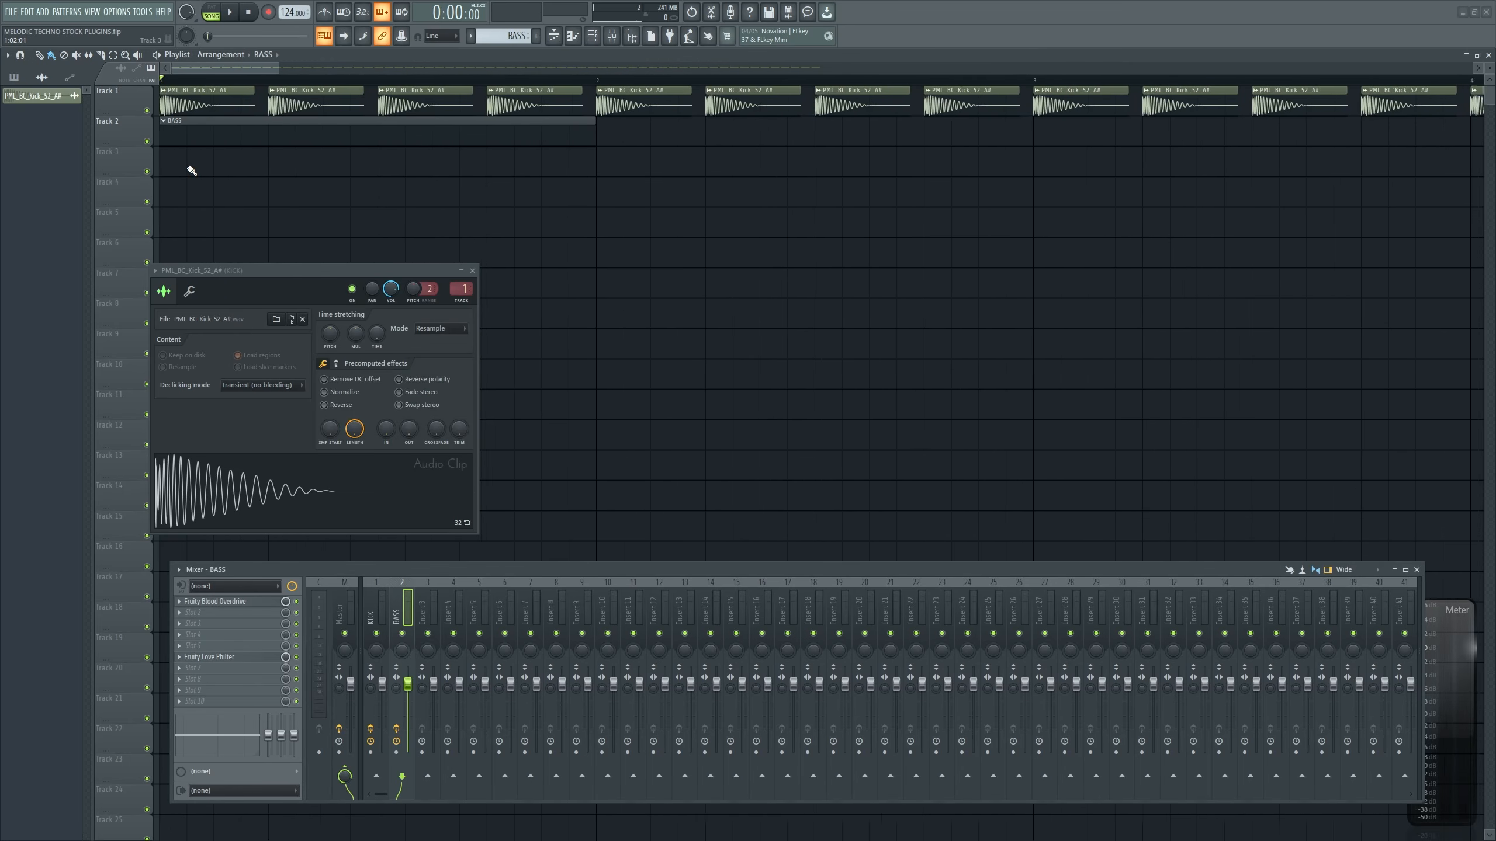
{"action": "scroll", "coordinate": [247, 168], "scroll_direction": "up", "scroll_amount": 3}
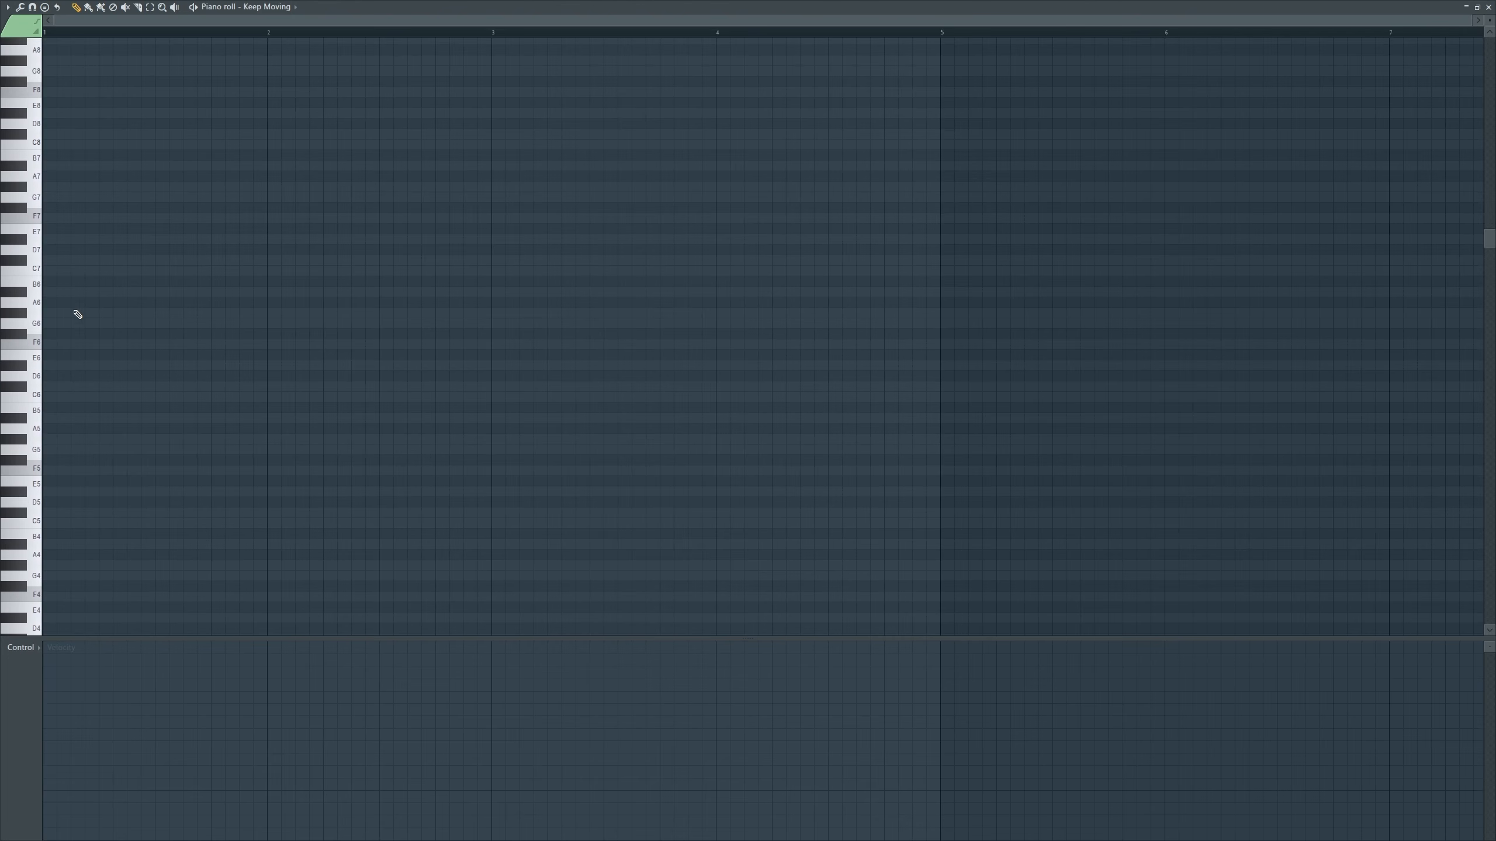
{"action": "mouse_move", "coordinate": [87, 295]}
{"action": "left_mouse_down"}
{"action": "mouse_move", "coordinate": [83, 447]}
{"action": "mouse_move", "coordinate": [70, 418]}
{"action": "left_mouse_up"}
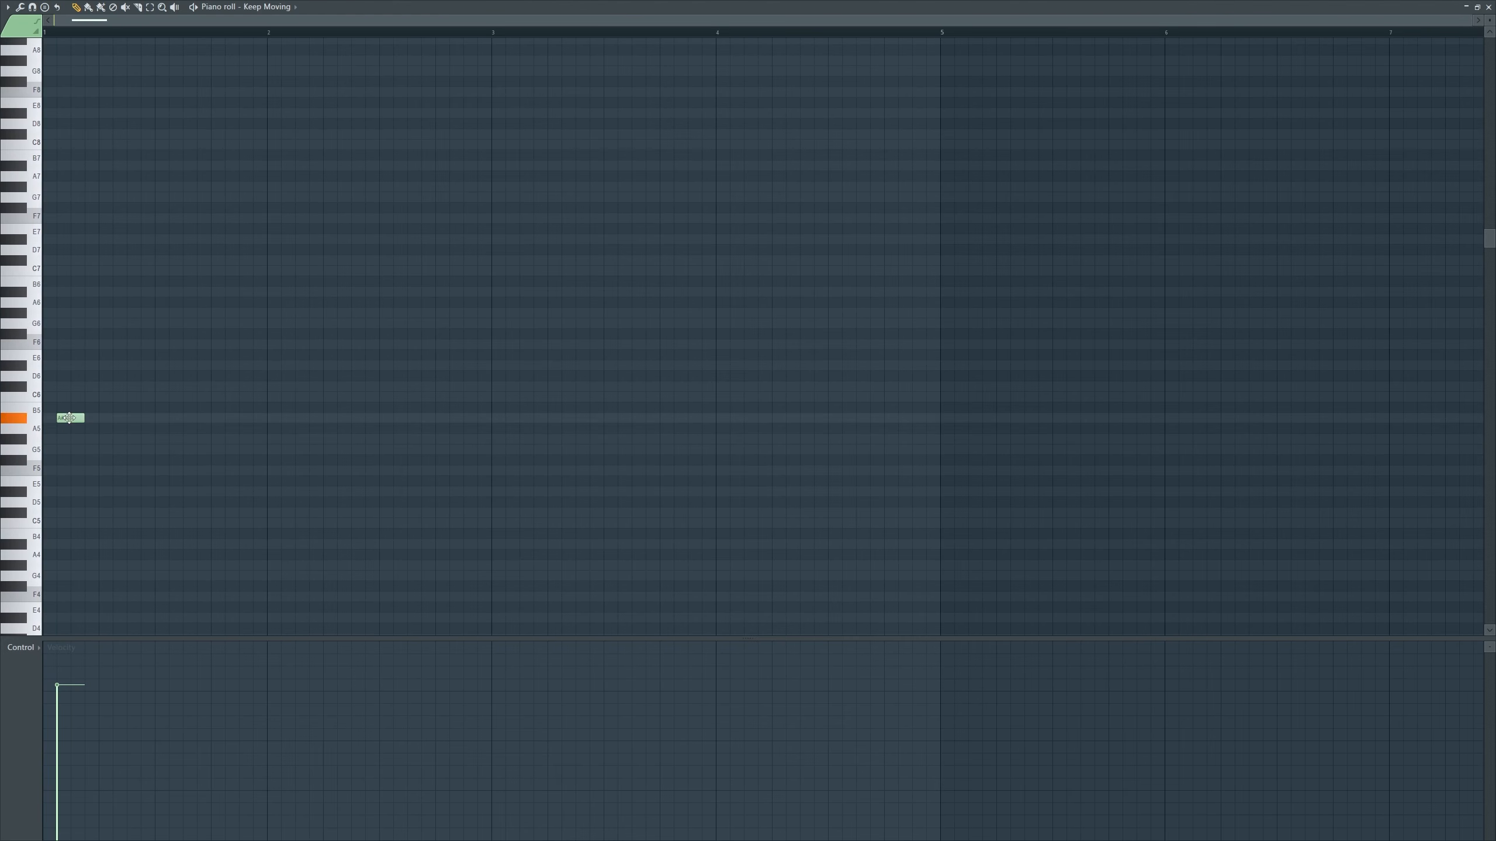
{"action": "key", "text": "space"}
{"action": "scroll", "coordinate": [58, 454], "scroll_direction": "up", "scroll_amount": 3}
{"action": "key", "text": "space"}
{"action": "left_click", "coordinate": [196, 402]}
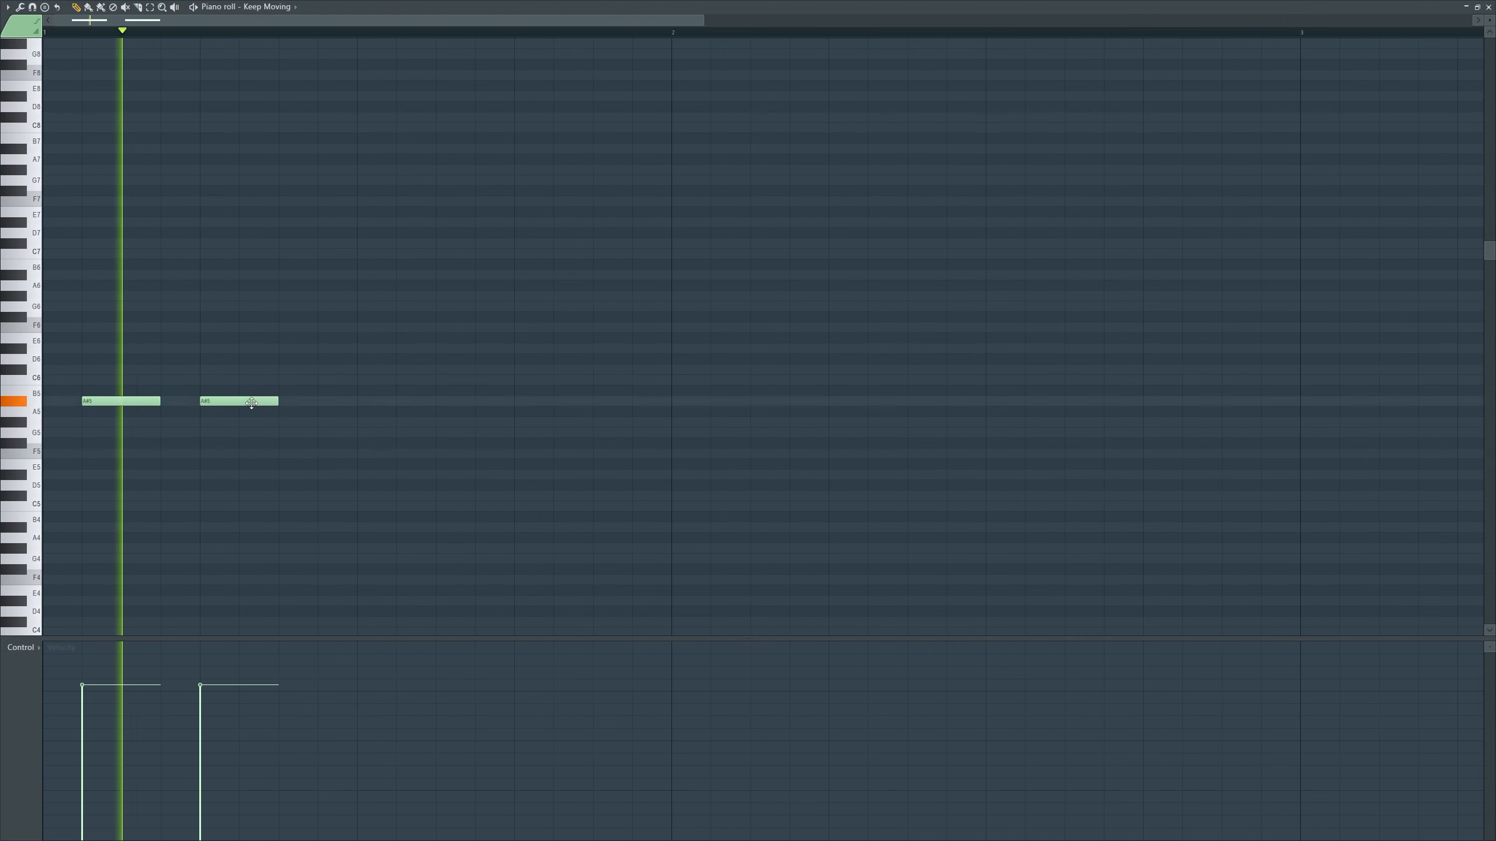
{"action": "left_click_drag", "start_coordinate": [215, 403], "coordinate": [175, 403]}
{"action": "key", "text": "space"}
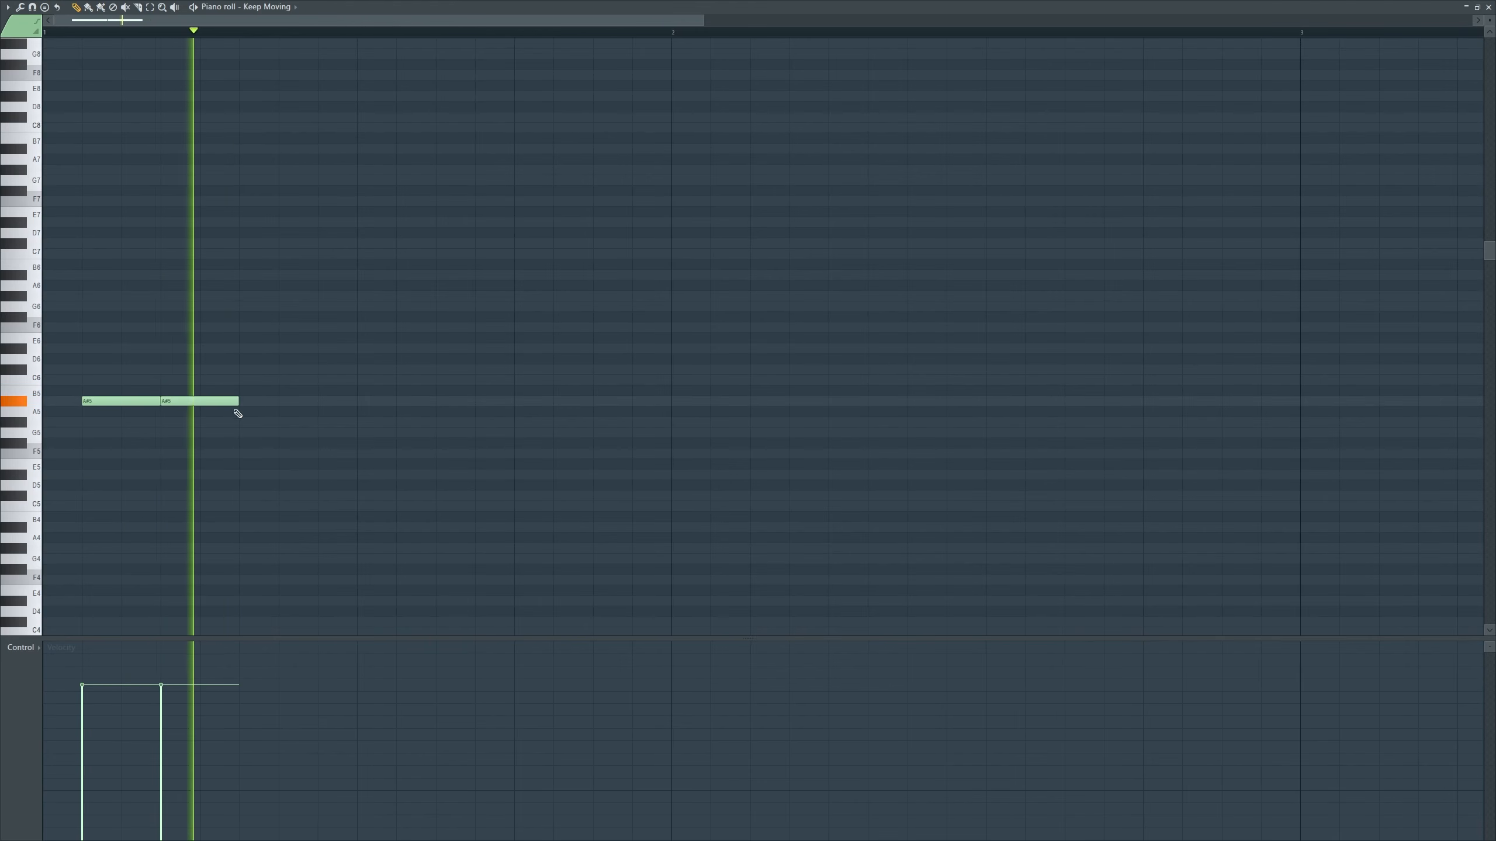
Add three more A#5 notes to bar 1, starting on the eighth, eleventh and fourteenth sixteenth steps, while listening to playback
{"action": "left_click", "coordinate": [436, 403]}
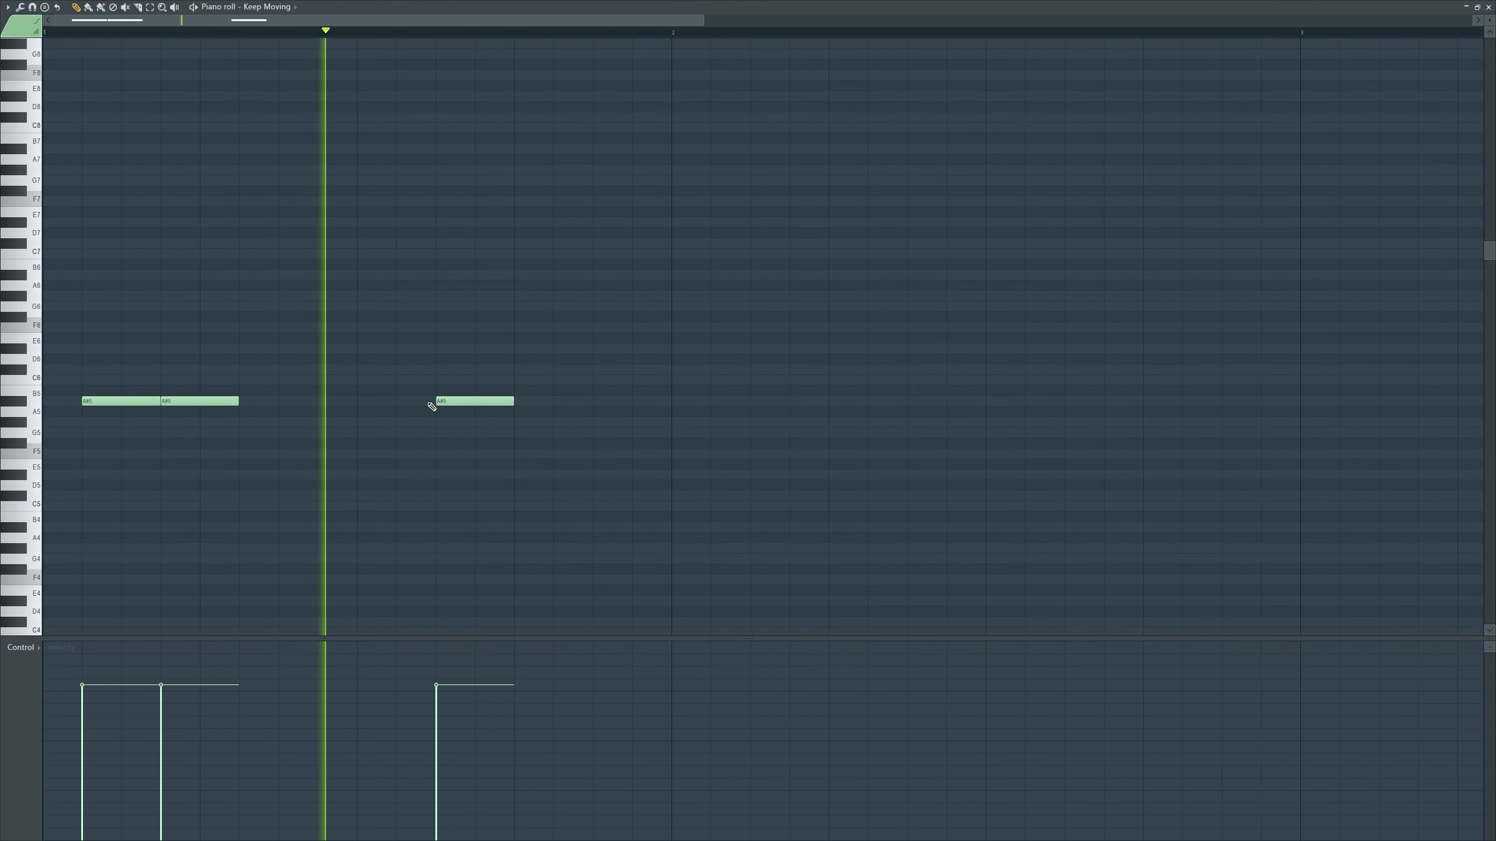
{"action": "left_click_drag", "start_coordinate": [482, 404], "coordinate": [351, 402]}
{"action": "left_click", "coordinate": [473, 402]}
{"action": "left_click_drag", "start_coordinate": [489, 402], "coordinate": [449, 402]}
{"action": "left_click", "coordinate": [594, 403]}
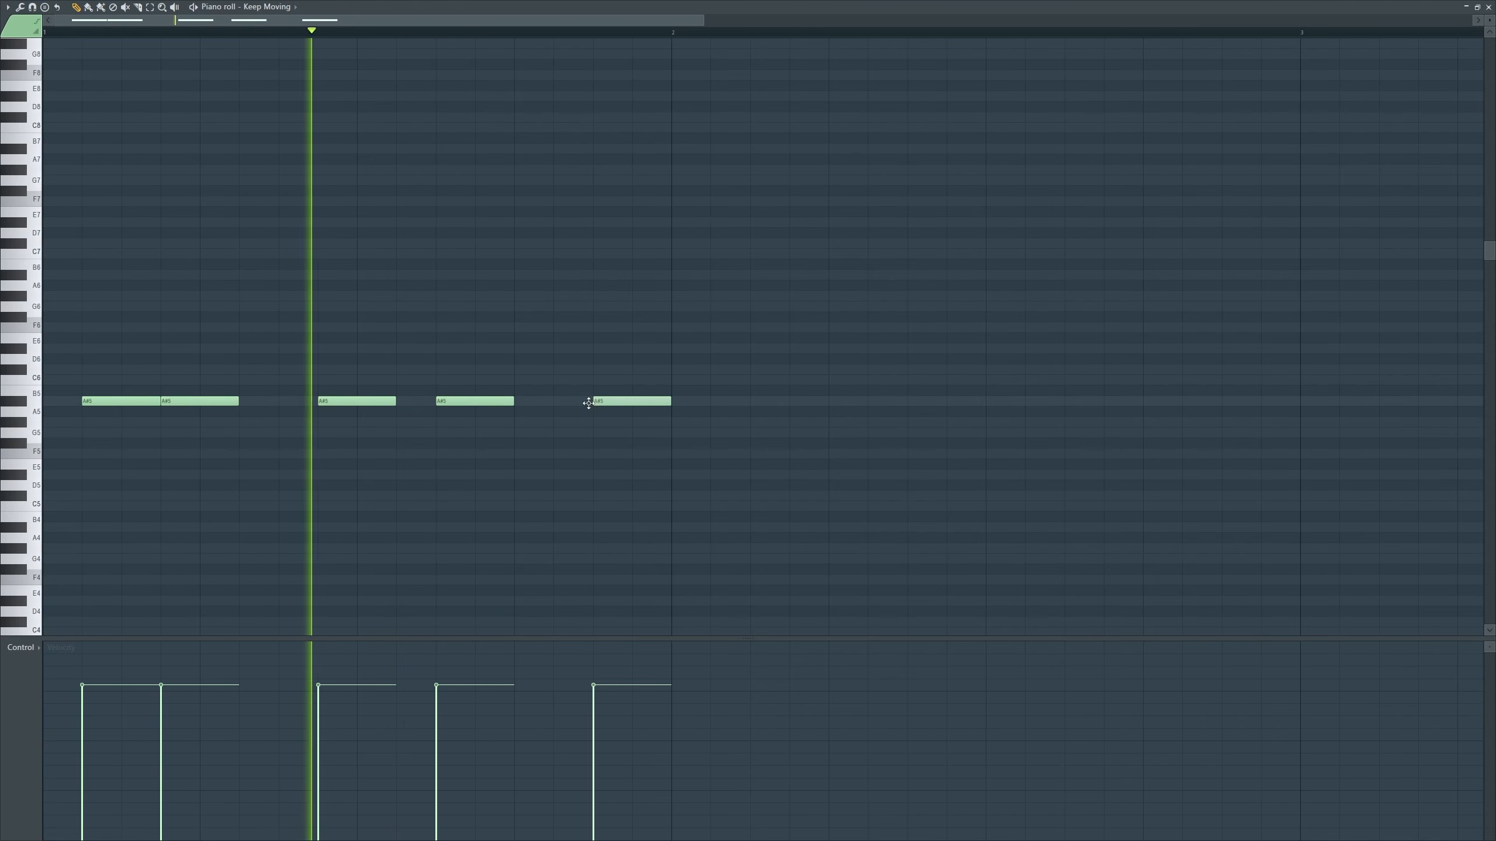
{"action": "left_click_drag", "start_coordinate": [634, 404], "coordinate": [595, 404]}
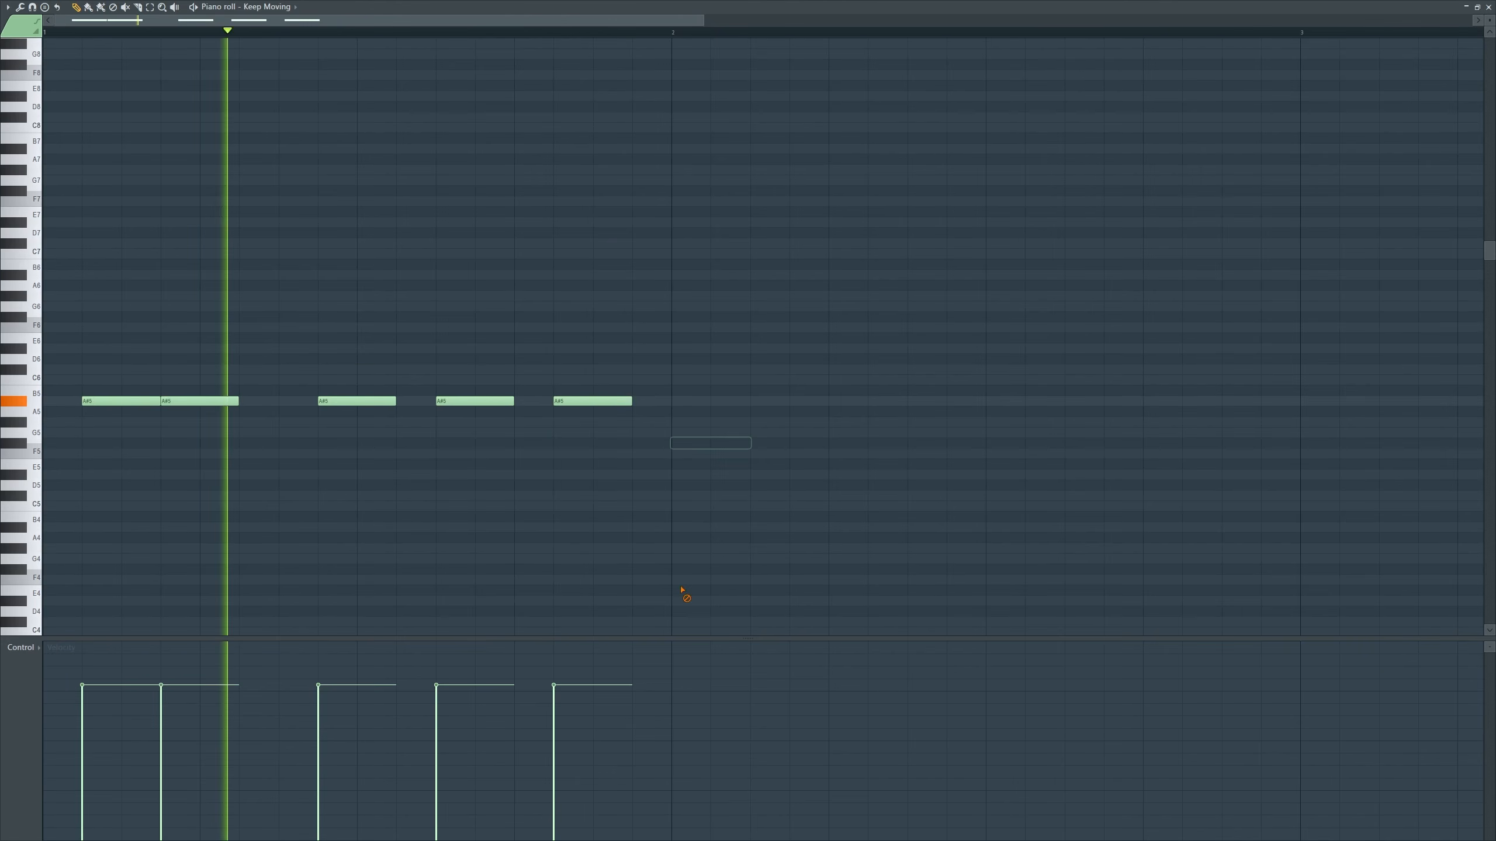
{"action": "key", "text": "space"}
Shorten all five bass notes slightly, transpose them down one octave to A#4 and keep bar 2 empty
{"action": "key", "text": "ctrl+a"}
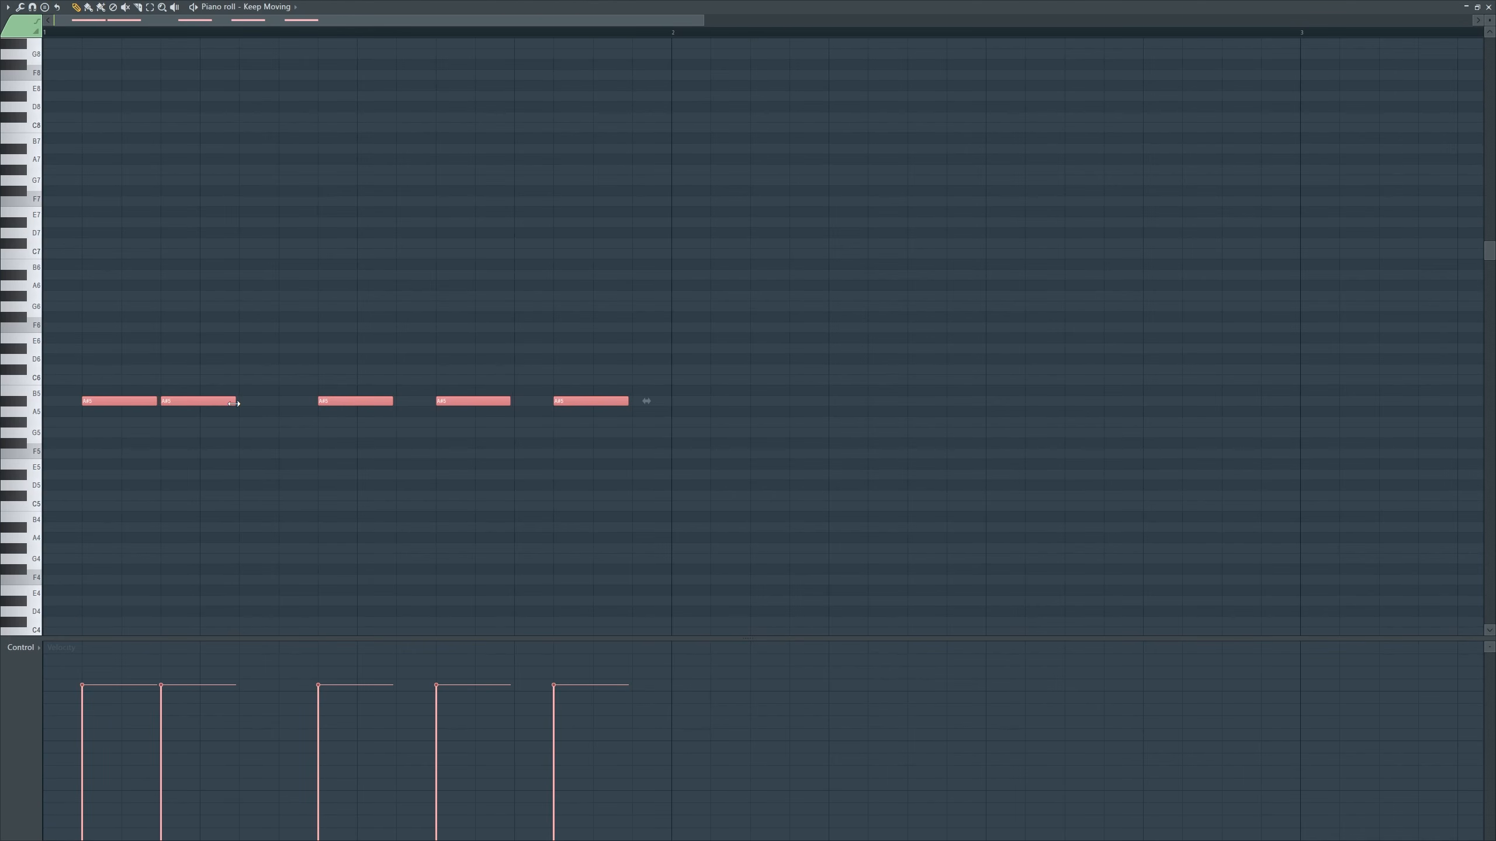
{"action": "key", "text": "space"}
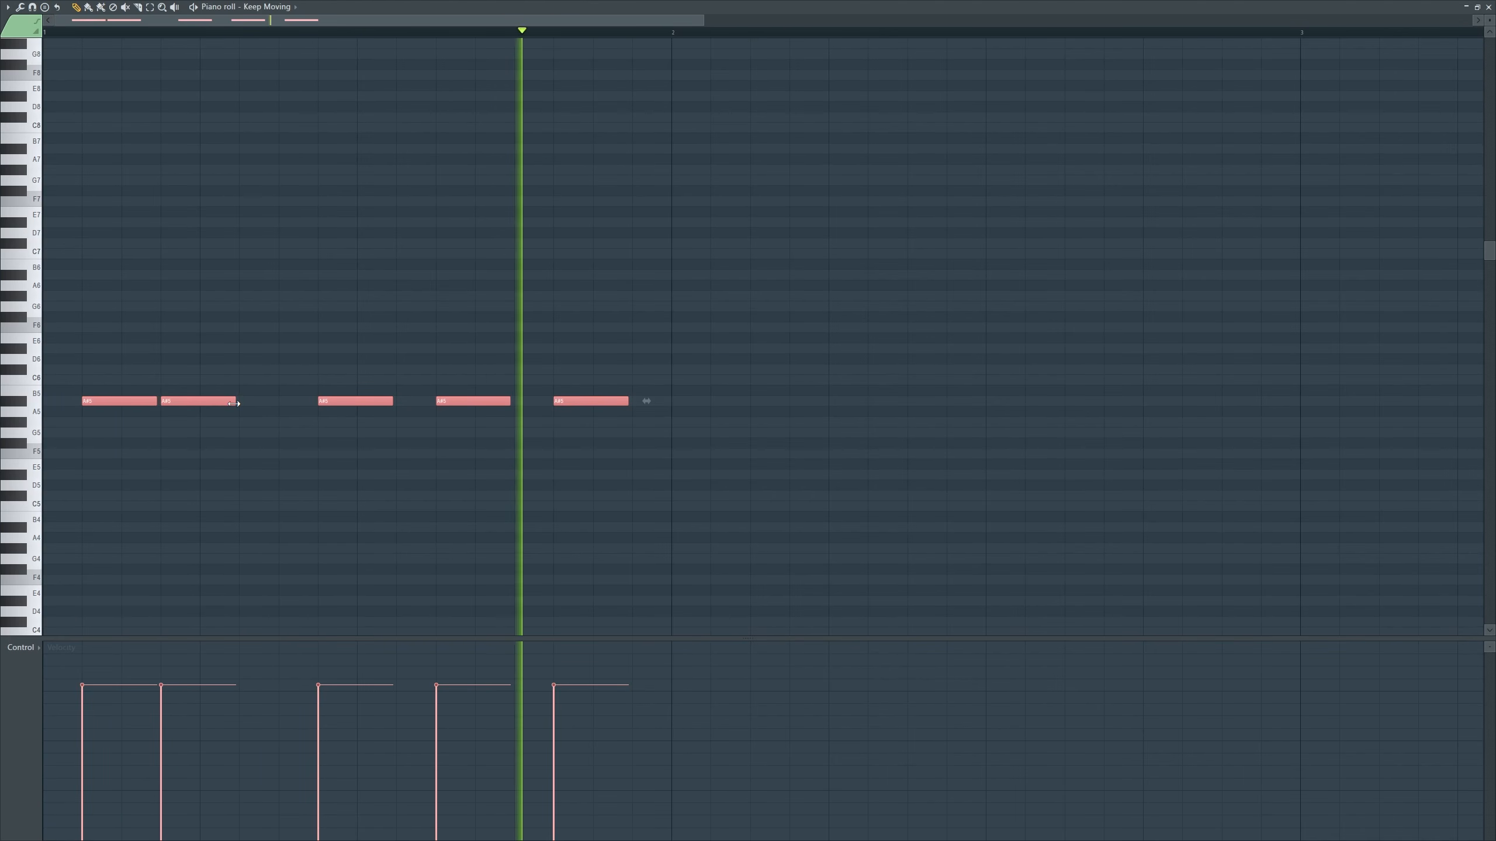
{"action": "key", "text": "ctrl+Down"}
{"action": "key", "text": "space"}
{"action": "left_click", "coordinate": [816, 431]}
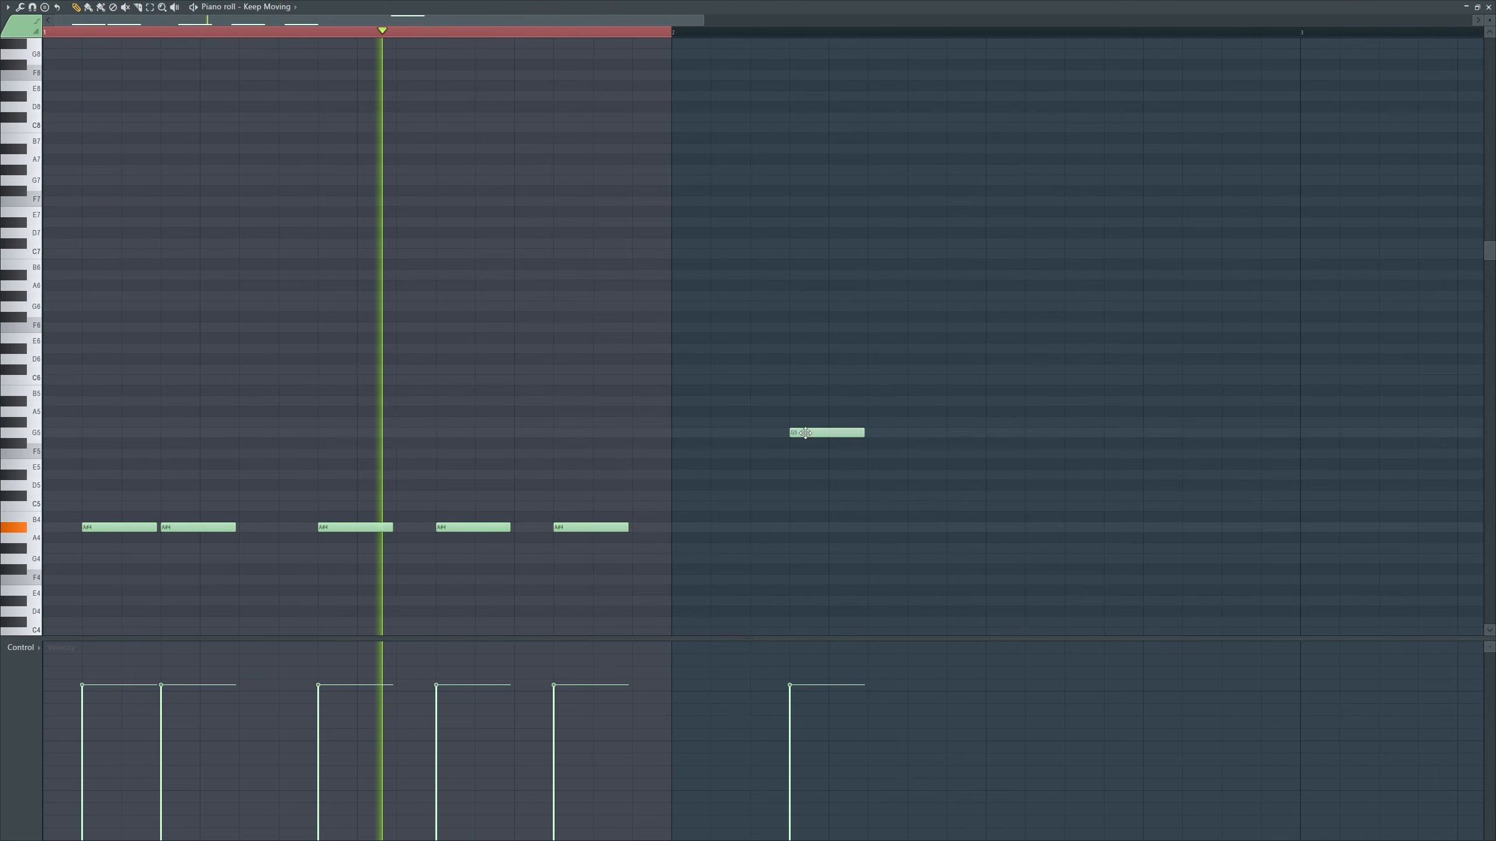
{"action": "right_click", "coordinate": [816, 431]}
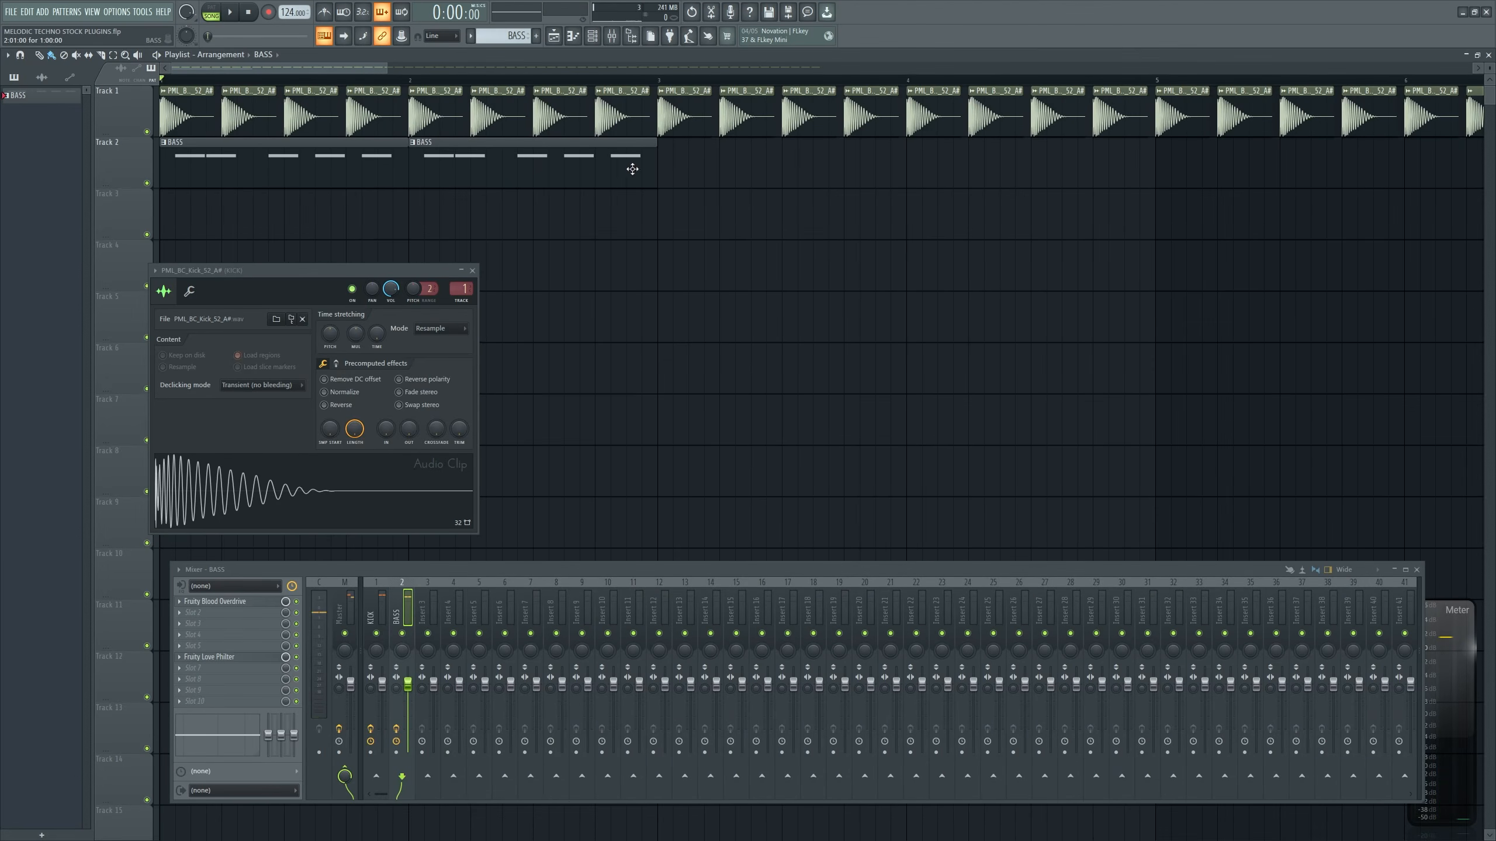
Repeat the BASS clip on Track 2 across the first eight bars and copy that block to start at bar 9
{"action": "left_click_drag", "start_coordinate": [254, 166], "coordinate": [627, 163]}
{"action": "scroll", "coordinate": [707, 236], "scroll_direction": "down", "scroll_amount": 3}
{"action": "left_click_drag", "start_coordinate": [1096, 187], "coordinate": [137, 159]}
{"action": "left_click_drag", "start_coordinate": [213, 159], "coordinate": [1075, 153]}
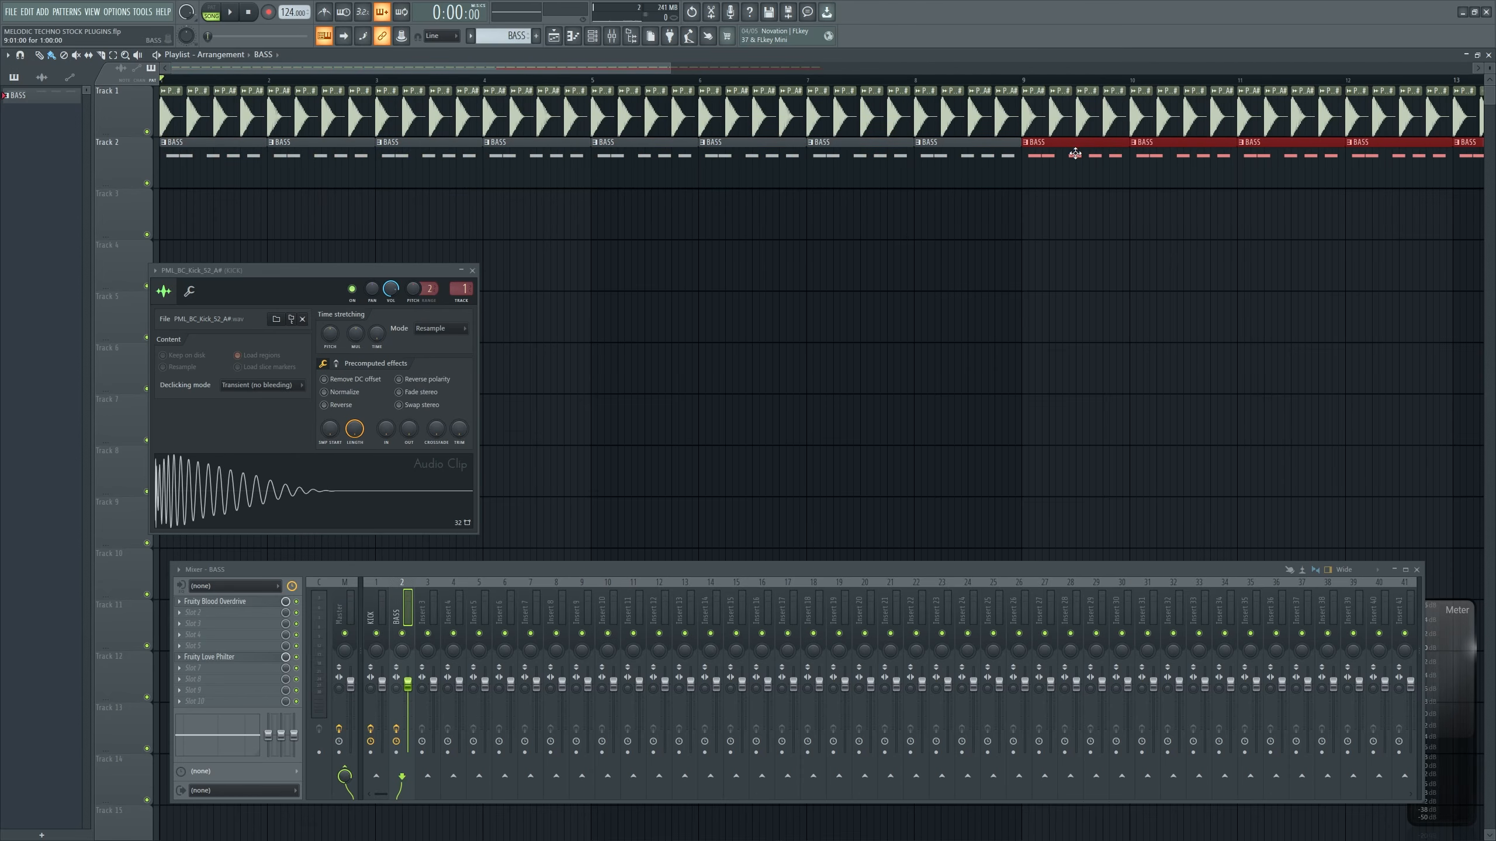
Close the kick's channel window and lower the KICK mixer volume to about -2.5 dB while listening to playback
{"action": "left_click", "coordinate": [685, 171]}
{"action": "scroll", "coordinate": [481, 232], "scroll_direction": "down", "scroll_amount": 3}
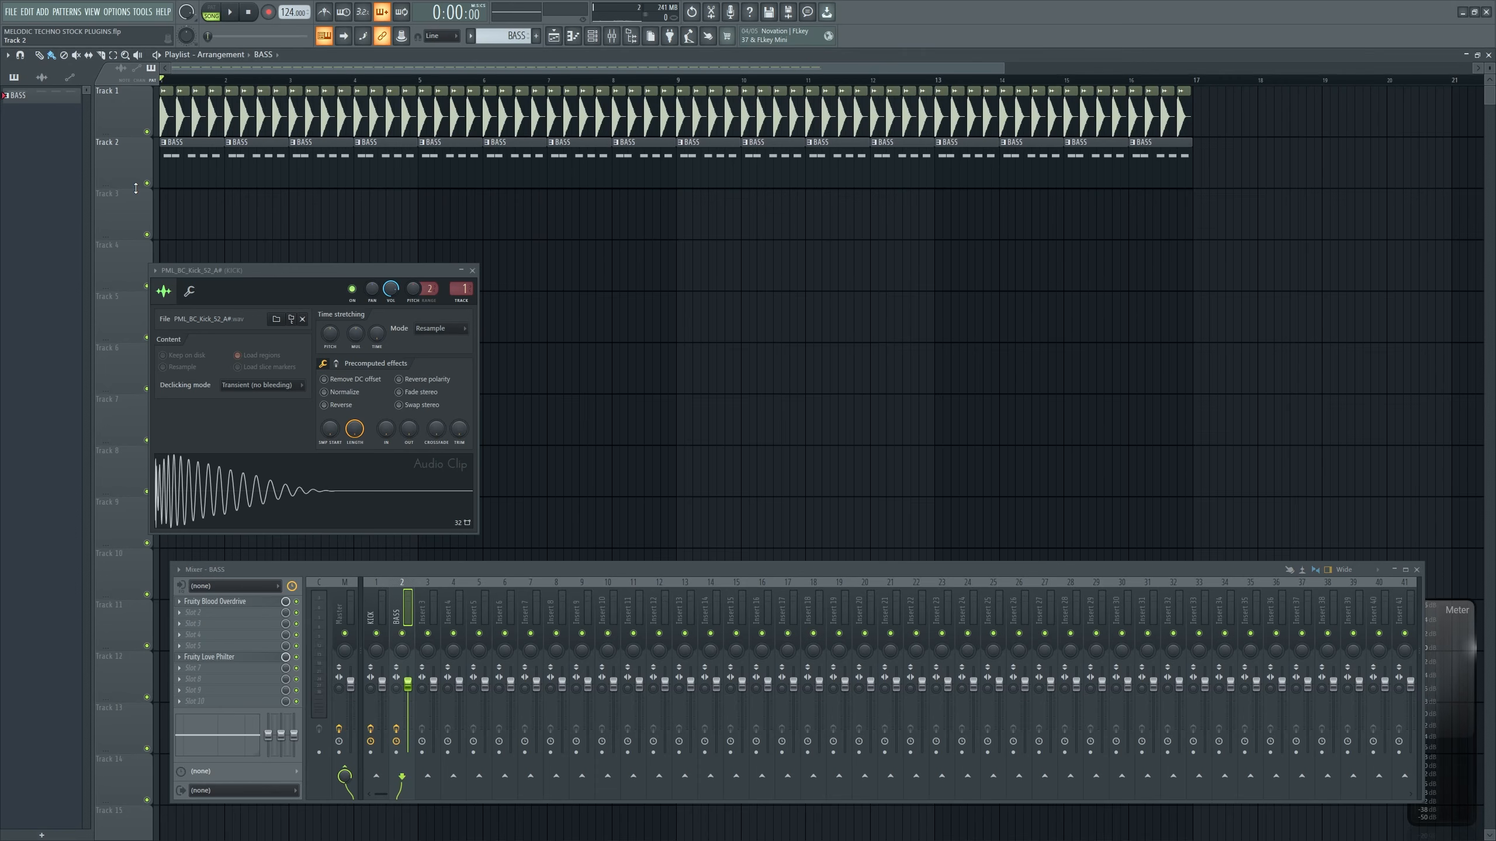
{"action": "left_click", "coordinate": [472, 271]}
{"action": "scroll", "coordinate": [698, 366], "scroll_direction": "down", "scroll_amount": 3}
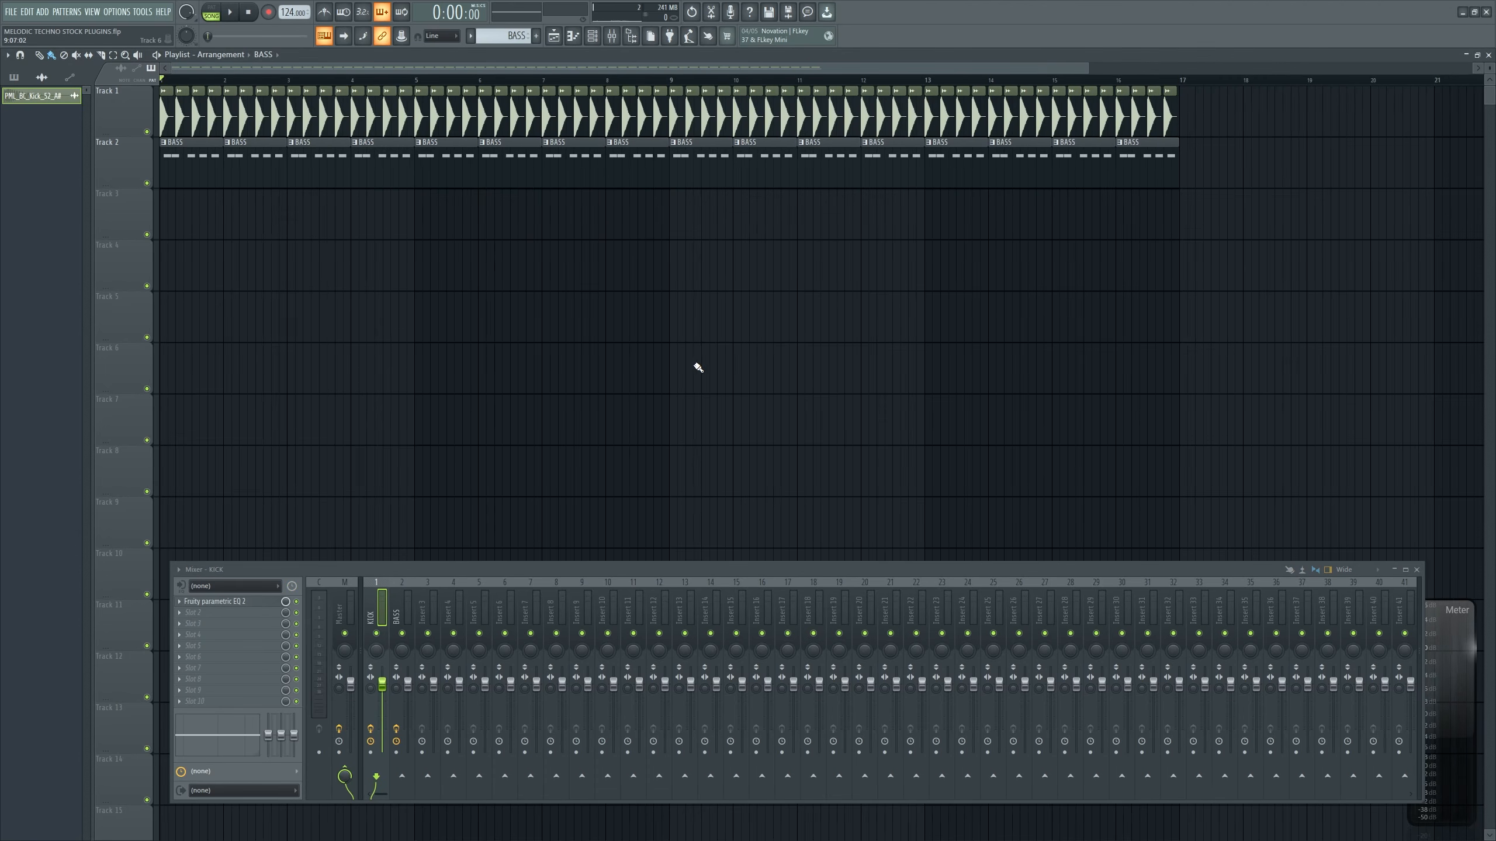
{"action": "key", "text": "space"}
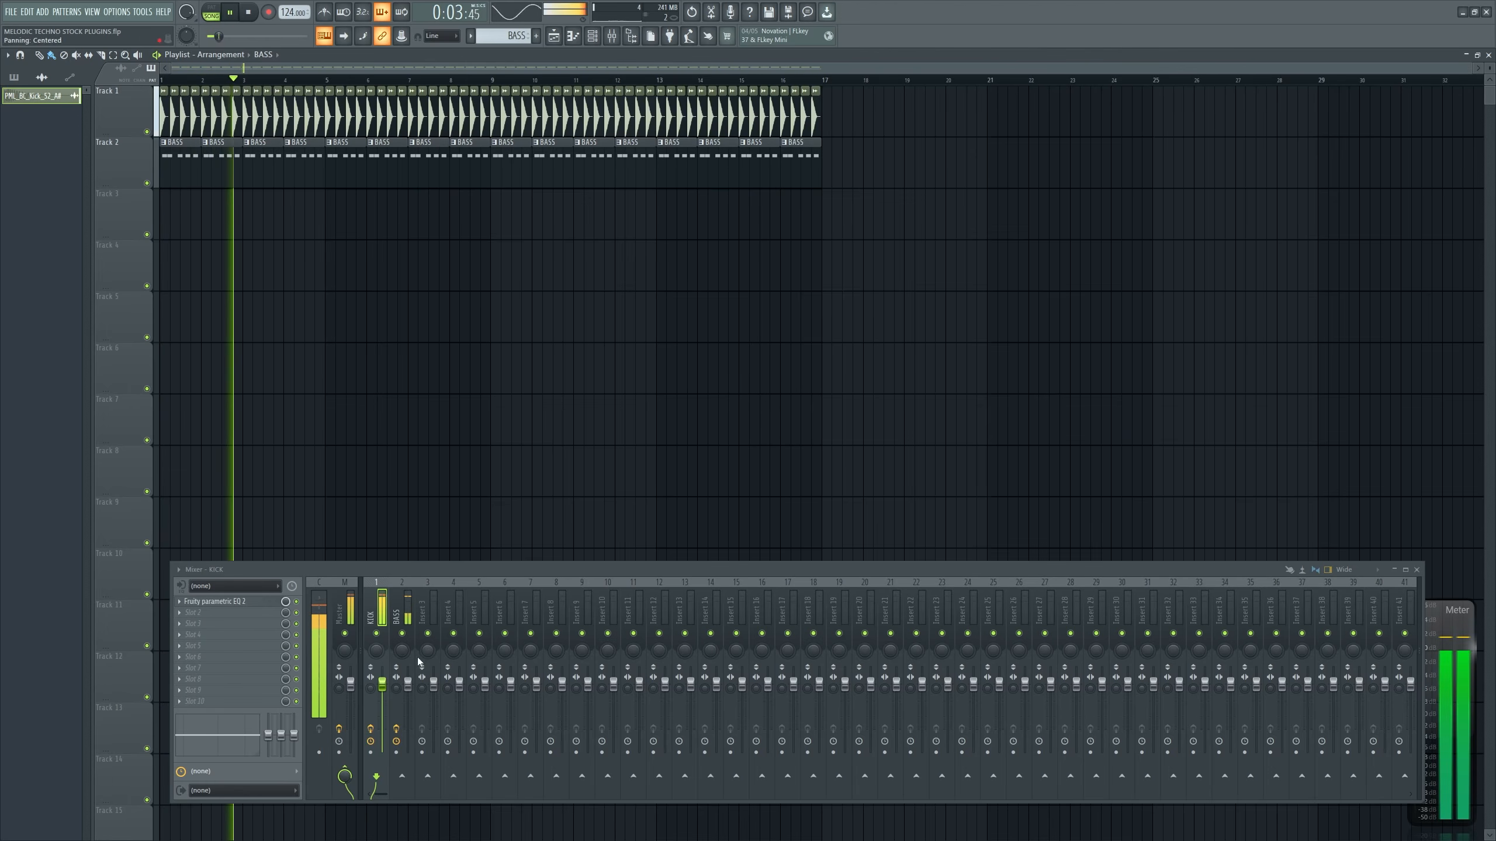
{"action": "left_click_drag", "start_coordinate": [382, 685], "coordinate": [384, 696]}
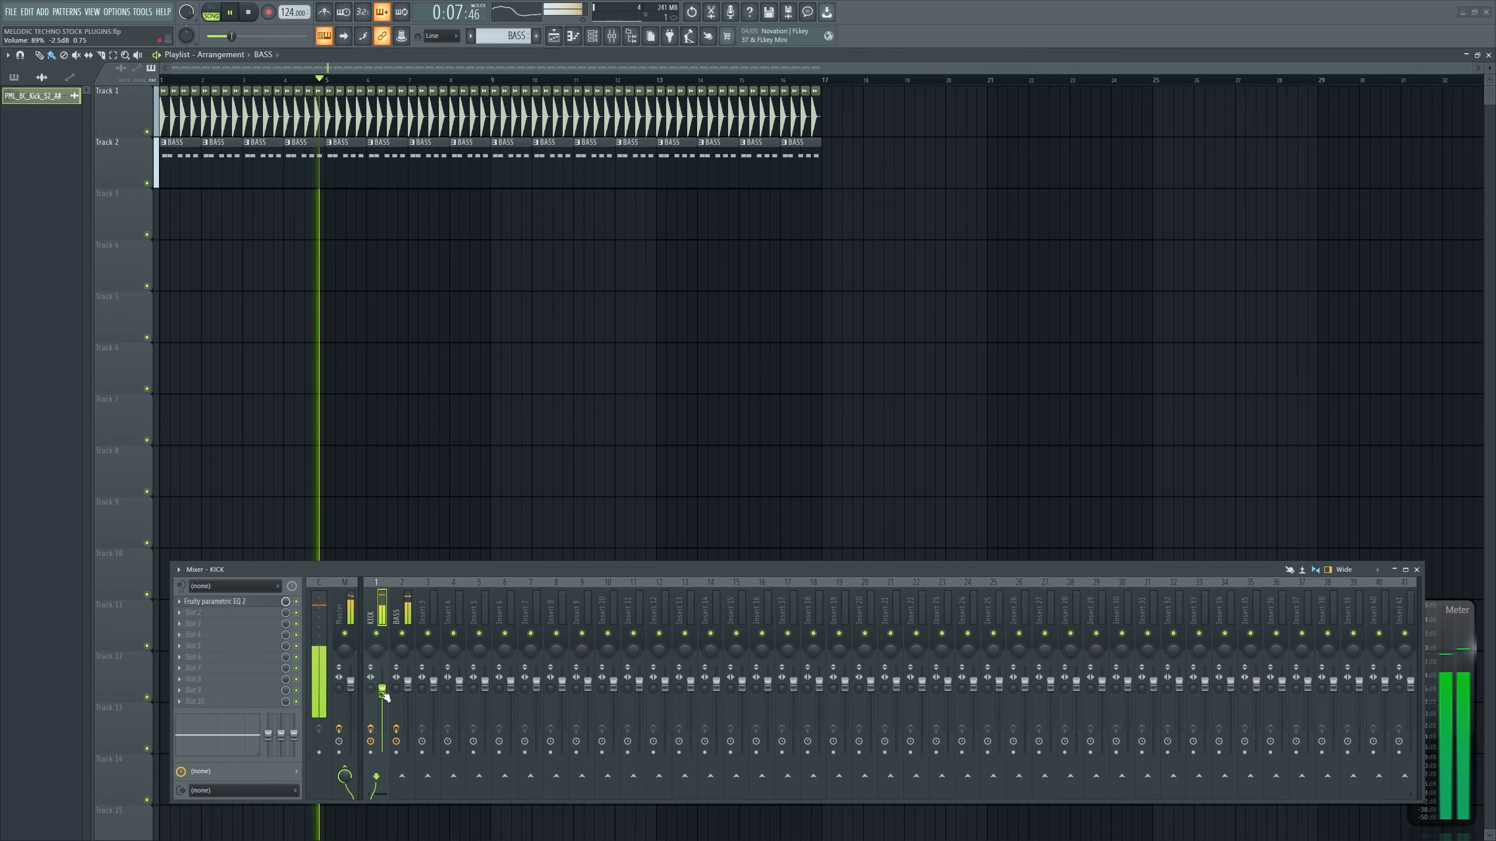
{"action": "key", "text": "space"}
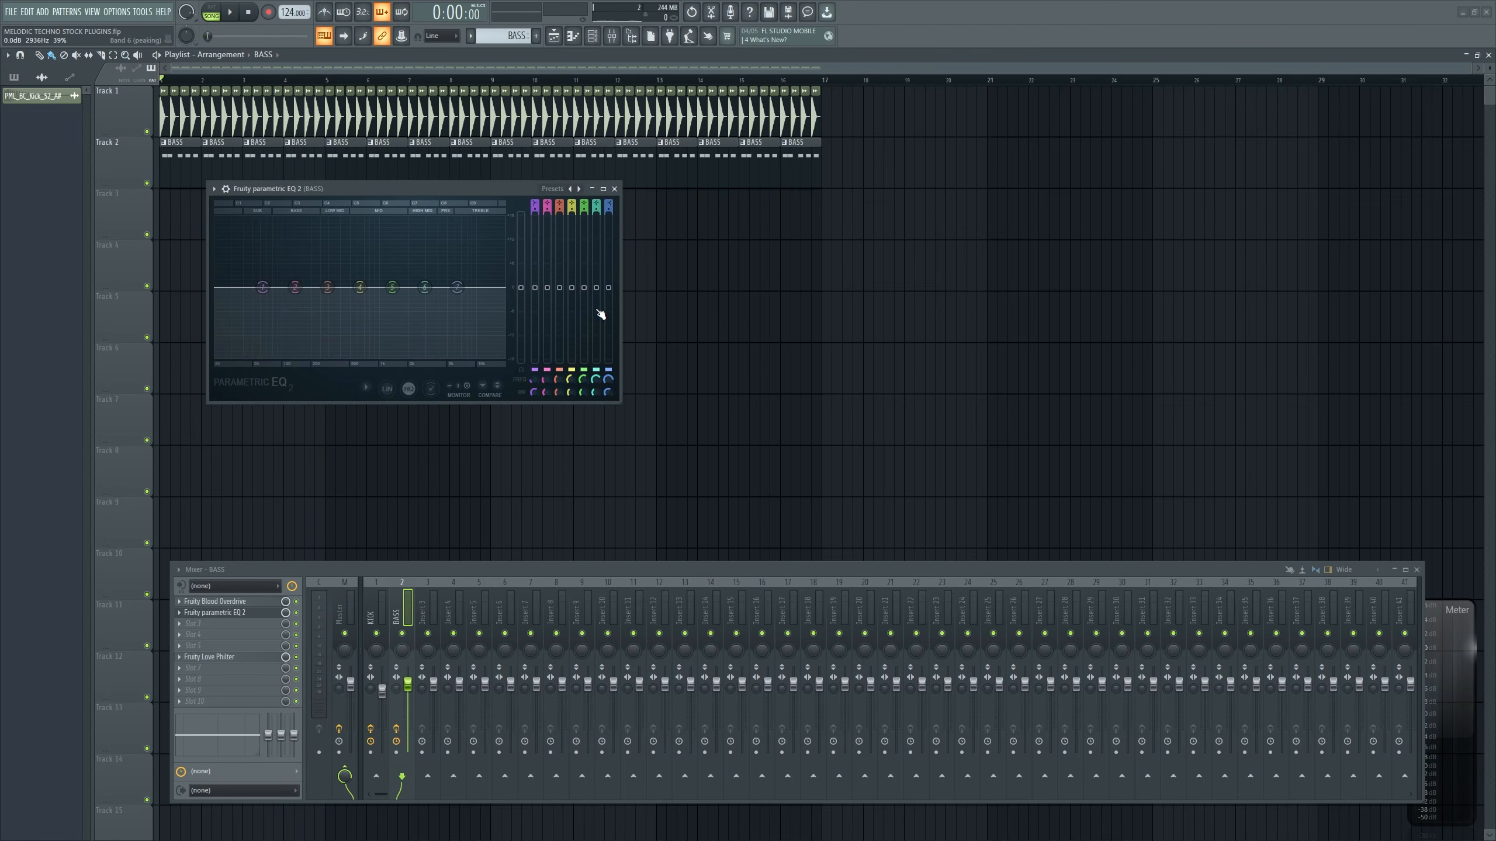
Slightly boost bands 2 and 4 in Fruity Parametric EQ 2 on the BASS mixer track
{"action": "mouse_move", "coordinate": [571, 287]}
{"action": "left_mouse_down"}
{"action": "mouse_move", "coordinate": [572, 251]}
{"action": "mouse_move", "coordinate": [572, 282]}
{"action": "mouse_move", "coordinate": [551, 283]}
{"action": "left_mouse_up"}
{"action": "key", "text": "space"}
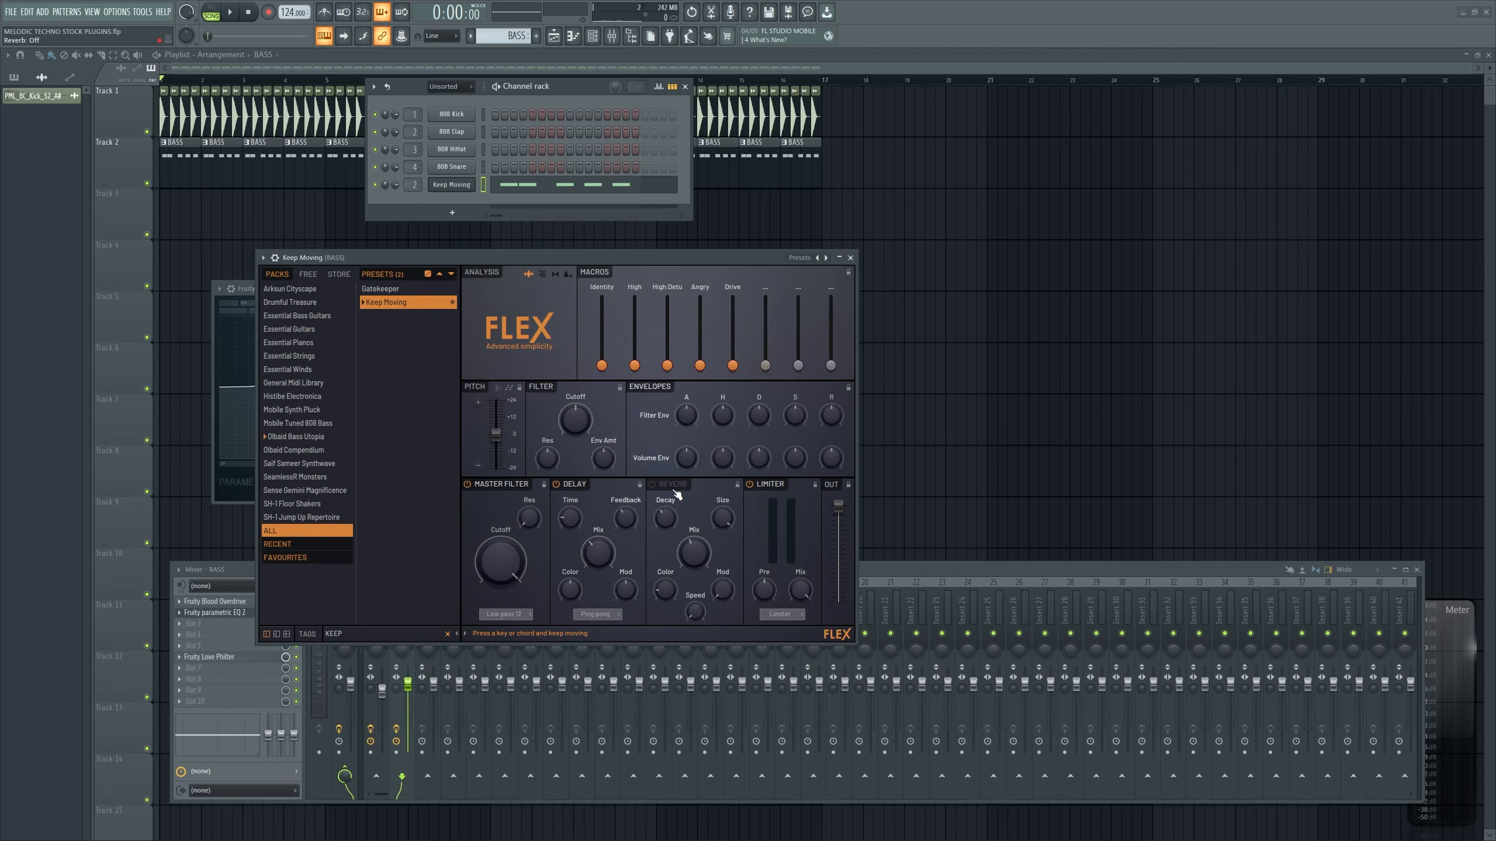
Adjust the delay mix of the Keep Moving bass in FLEX, close the plugin windows and save the project
{"action": "left_click_drag", "start_coordinate": [473, 258], "coordinate": [457, 255]}
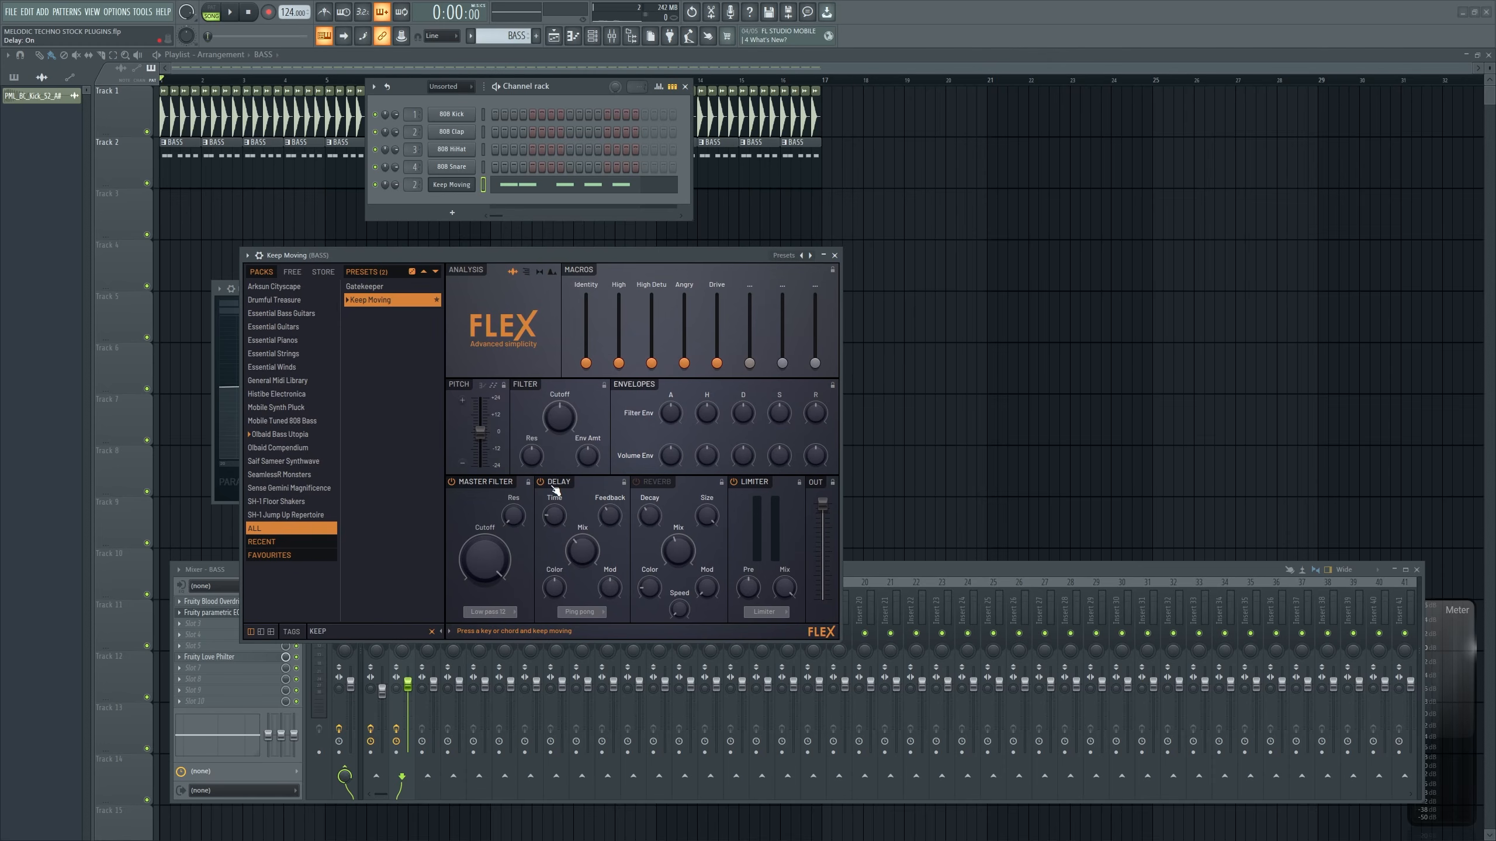
{"action": "left_click_drag", "start_coordinate": [417, 260], "coordinate": [555, 260]}
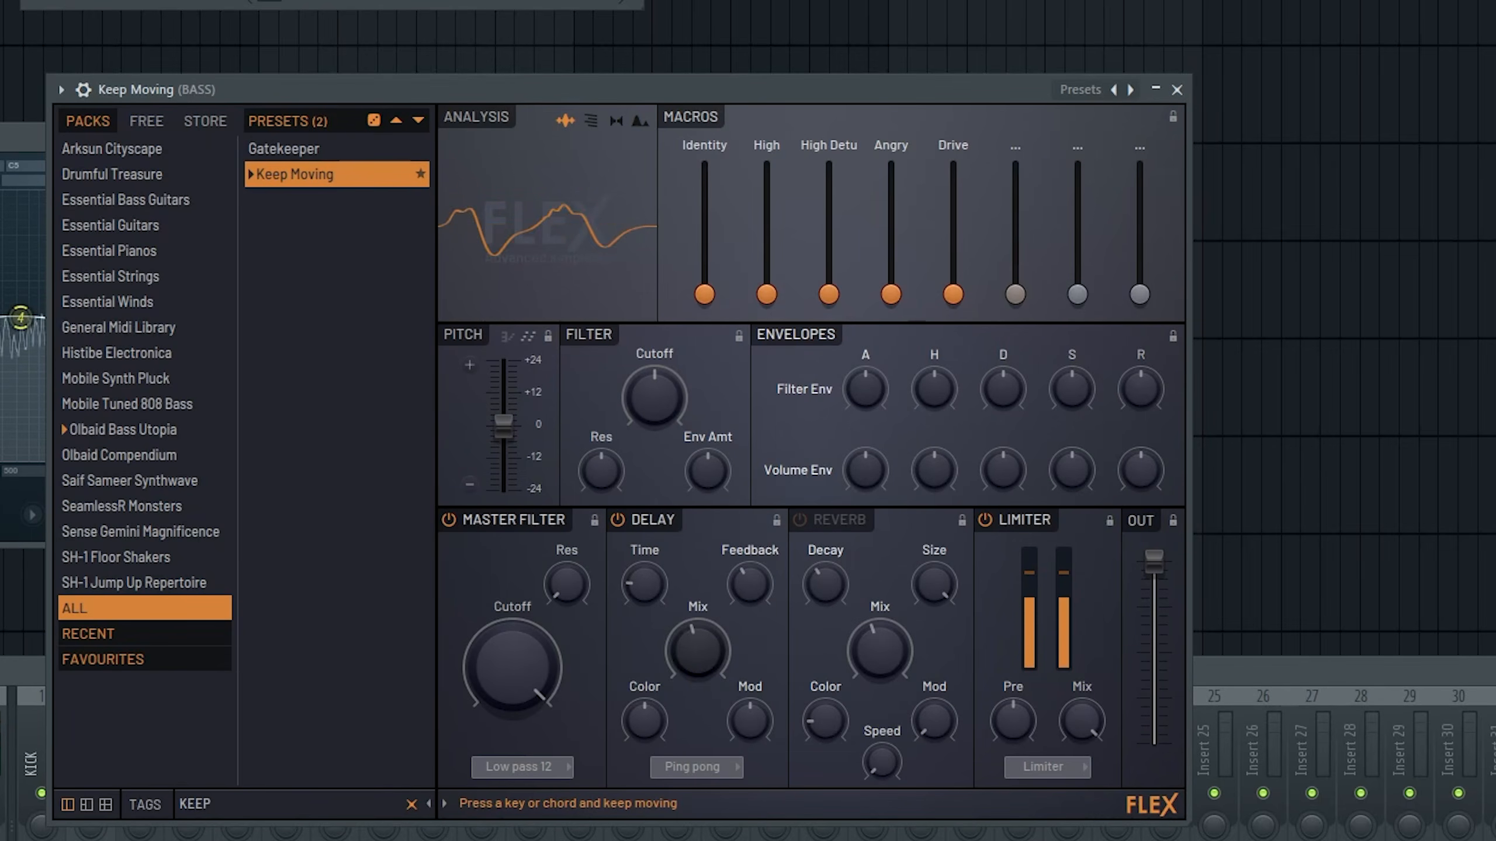
{"action": "mouse_move", "coordinate": [669, 656]}
{"action": "left_mouse_down"}
{"action": "mouse_move", "coordinate": [669, 618]}
{"action": "mouse_move", "coordinate": [669, 687]}
{"action": "mouse_move", "coordinate": [666, 639]}
{"action": "left_mouse_up"}
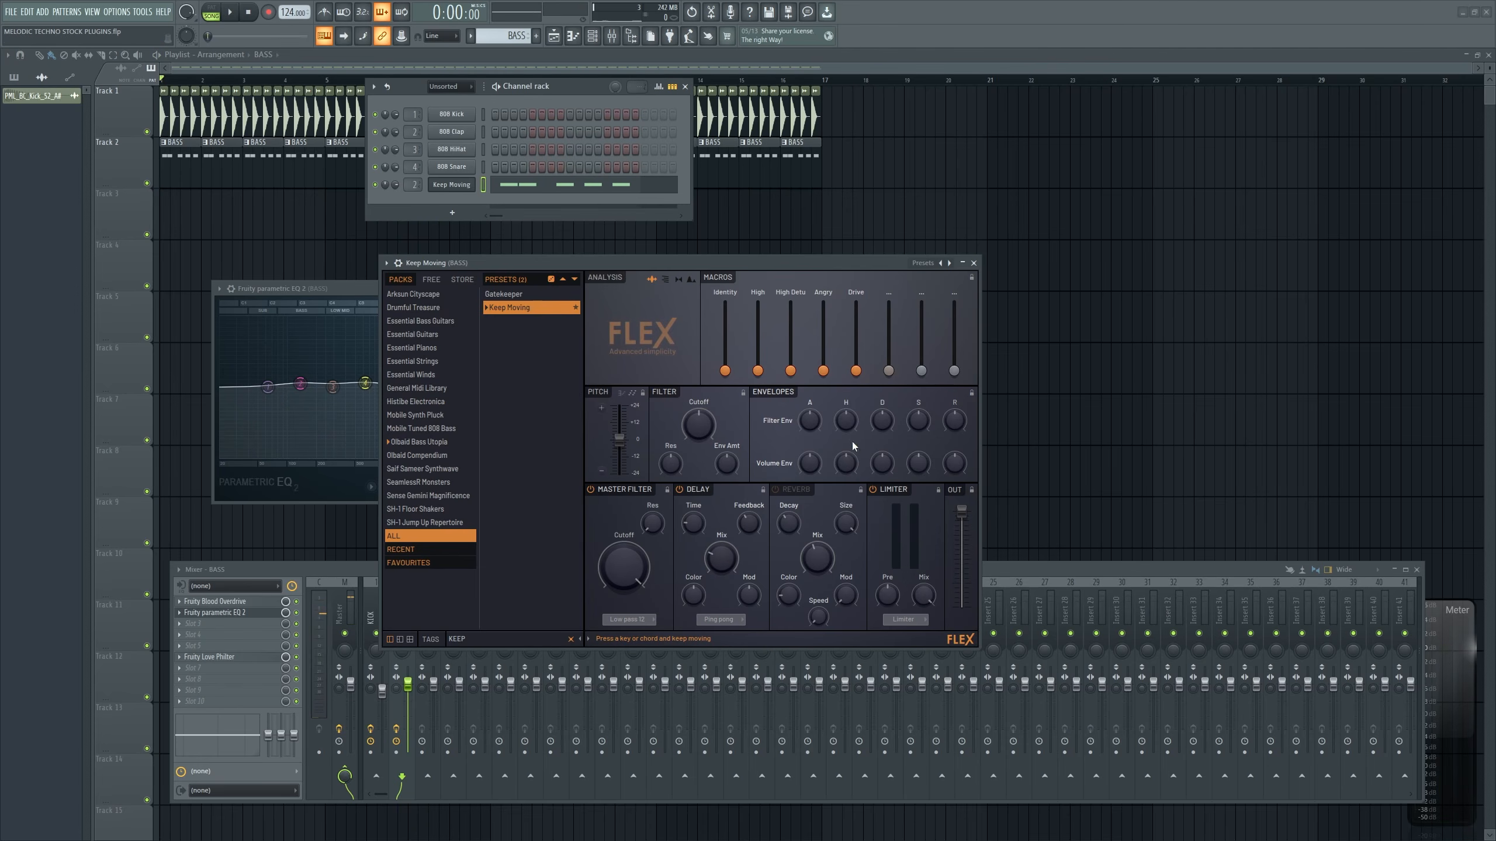
{"action": "left_click", "coordinate": [973, 264]}
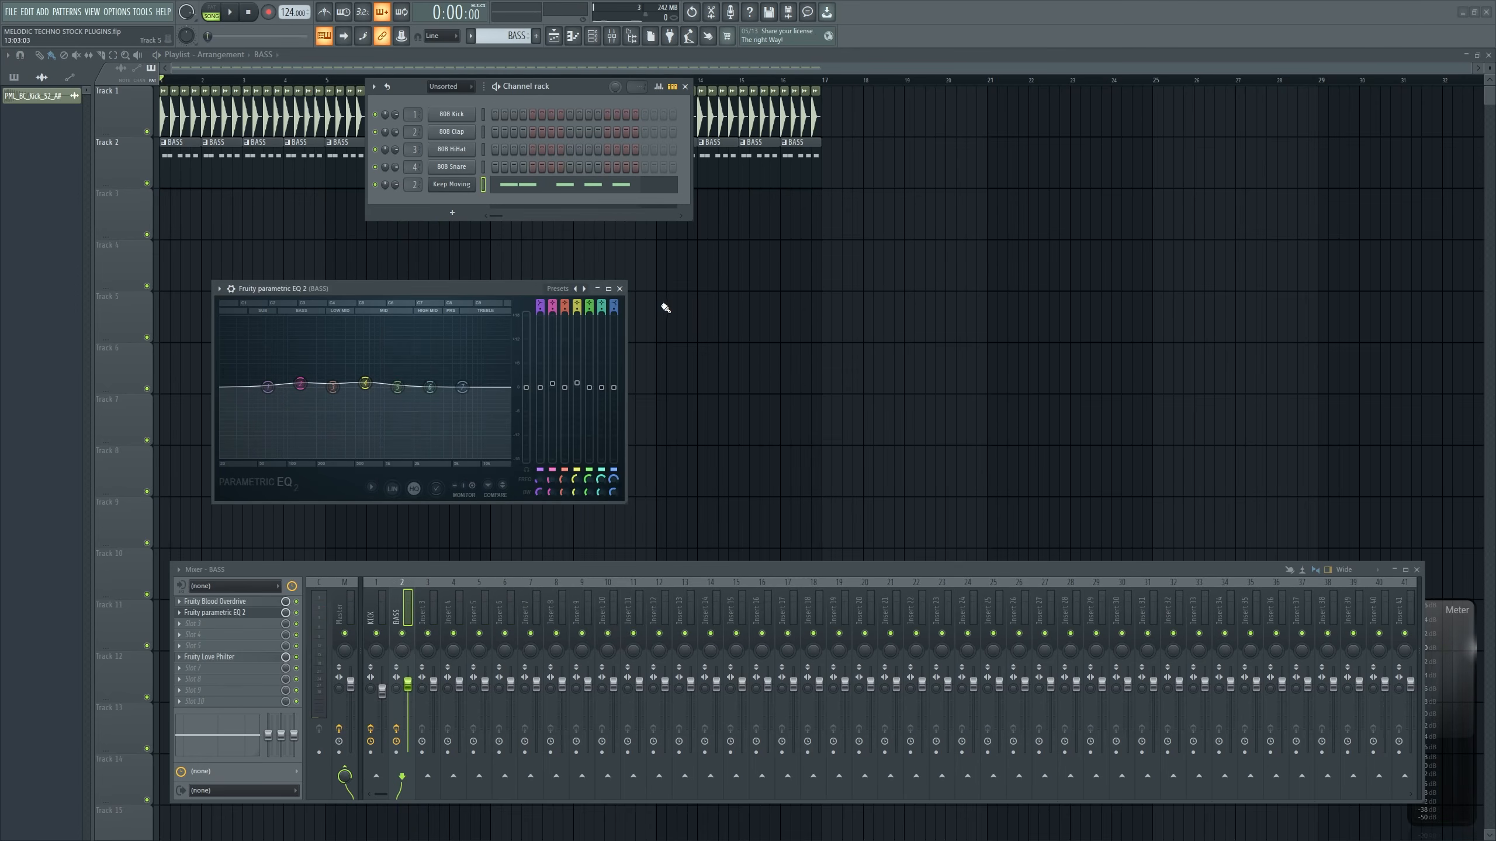
{"action": "left_click", "coordinate": [620, 289]}
{"action": "key", "text": "ctrl+s"}
Assign the Closed Hat 07 channel to mixer insert 4 and name that insert CLOSED
{"action": "scroll", "coordinate": [550, 447], "scroll_direction": "down", "scroll_amount": 1}
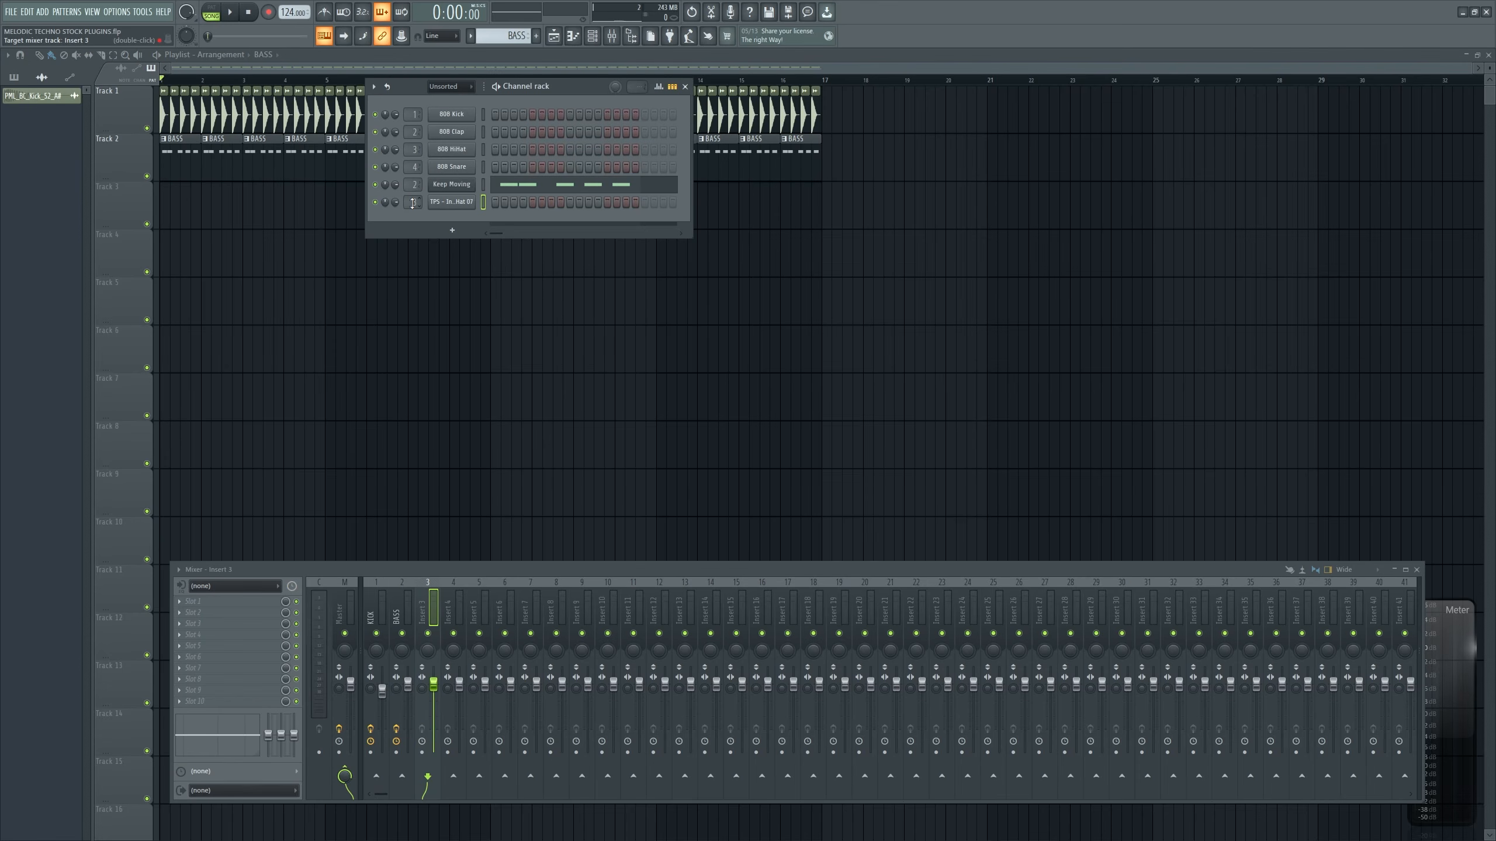
{"action": "left_click_drag", "start_coordinate": [414, 202], "coordinate": [414, 197]}
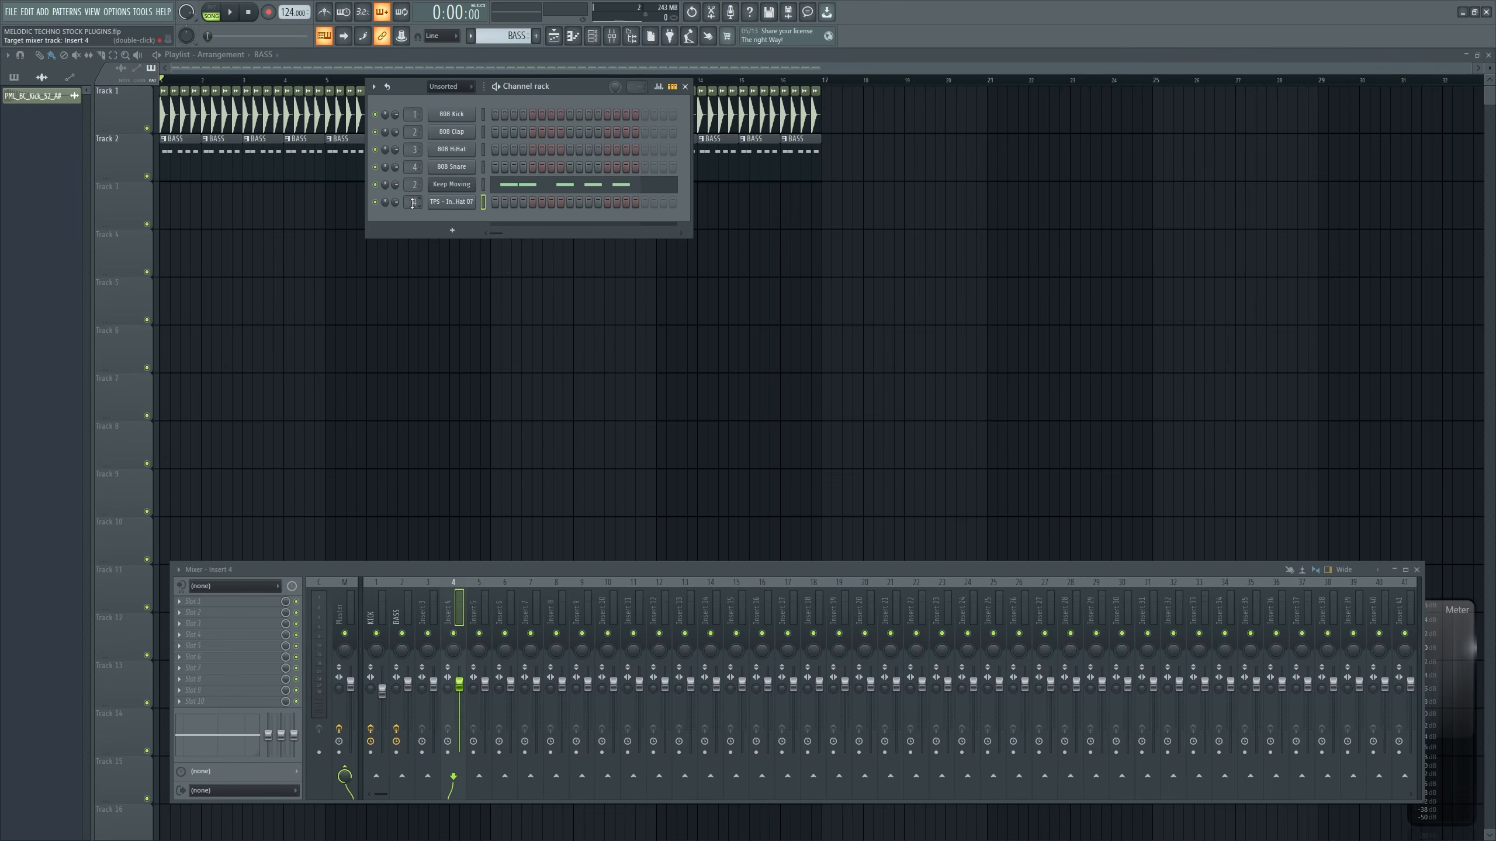
{"action": "double_click", "coordinate": [452, 600]}
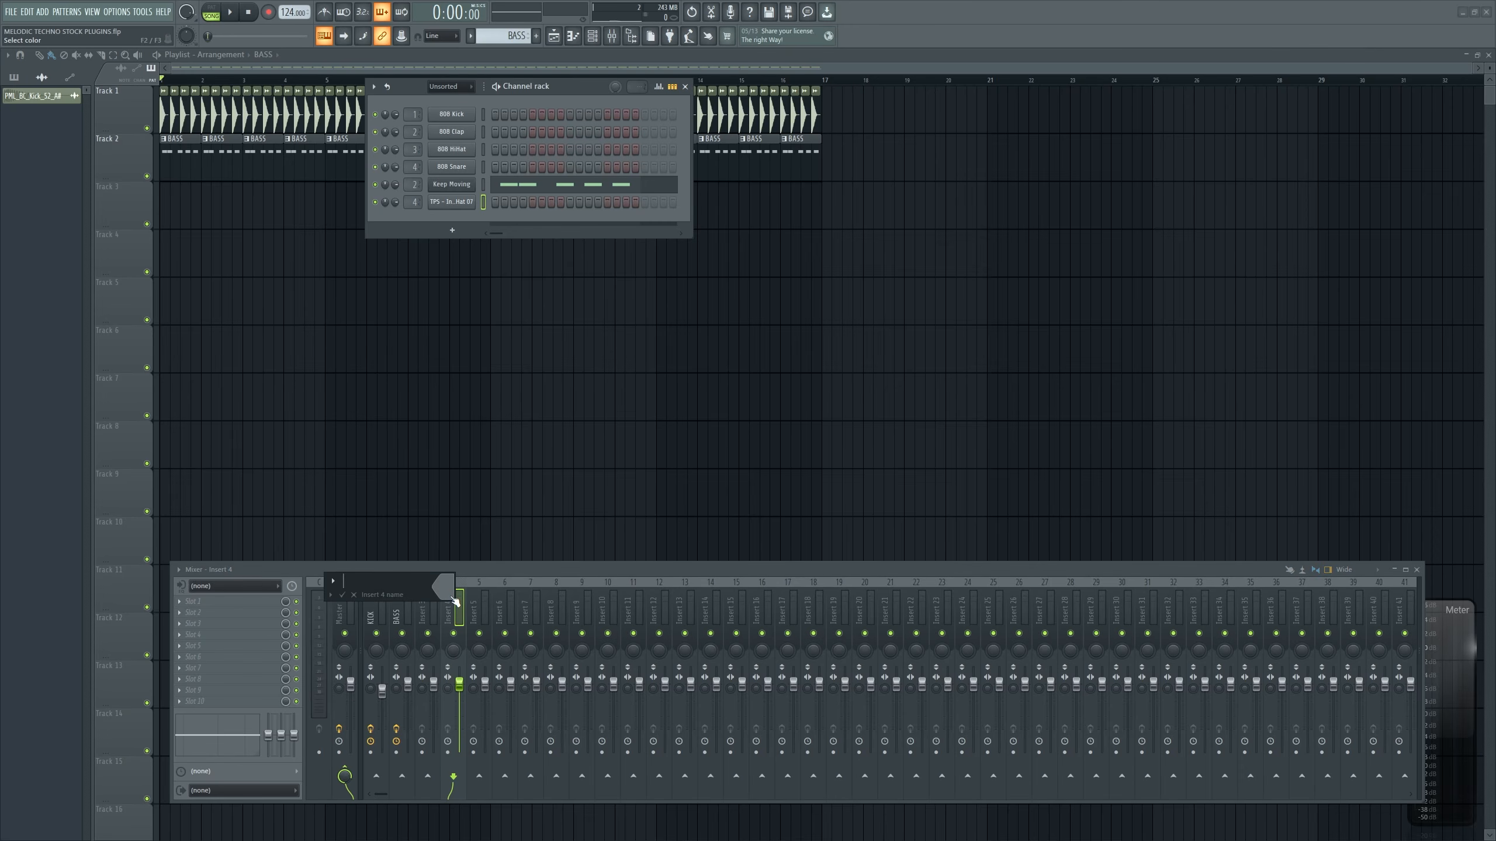
{"action": "type", "text": "CLOSED"}
Name mixer insert 3 DRUM BUS
{"action": "key", "text": "shift+Tab"}
{"action": "type", "text": "DRUM BUS"}
{"action": "key", "text": "Return"}
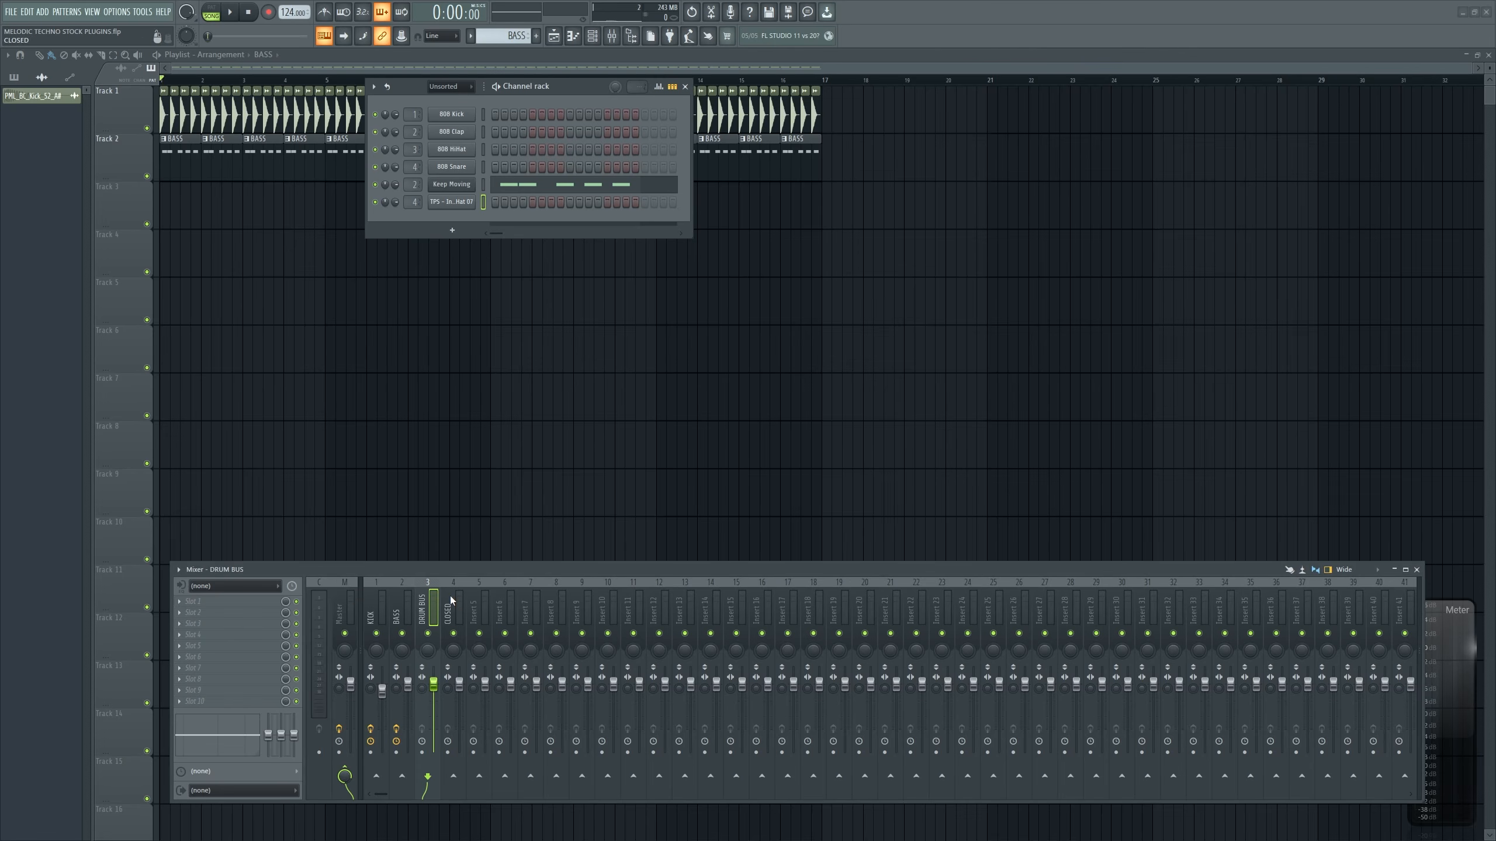
Route the CLOSED mixer track only to DRUM BUS and save the project
{"action": "left_click", "coordinate": [451, 608]}
{"action": "right_click", "coordinate": [428, 776]}
{"action": "left_click", "coordinate": [433, 783]}
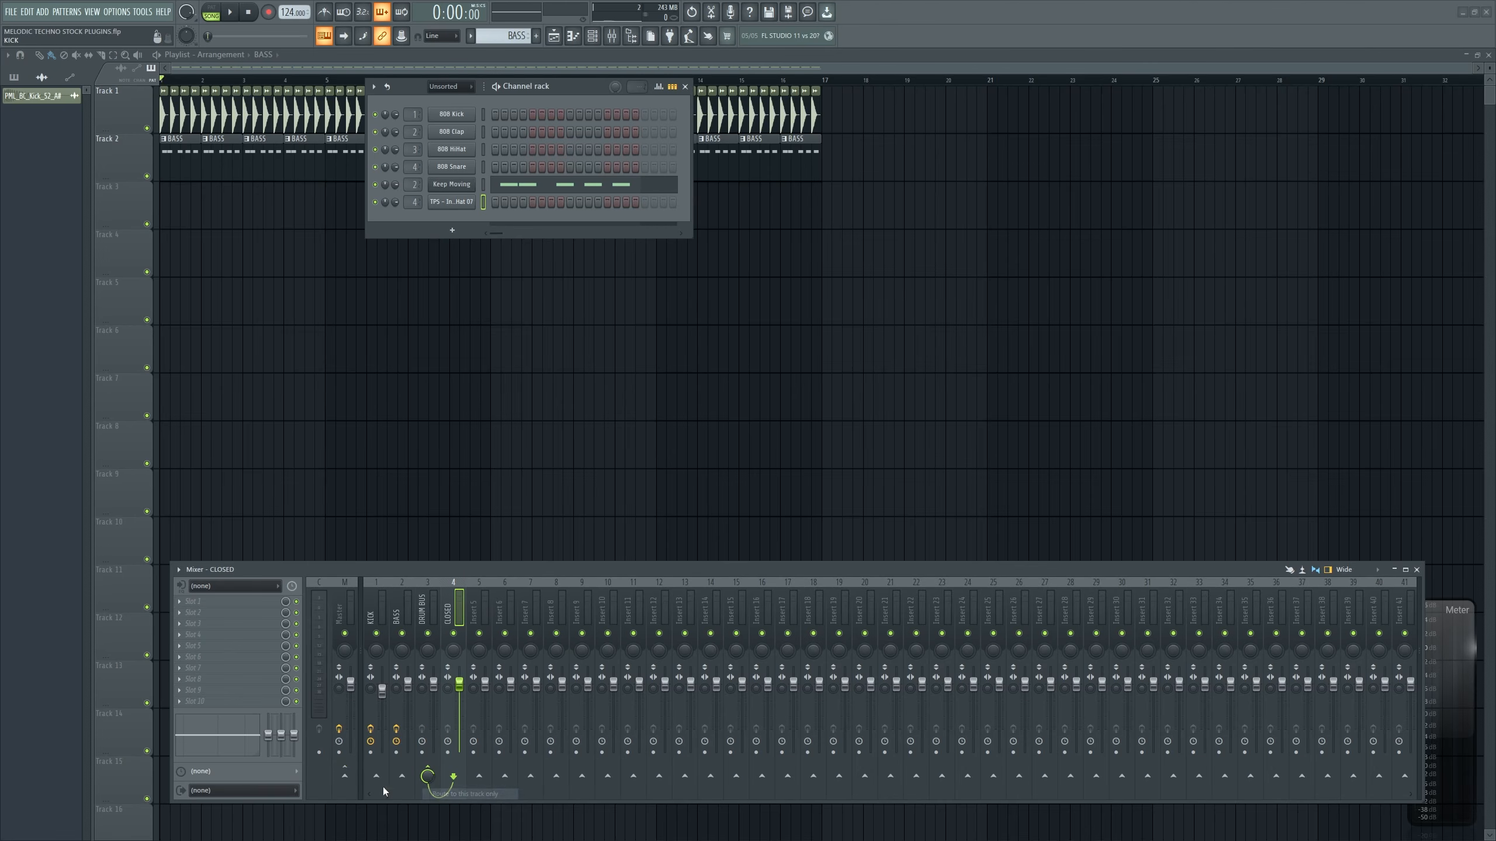
{"action": "left_click", "coordinate": [424, 598]}
{"action": "key", "text": "ctrl+s"}
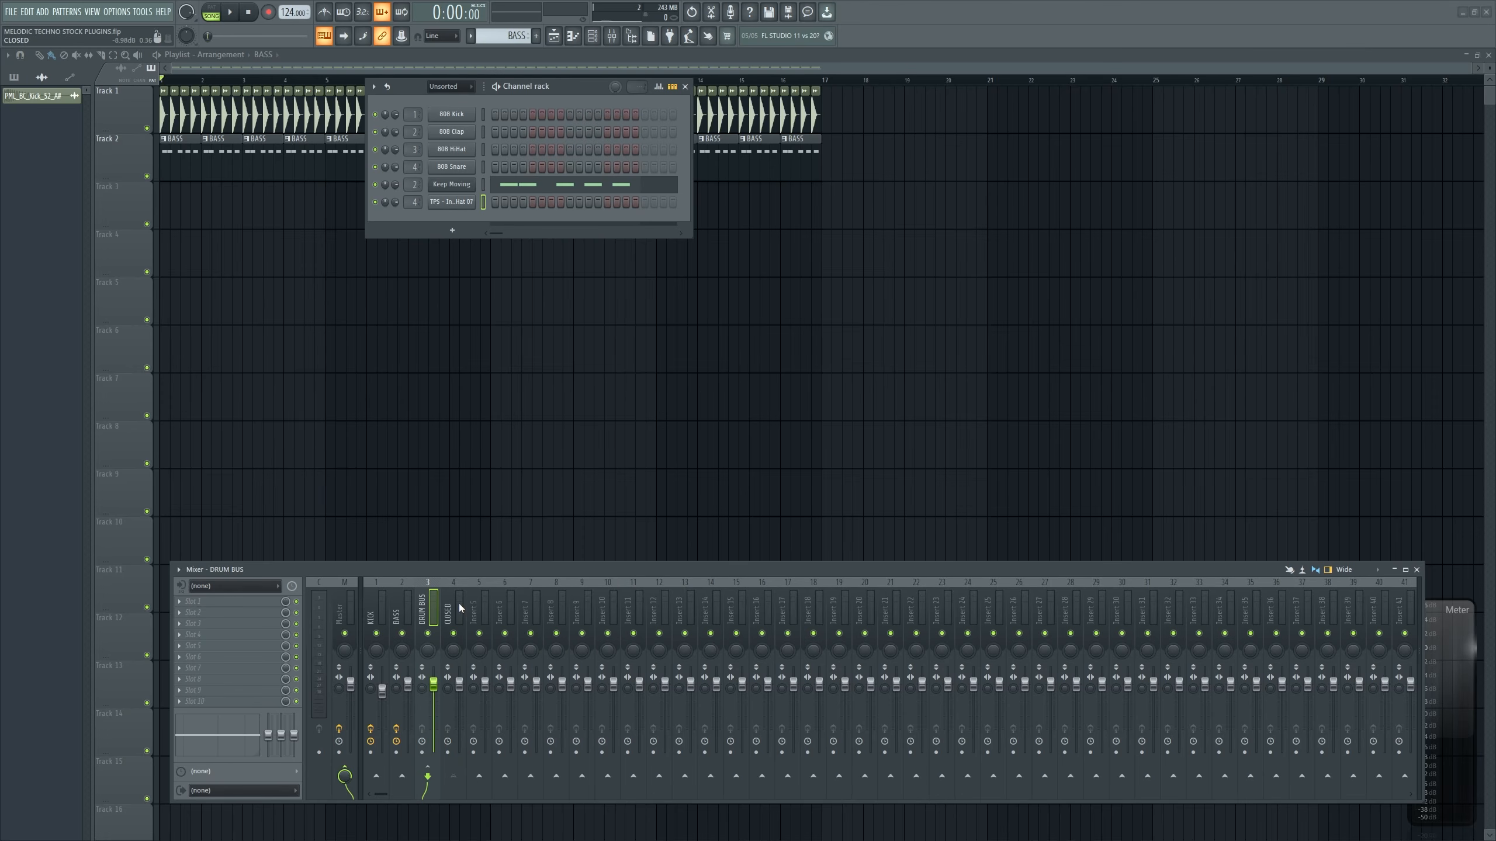
Move CLOSED to insert 5 to free insert 4, and name insert 4 DRUM REV
{"action": "left_click", "coordinate": [479, 616]}
{"action": "key", "text": "ctrl+Left"}
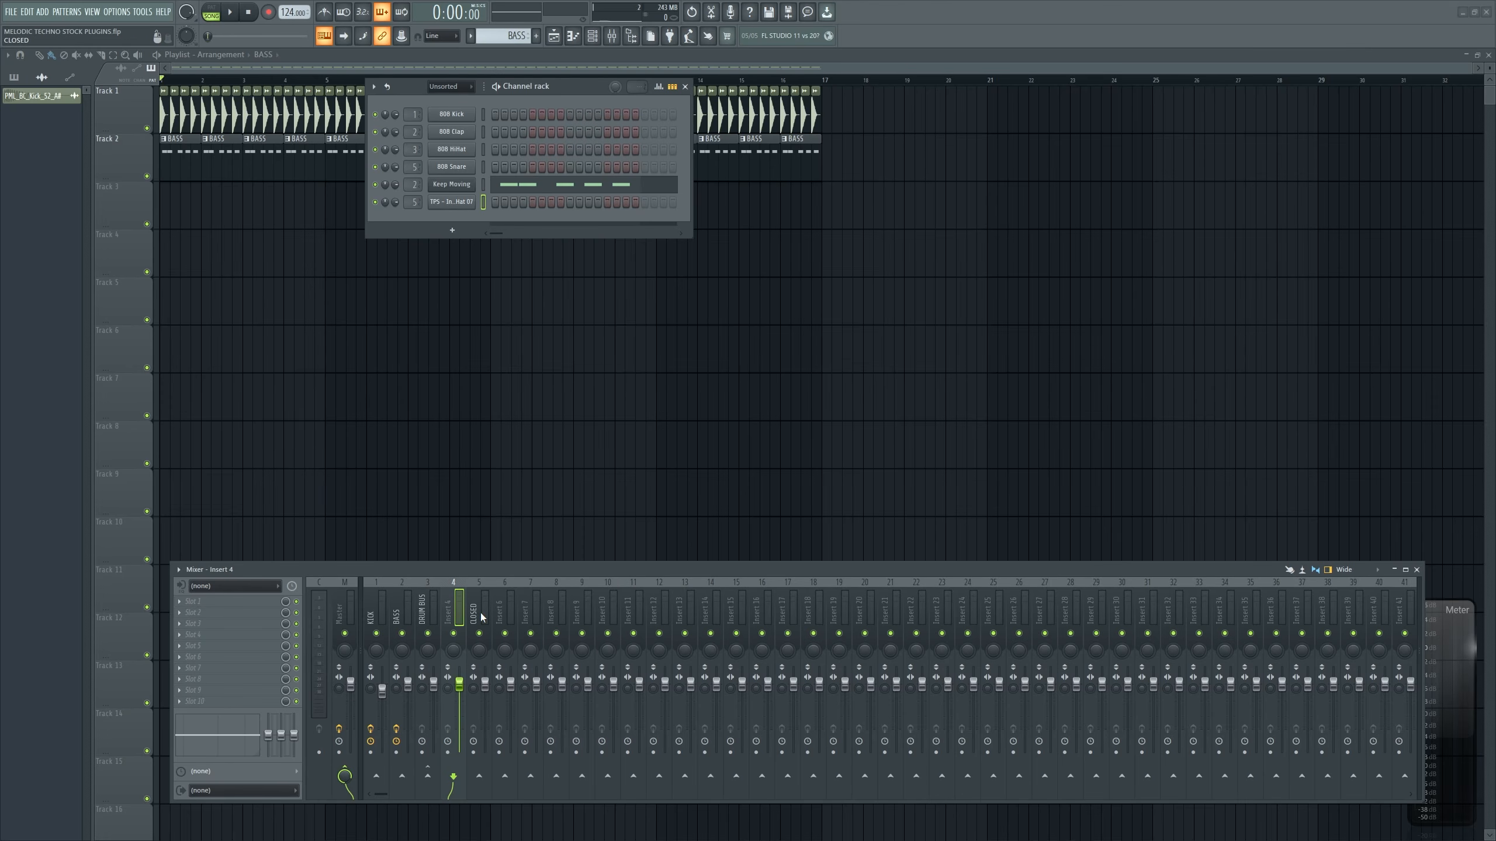
{"action": "key", "text": "F2"}
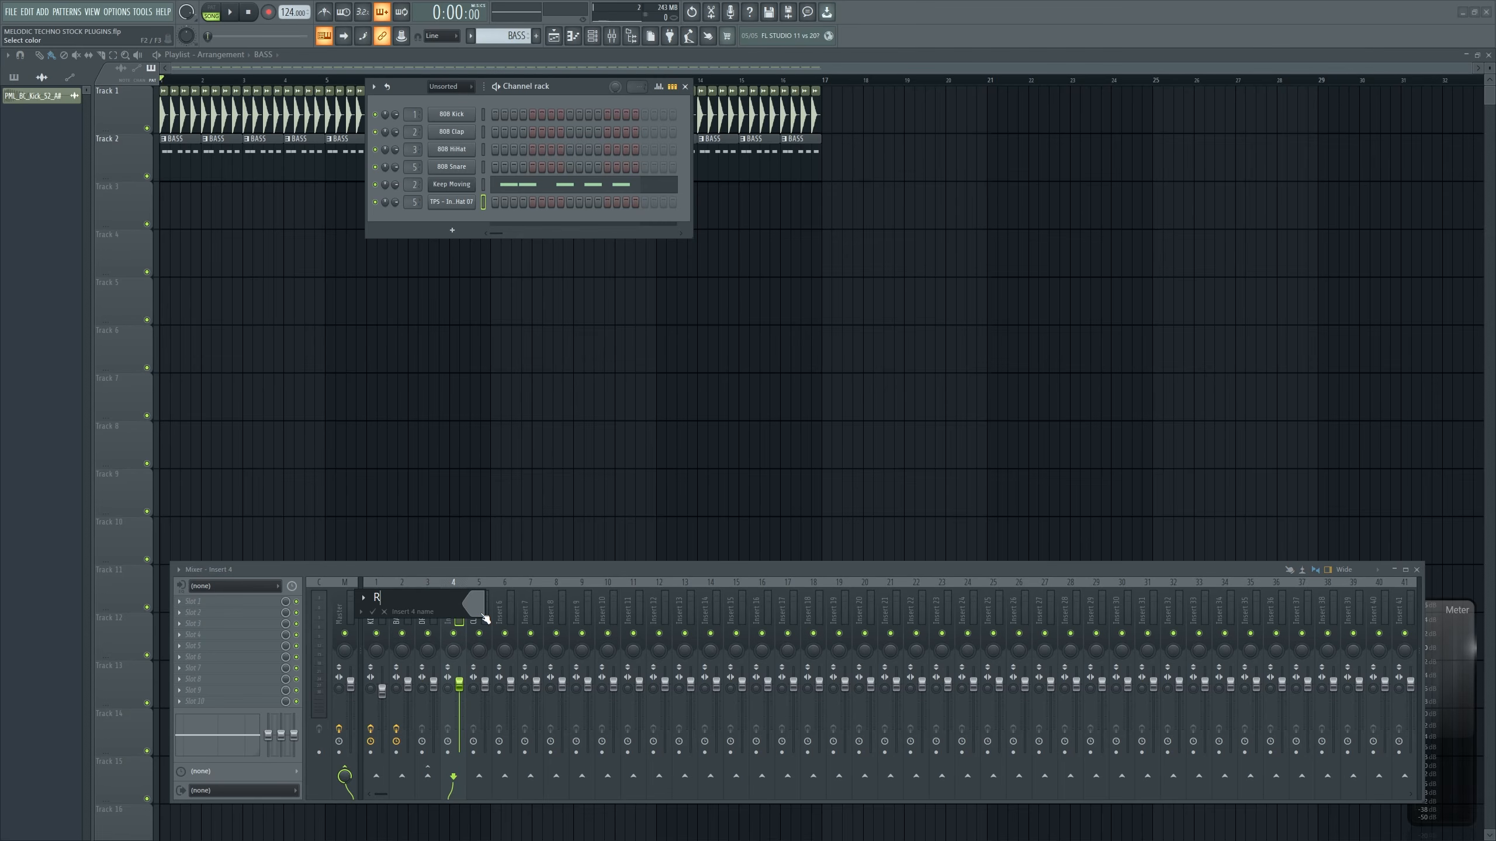
{"action": "type", "text": "DRUMN"}
{"action": "key", "text": "BackSpace"}
{"action": "type", "text": "REV"}
{"action": "key", "text": "Return"}
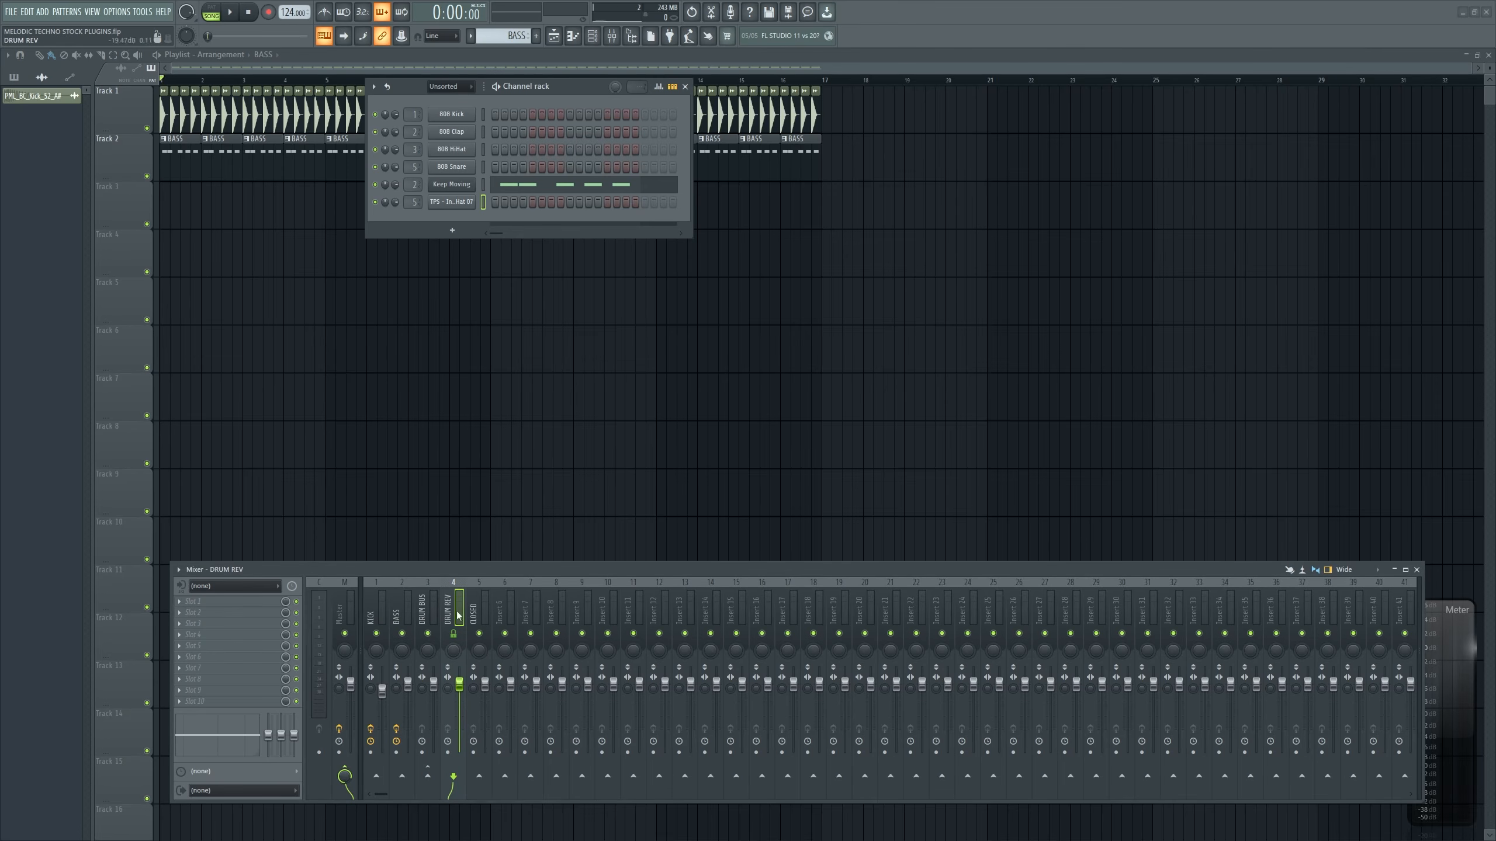
Route DRUM REV to DRUM BUS instead of the Master and add a separator before DRUM BUS
{"action": "left_click", "coordinate": [428, 777]}
{"action": "left_click", "coordinate": [345, 776]}
{"action": "right_click", "coordinate": [438, 616]}
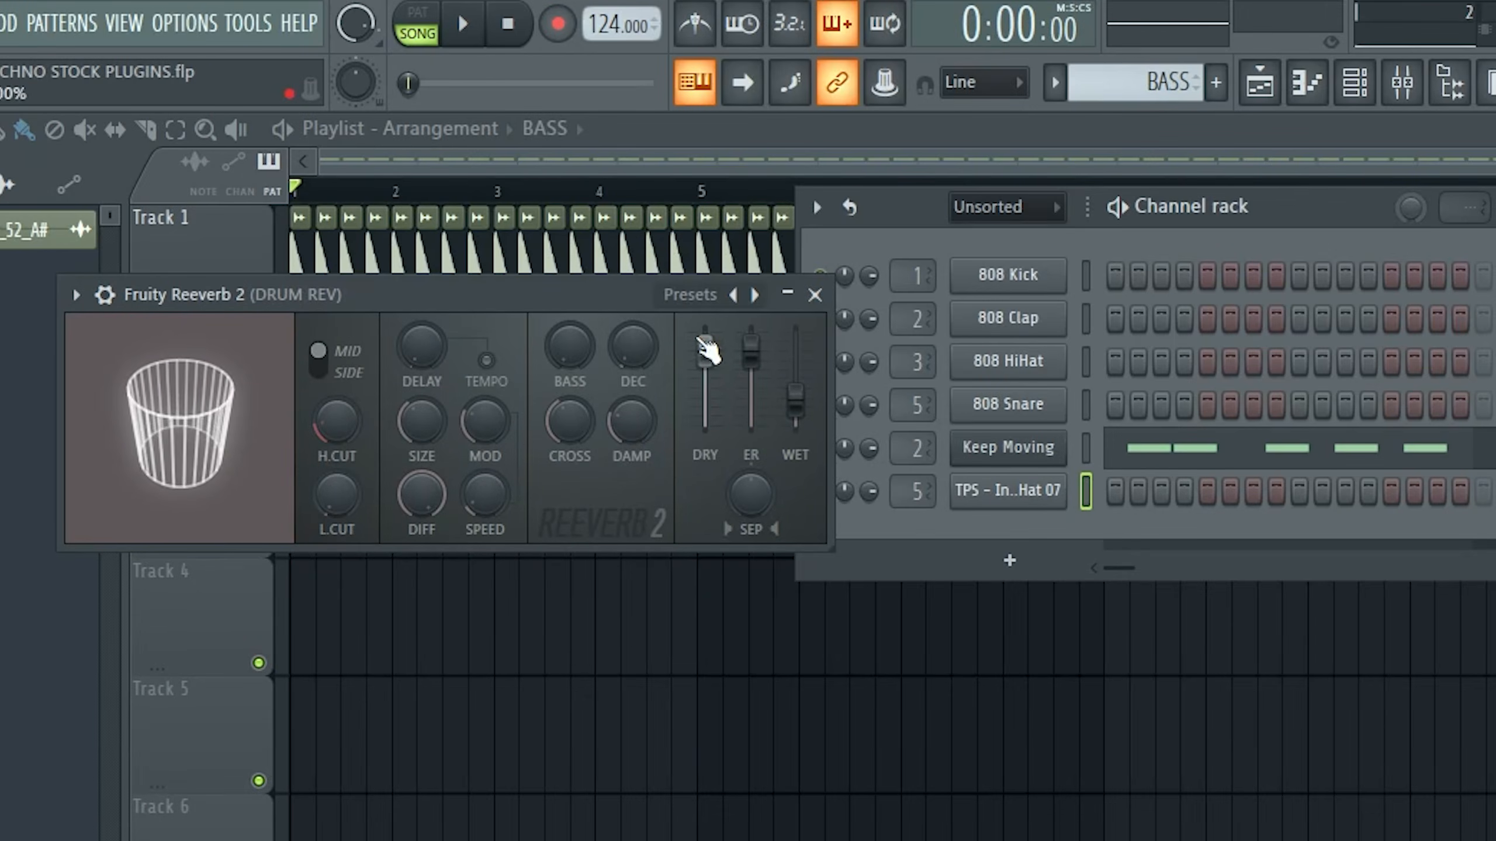
Pull the dry level of Fruity Reeverb 2 on DRUM REV fully down and raise its wet level
{"action": "left_click_drag", "start_coordinate": [704, 351], "coordinate": [705, 425]}
{"action": "left_click_drag", "start_coordinate": [751, 352], "coordinate": [795, 346]}
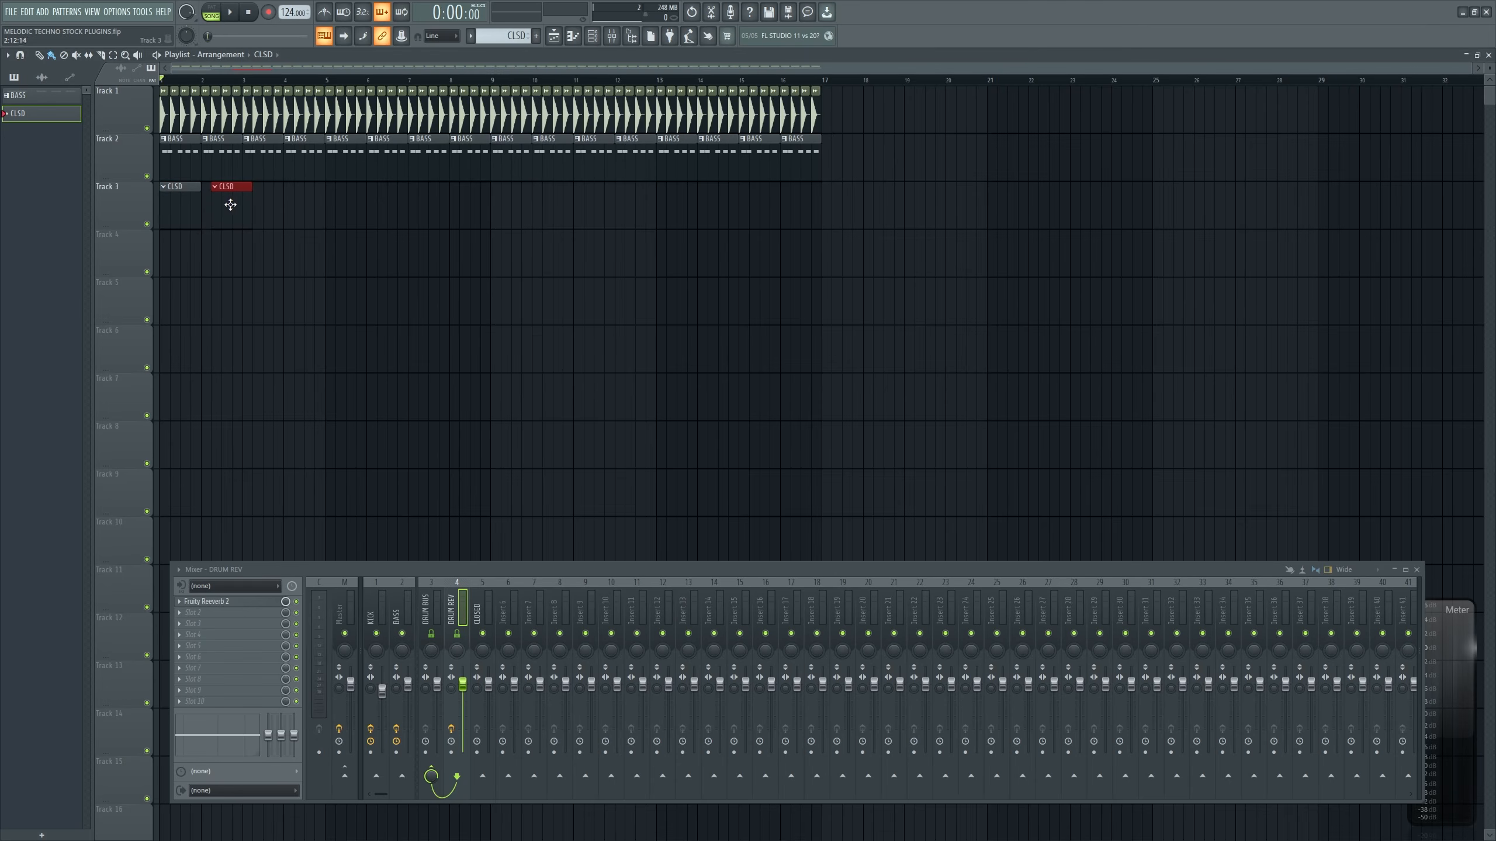
Repeat the CLSD clip on Track 3 through bar 16 and fill every closed hat step except 1, 5, 9 and 13
{"action": "left_click_drag", "start_coordinate": [230, 205], "coordinate": [267, 205]}
{"action": "mouse_move", "coordinate": [357, 214]}
{"action": "left_mouse_down"}
{"action": "mouse_move", "coordinate": [199, 202]}
{"action": "mouse_move", "coordinate": [305, 203]}
{"action": "left_mouse_up"}
{"action": "left_click_drag", "start_coordinate": [471, 214], "coordinate": [189, 203]}
{"action": "mouse_move", "coordinate": [190, 202]}
{"action": "left_mouse_down"}
{"action": "mouse_move", "coordinate": [504, 199]}
{"action": "mouse_move", "coordinate": [431, 200]}
{"action": "left_mouse_up"}
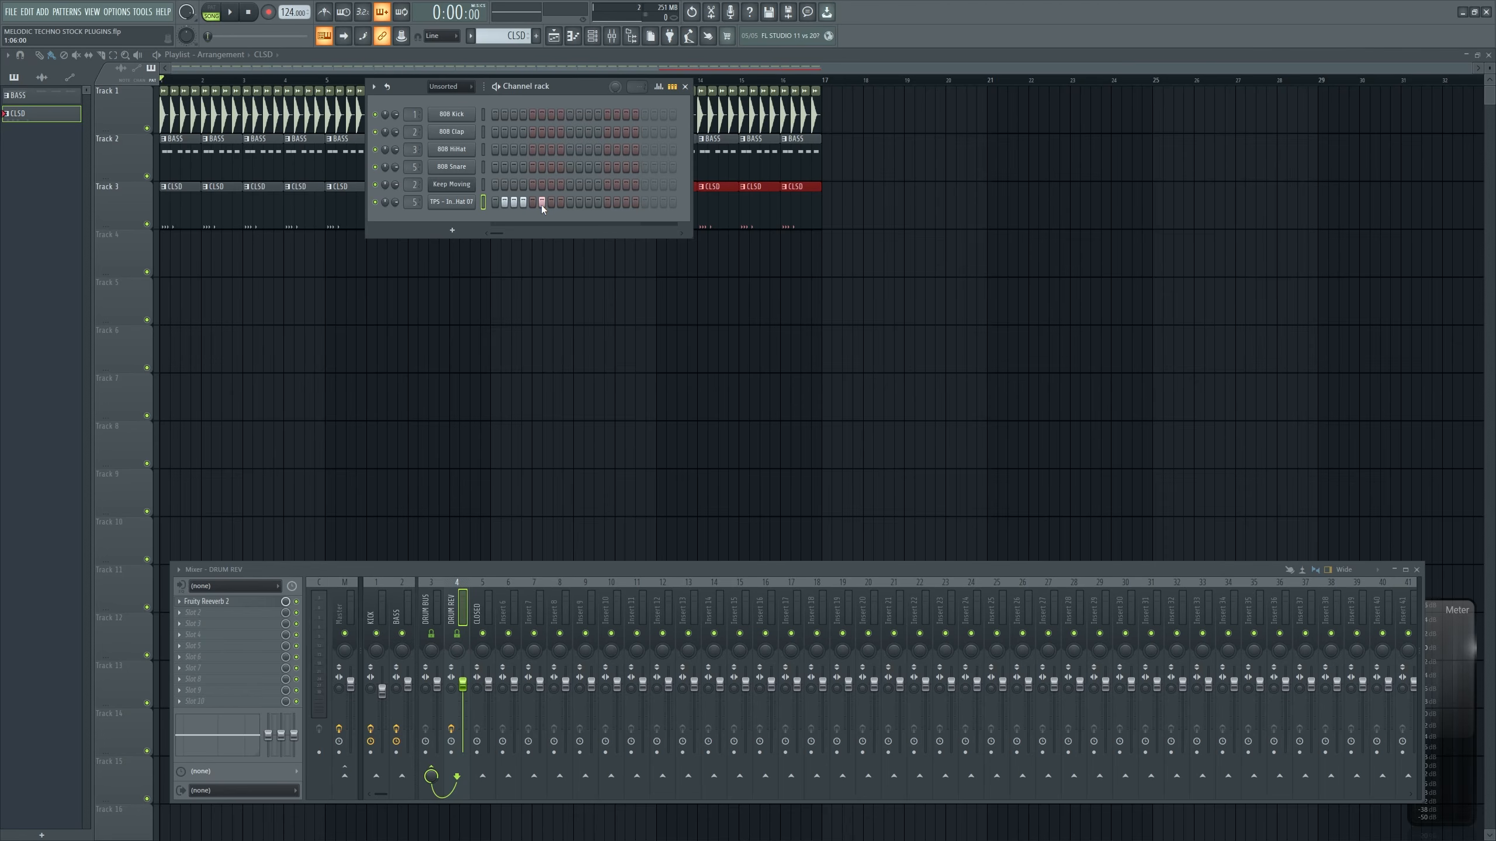
{"action": "left_click_drag", "start_coordinate": [578, 204], "coordinate": [594, 202]}
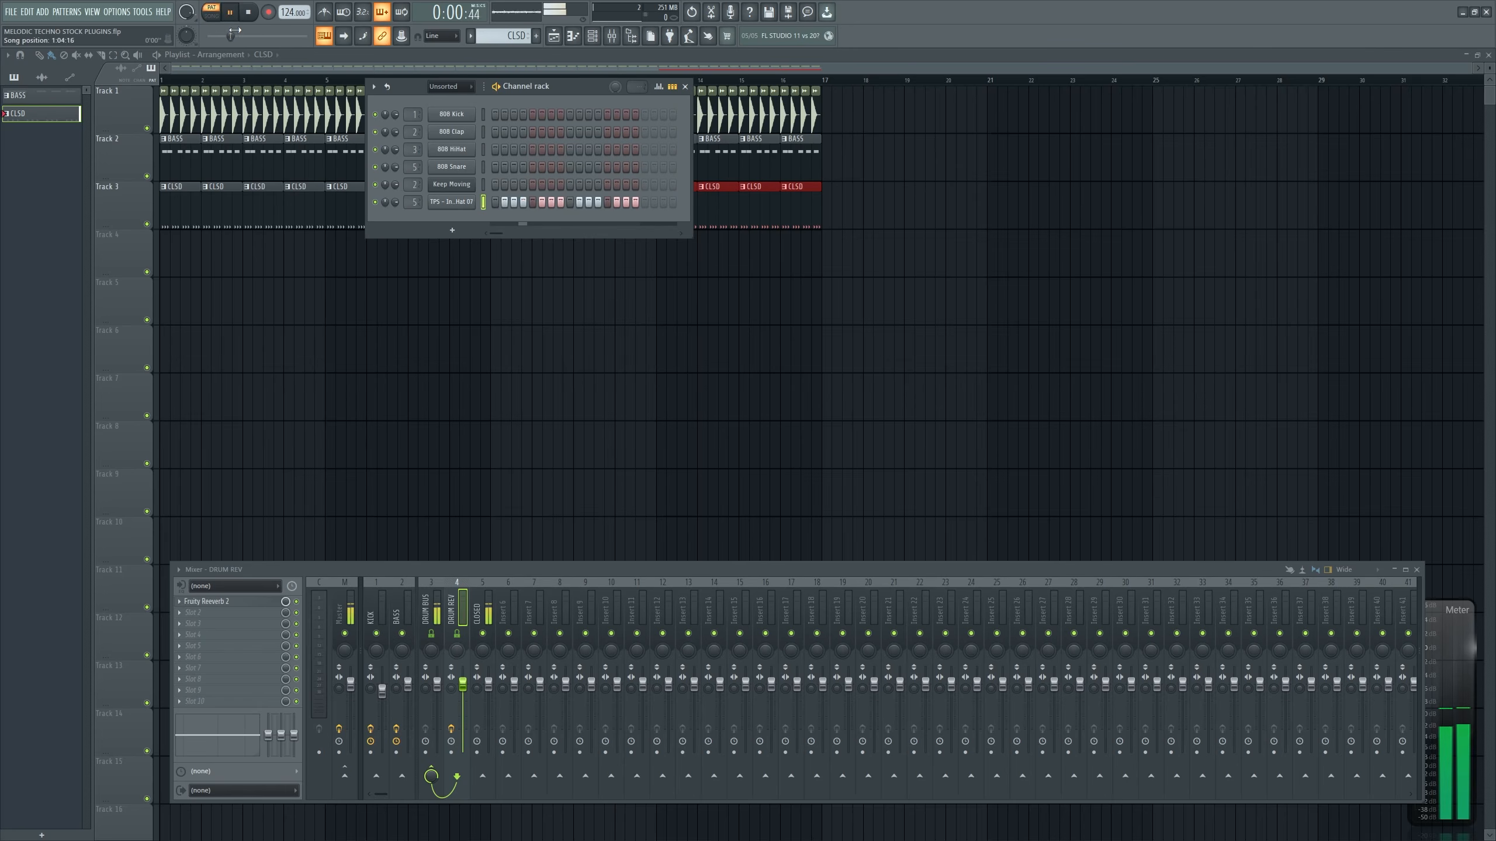
Turn off loop points for the Closed Hat 07 sample and save the project
{"action": "left_click", "coordinate": [458, 204]}
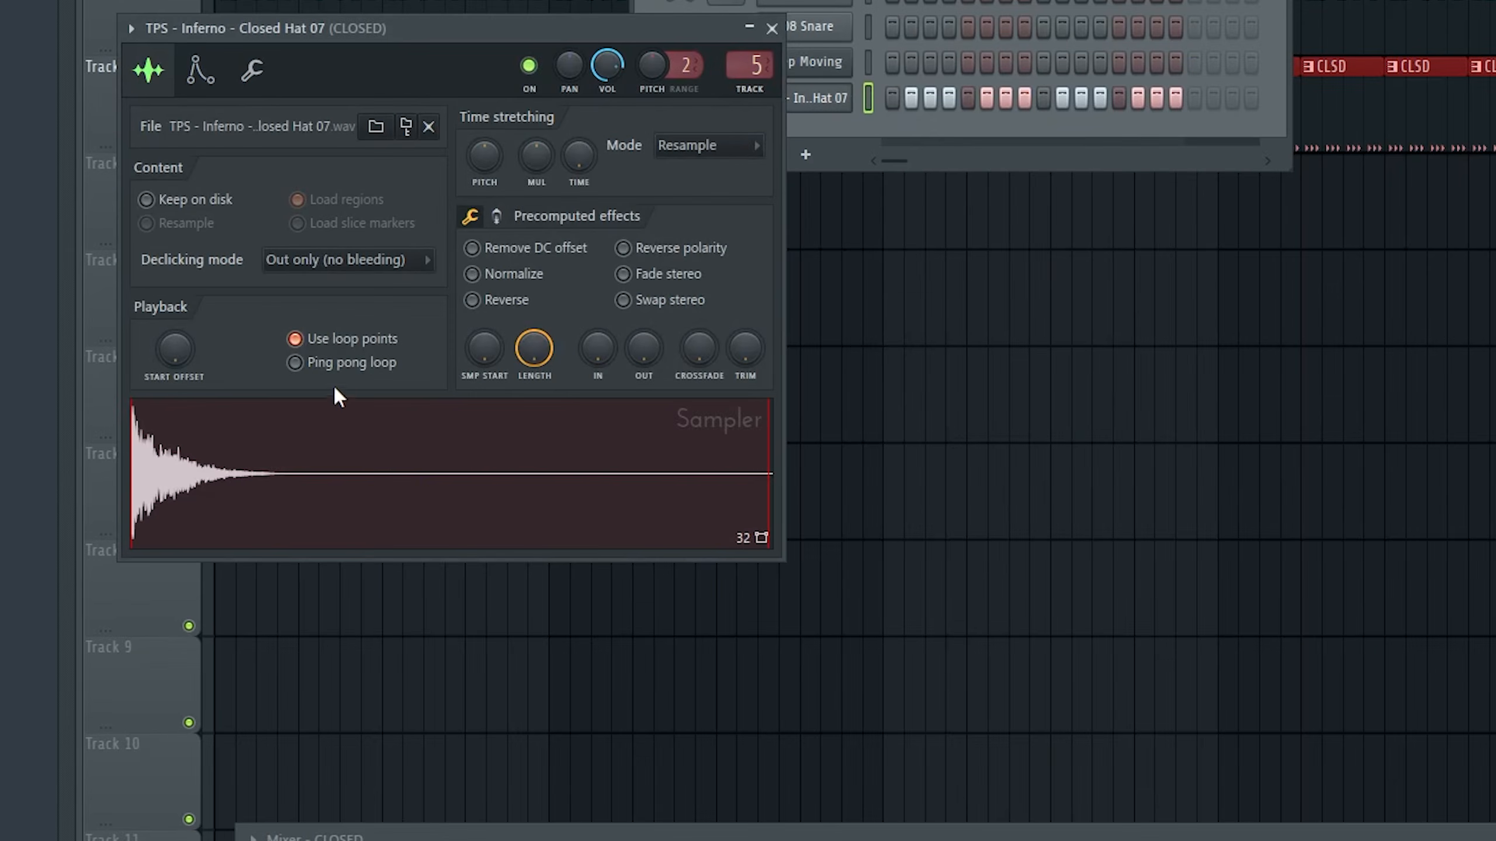
{"action": "left_click", "coordinate": [315, 346]}
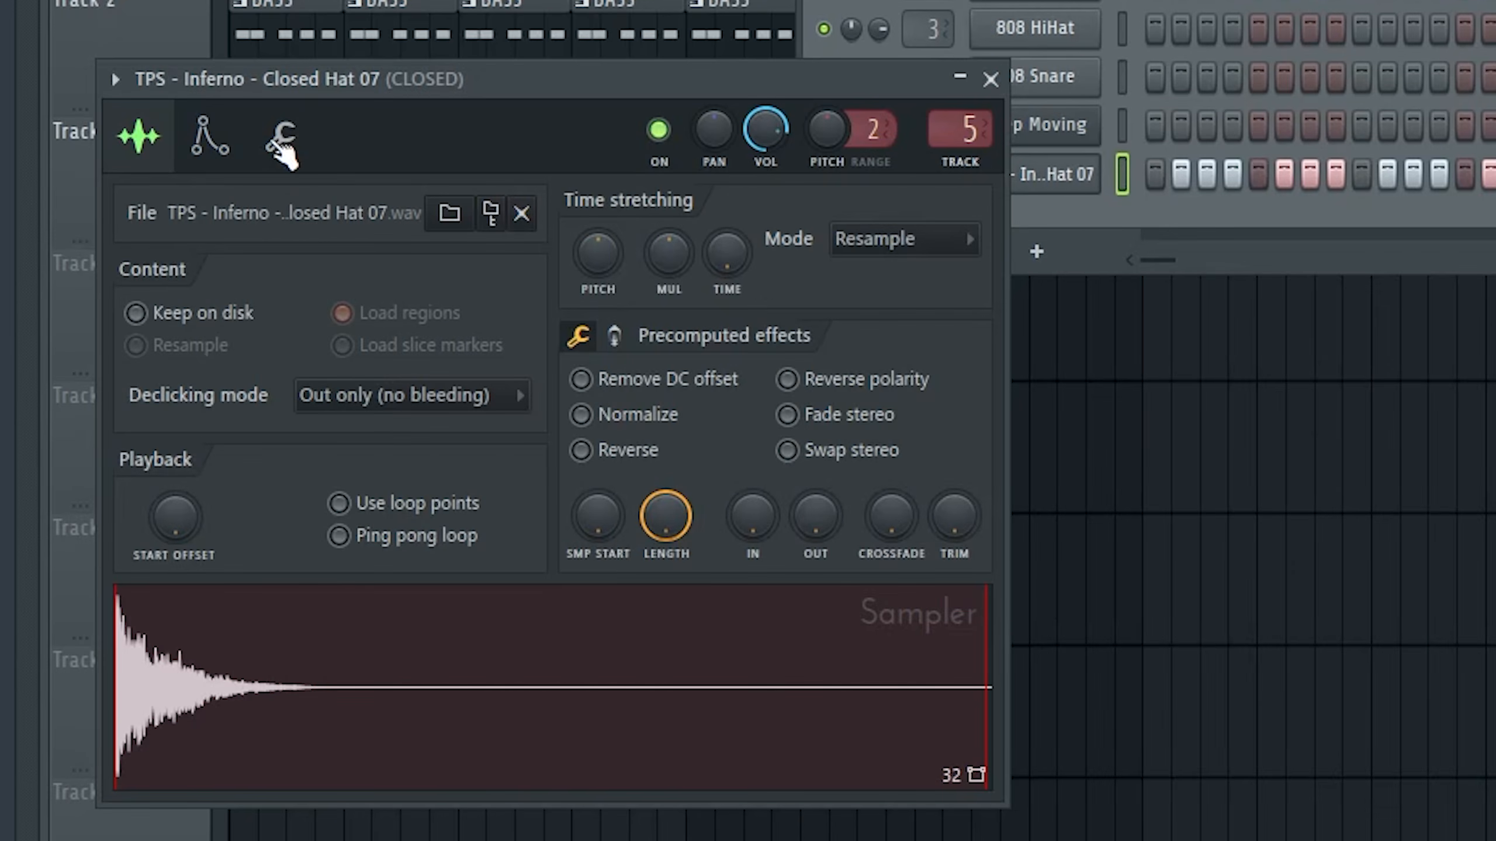
{"action": "left_click", "coordinate": [278, 144]}
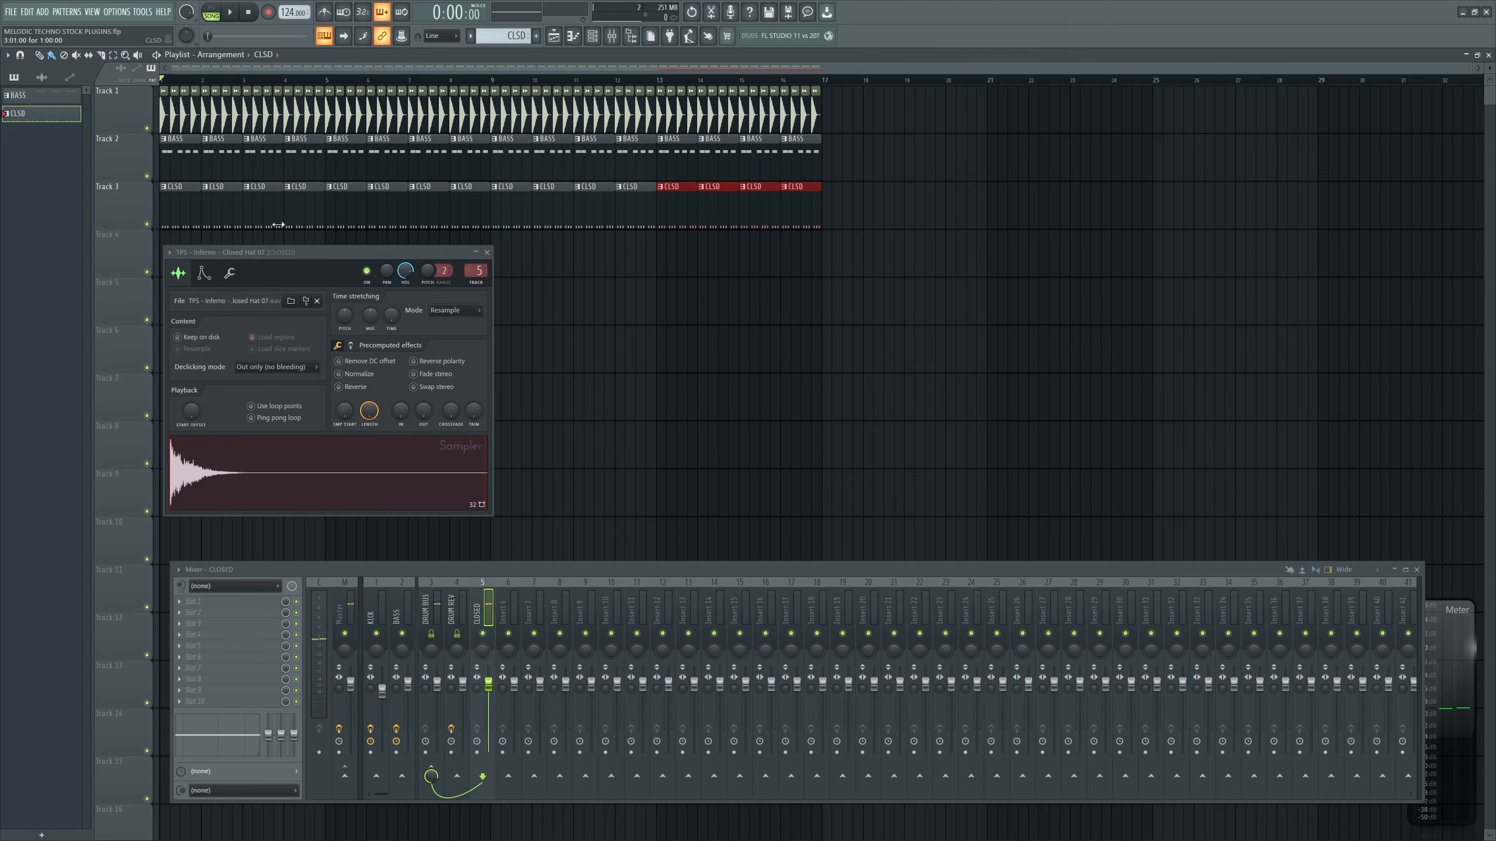
{"action": "key", "text": "ctrl+s"}
Listen to the arrangement and lower the KICK and BASS faders together, bringing KICK to about -5.6 dB
{"action": "key", "text": "space"}
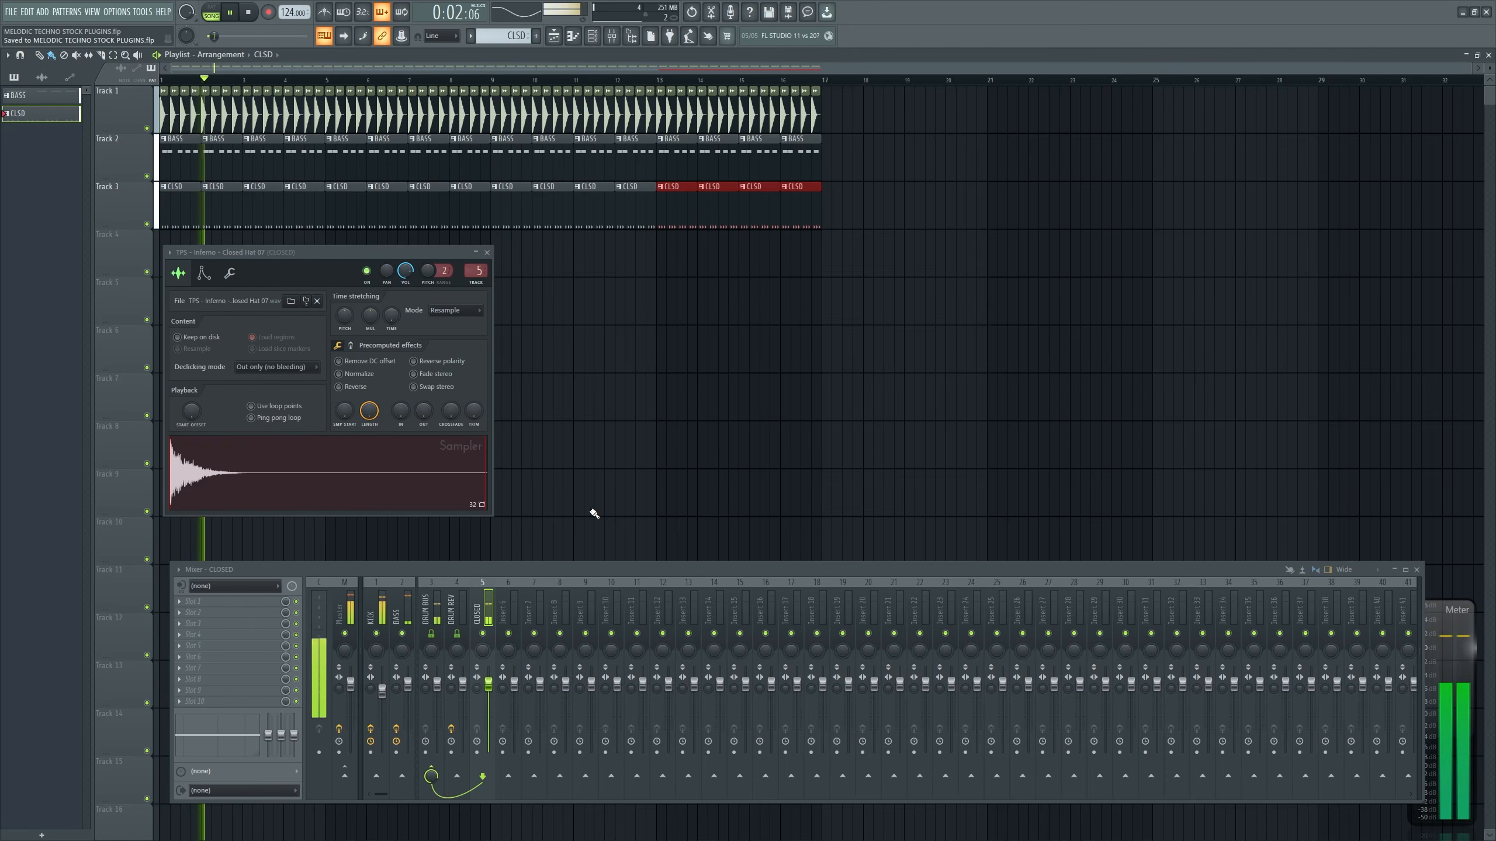
{"action": "key", "text": "space"}
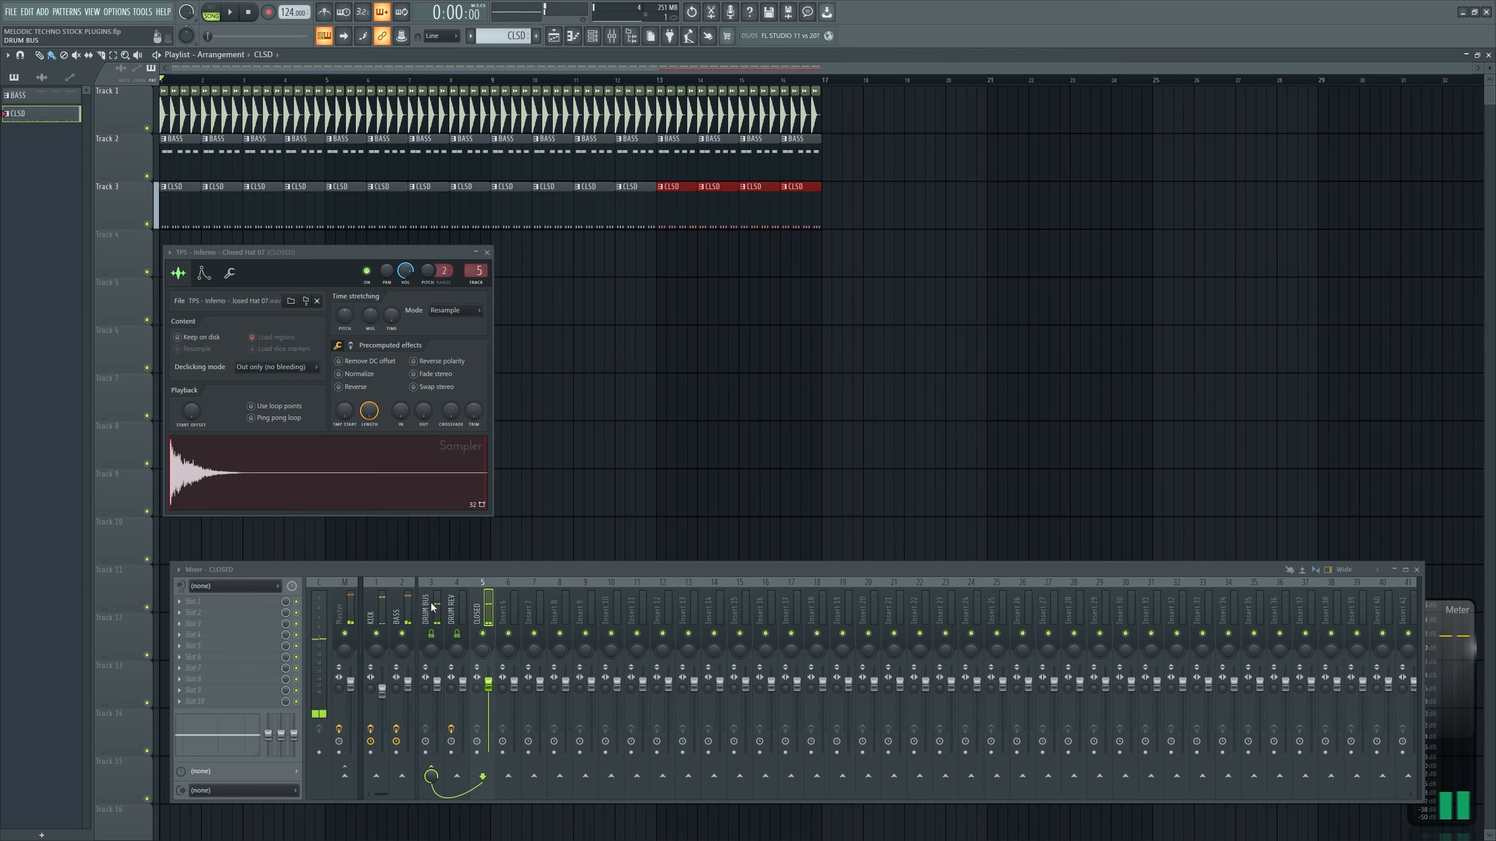
{"action": "left_click", "coordinate": [381, 698]}
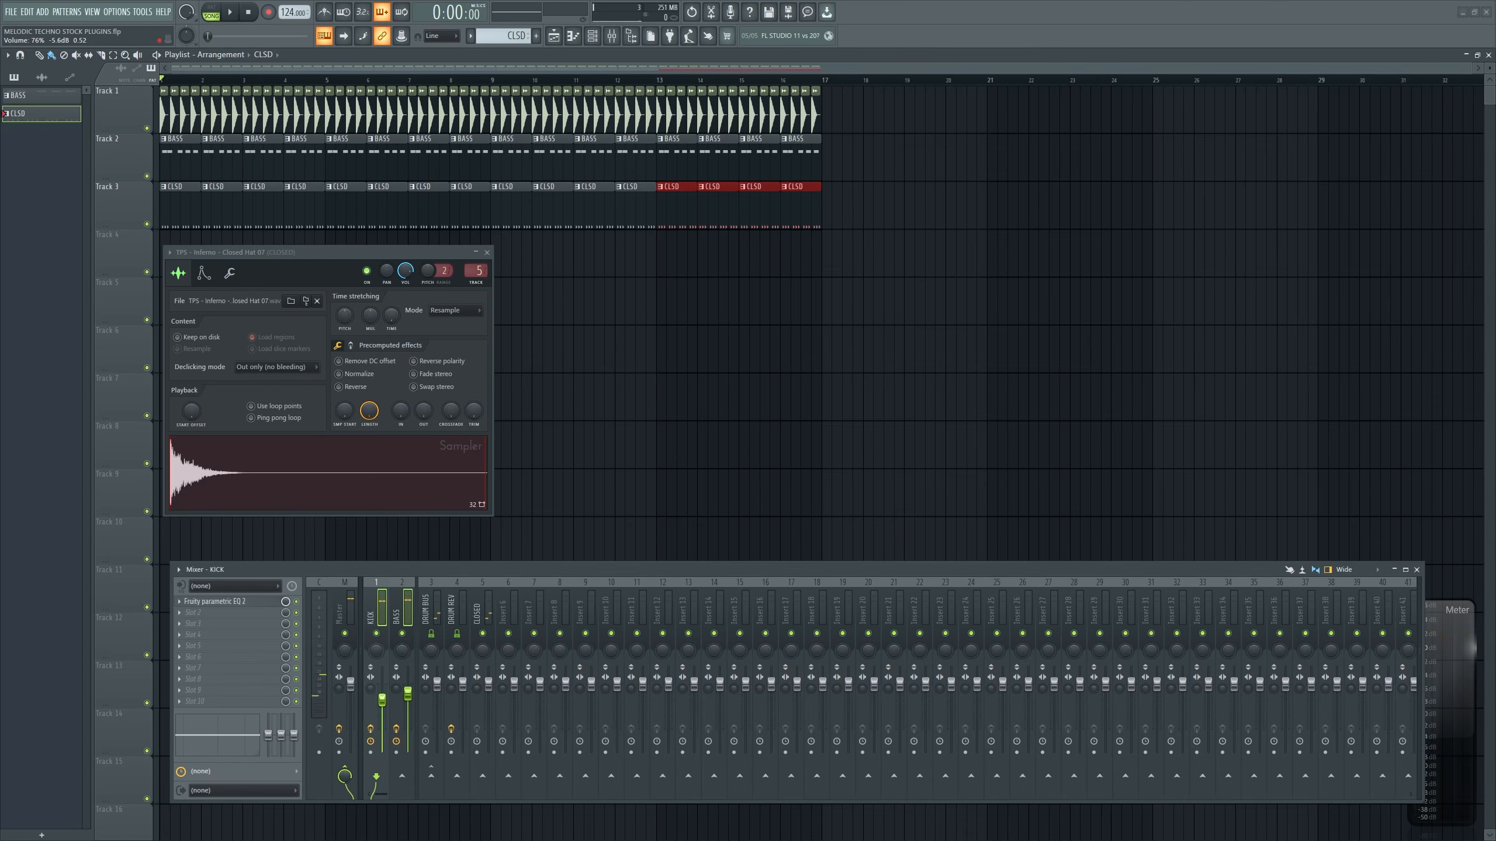
Lower the CLOSED mixer fader during playback to balance the hat against the kick and bass
{"action": "key", "text": "space"}
{"action": "left_click", "coordinate": [489, 691]}
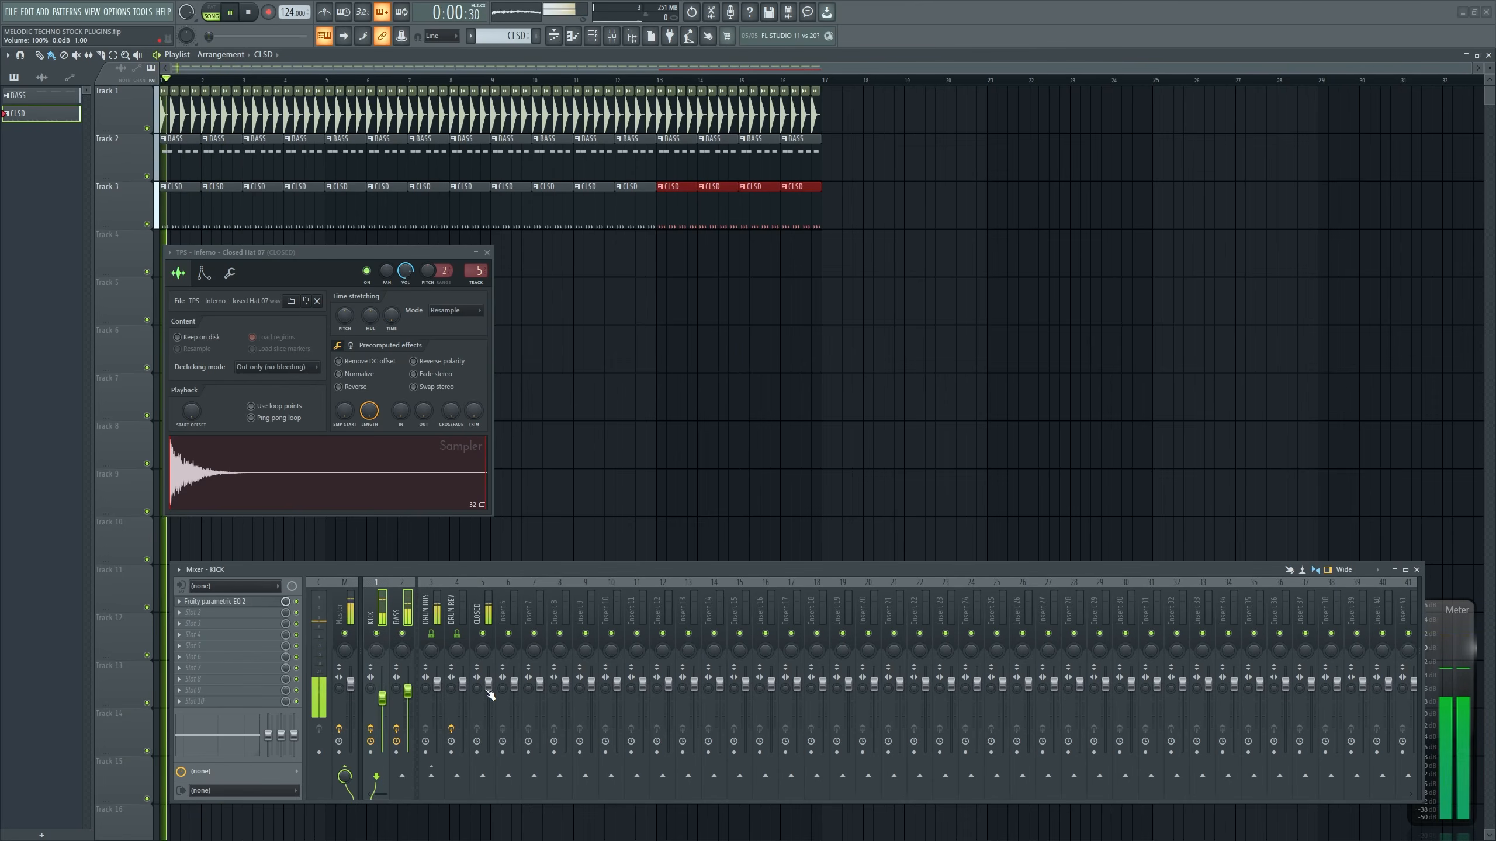
{"action": "left_click_drag", "start_coordinate": [488, 690], "coordinate": [490, 695]}
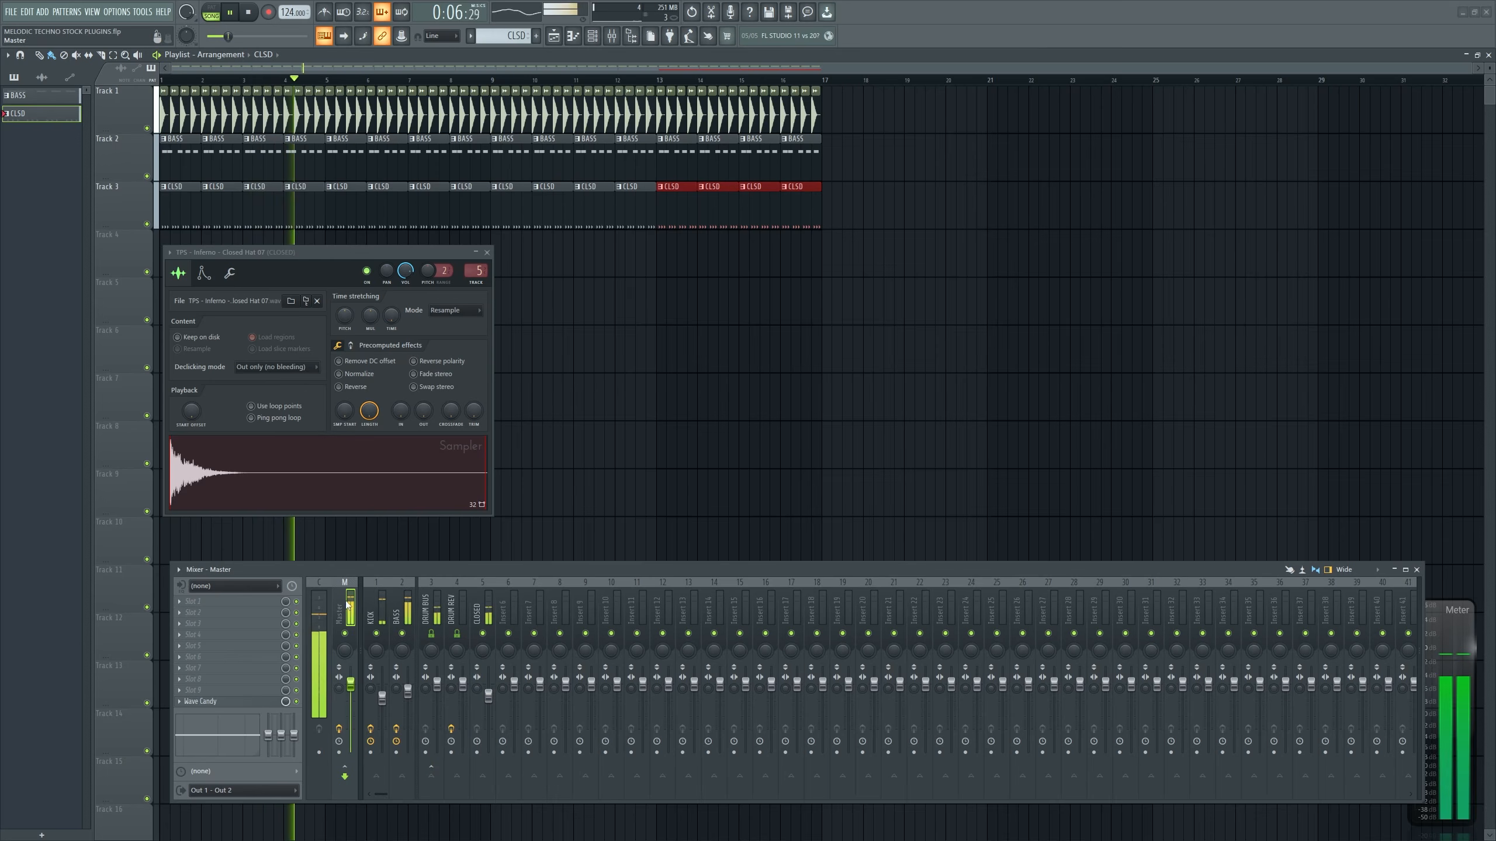
{"action": "key", "text": "space"}
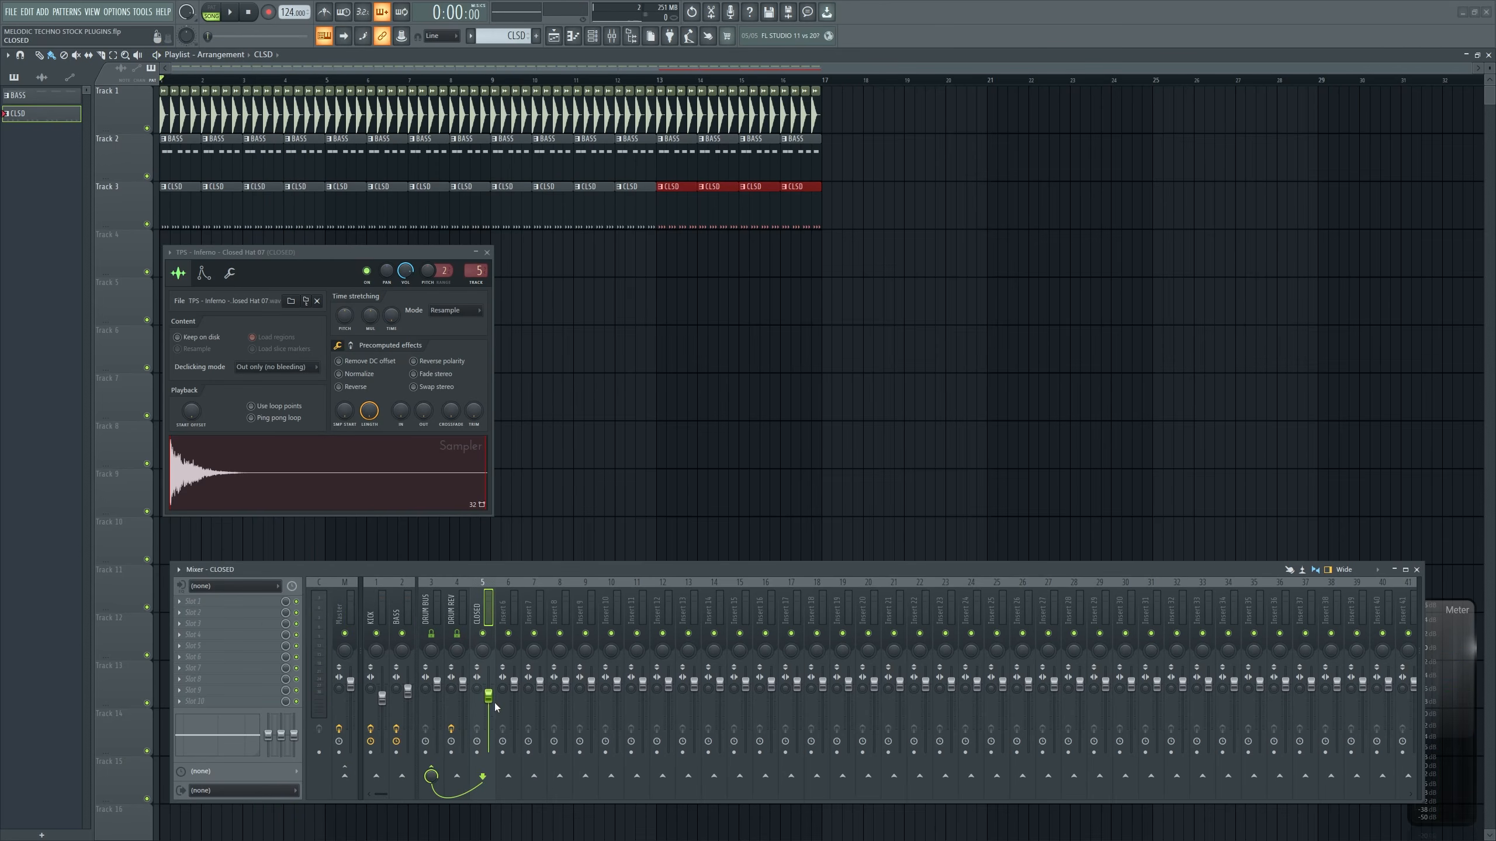
Show the closed hat's envelope settings and open its CLSD notes in the piano roll beside the sampler window
{"action": "left_click", "coordinate": [203, 273]}
{"action": "left_click", "coordinate": [177, 209]}
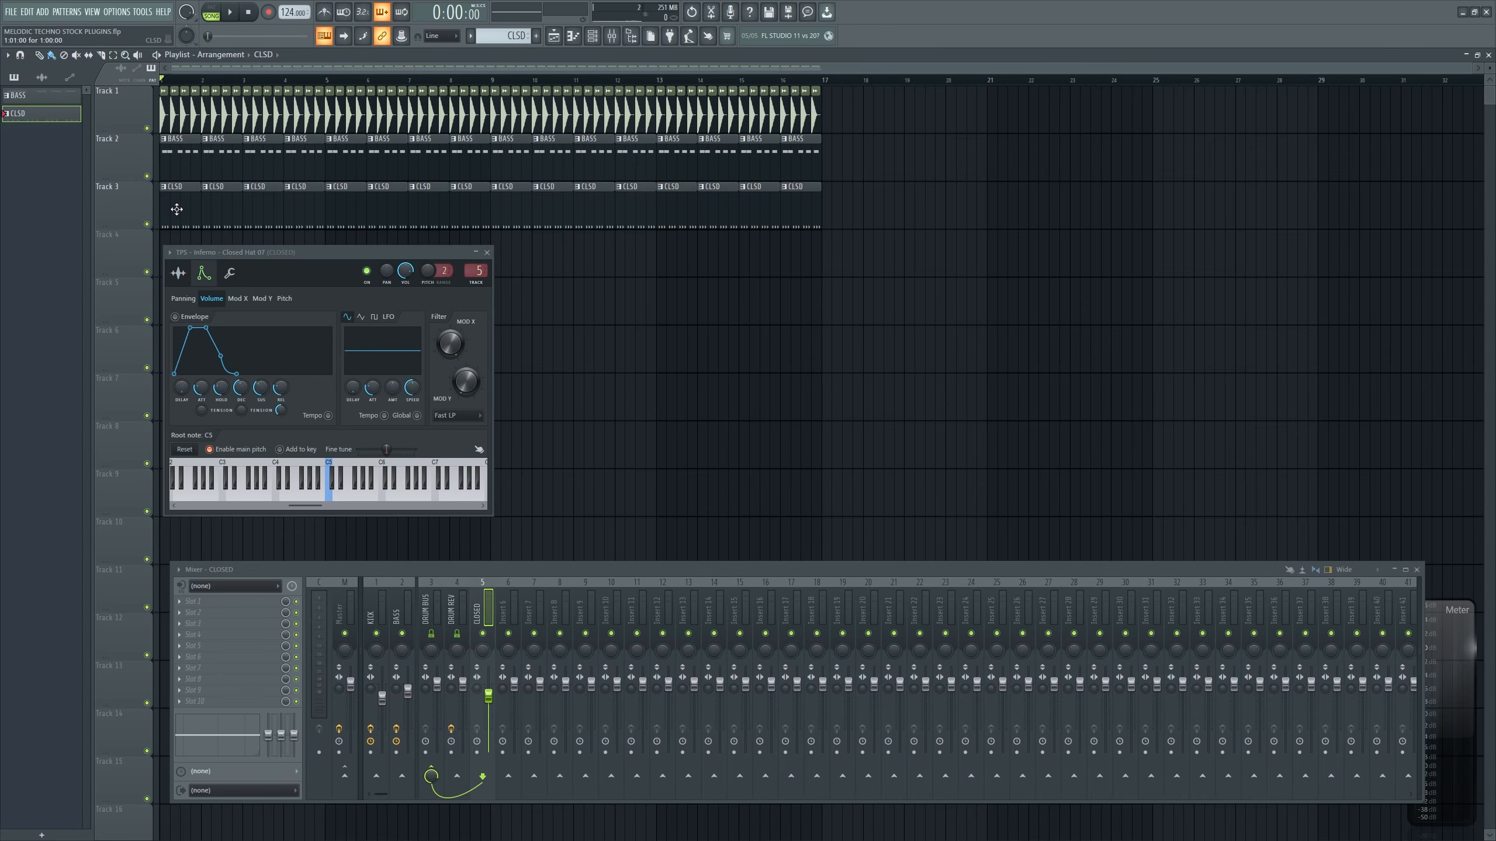
{"action": "double_click", "coordinate": [176, 209]}
{"action": "double_click", "coordinate": [443, 7]}
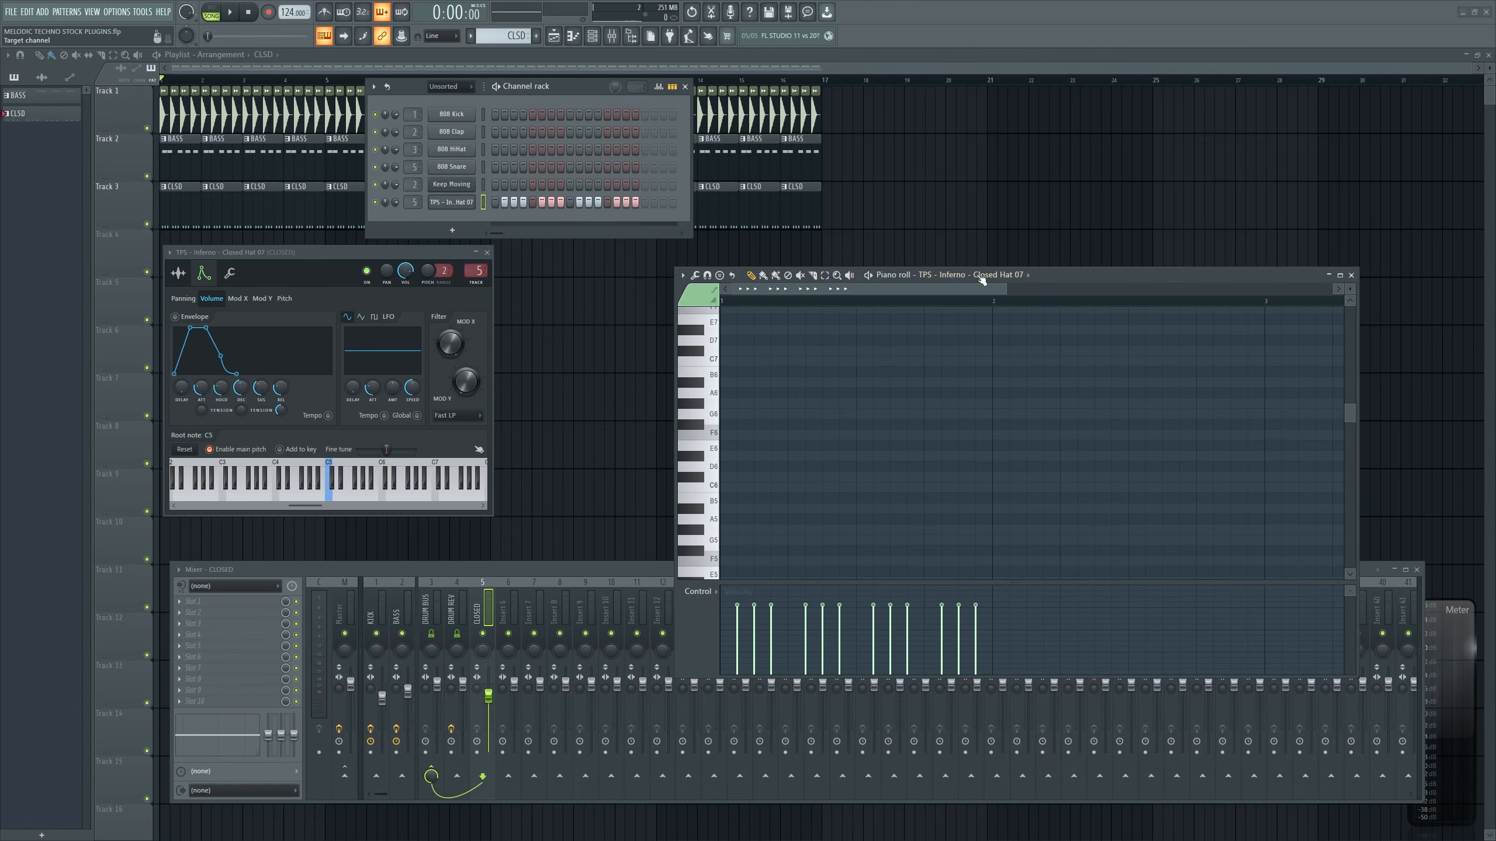
{"action": "left_click_drag", "start_coordinate": [1095, 277], "coordinate": [927, 259]}
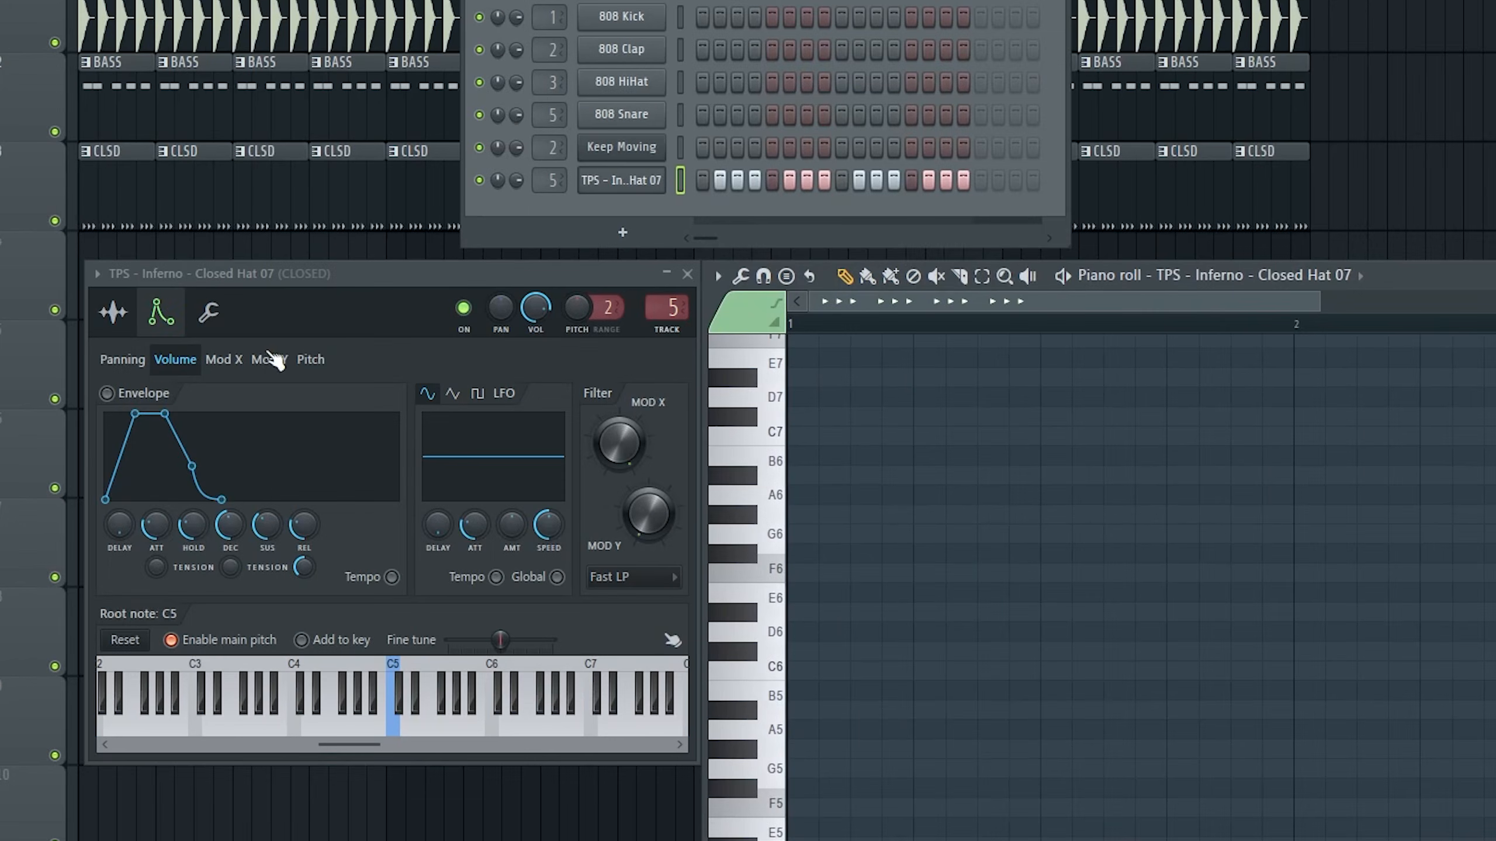
Enable the closed hat's volume envelope with zero attack, hold, sustain and release, and shorten its decay to 7% during playback
{"action": "left_click_drag", "start_coordinate": [160, 527], "coordinate": [195, 565]}
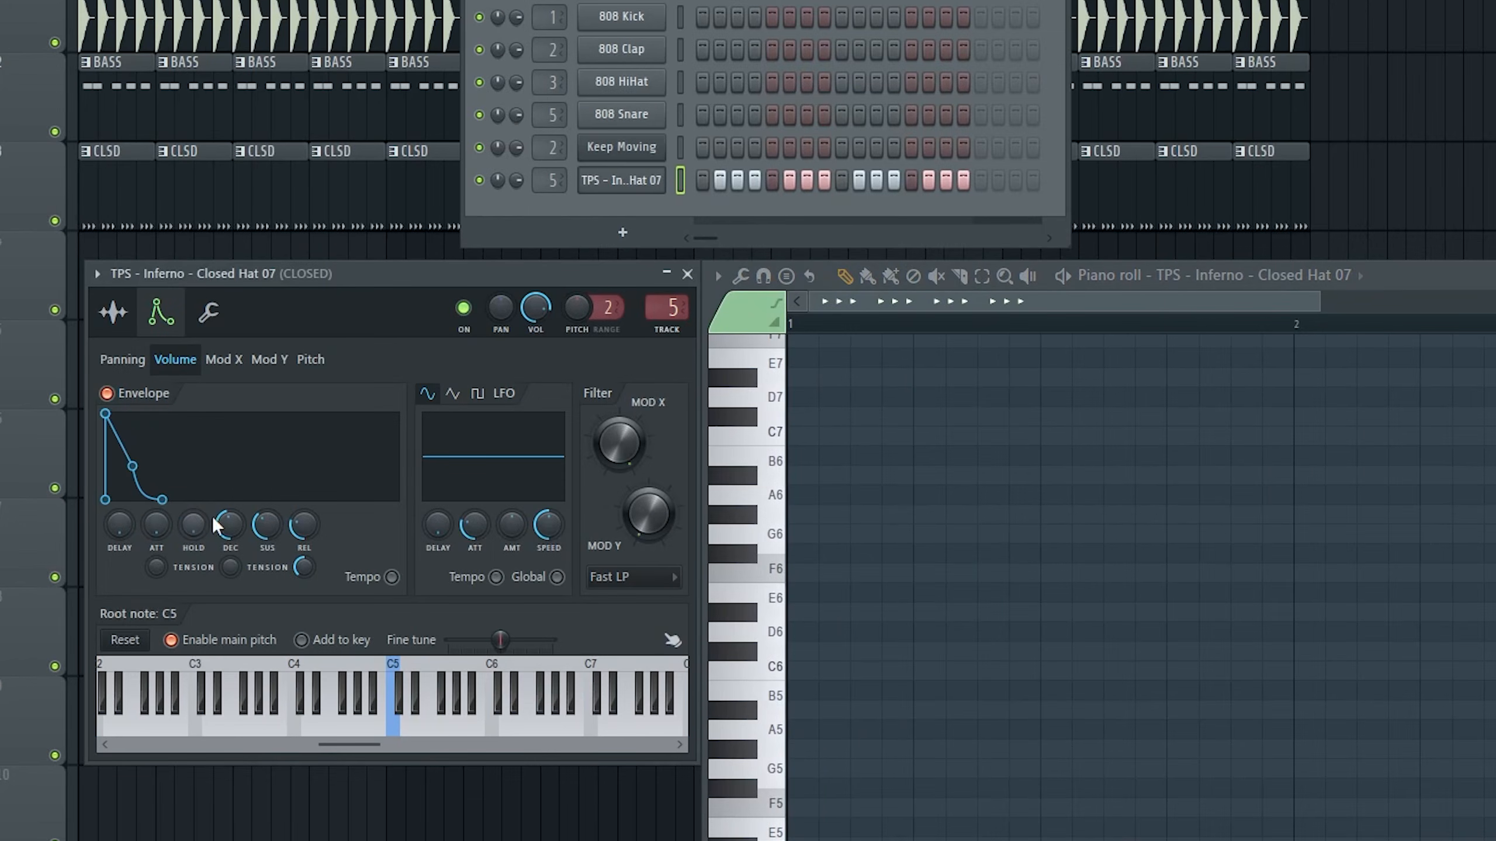
{"action": "left_click_drag", "start_coordinate": [266, 523], "coordinate": [303, 569]}
{"action": "key", "text": "space"}
{"action": "scroll", "coordinate": [1261, 542], "scroll_direction": "up", "scroll_amount": 5}
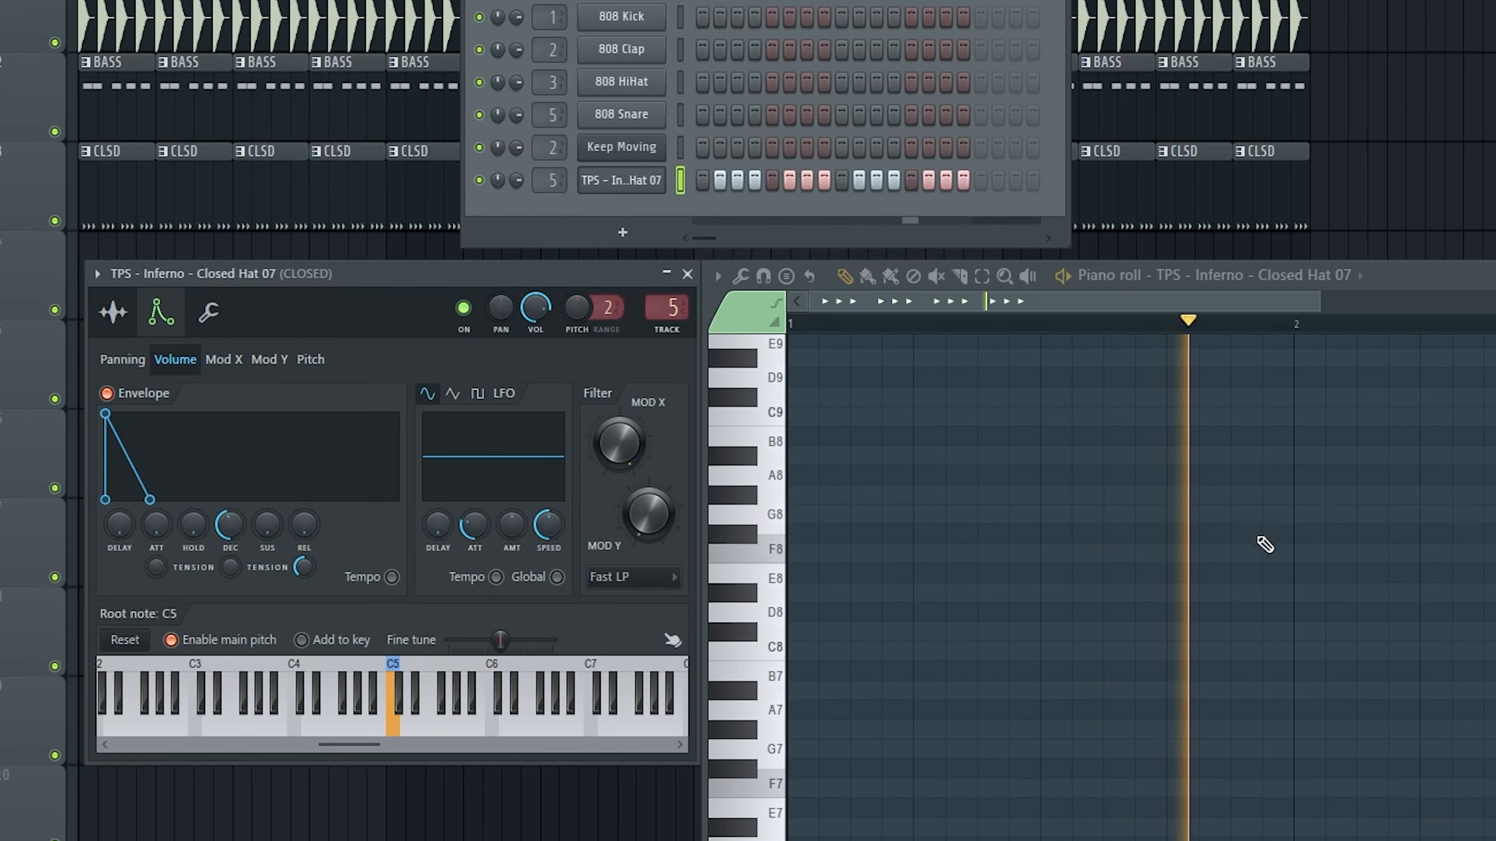
{"action": "scroll", "coordinate": [1260, 551], "scroll_direction": "down", "scroll_amount": 9}
{"action": "mouse_move", "coordinate": [230, 526]}
{"action": "left_mouse_down"}
{"action": "mouse_move", "coordinate": [230, 574]}
{"action": "mouse_move", "coordinate": [229, 531]}
{"action": "left_mouse_up"}
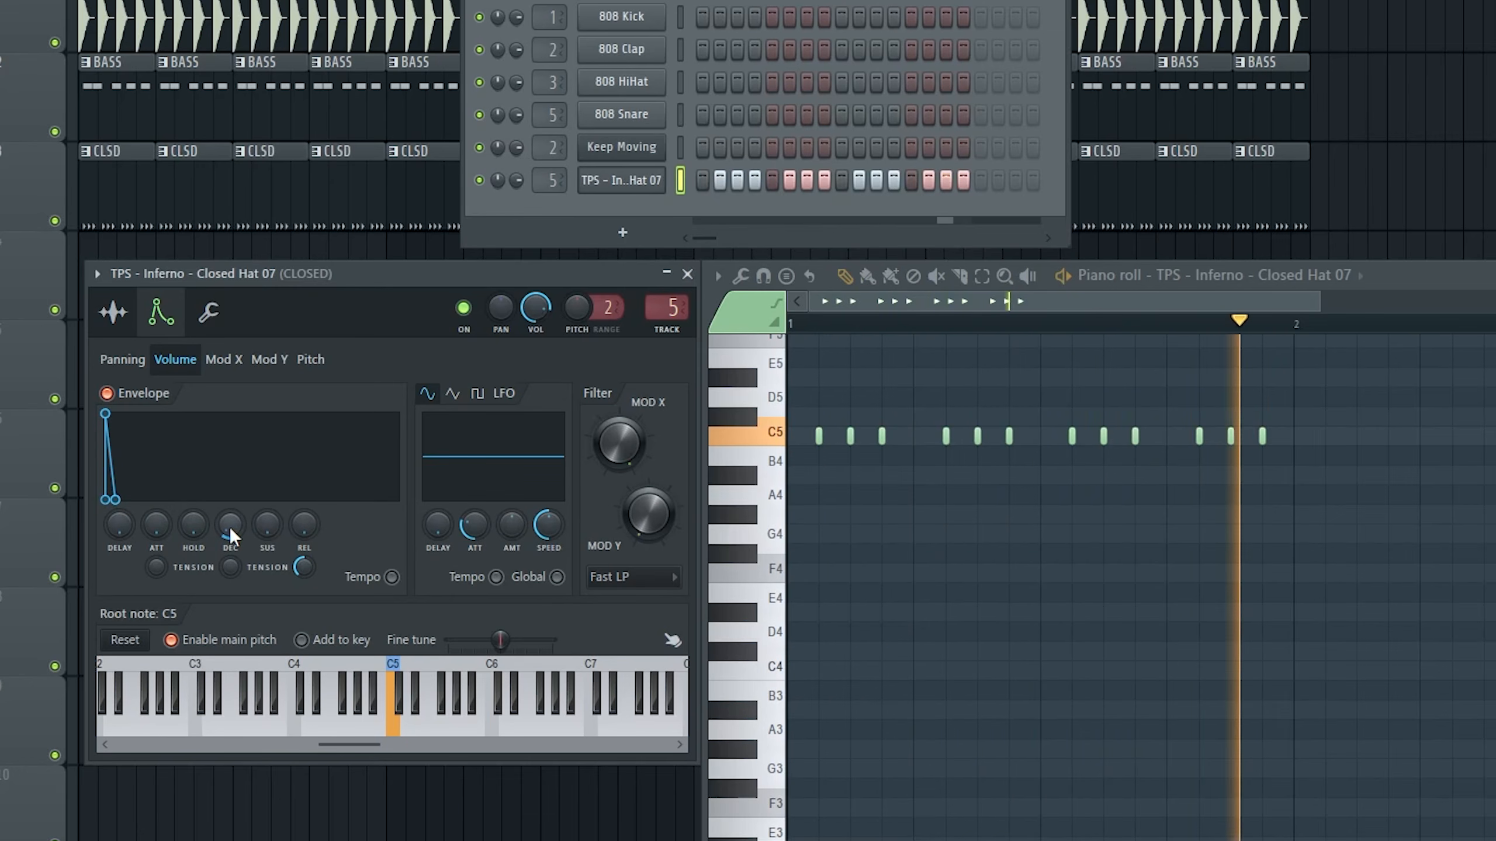
{"action": "key", "text": "space"}
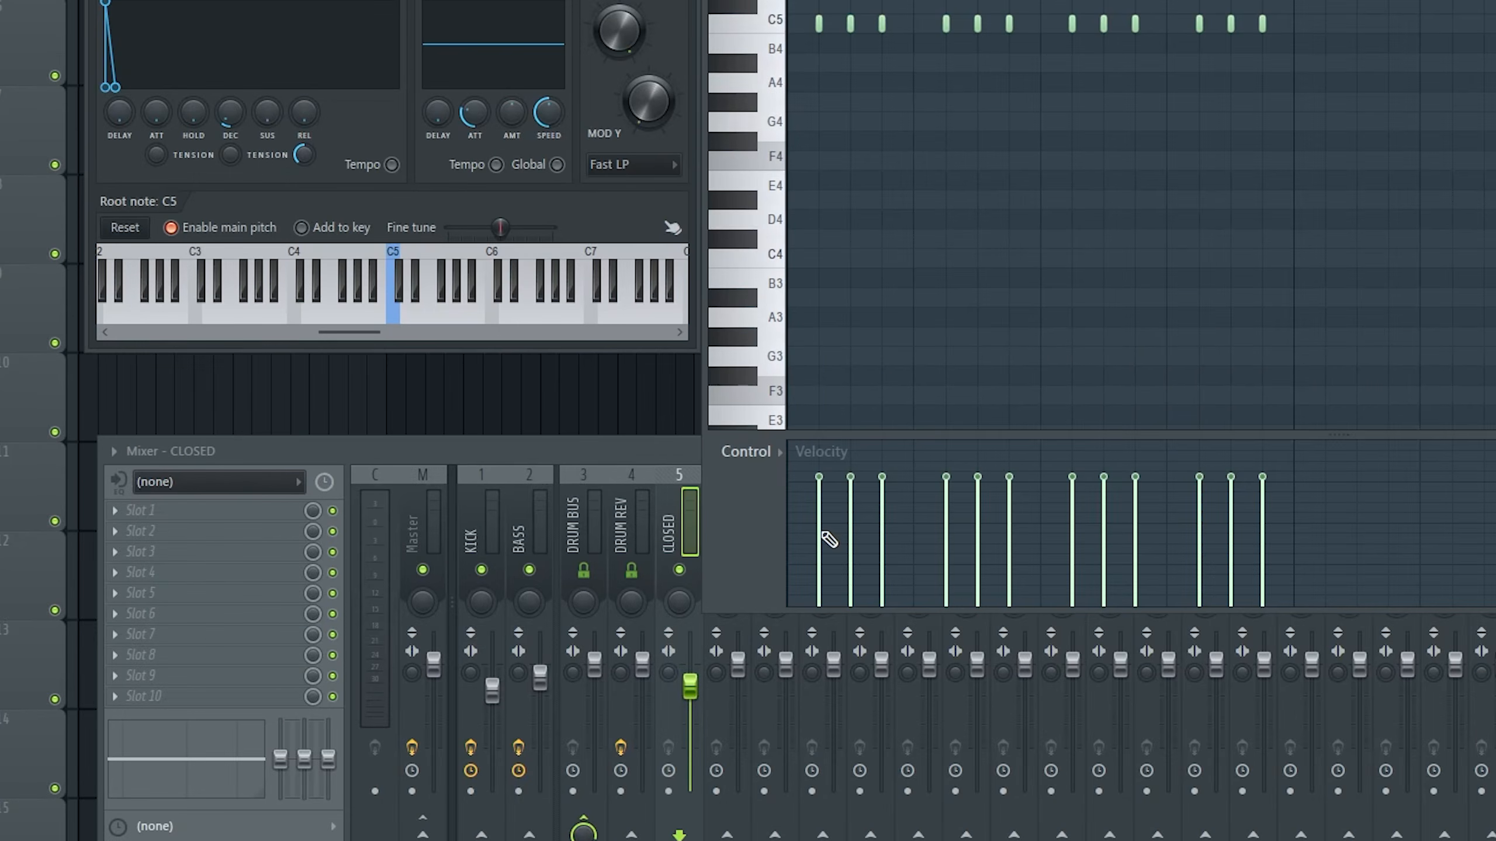
Shape rising velocities across each three-note closed hat group and raise the CLOSED mixer fader while listening
{"action": "mouse_move", "coordinate": [817, 554]}
{"action": "left_mouse_down"}
{"action": "mouse_move", "coordinate": [862, 511]}
{"action": "mouse_move", "coordinate": [950, 553]}
{"action": "mouse_move", "coordinate": [1022, 494]}
{"action": "mouse_move", "coordinate": [1070, 531]}
{"action": "mouse_move", "coordinate": [1226, 531]}
{"action": "mouse_move", "coordinate": [1258, 495]}
{"action": "left_mouse_up"}
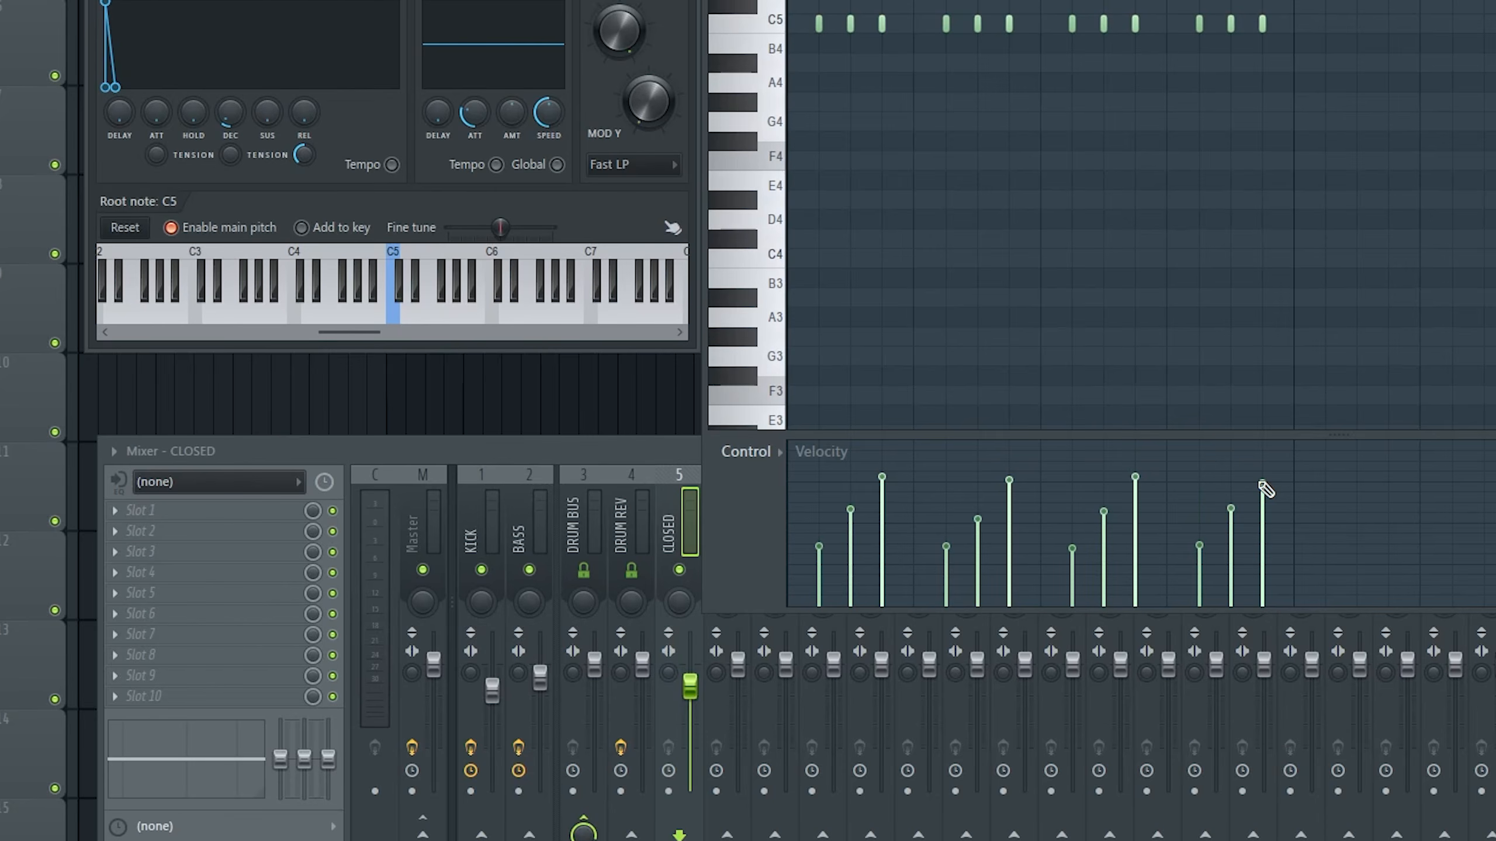
{"action": "key", "text": "space"}
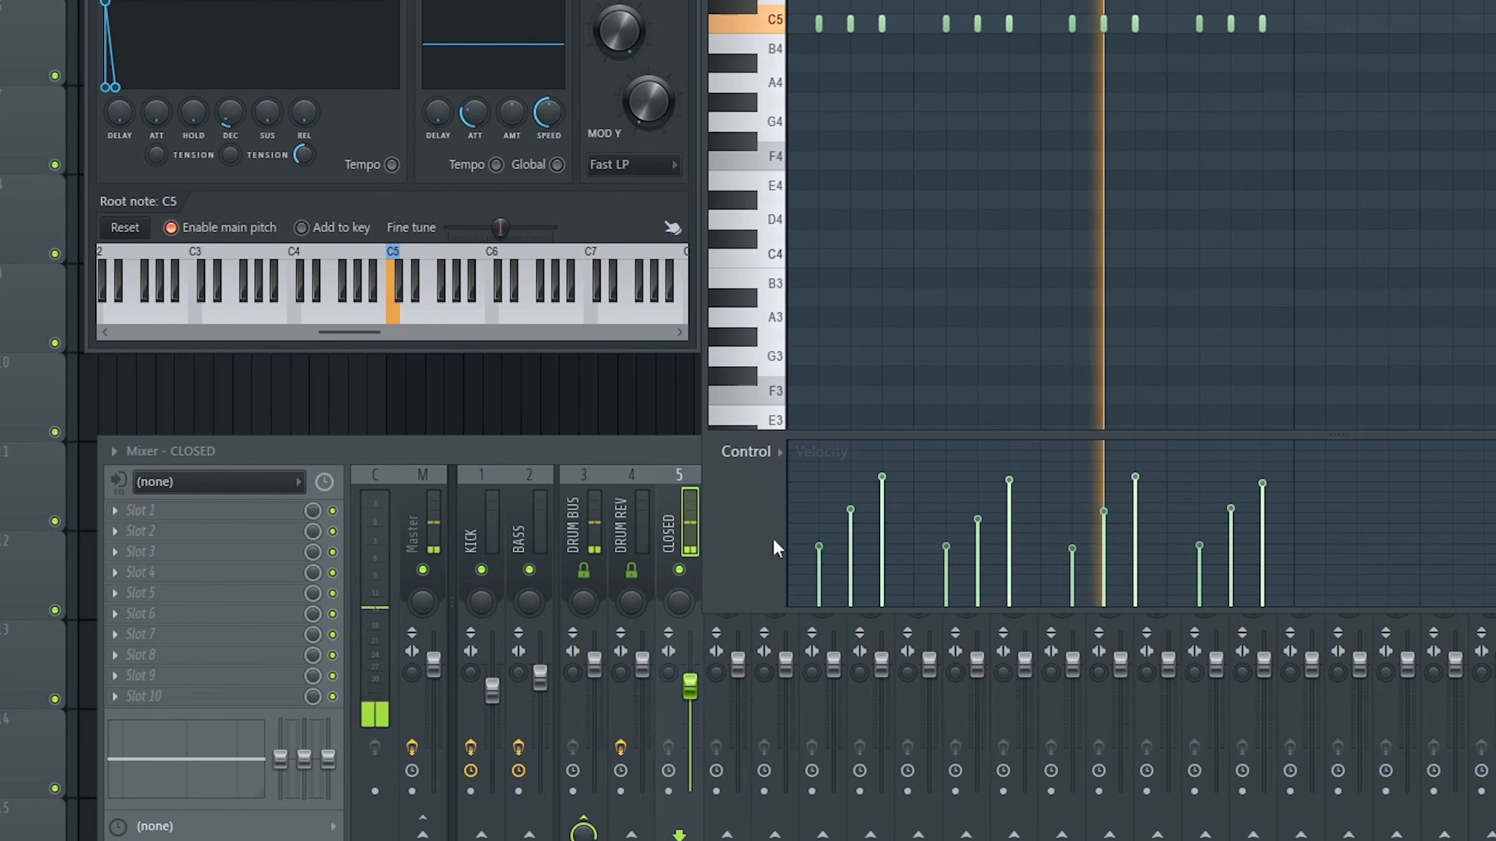
{"action": "left_click_drag", "start_coordinate": [691, 699], "coordinate": [693, 678]}
{"action": "key", "text": "F7"}
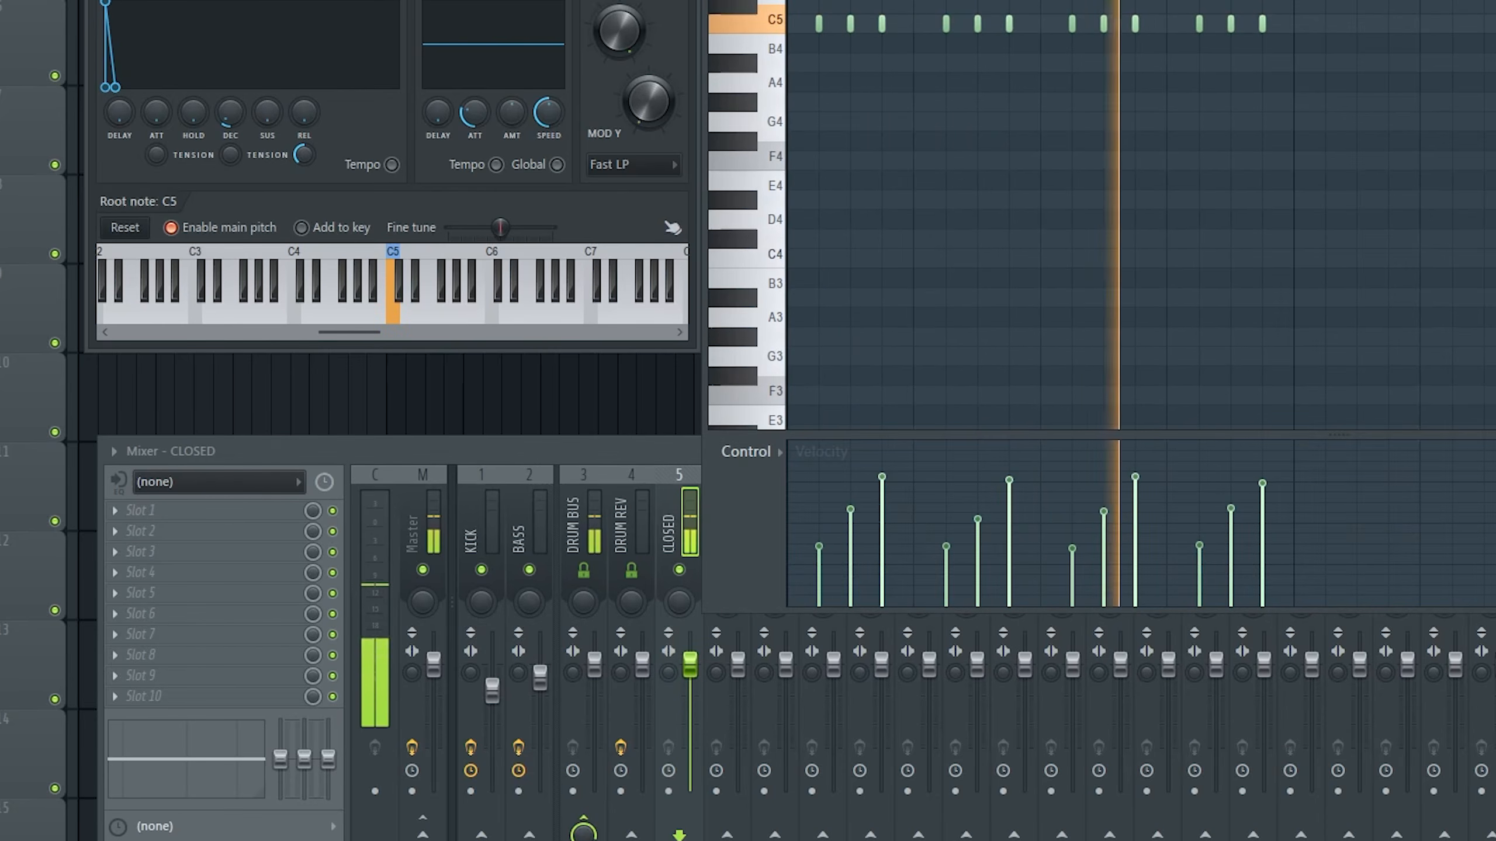
{"action": "key", "text": "space"}
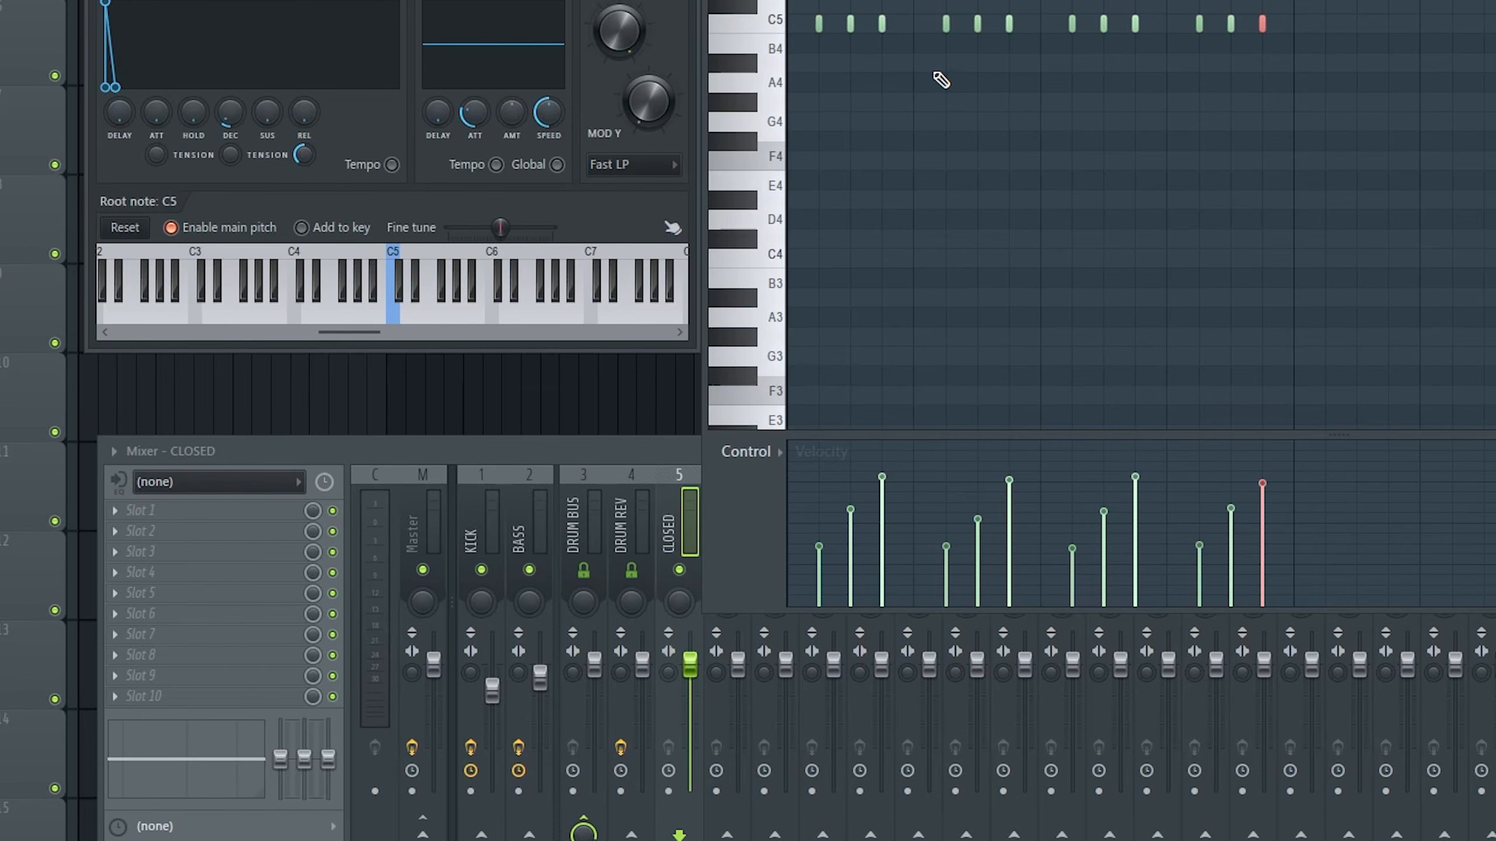
{"action": "key", "text": "space"}
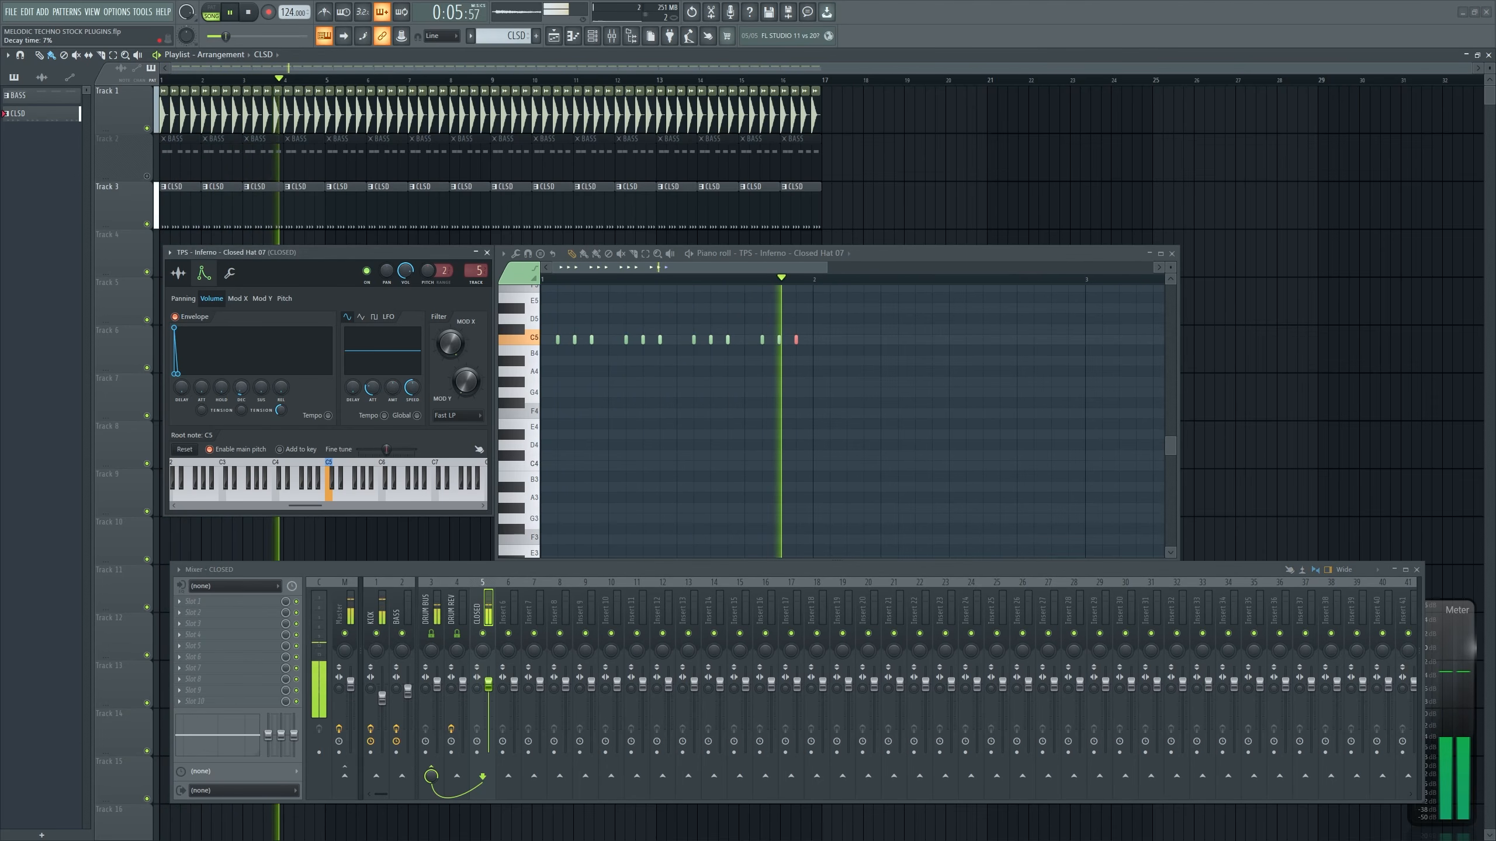
{"action": "key", "text": "space"}
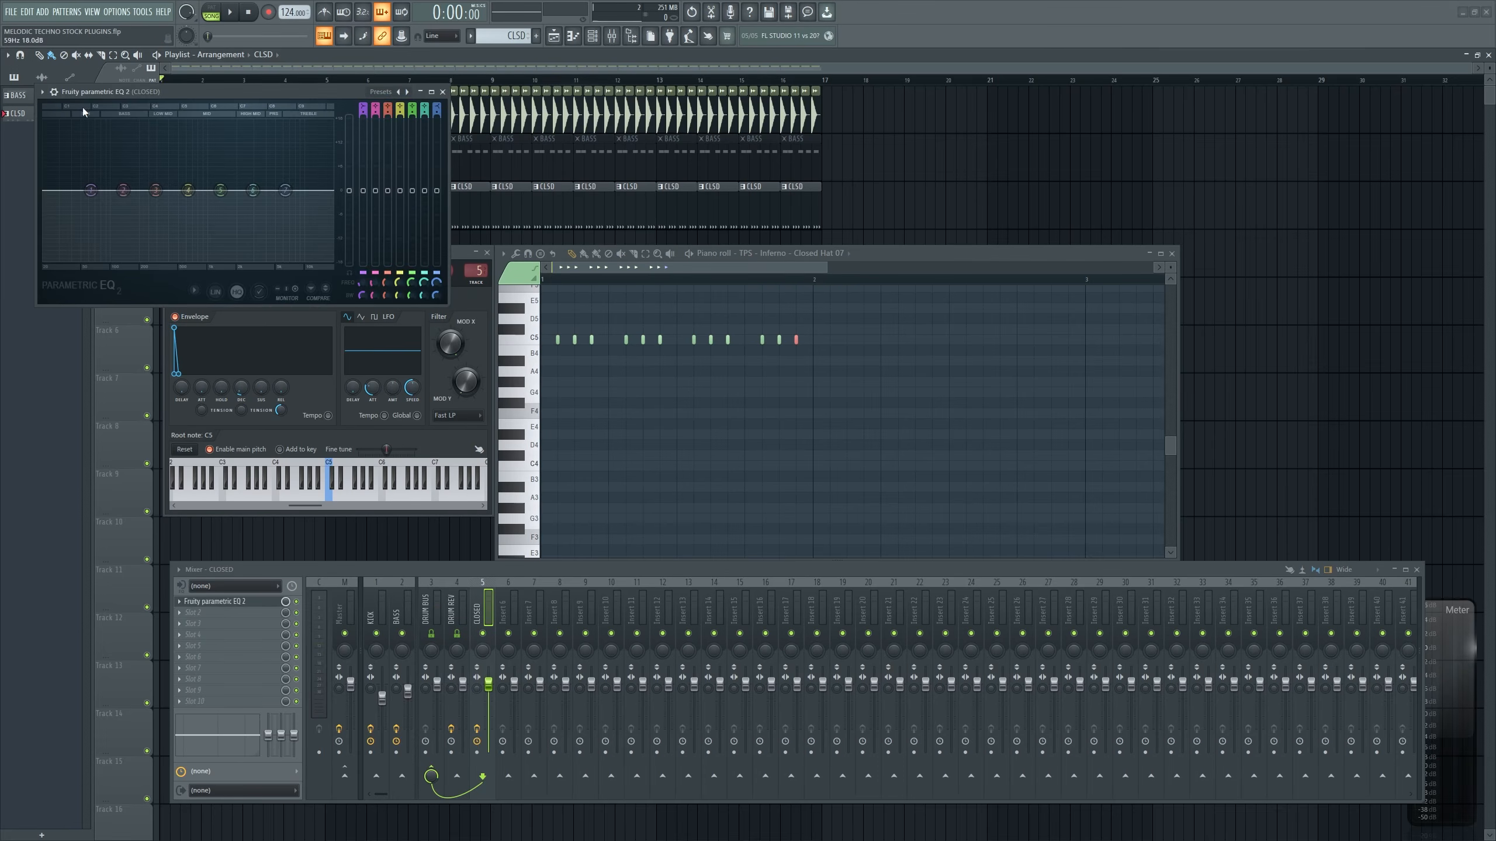
Load a low-cut preset in Fruity Parametric EQ 2 on CLOSED and raise the band 1 high-pass cutoff
{"action": "left_click", "coordinate": [42, 92]}
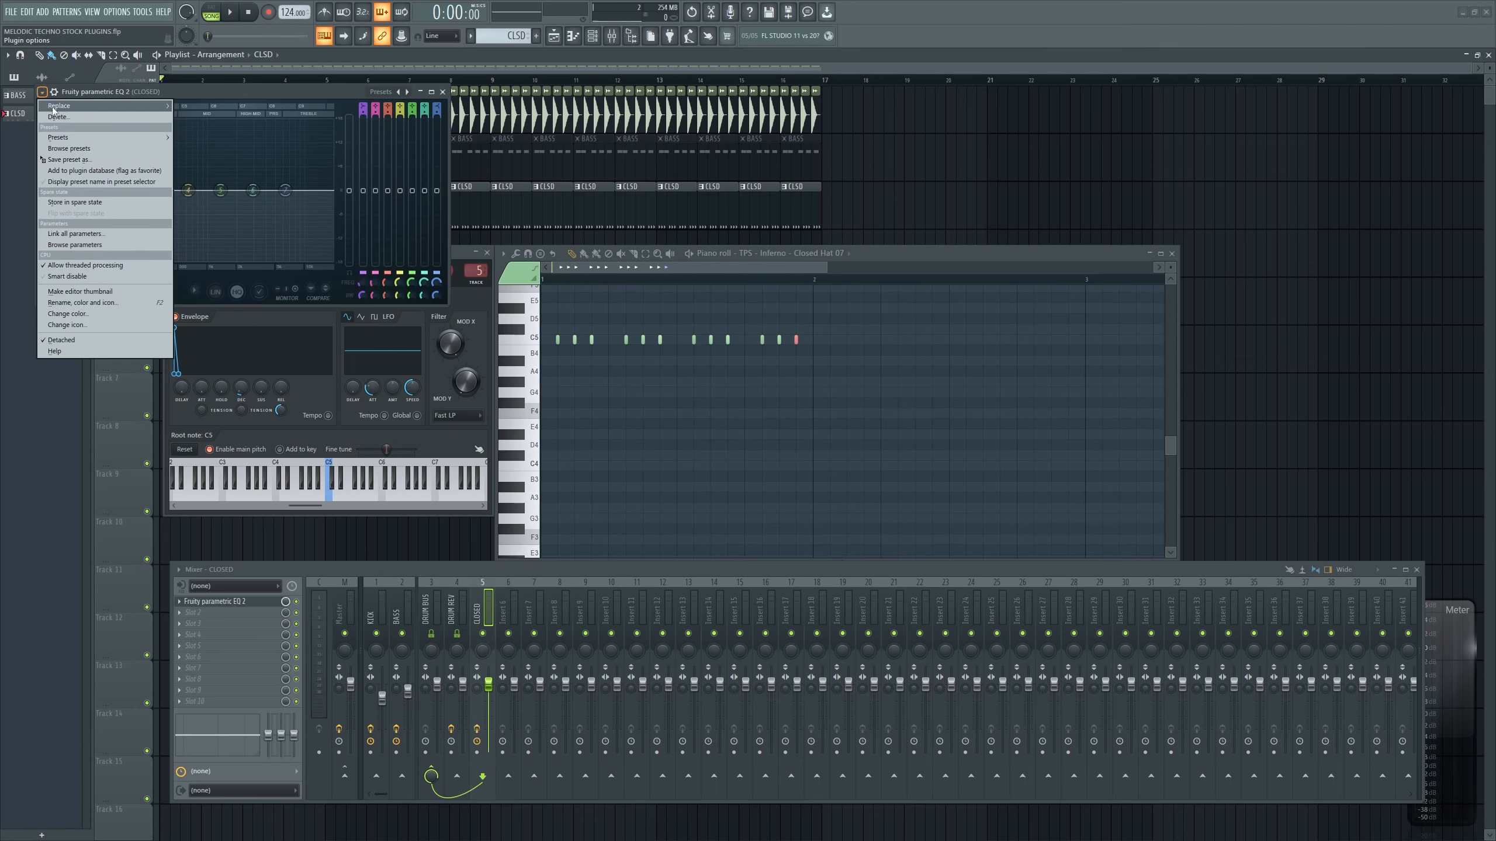
{"action": "mouse_move", "coordinate": [66, 138]}
{"action": "left_click", "coordinate": [183, 193]}
{"action": "left_click_drag", "start_coordinate": [91, 191], "coordinate": [188, 190]}
{"action": "key", "text": "space"}
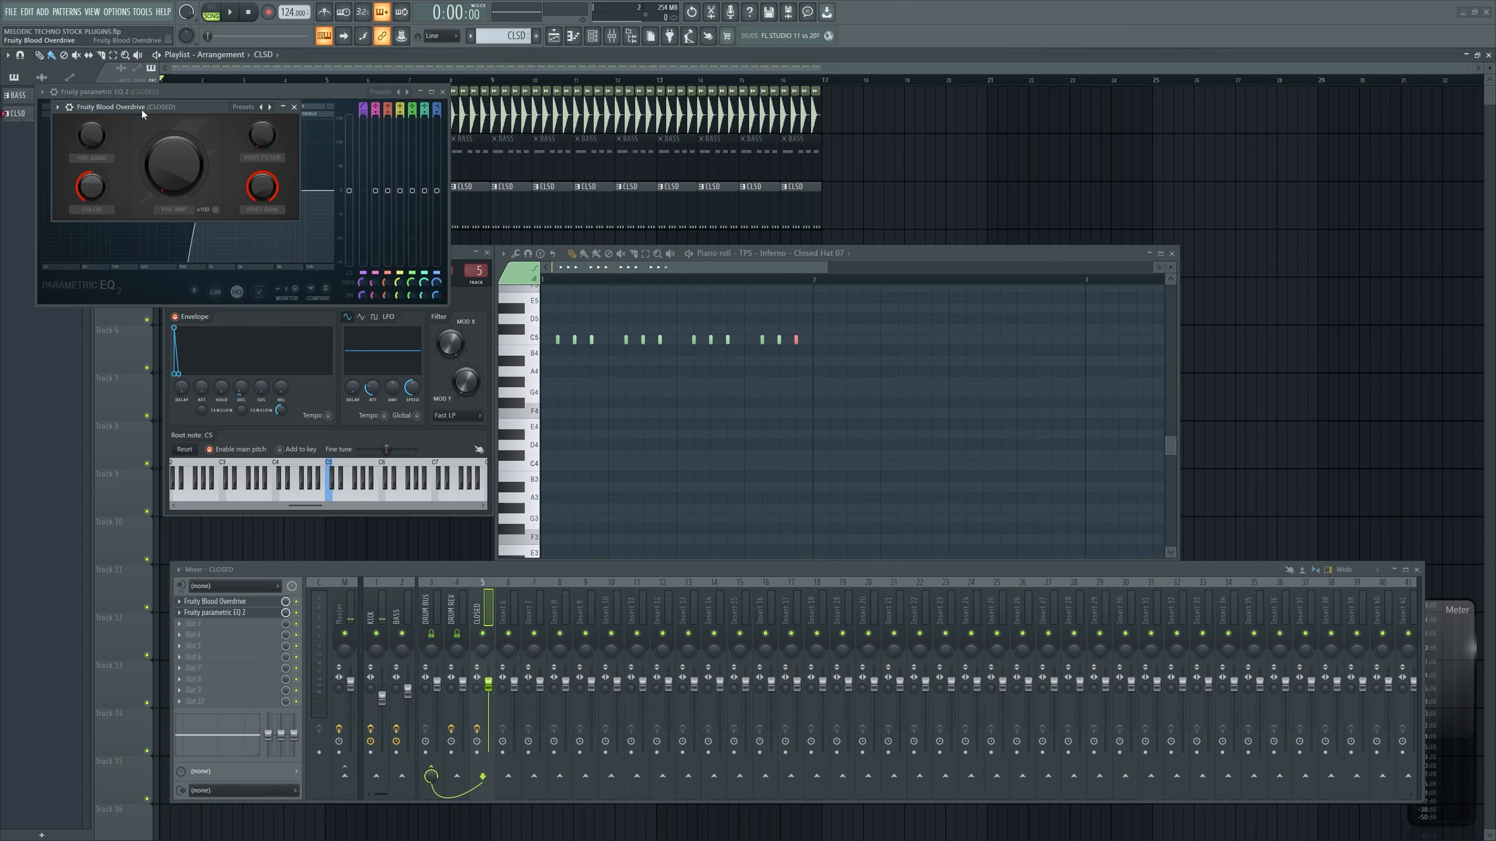
Drive the closed hat with Fruity Blood Overdrive's Pre Amp and balance the level with Post Gain during playback
{"action": "left_click_drag", "start_coordinate": [141, 110], "coordinate": [150, 134]}
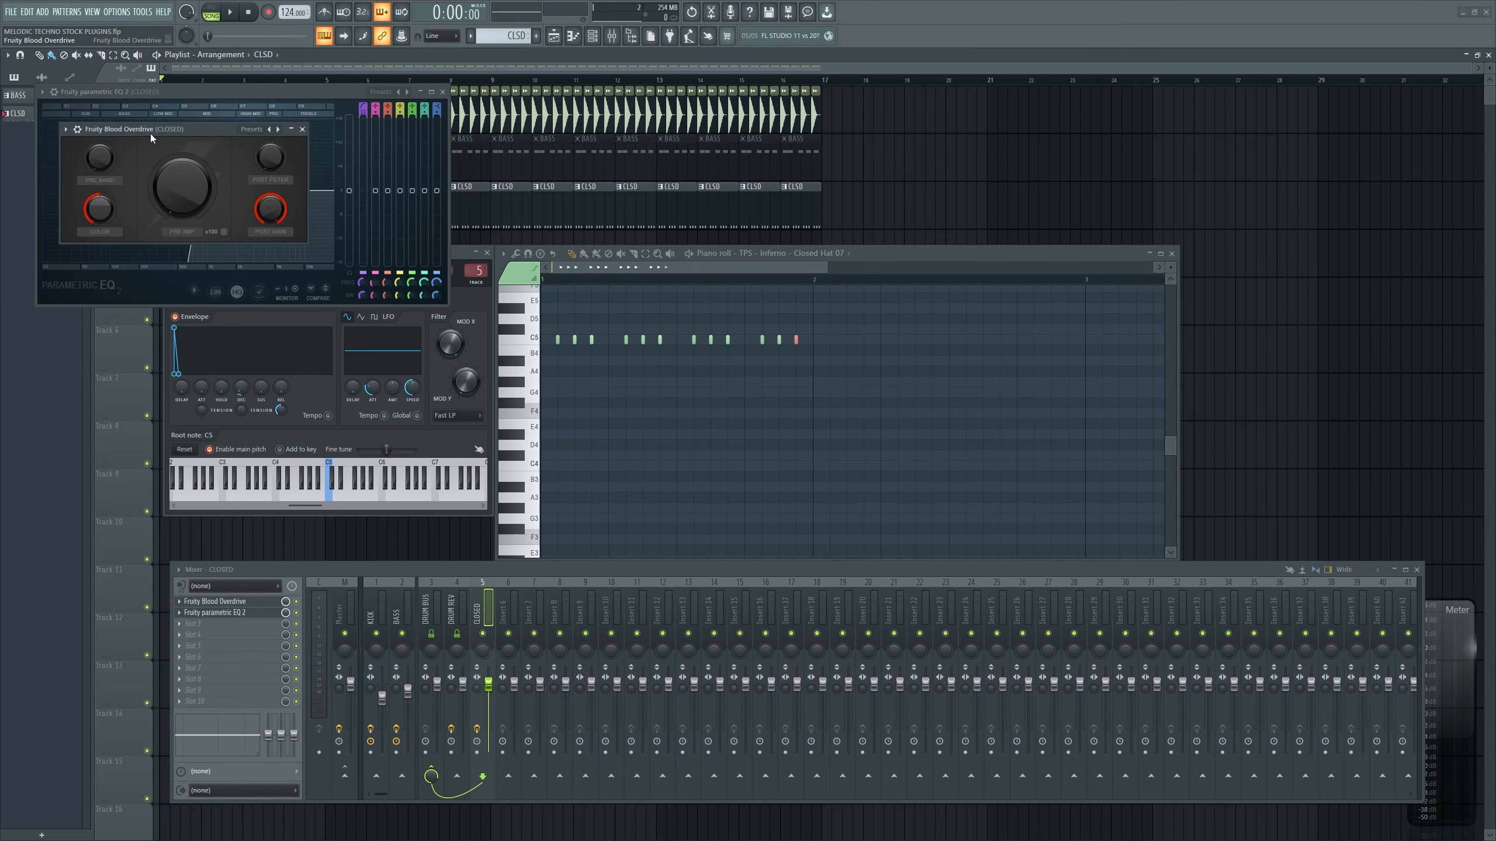
{"action": "left_click_drag", "start_coordinate": [149, 133], "coordinate": [261, 243]}
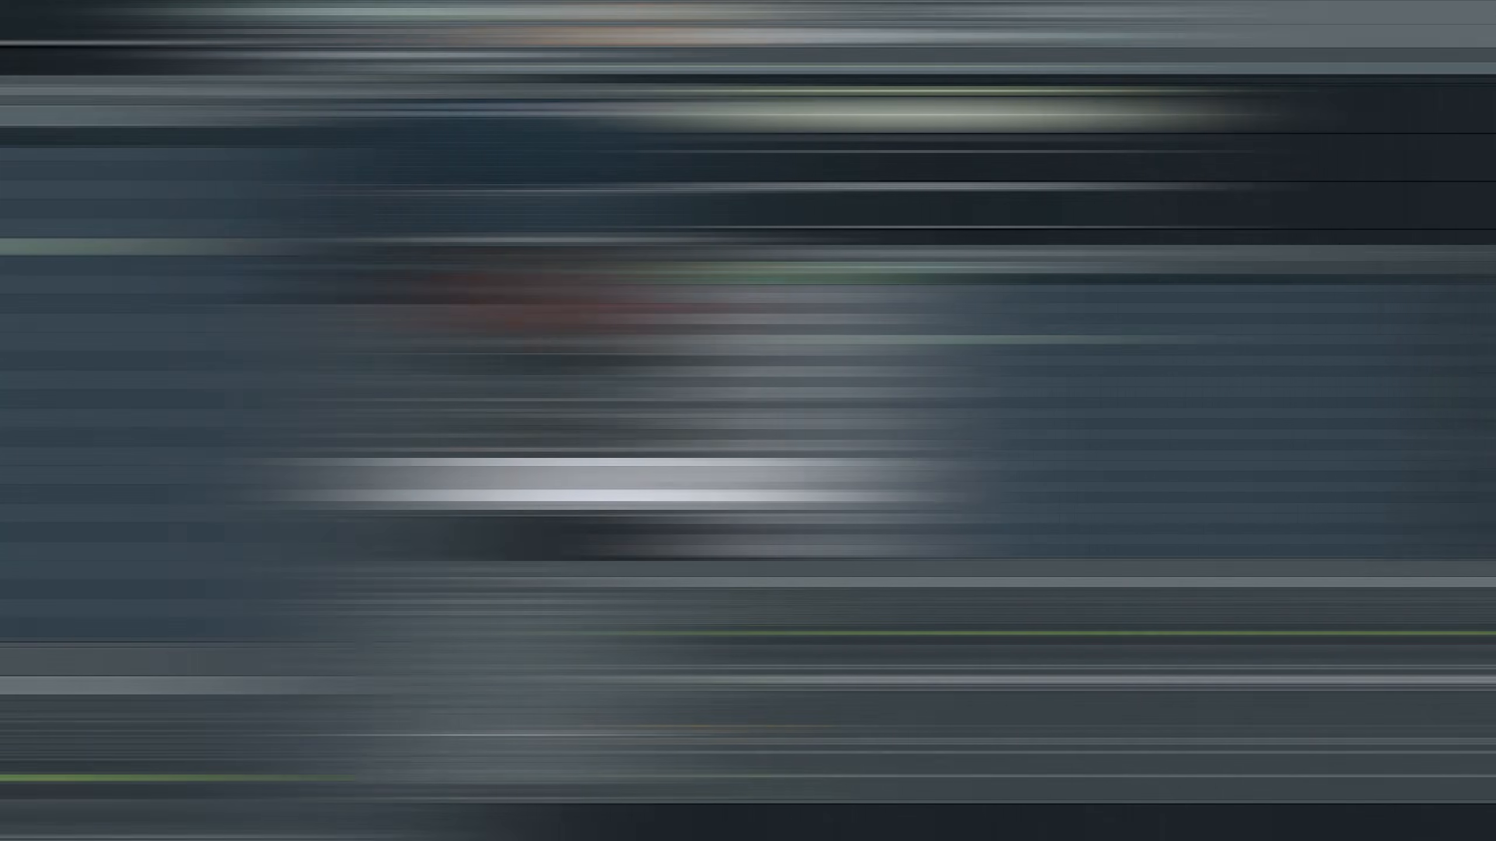
{"action": "key", "text": "space"}
{"action": "left_click_drag", "start_coordinate": [619, 211], "coordinate": [619, 260]}
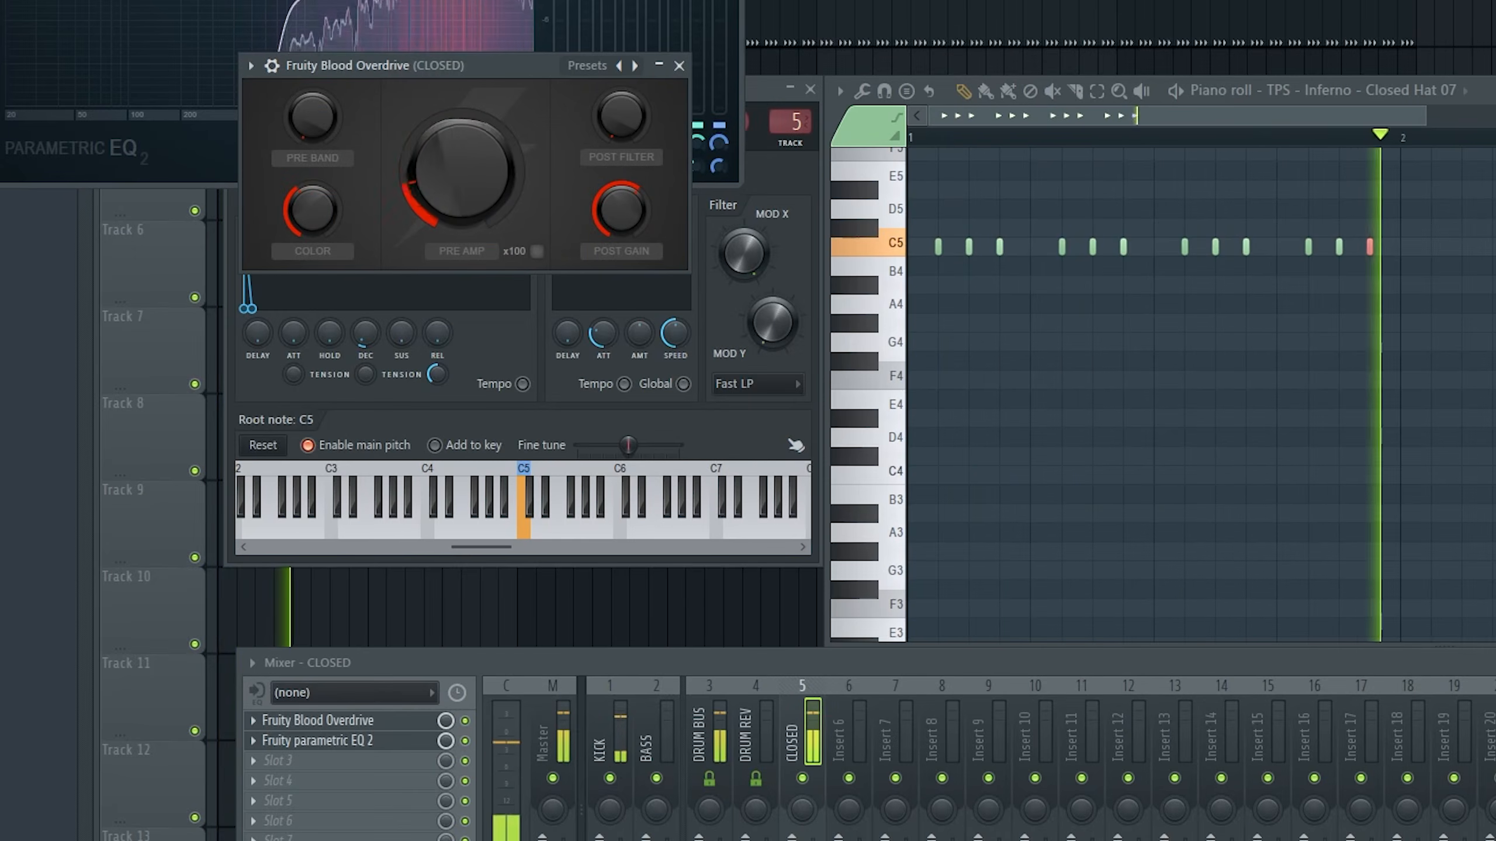
{"action": "left_click_drag", "start_coordinate": [462, 177], "coordinate": [462, 107]}
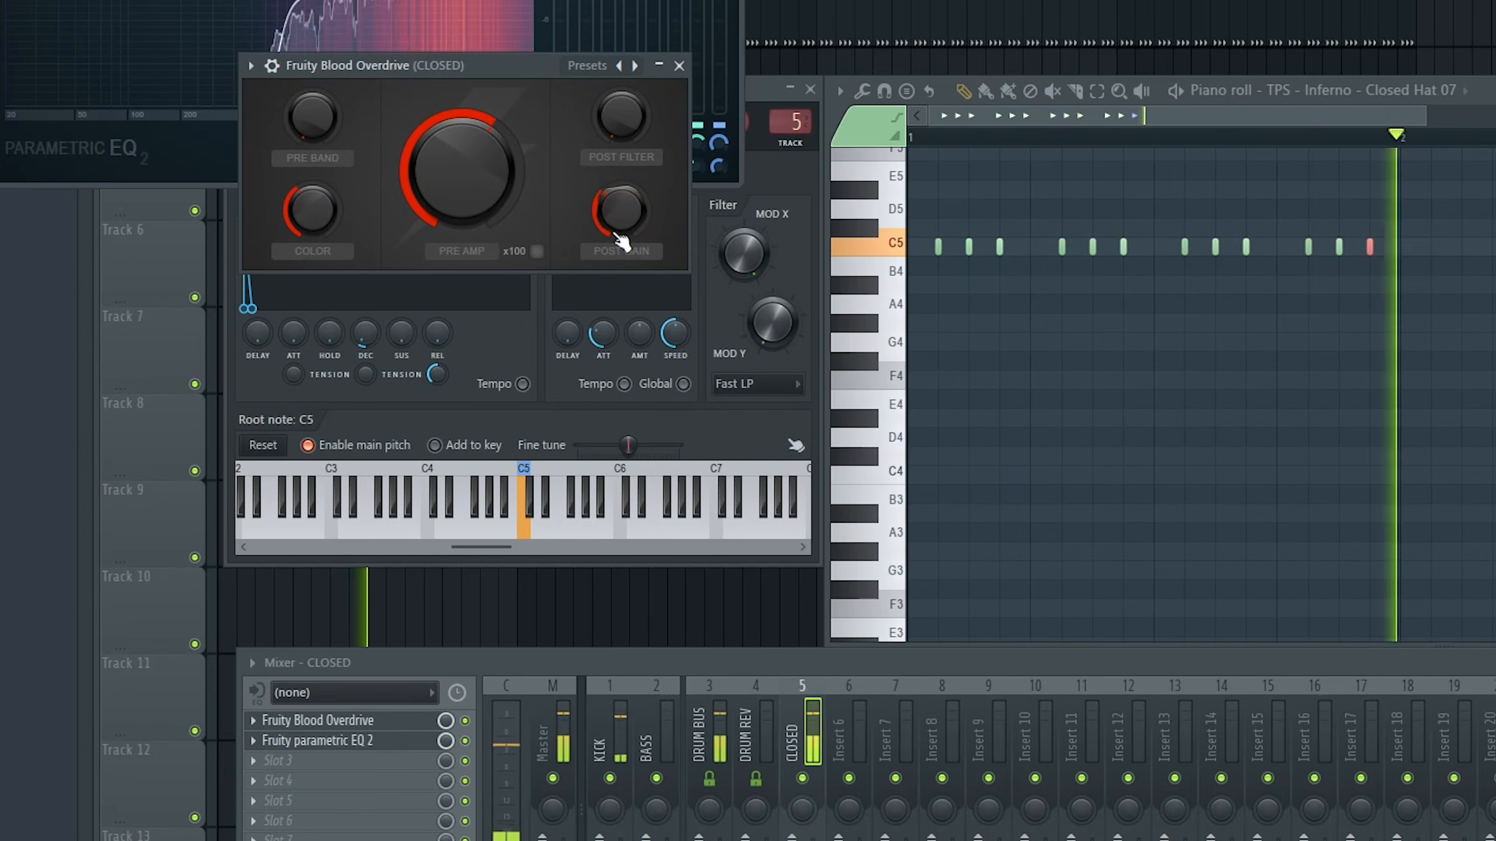
{"action": "left_click_drag", "start_coordinate": [616, 227], "coordinate": [616, 254]}
{"action": "mouse_move", "coordinate": [505, 184]}
{"action": "left_mouse_down"}
{"action": "mouse_move", "coordinate": [506, 224]}
{"action": "mouse_move", "coordinate": [504, 204]}
{"action": "left_mouse_up"}
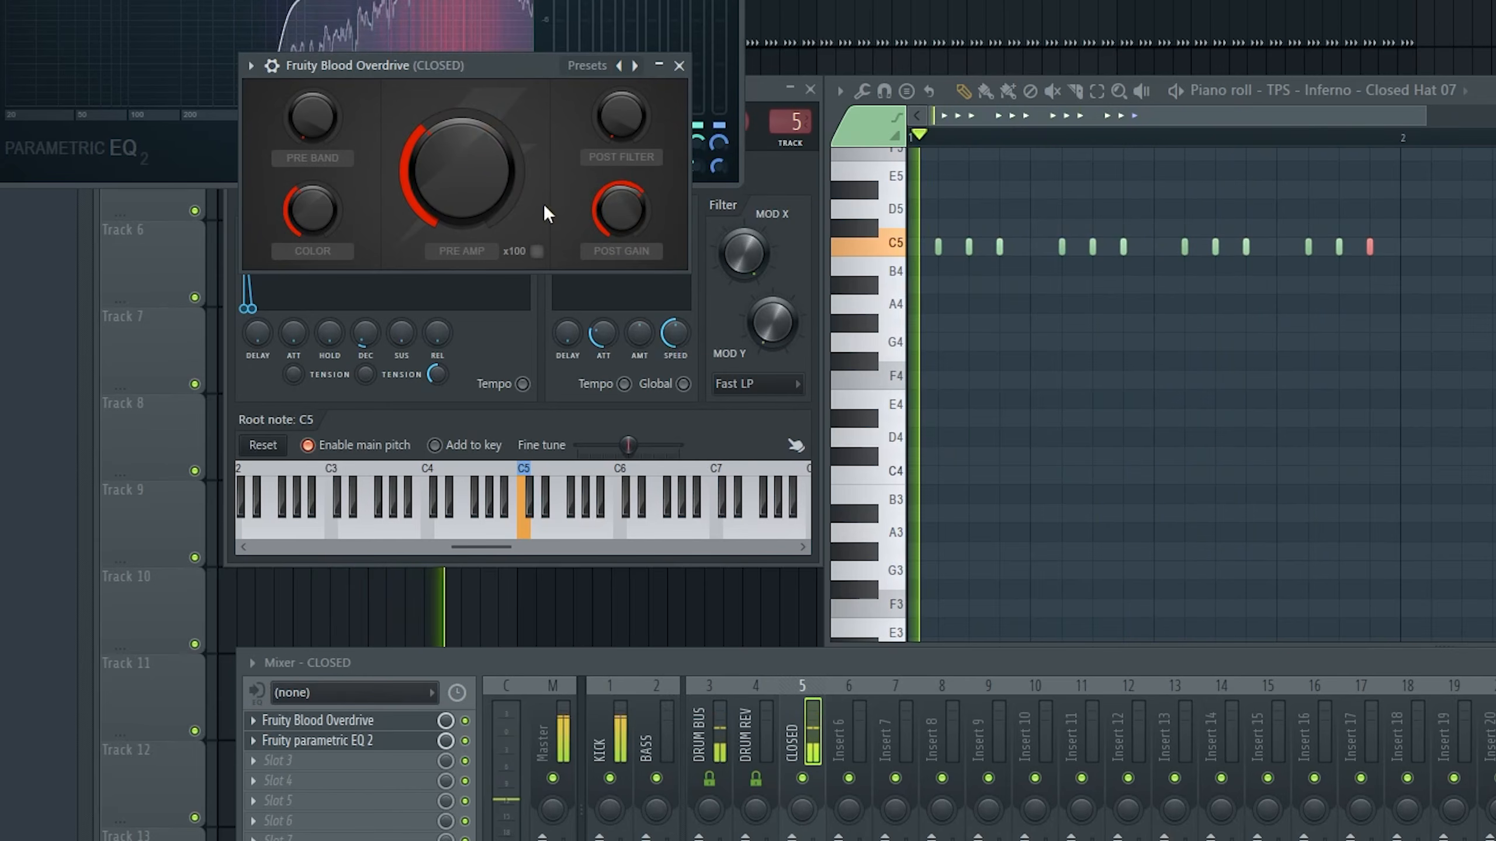
{"action": "left_click_drag", "start_coordinate": [631, 231], "coordinate": [631, 192]}
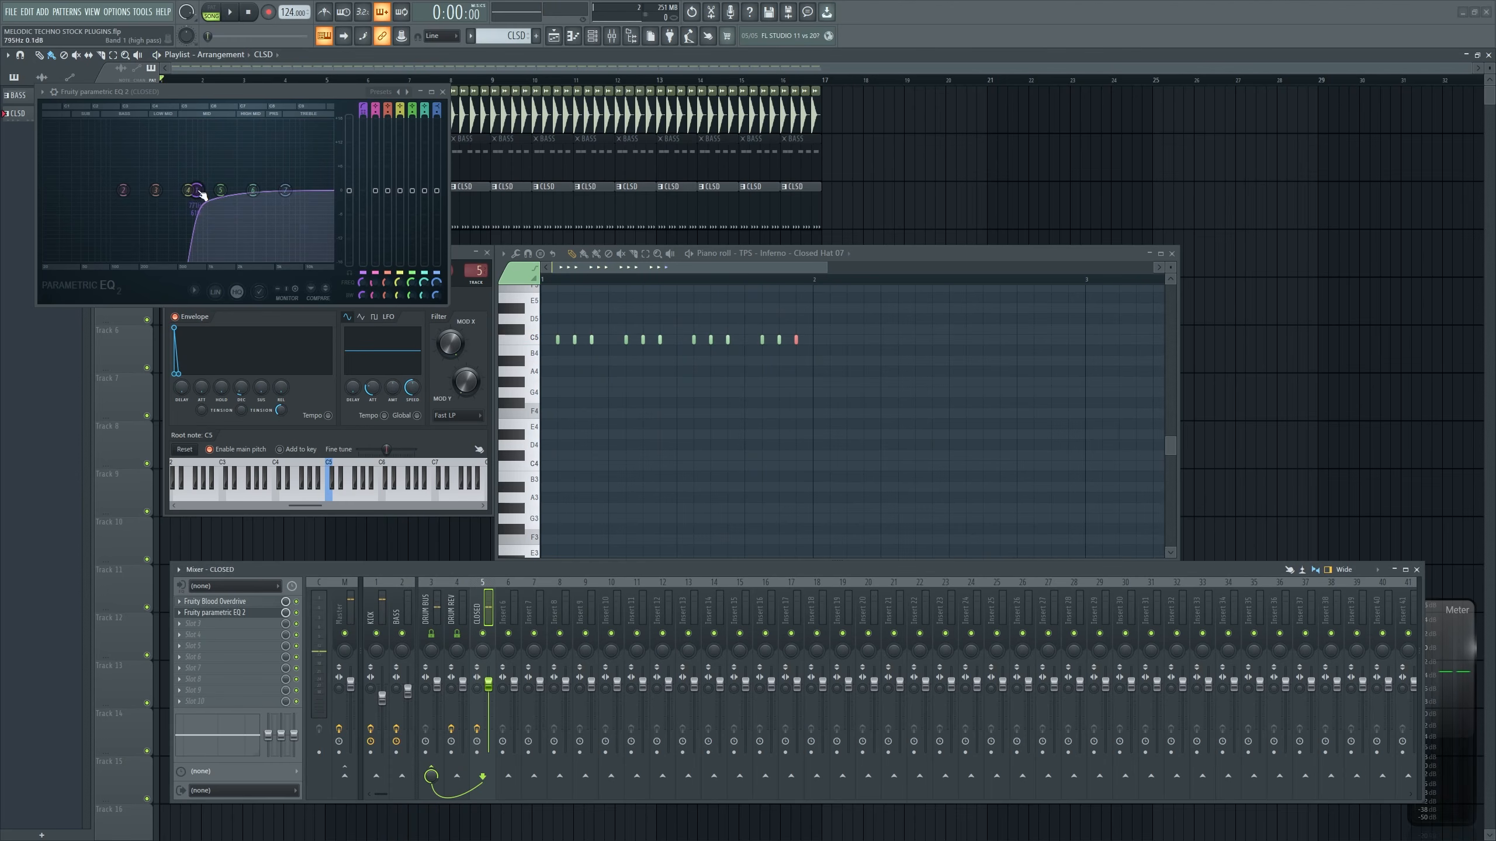
Move the band 1 high-pass cutoff of the EQ on CLOSED higher to thin the hat further
{"action": "key", "text": "space"}
{"action": "left_click_drag", "start_coordinate": [200, 191], "coordinate": [219, 190]}
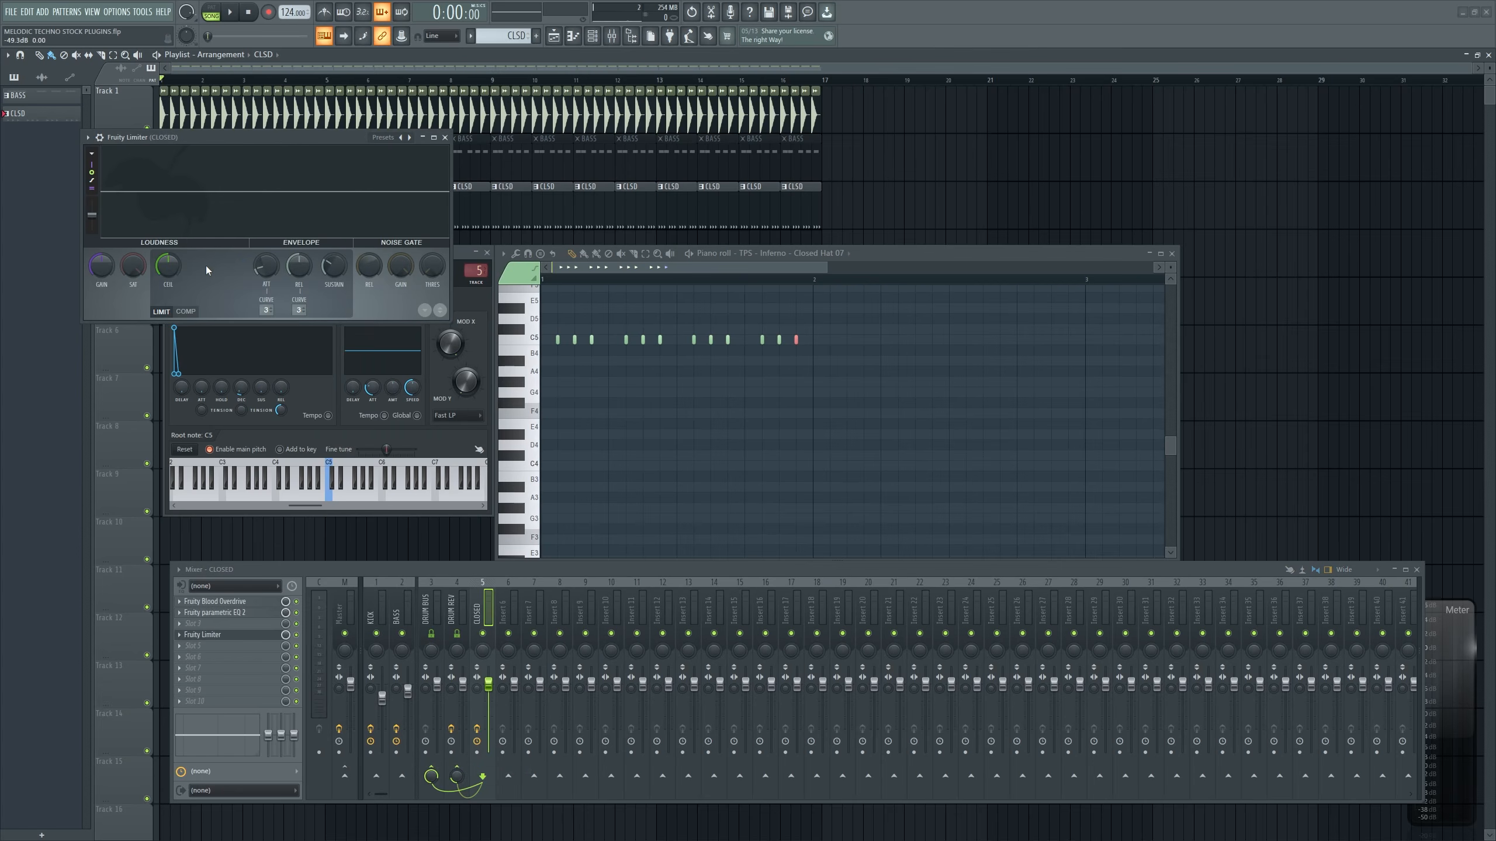
Set the Fruity Limiter on CLOSED to compressor mode with sidechain input 1 and lower its threshold so the kick ducks the hat
{"action": "left_click", "coordinate": [185, 311]}
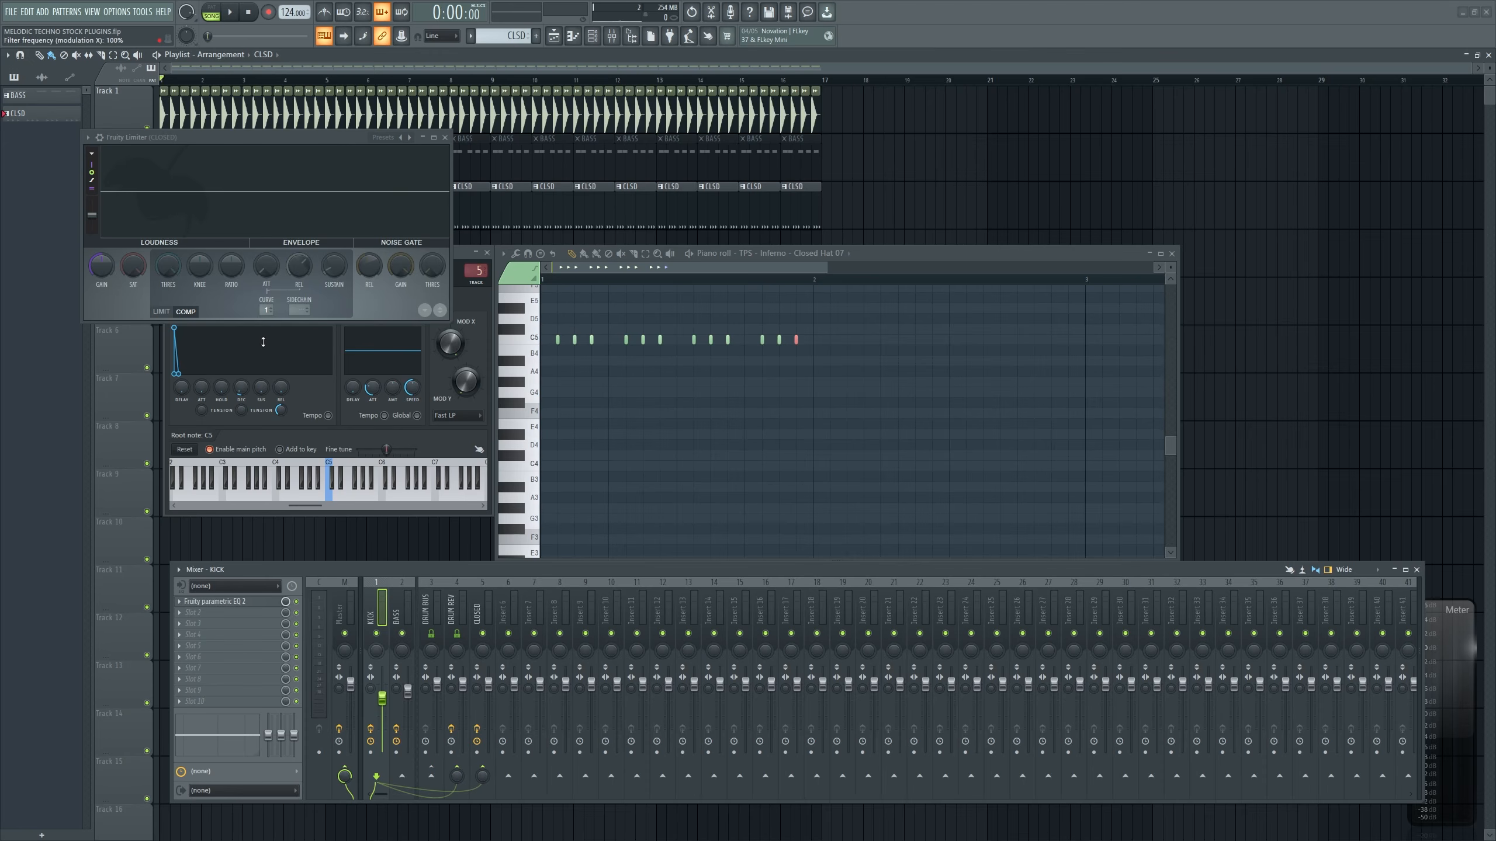
{"action": "left_click", "coordinate": [308, 309]}
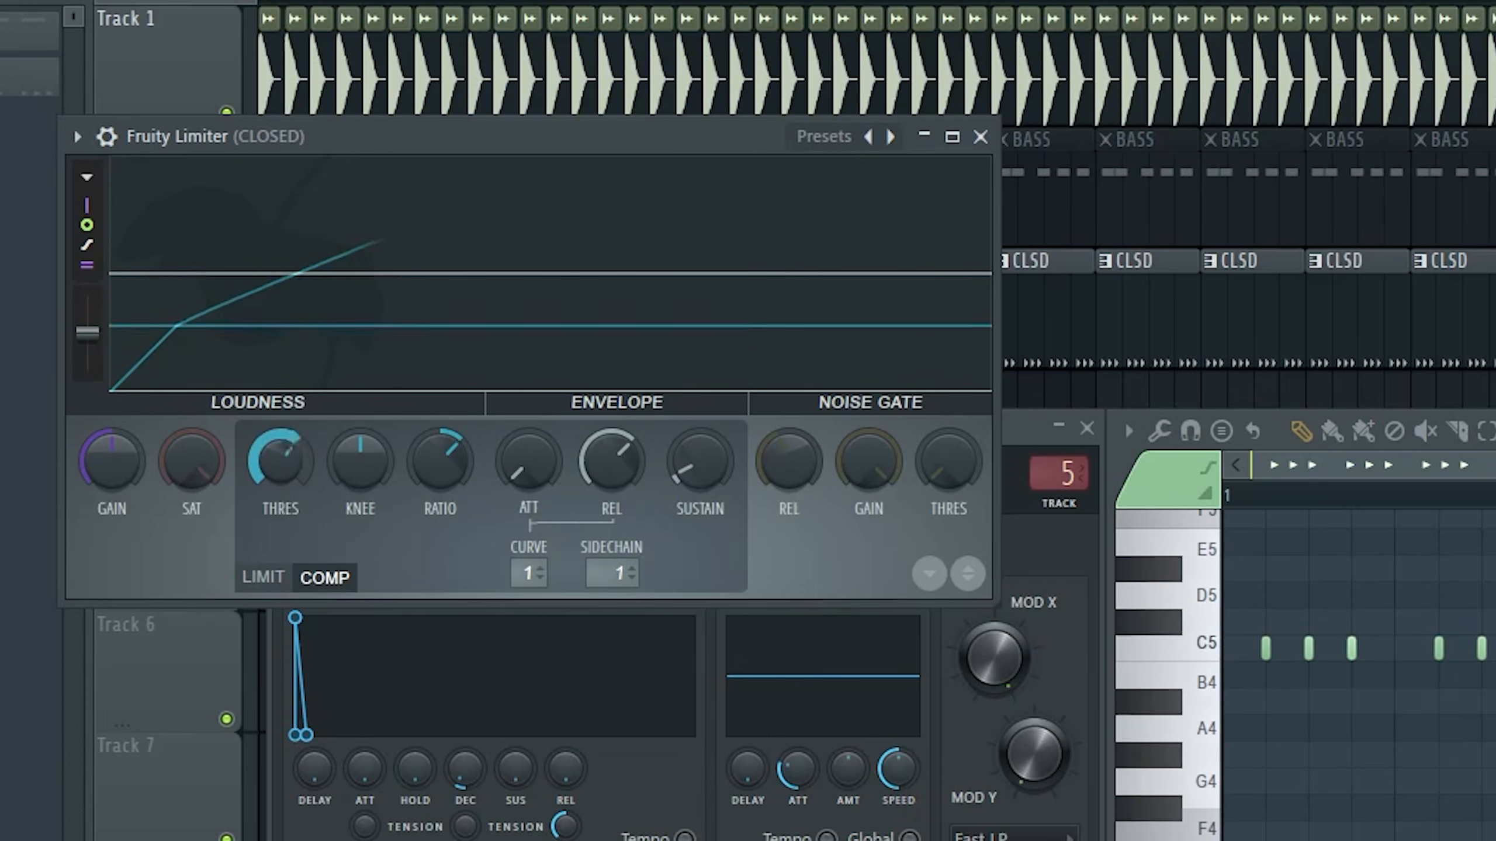
{"action": "left_click_drag", "start_coordinate": [280, 461], "coordinate": [281, 486]}
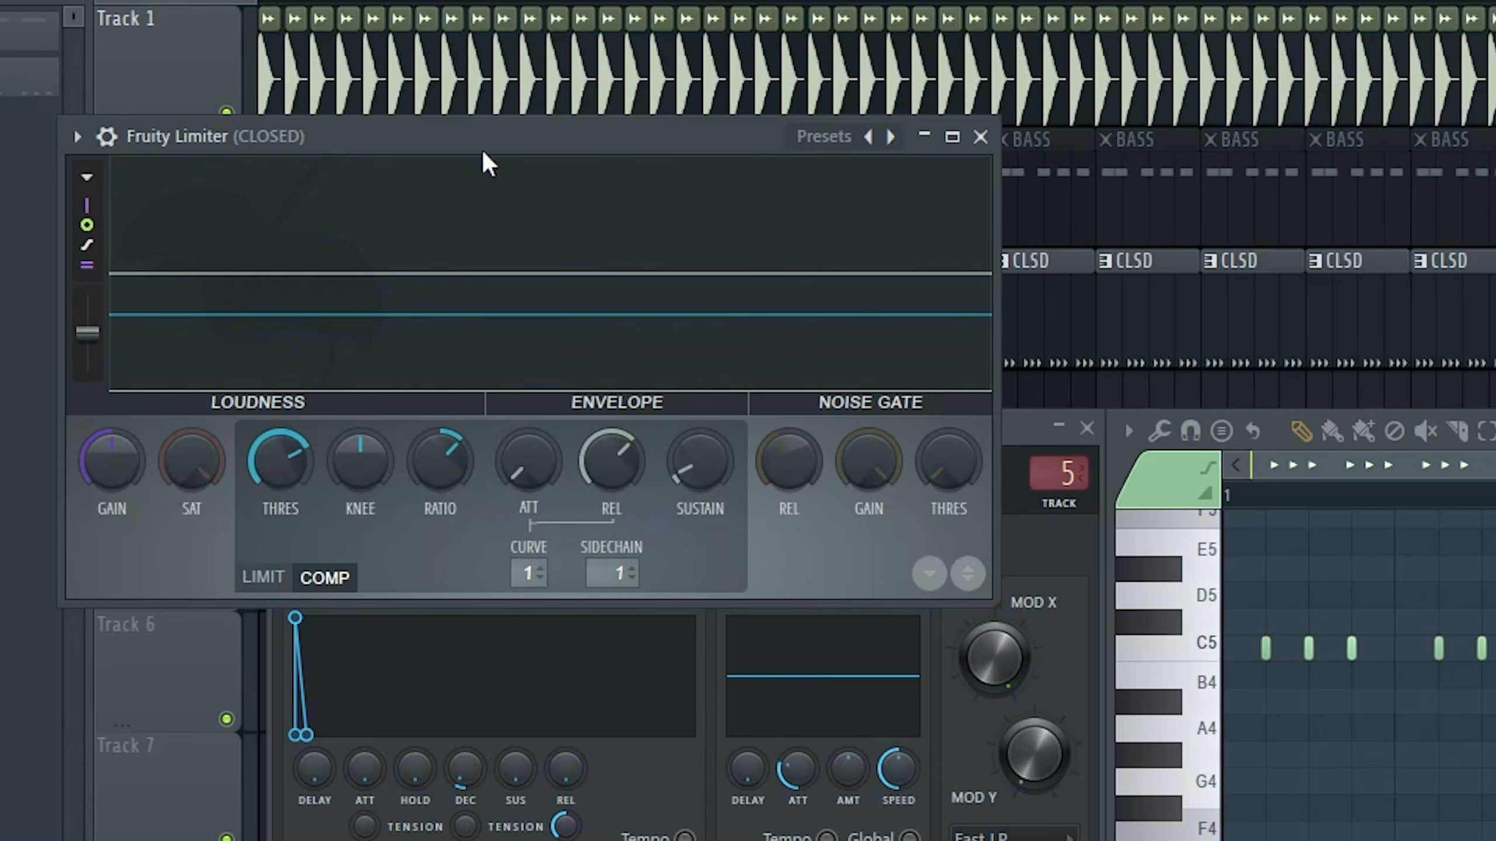
{"action": "left_click_drag", "start_coordinate": [481, 133], "coordinate": [536, 271]}
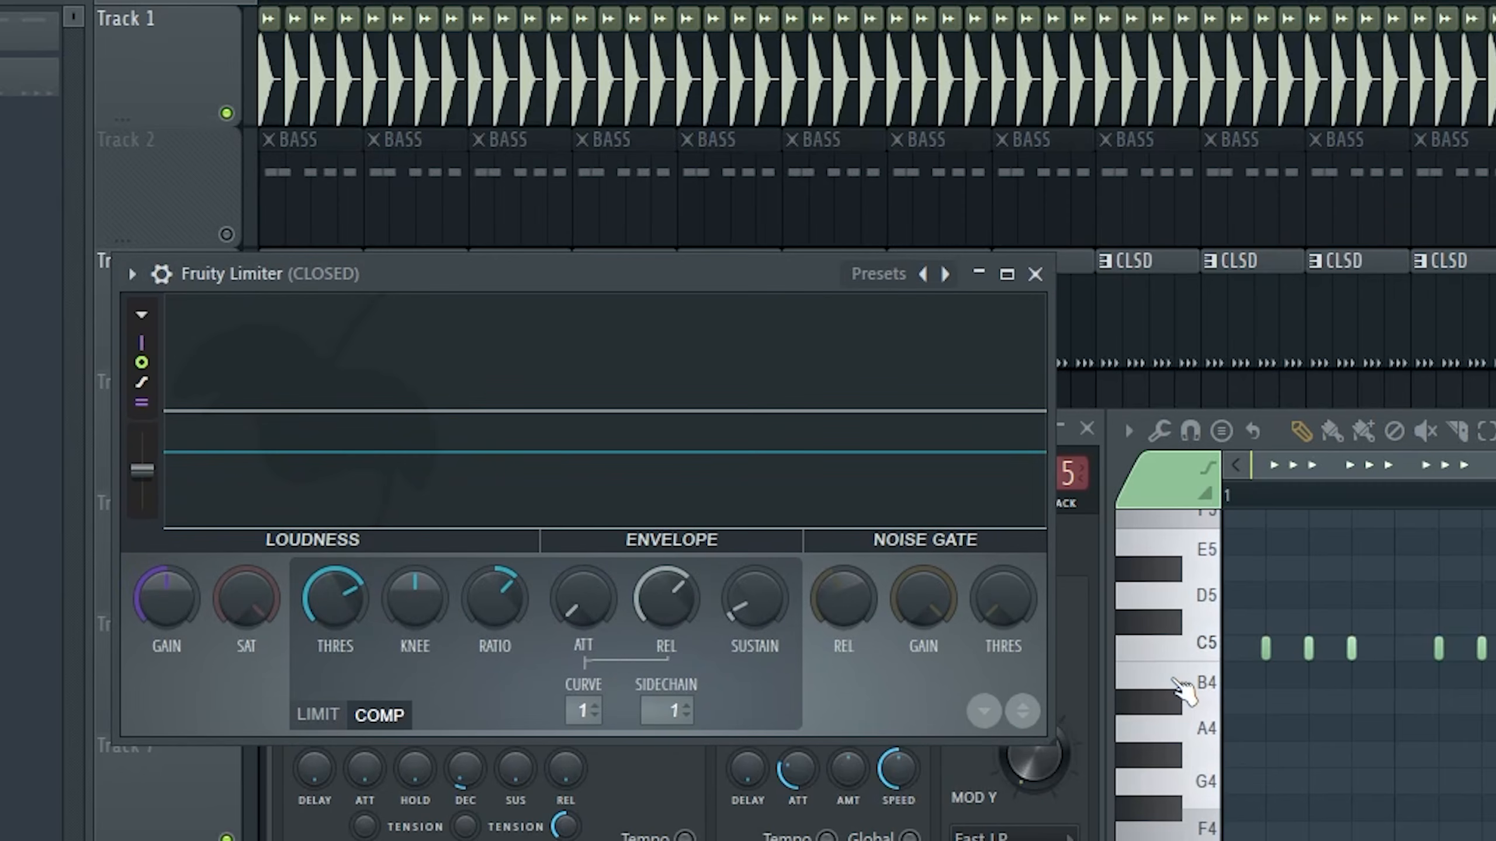
{"action": "left_click_drag", "start_coordinate": [339, 269], "coordinate": [401, 459]}
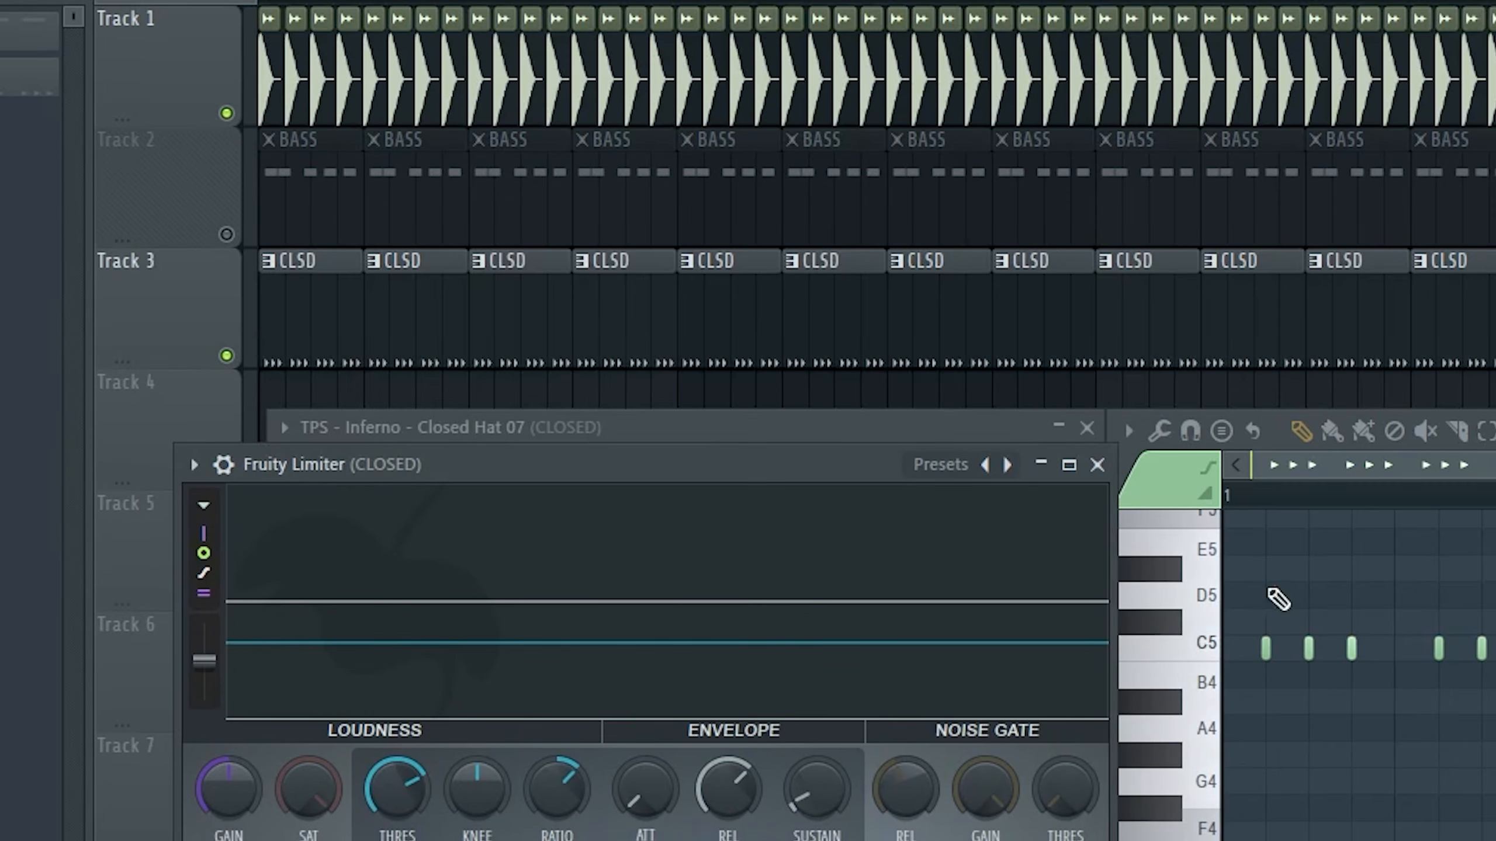
{"action": "scroll", "coordinate": [1267, 589], "scroll_direction": "up", "scroll_amount": 3}
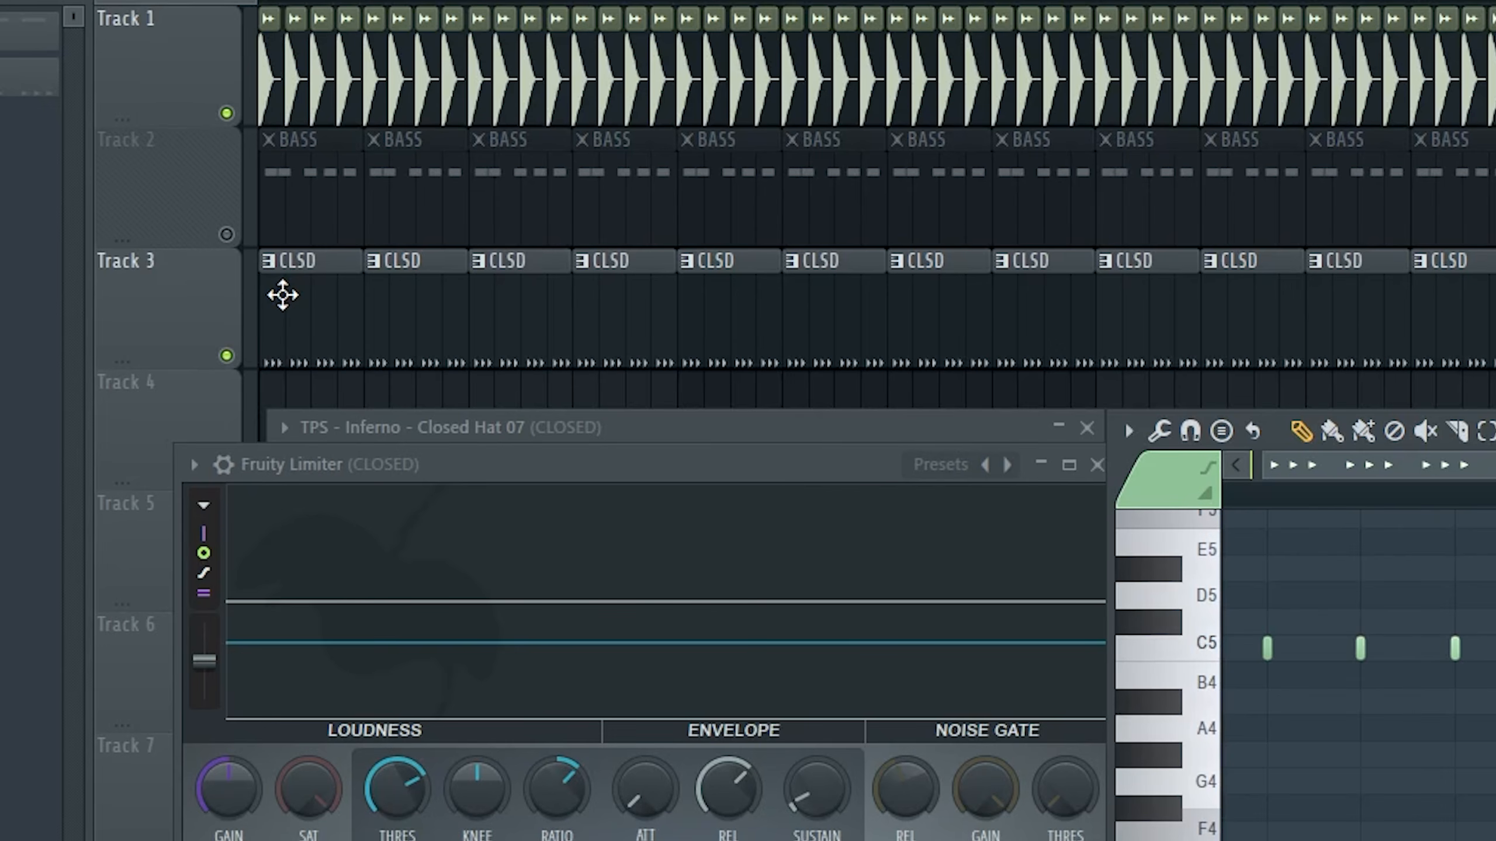
{"action": "key", "text": "space"}
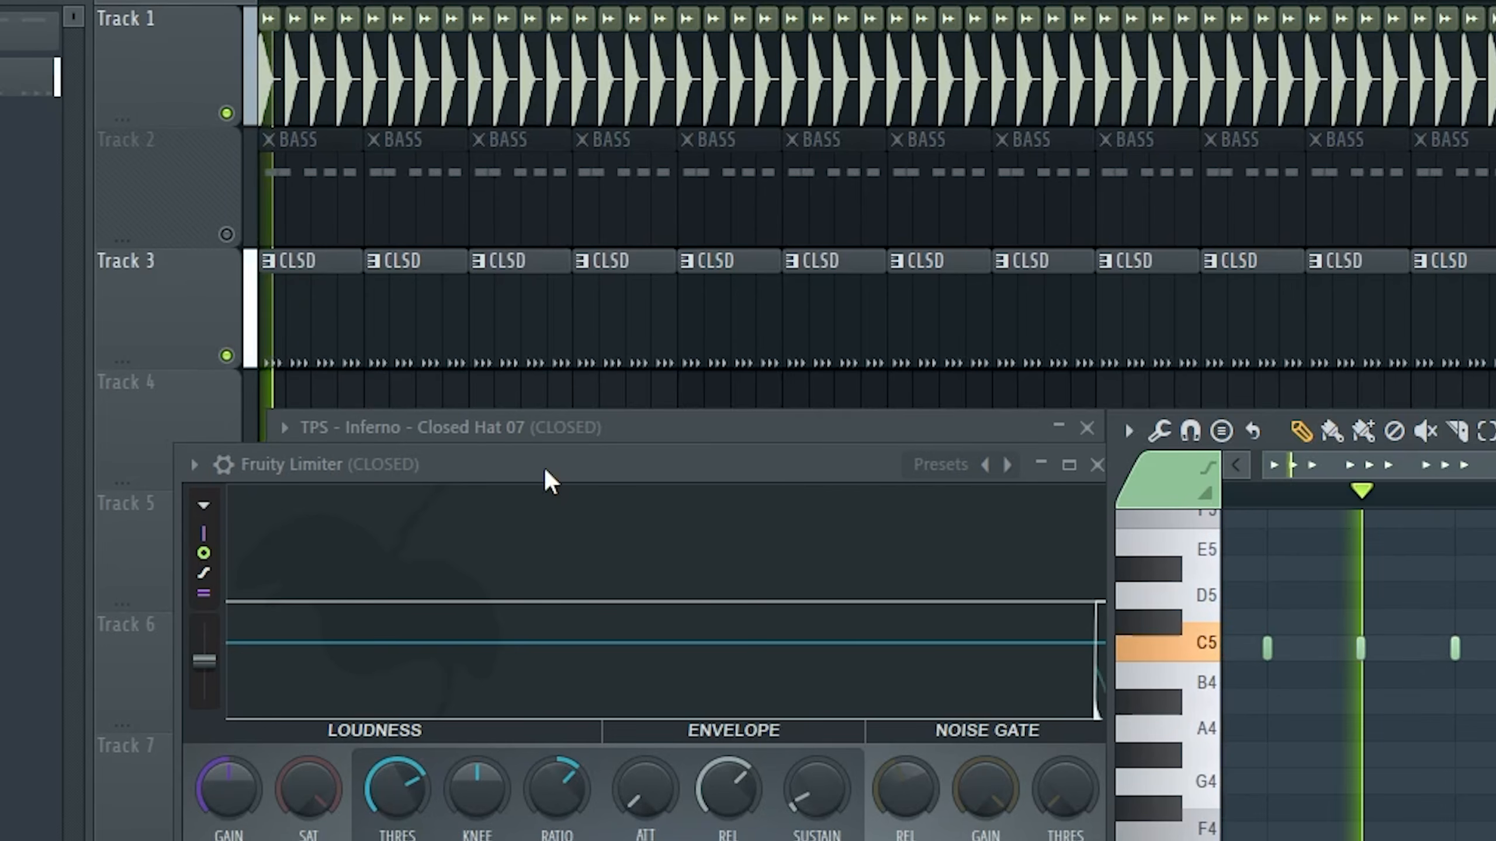
{"action": "left_click_drag", "start_coordinate": [396, 789], "coordinate": [410, 795]}
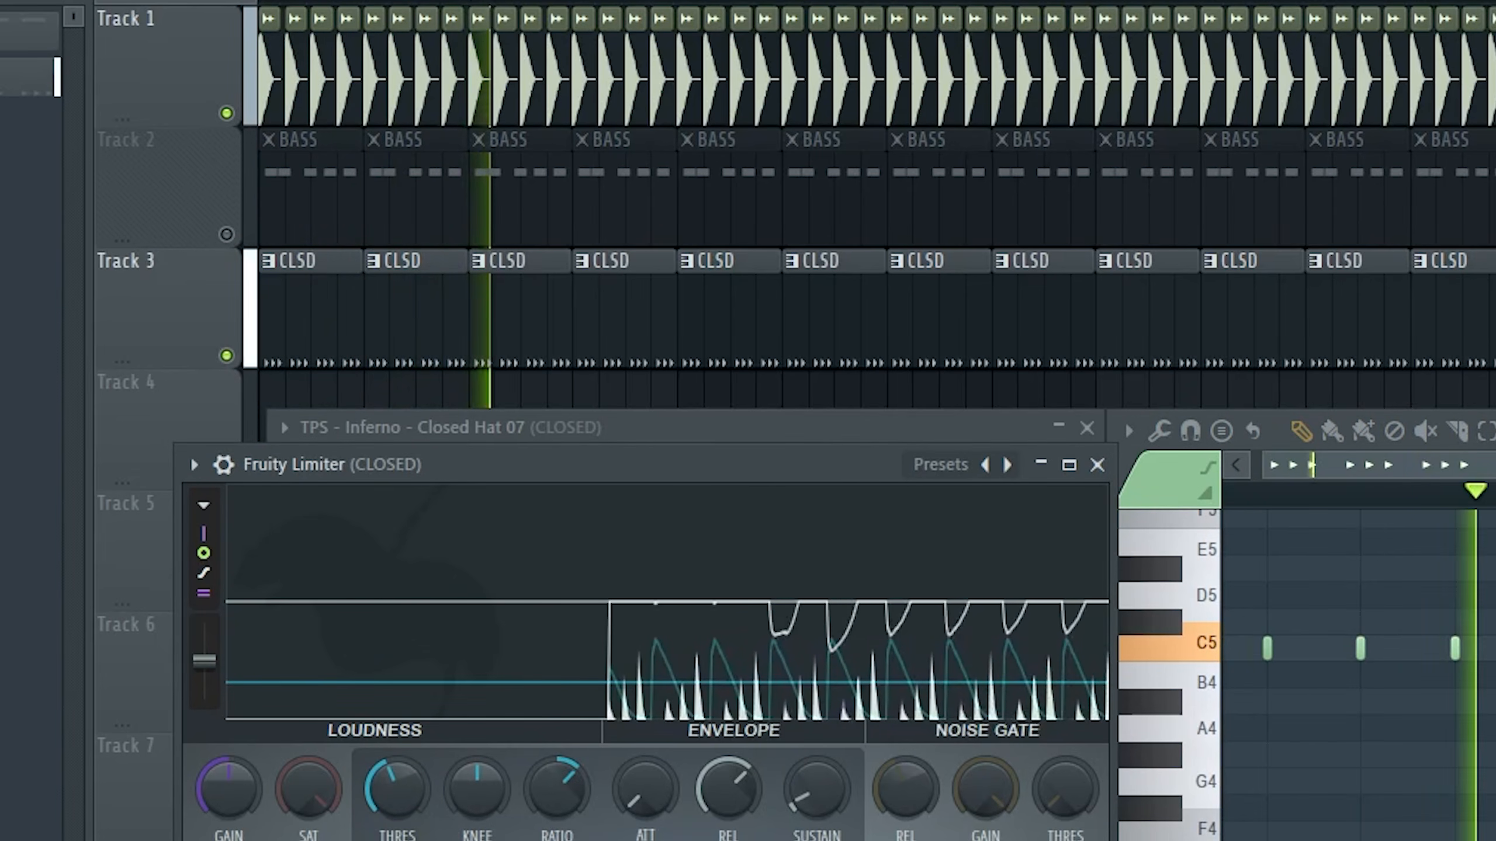
{"action": "left_click", "coordinate": [1098, 465]}
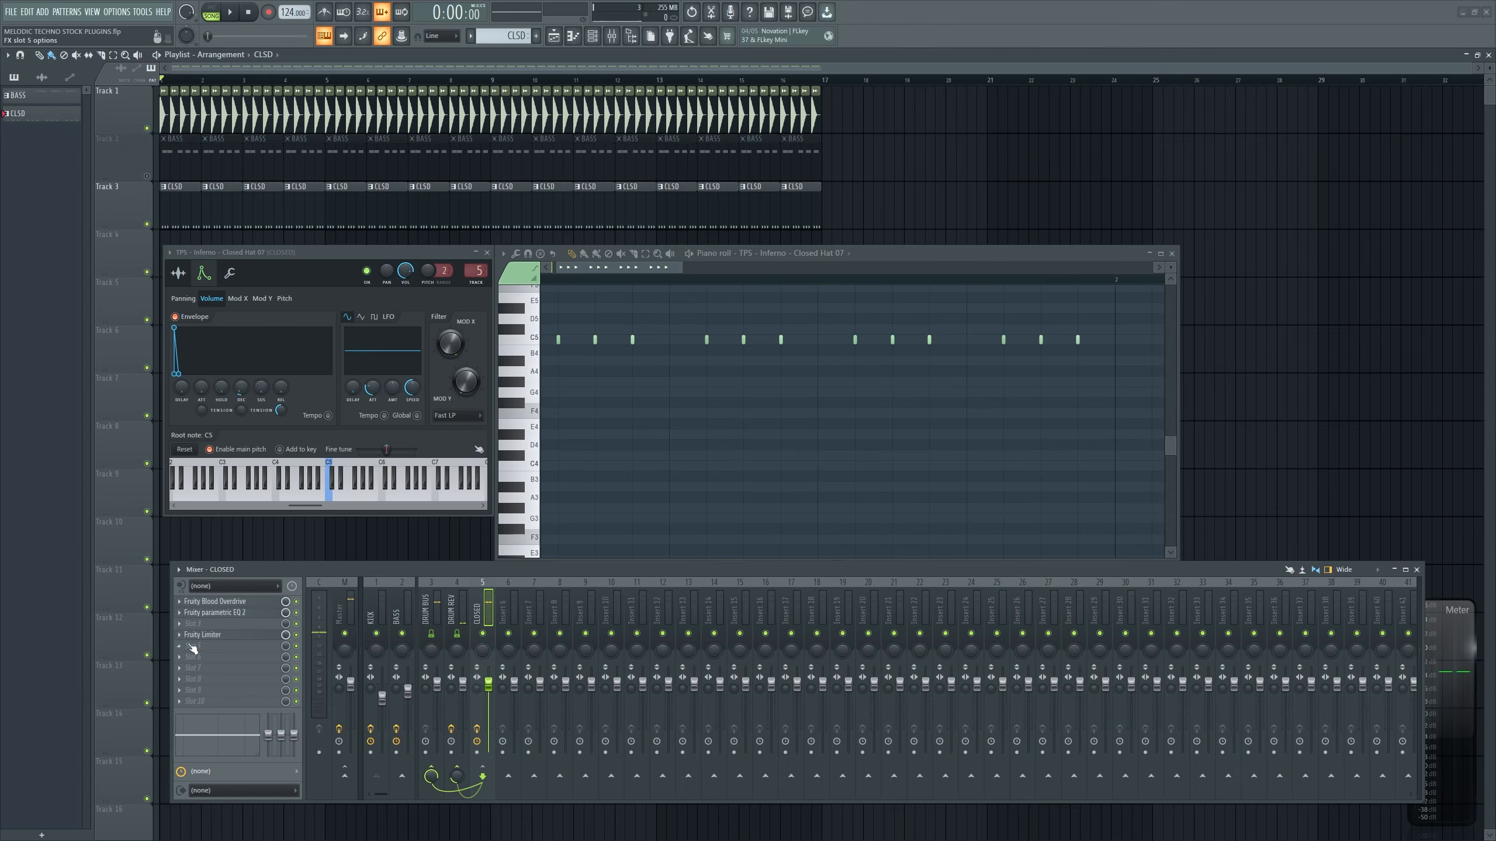
Copy the Fruity Limiter from CLOSED to DRUM REV and lower its compressor threshold during playback
{"action": "left_click_drag", "start_coordinate": [184, 639], "coordinate": [427, 659]}
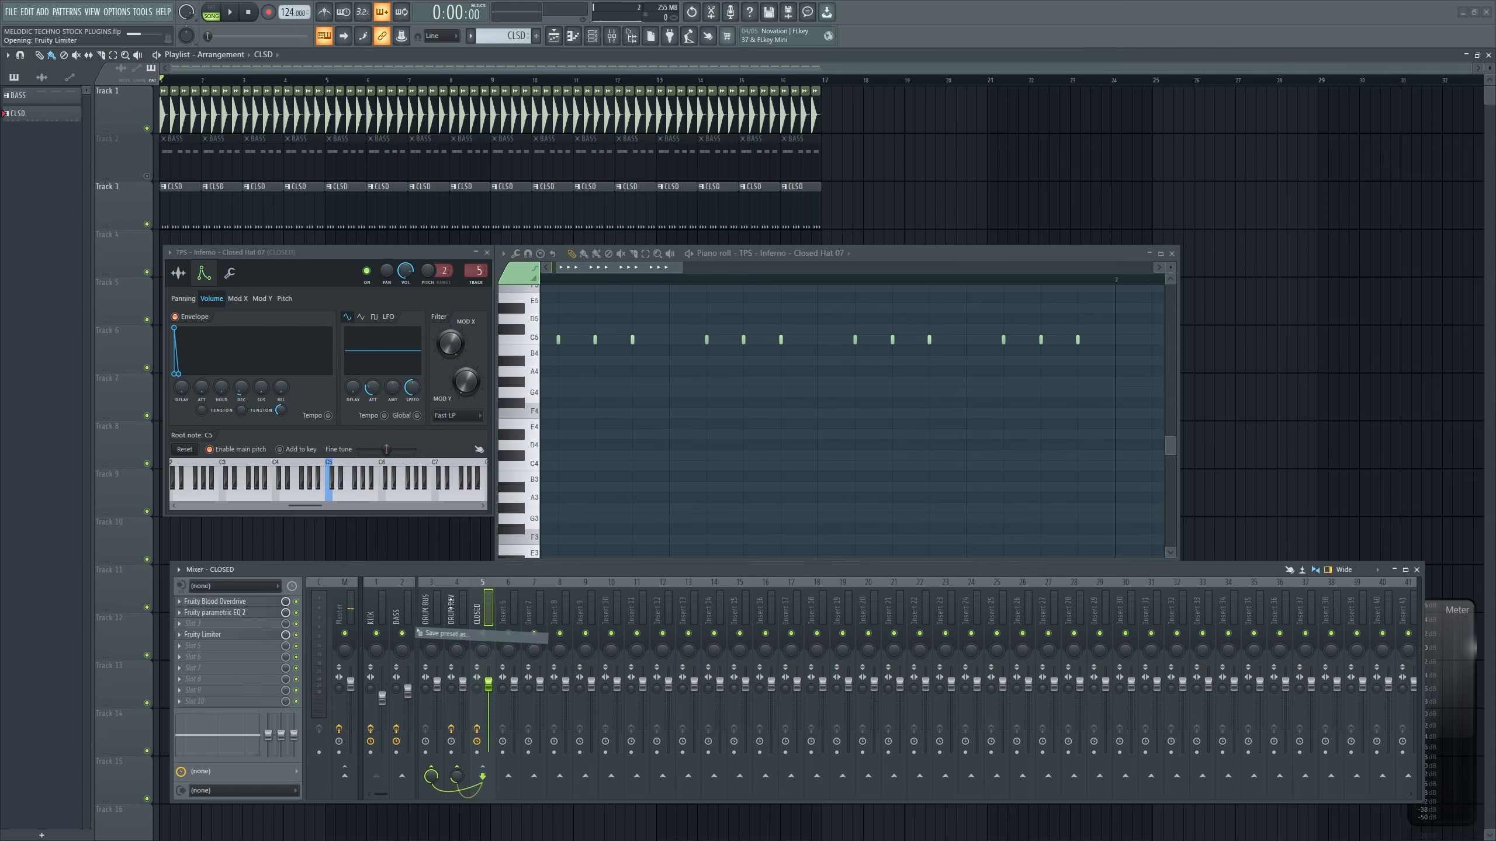
{"action": "left_click_drag", "start_coordinate": [451, 604], "coordinate": [462, 632]}
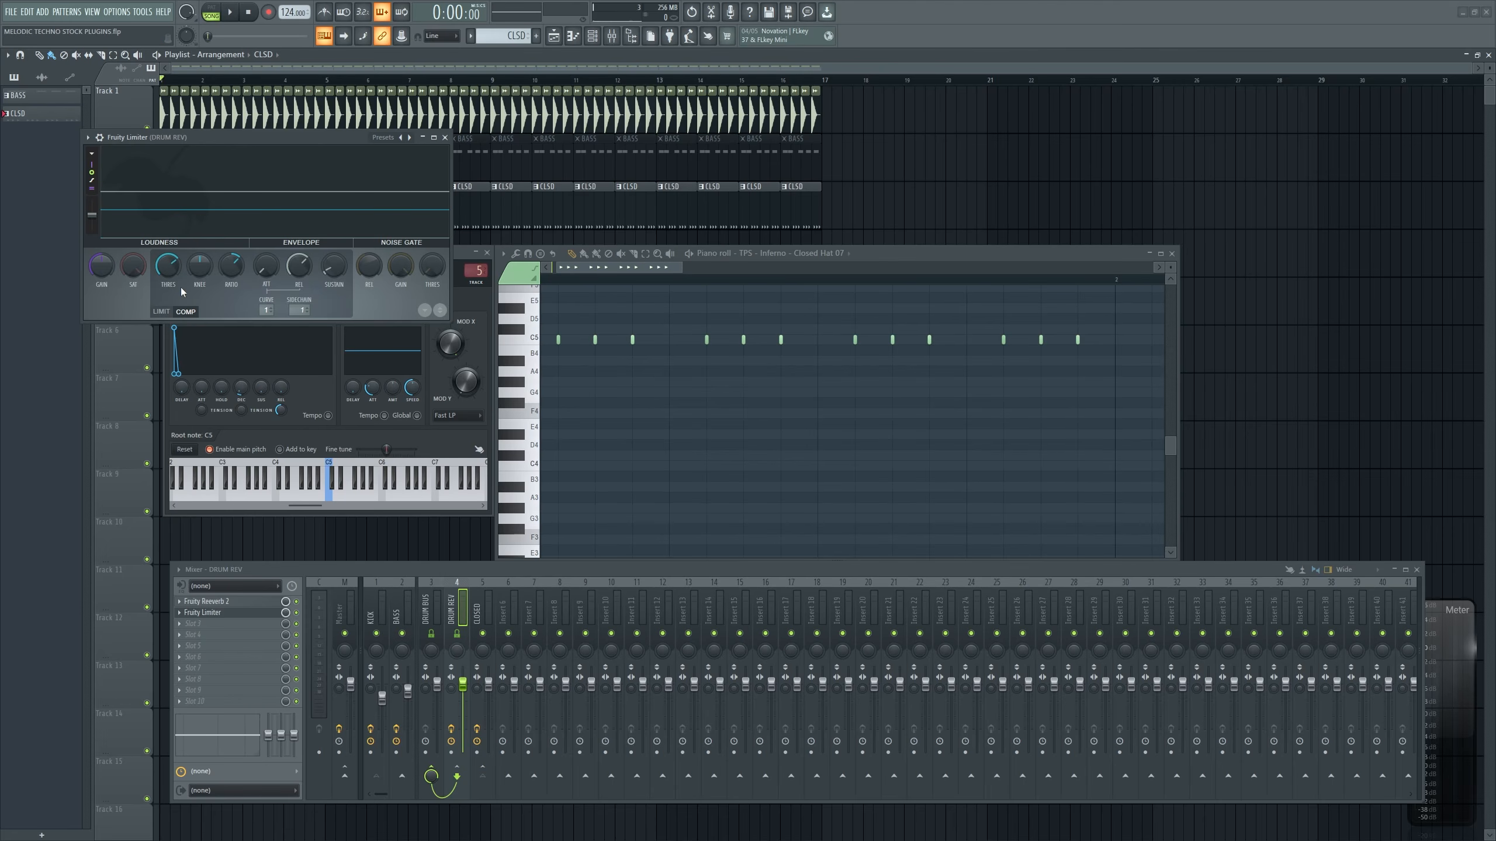
{"action": "key", "text": "space"}
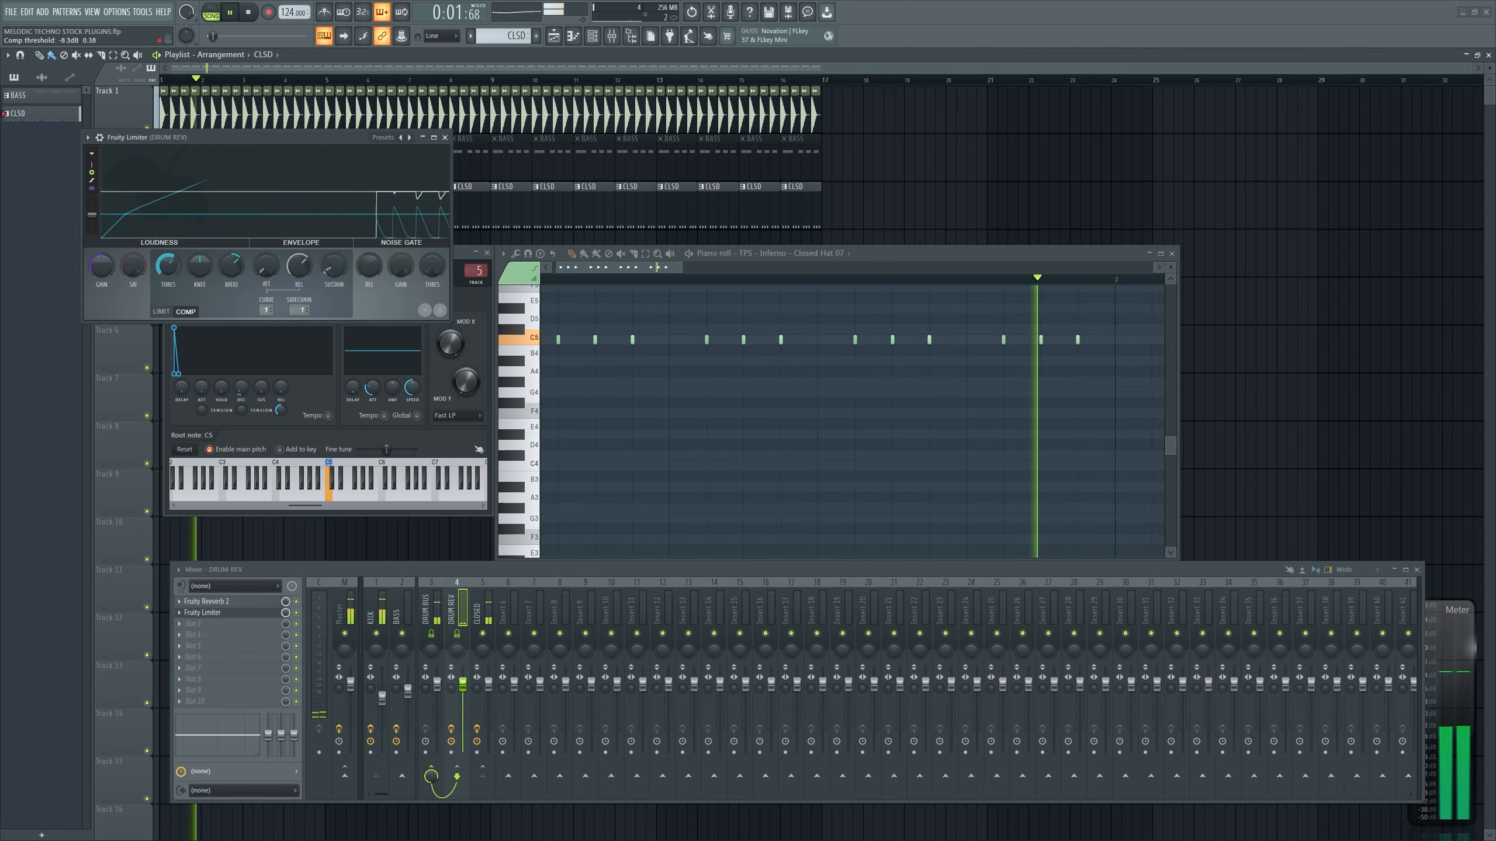
{"action": "left_click", "coordinate": [444, 137]}
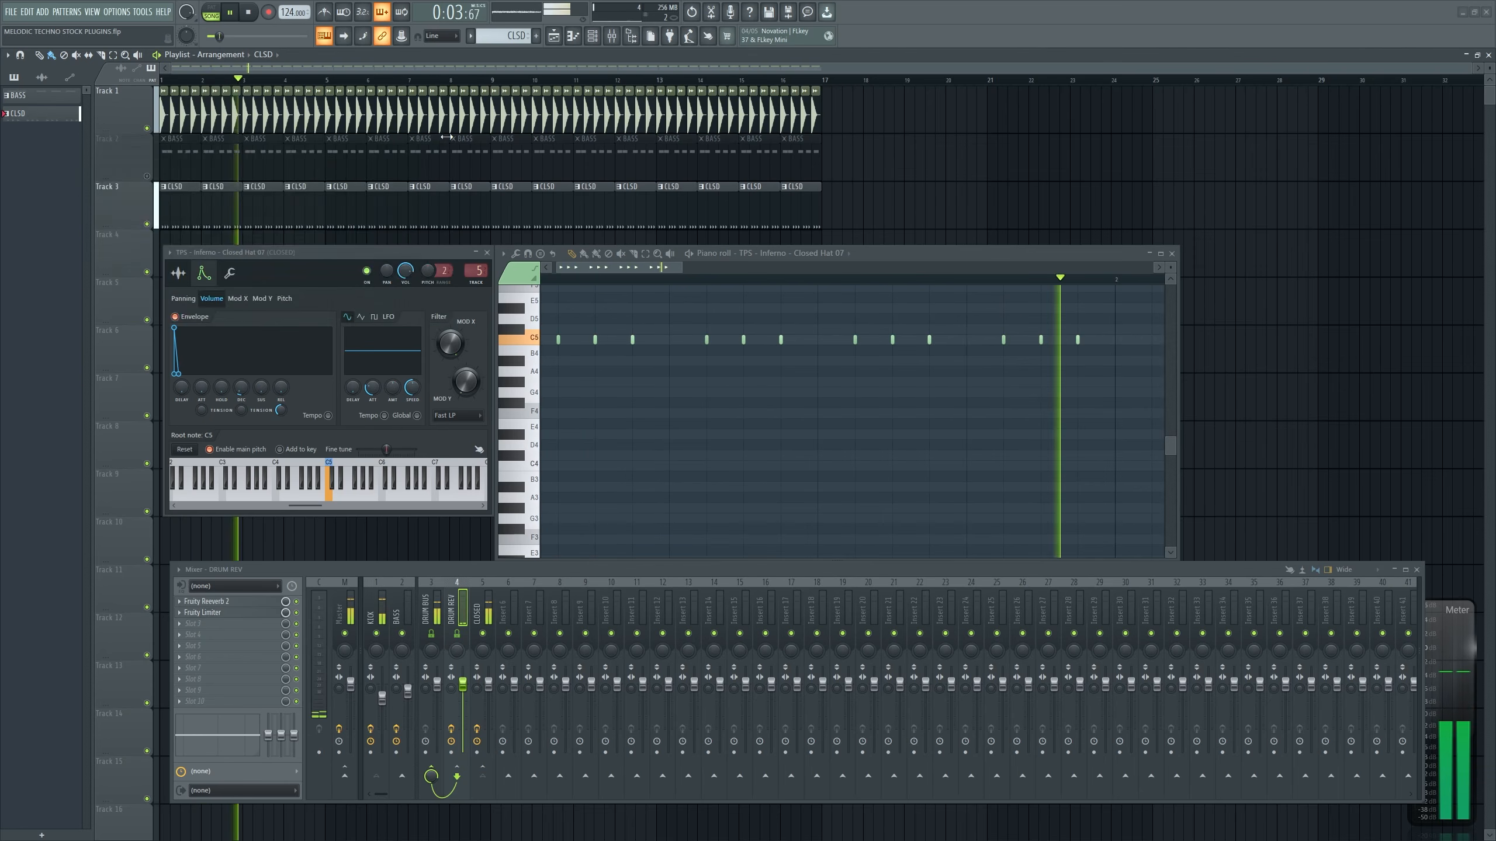
{"action": "key", "text": "space"}
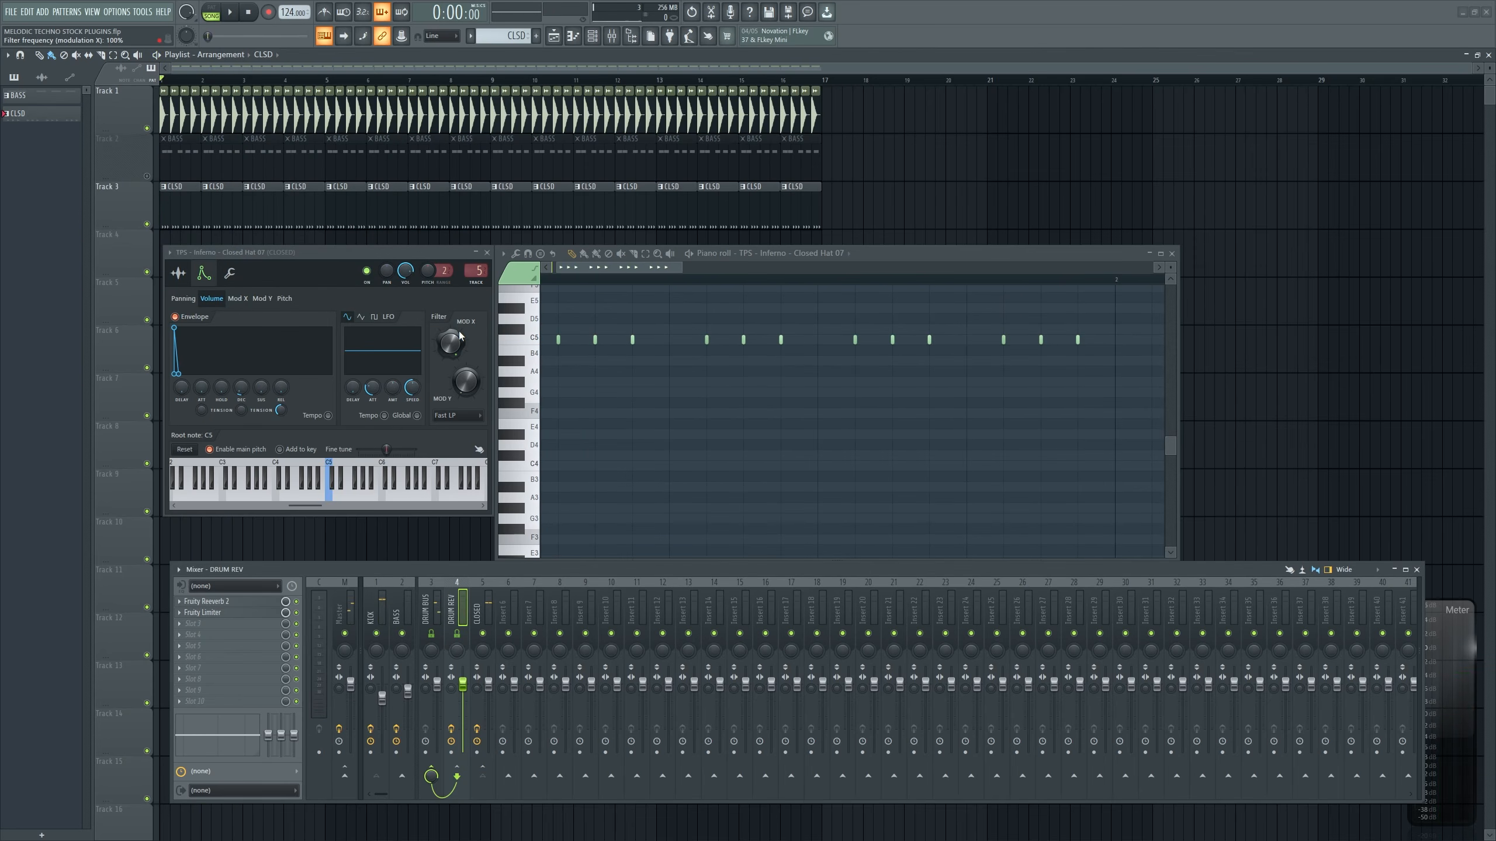
Close the Closed Hat 07 sampler window and show the channel rack
{"action": "left_click", "coordinate": [485, 260]}
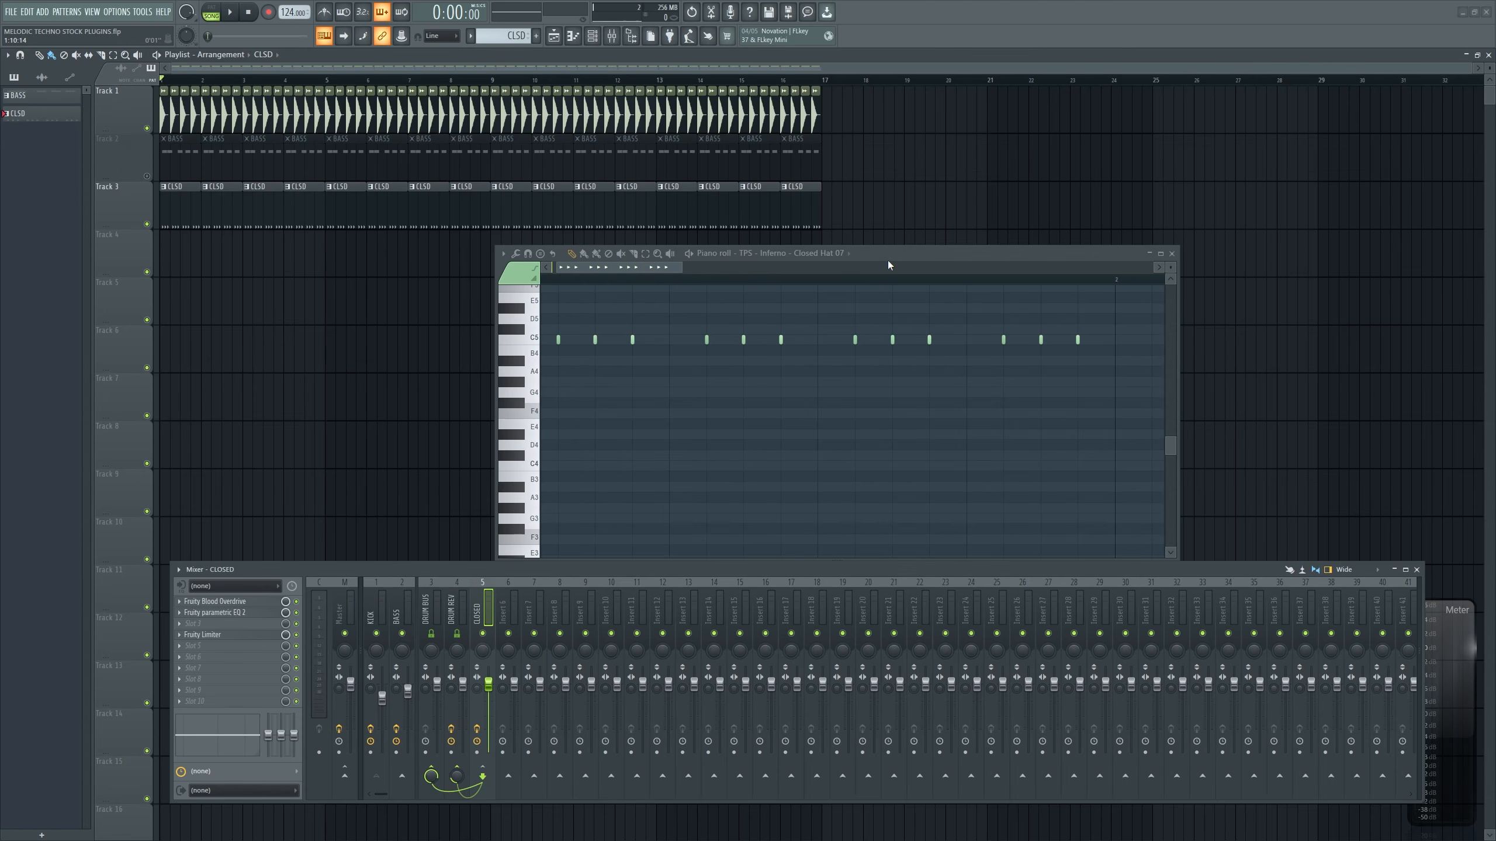
{"action": "key", "text": "F6"}
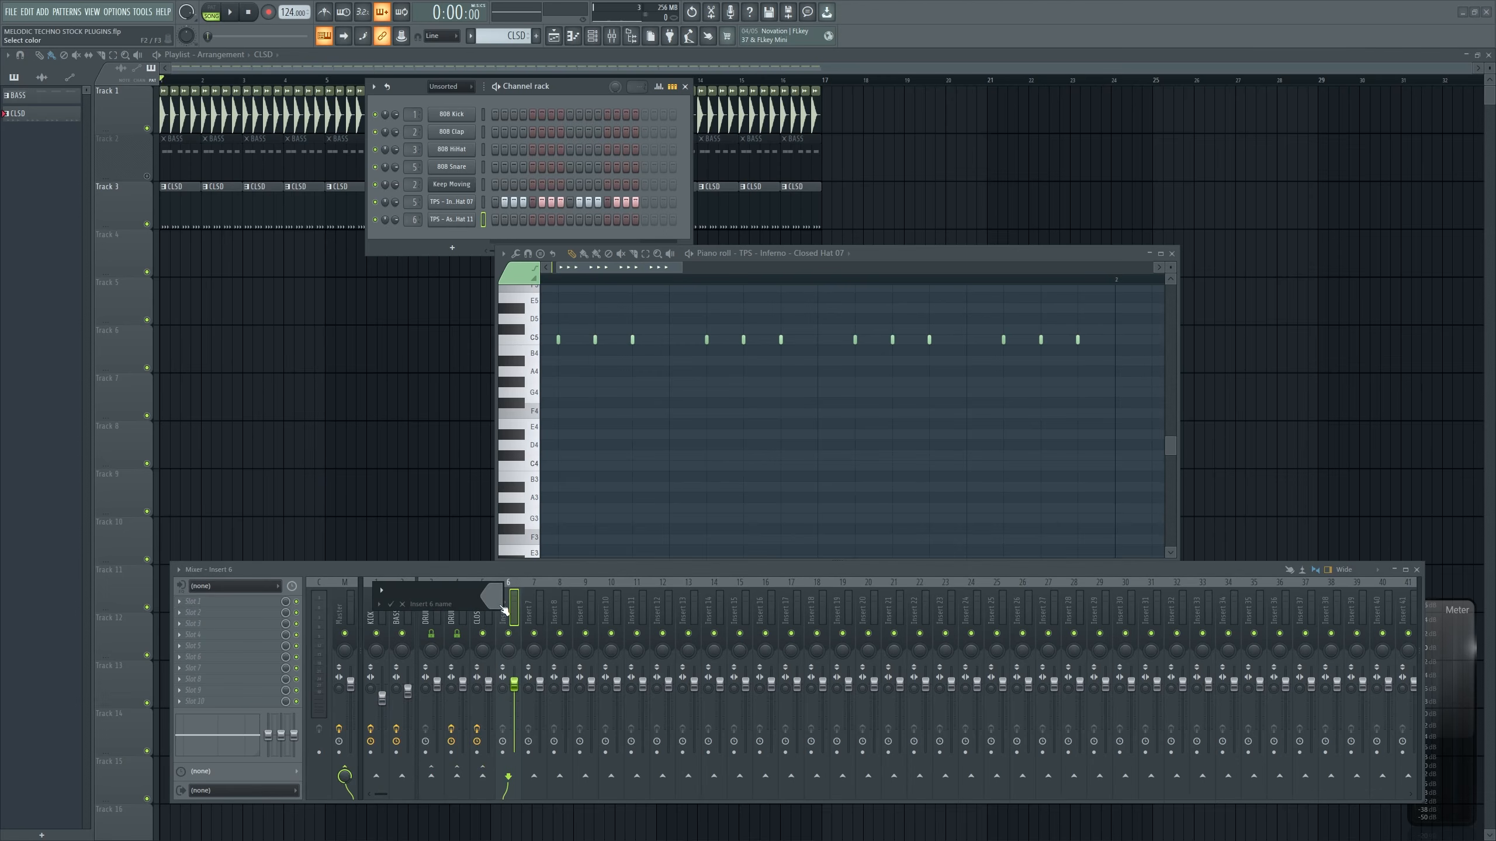
Name mixer insert 6 OPEN and place Open Hat 11 hits on steps 3, 7, 11 and 15, then audition the pattern
{"action": "type", "text": "OPEN"}
{"action": "key", "text": "Return"}
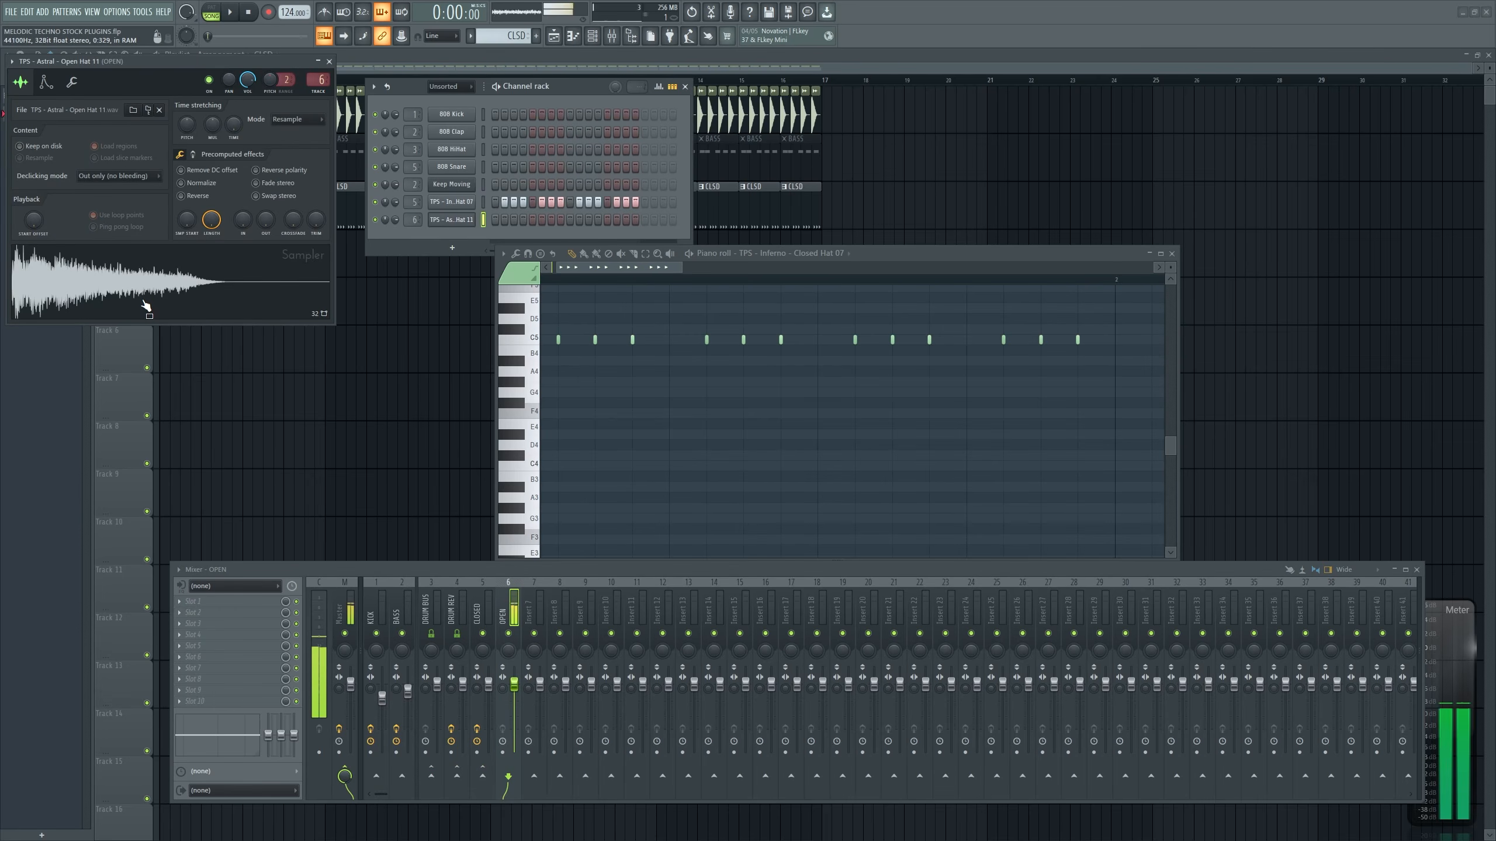
{"action": "left_click_drag", "start_coordinate": [212, 65], "coordinate": [1001, 178]}
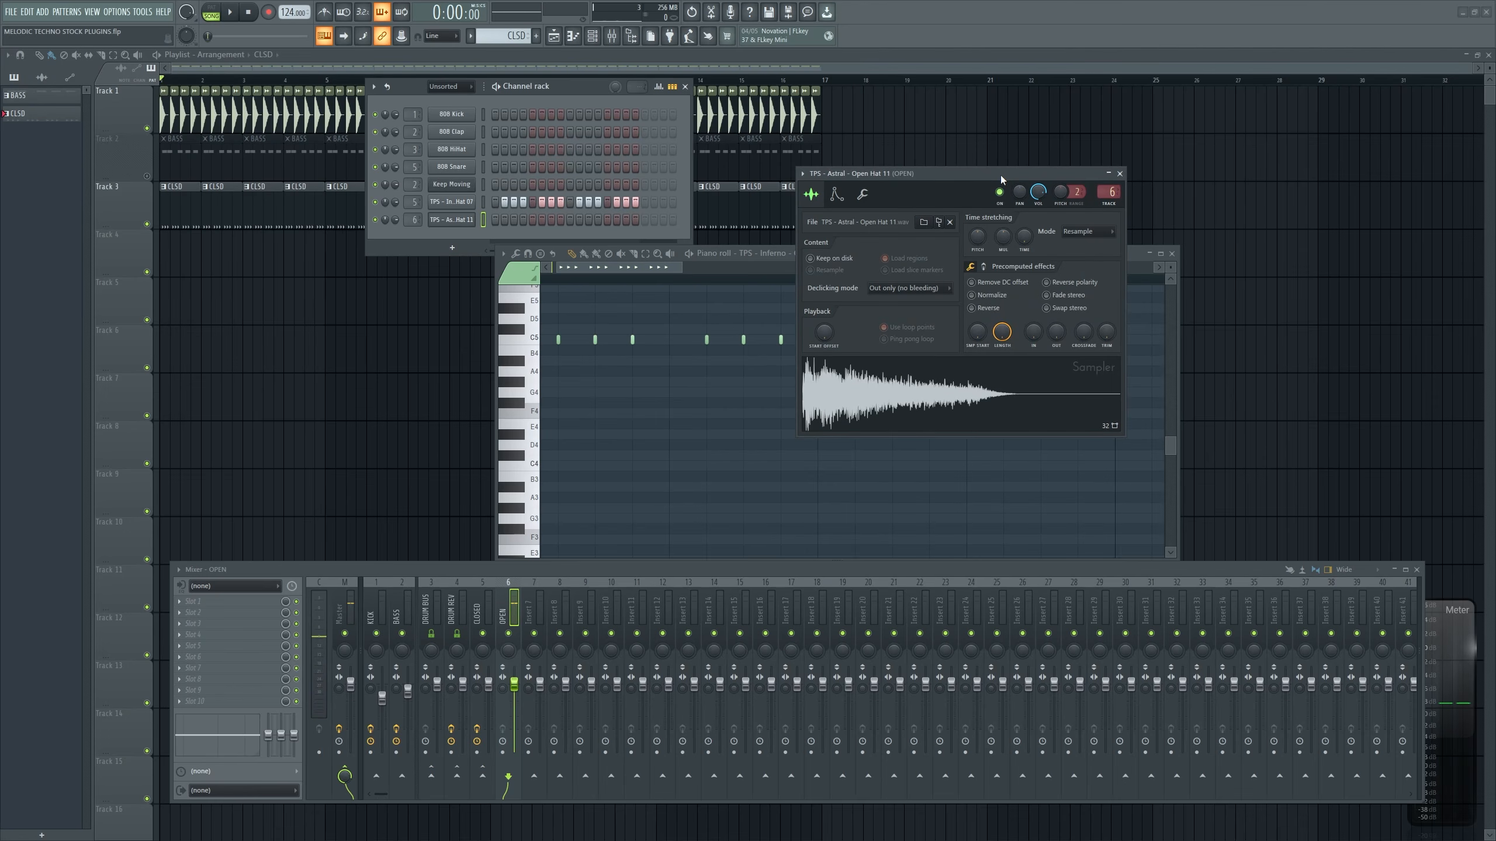
{"action": "left_click_drag", "start_coordinate": [896, 180], "coordinate": [914, 167]}
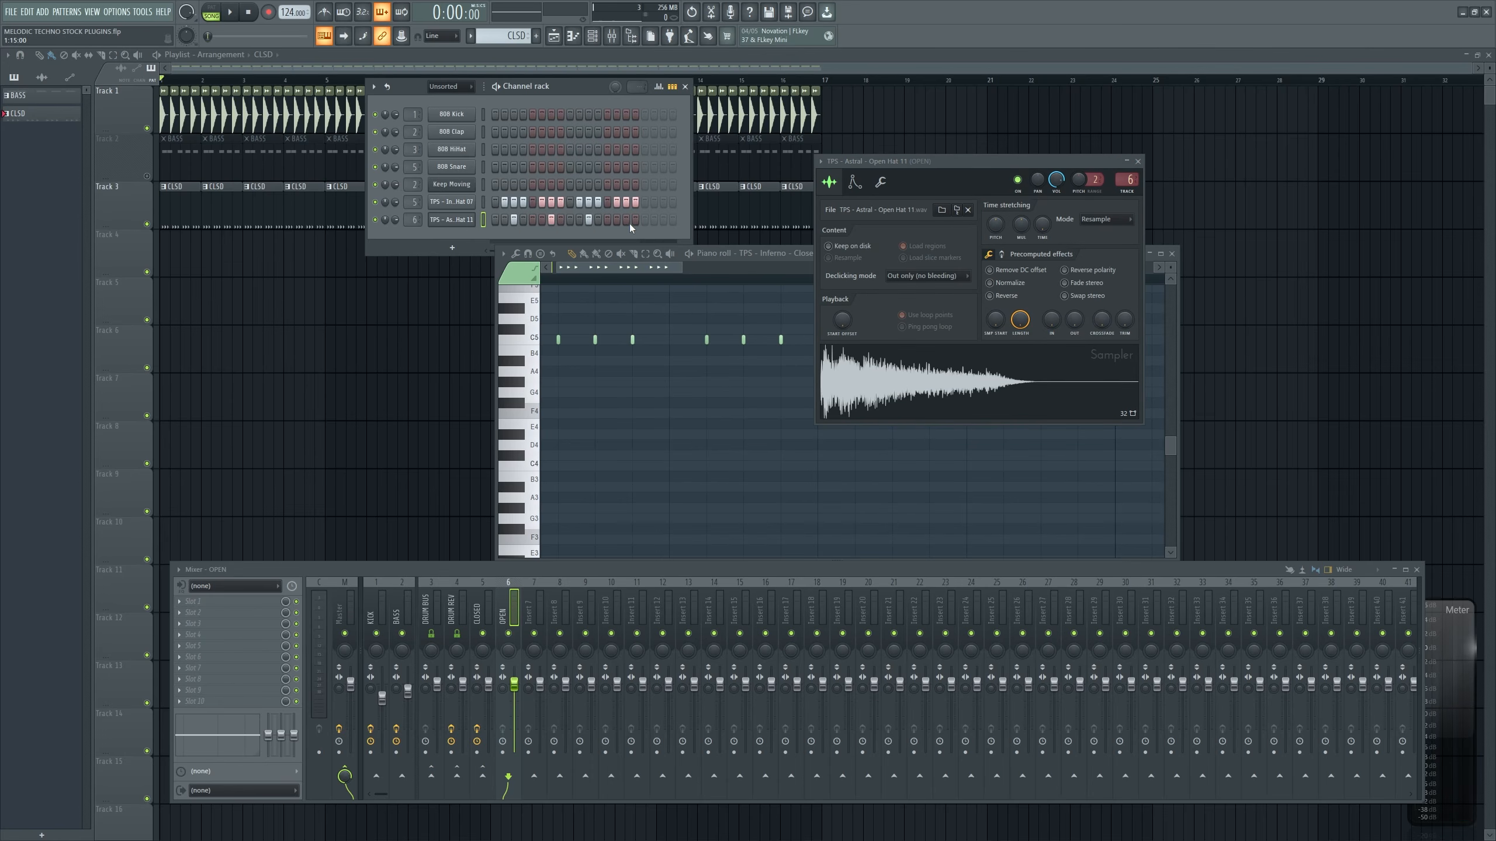
{"action": "key", "text": "space"}
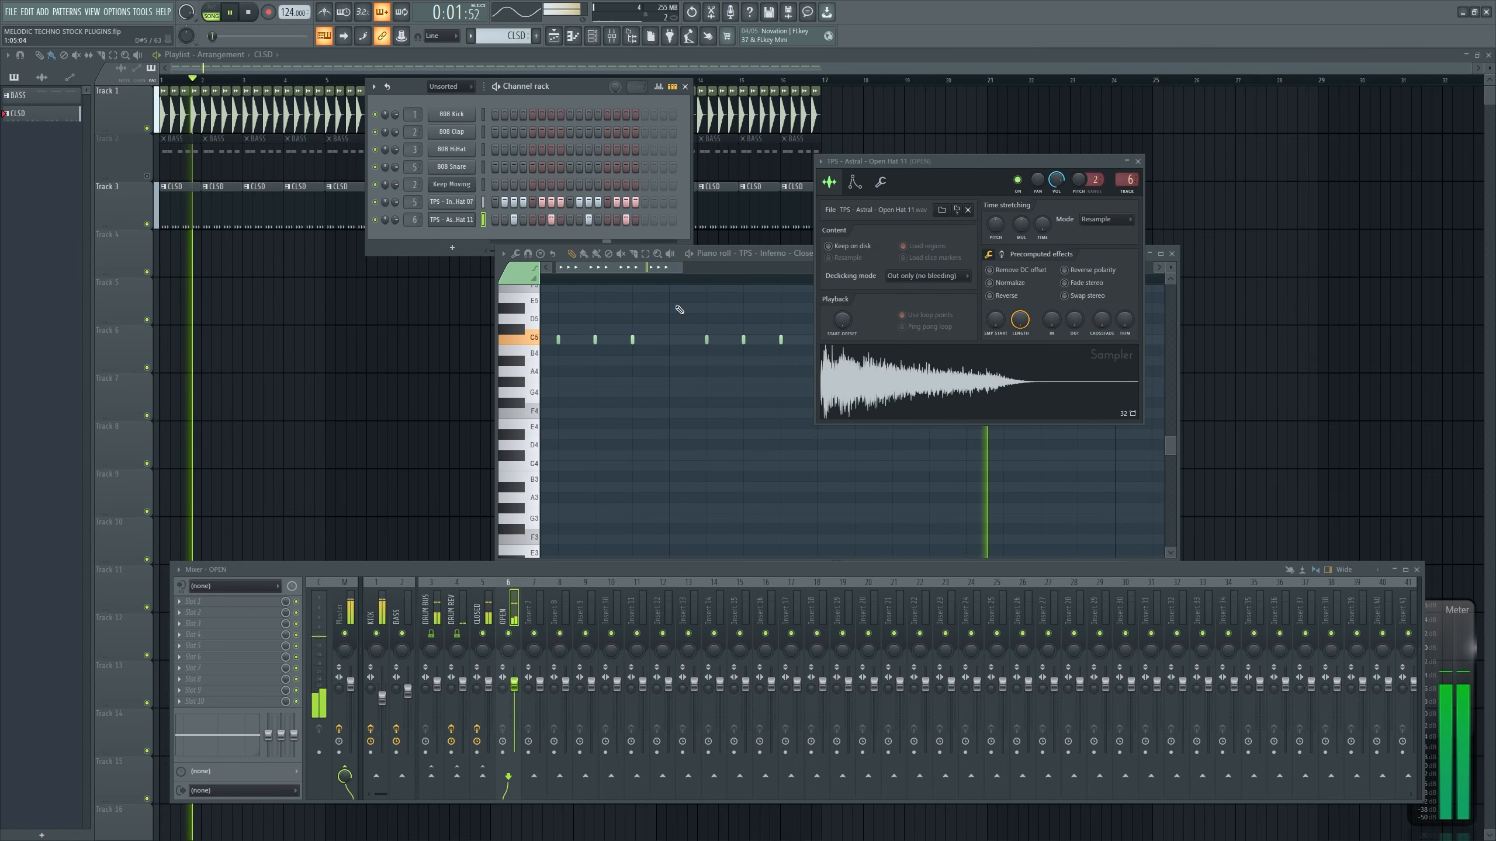
Route the OPEN mixer track to DRUM BUS instead of directly to the Master
{"action": "left_click", "coordinate": [431, 776]}
{"action": "left_click", "coordinate": [346, 767]}
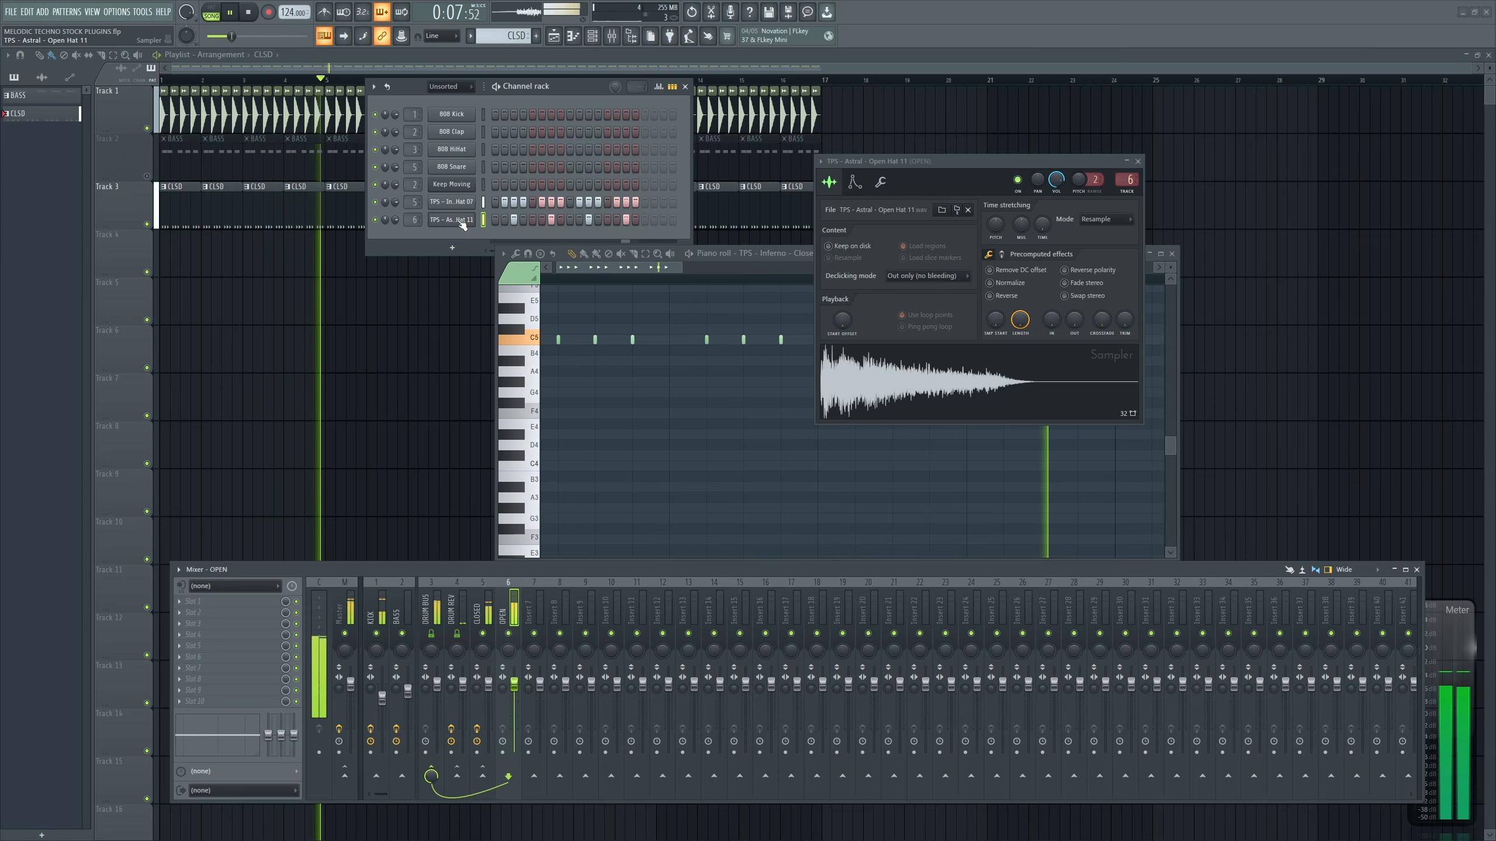
{"action": "key", "text": "space"}
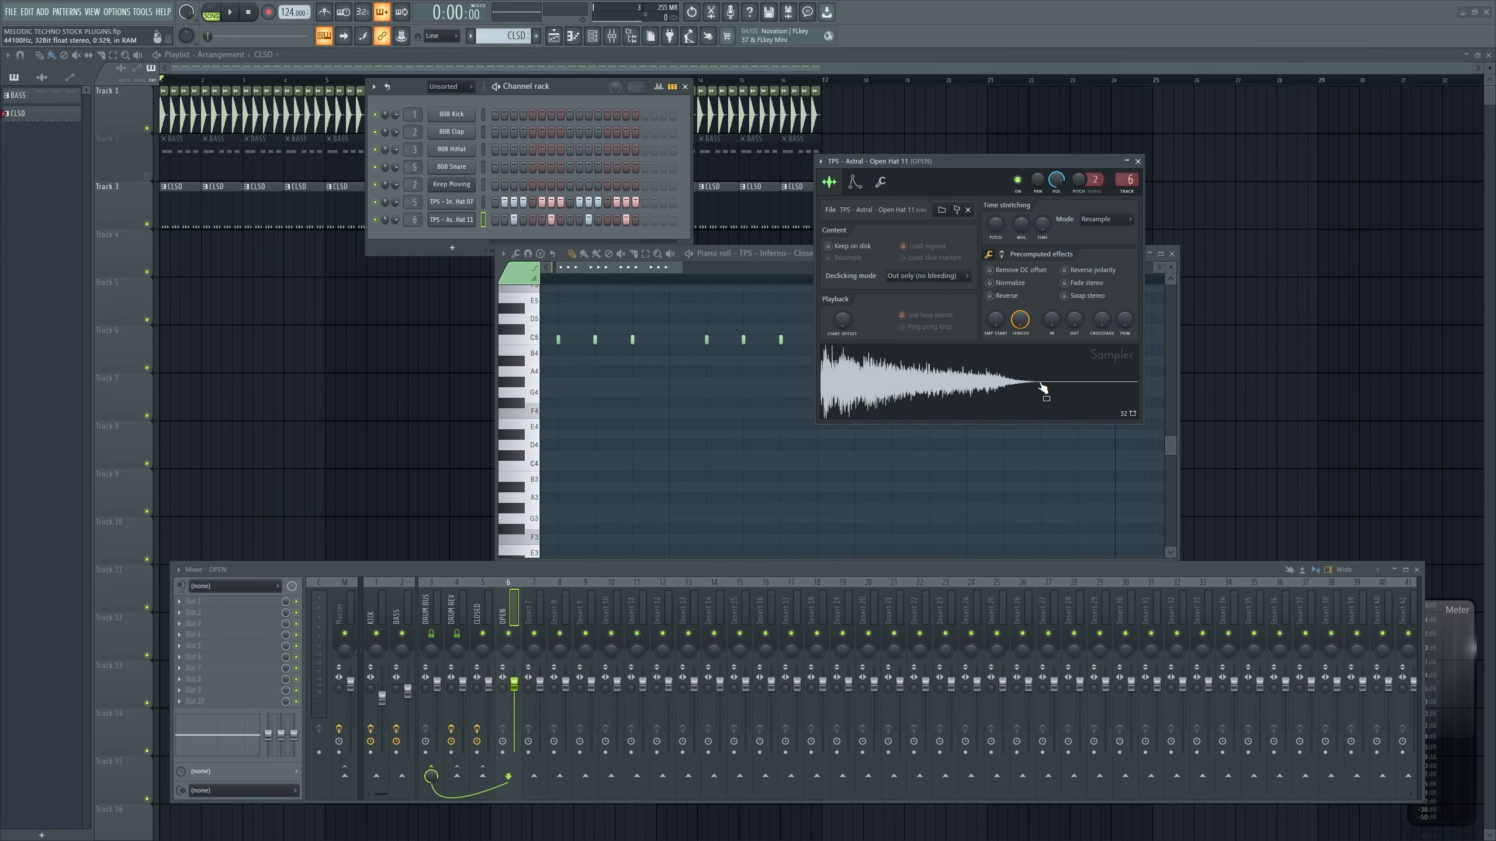
Enable Open Hat 11's volume envelope and shorten its decay, sustain and release into a tight hit during playback
{"action": "left_click_drag", "start_coordinate": [982, 172], "coordinate": [904, 205]}
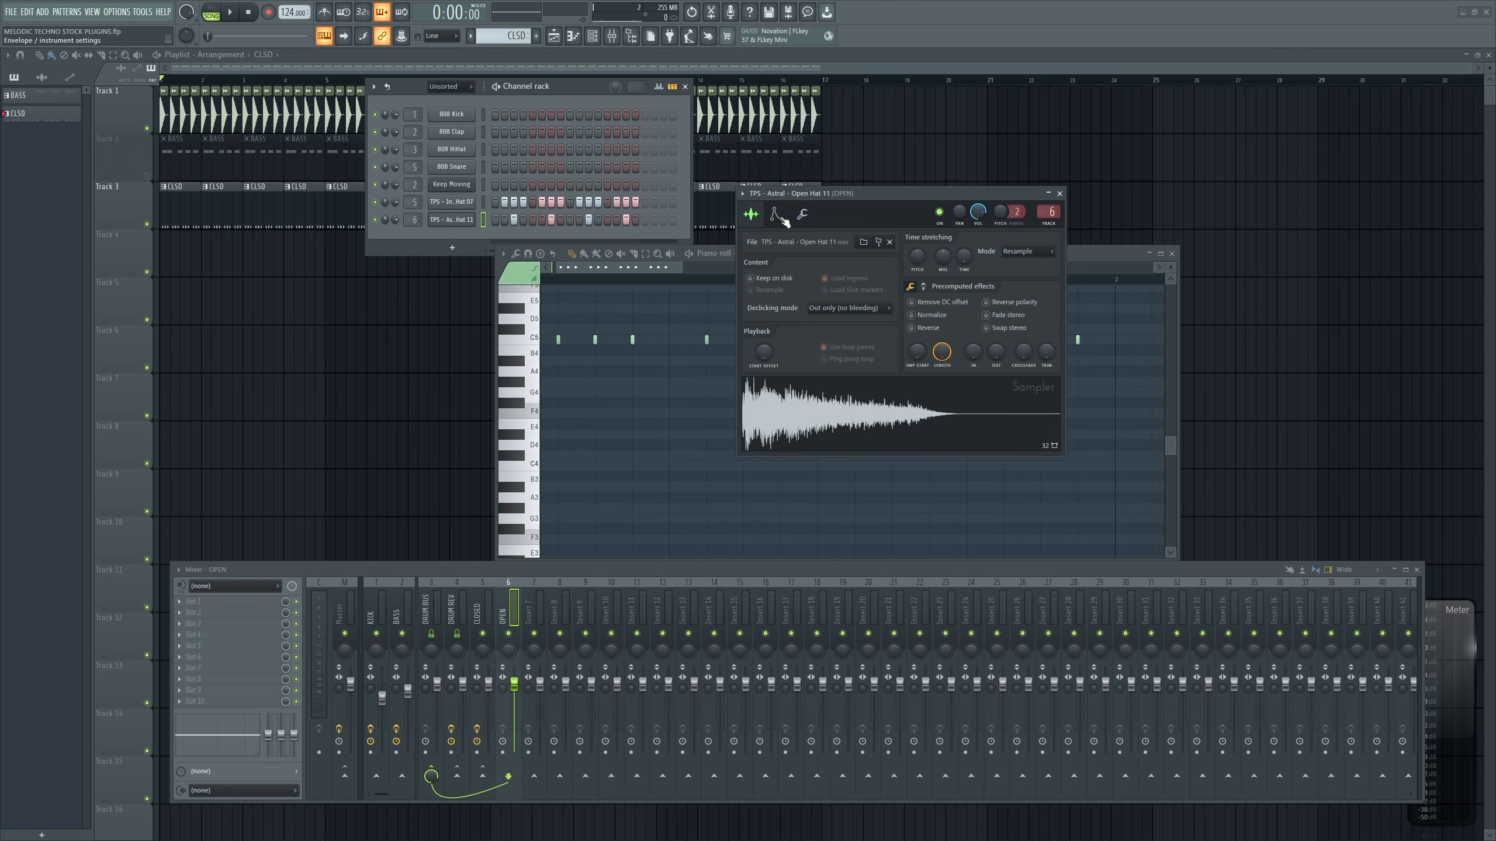
{"action": "left_click", "coordinate": [776, 214]}
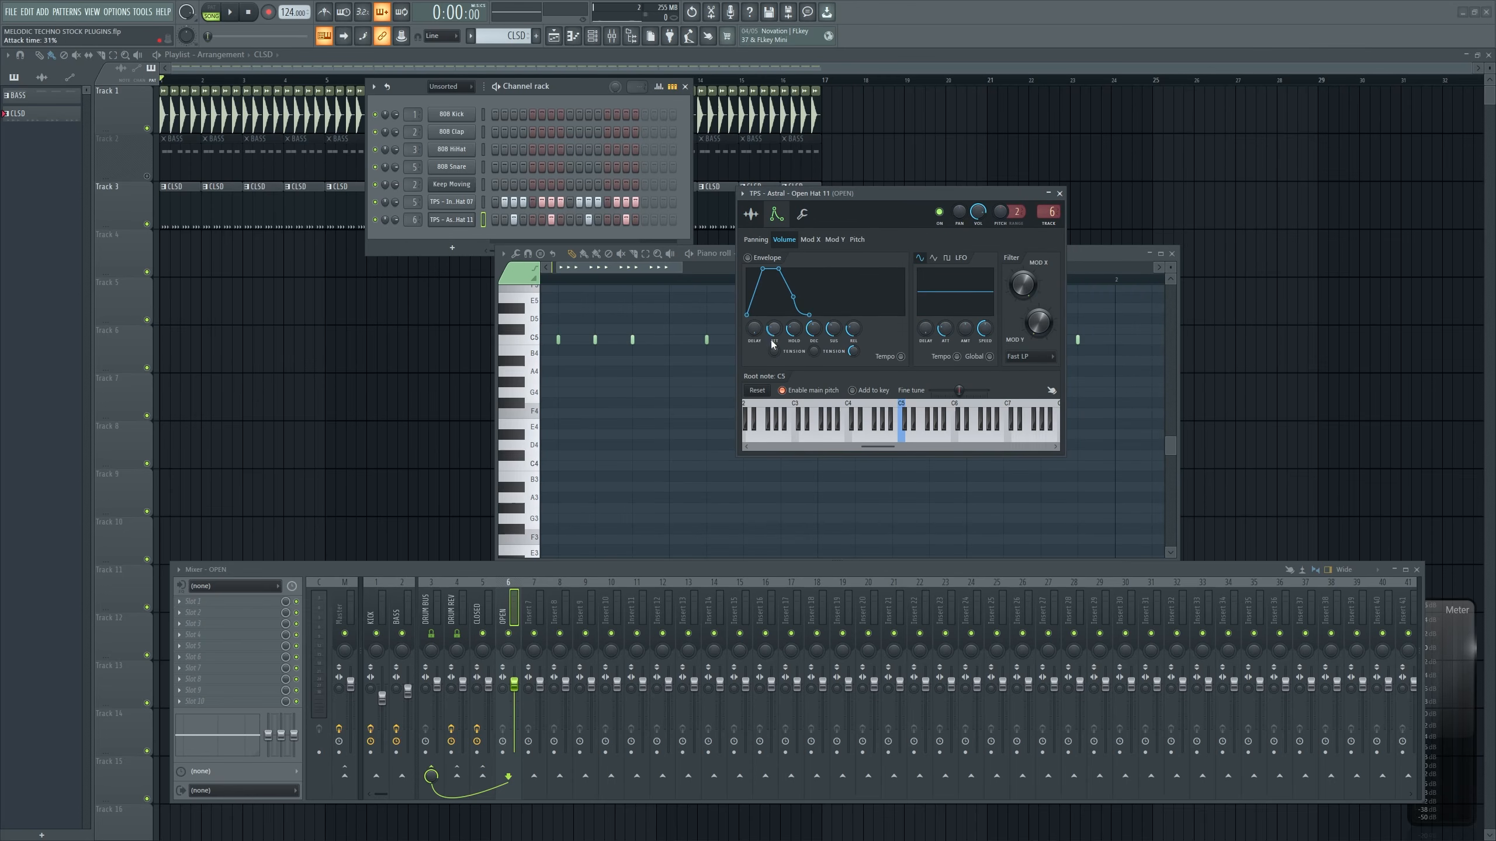
{"action": "left_click_drag", "start_coordinate": [815, 332], "coordinate": [824, 340]}
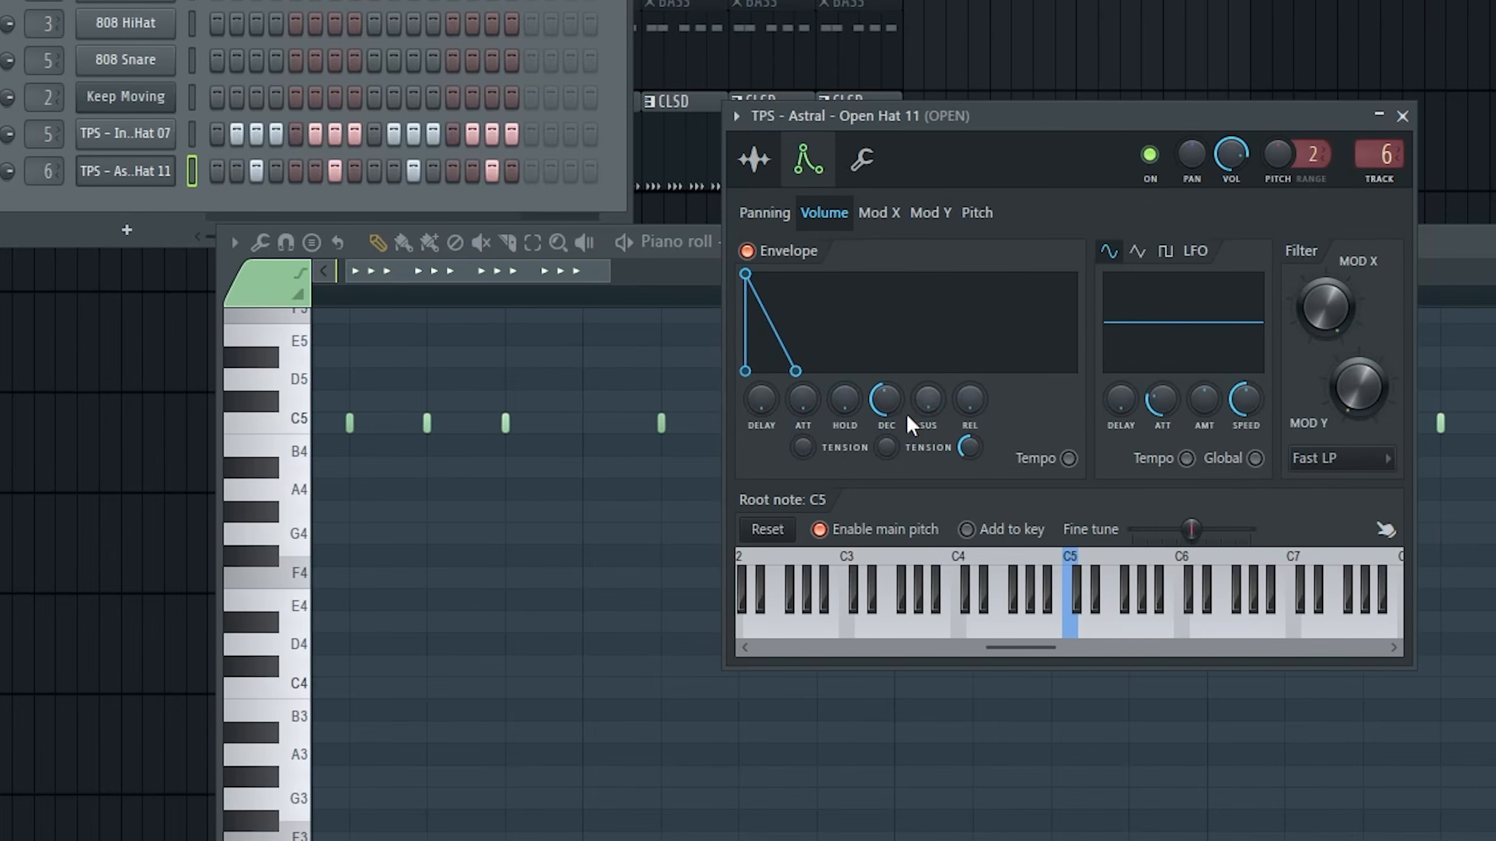
{"action": "key", "text": "space"}
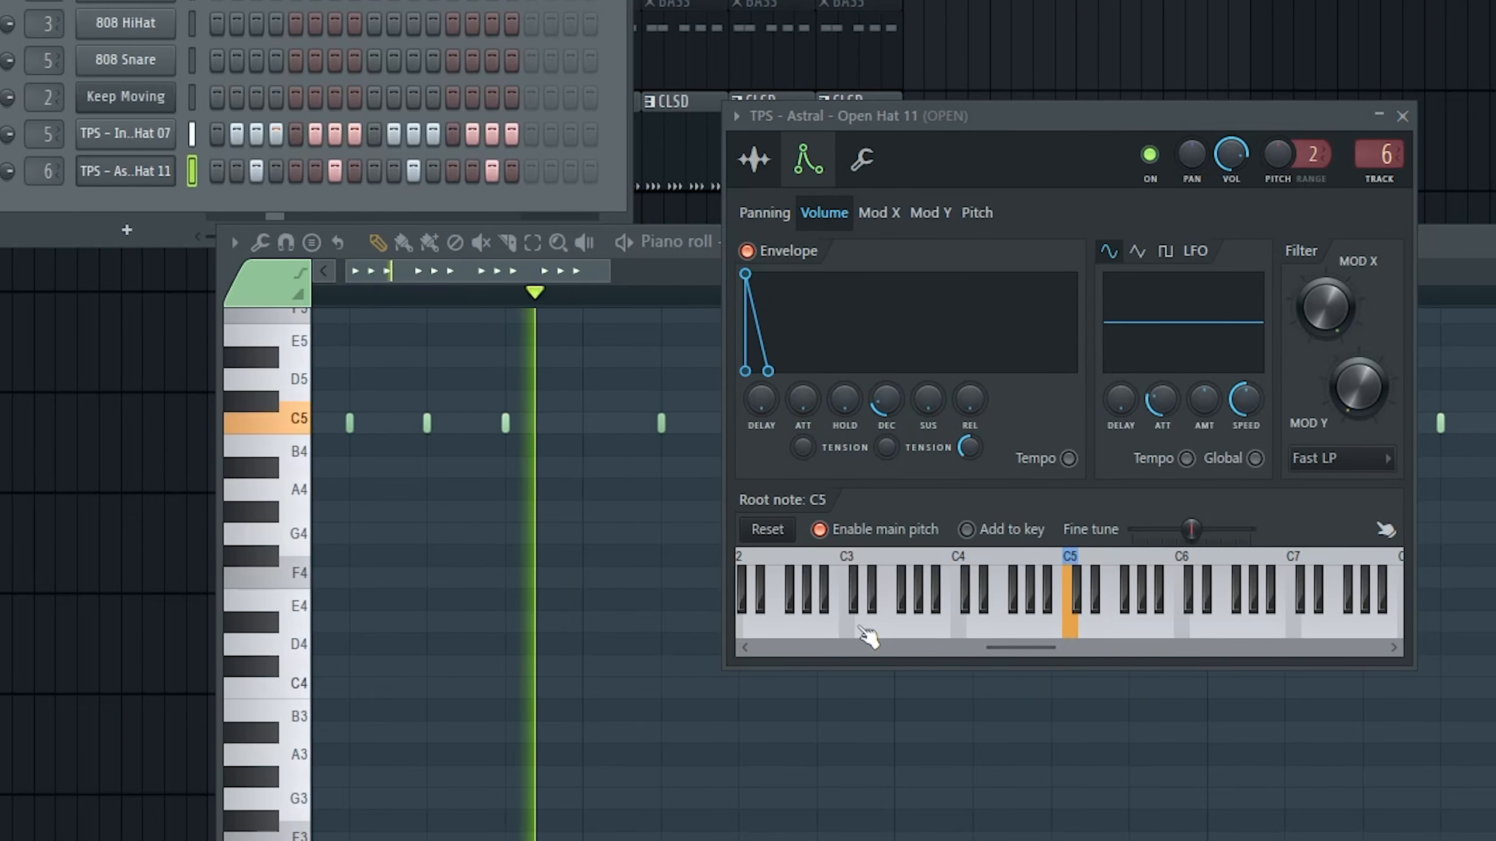
{"action": "mouse_move", "coordinate": [886, 400]}
{"action": "left_mouse_down"}
{"action": "mouse_move", "coordinate": [887, 356]}
{"action": "mouse_move", "coordinate": [886, 439]}
{"action": "mouse_move", "coordinate": [886, 406]}
{"action": "left_mouse_up"}
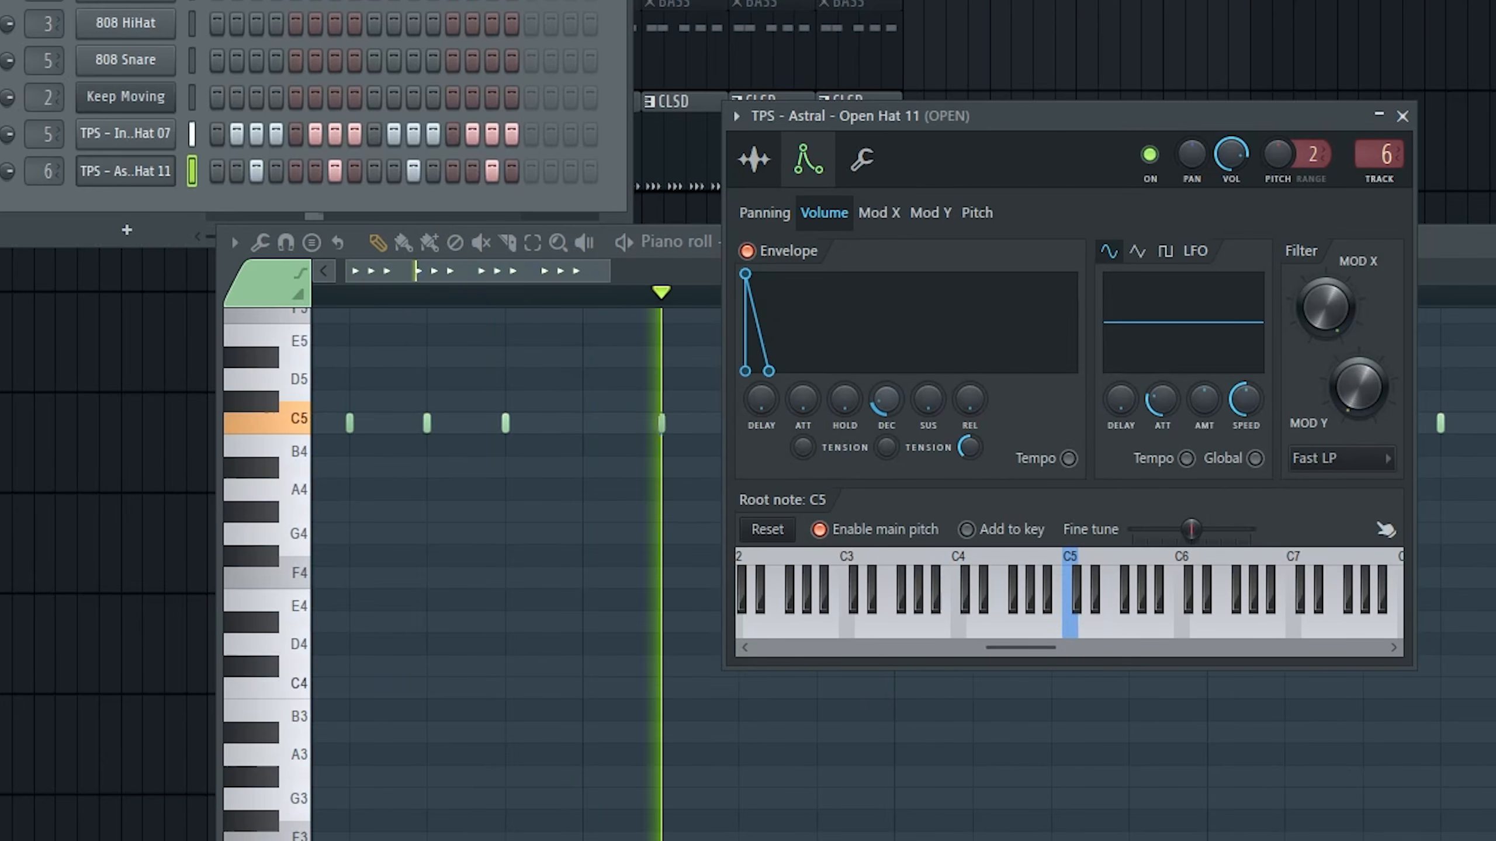
{"action": "left_click_drag", "start_coordinate": [970, 400], "coordinate": [967, 466]}
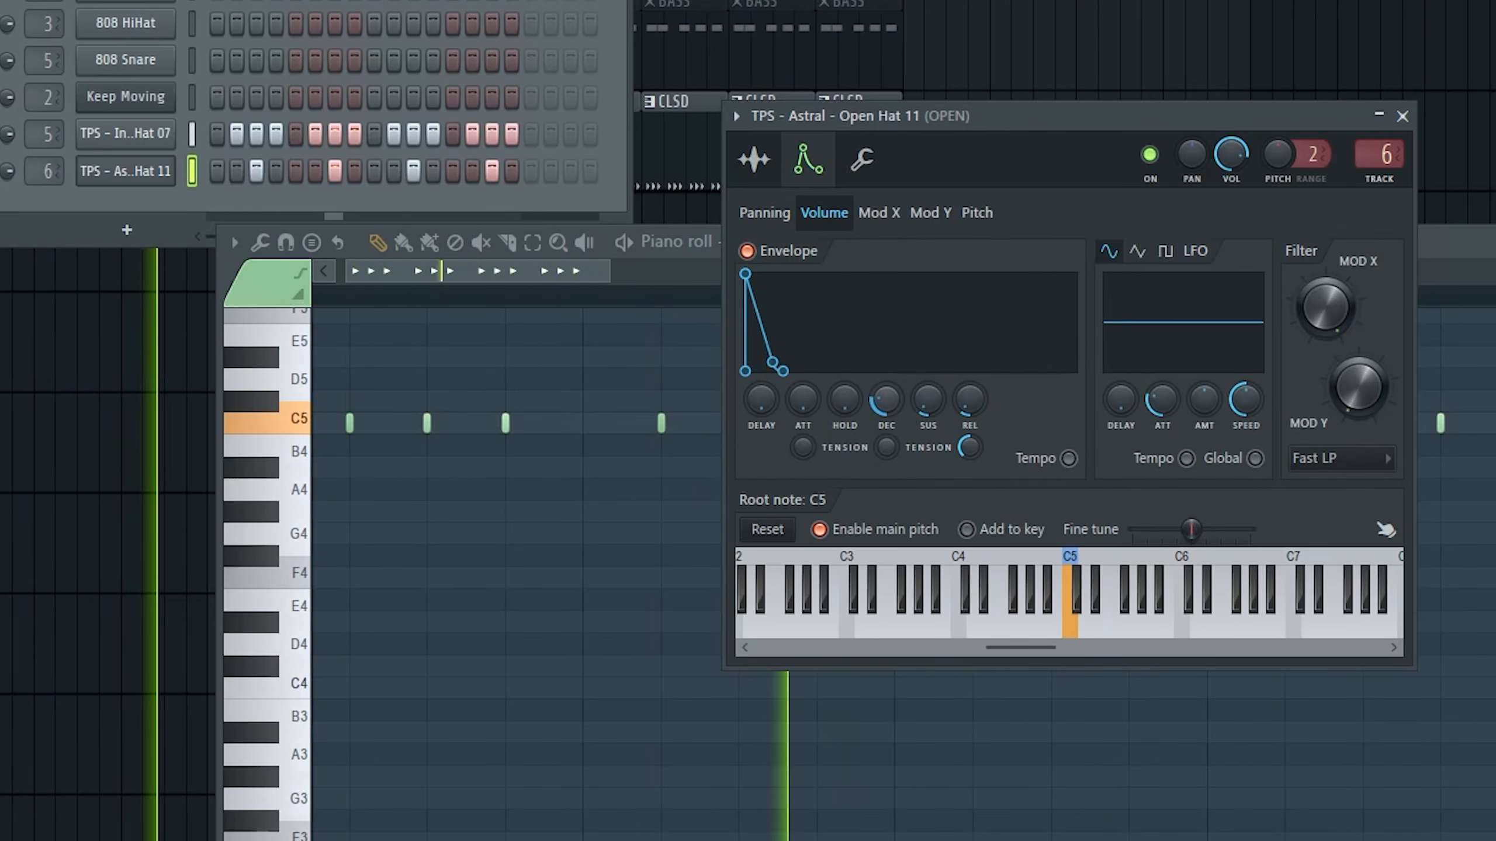
{"action": "mouse_move", "coordinate": [885, 413]}
{"action": "left_mouse_down"}
{"action": "mouse_move", "coordinate": [969, 413]}
{"action": "mouse_move", "coordinate": [970, 388]}
{"action": "mouse_move", "coordinate": [969, 430]}
{"action": "mouse_move", "coordinate": [887, 414]}
{"action": "left_mouse_up"}
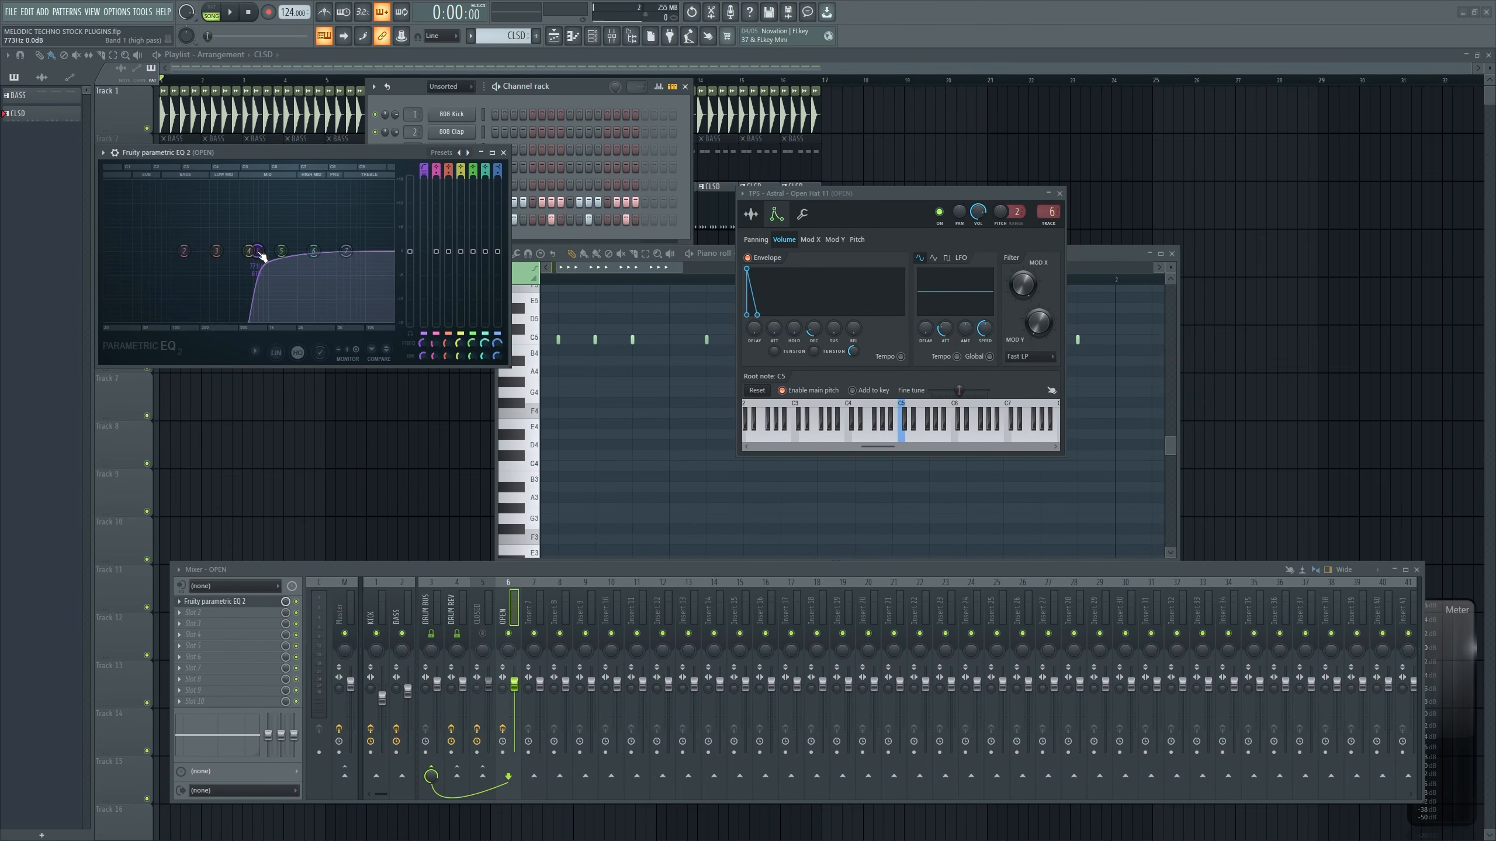
Audition and close the high-pass EQ on OPEN, and send OPEN to DRUM REV at a reduced level
{"action": "key", "text": "space"}
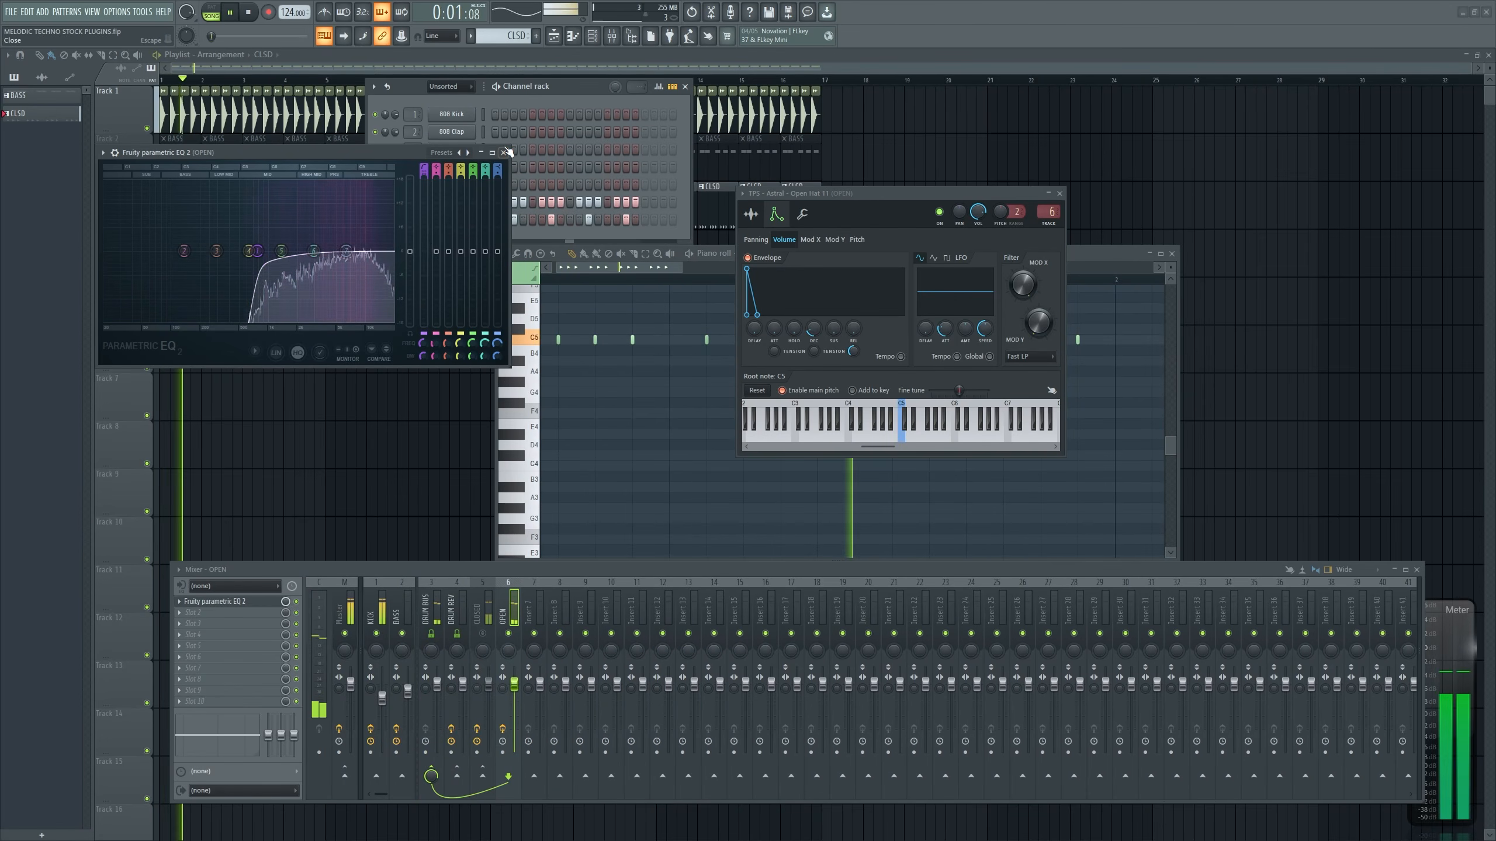
{"action": "left_click", "coordinate": [504, 152]}
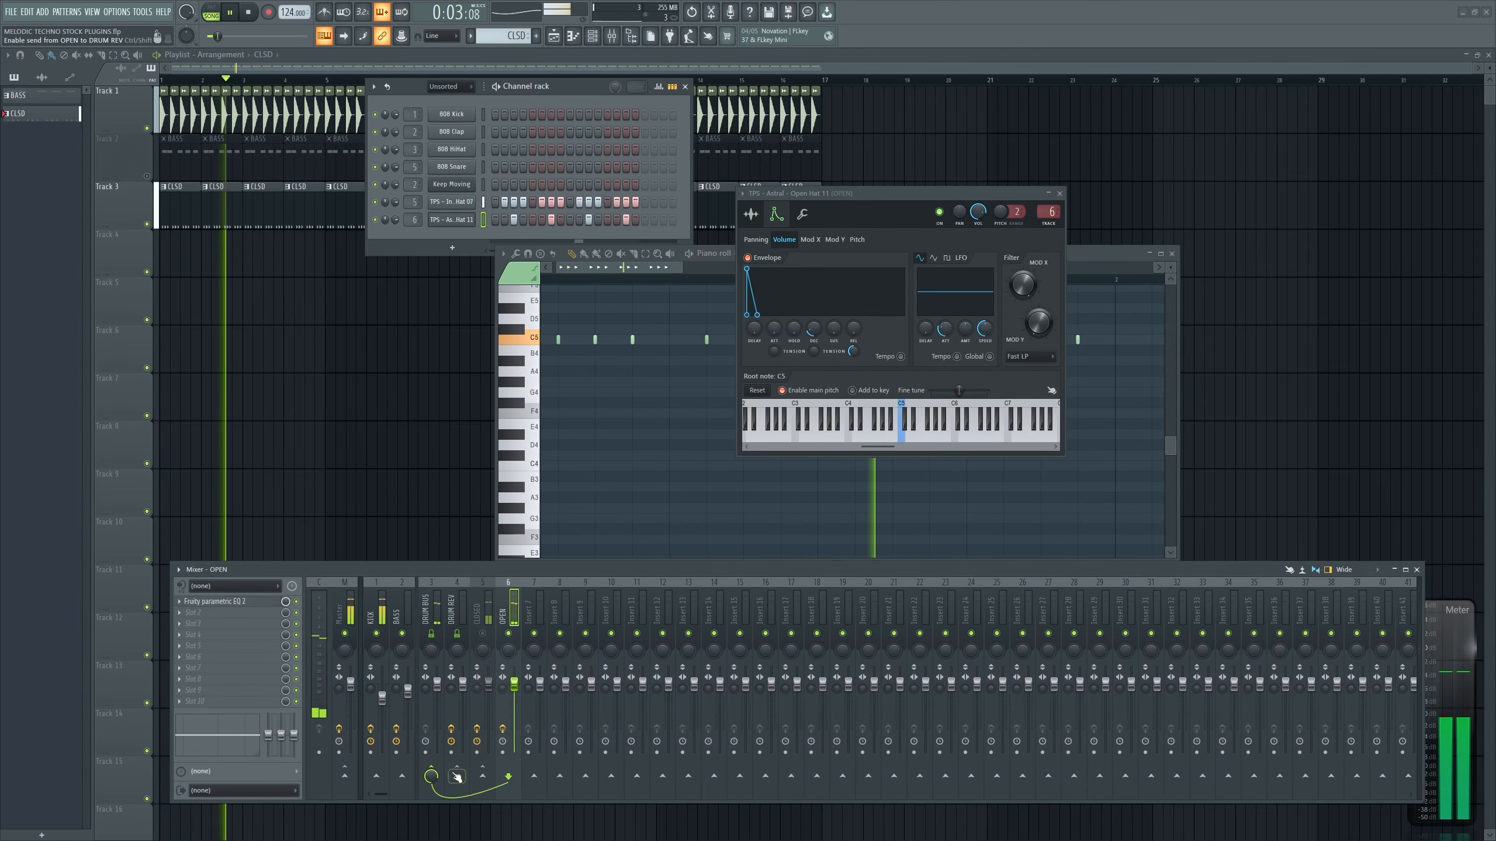
{"action": "key", "text": "space"}
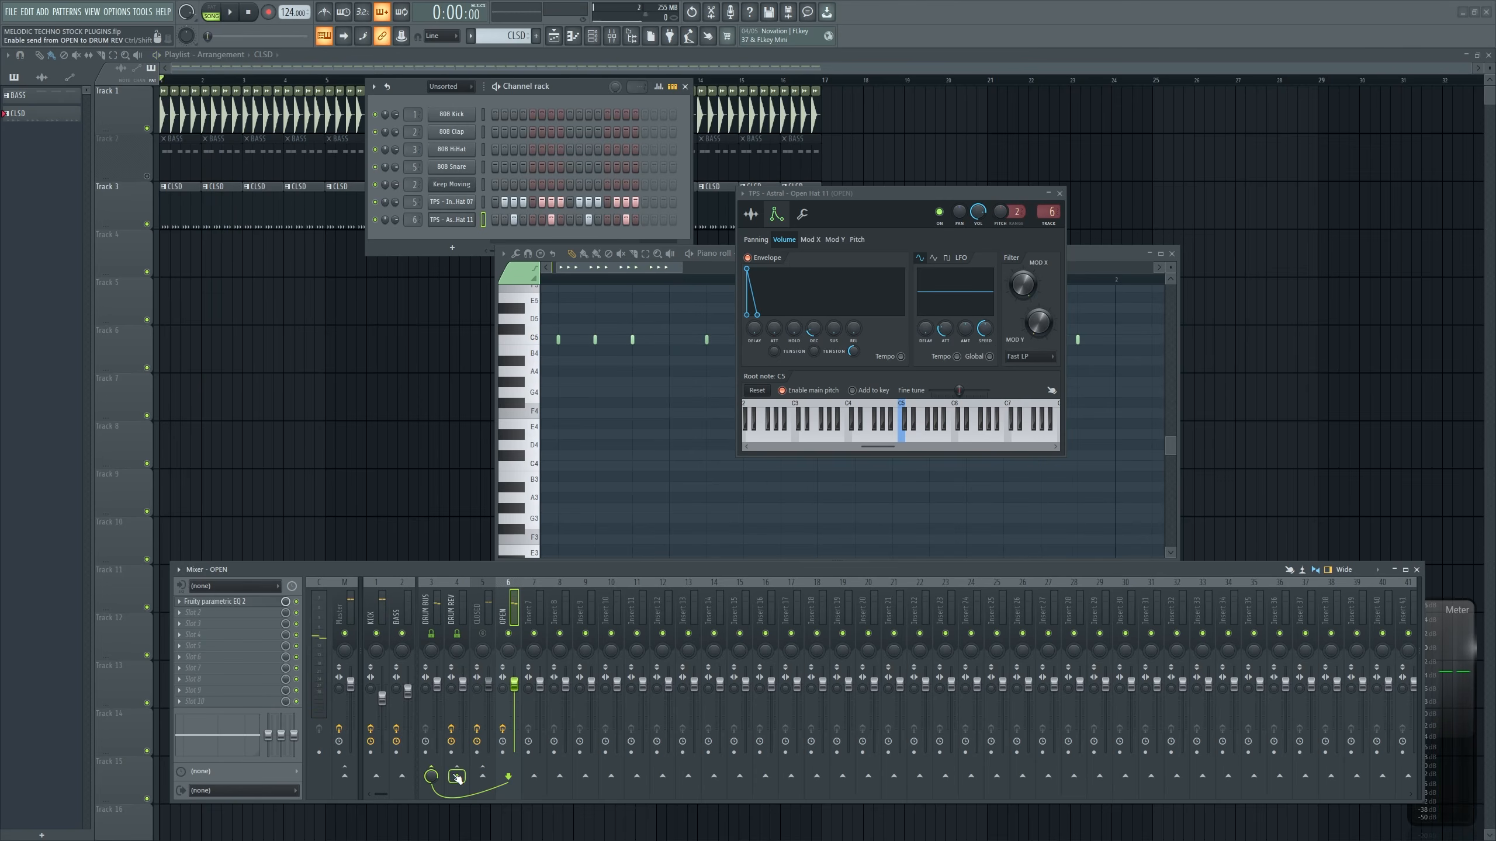
{"action": "left_click", "coordinate": [457, 777]}
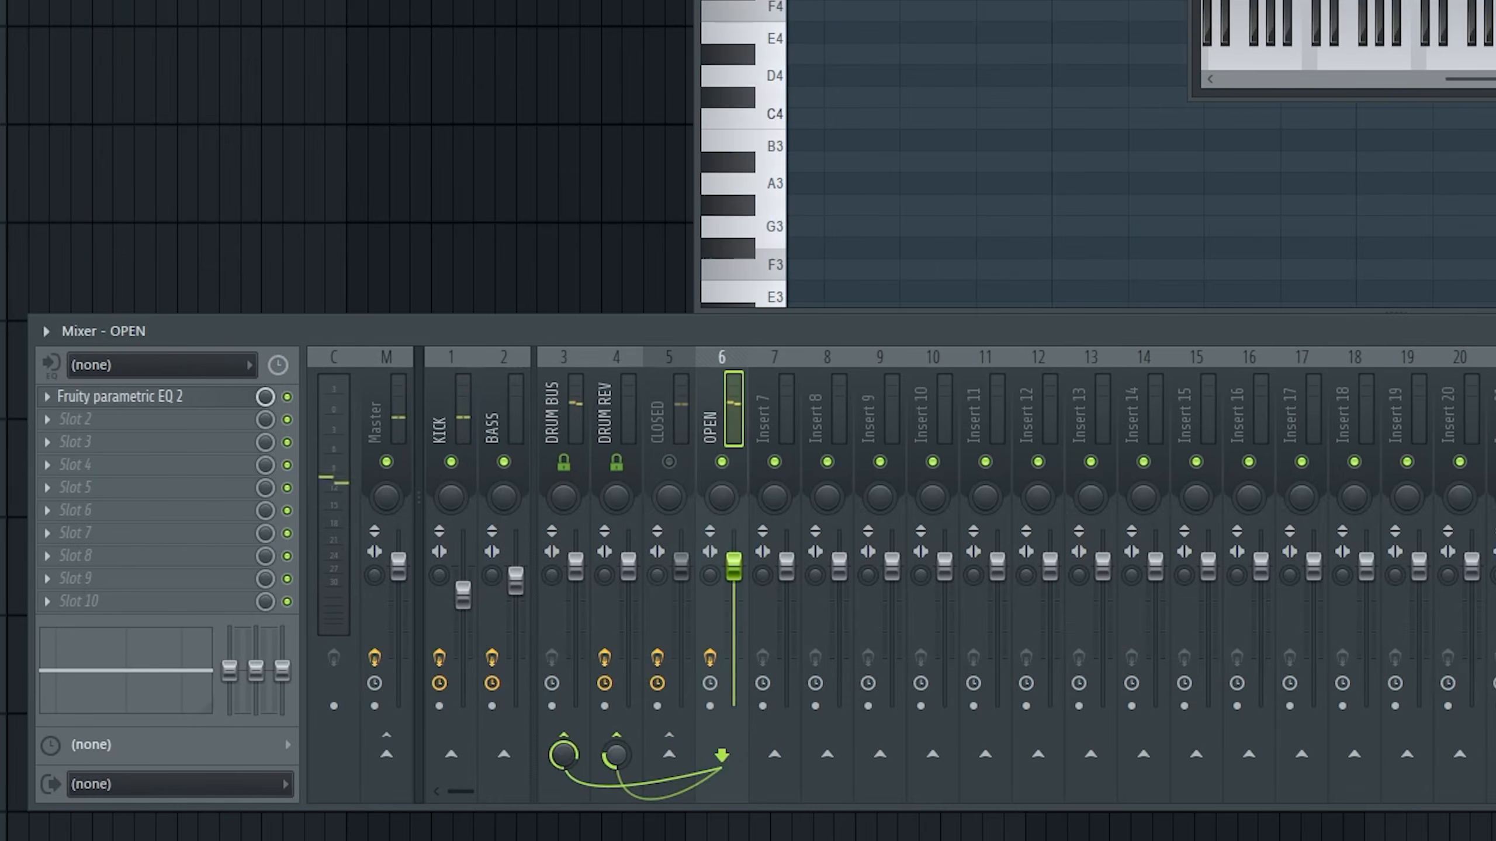
{"action": "key", "text": "space"}
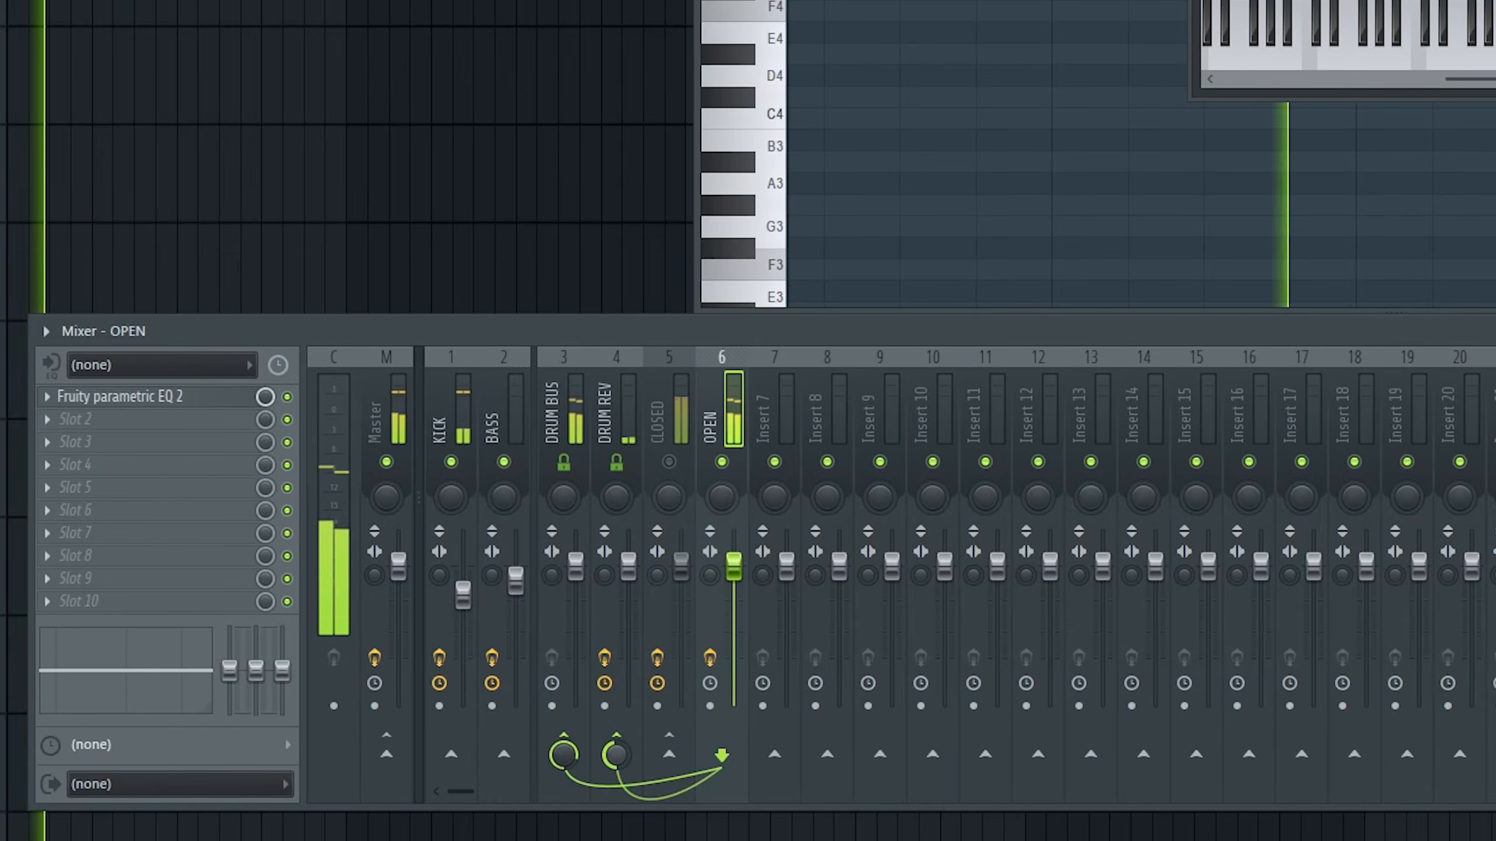
{"action": "left_click_drag", "start_coordinate": [613, 758], "coordinate": [613, 783]}
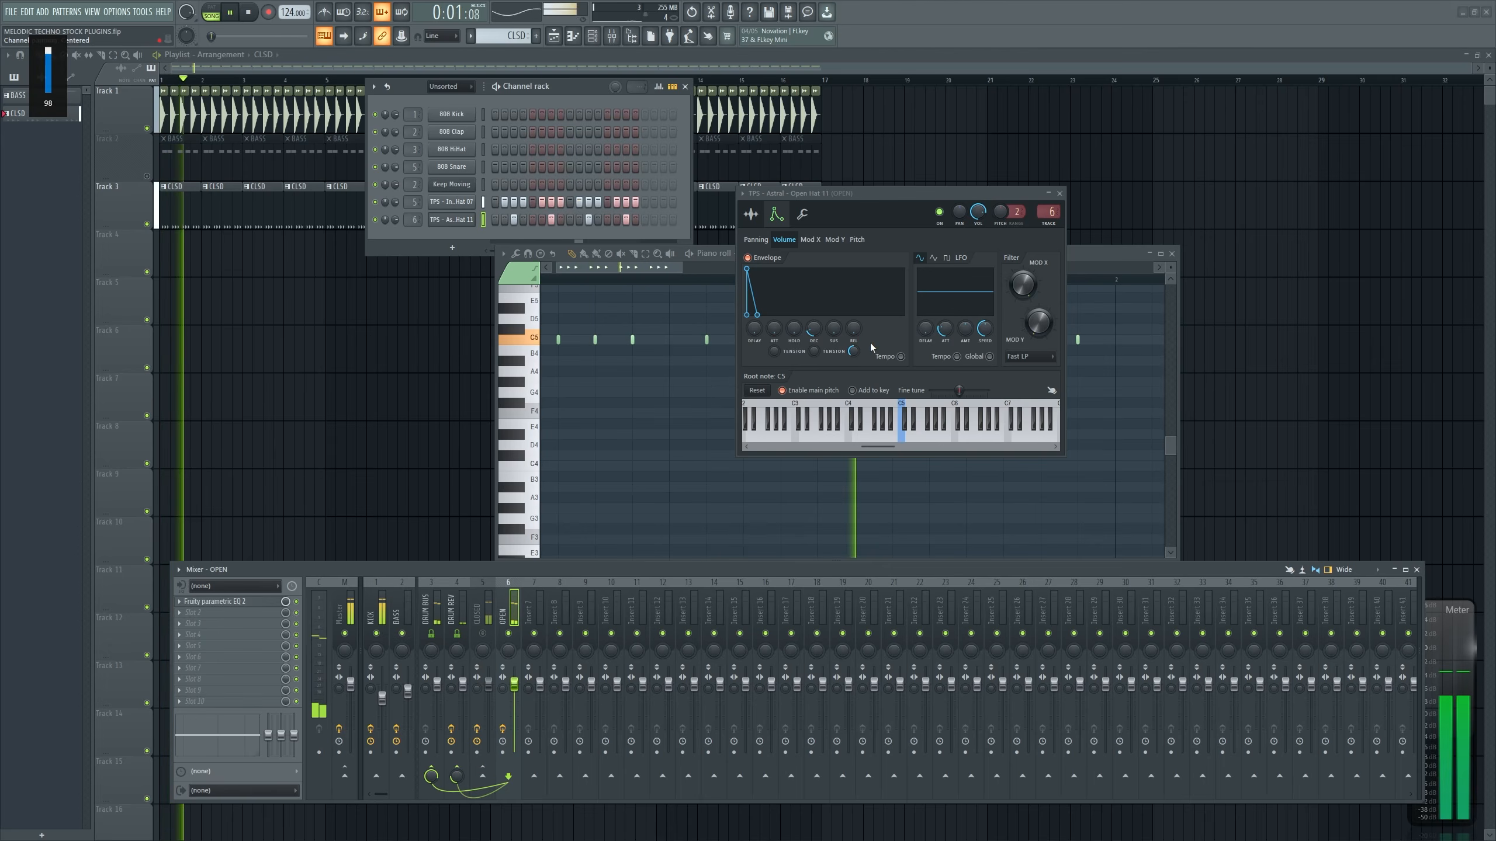
Unmute the CLOSED track and slightly lower the OPEN track's volume to balance the hats
{"action": "left_click", "coordinate": [483, 633]}
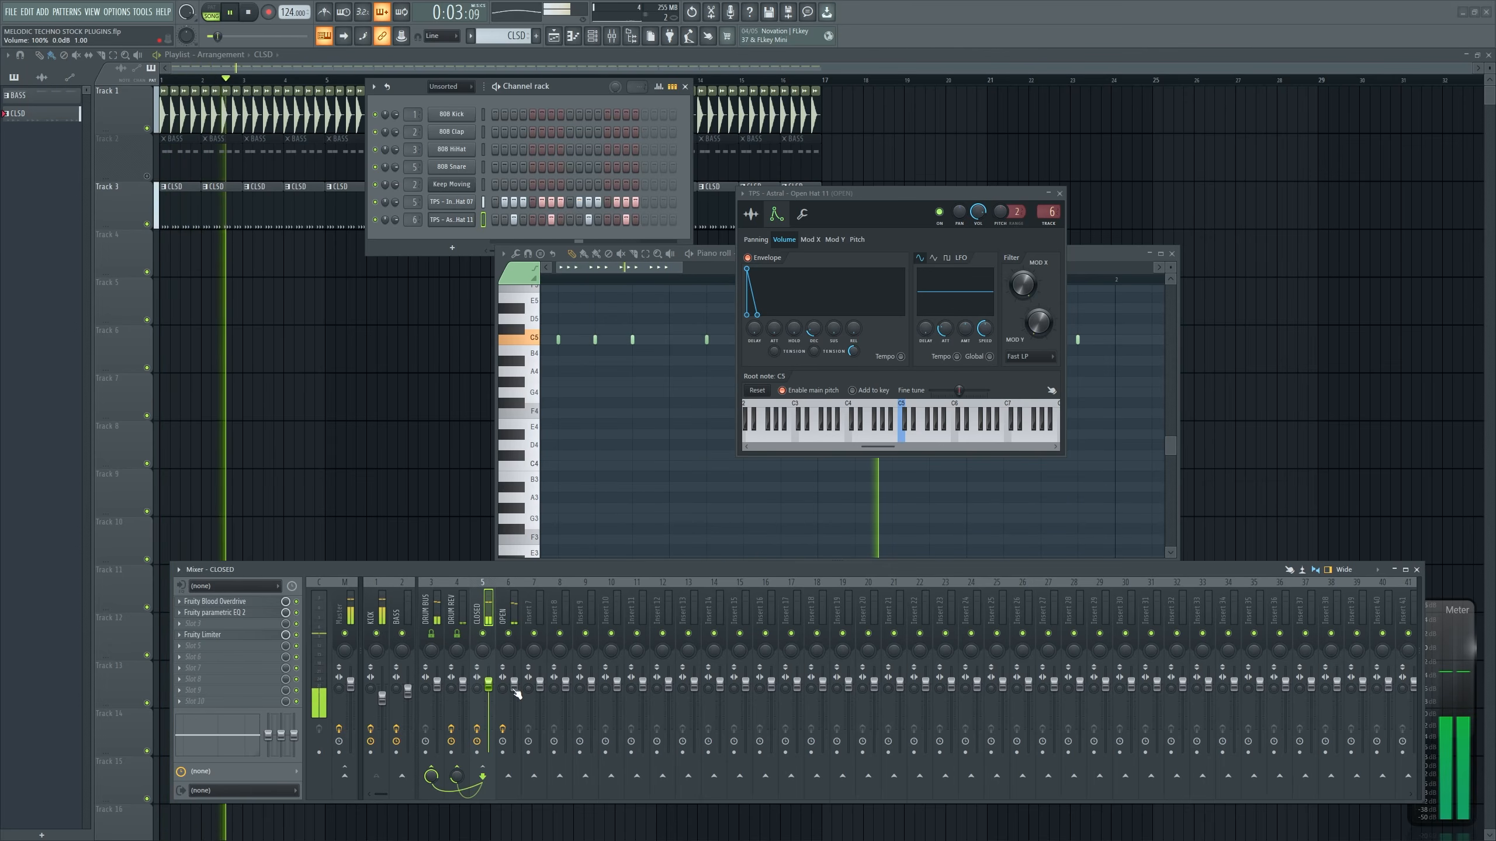
{"action": "left_click_drag", "start_coordinate": [514, 684], "coordinate": [515, 689]}
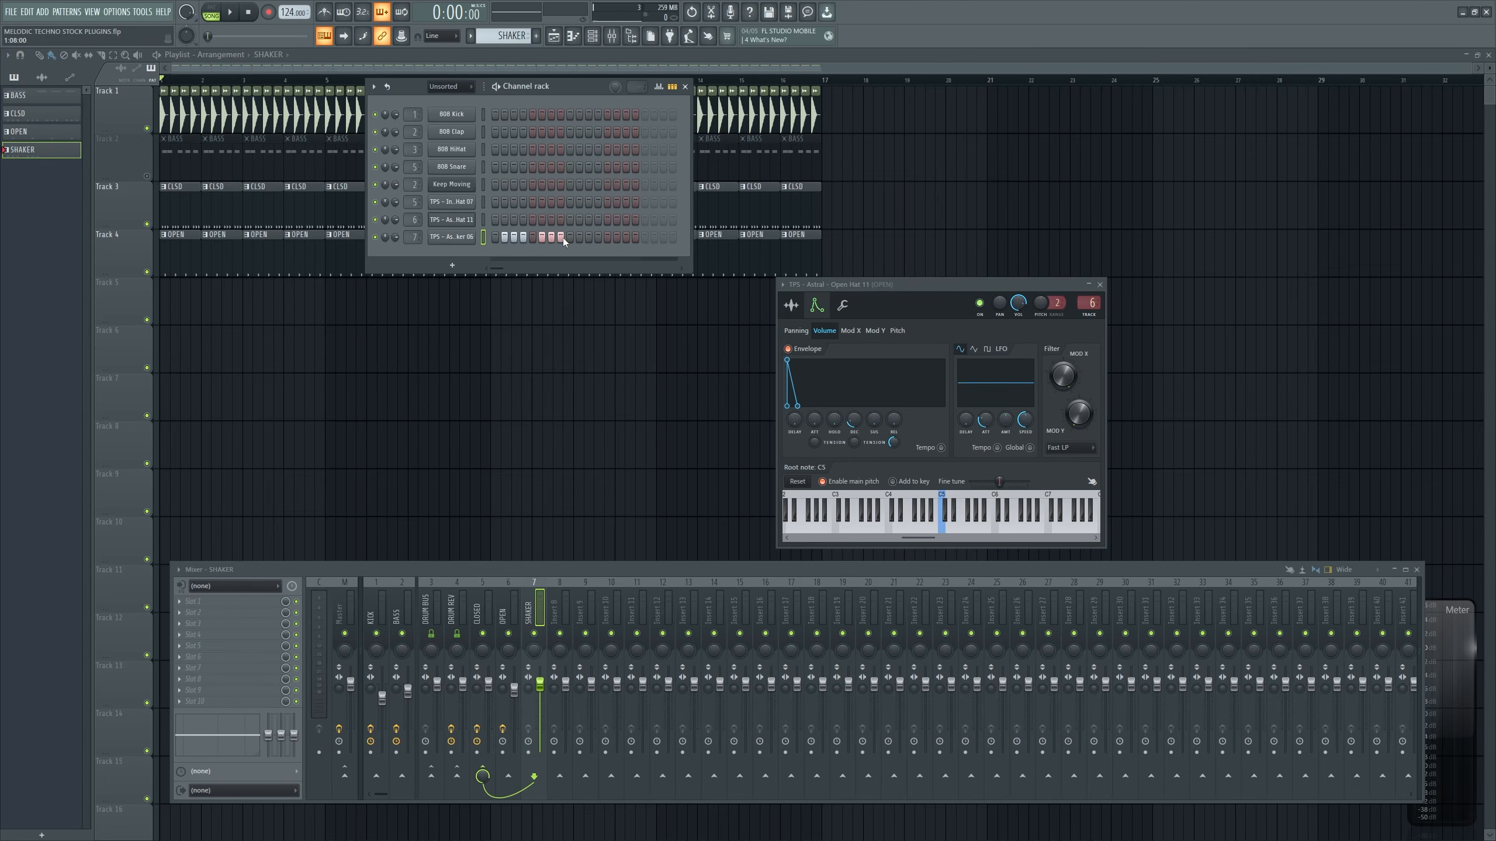
Complete the Shaker 06 pattern with hits on the last three steps of every beat and audition it with its sampler settings open
{"action": "left_click_drag", "start_coordinate": [616, 241], "coordinate": [633, 240]}
{"action": "key", "text": "space"}
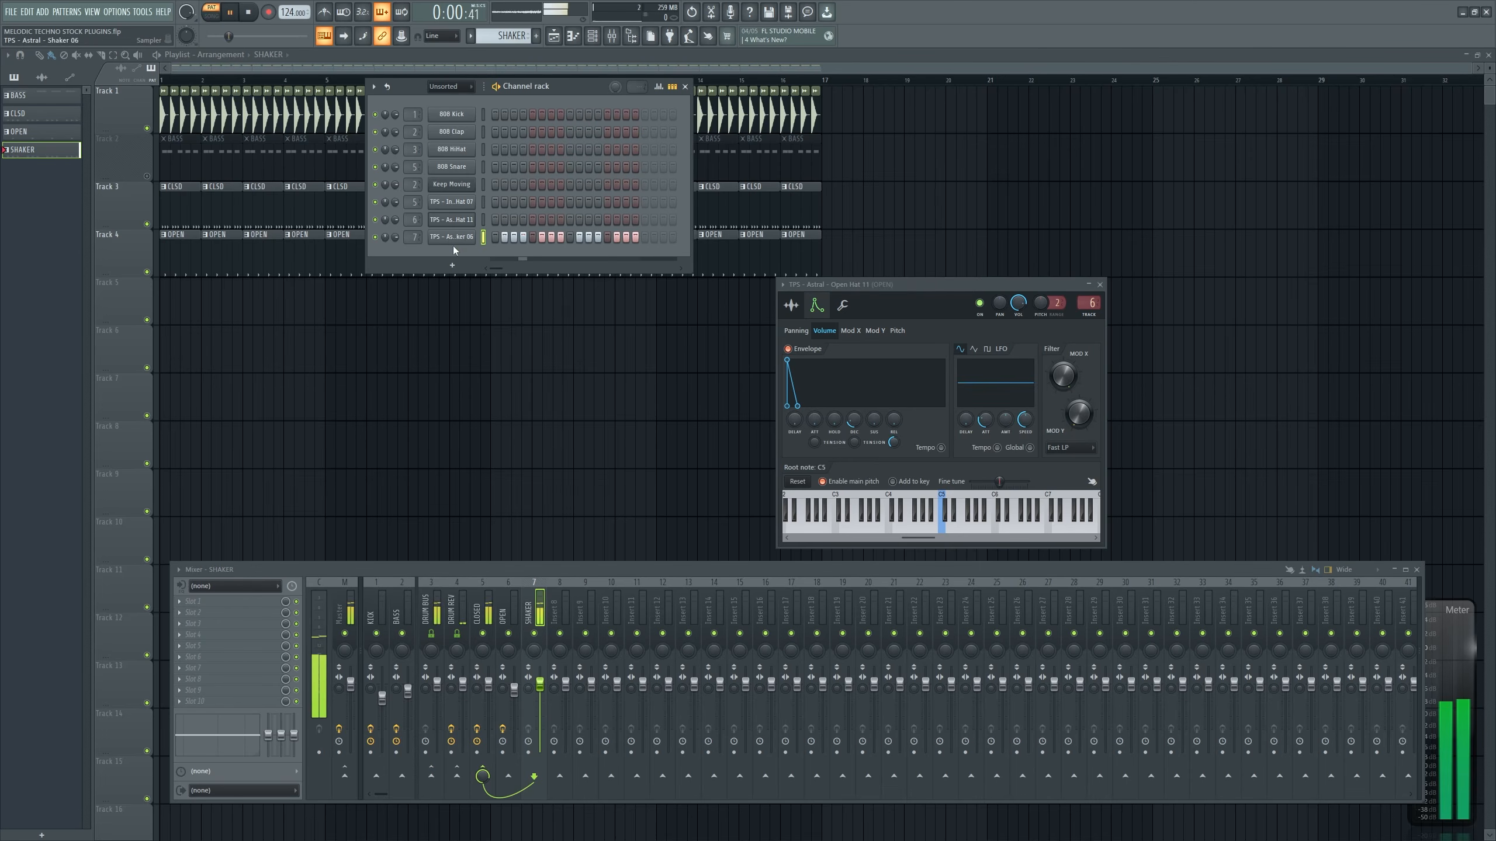
{"action": "left_click", "coordinate": [463, 241]}
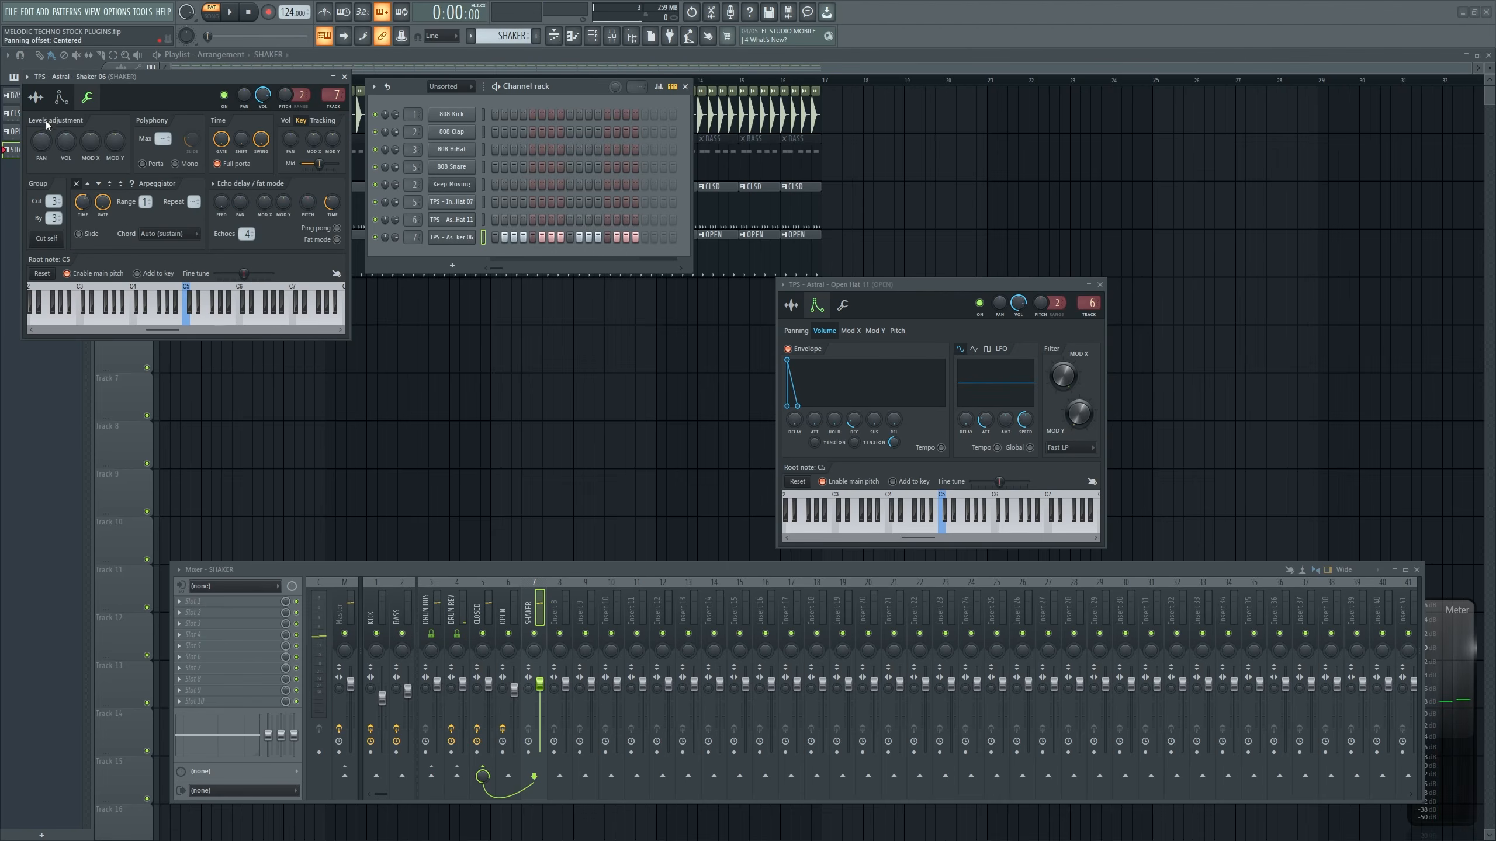
{"action": "left_click_drag", "start_coordinate": [50, 104], "coordinate": [97, 192]}
{"action": "key", "text": "space"}
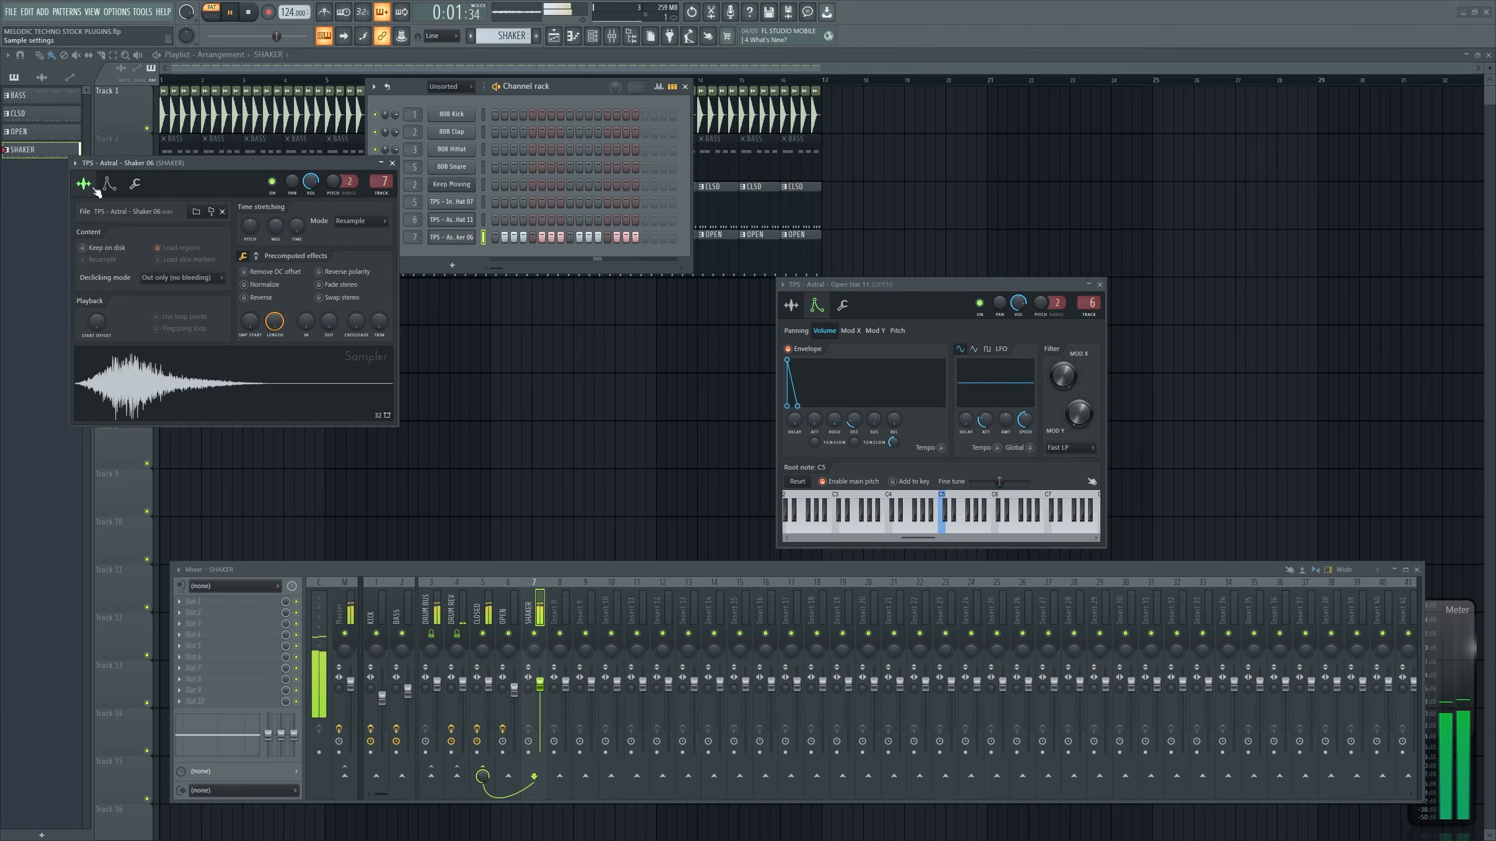
Vary the Shaker 06 note velocities in the piano roll, accenting the middle hit of each three-note group
{"action": "left_click_drag", "start_coordinate": [765, 253], "coordinate": [361, 234]}
{"action": "scroll", "coordinate": [314, 364], "scroll_direction": "down", "scroll_amount": 2}
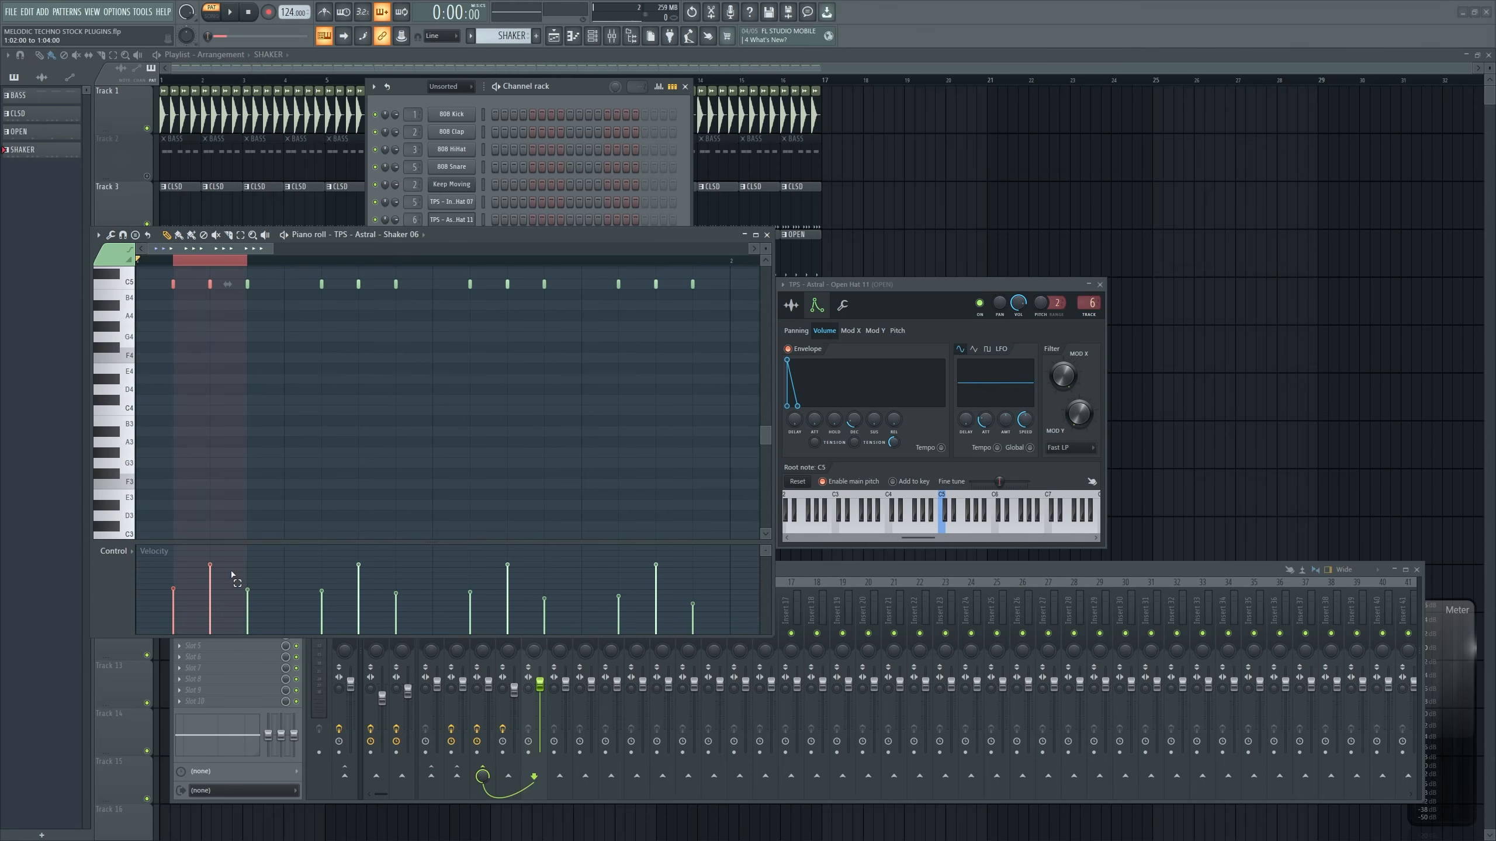
{"action": "left_click", "coordinate": [177, 263]}
{"action": "key", "text": "space"}
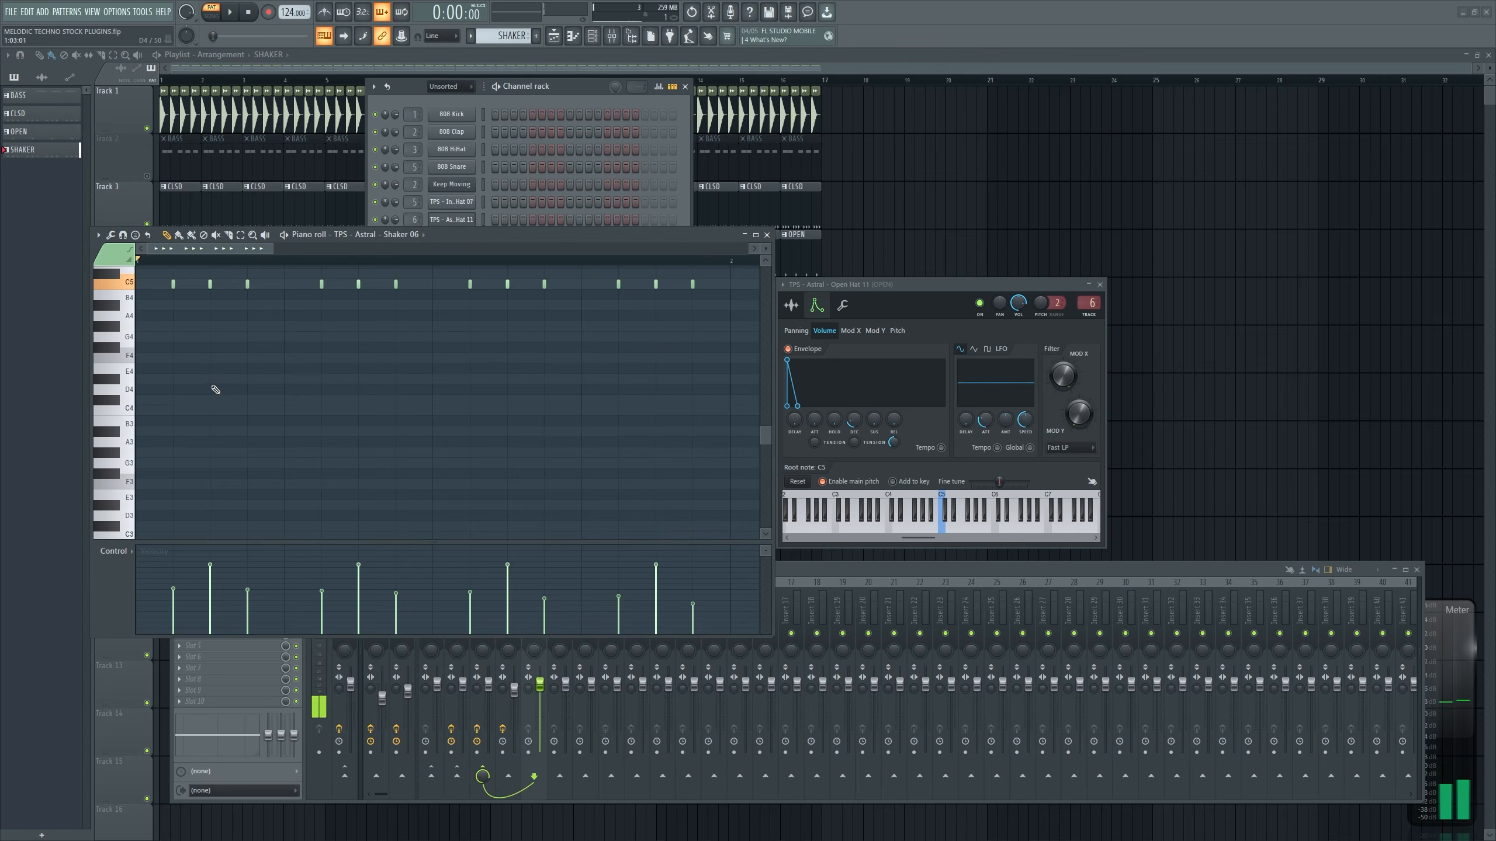
{"action": "scroll", "coordinate": [176, 471], "scroll_direction": "up", "scroll_amount": 2}
{"action": "key", "text": "space"}
Pan the Shaker 06 notes alternately to opposite sides during playback and close the piano roll
{"action": "left_click", "coordinate": [119, 552]}
{"action": "left_click", "coordinate": [125, 574]}
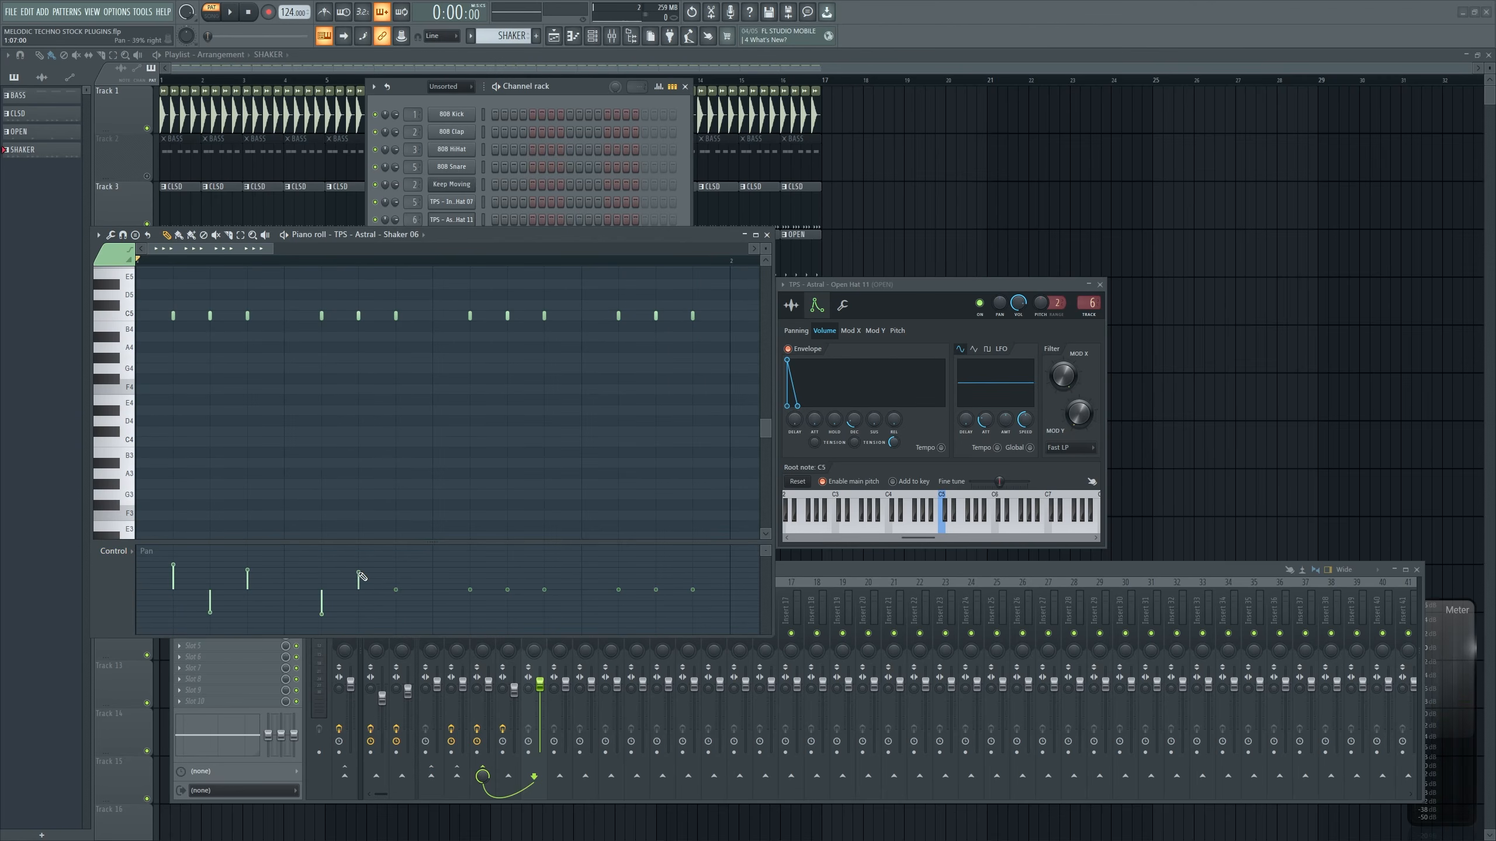
{"action": "left_click", "coordinate": [395, 615]}
{"action": "key", "text": "space"}
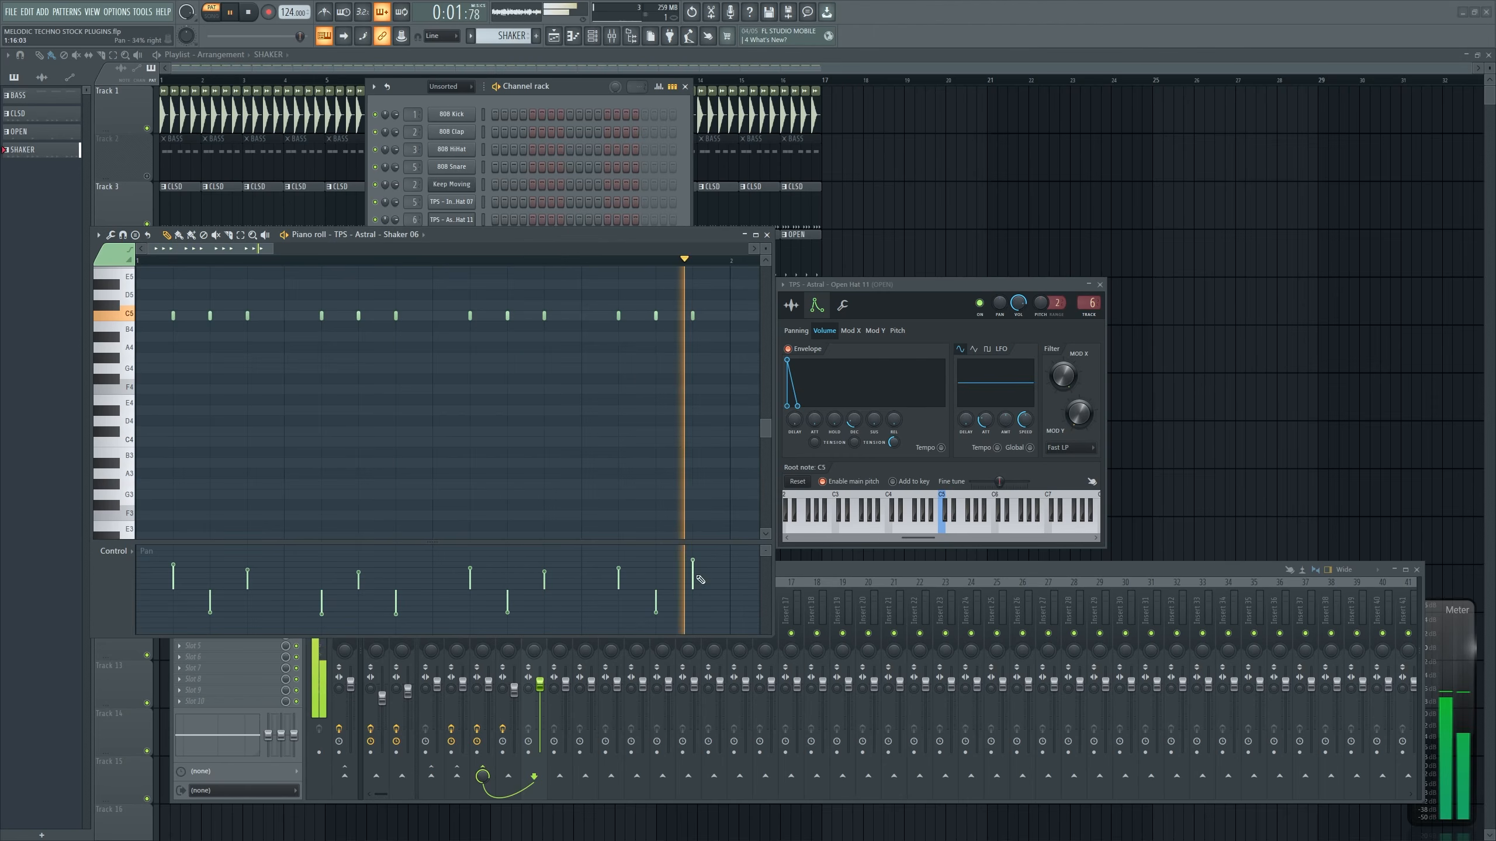
{"action": "left_click", "coordinate": [693, 571]}
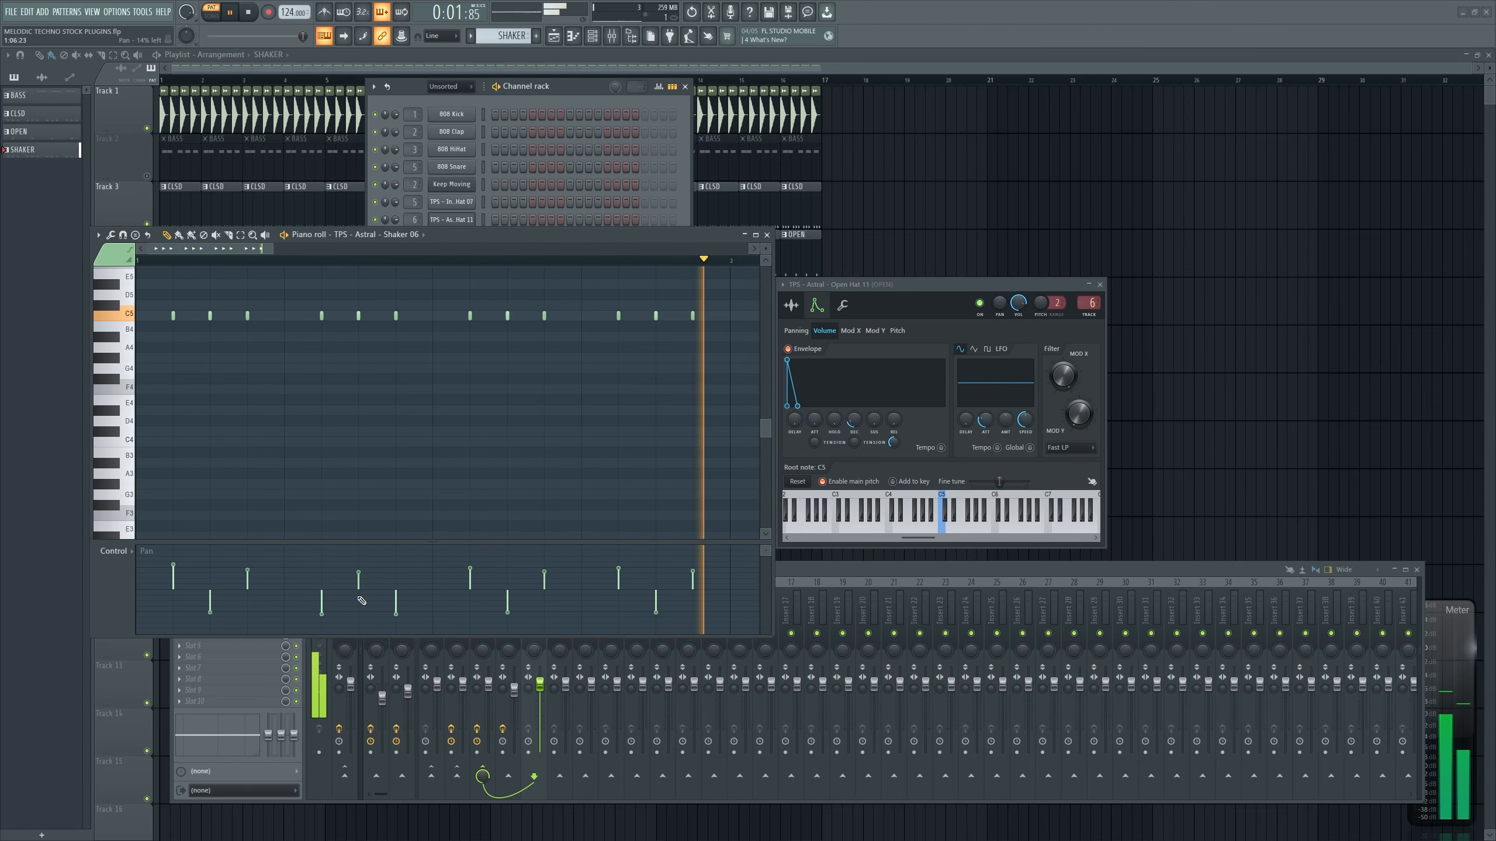
{"action": "left_click", "coordinate": [766, 235]}
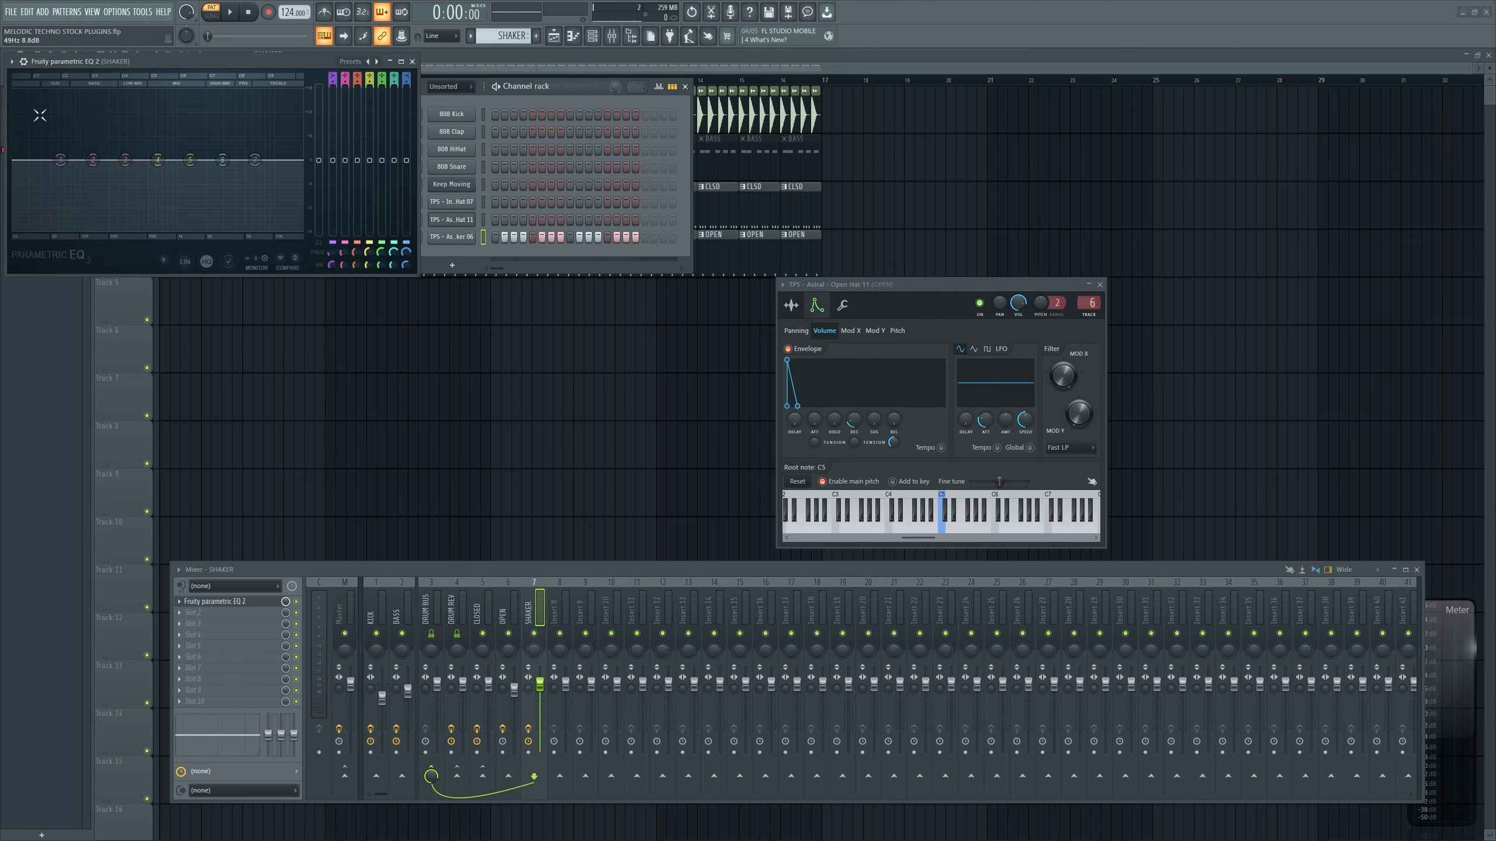
Load the LOWCUT preset in the SHAKER track's Fruity Parametric EQ 2 and raise its high-pass cutoff to about 1671 Hz
{"action": "left_click", "coordinate": [11, 62]}
{"action": "mouse_move", "coordinate": [88, 108]}
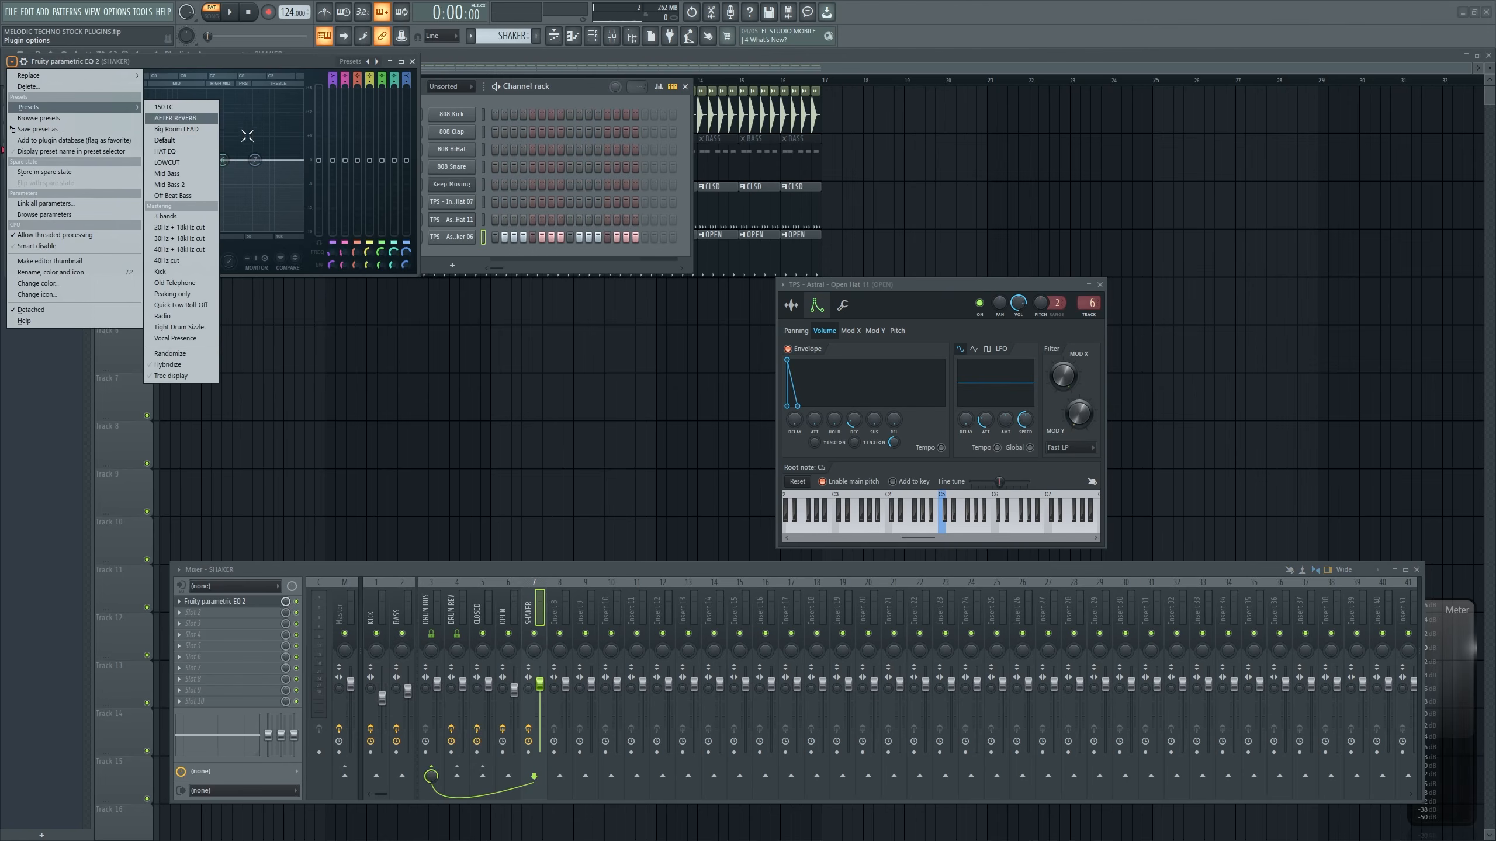
{"action": "left_click", "coordinate": [178, 163]}
{"action": "key", "text": "space"}
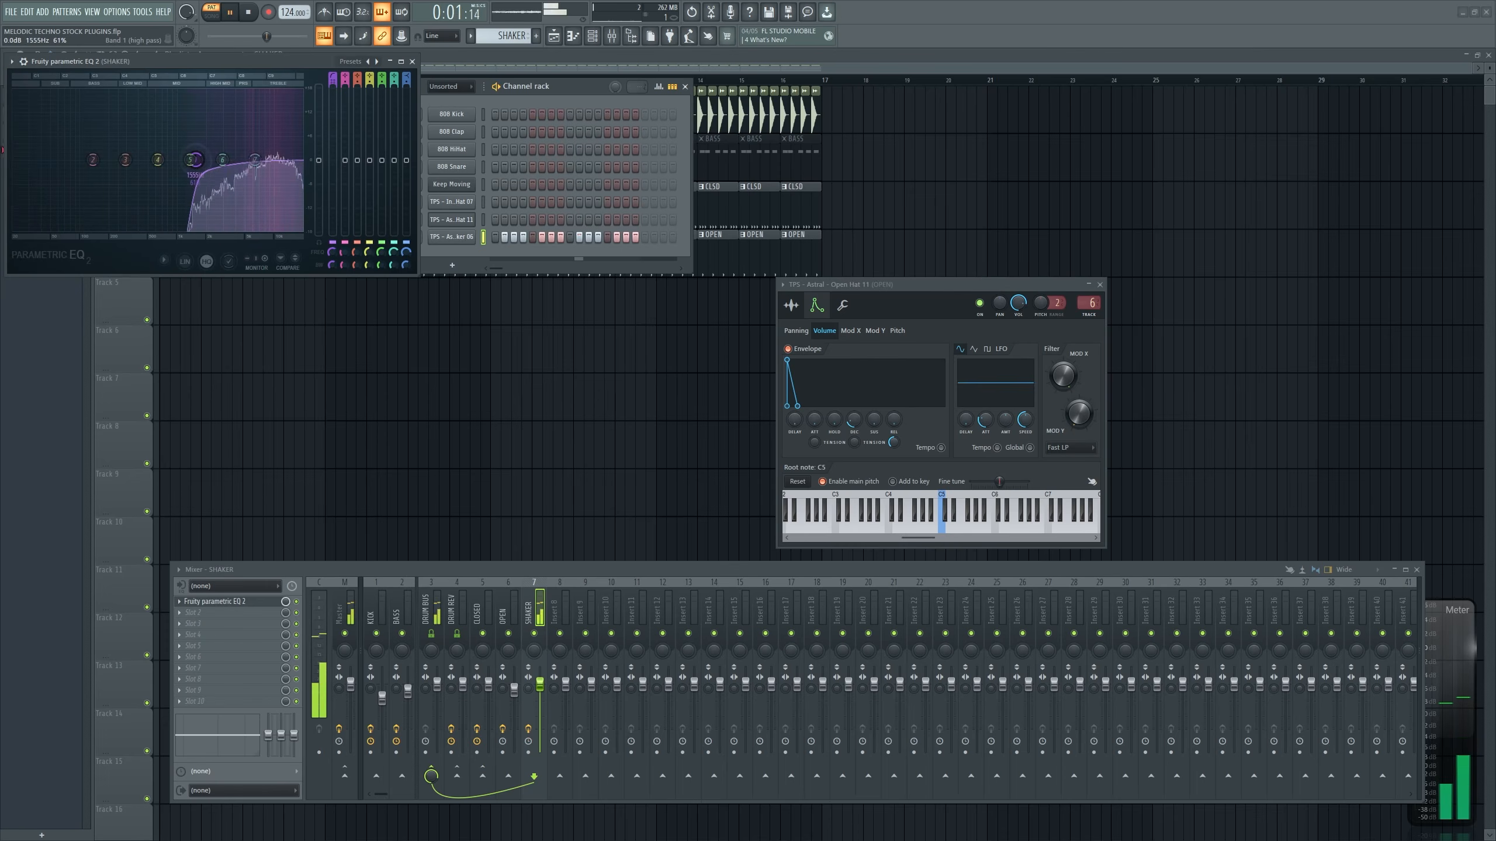
{"action": "left_click_drag", "start_coordinate": [195, 159], "coordinate": [199, 160]}
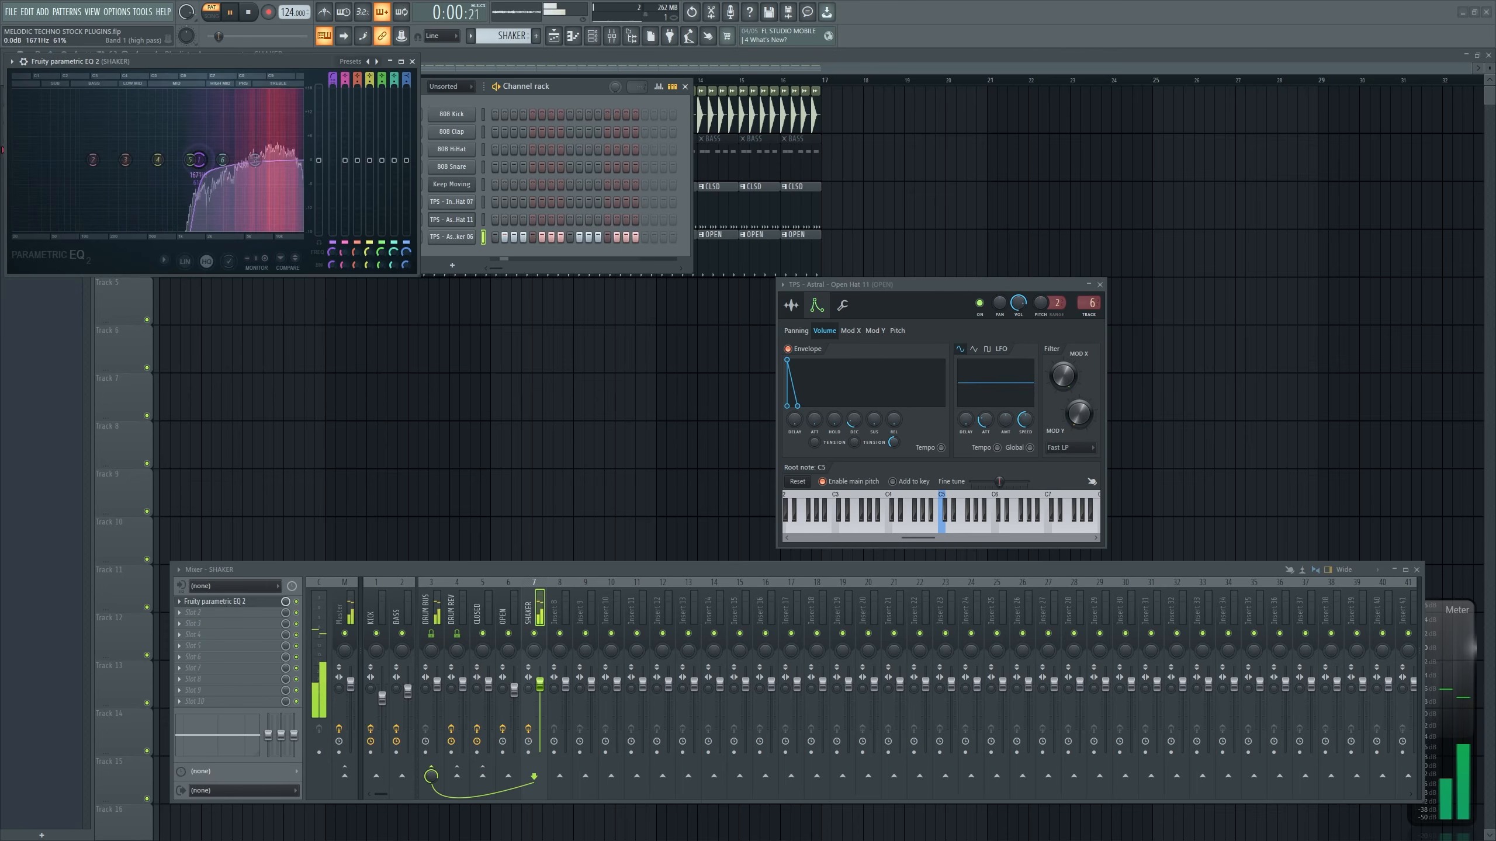
{"action": "left_click", "coordinate": [411, 62]}
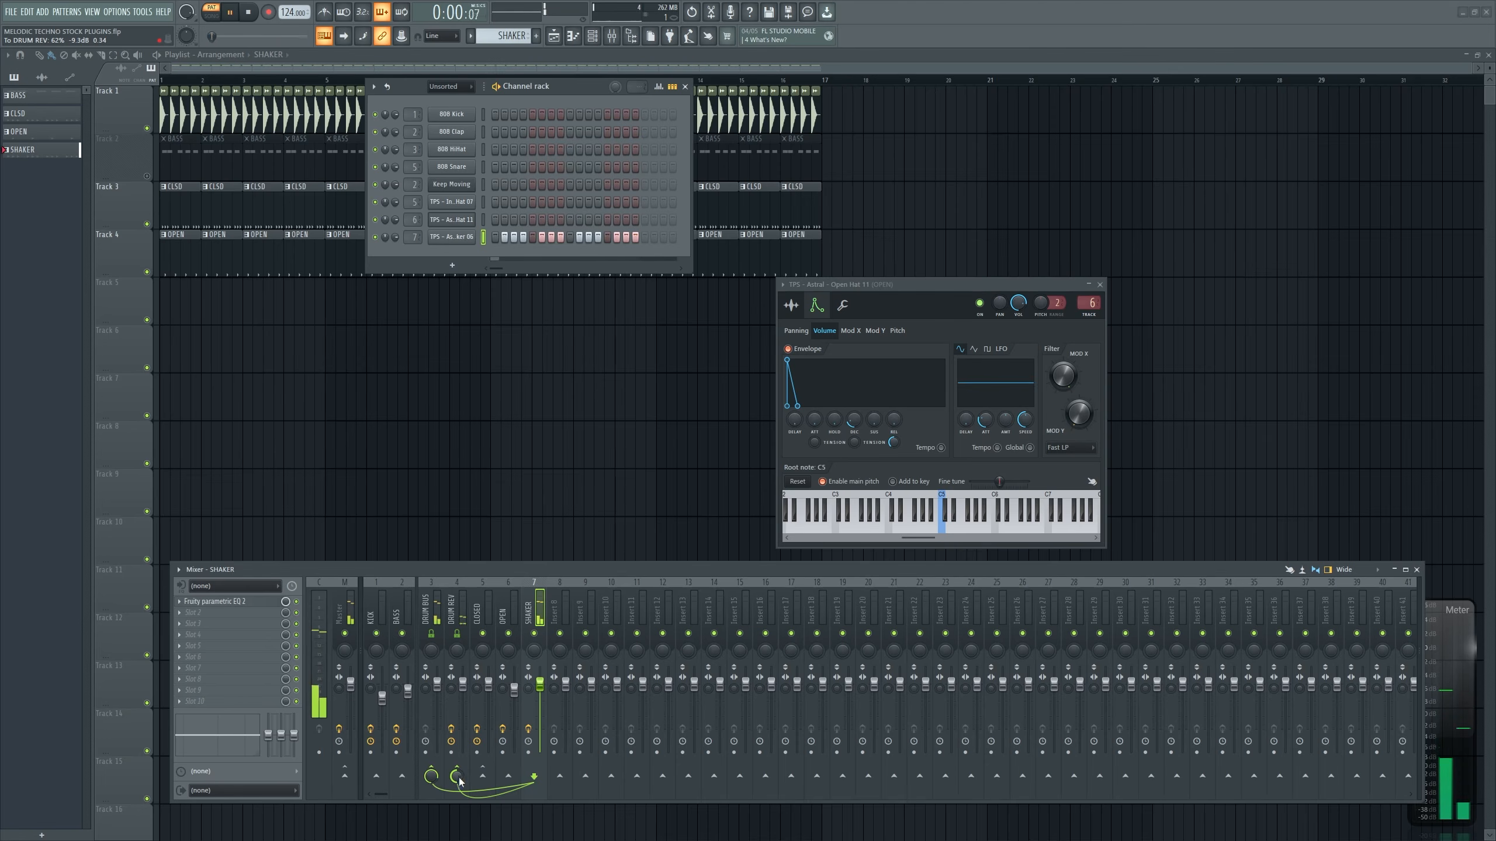
Send SHAKER to DRUM REV, lower the SHAKER track's volume and stop playback
{"action": "left_click_drag", "start_coordinate": [540, 685], "coordinate": [540, 697]}
{"action": "key", "text": "space"}
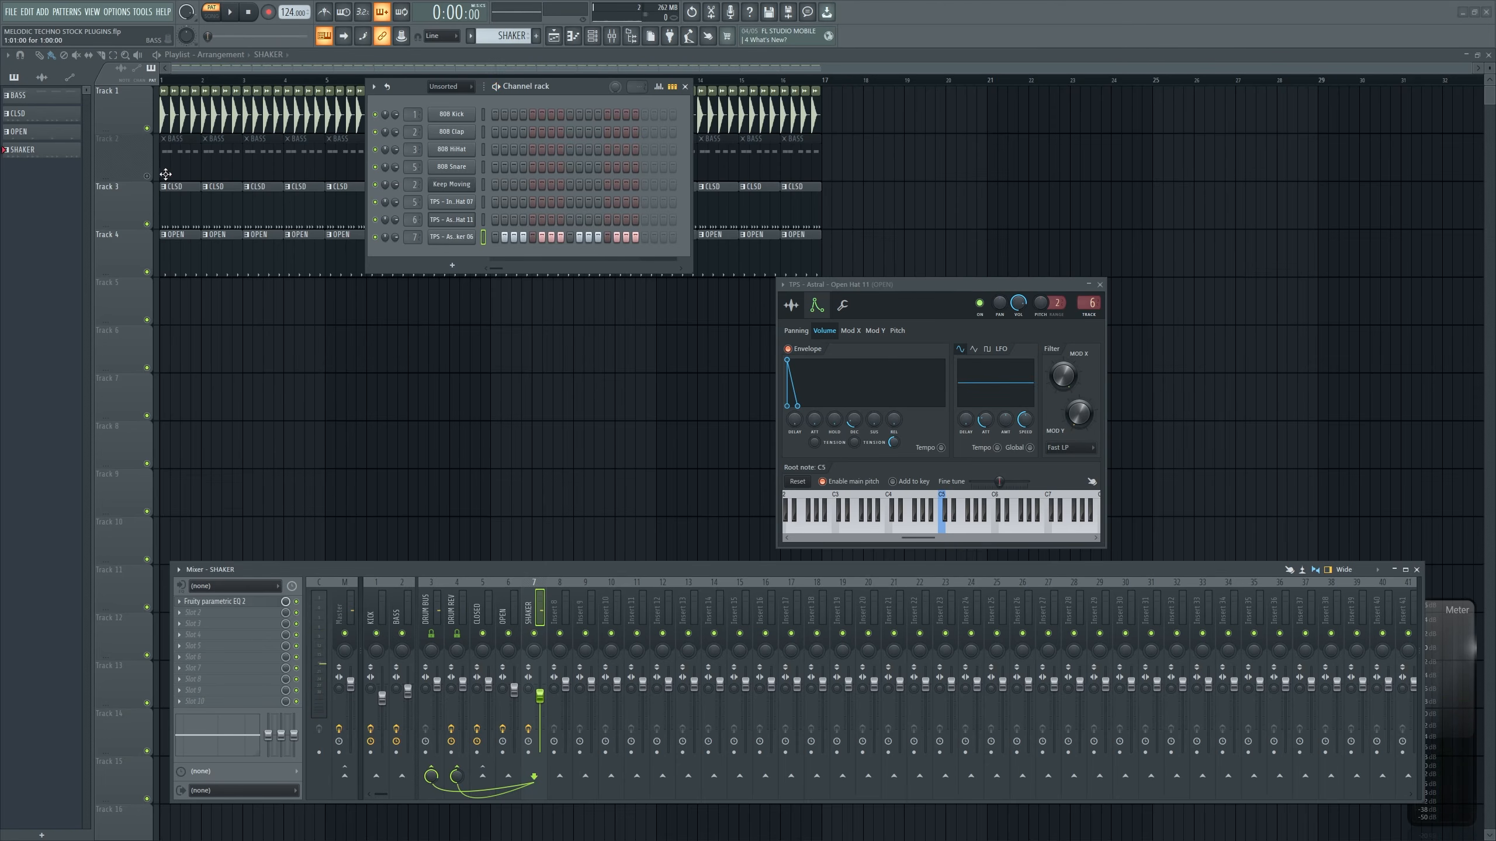
Fill Track 5 with consecutive SHAKER pattern clips until they reach the end of bar 16, playing the arrangement while placing them
{"action": "key", "text": "F6"}
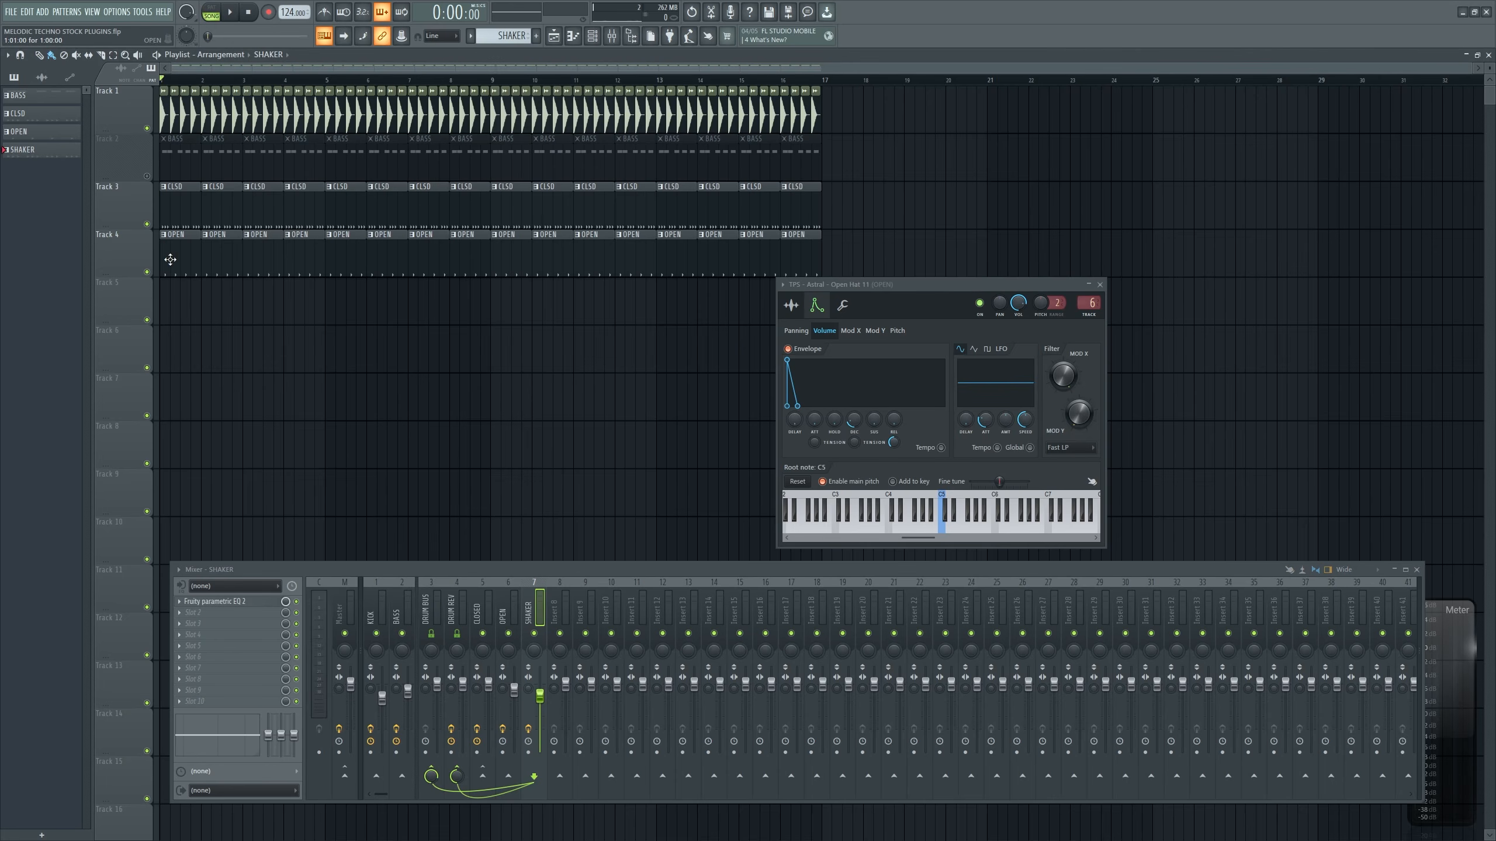
{"action": "left_click", "coordinate": [212, 305]}
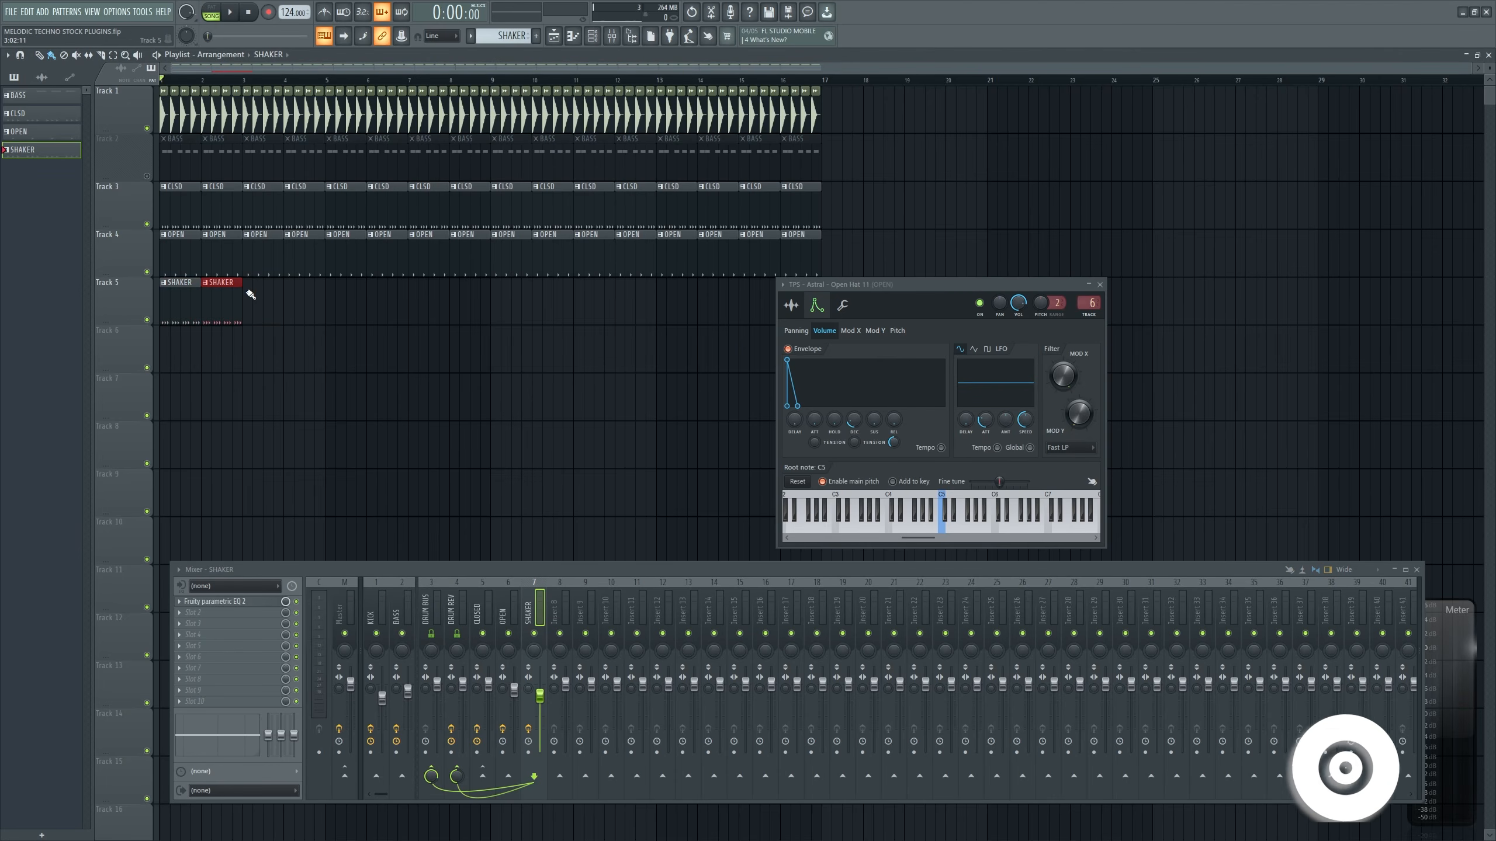
{"action": "key", "text": "space"}
{"action": "left_click", "coordinate": [246, 304]}
{"action": "left_click_drag", "start_coordinate": [312, 305], "coordinate": [293, 304]}
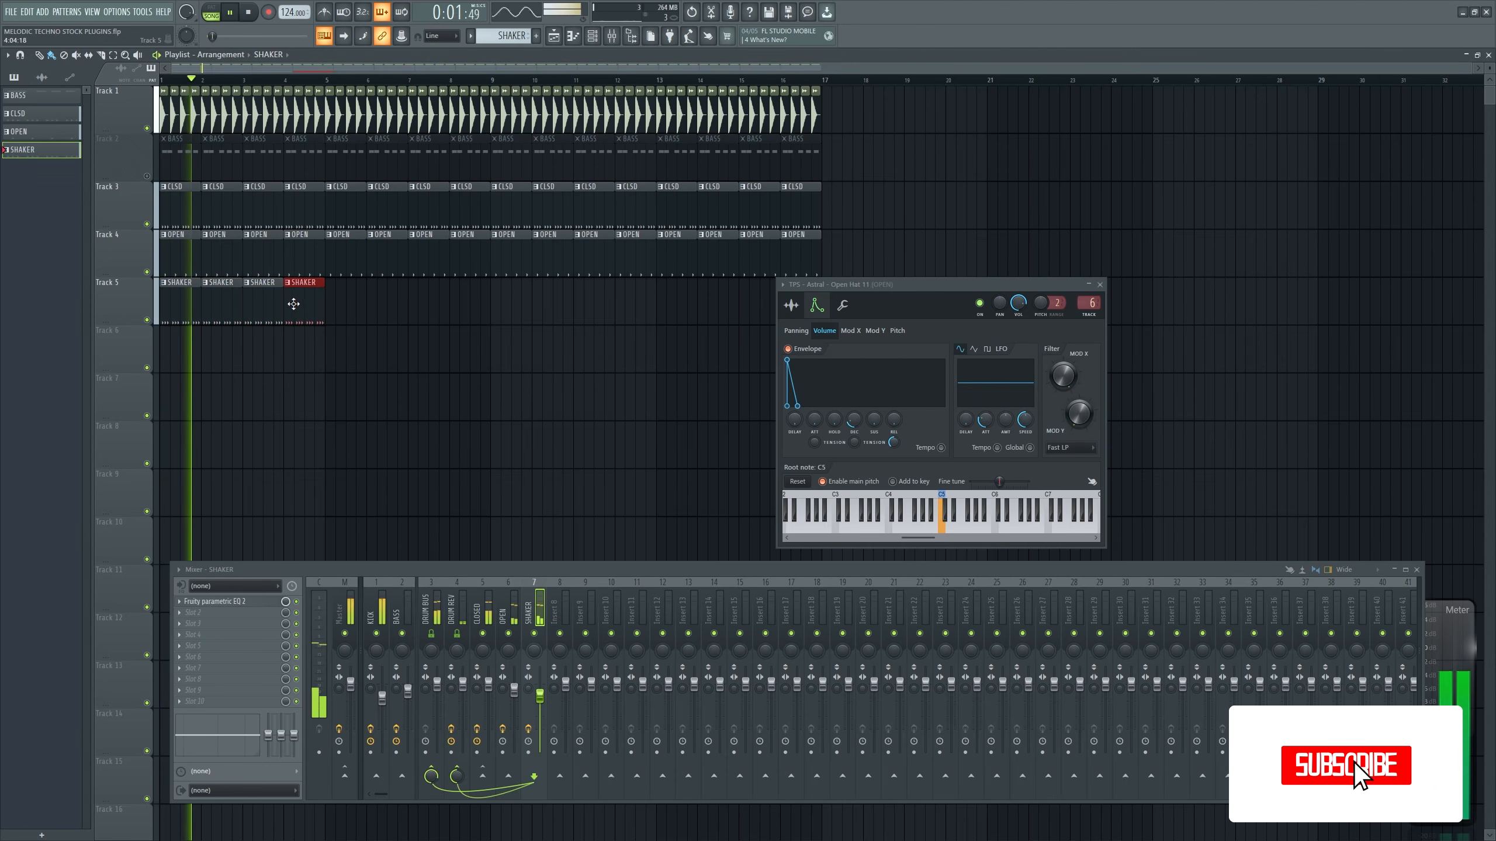
{"action": "left_click", "coordinate": [329, 303]}
{"action": "left_click_drag", "start_coordinate": [397, 303], "coordinate": [194, 304]}
{"action": "left_click_drag", "start_coordinate": [195, 305], "coordinate": [396, 305]}
{"action": "left_click_drag", "start_coordinate": [395, 305], "coordinate": [594, 304]}
{"action": "left_click_drag", "start_coordinate": [864, 291], "coordinate": [878, 366]}
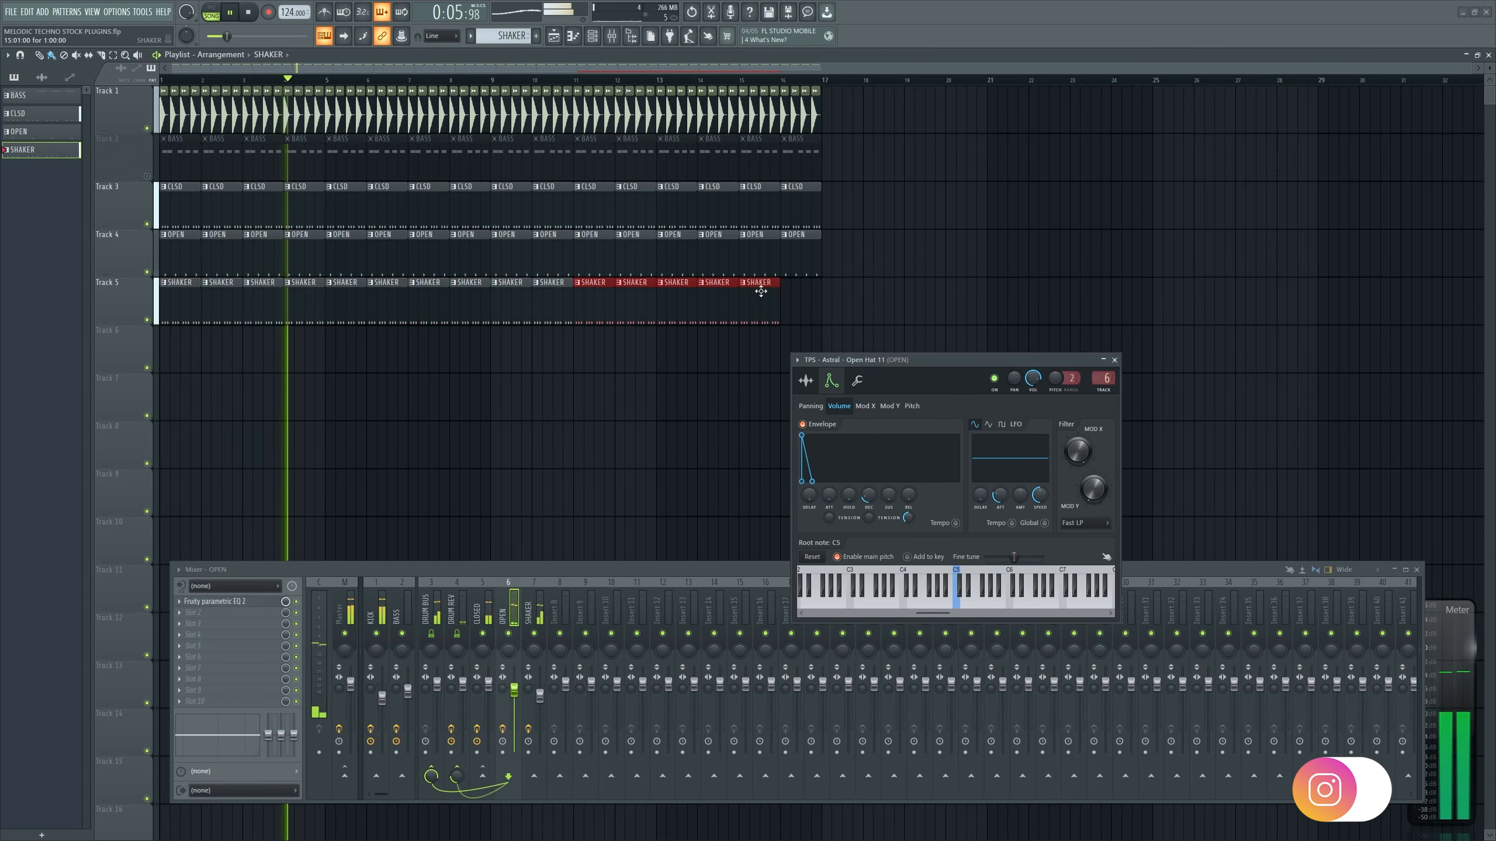
{"action": "left_click", "coordinate": [795, 304]}
Lower the SHAKER mixer track's volume against the full loop and stop playback
{"action": "left_click_drag", "start_coordinate": [538, 695], "coordinate": [539, 751]}
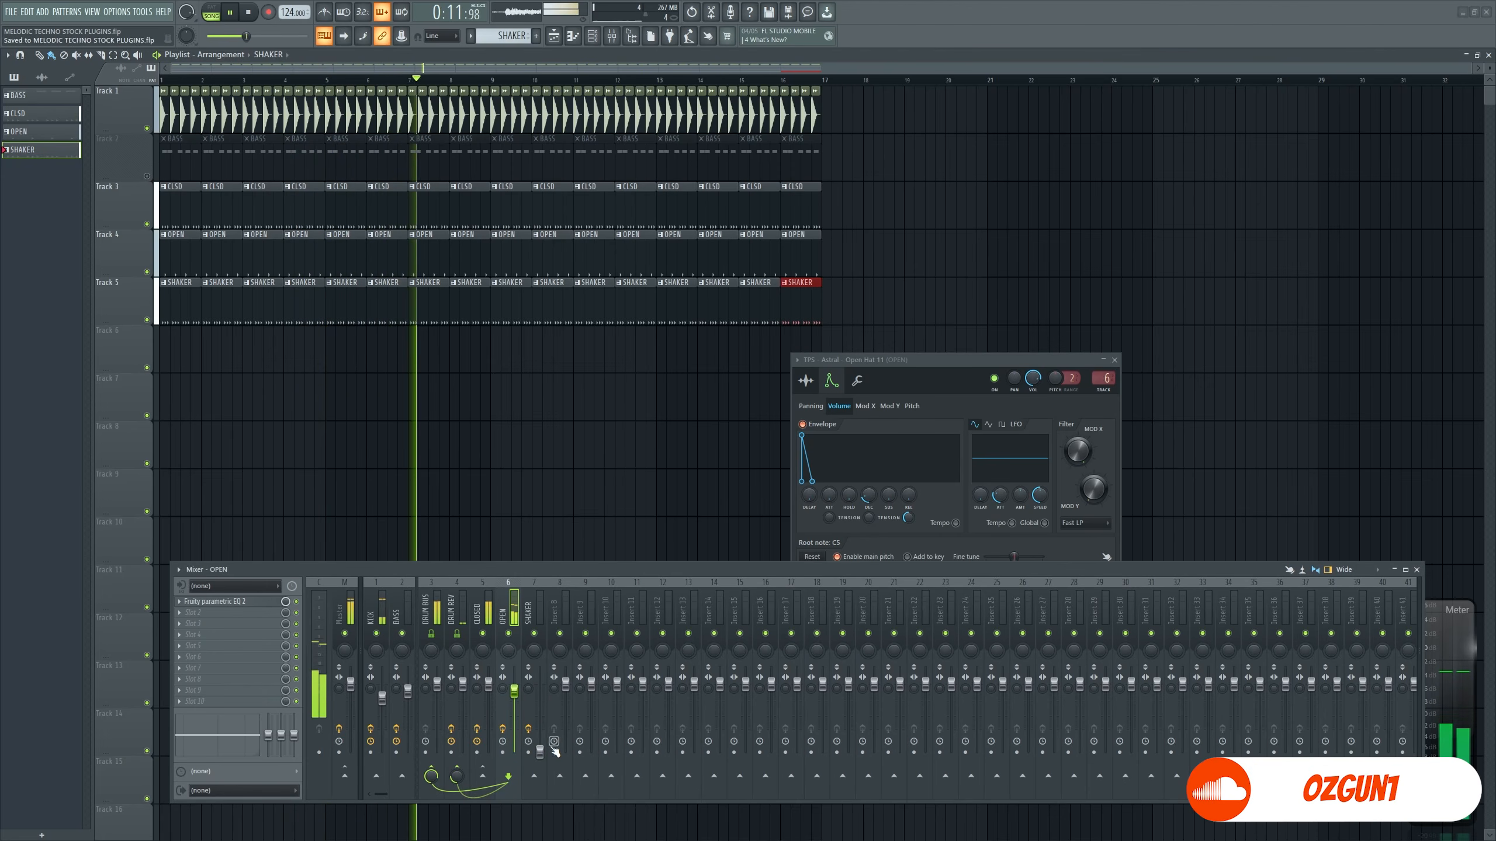
{"action": "left_click_drag", "start_coordinate": [539, 752], "coordinate": [539, 710]}
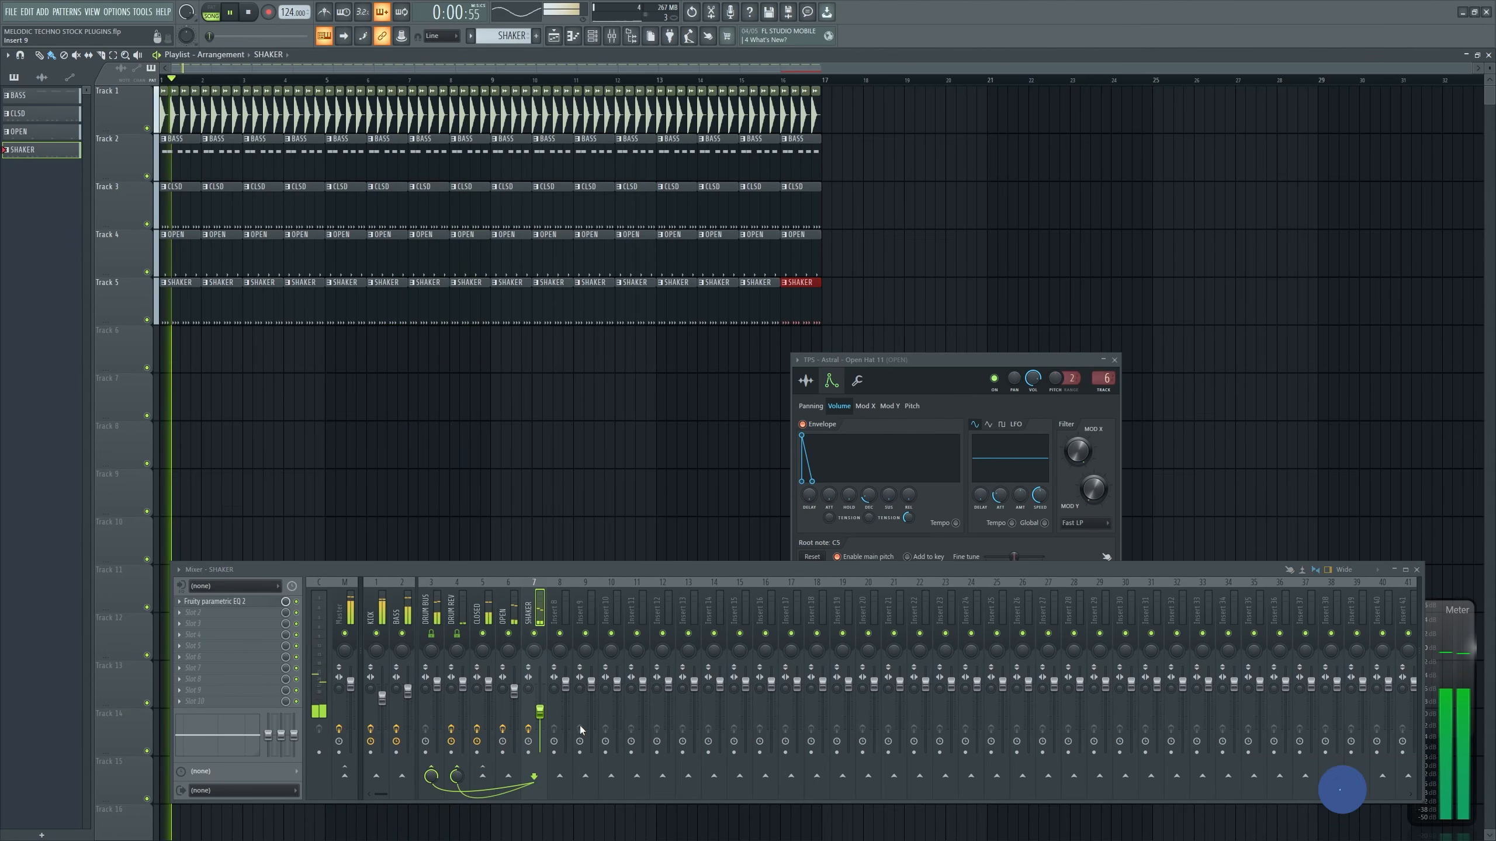
{"action": "left_click_drag", "start_coordinate": [539, 711], "coordinate": [539, 721]}
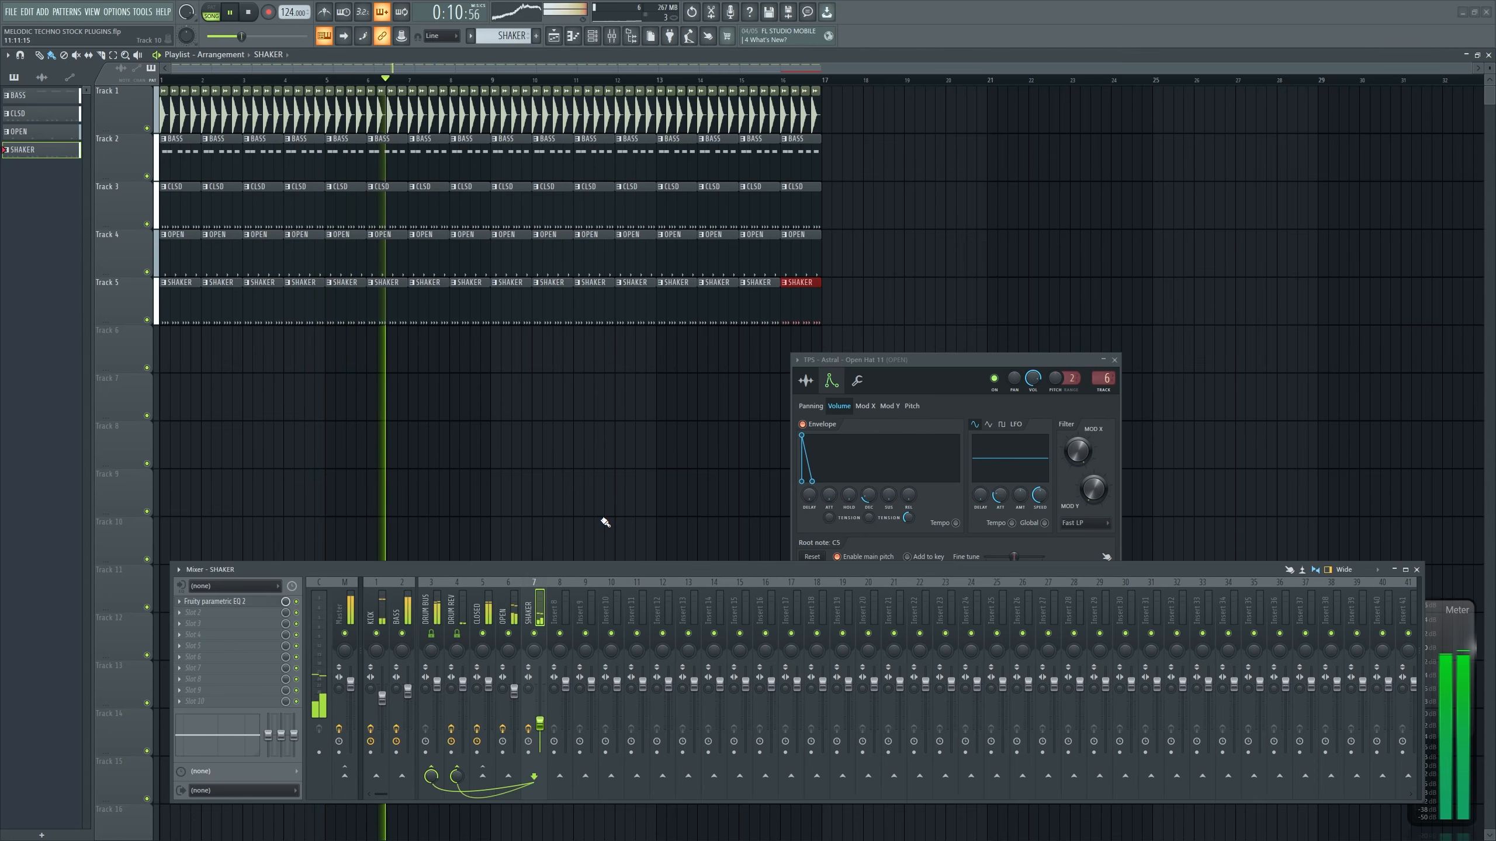
{"action": "key", "text": "space"}
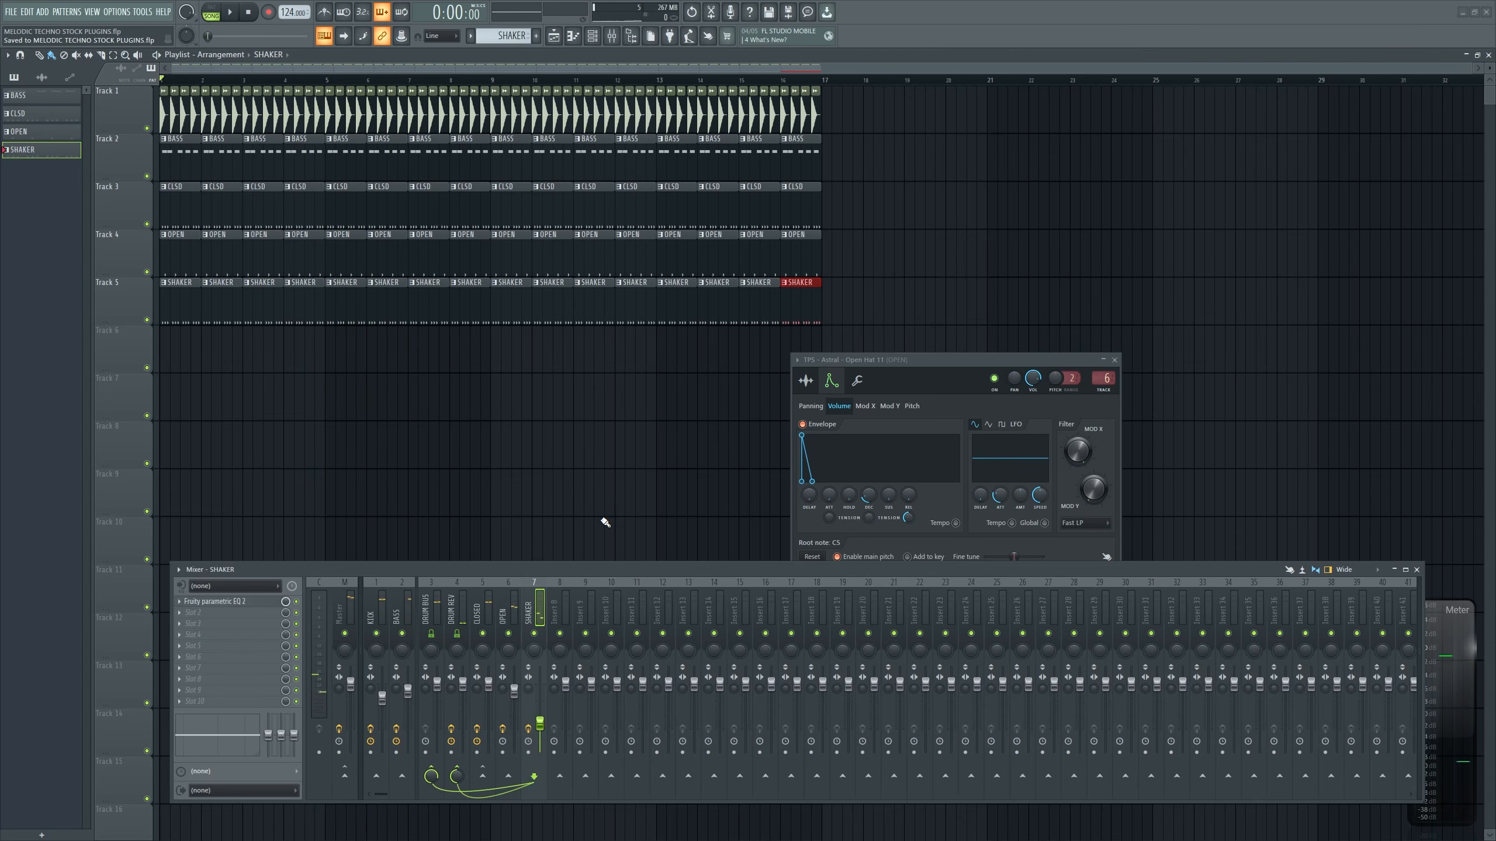
Layer the Astral Clap 01 and Clap 06 samples on Tracks 6 and 7 on every second kick across two bars
{"action": "scroll", "coordinate": [210, 398], "scroll_direction": "down", "scroll_amount": 1}
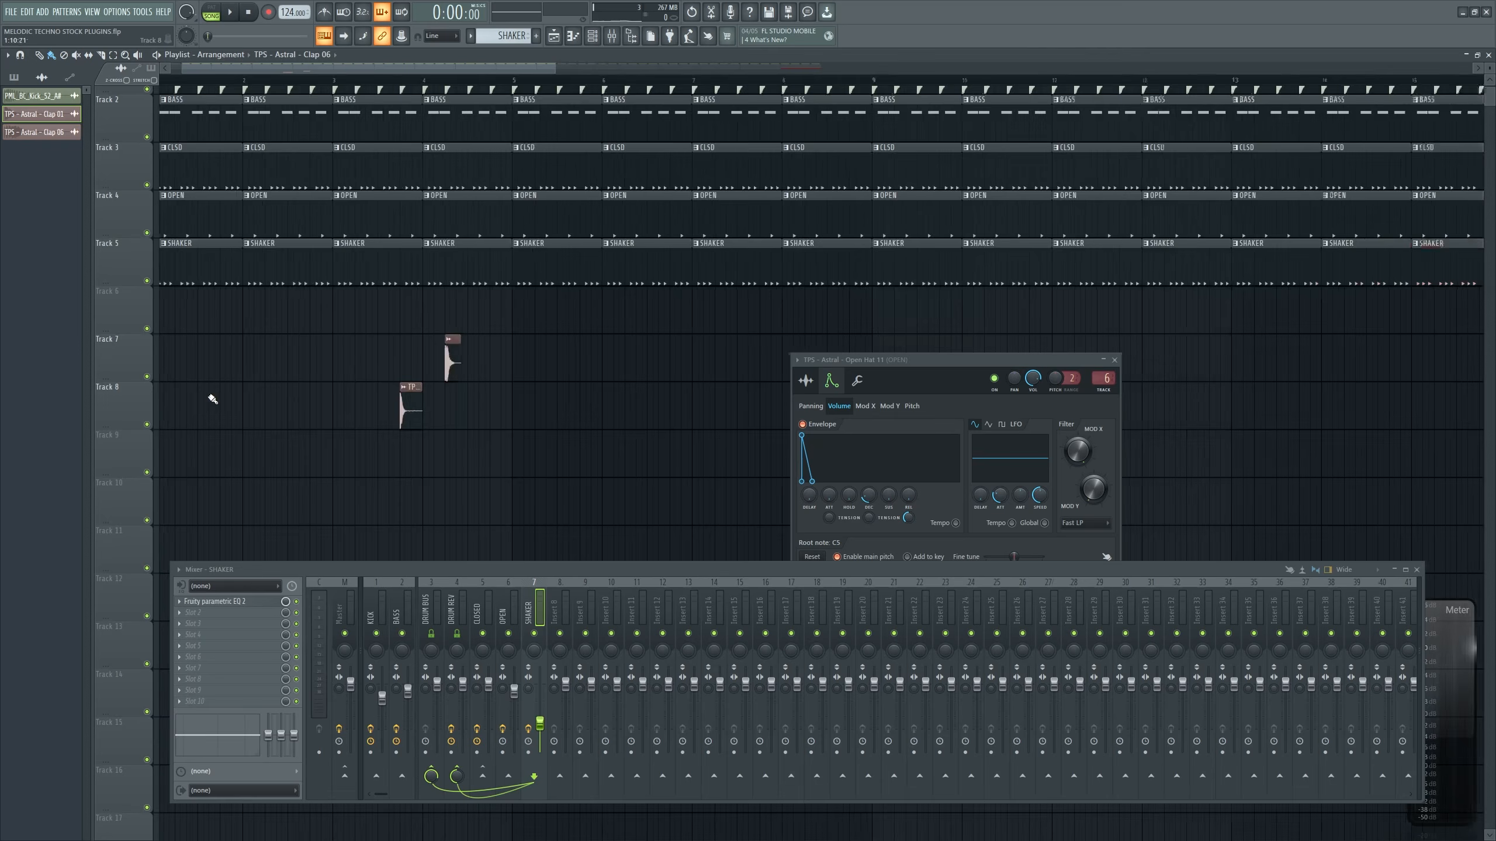
{"action": "scroll", "coordinate": [210, 398], "scroll_direction": "up", "scroll_amount": 3}
{"action": "left_click_drag", "start_coordinate": [567, 388], "coordinate": [317, 292]}
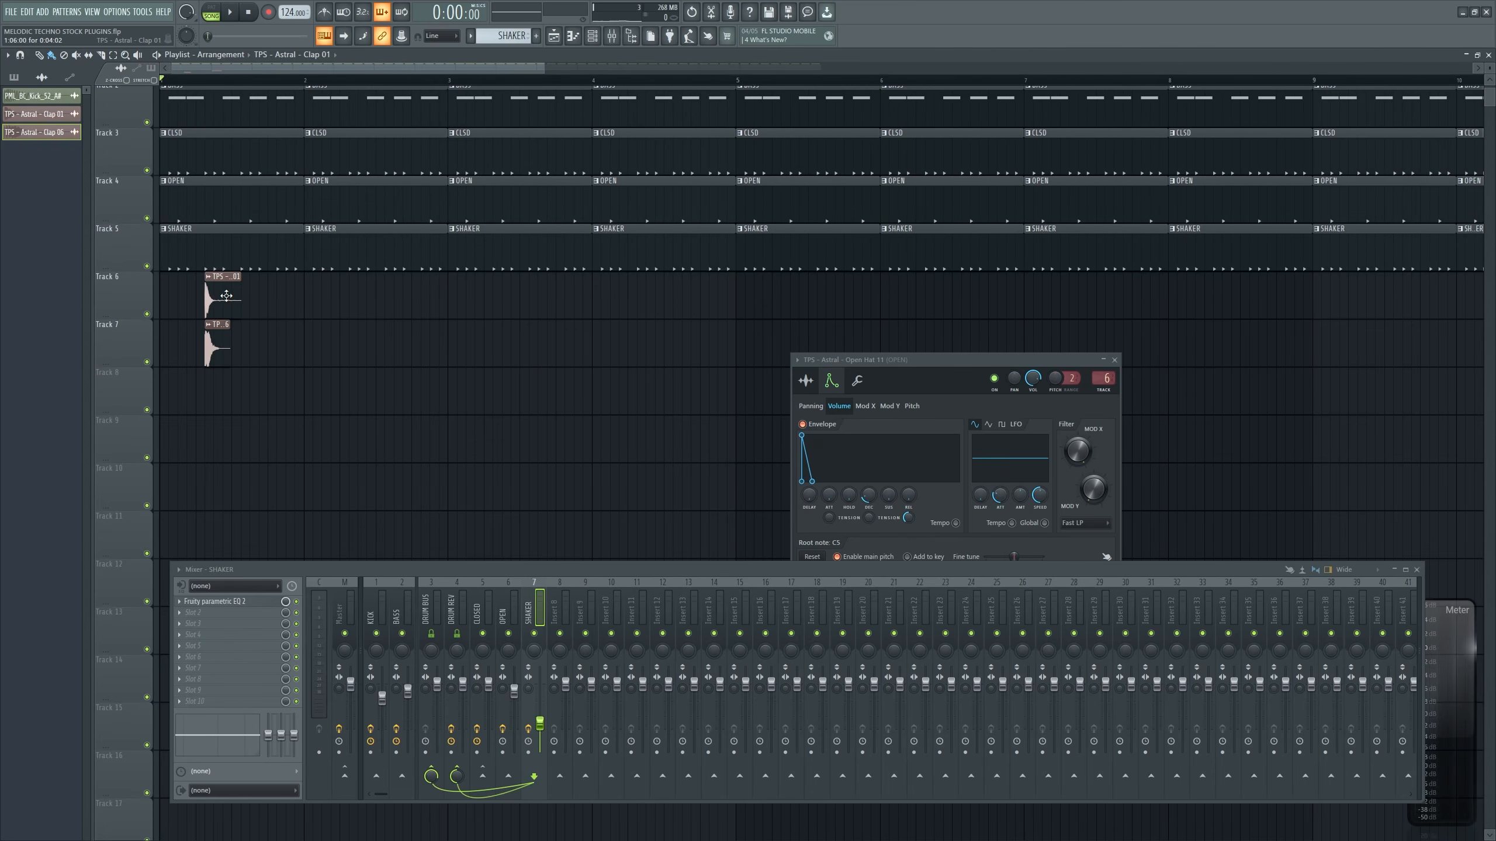
{"action": "scroll", "coordinate": [236, 300], "scroll_direction": "up", "scroll_amount": 5}
{"action": "left_click_drag", "start_coordinate": [349, 353], "coordinate": [501, 294]}
{"action": "scroll", "coordinate": [275, 395], "scroll_direction": "down", "scroll_amount": 3}
{"action": "left_click_drag", "start_coordinate": [319, 299], "coordinate": [513, 306]}
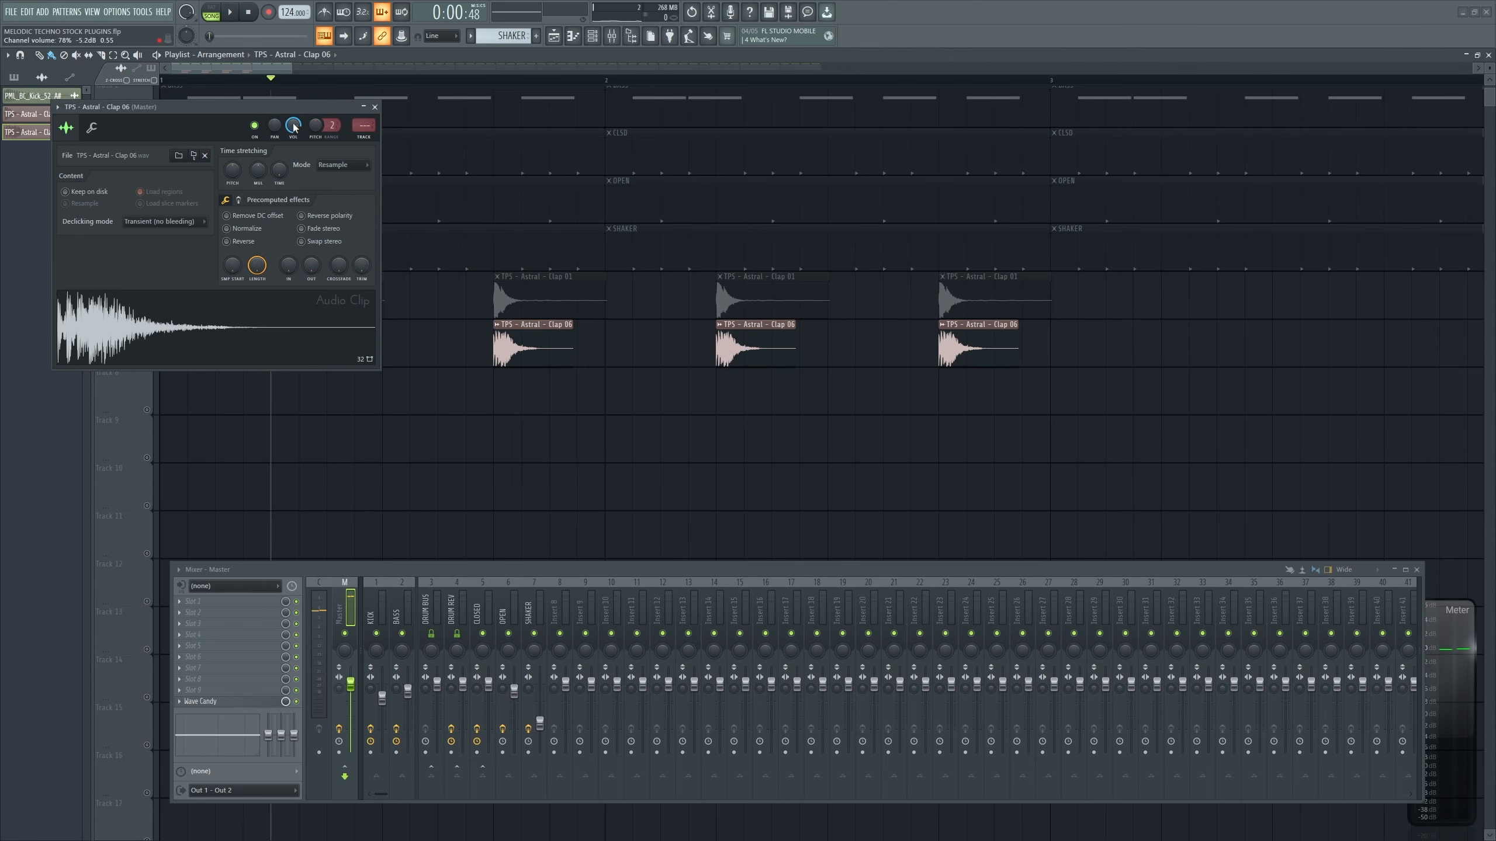
Lower the Clap 06 channel volume and set the Clap 01 channel volume to about 42%, auditioning both layers
{"action": "left_click_drag", "start_coordinate": [294, 107], "coordinate": [316, 414]}
{"action": "left_click_drag", "start_coordinate": [315, 432], "coordinate": [314, 458]}
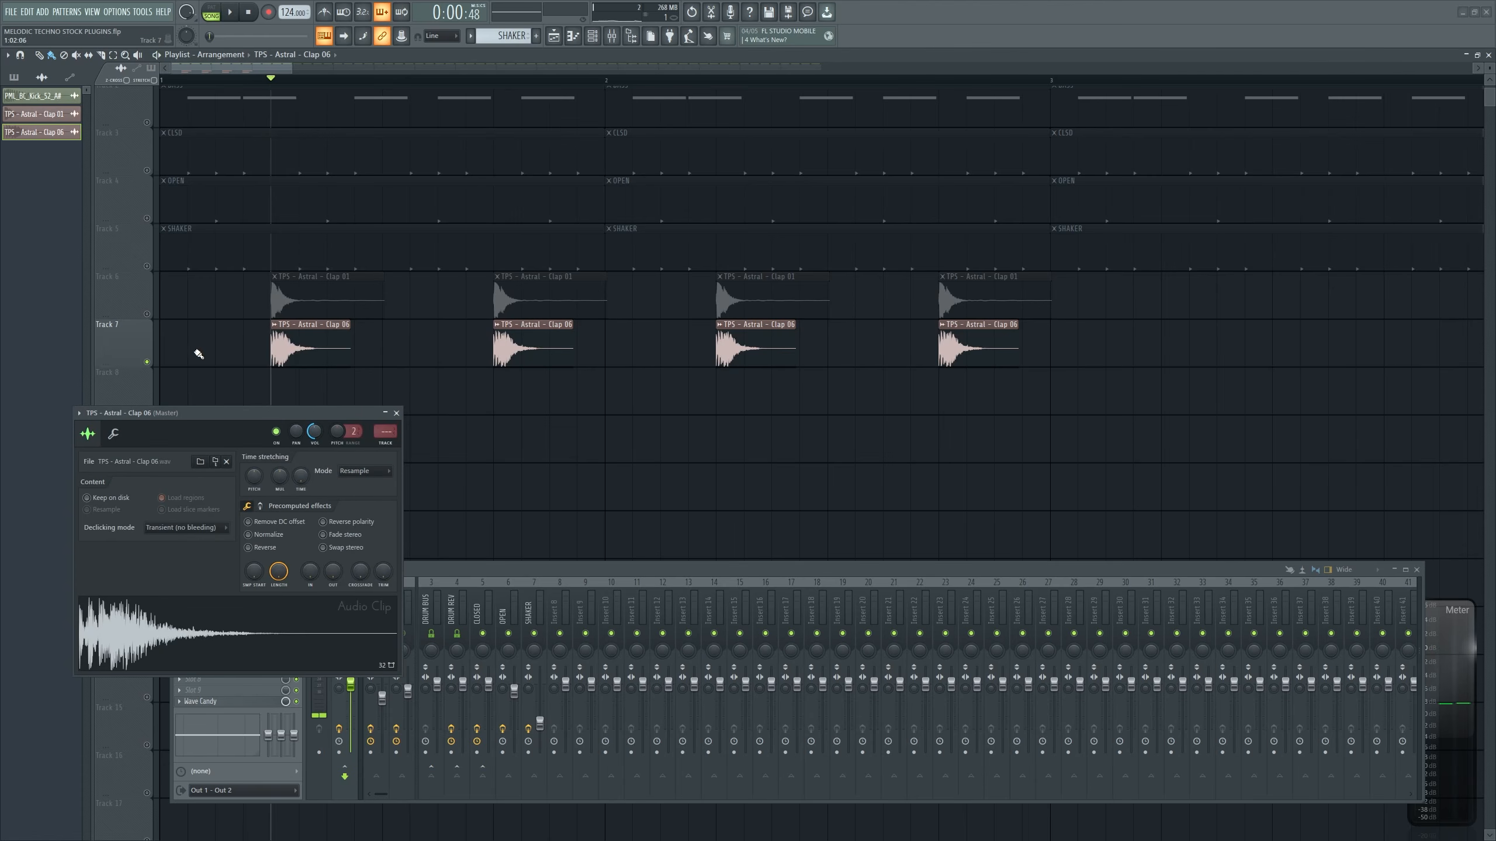
{"action": "double_click", "coordinate": [277, 298]}
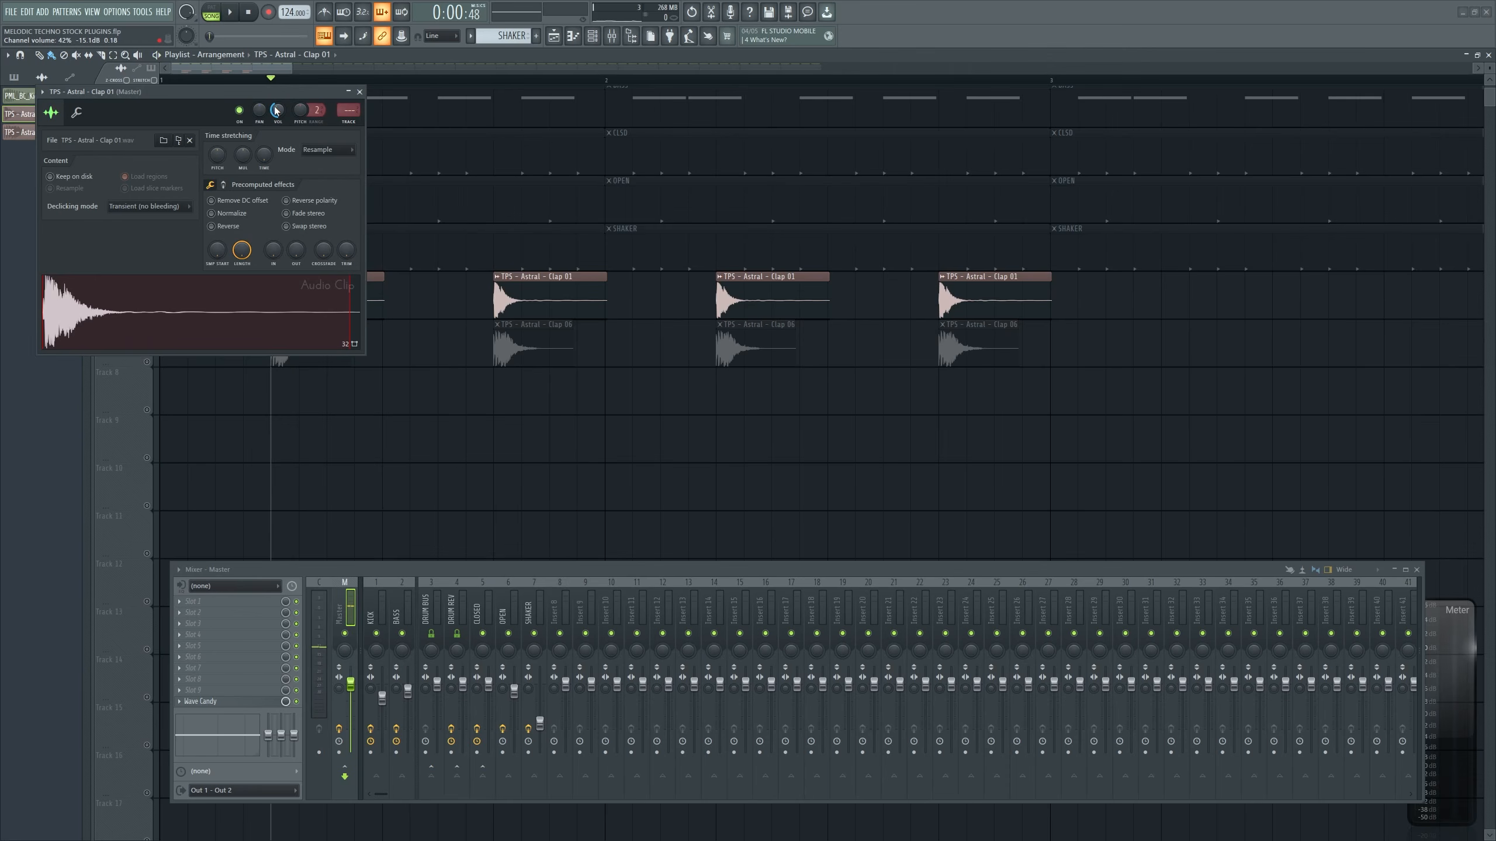
{"action": "left_click", "coordinate": [359, 91]}
{"action": "left_click", "coordinate": [146, 362]}
{"action": "double_click", "coordinate": [305, 297]}
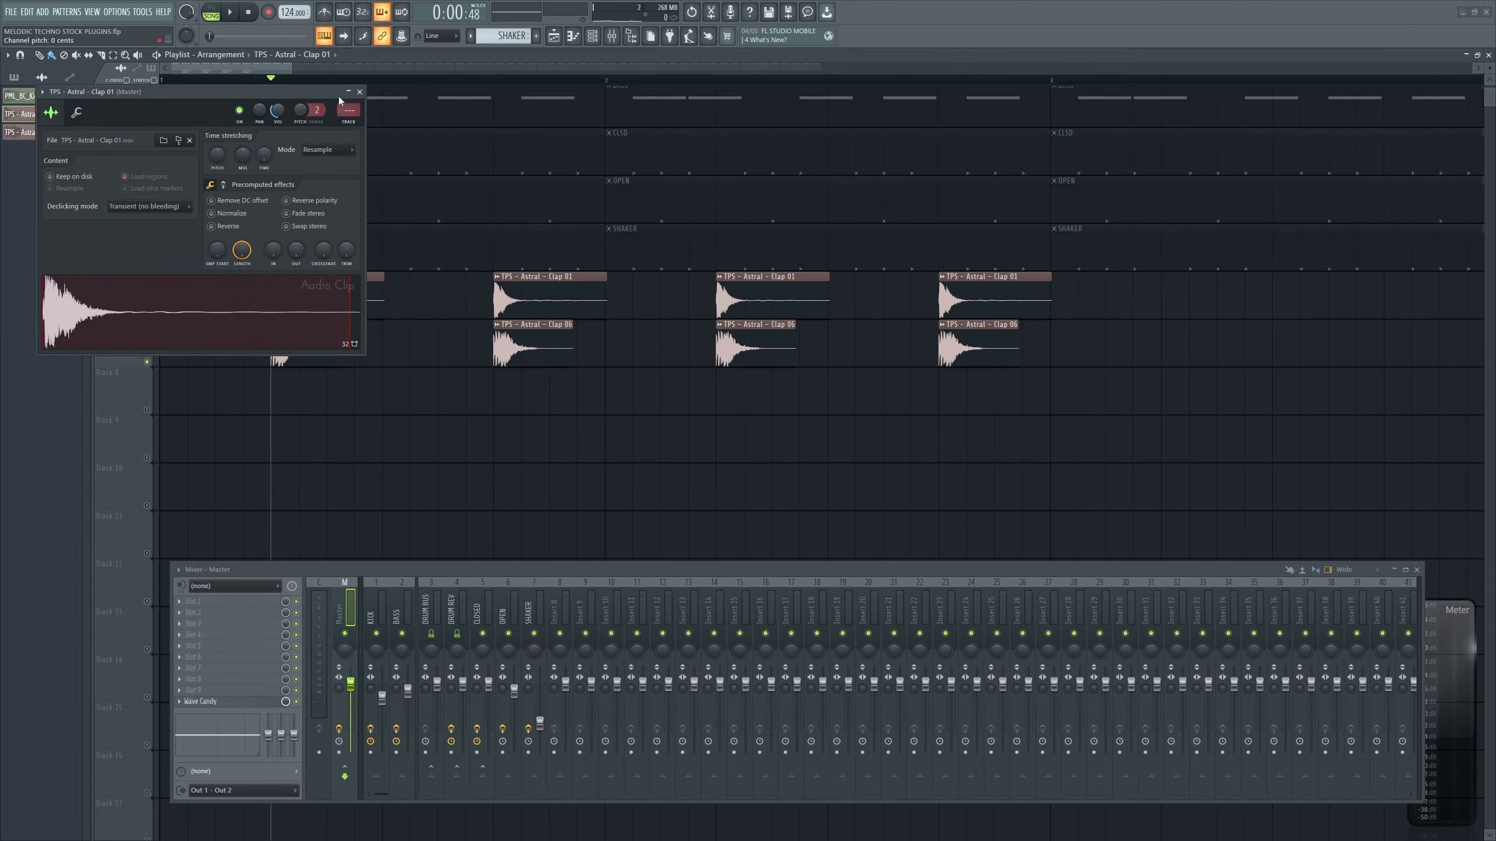
{"action": "left_click", "coordinate": [359, 91]}
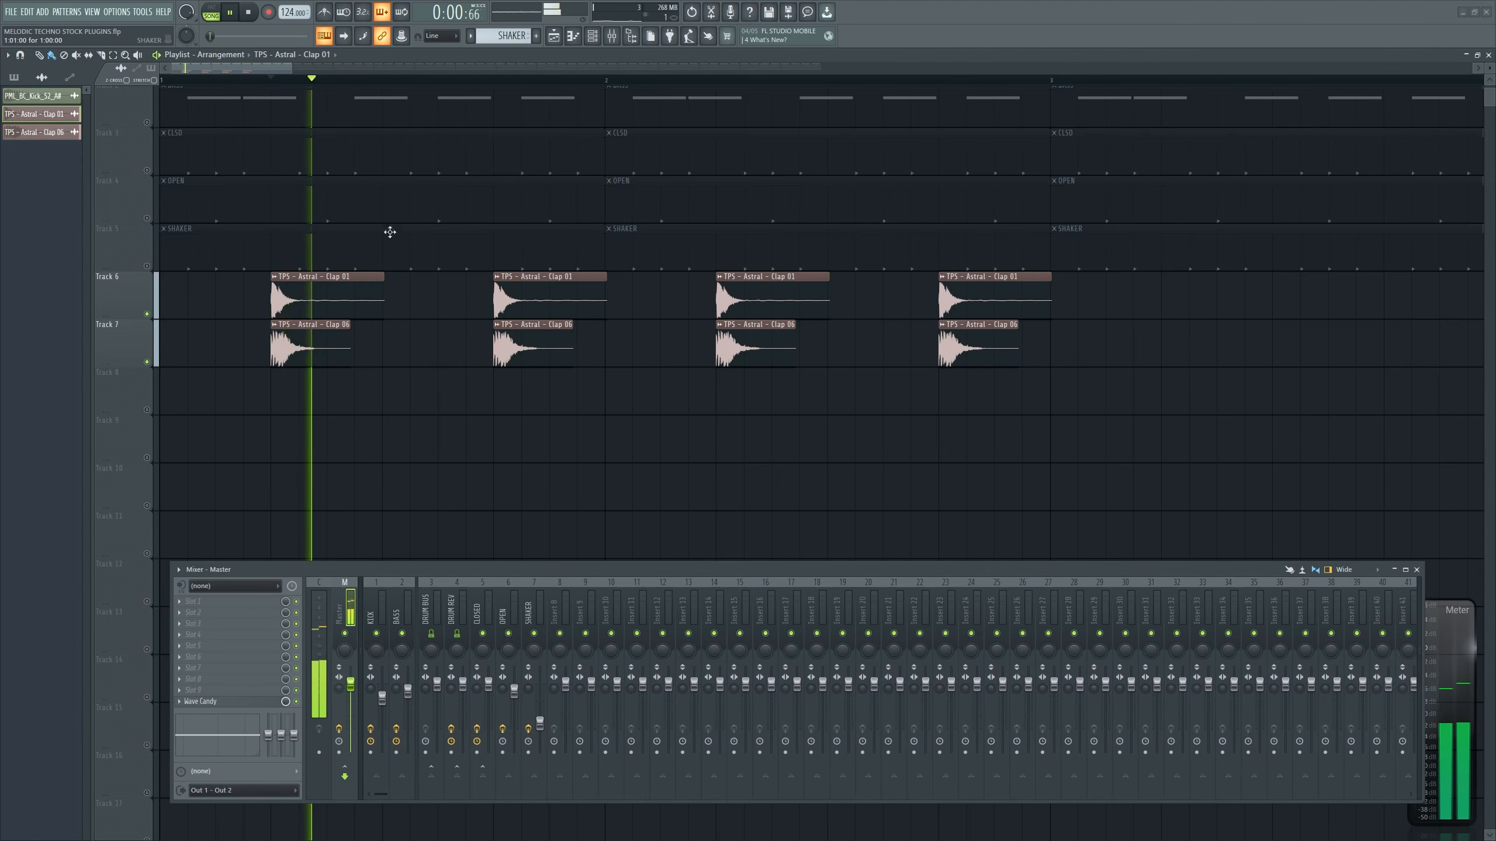
Route both clap samples to mixer track 8 and name that track CLAP
{"action": "double_click", "coordinate": [323, 297]}
{"action": "scroll", "coordinate": [346, 115], "scroll_direction": "up", "scroll_amount": 8}
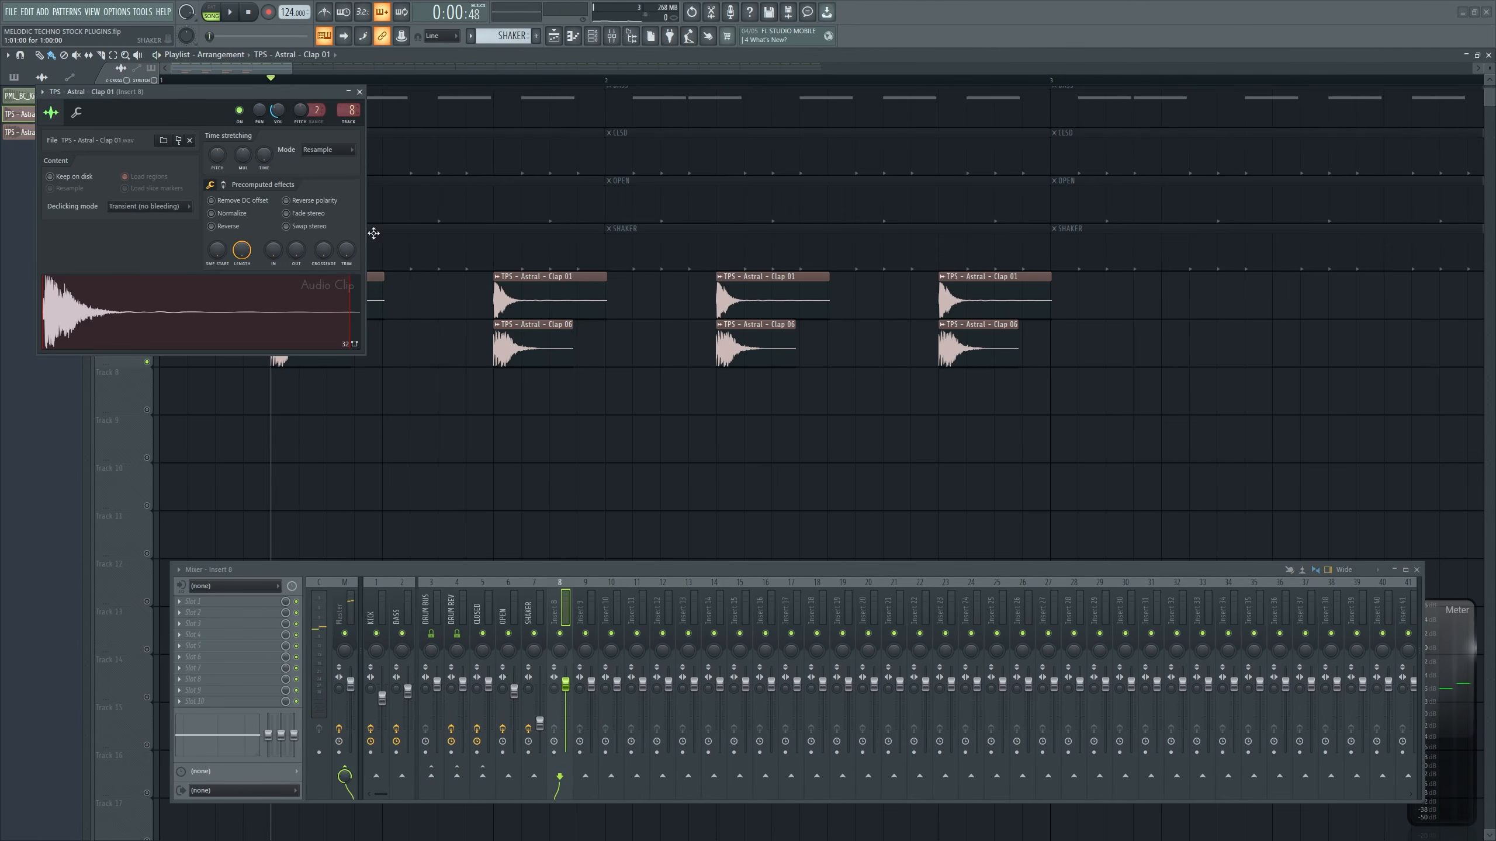
{"action": "double_click", "coordinate": [507, 343]}
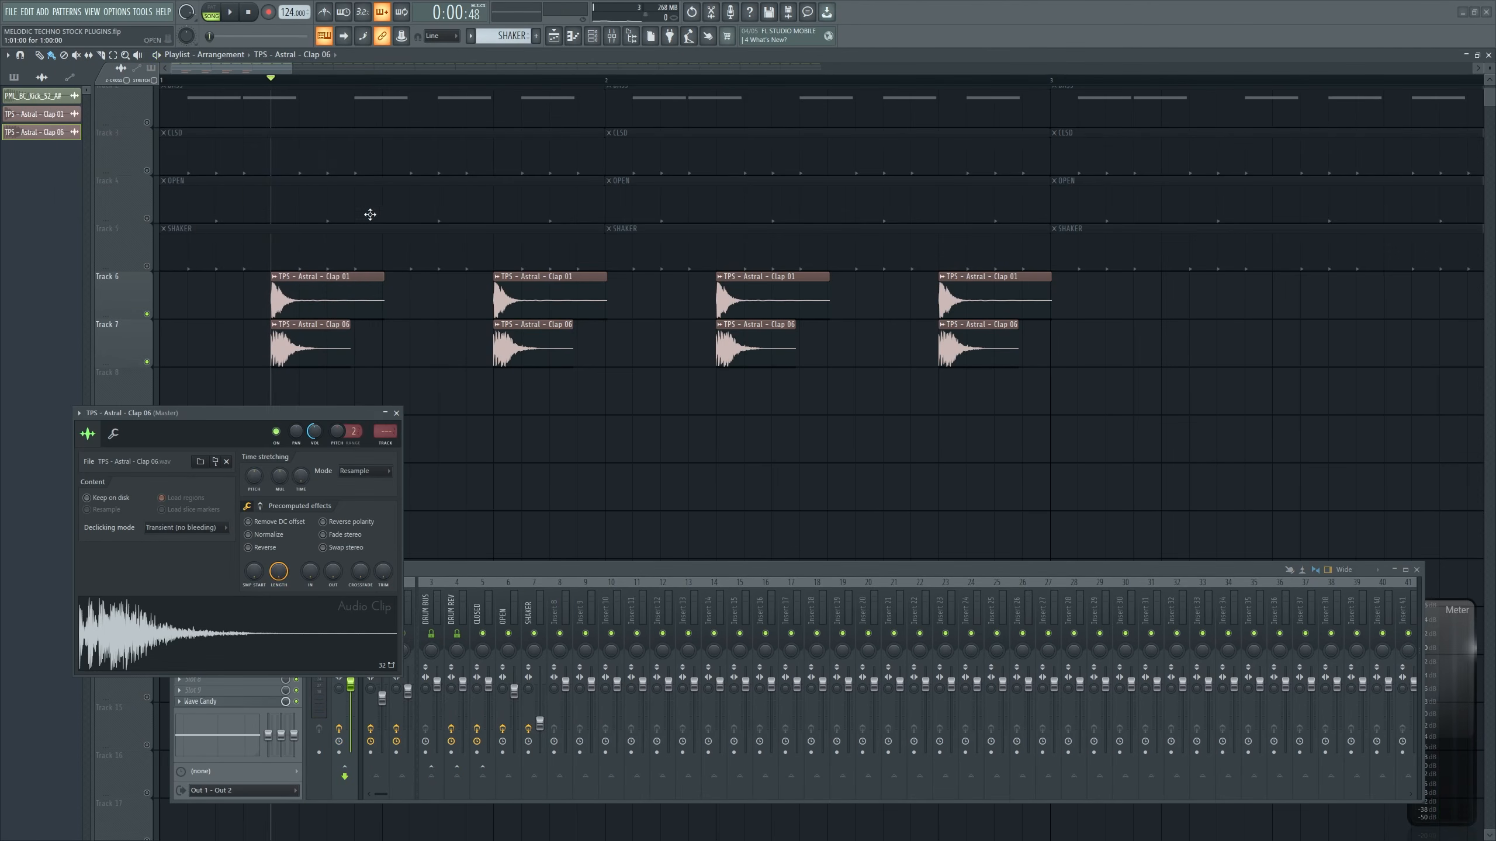
{"action": "left_click", "coordinate": [397, 413]}
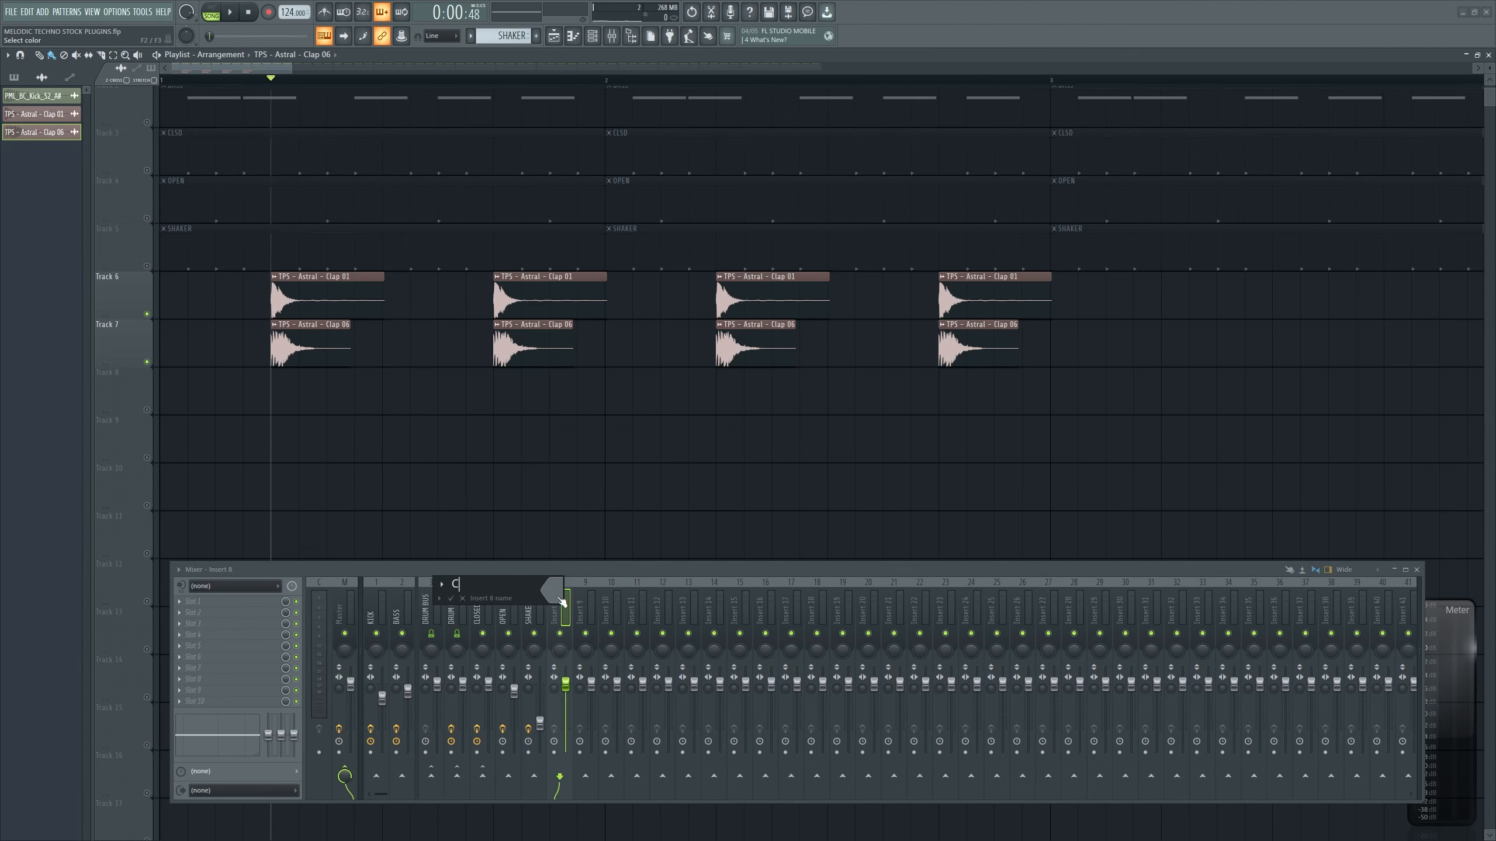
{"action": "type", "text": "LAP"}
{"action": "key", "text": "Return"}
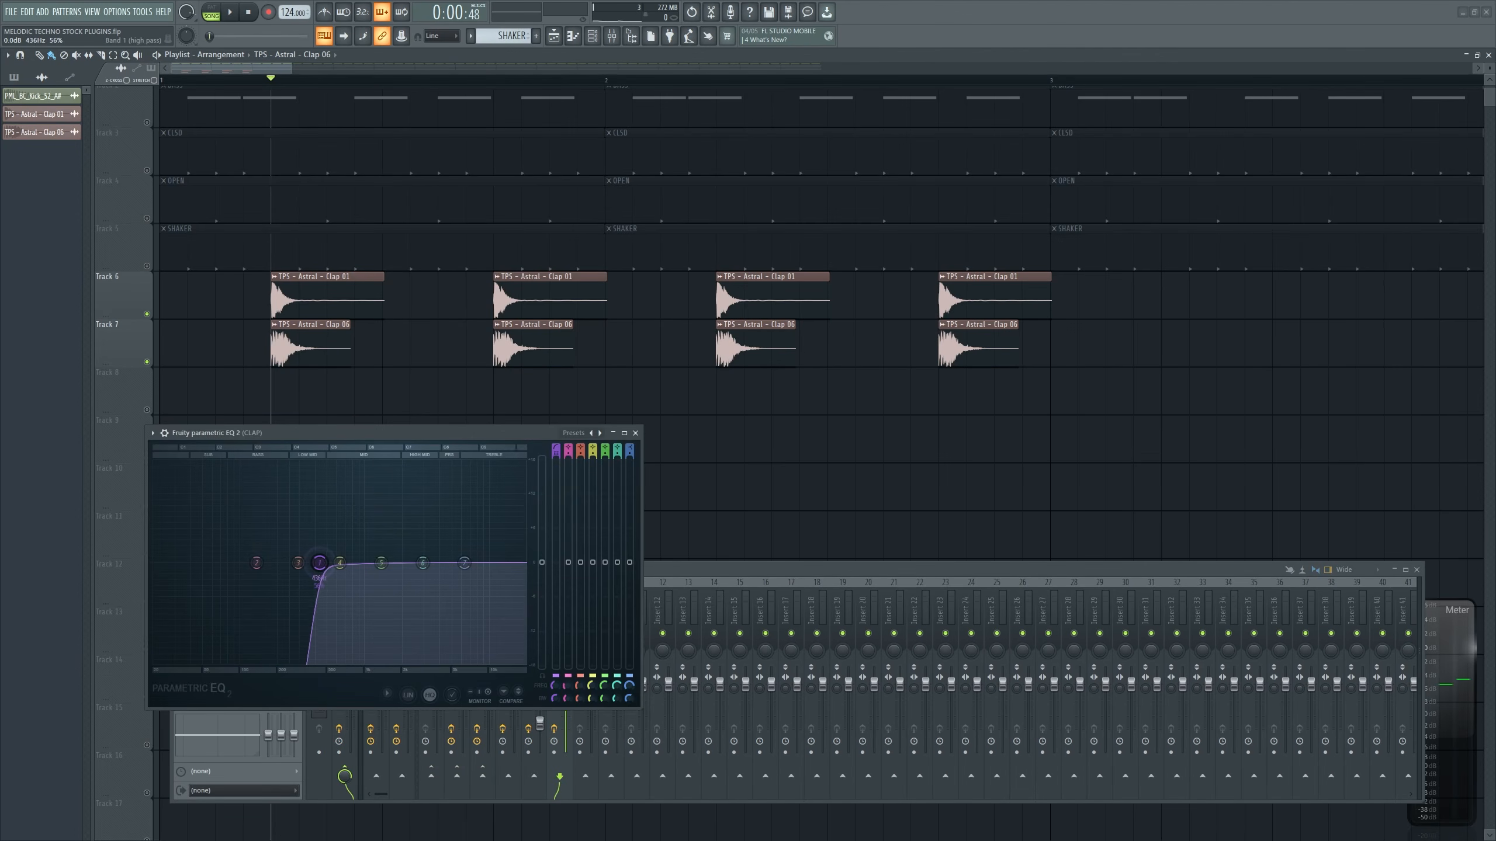
Set the high-pass cutoff in CLAP's Fruity Parametric EQ 2 to about 436 Hz, auditioning it before closing the EQ
{"action": "mouse_move", "coordinate": [314, 562]}
{"action": "left_mouse_down"}
{"action": "mouse_move", "coordinate": [351, 563]}
{"action": "mouse_move", "coordinate": [319, 562]}
{"action": "left_mouse_up"}
{"action": "key", "text": "space"}
{"action": "left_click_drag", "start_coordinate": [314, 563], "coordinate": [320, 563]}
{"action": "key", "text": "space"}
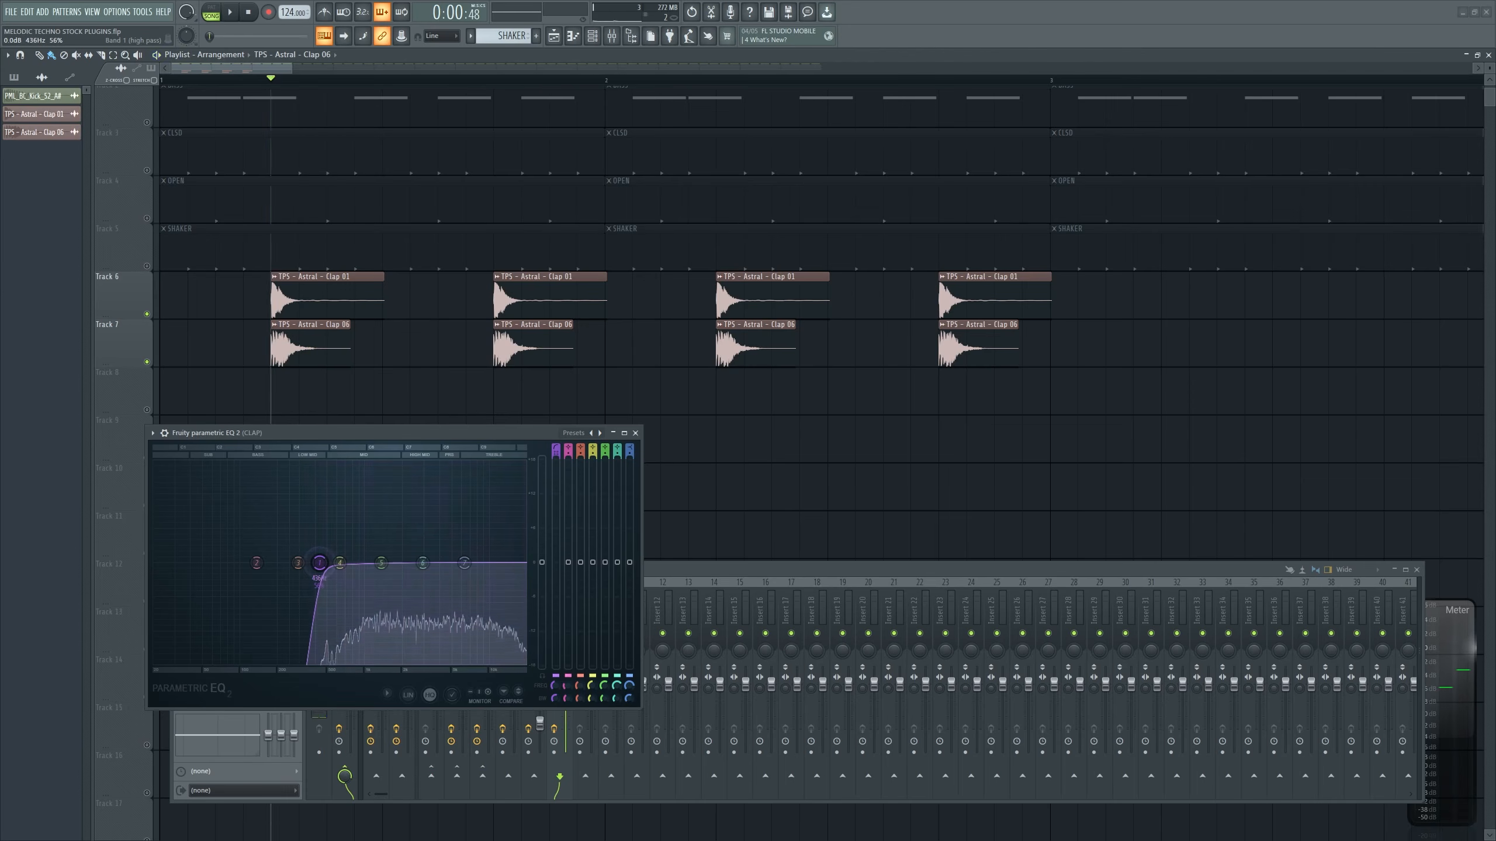
{"action": "key", "text": "space"}
{"action": "key", "text": "space"}
{"action": "key", "text": "space"}
{"action": "key", "text": "space"}
{"action": "key", "text": "space"}
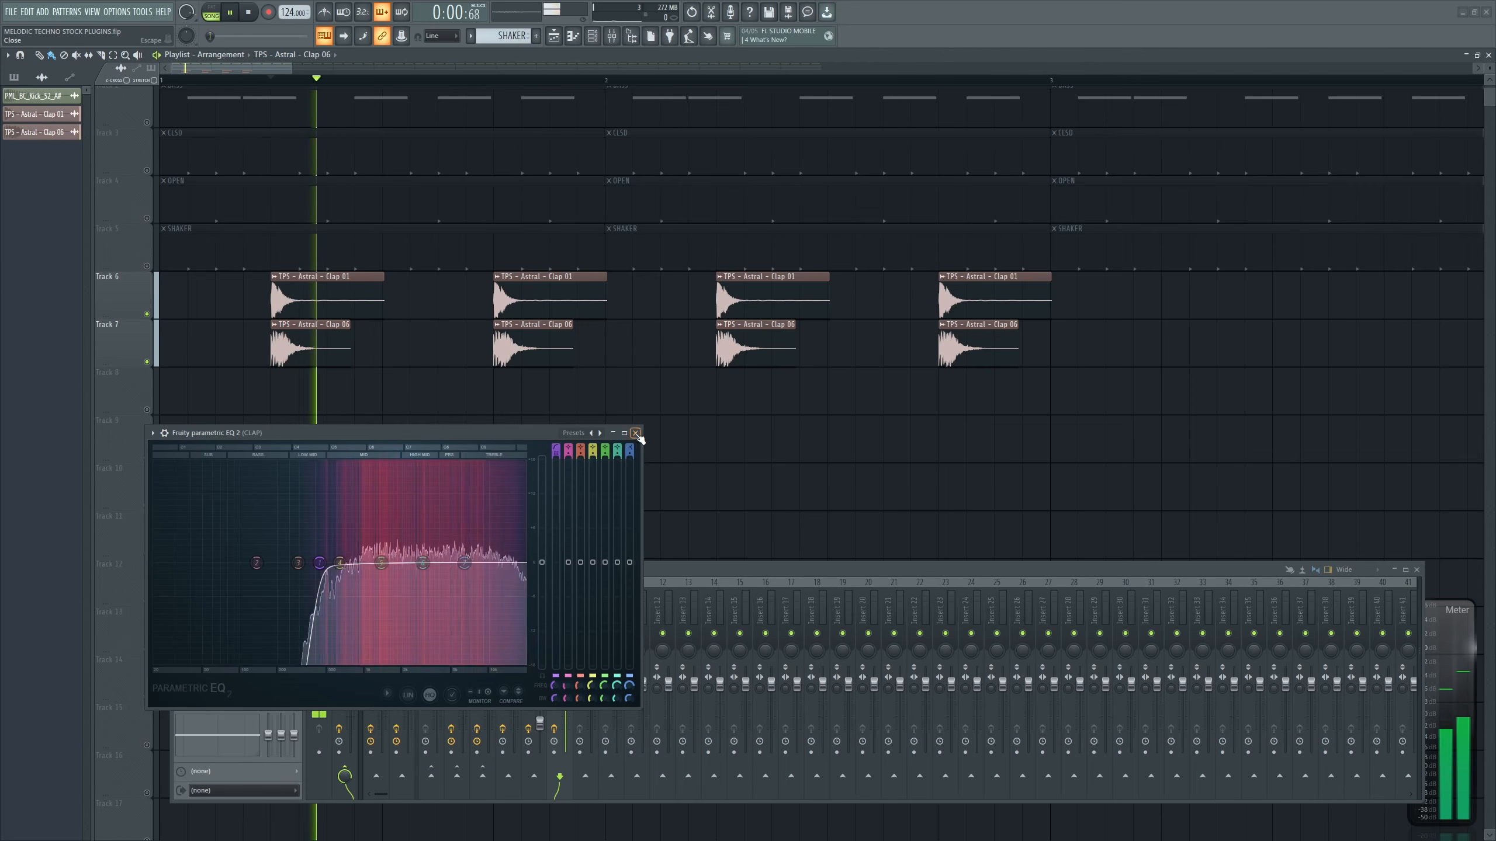
{"action": "left_click", "coordinate": [635, 433]}
{"action": "key", "text": "space"}
Route CLAP to DRUM BUS and lower its volume to about -4.6 dB against the kick
{"action": "left_click_drag", "start_coordinate": [476, 569], "coordinate": [469, 491]}
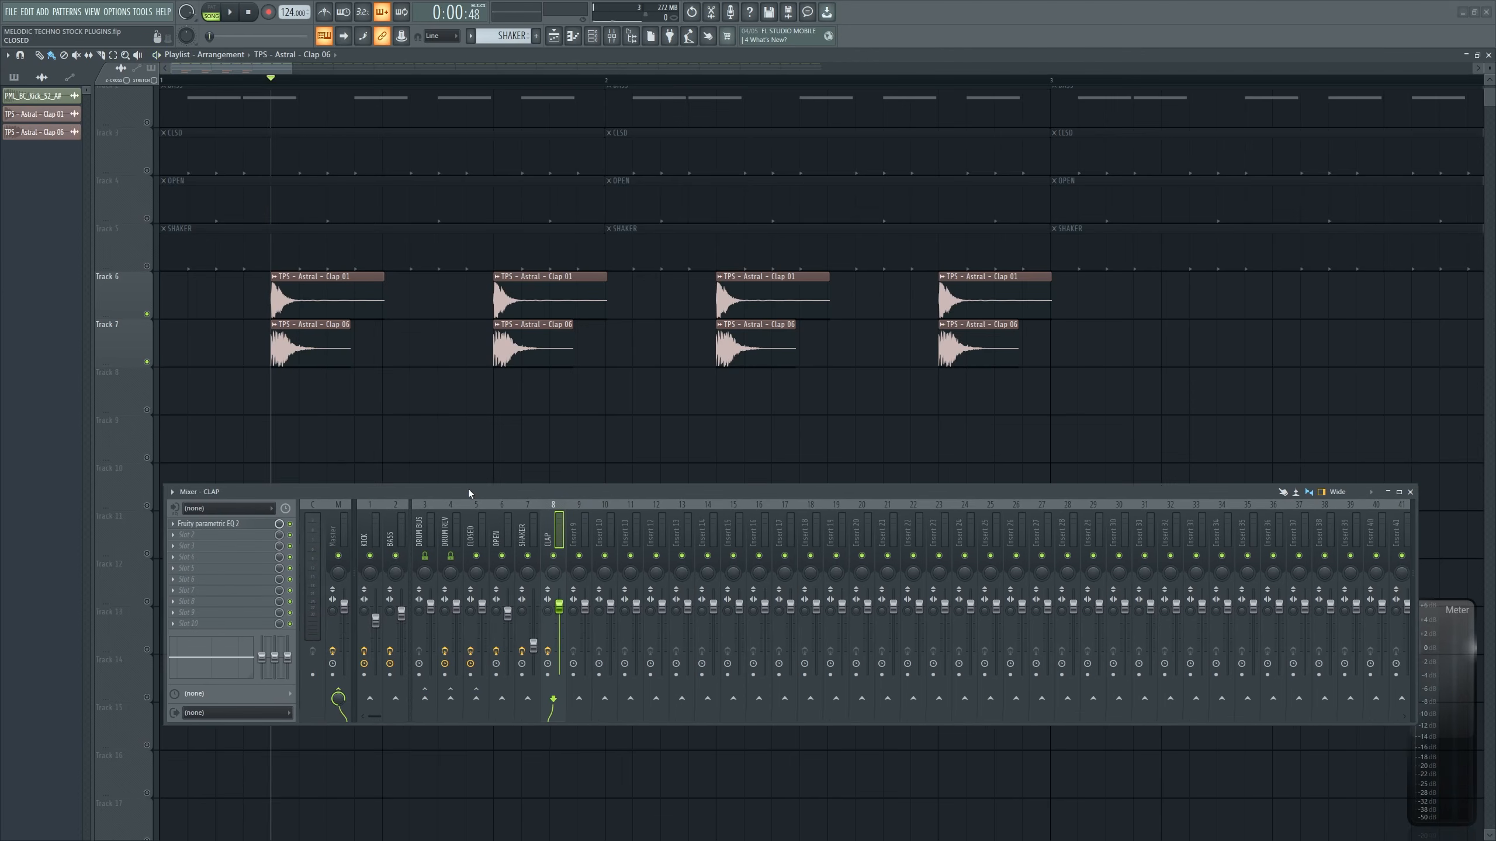
{"action": "left_click", "coordinate": [424, 698]}
{"action": "scroll", "coordinate": [183, 207], "scroll_direction": "up", "scroll_amount": 2}
{"action": "key", "text": "space"}
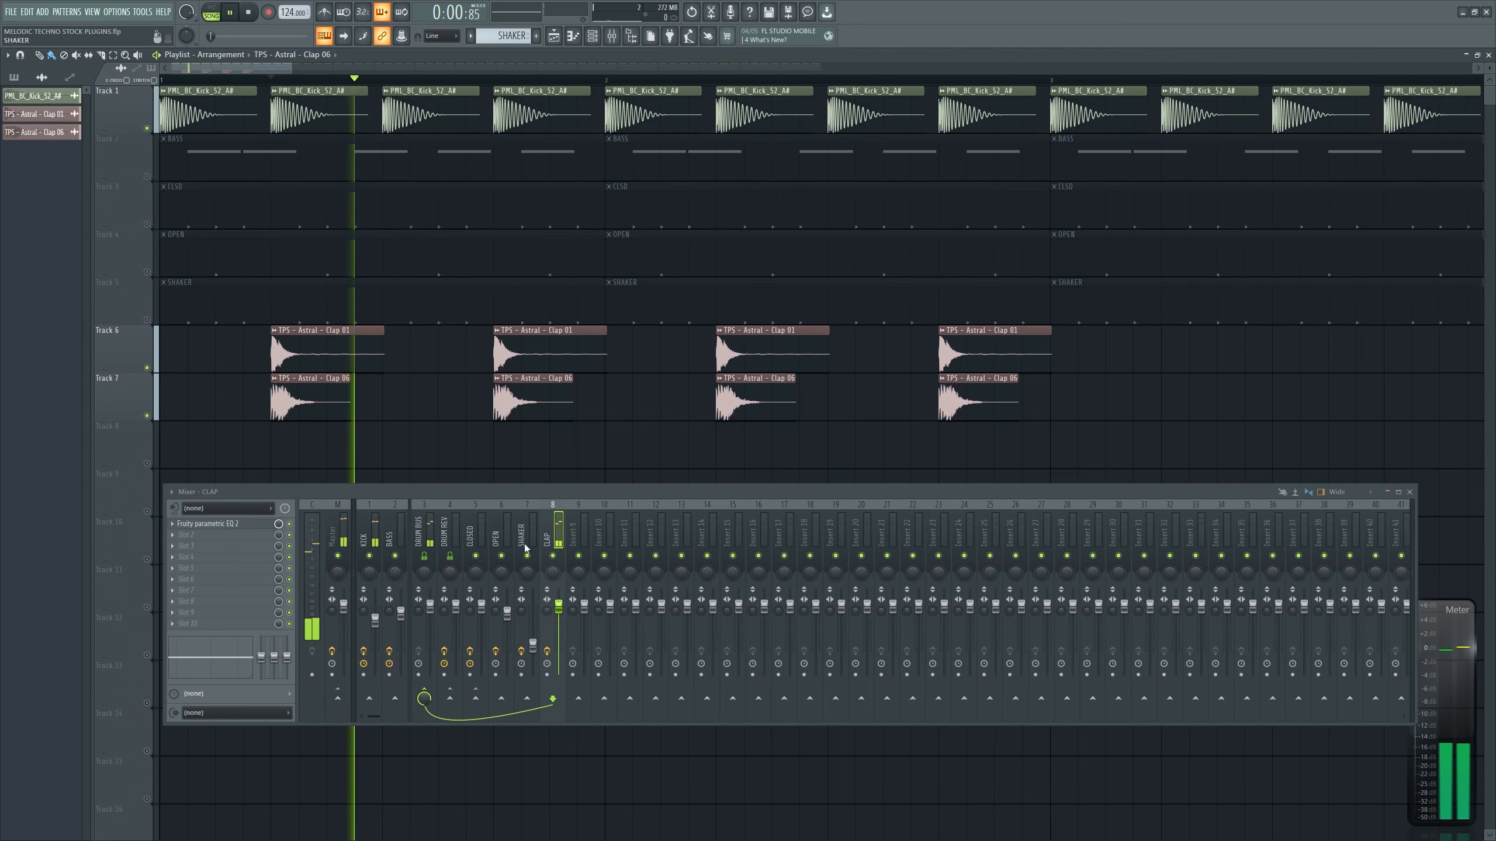
{"action": "left_click_drag", "start_coordinate": [558, 606], "coordinate": [558, 618]}
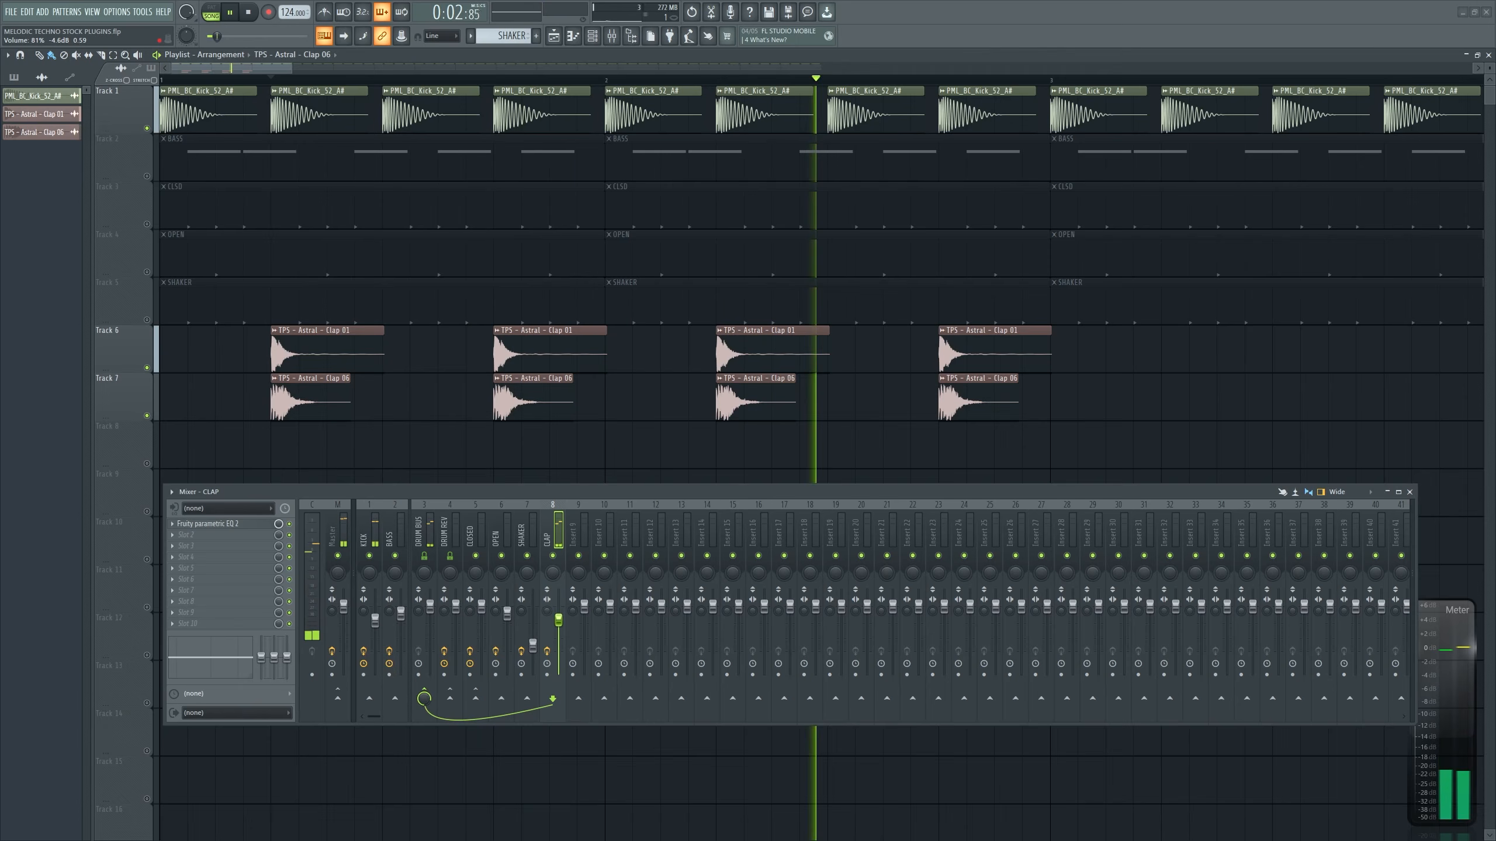
{"action": "key", "text": "space"}
Set the Clap 01 channel volume to about 44% and its quick fade-out to about 80% during playback
{"action": "double_click", "coordinate": [306, 369]}
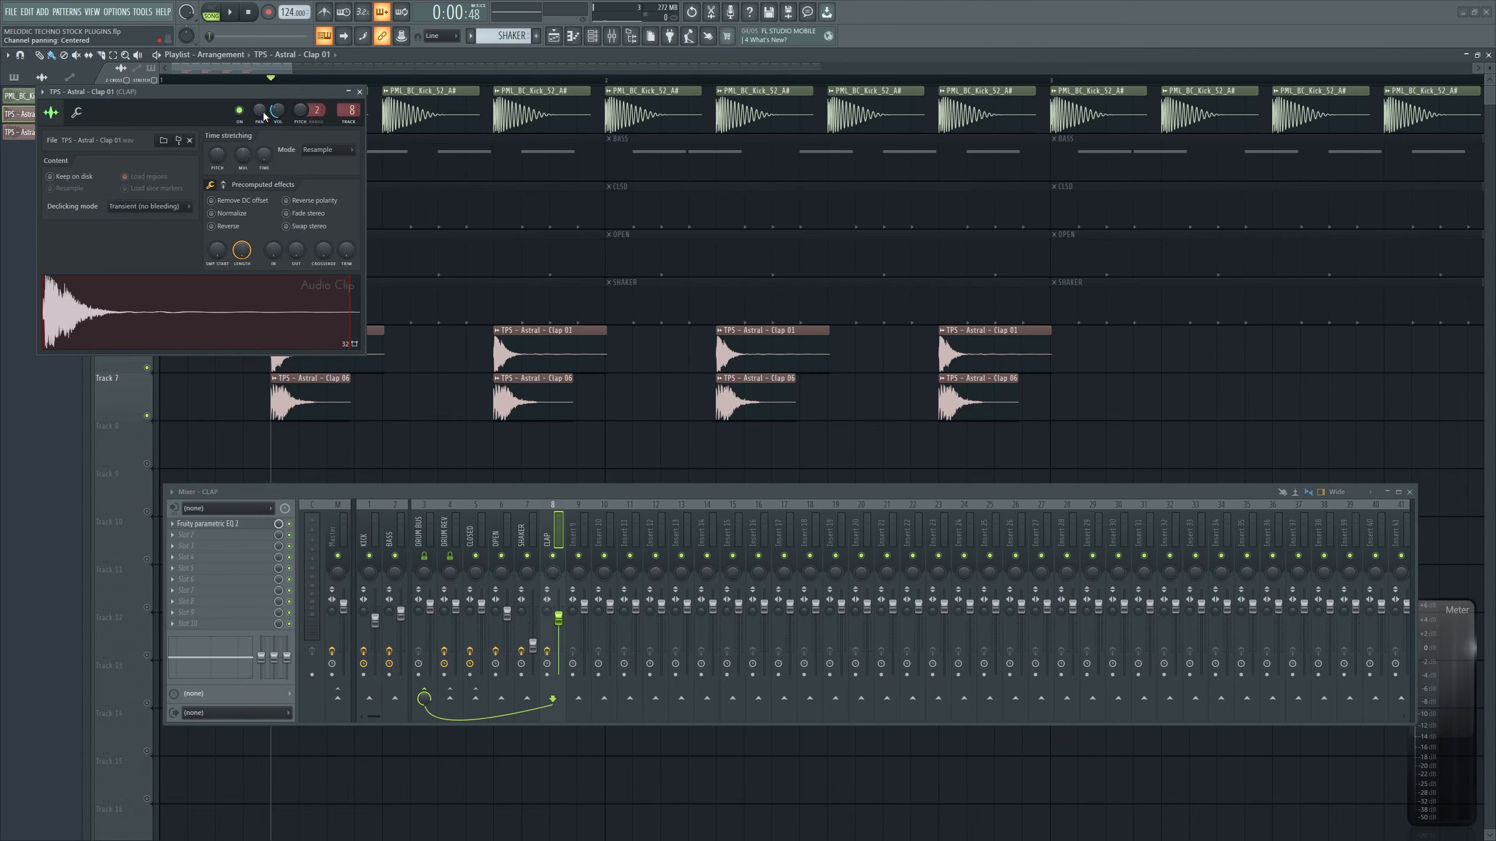
{"action": "key", "text": "space"}
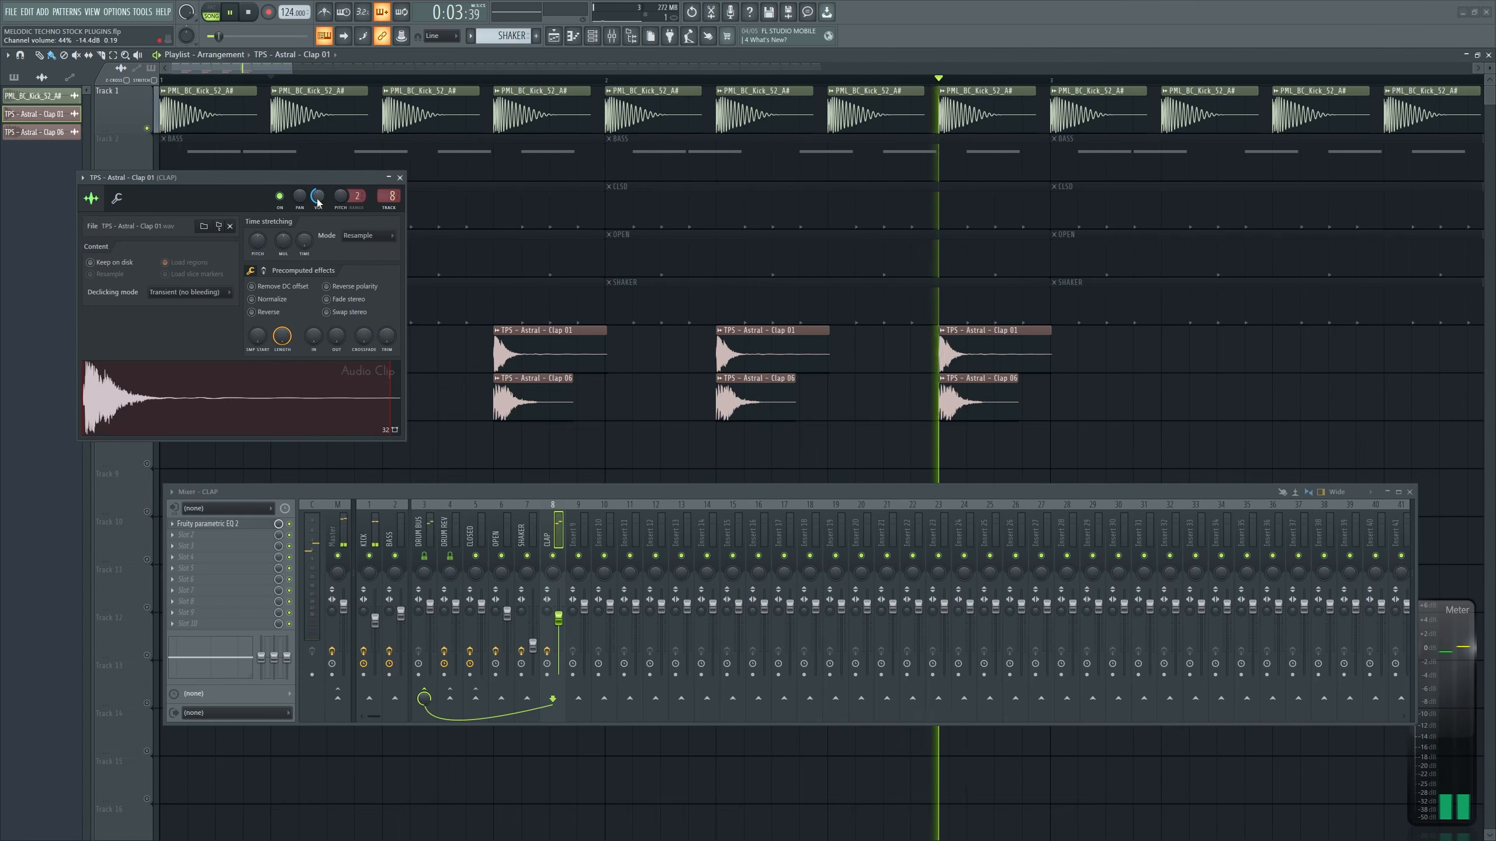
{"action": "left_click_drag", "start_coordinate": [336, 340], "coordinate": [336, 319]}
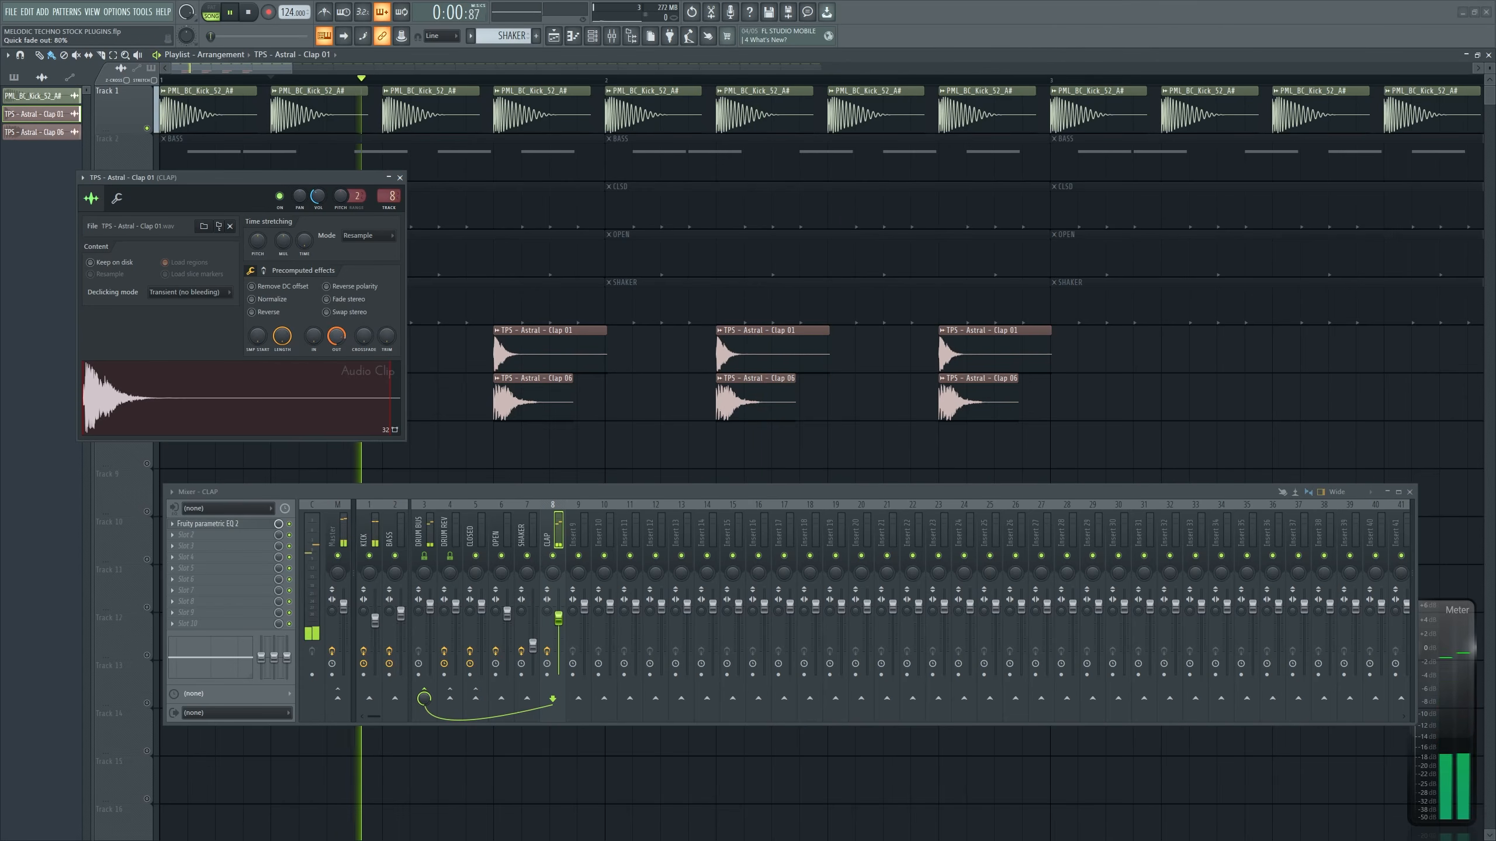
Set the Clap 06 quick fade-out to about 10%, stop playback and close its channel settings
{"action": "double_click", "coordinate": [528, 410]}
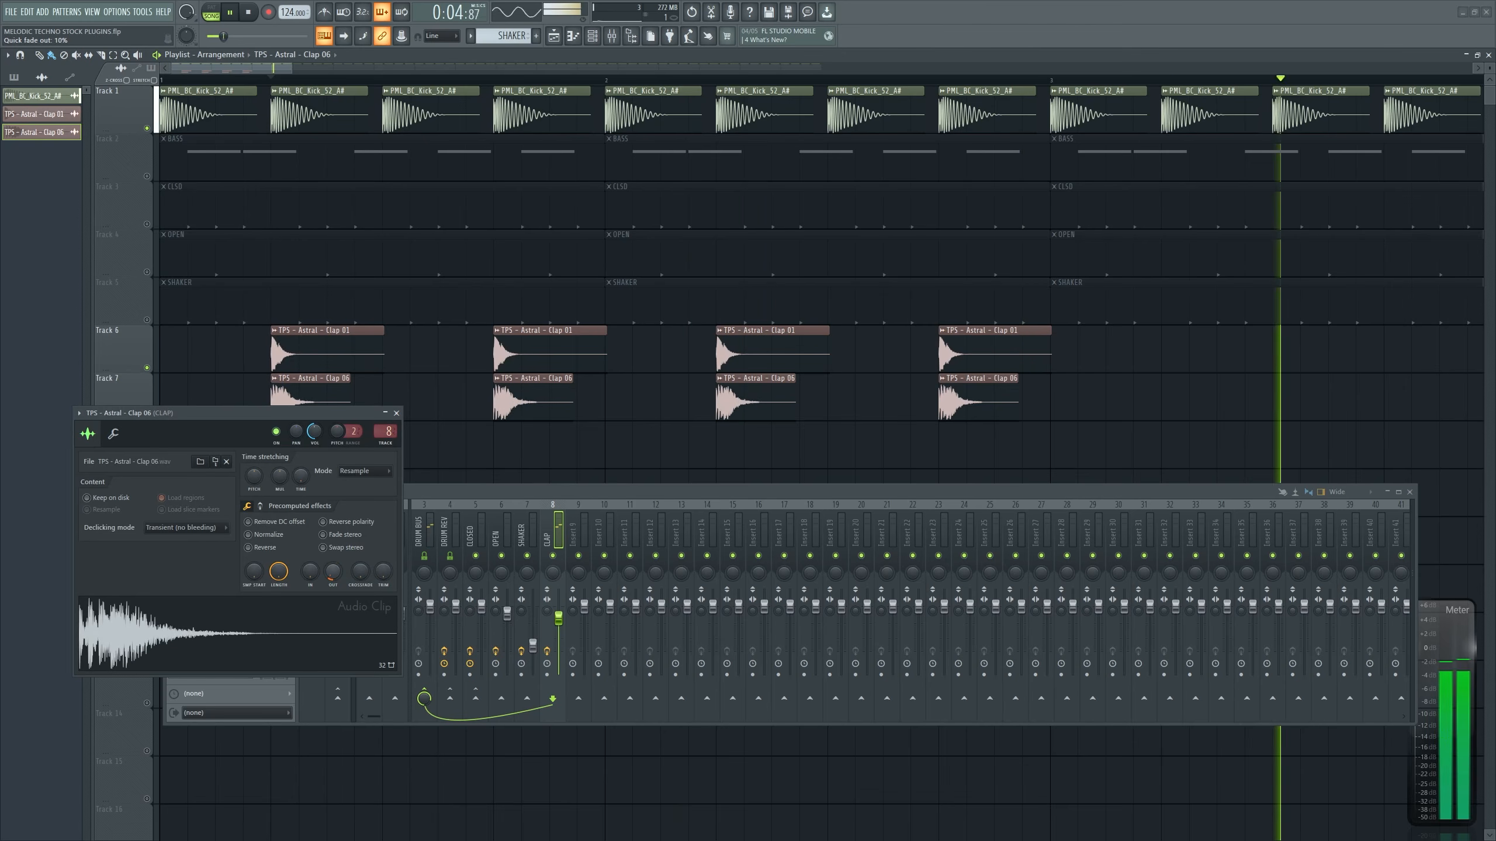
{"action": "key", "text": "space"}
{"action": "left_click", "coordinate": [397, 414]}
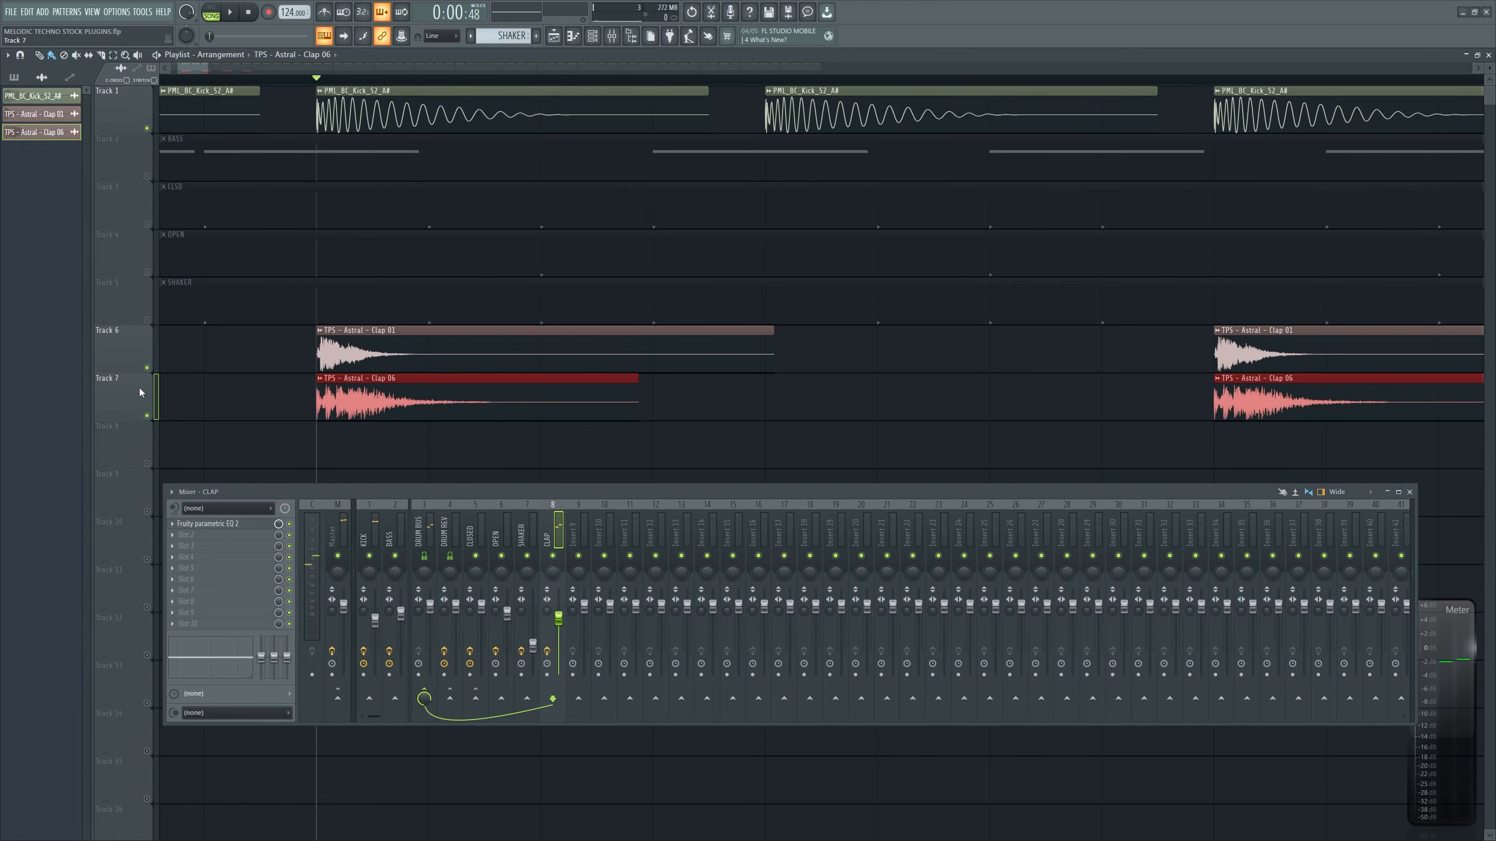
Shift the Clap 06 clips on Track 7 slightly behind the Clap 01 clips while listening to the layering
{"action": "left_click_drag", "start_coordinate": [393, 399], "coordinate": [398, 399]}
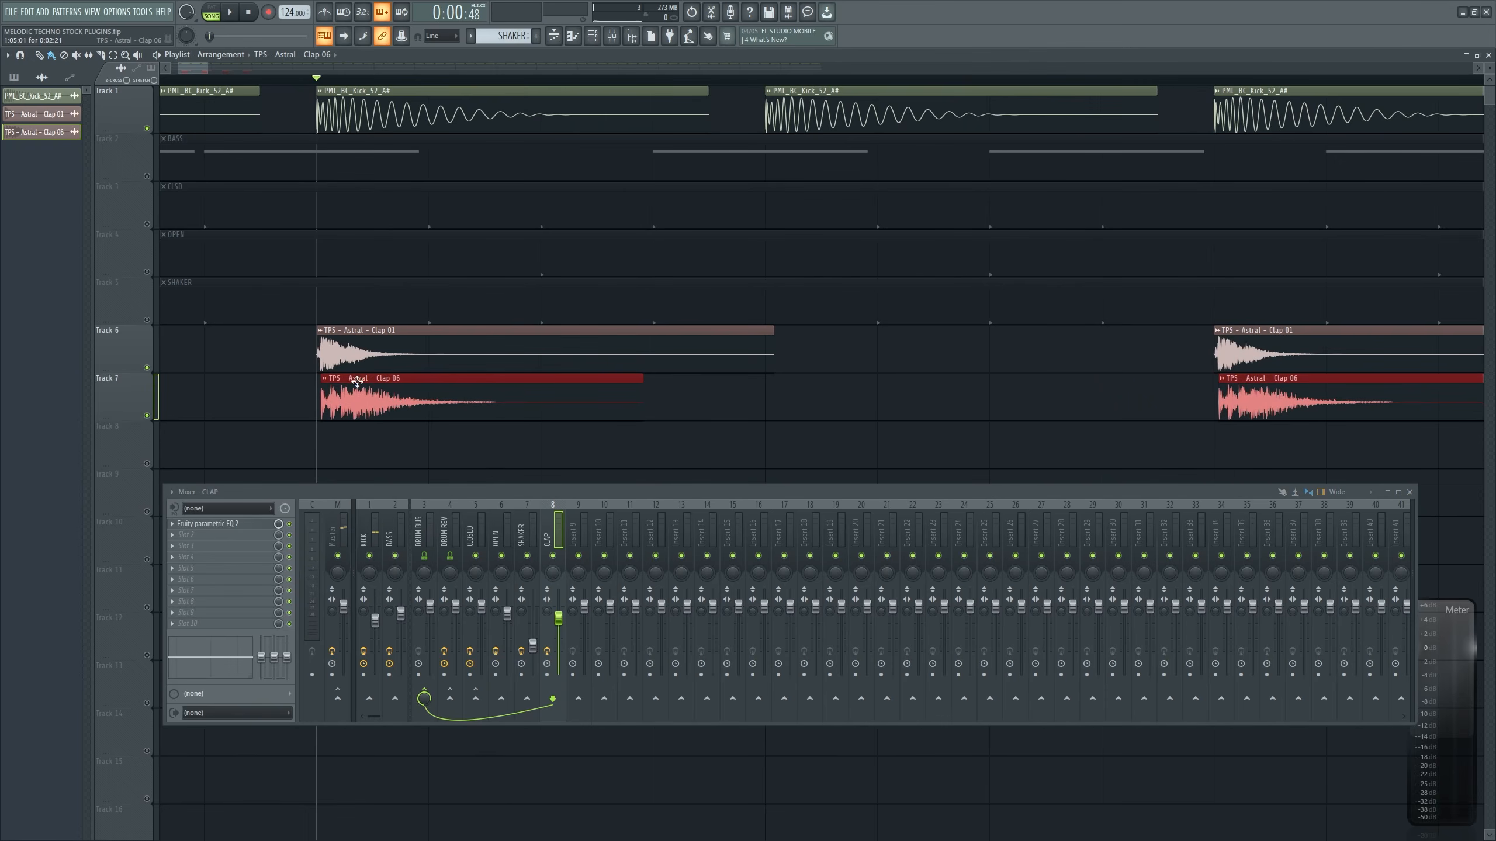
{"action": "key", "text": "space"}
{"action": "left_click_drag", "start_coordinate": [360, 384], "coordinate": [376, 378]}
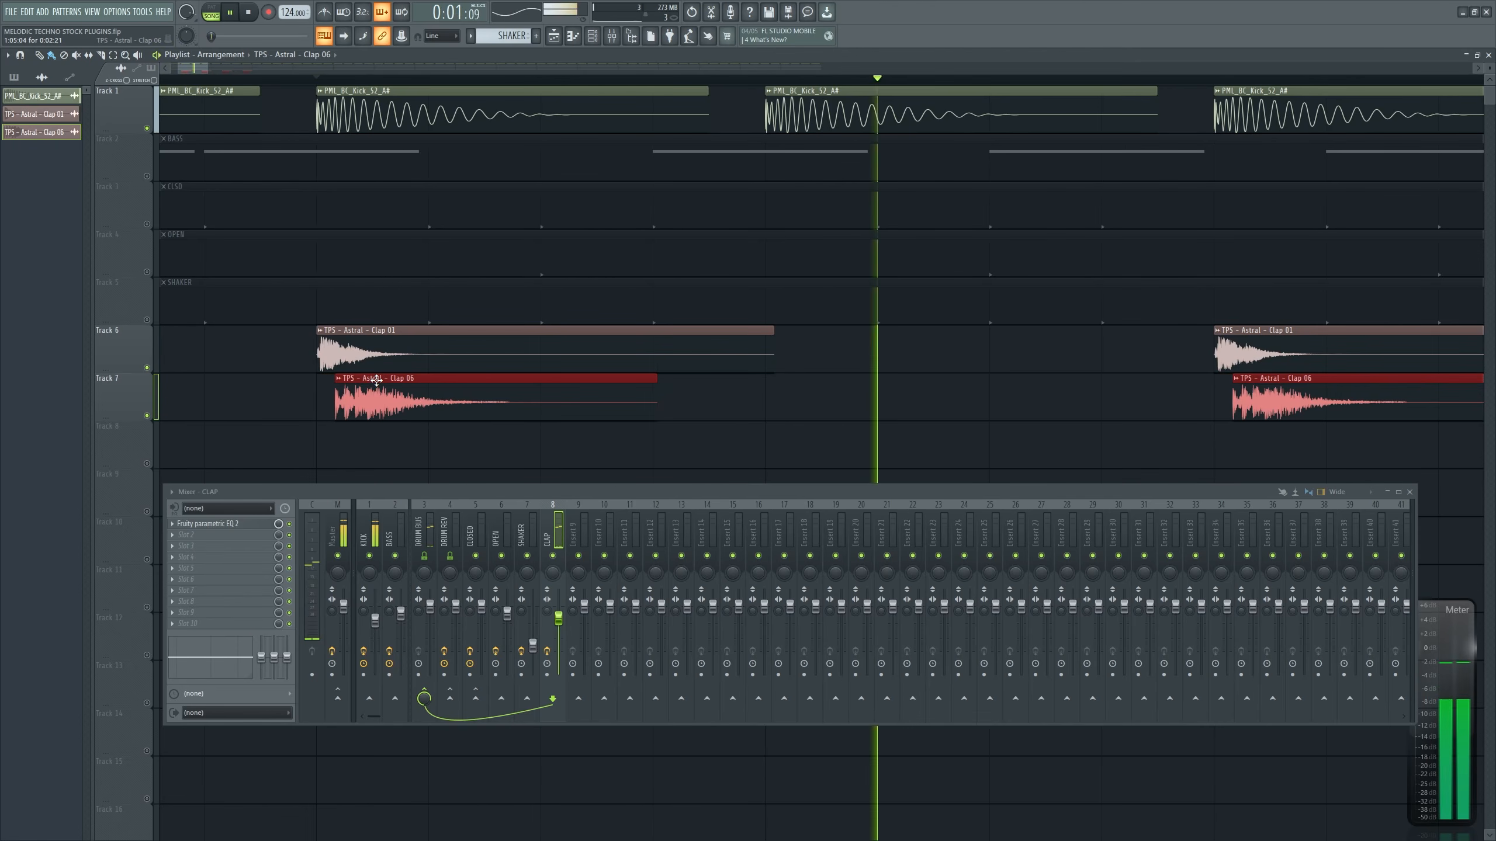
{"action": "left_click_drag", "start_coordinate": [376, 380], "coordinate": [384, 384]}
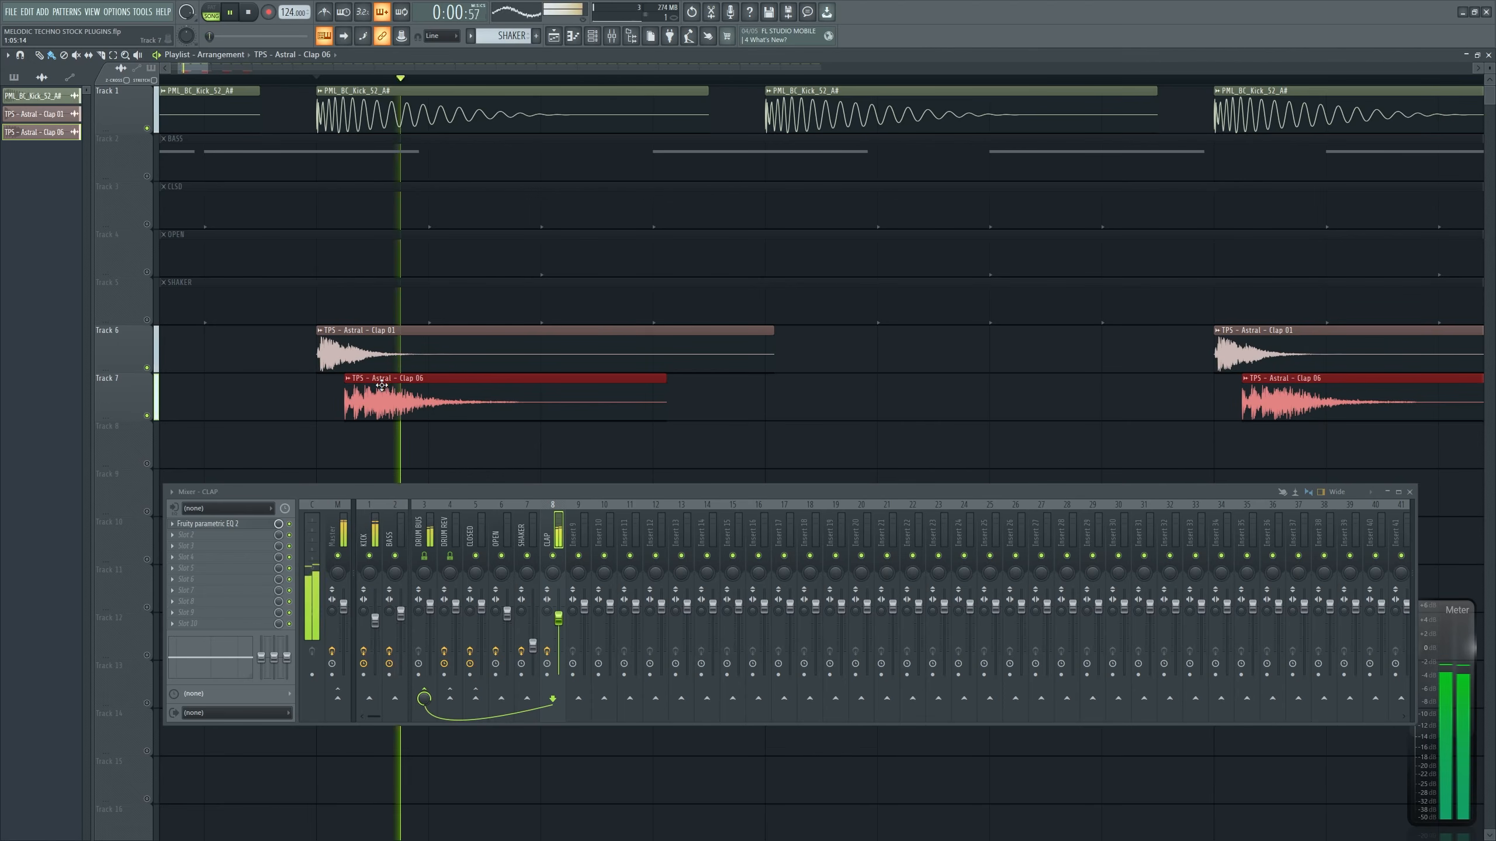
Duplicate the clap clips on Tracks 6 and 7 repeatedly until they cover the arrangement through bar 16
{"action": "scroll", "coordinate": [377, 391], "scroll_direction": "down", "scroll_amount": 8}
{"action": "left_click_drag", "start_coordinate": [398, 354], "coordinate": [257, 404]}
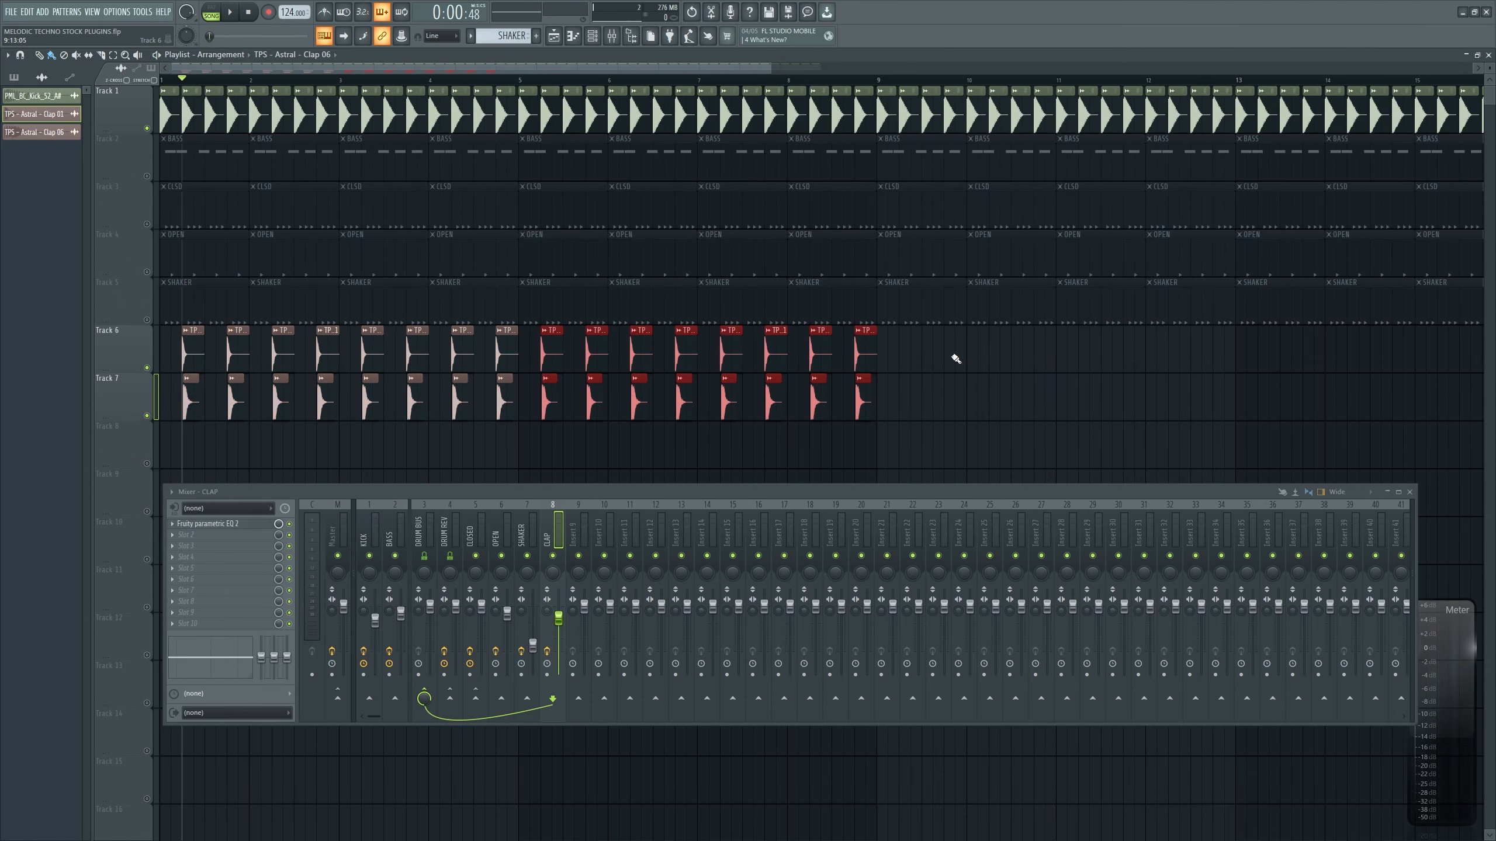
{"action": "mouse_move", "coordinate": [949, 356]}
{"action": "left_mouse_down"}
{"action": "mouse_move", "coordinate": [192, 393]}
{"action": "mouse_move", "coordinate": [979, 379]}
{"action": "mouse_move", "coordinate": [11, 407]}
{"action": "left_mouse_up"}
{"action": "scroll", "coordinate": [915, 354], "scroll_direction": "down", "scroll_amount": 4}
{"action": "scroll", "coordinate": [578, 374], "scroll_direction": "up", "scroll_amount": 4}
{"action": "left_click_drag", "start_coordinate": [280, 376], "coordinate": [538, 348]}
Set the main swing to 20% and move the Channel rack below the playlist clips
{"action": "scroll", "coordinate": [507, 335], "scroll_direction": "up", "scroll_amount": 4}
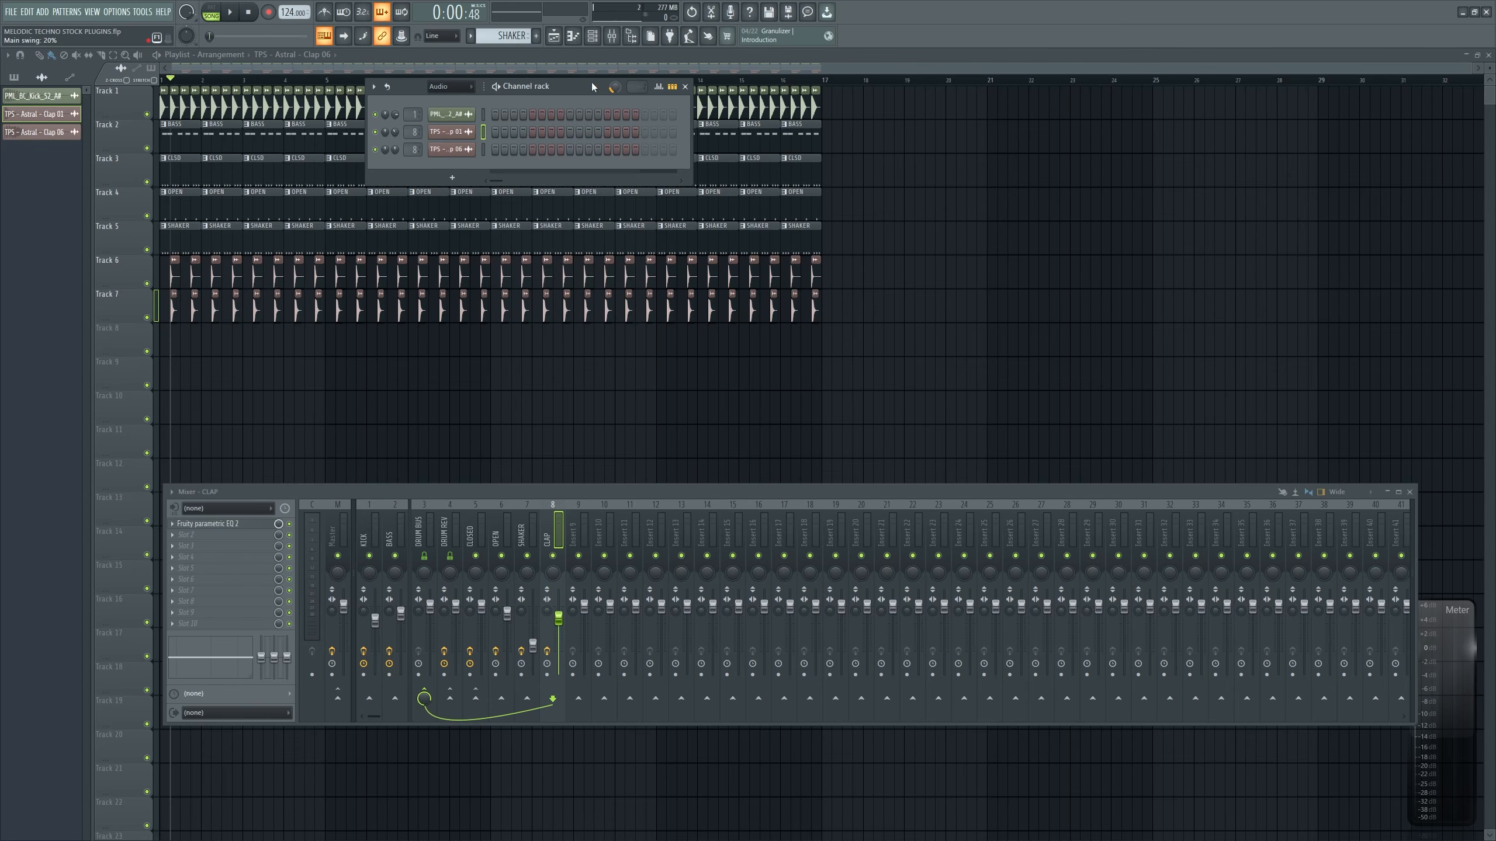
{"action": "left_click_drag", "start_coordinate": [592, 86], "coordinate": [624, 369]}
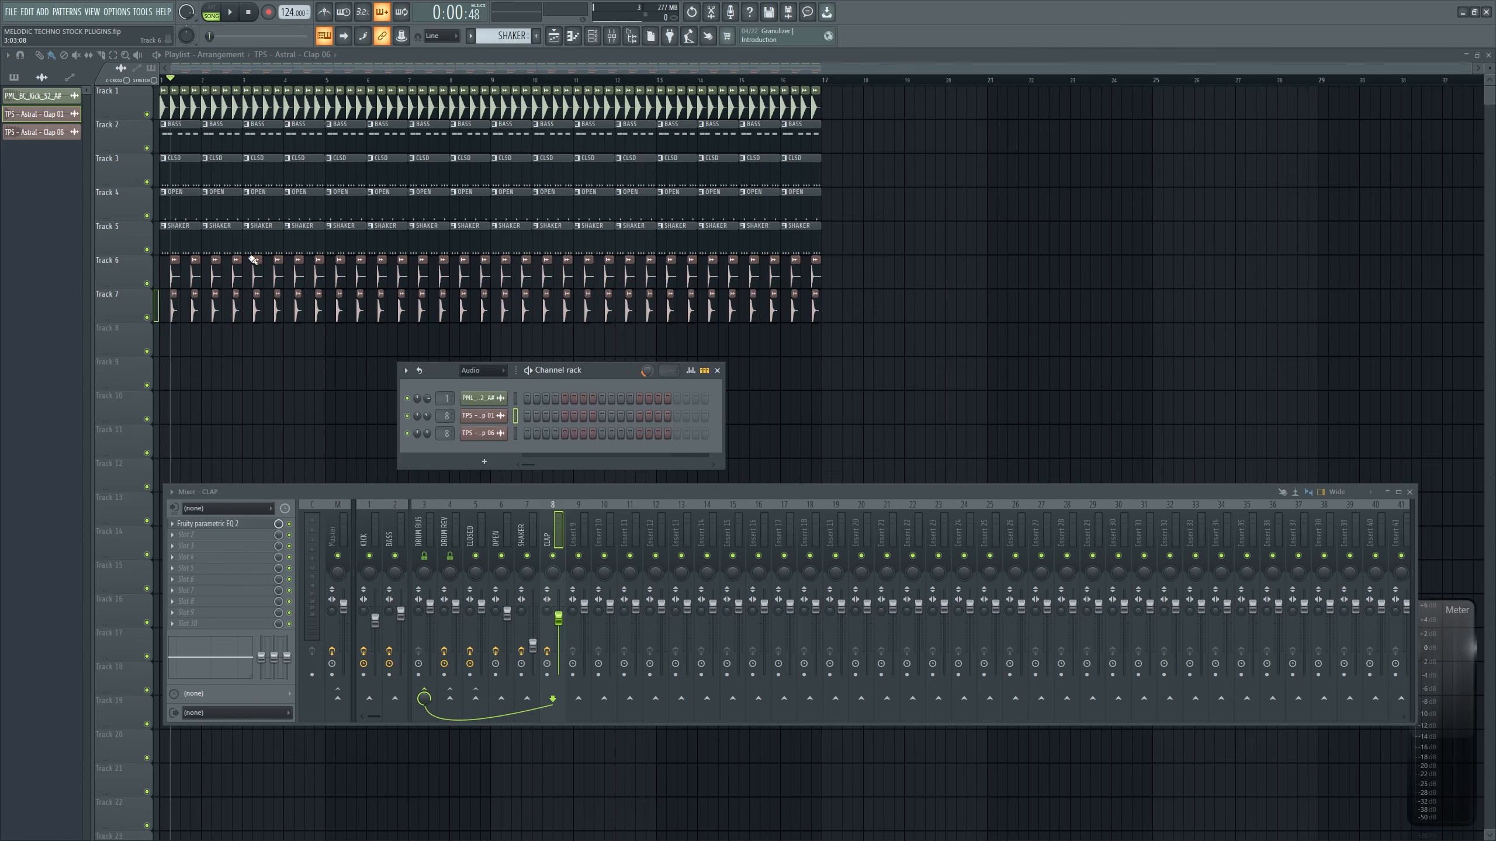
Examine which tracks hold audio clips (Tracks 1, 6 and 7) and which hold patterns (Tracks 2 to 5) by selecting them in turn
{"action": "key", "text": "F6"}
{"action": "left_click_drag", "start_coordinate": [171, 121], "coordinate": [810, 233]}
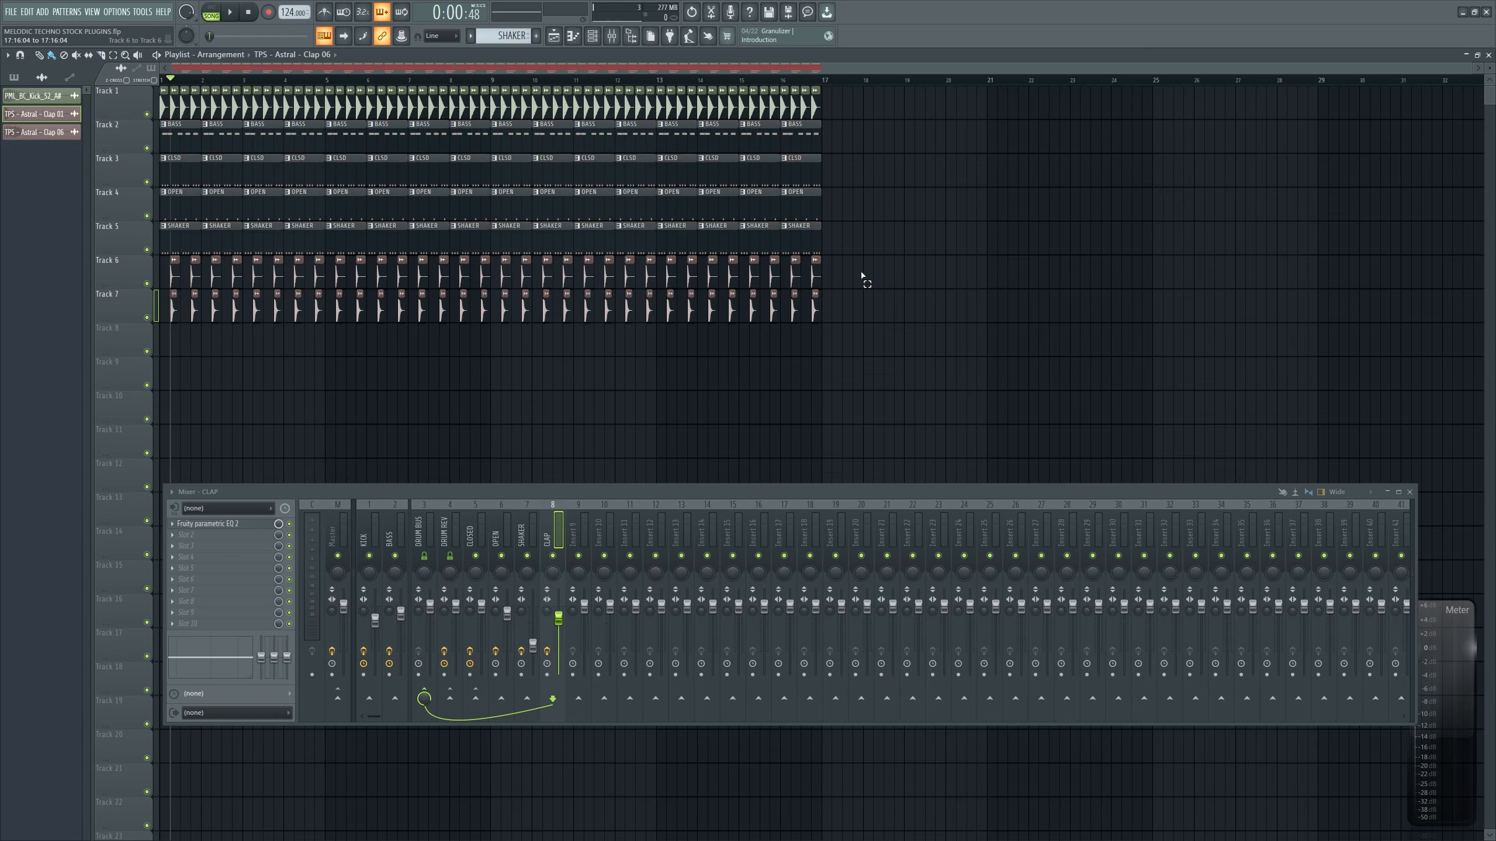
{"action": "left_click_drag", "start_coordinate": [865, 281], "coordinate": [84, 328]}
{"action": "scroll", "coordinate": [184, 317], "scroll_direction": "up", "scroll_amount": 8}
{"action": "left_click_drag", "start_coordinate": [169, 257], "coordinate": [552, 404]}
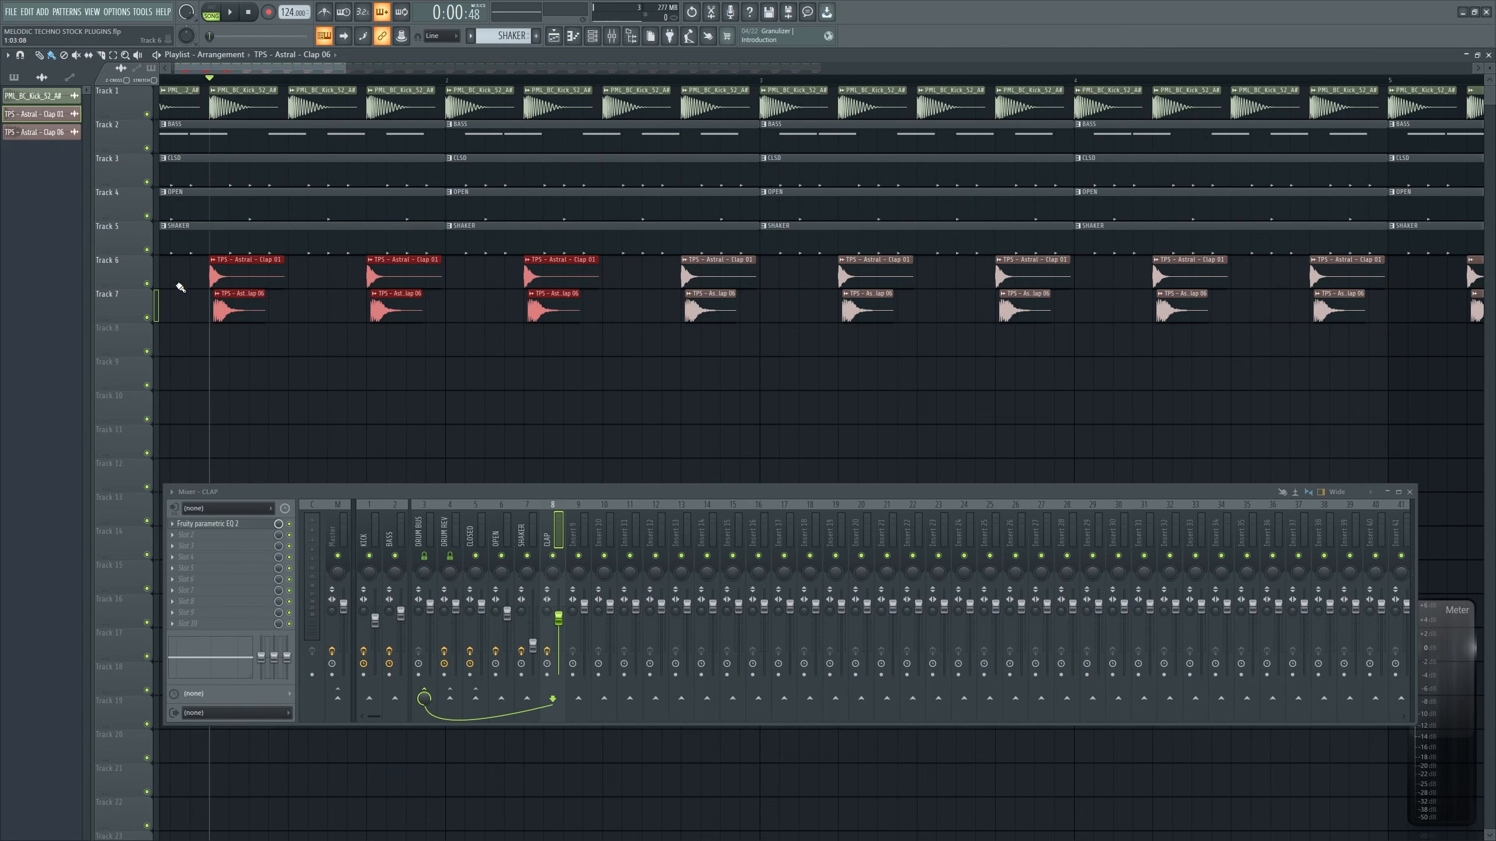
{"action": "left_click_drag", "start_coordinate": [206, 97], "coordinate": [533, 115]}
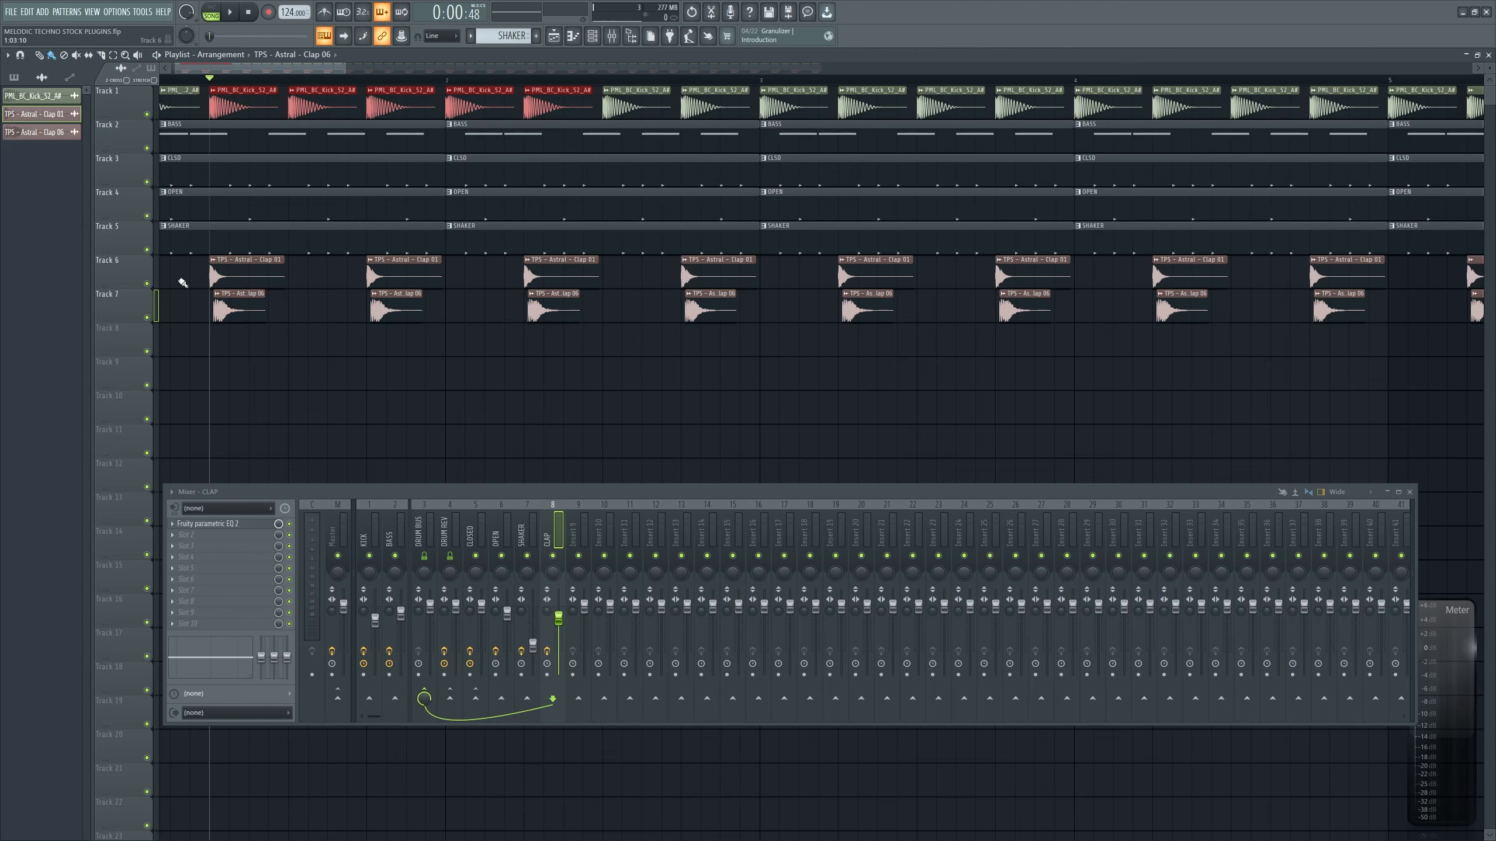
{"action": "left_click_drag", "start_coordinate": [181, 284], "coordinate": [430, 335]}
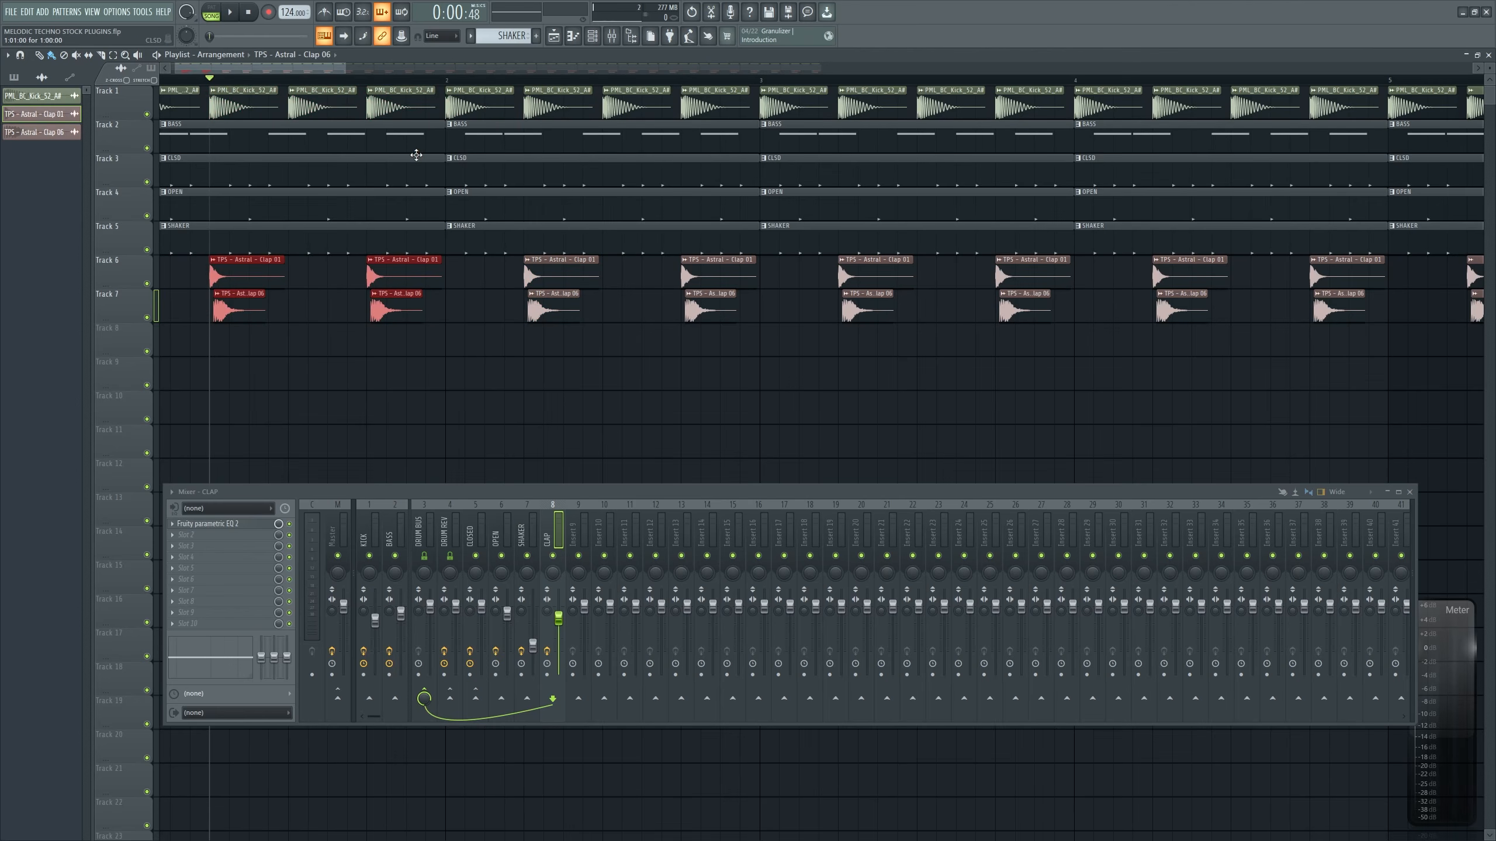
{"action": "left_click_drag", "start_coordinate": [416, 154], "coordinate": [690, 217]}
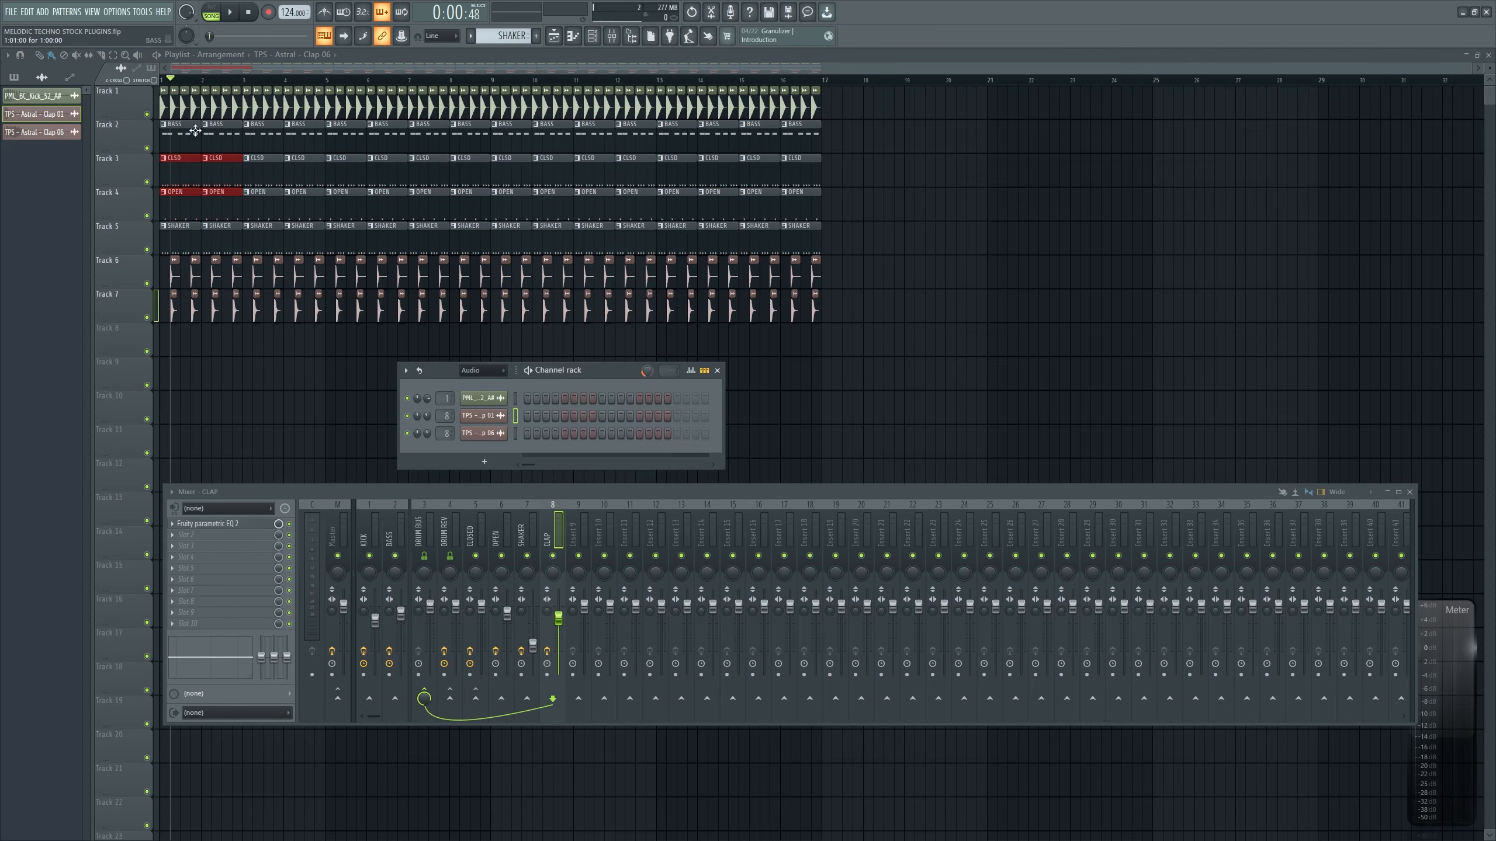
{"action": "left_click_drag", "start_coordinate": [836, 122], "coordinate": [152, 233]}
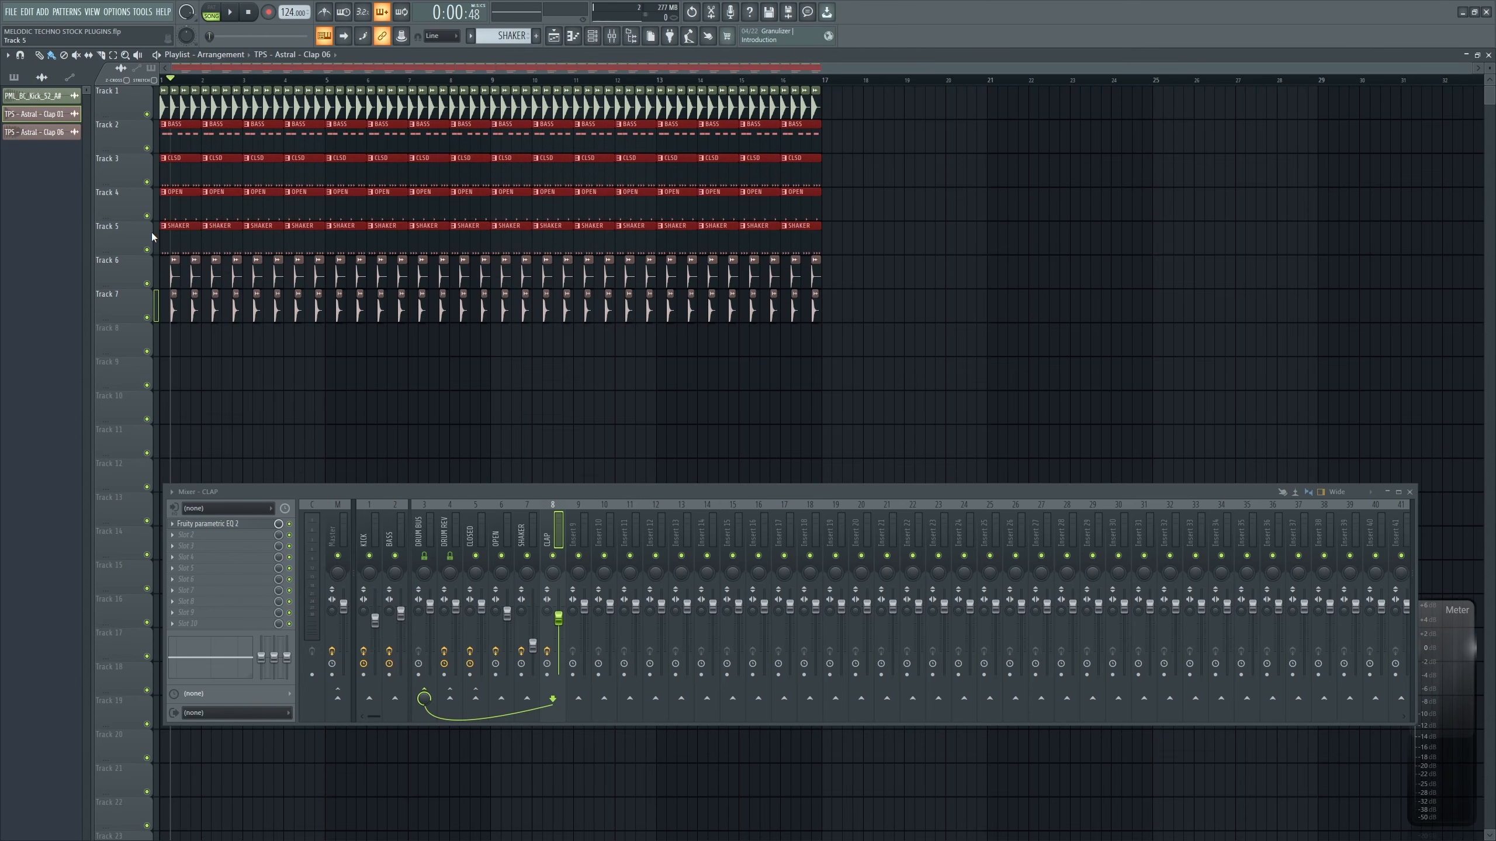
Save the project, play the arrangement while checking the main swing at 20%, and hide the Channel rack
{"action": "key", "text": "ctrl+s"}
{"action": "left_click", "coordinate": [592, 35]}
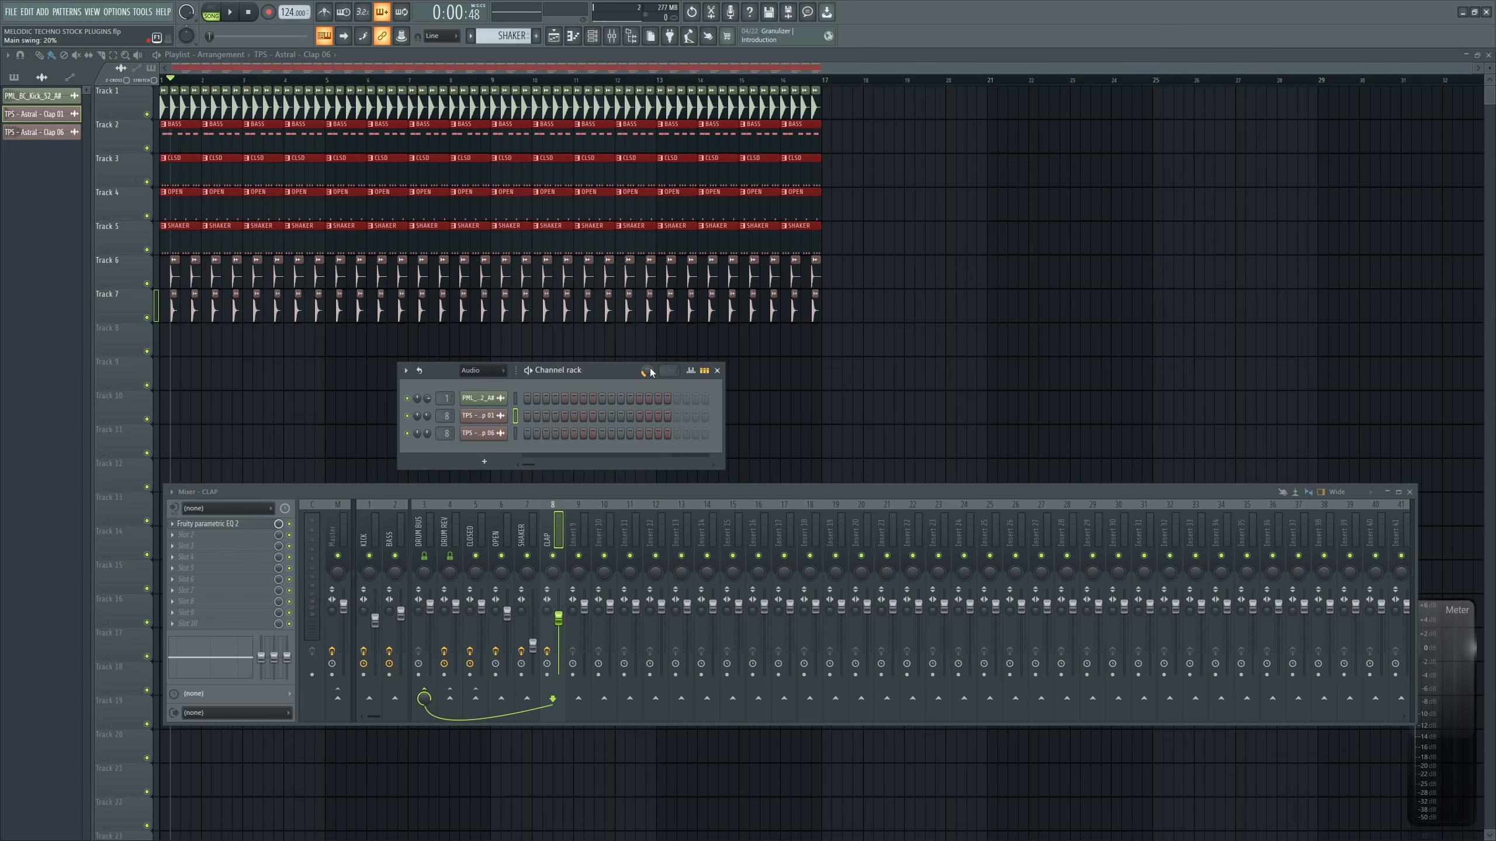
{"action": "key", "text": "space"}
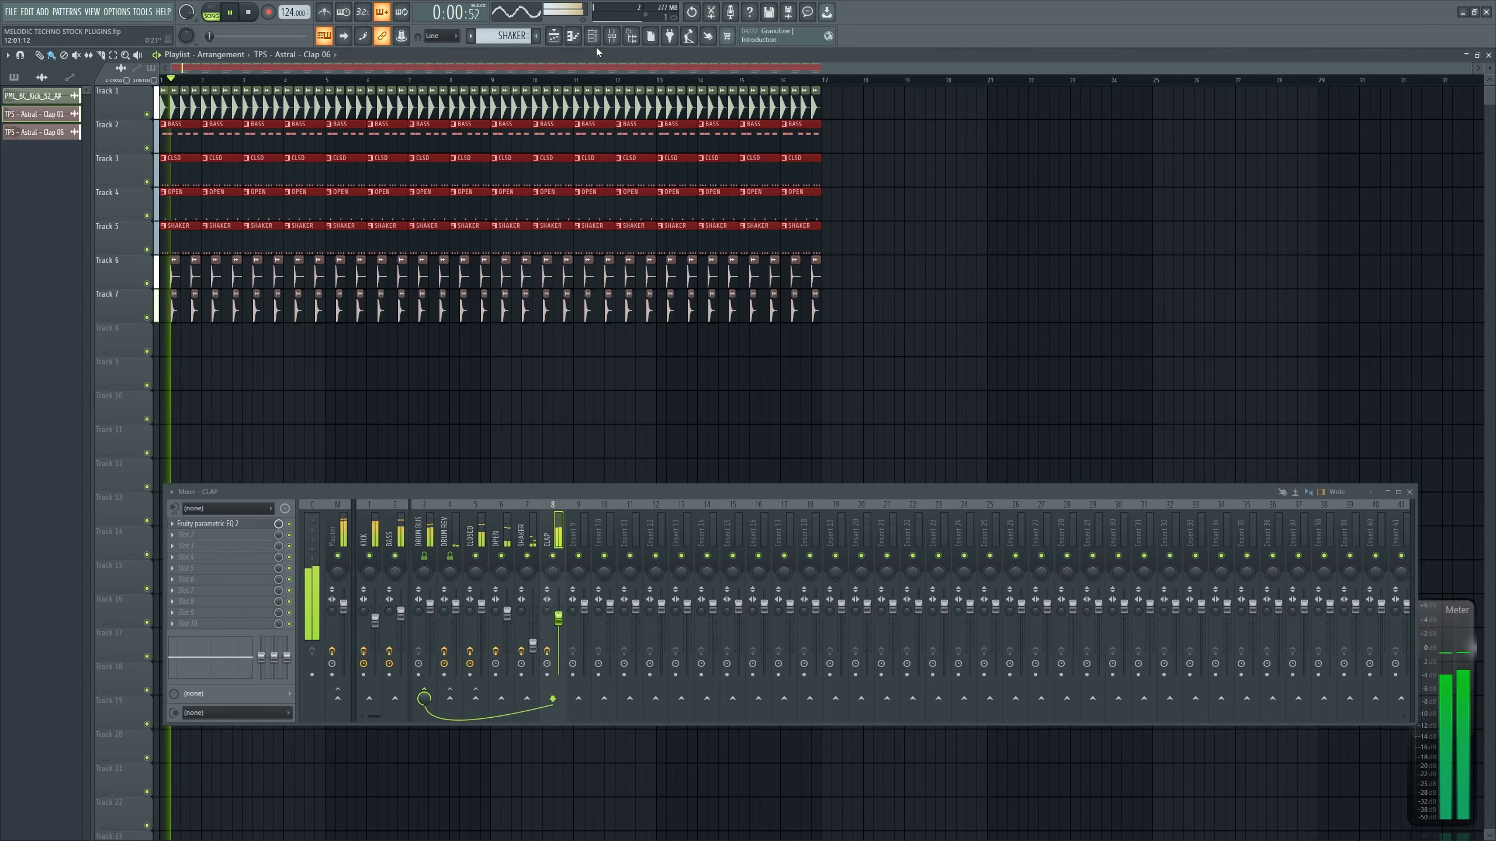
{"action": "left_click", "coordinate": [593, 36]}
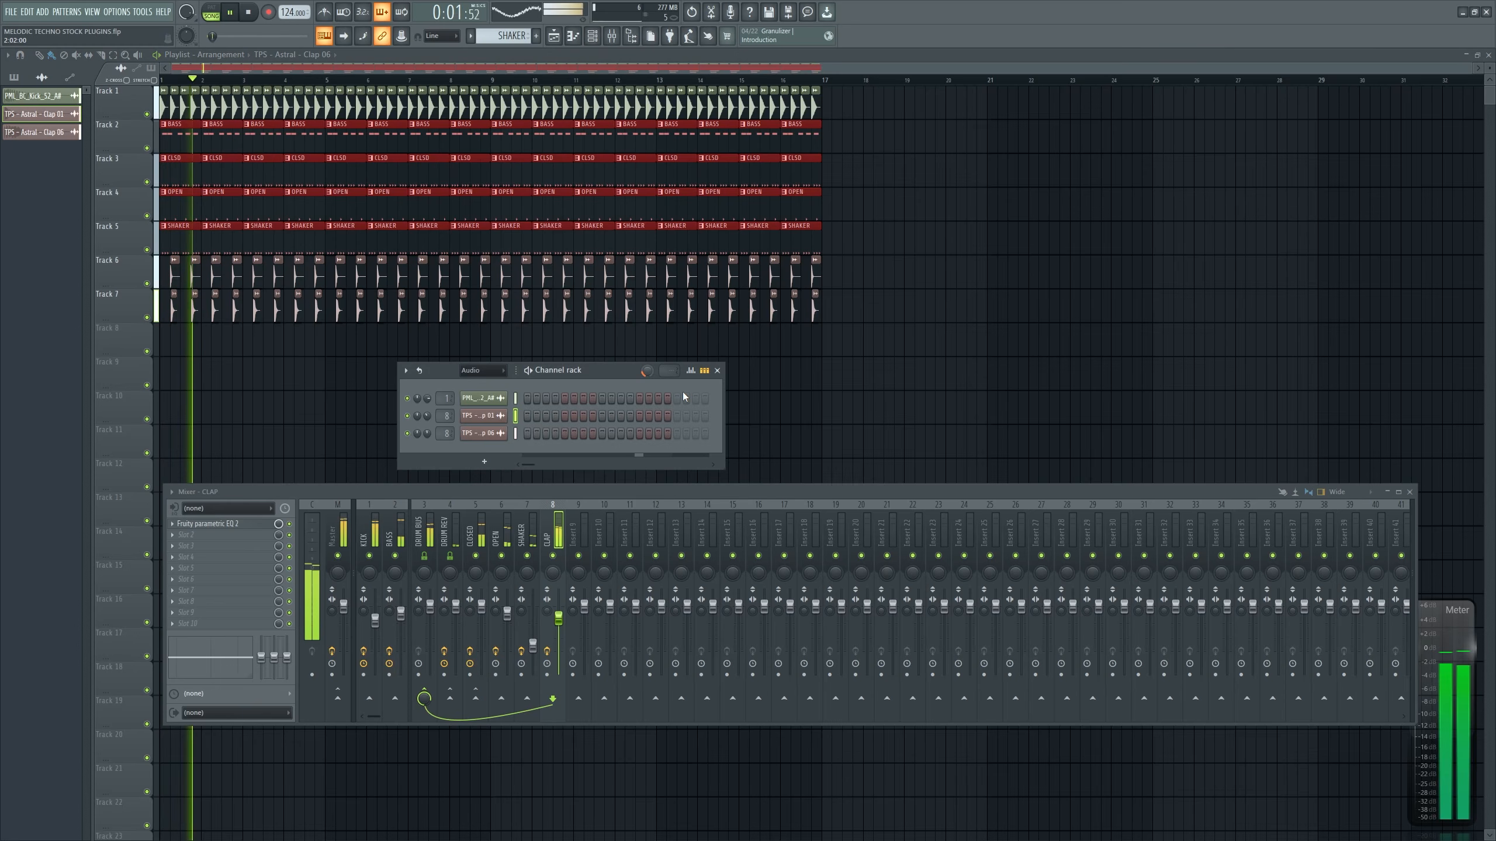
{"action": "mouse_move", "coordinate": [647, 370]}
{"action": "left_mouse_down"}
{"action": "mouse_move", "coordinate": [647, 331]}
{"action": "mouse_move", "coordinate": [647, 363]}
{"action": "left_mouse_up"}
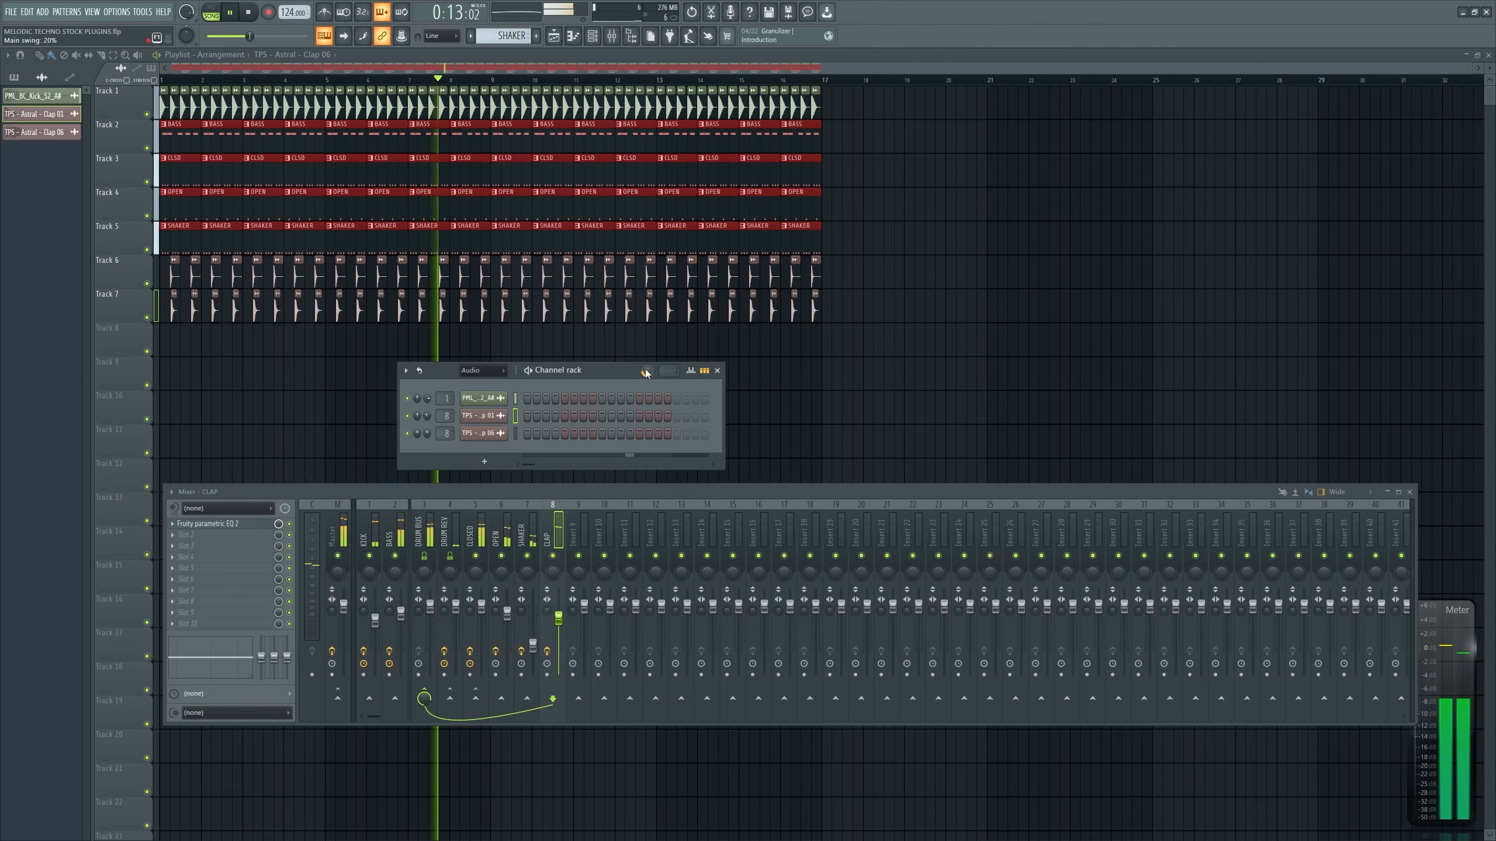
{"action": "left_click", "coordinate": [718, 371]}
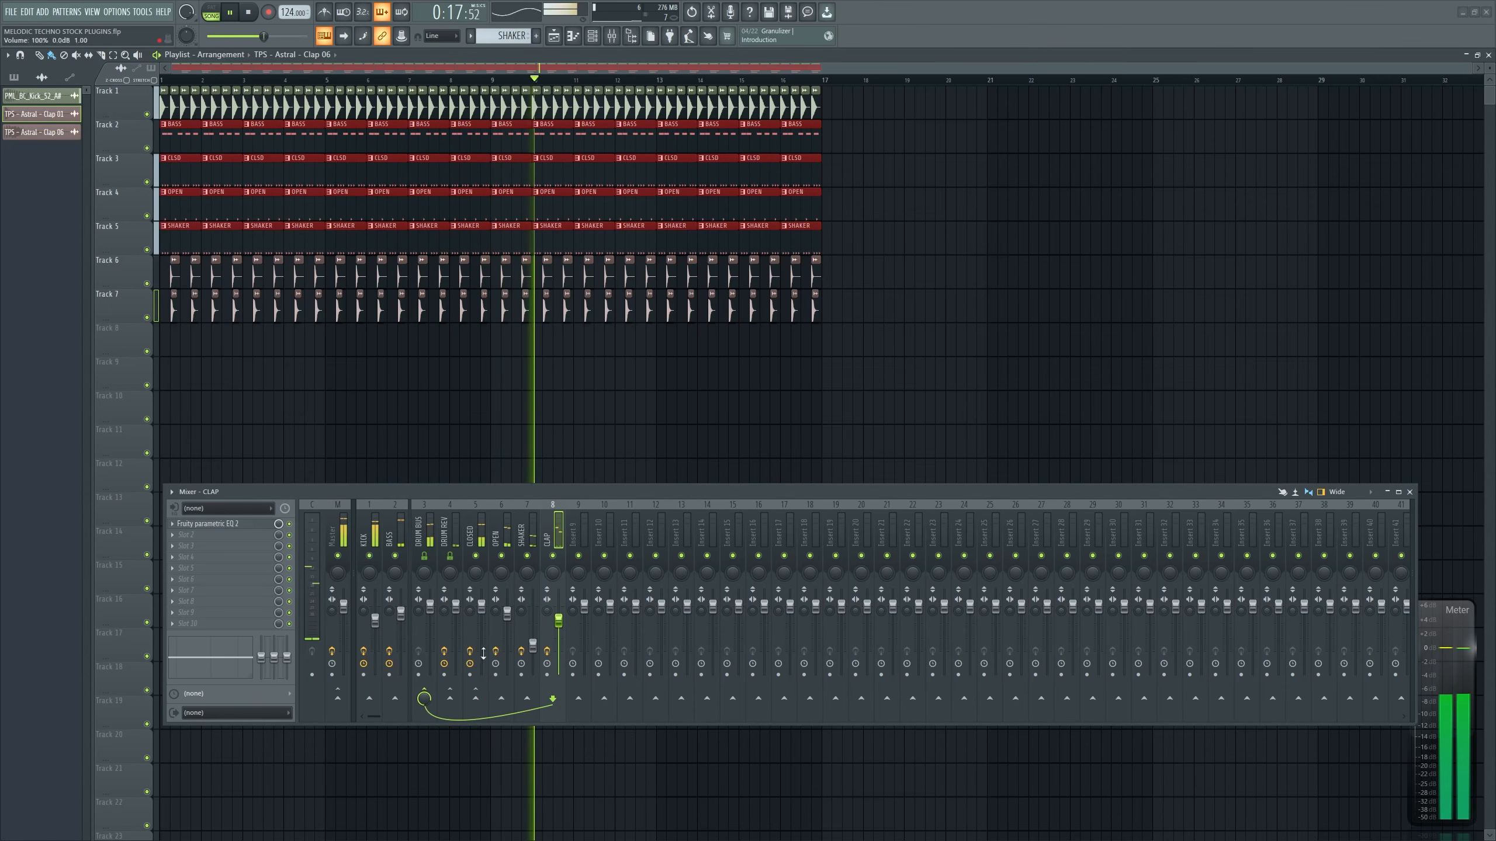
Send the CLAP mixer track to DRUM REV at about 38% while listening, and stop playback
{"action": "left_click", "coordinate": [450, 698]}
{"action": "mouse_move", "coordinate": [450, 698]}
{"action": "left_mouse_down"}
{"action": "mouse_move", "coordinate": [450, 744]}
{"action": "mouse_move", "coordinate": [453, 699]}
{"action": "left_mouse_up"}
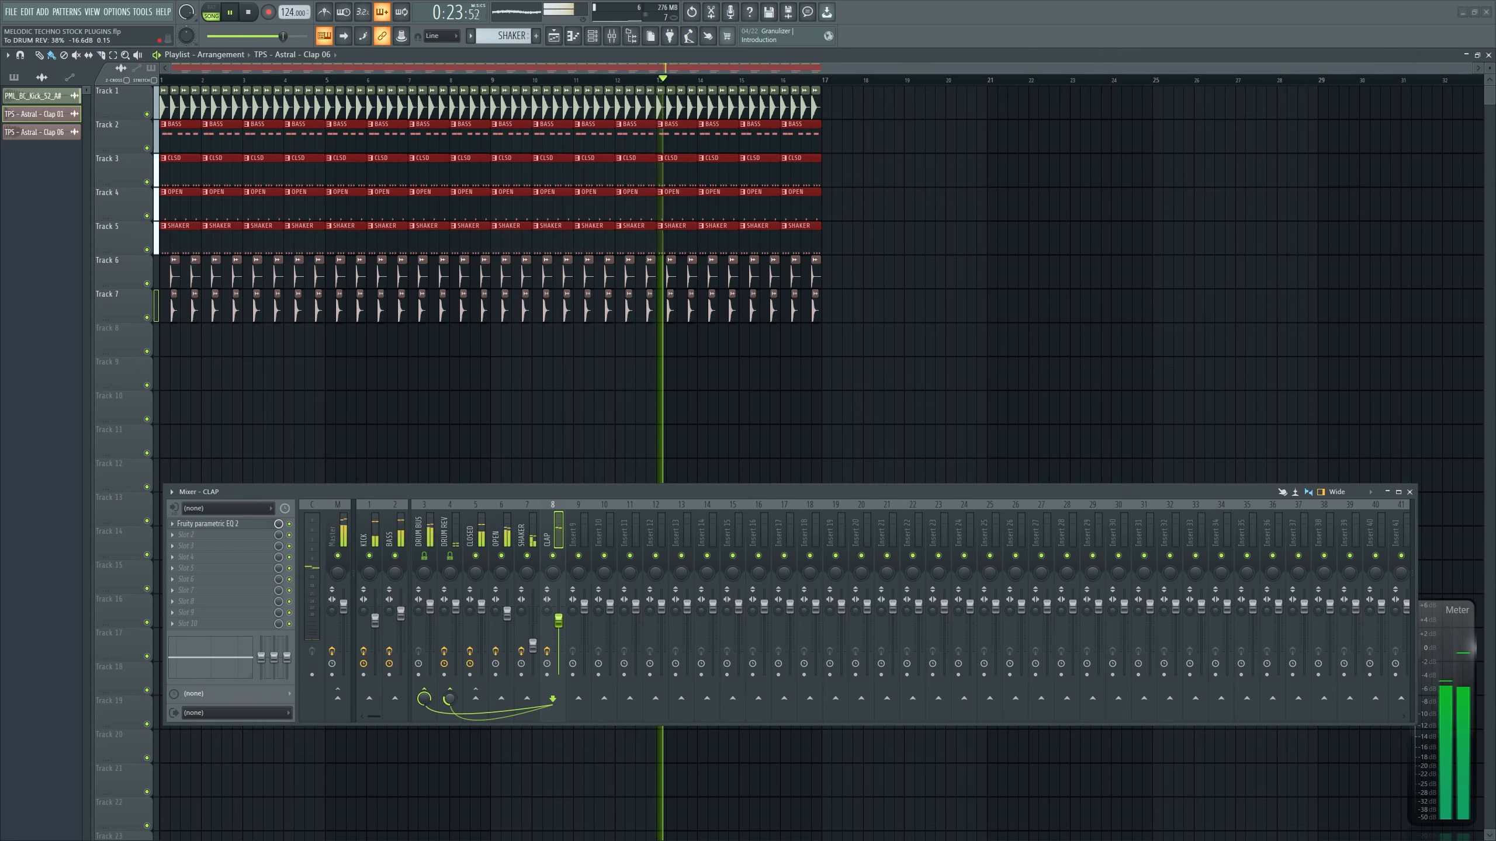
{"action": "key", "text": "space"}
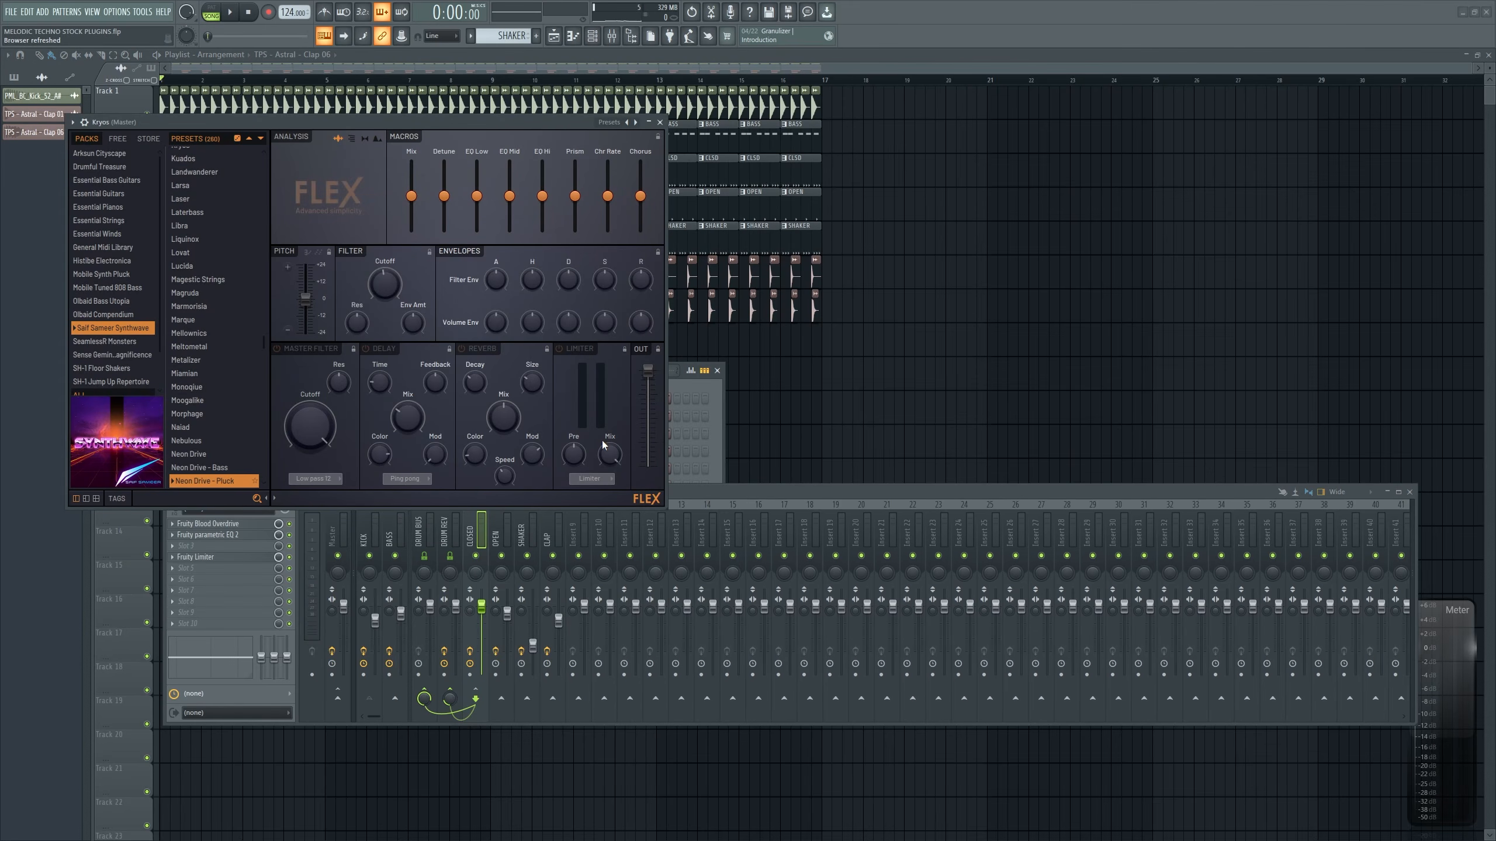
Close the Kryos FLEX window and rearrange the Channel rack and mixer so all channels are visible below the playlist clips
{"action": "left_click_drag", "start_coordinate": [541, 123], "coordinate": [813, 361]}
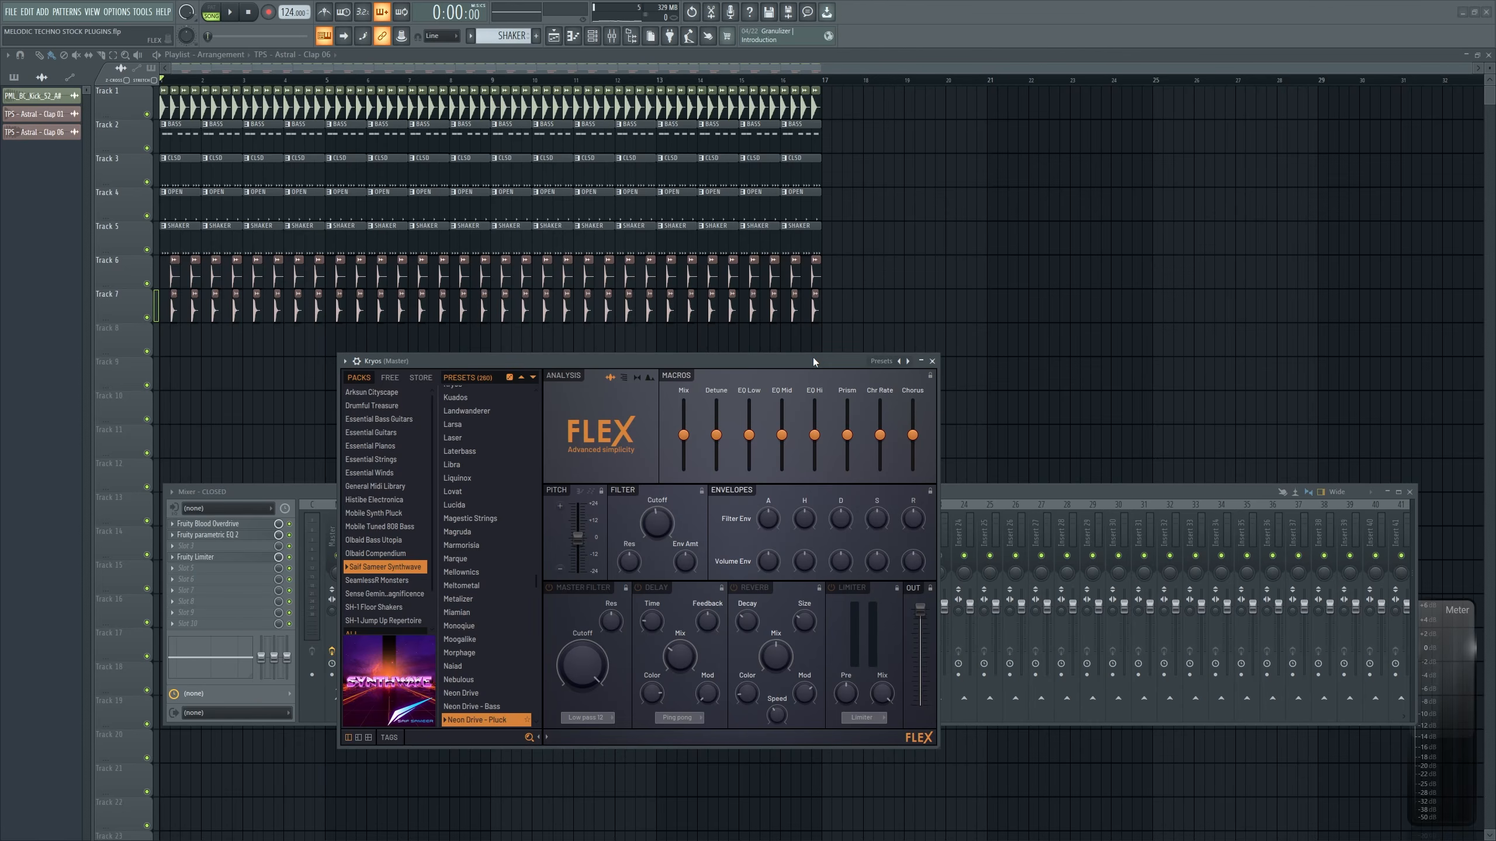
{"action": "left_click_drag", "start_coordinate": [813, 357], "coordinate": [927, 439]}
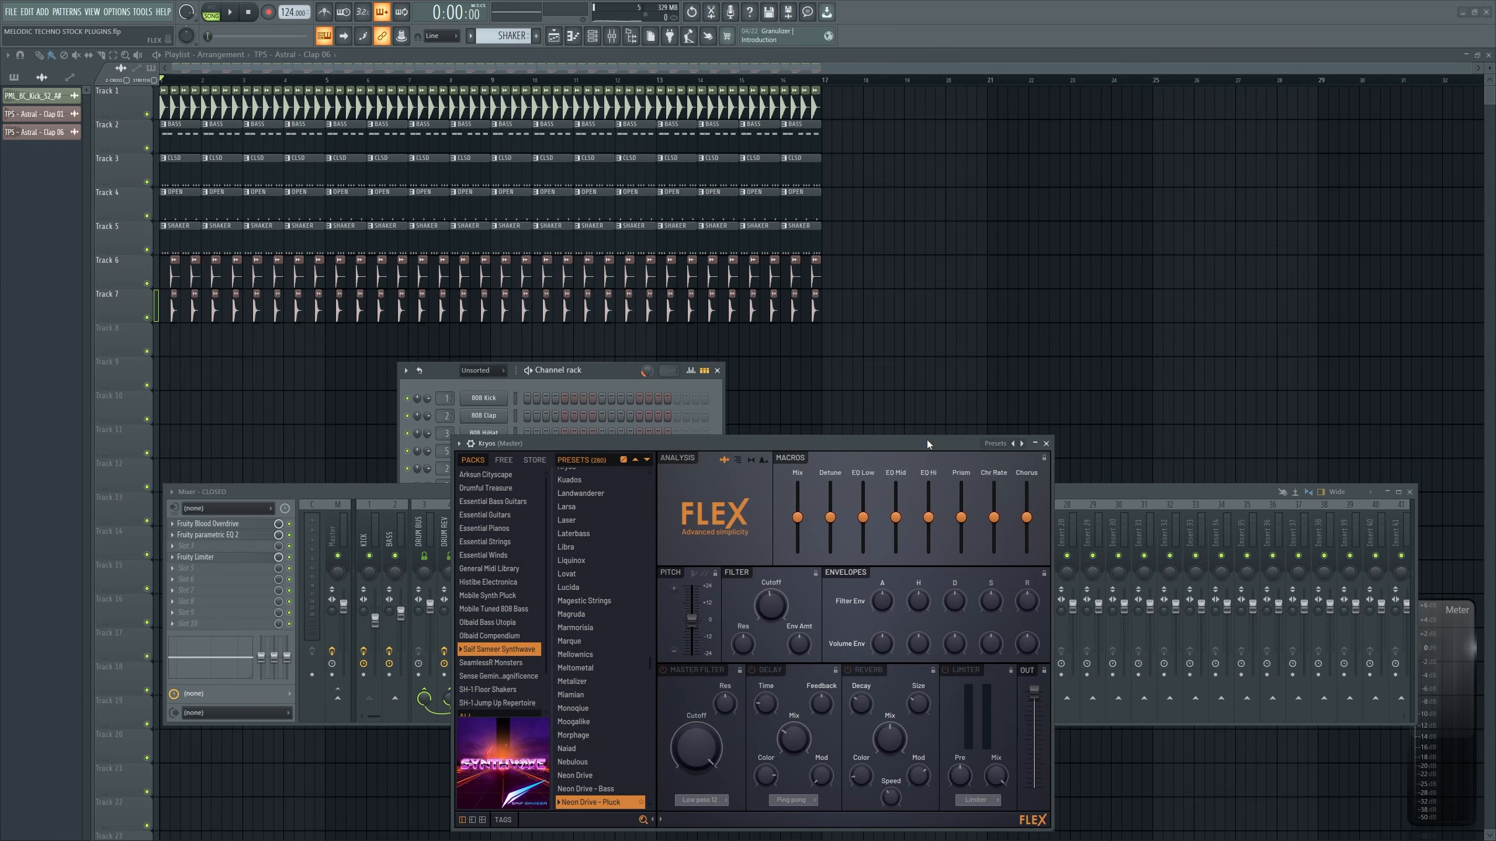
{"action": "left_click_drag", "start_coordinate": [641, 372], "coordinate": [626, 352]}
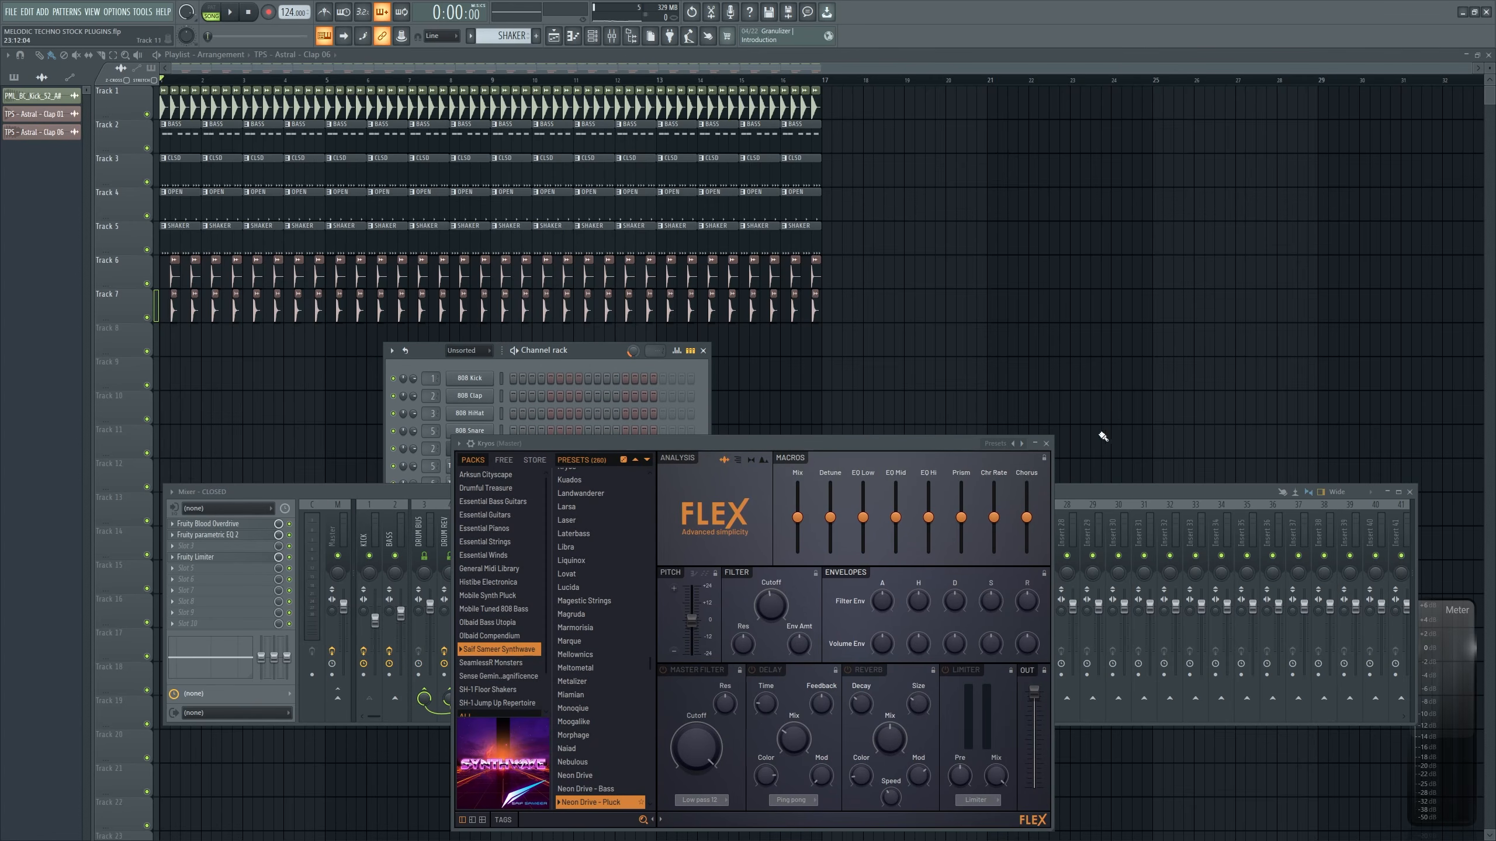
{"action": "left_click", "coordinate": [1046, 444]}
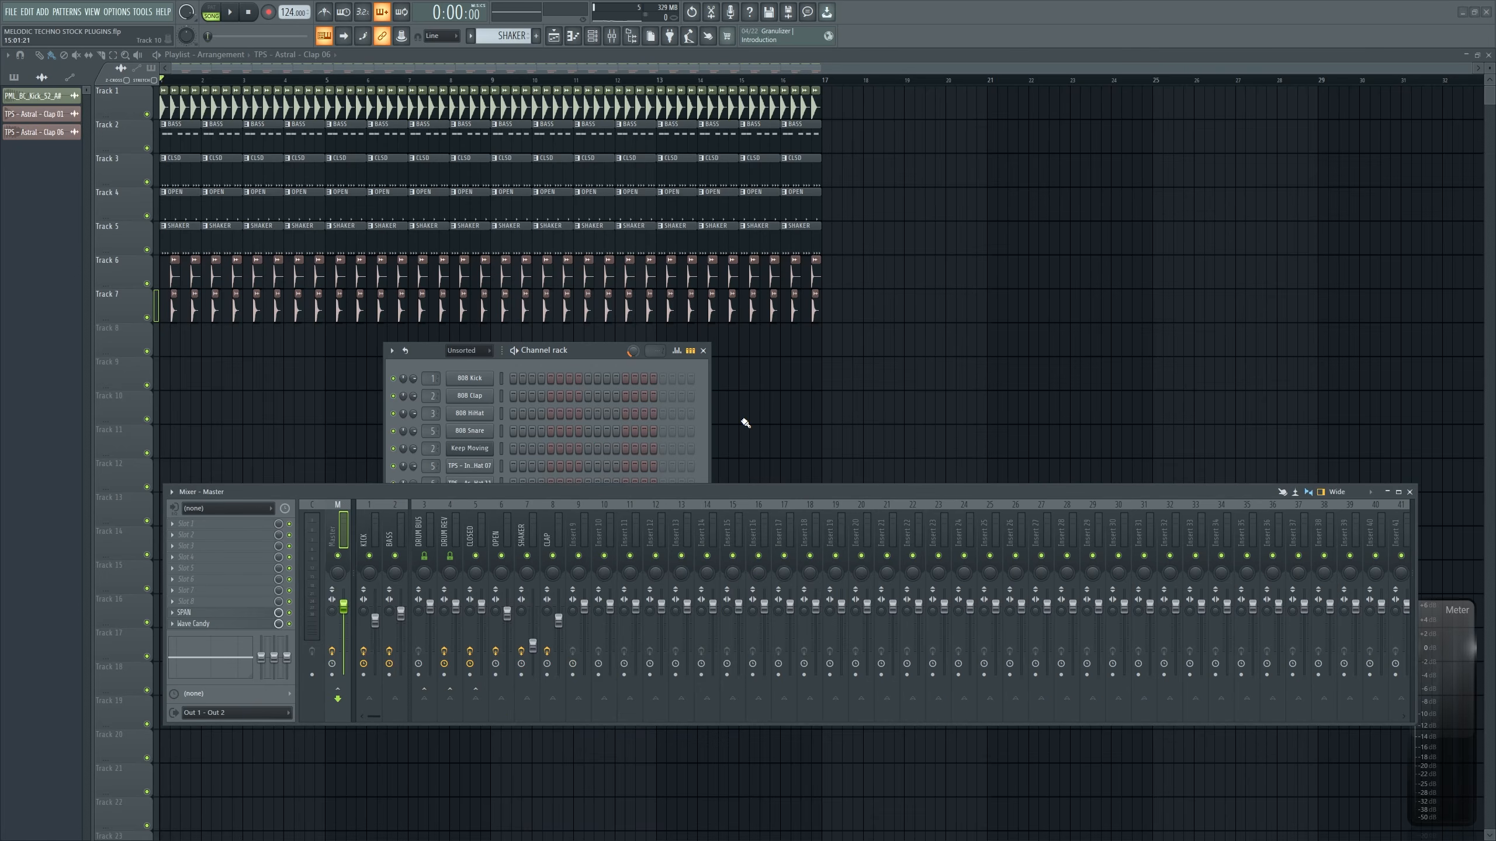
{"action": "left_click_drag", "start_coordinate": [610, 491], "coordinate": [593, 629]}
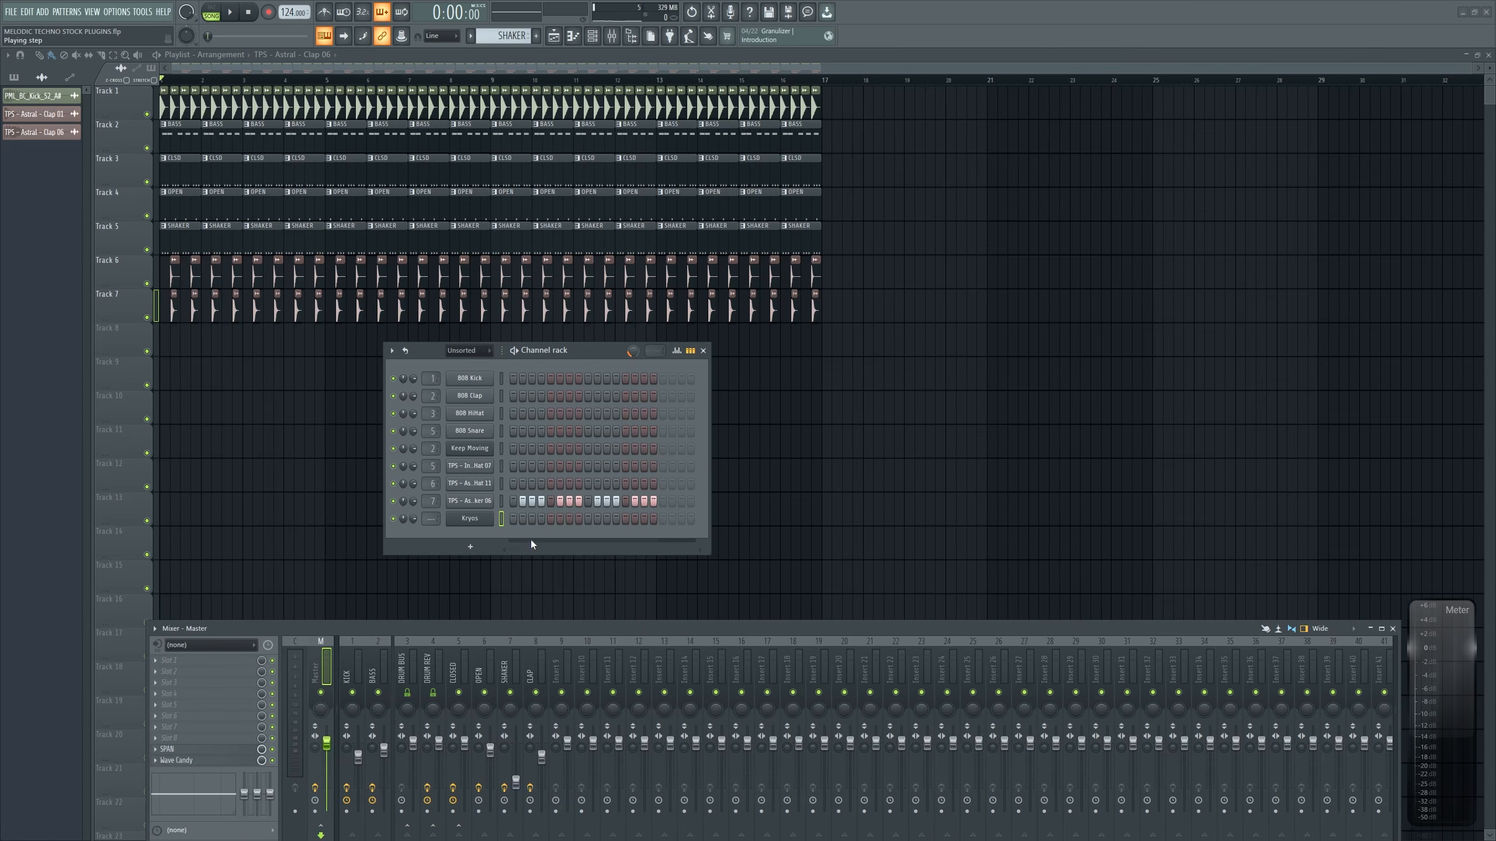
Create a new pattern named ARP and place it at the start of Track 8
{"action": "left_click", "coordinate": [536, 36]}
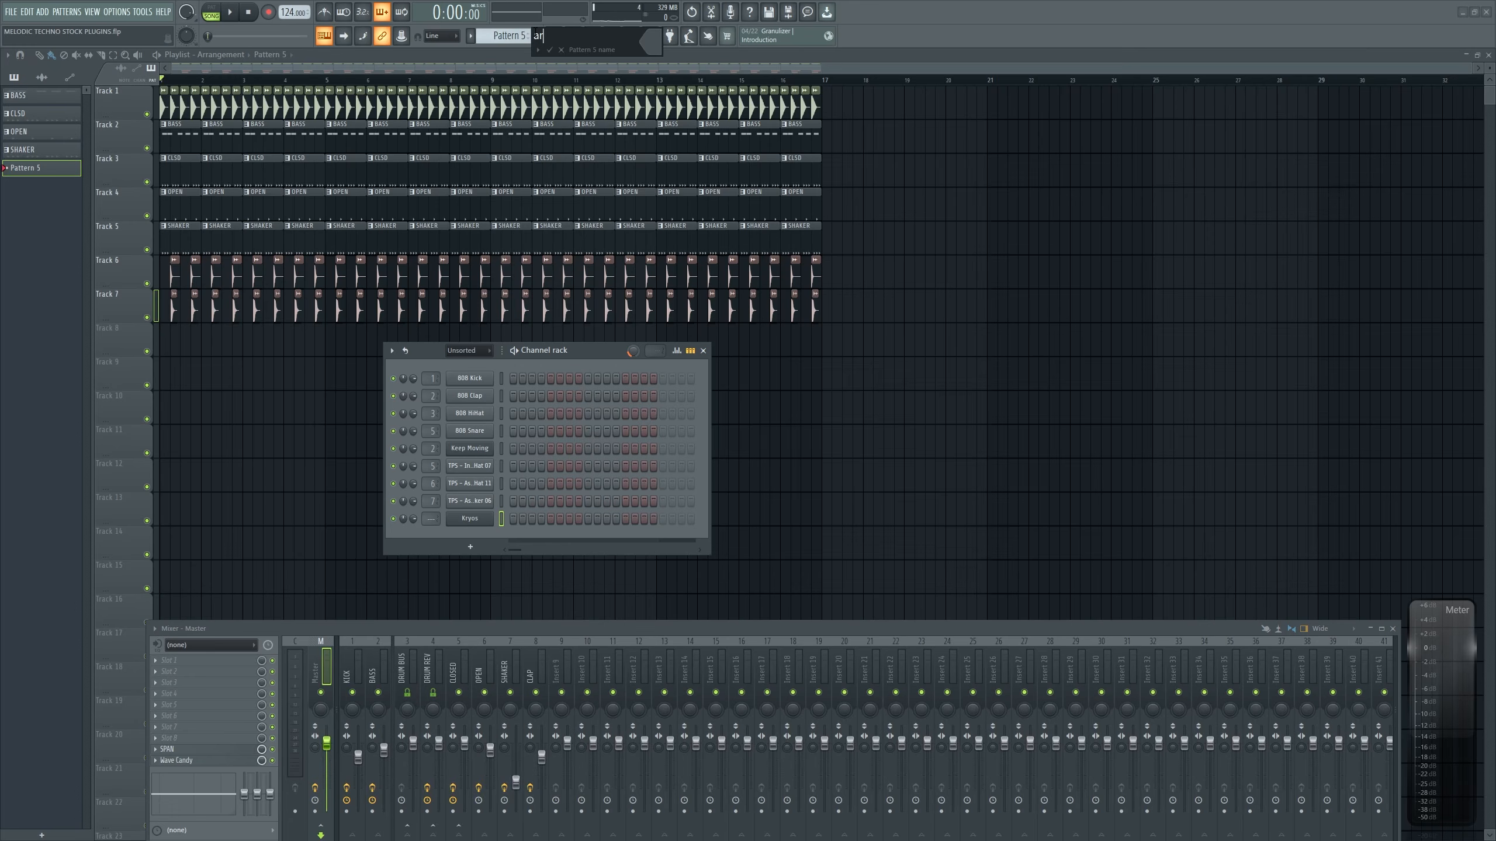
{"action": "type", "text": "ARP"}
{"action": "key", "text": "Return"}
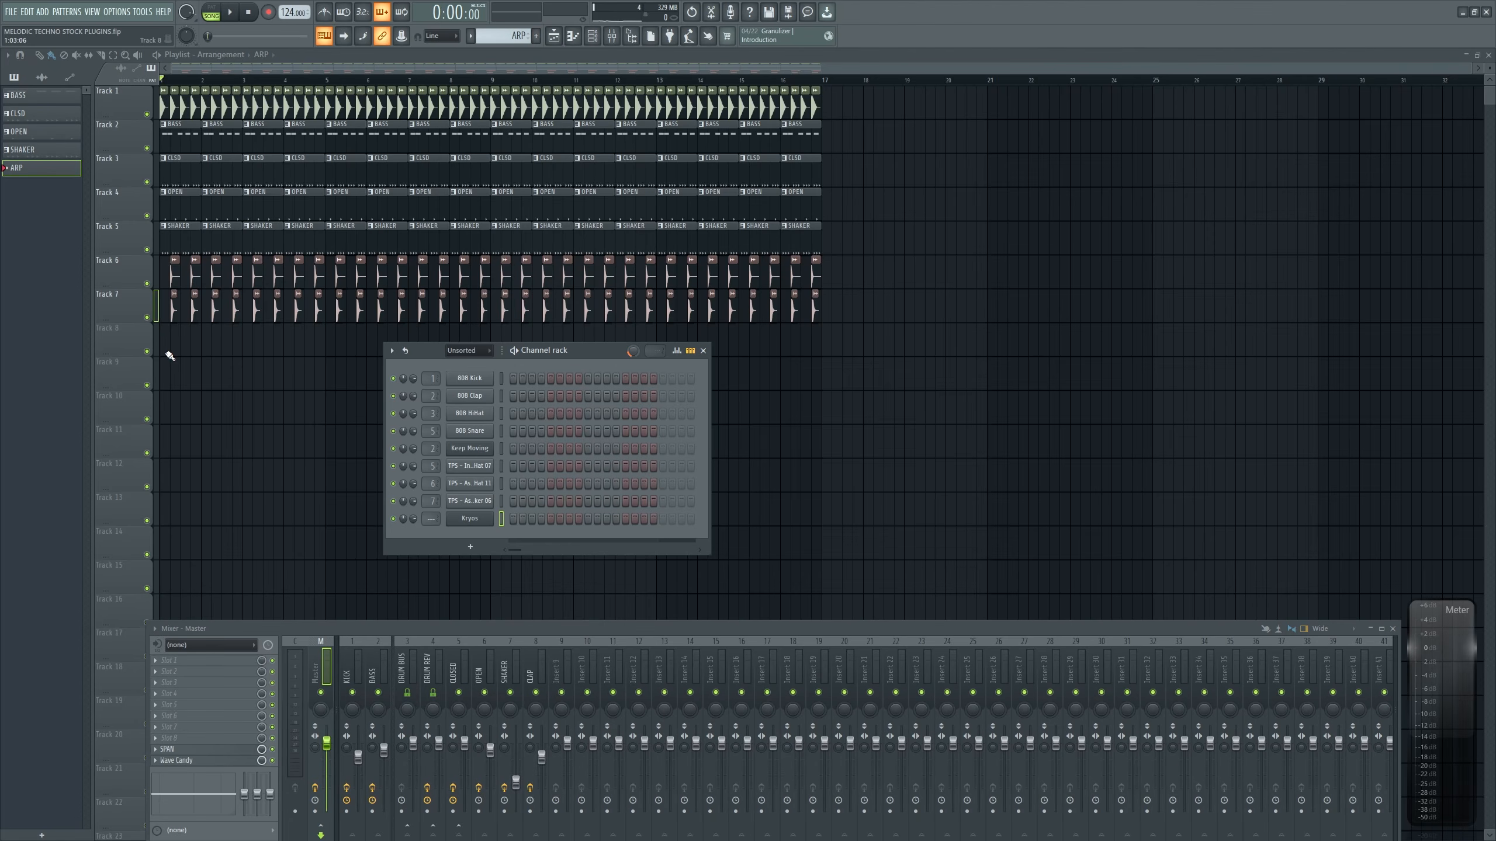
{"action": "left_click", "coordinate": [168, 345]}
Route the Kryos FLEX channel to mixer track 10, named ARP with Fruity Love Philter in slot 5, and close both plugin windows
{"action": "left_click", "coordinate": [469, 518]}
{"action": "left_click_drag", "start_coordinate": [661, 446], "coordinate": [467, 293]}
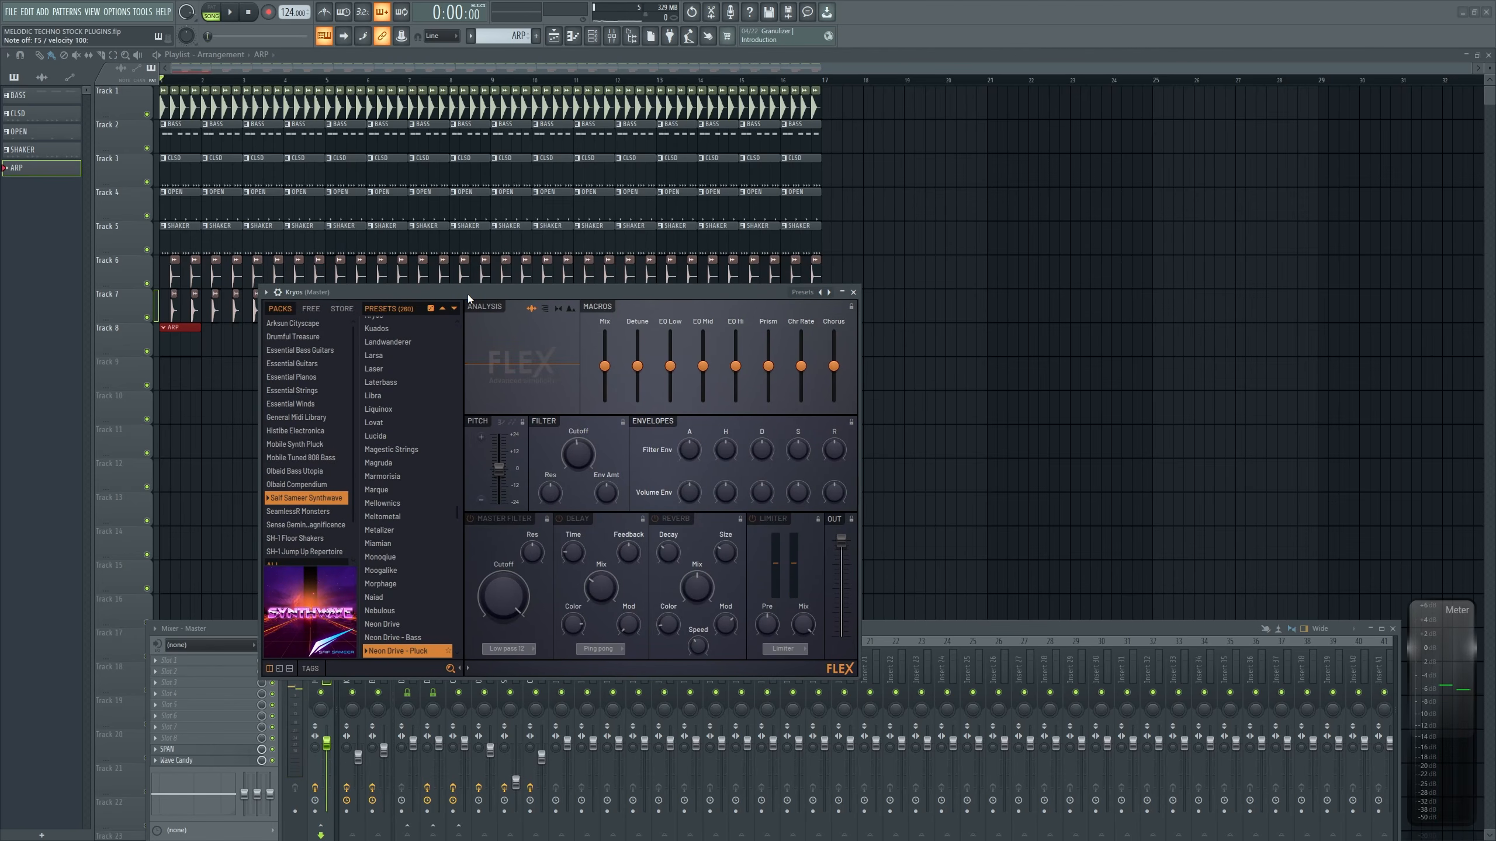
{"action": "left_click_drag", "start_coordinate": [467, 295], "coordinate": [527, 187]}
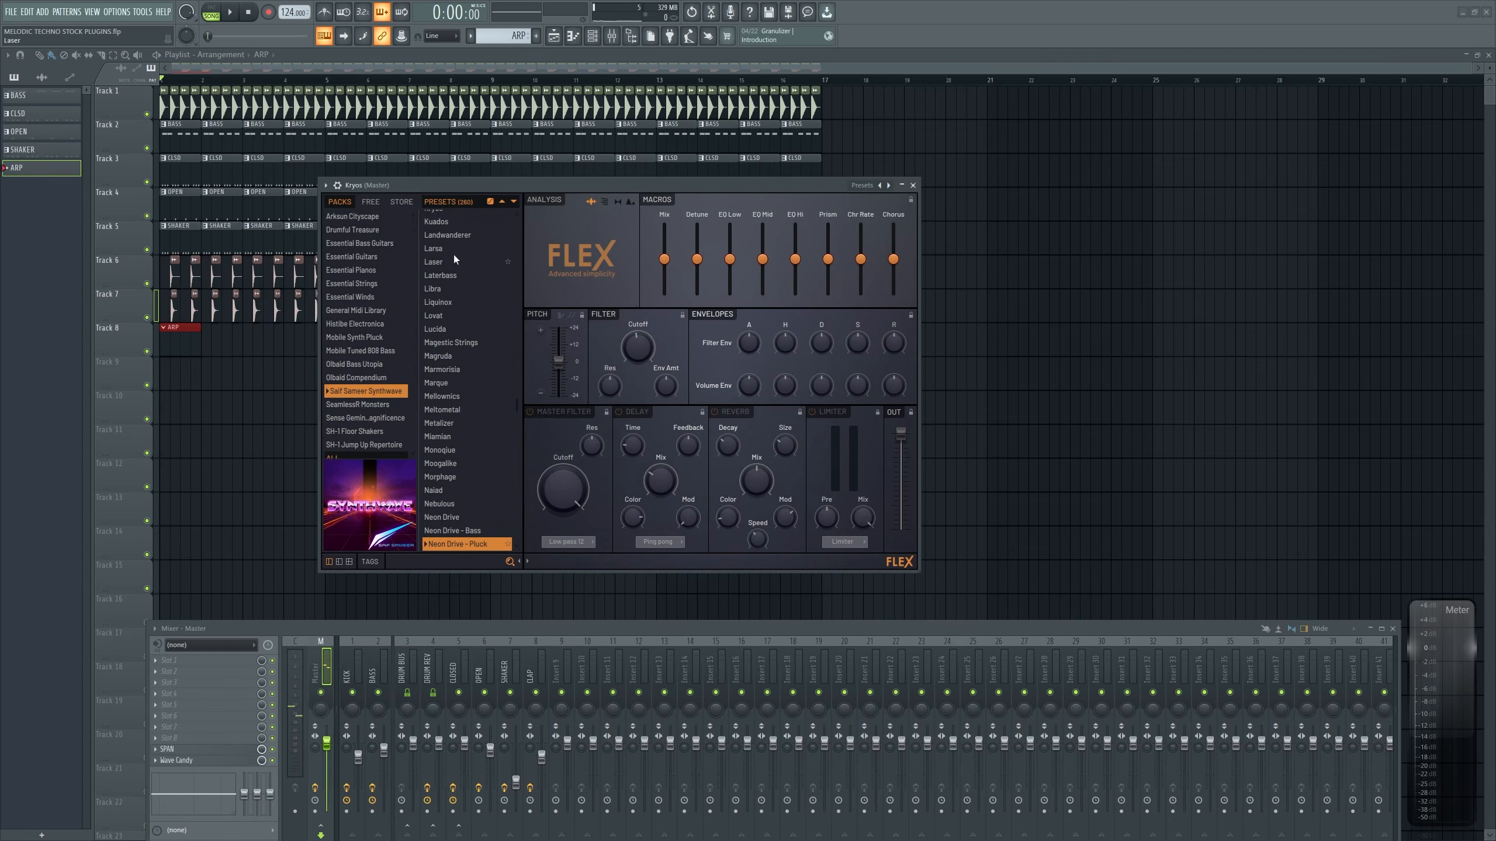
{"action": "left_click", "coordinate": [326, 185]}
{"action": "left_click_drag", "start_coordinate": [900, 203], "coordinate": [900, 174]}
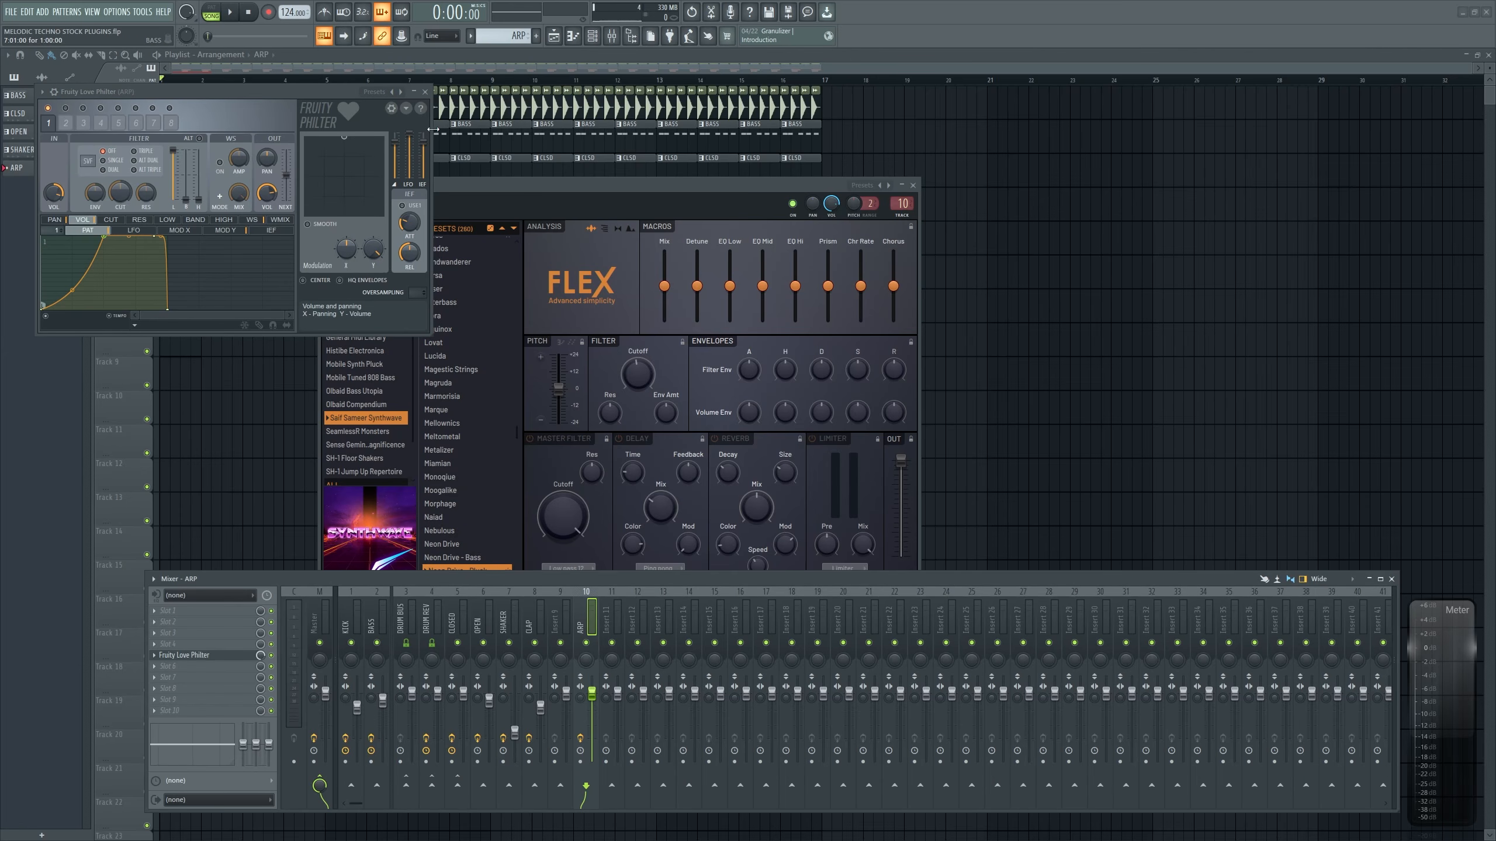
{"action": "left_click", "coordinate": [432, 274]}
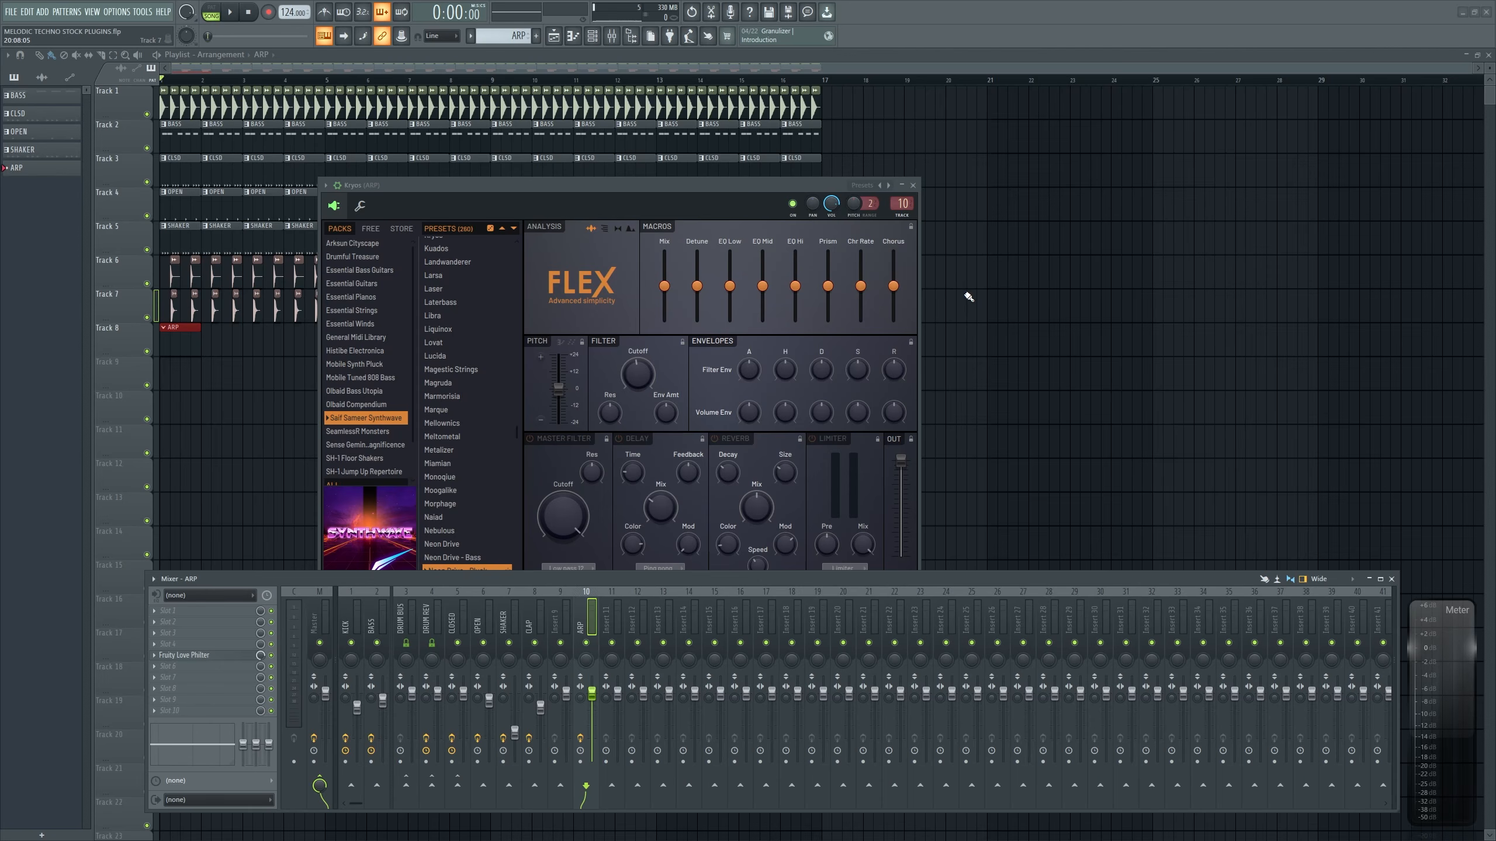
{"action": "left_click", "coordinate": [914, 186]}
Open an enlarged piano roll for Kryos and highlight the A# Minor Natural (Aeolian) scale
{"action": "key", "text": "F7"}
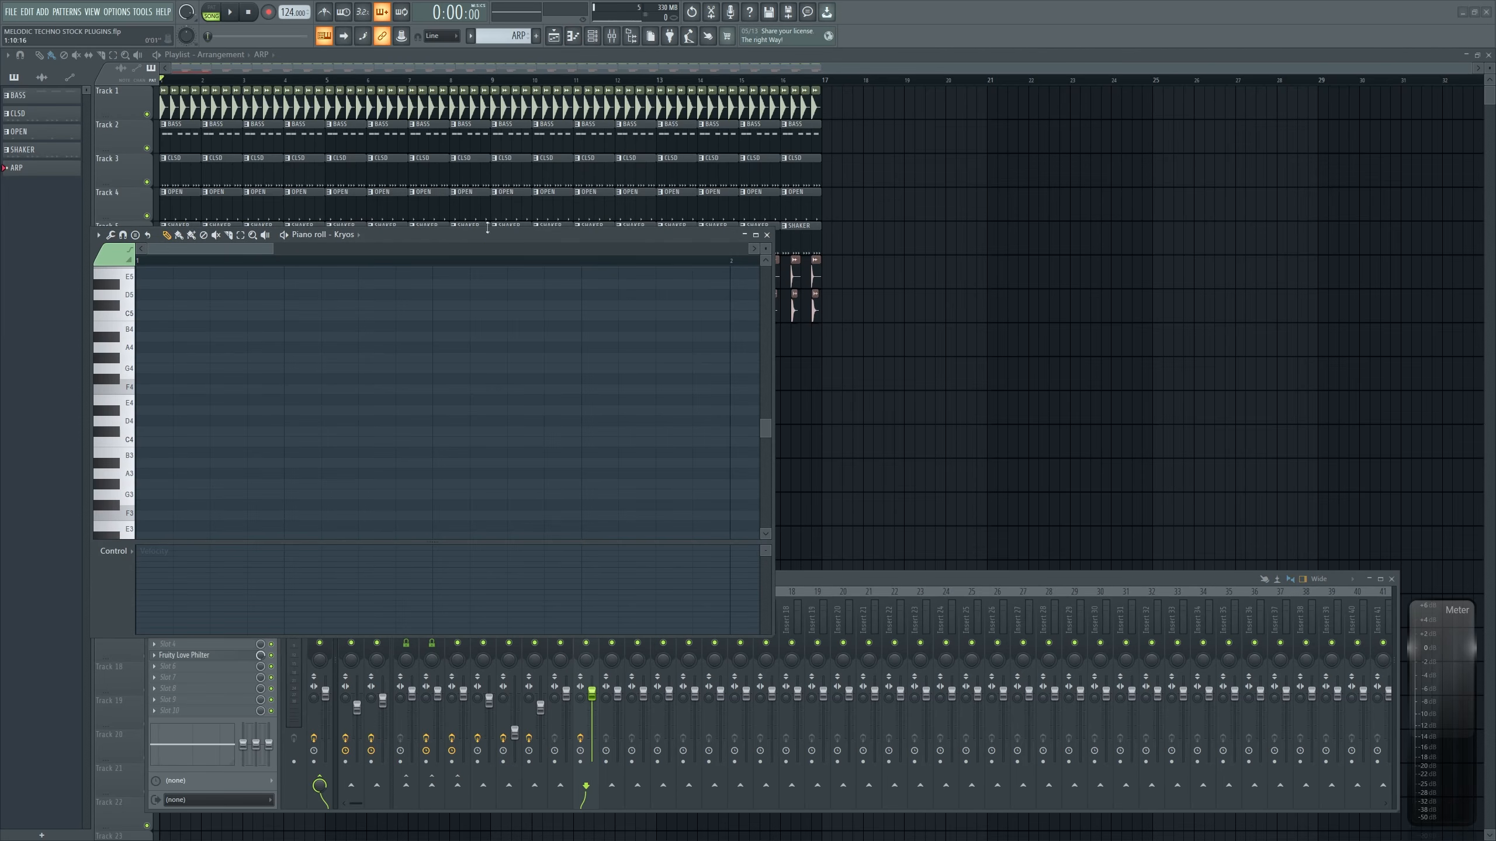
{"action": "left_click_drag", "start_coordinate": [477, 238], "coordinate": [479, 205]}
{"action": "left_click_drag", "start_coordinate": [772, 607], "coordinate": [956, 771]}
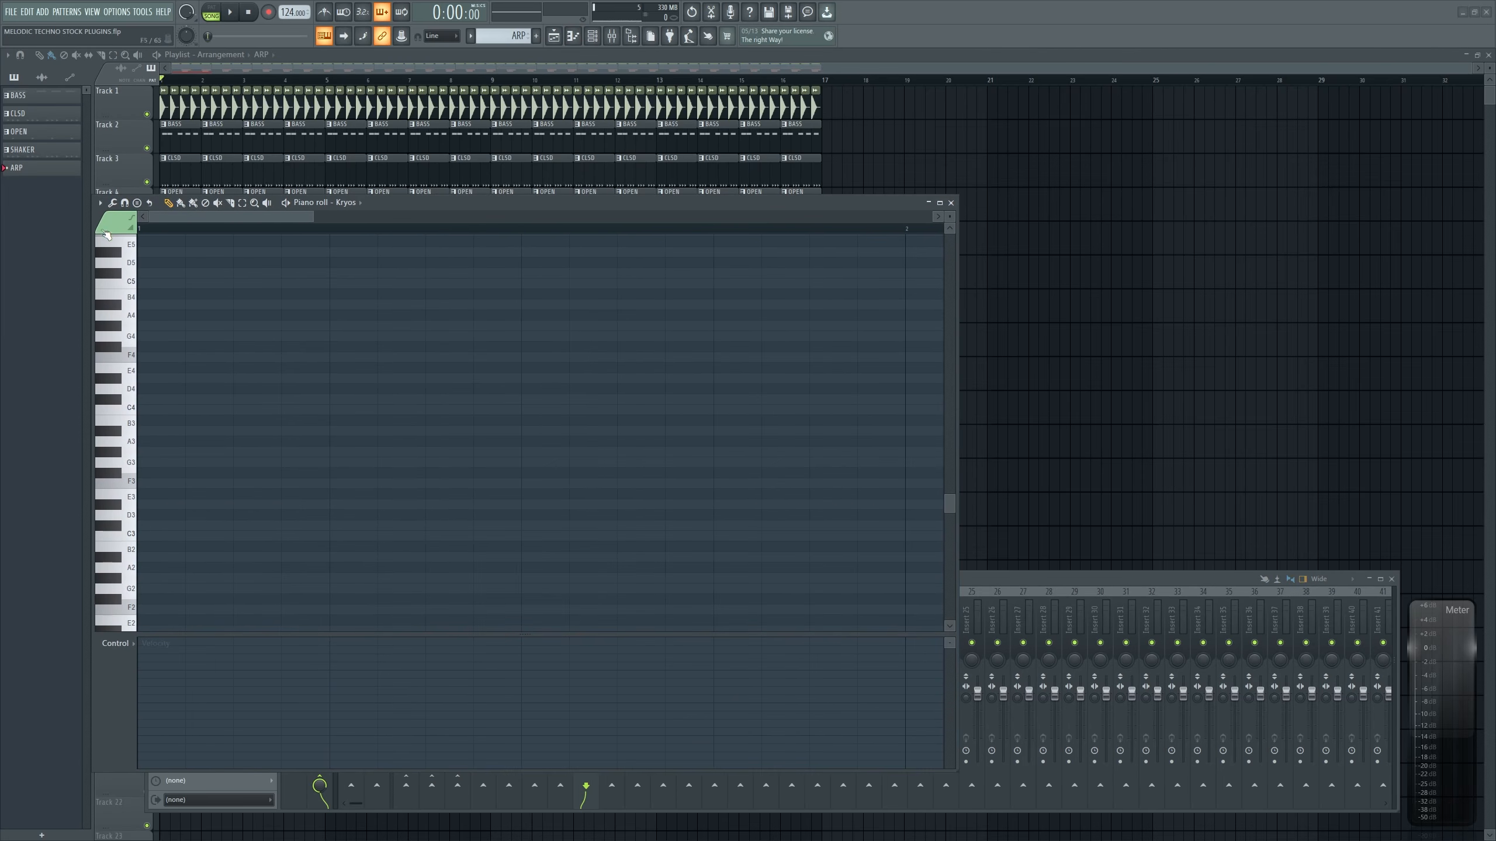
{"action": "left_click", "coordinate": [99, 202]}
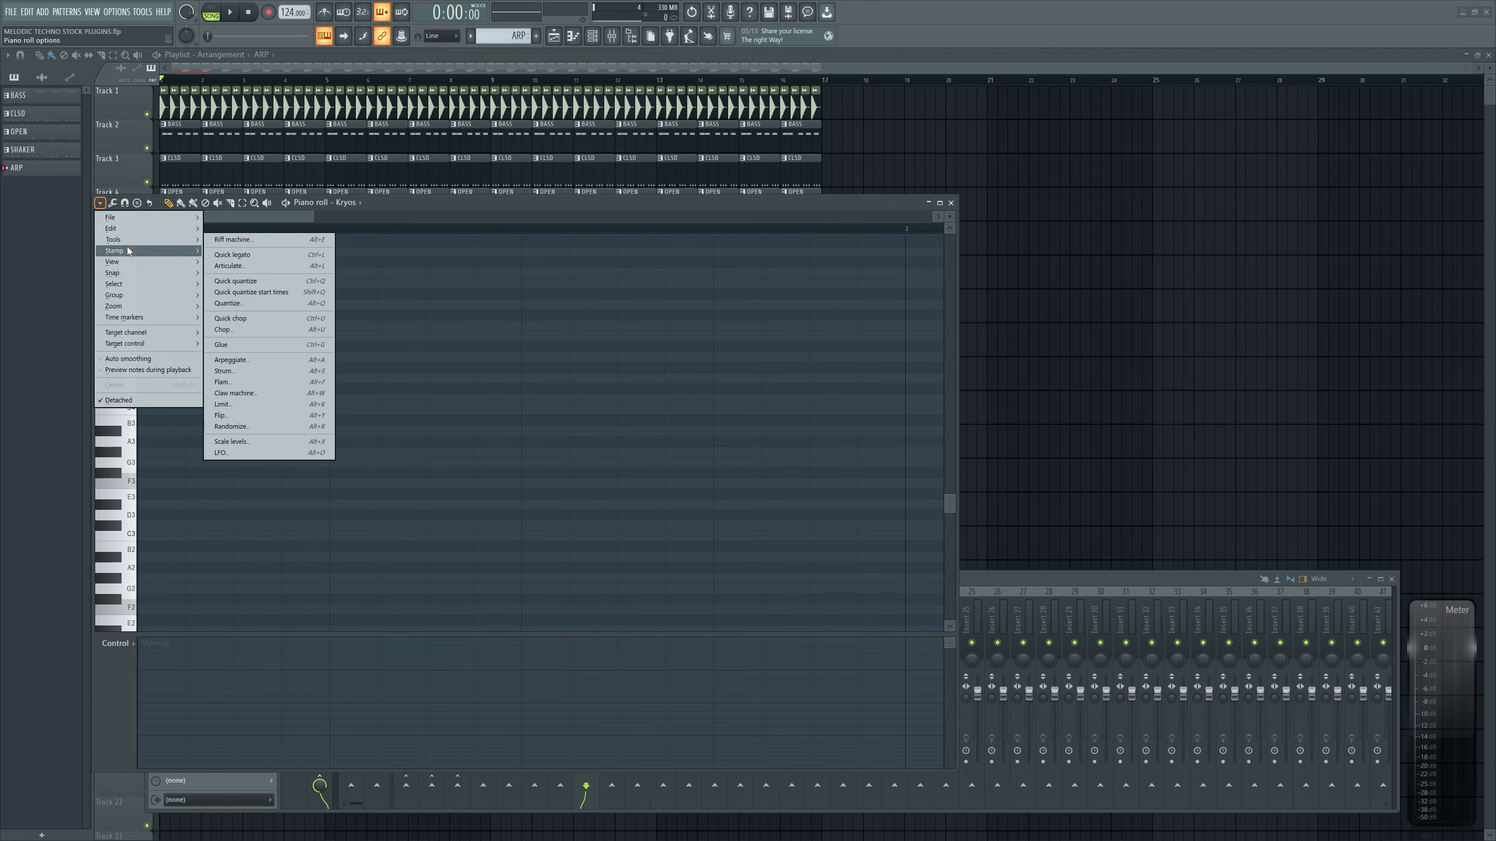
{"action": "mouse_move", "coordinate": [127, 250]}
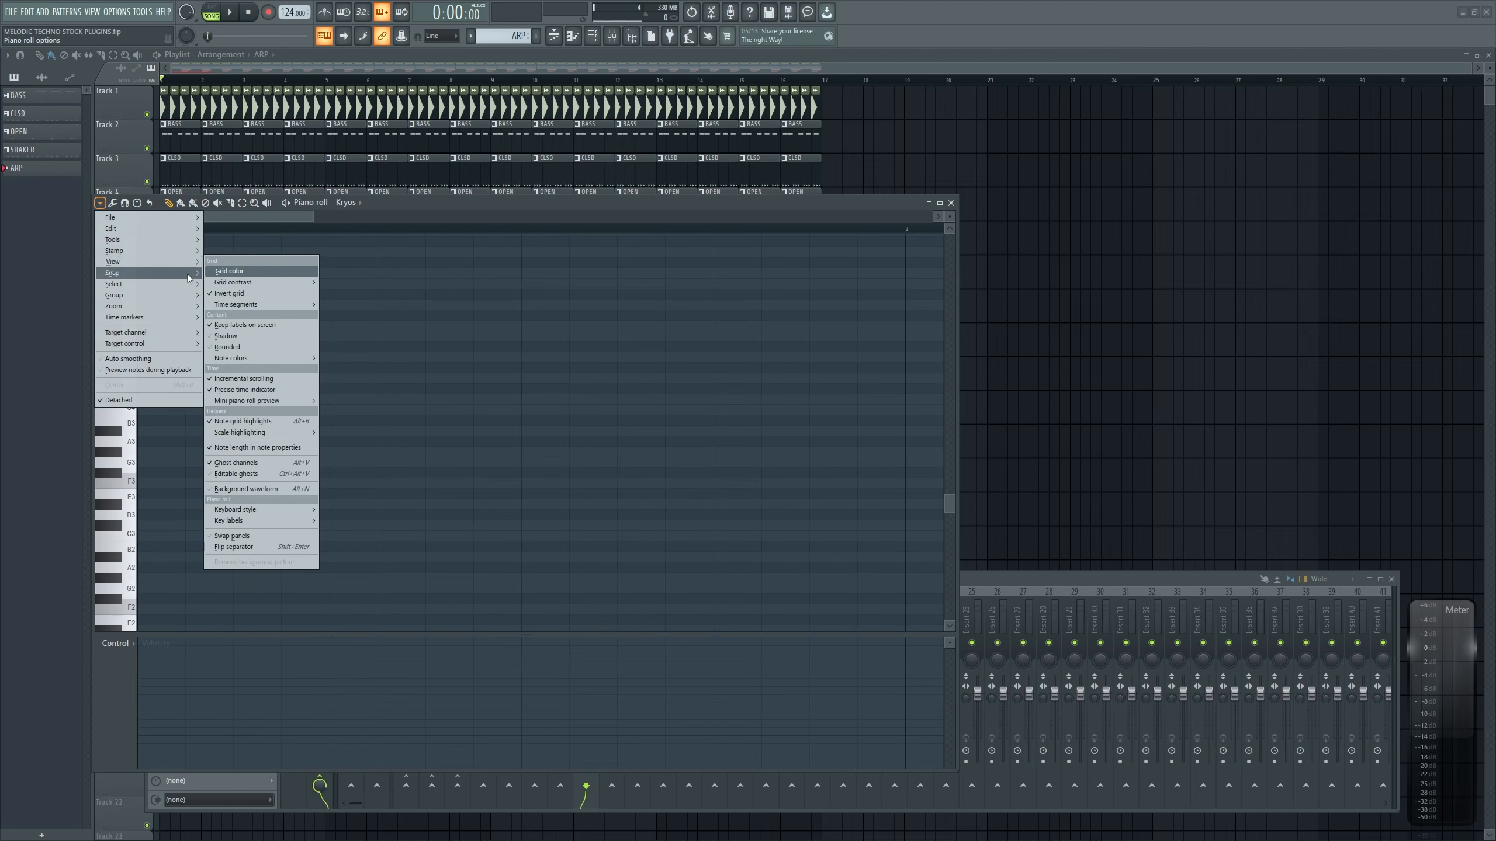
{"action": "mouse_move", "coordinate": [236, 430]}
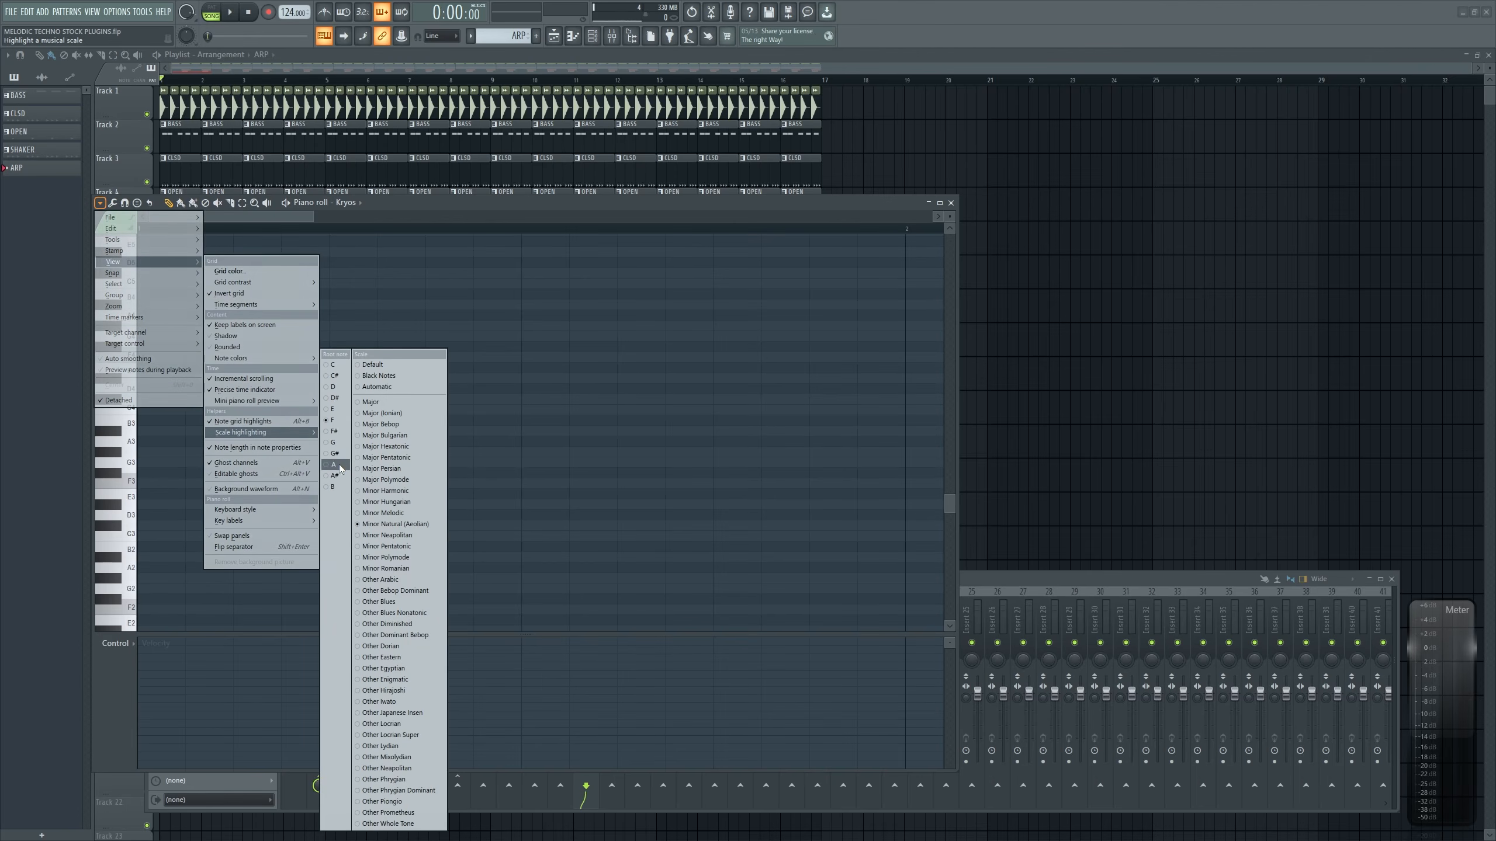
{"action": "left_click", "coordinate": [399, 523]}
Add an A#4 note on the first step and an F5 note on the second step of the ARP pattern
{"action": "left_click_drag", "start_coordinate": [185, 278], "coordinate": [506, 633]}
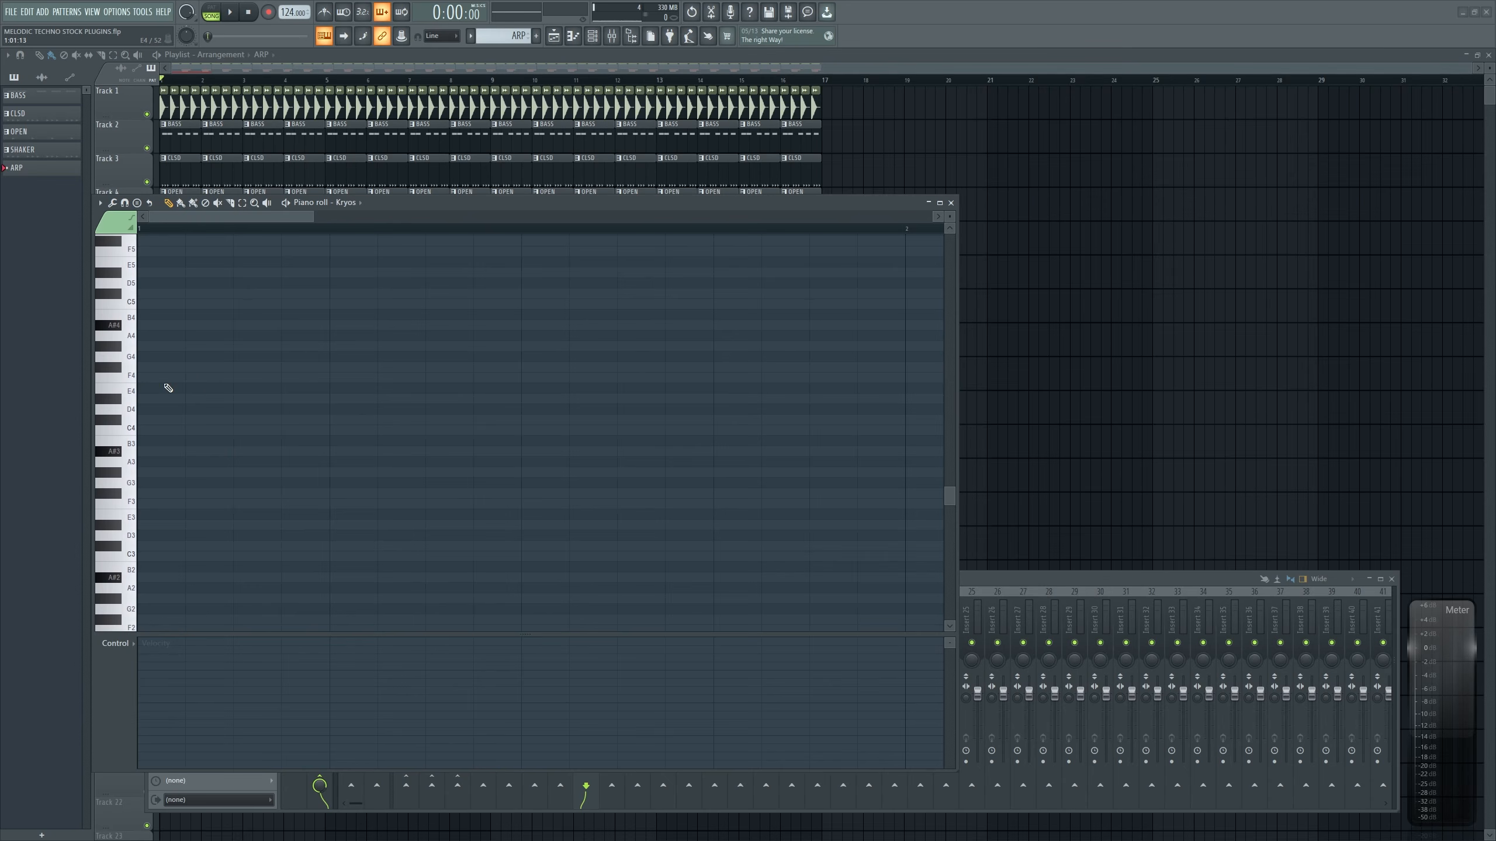
{"action": "scroll", "coordinate": [163, 413], "scroll_direction": "up", "scroll_amount": 6}
{"action": "left_click", "coordinate": [155, 514]}
{"action": "left_click", "coordinate": [201, 440]}
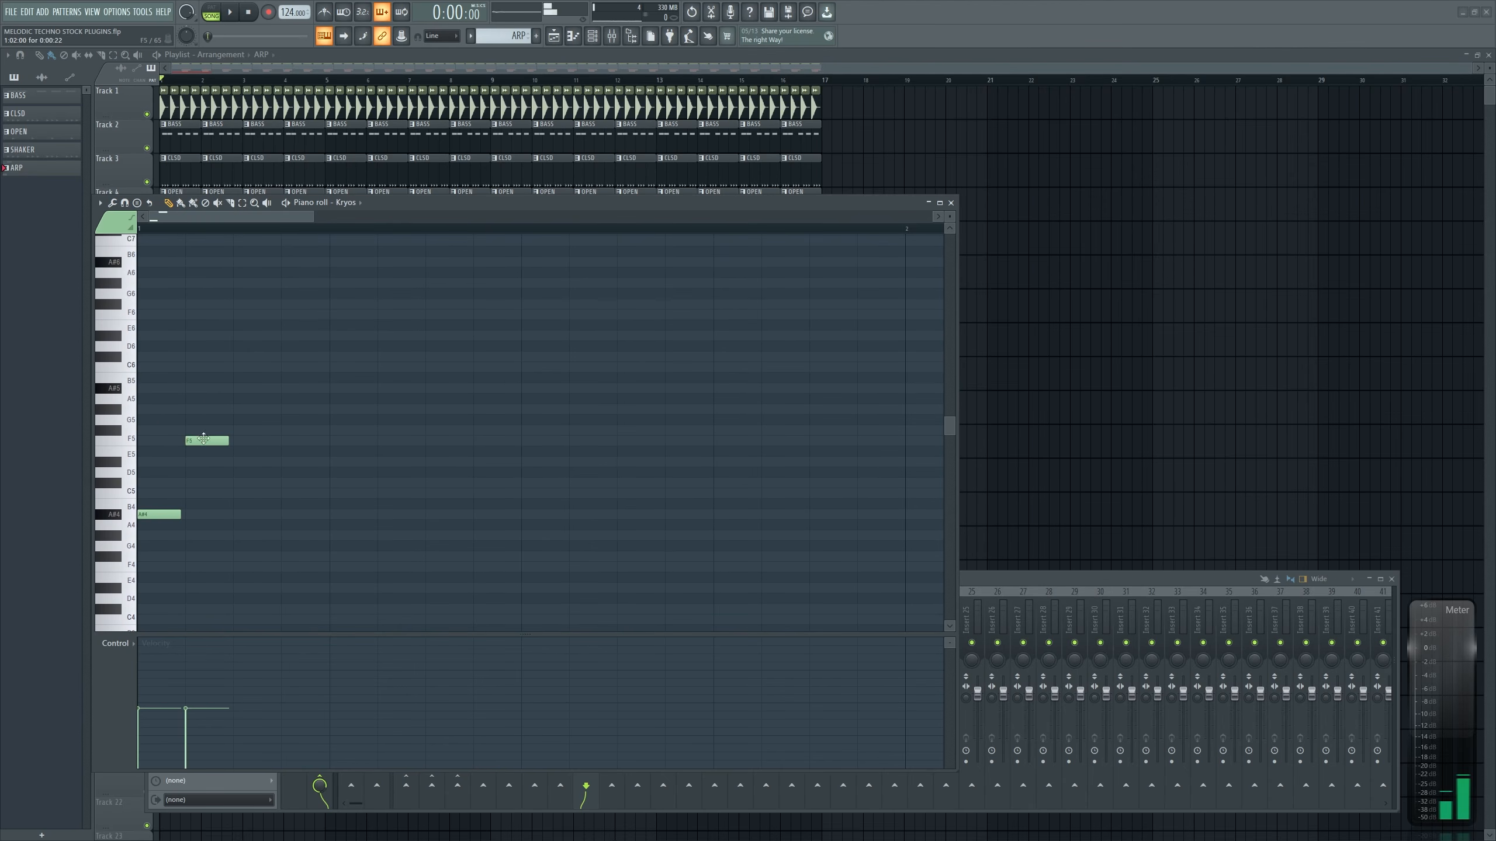
{"action": "left_click", "coordinate": [250, 430]}
{"action": "left_click", "coordinate": [302, 367]}
{"action": "right_click", "coordinate": [254, 431]}
{"action": "right_click", "coordinate": [301, 368]}
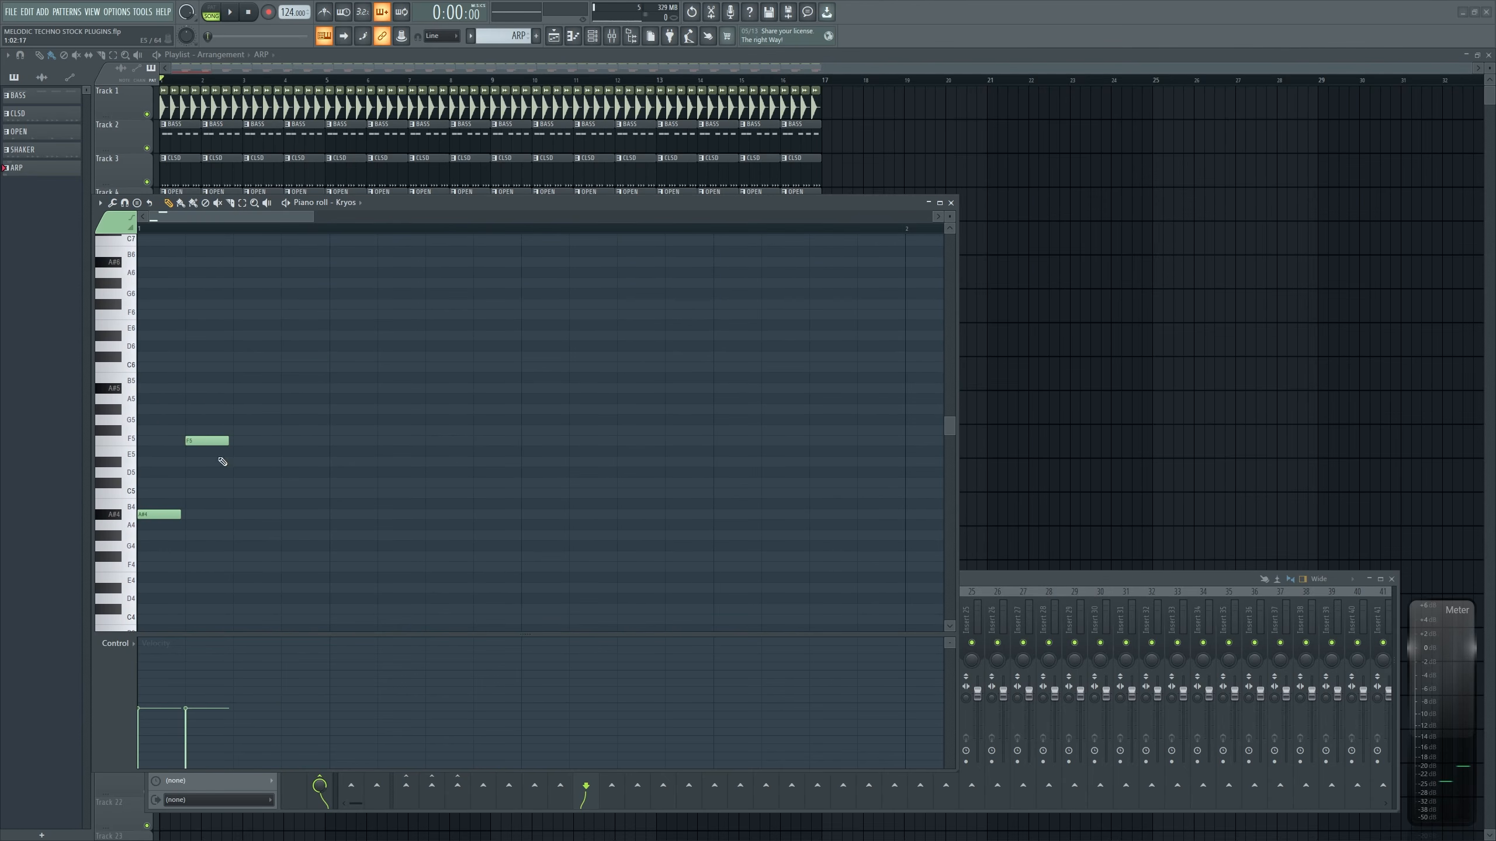
Add an F#5 note on the third step and a C6 note on the fourth, and select all four notes
{"action": "left_click_drag", "start_coordinate": [203, 440], "coordinate": [203, 441]}
{"action": "left_click", "coordinate": [255, 430]}
{"action": "left_click", "coordinate": [302, 367]}
{"action": "key", "text": "ctrl+a"}
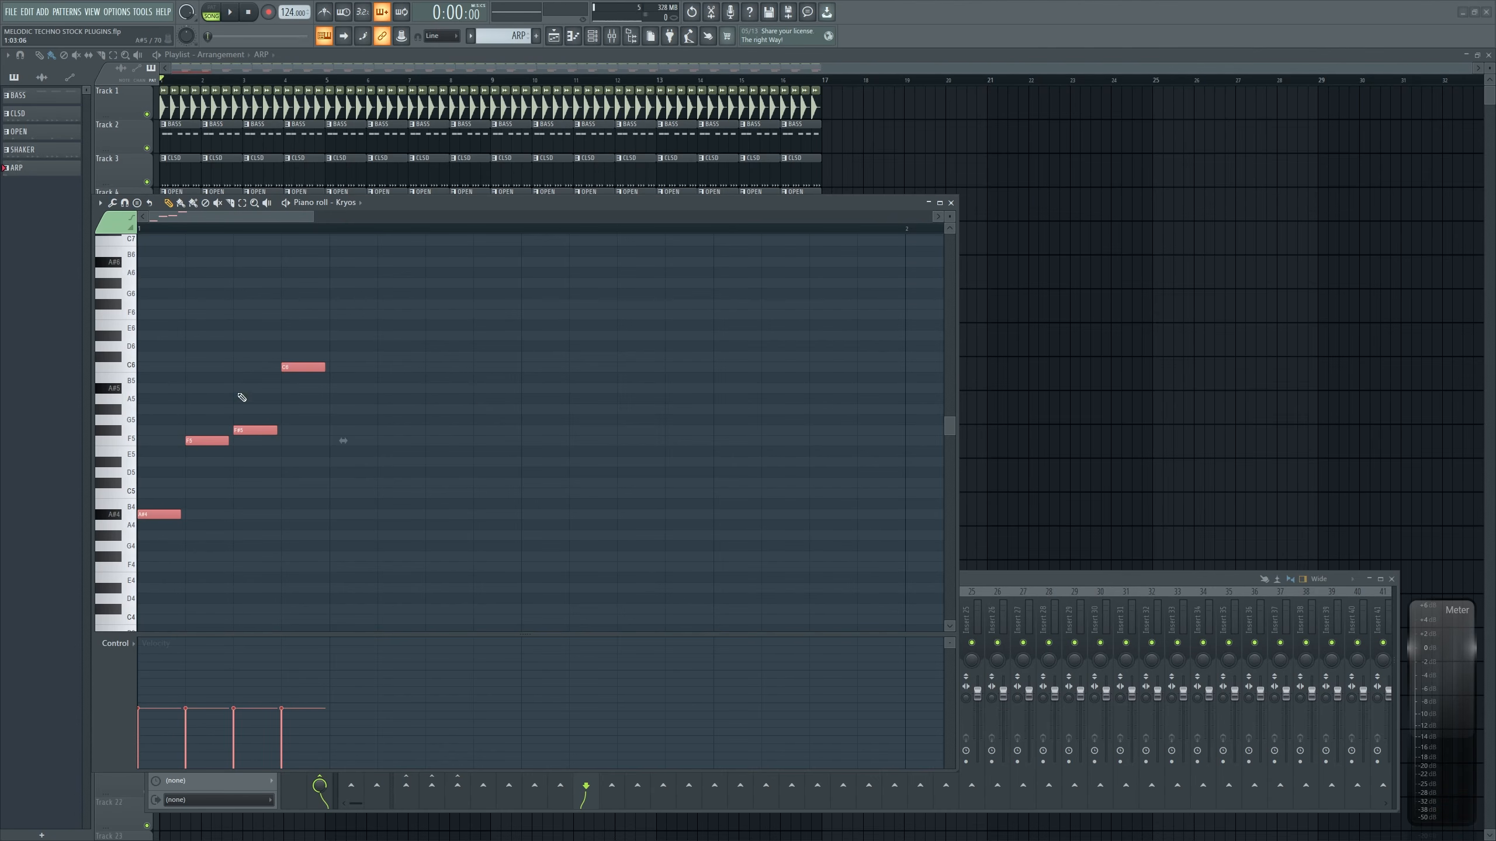
Switch playback to pattern mode and audition the four-note ARP pattern
{"action": "left_click", "coordinate": [212, 12]}
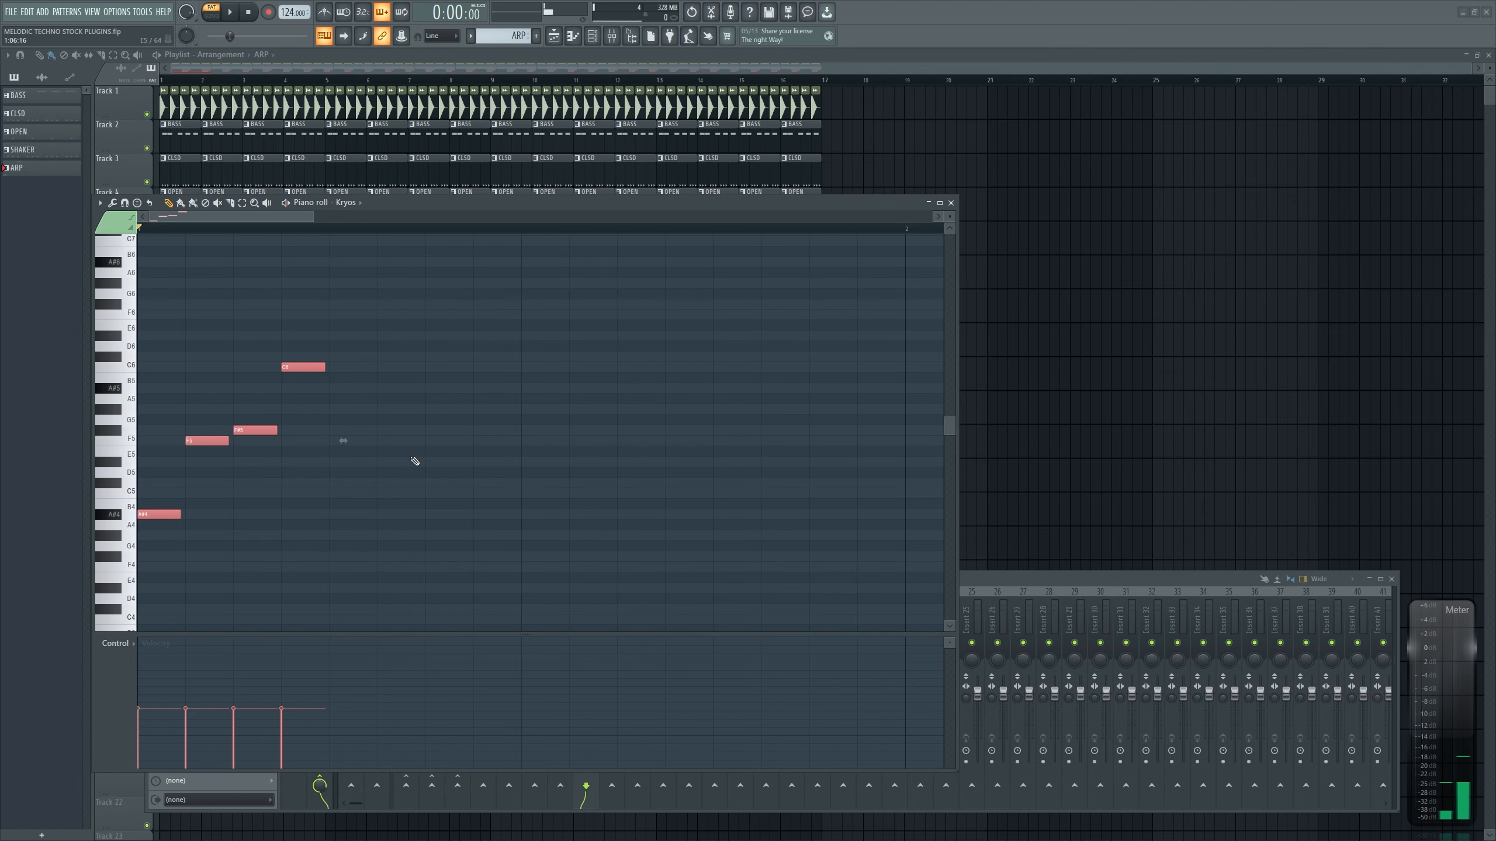
{"action": "key", "text": "space"}
{"action": "key", "text": "space"}
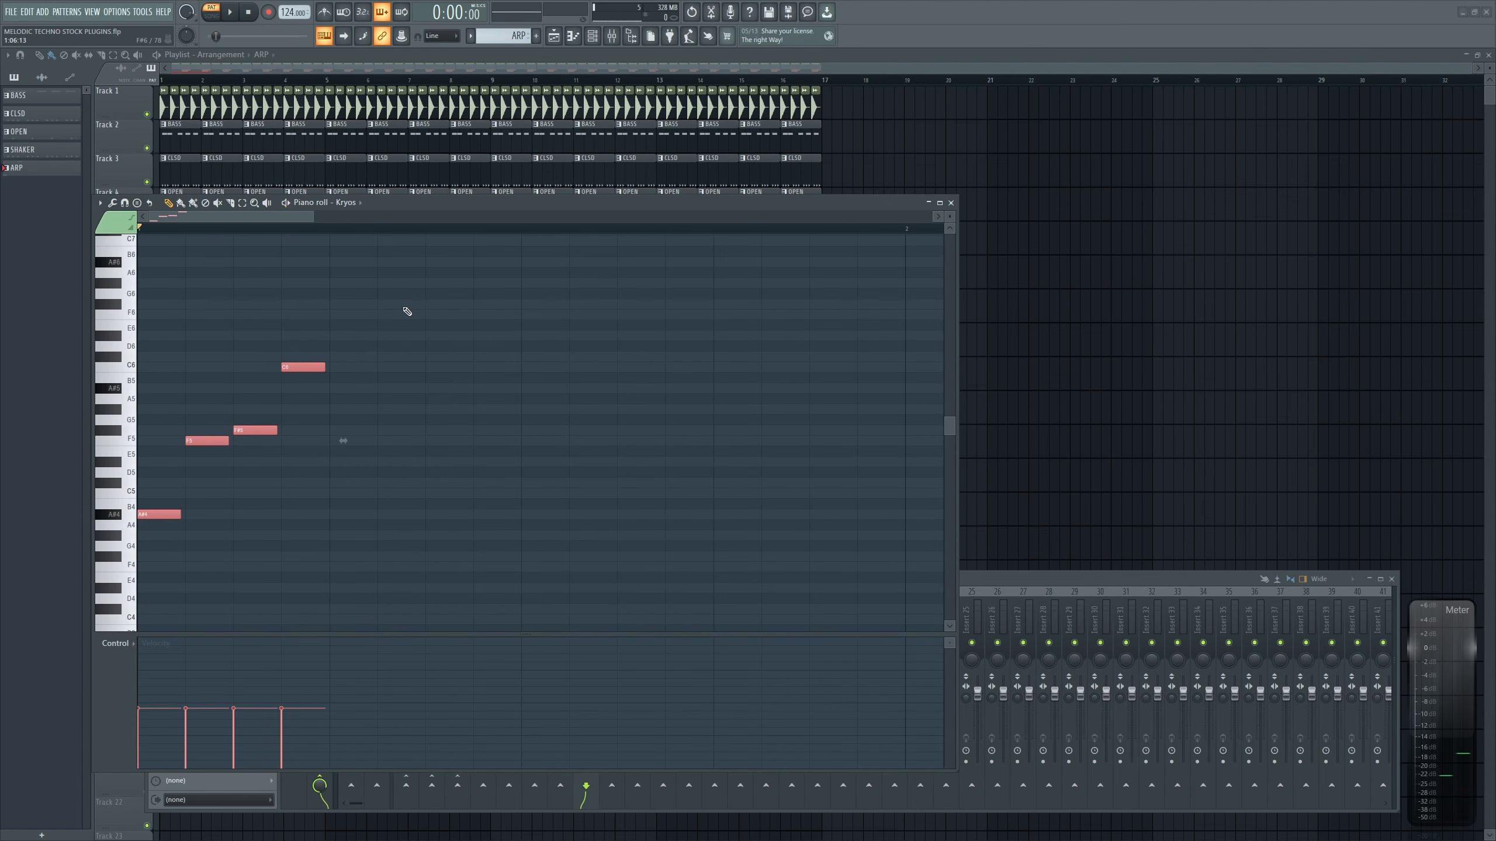
Raise the velocity of the ARP pattern's notes and audition the pattern
{"action": "left_click", "coordinate": [125, 644]}
{"action": "left_click", "coordinate": [152, 665]}
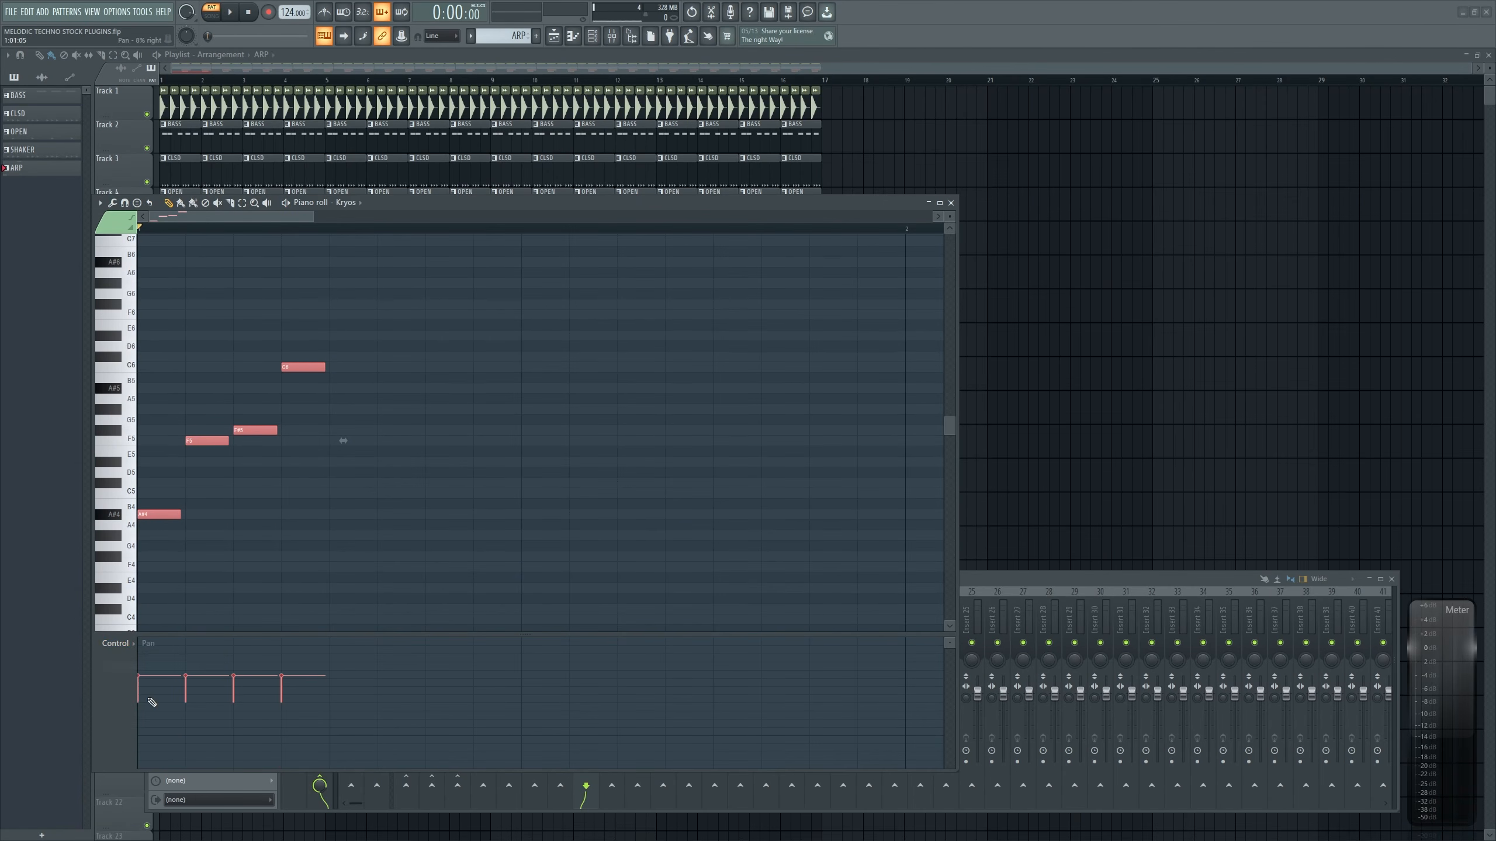
{"action": "left_click_drag", "start_coordinate": [148, 701], "coordinate": [221, 703]}
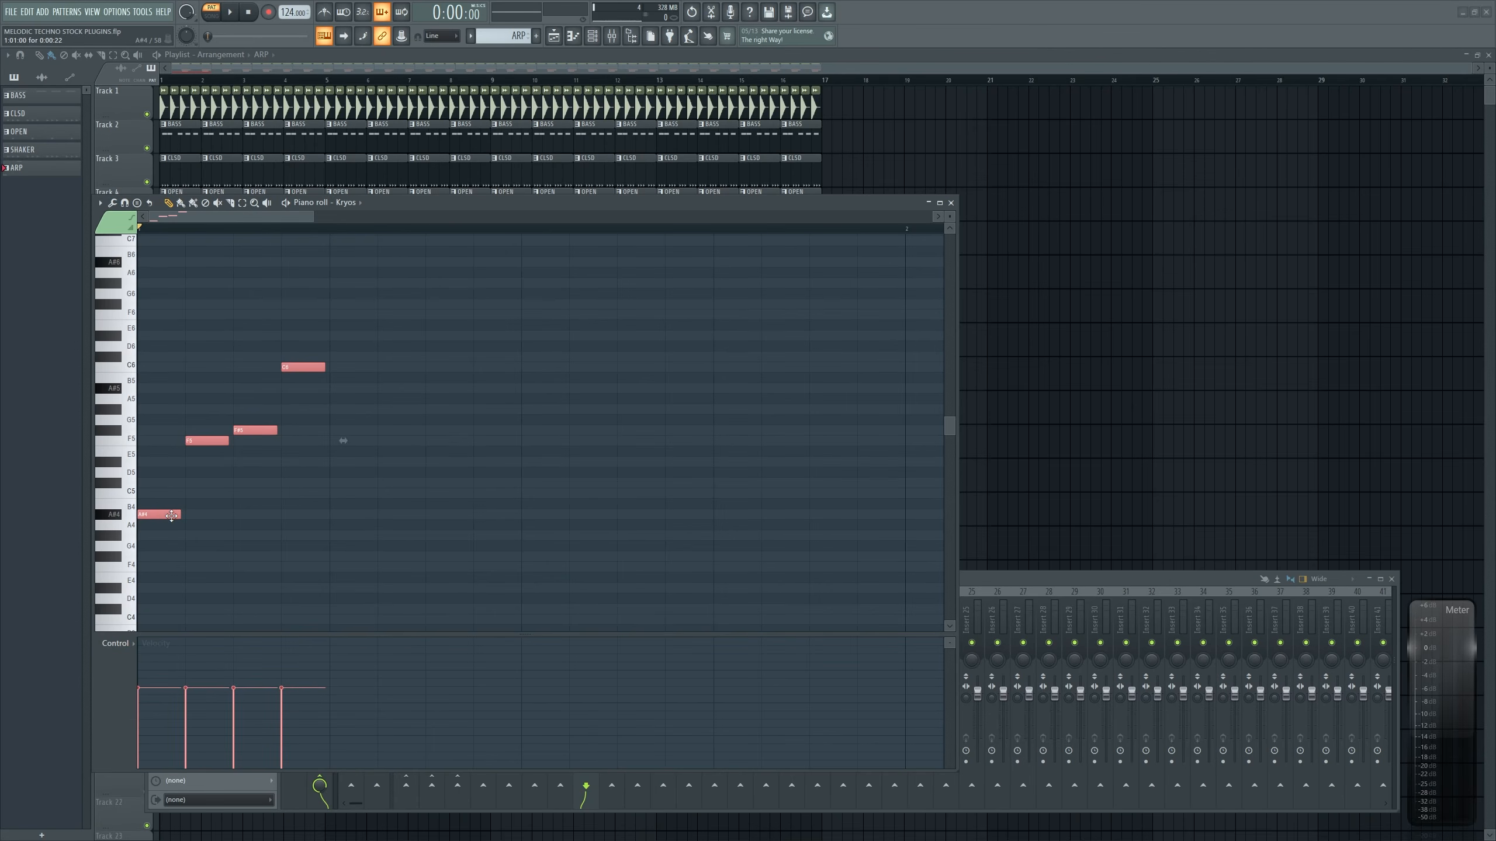
{"action": "scroll", "coordinate": [172, 515], "scroll_direction": "up", "scroll_amount": 3}
{"action": "scroll", "coordinate": [172, 516], "scroll_direction": "down", "scroll_amount": 1}
{"action": "key", "text": "space"}
{"action": "key", "text": "space"}
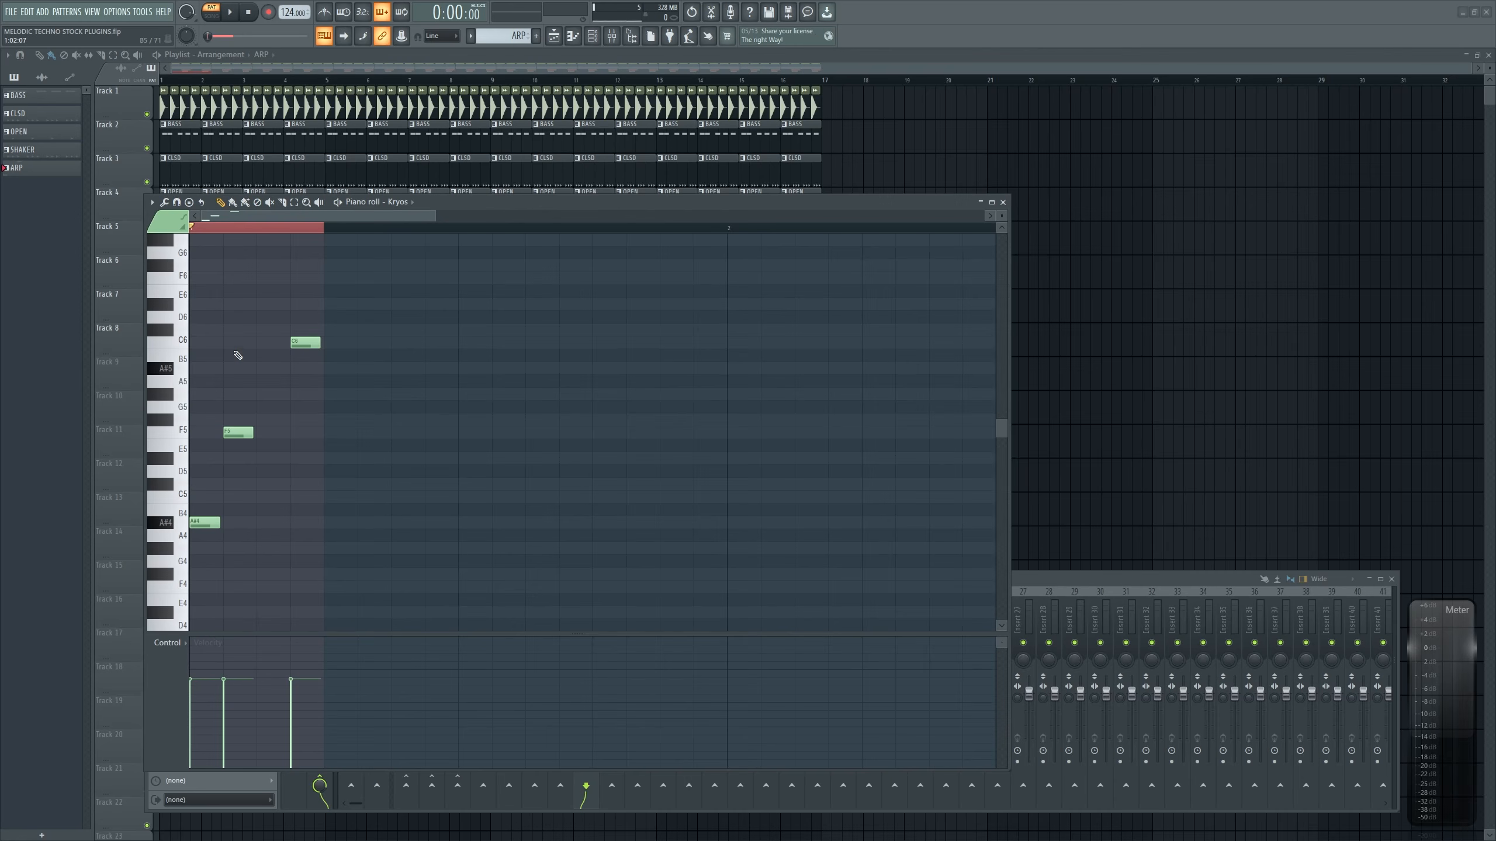
Rework the phrase after its opening A#4 to D#5 on the second step, C6 on the third and C#6 on the fourth
{"action": "right_click", "coordinate": [241, 431]}
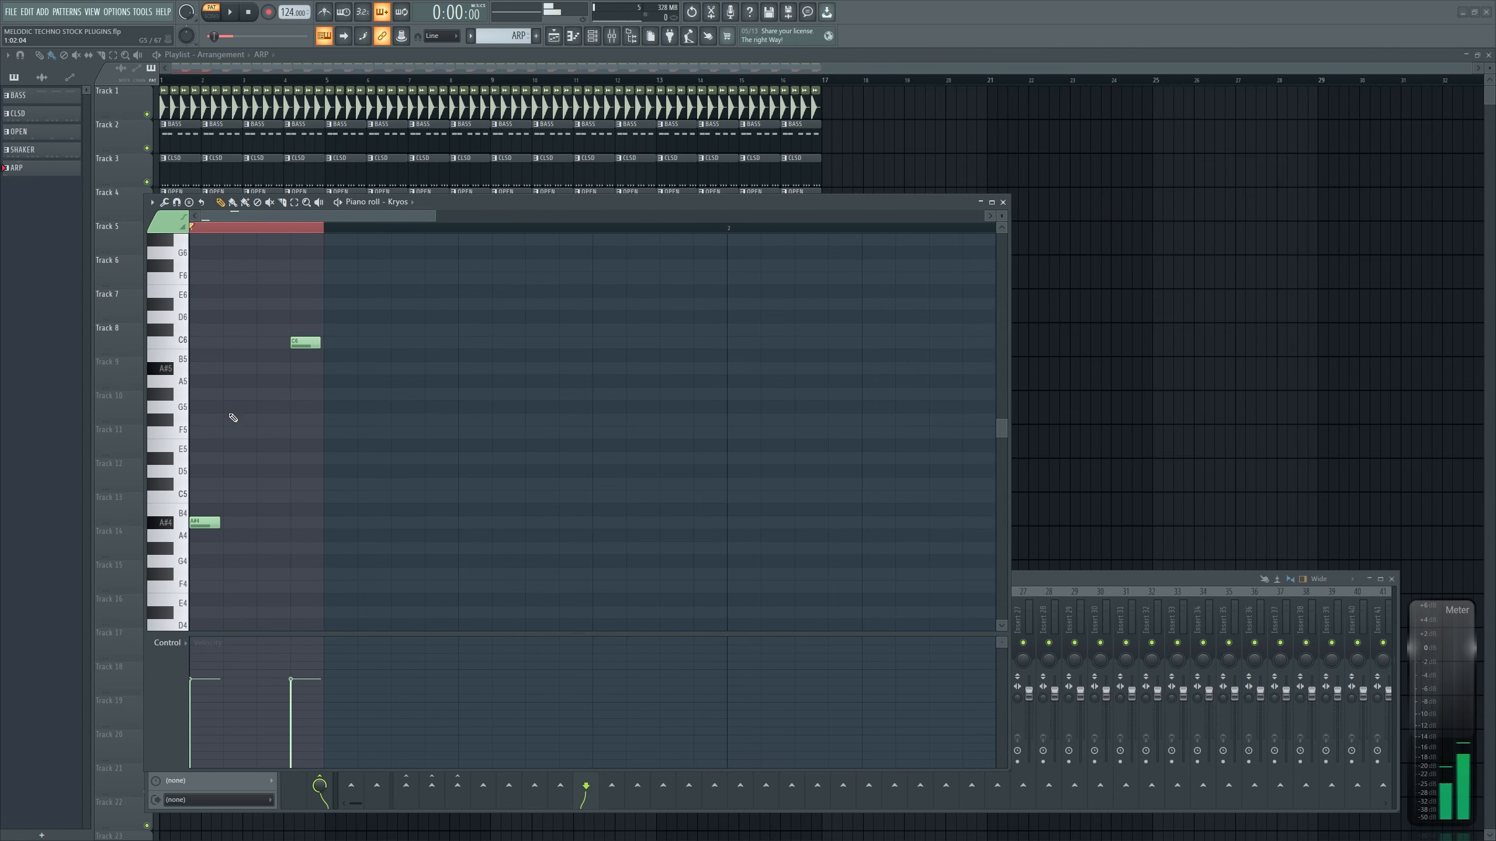
{"action": "left_click", "coordinate": [239, 419]}
{"action": "left_click", "coordinate": [269, 342]}
{"action": "key", "text": "space"}
{"action": "left_click", "coordinate": [301, 331]}
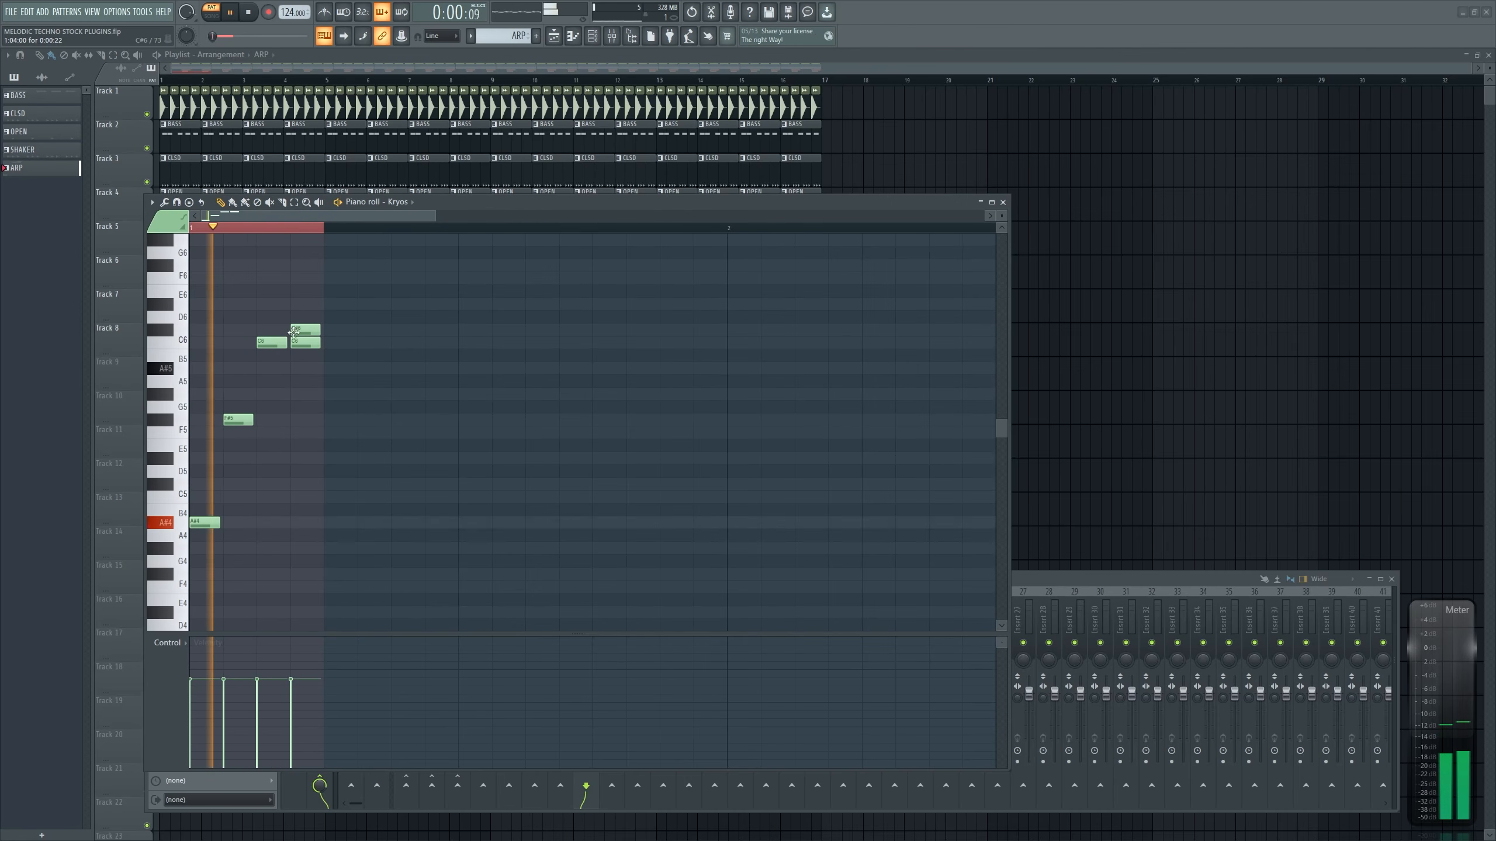
{"action": "right_click", "coordinate": [301, 343]}
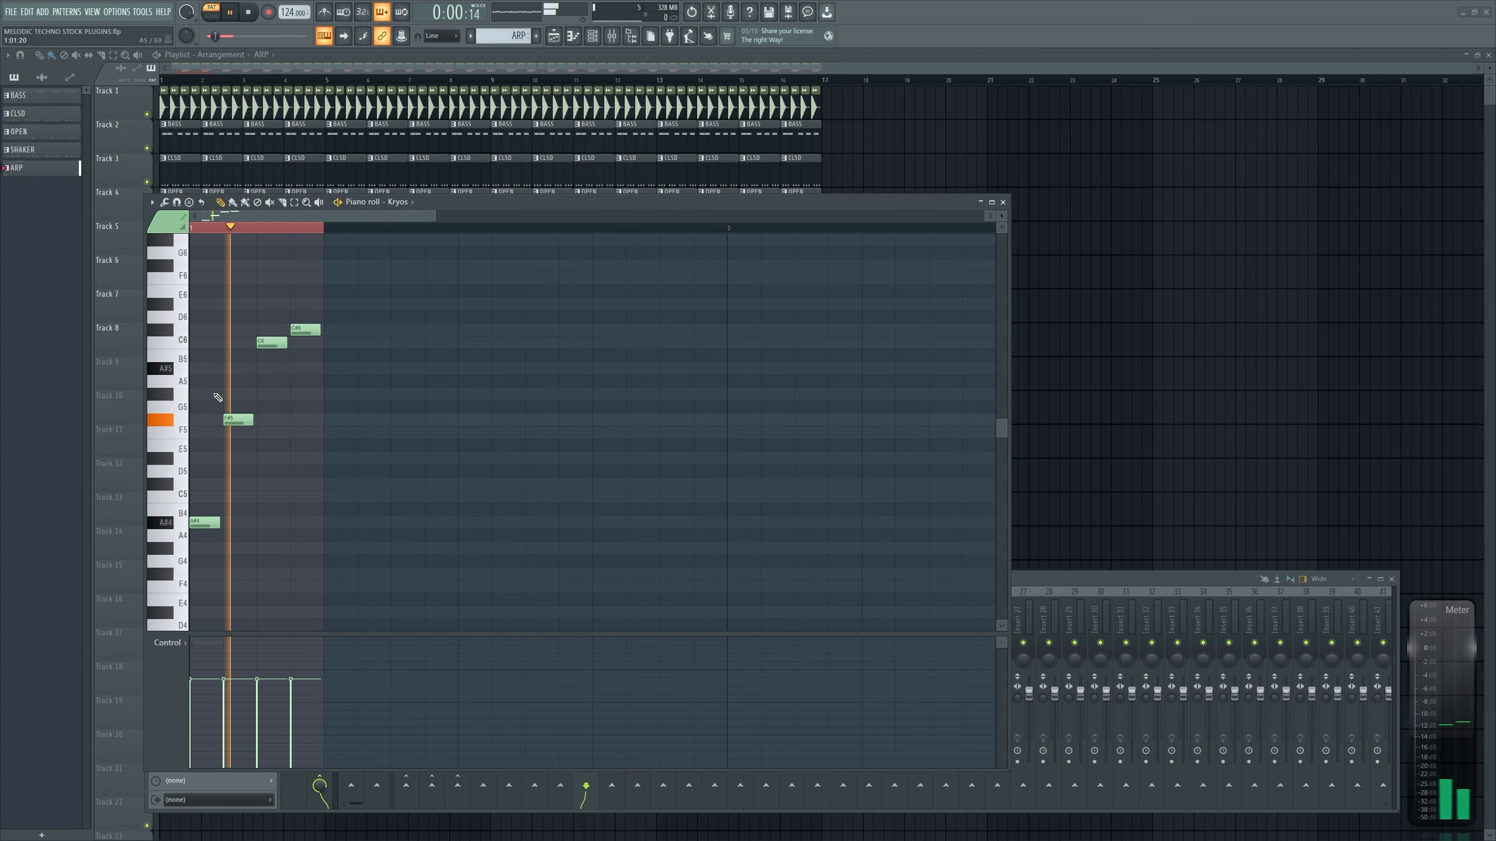
{"action": "left_click_drag", "start_coordinate": [236, 422], "coordinate": [237, 459]}
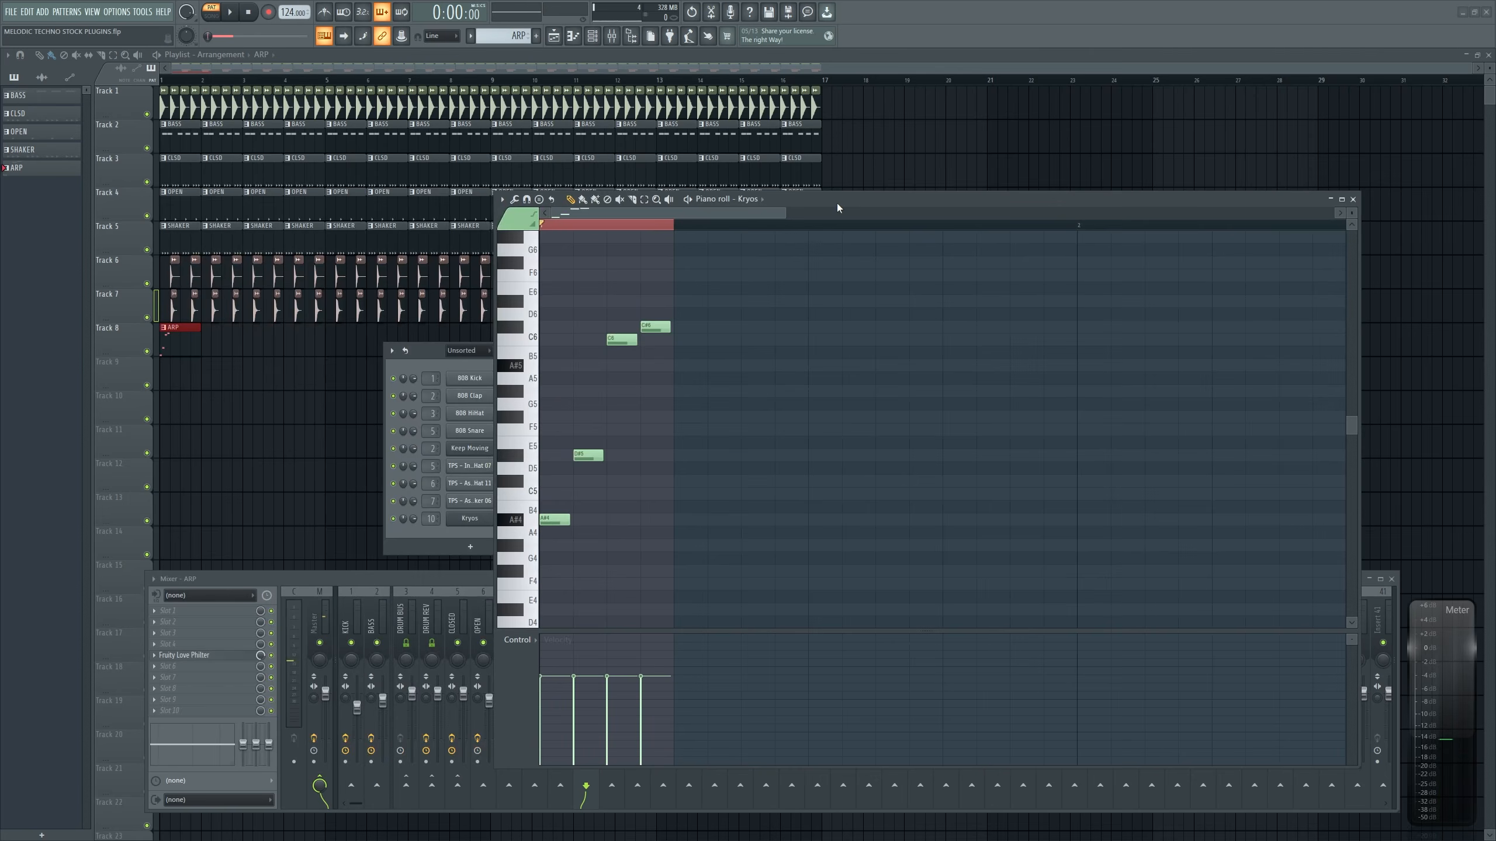
Switch playback to song mode and audition the ARP together with the drums and bass
{"action": "left_click_drag", "start_coordinate": [316, 578], "coordinate": [304, 571]}
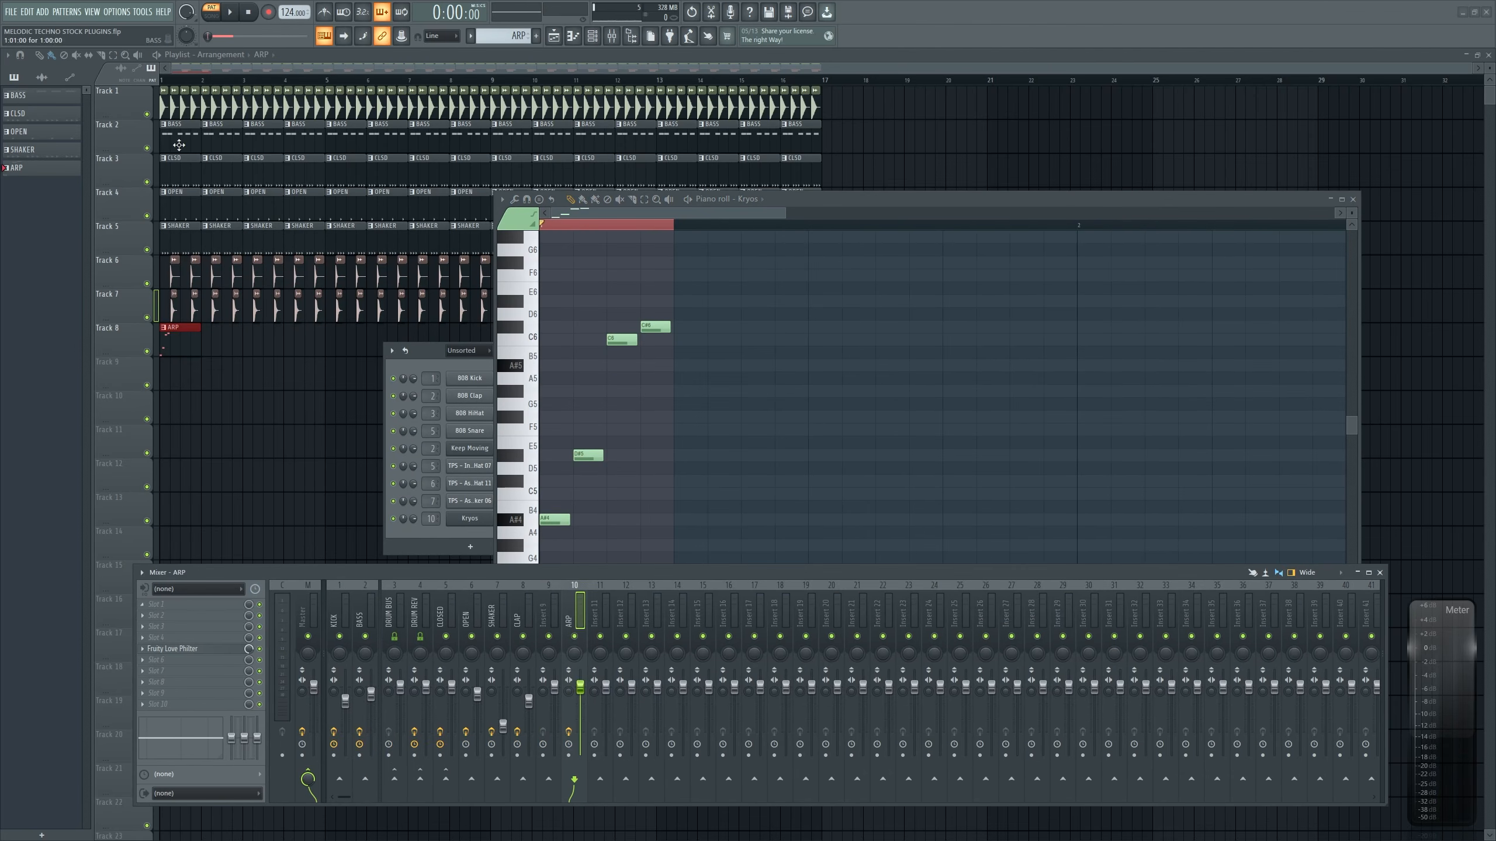
{"action": "left_click", "coordinate": [183, 81]}
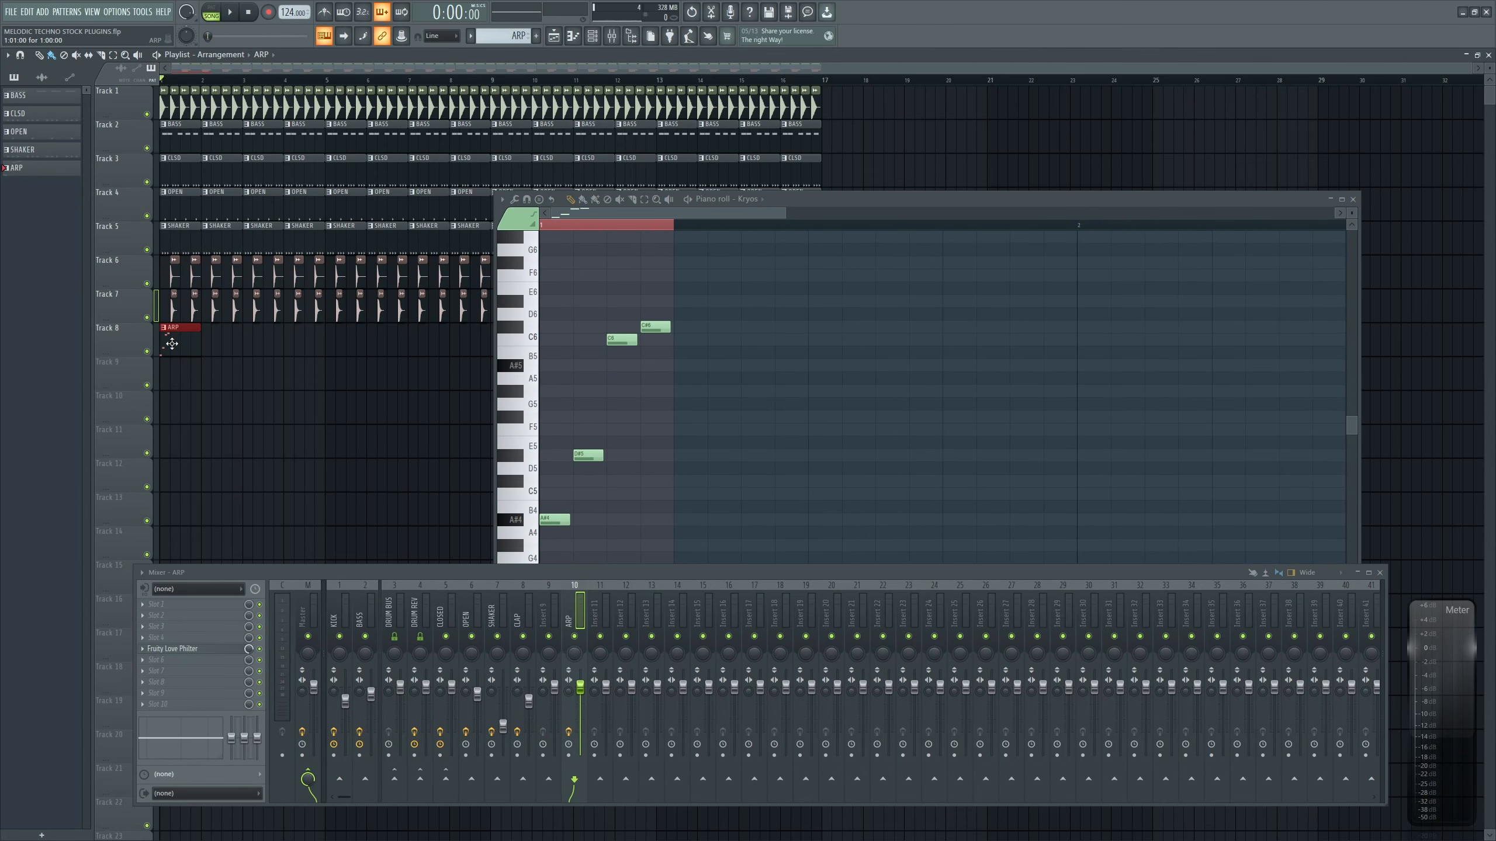
{"action": "key", "text": "space"}
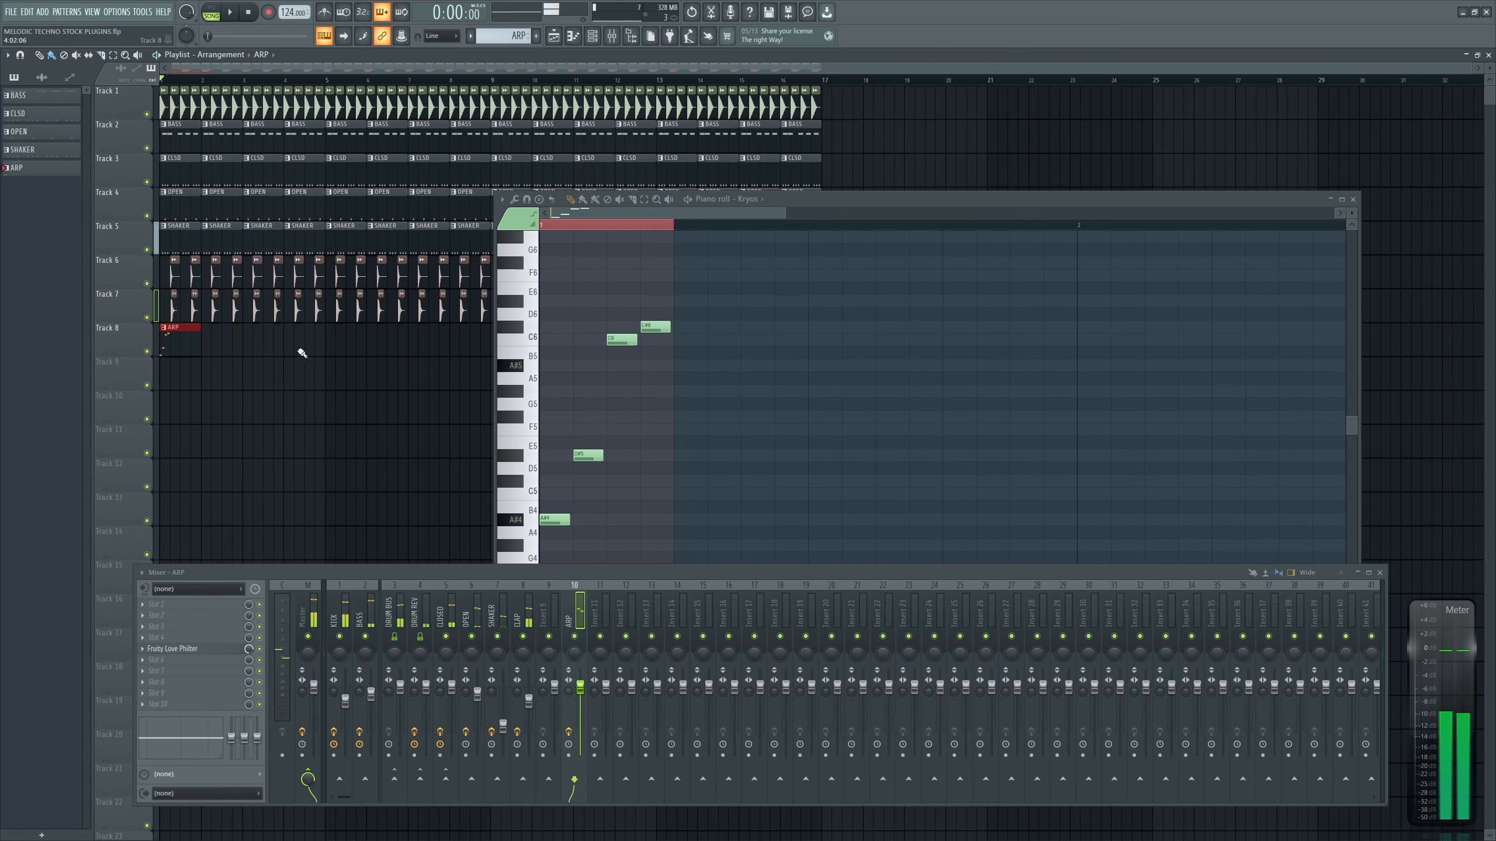
Clone the four-note phrase three times in the Kryos piano roll to fill the first bar
{"action": "left_click", "coordinate": [506, 545]}
{"action": "key", "text": "ctrl+a"}
{"action": "key", "text": "space"}
{"action": "left_click_drag", "start_coordinate": [557, 521], "coordinate": [971, 520]}
Move the second note of all four groups up to F5 while the song plays
{"action": "left_click_drag", "start_coordinate": [589, 423], "coordinate": [1142, 482]}
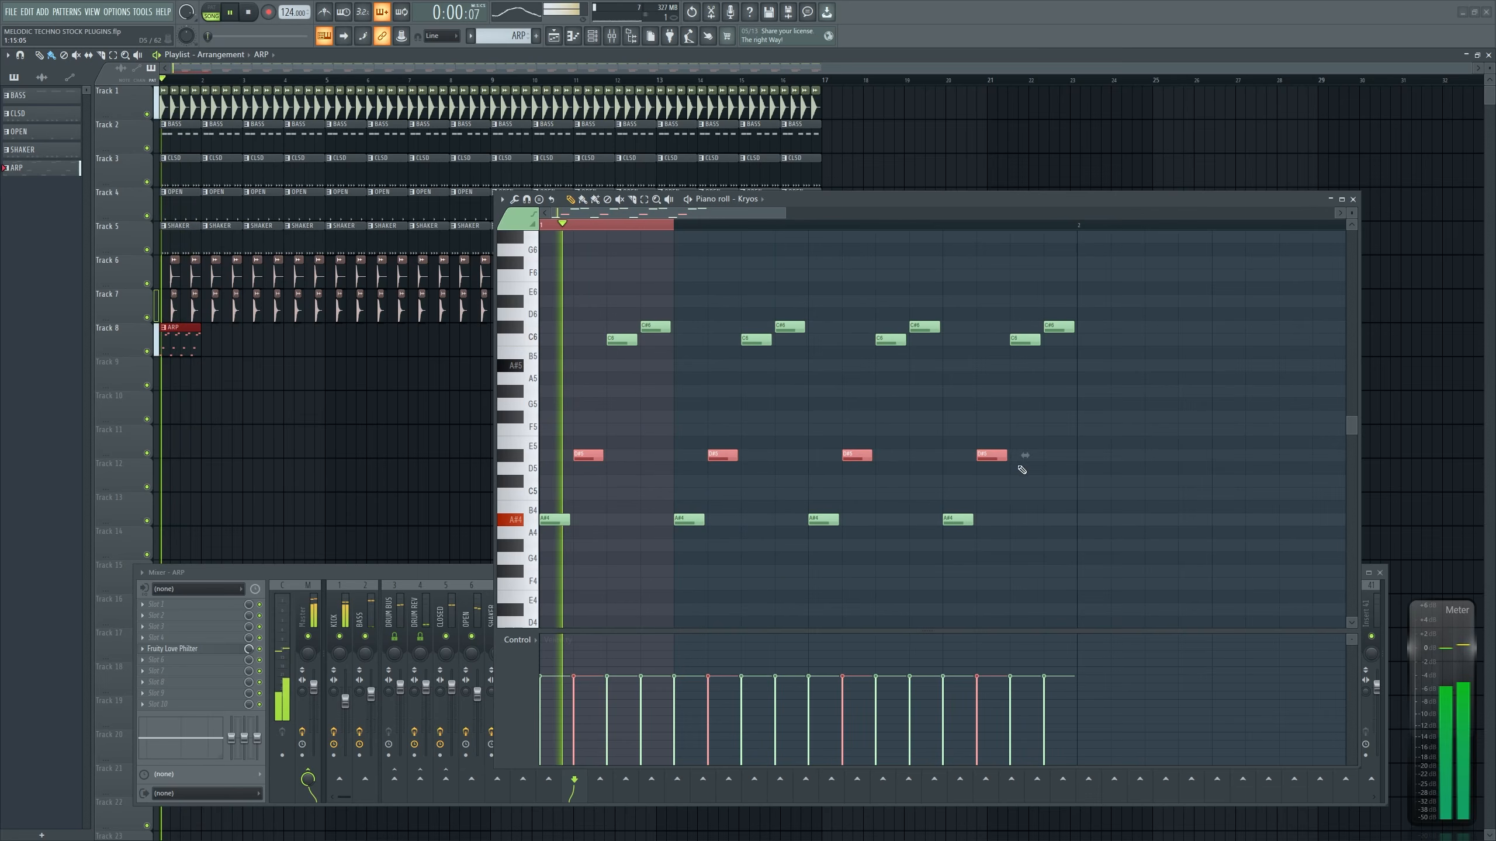
{"action": "mouse_move", "coordinate": [990, 455]}
{"action": "left_mouse_down"}
{"action": "mouse_move", "coordinate": [990, 414]}
{"action": "mouse_move", "coordinate": [987, 430]}
{"action": "left_mouse_up"}
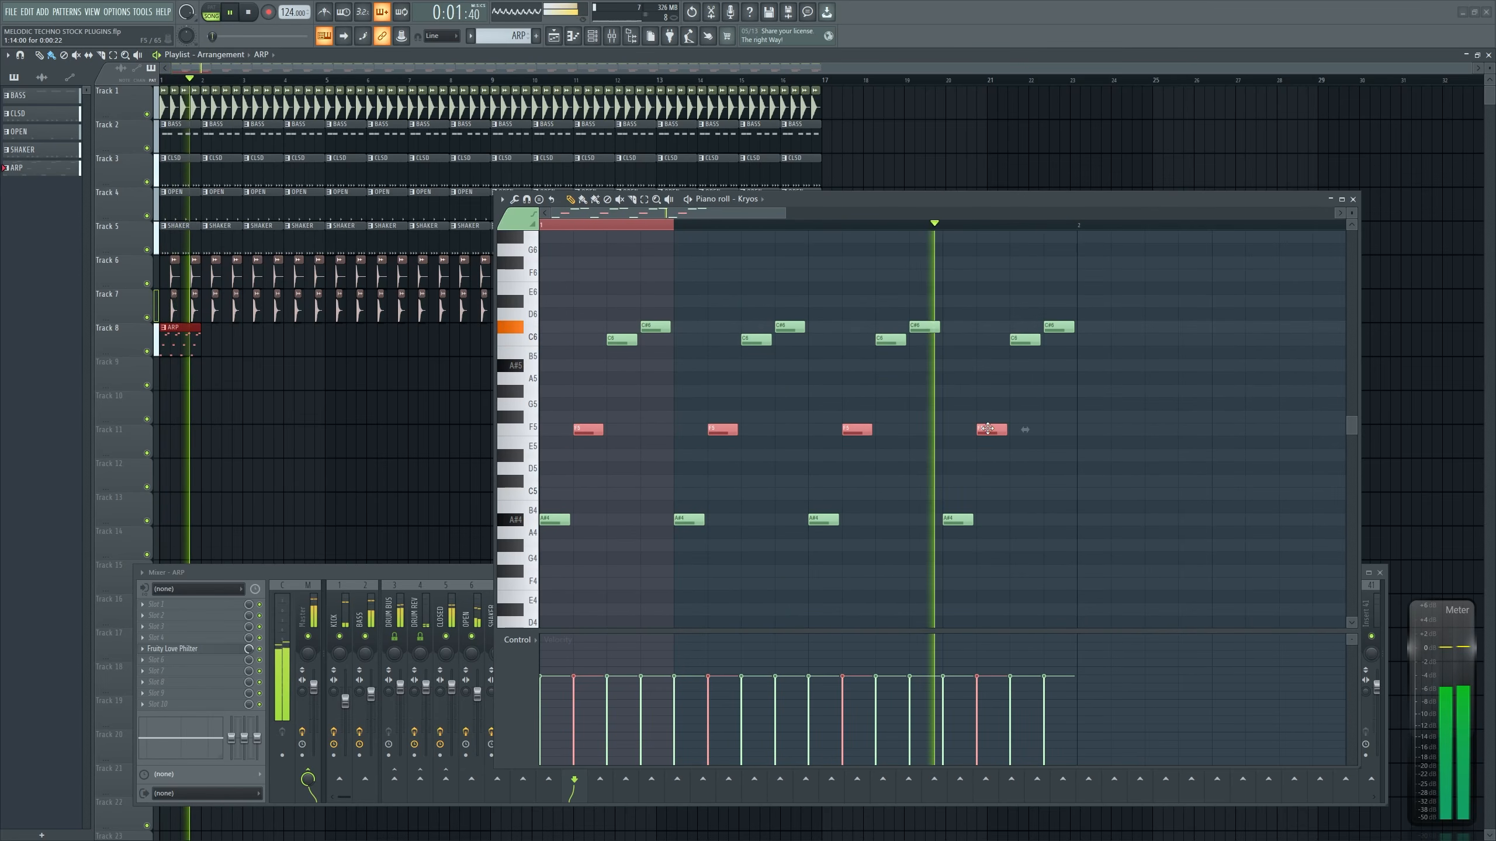
{"action": "key", "text": "space"}
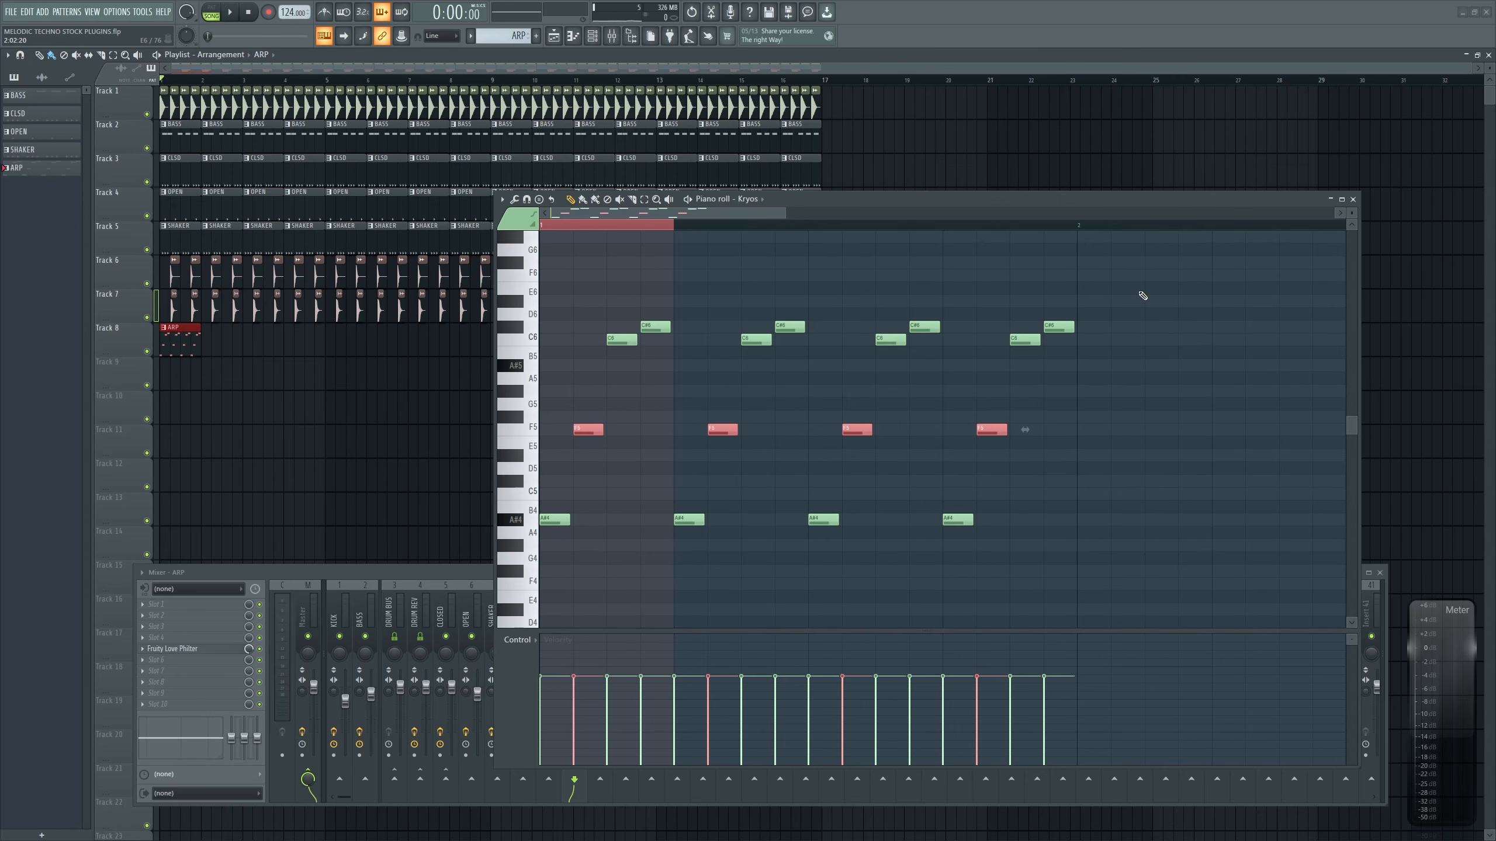
Highlight the first and second four-note groups in turn, and clear the time selection
{"action": "left_click", "coordinate": [676, 227], "text": "ctrl"}
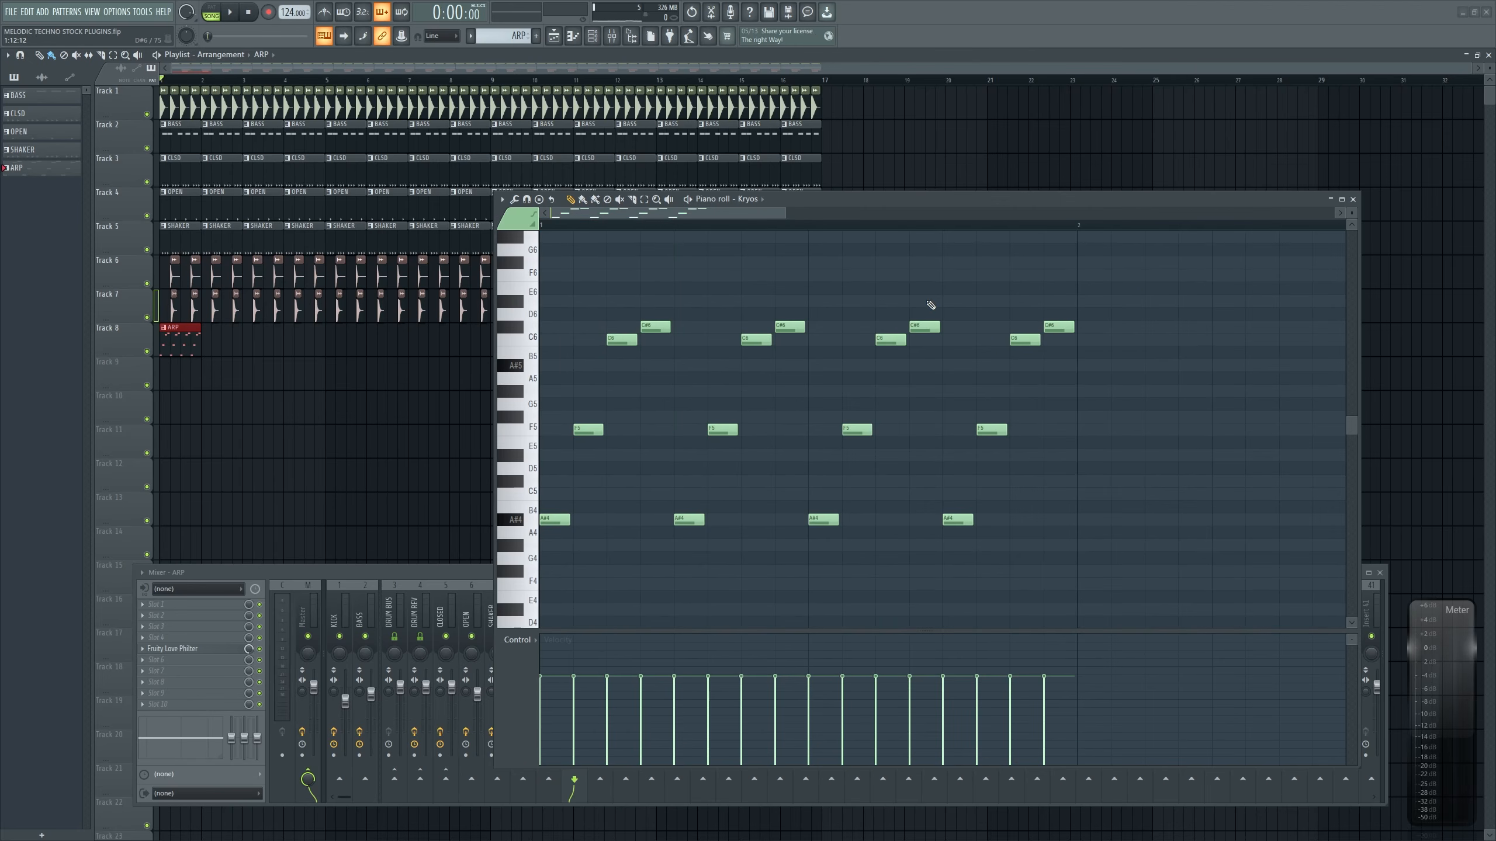
{"action": "left_click_drag", "start_coordinate": [675, 225], "coordinate": [429, 230]}
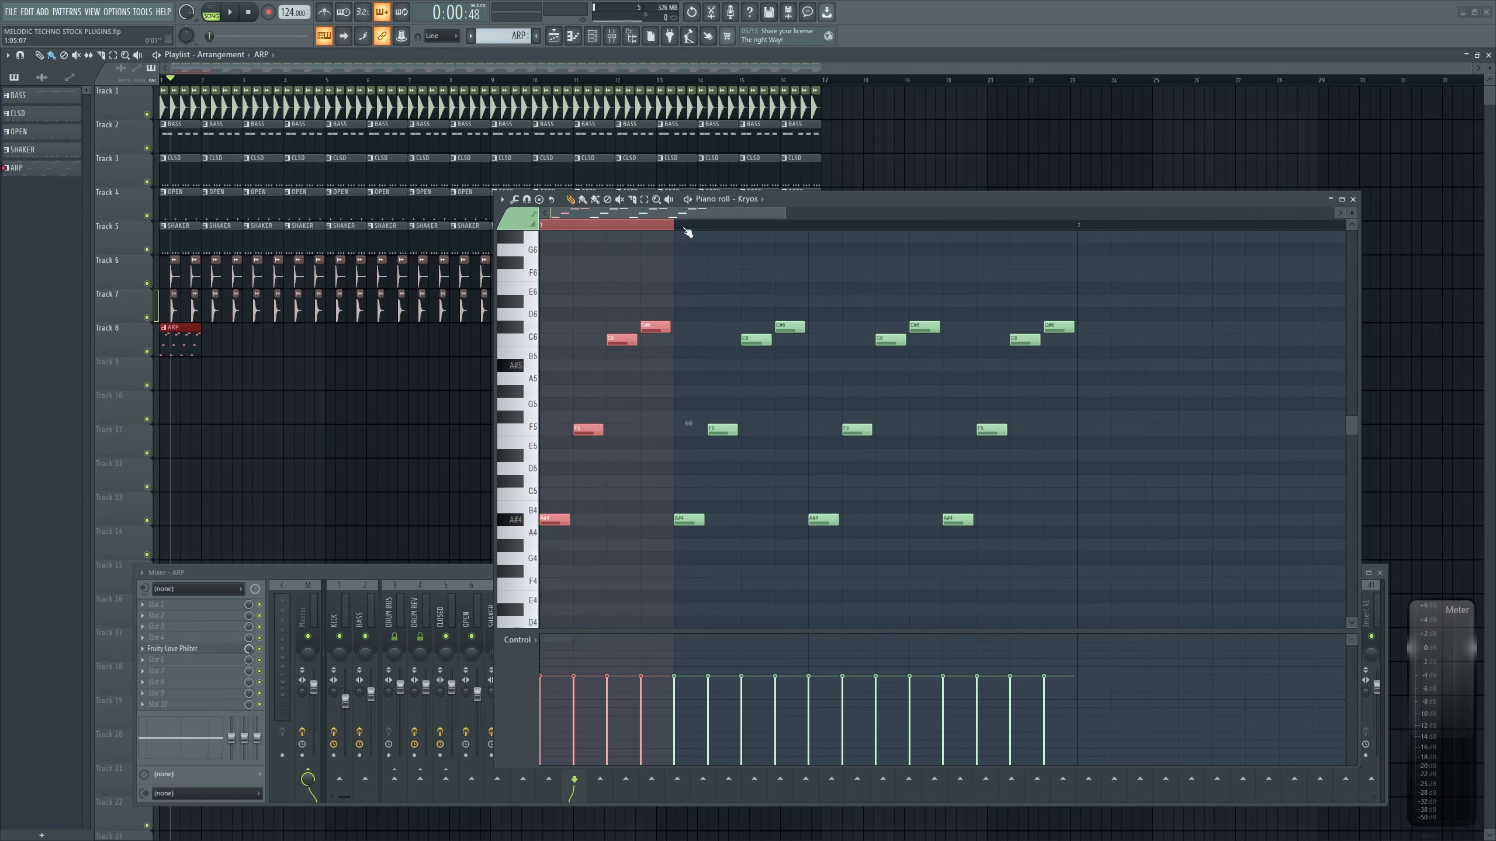
{"action": "left_click_drag", "start_coordinate": [678, 227], "coordinate": [818, 235]}
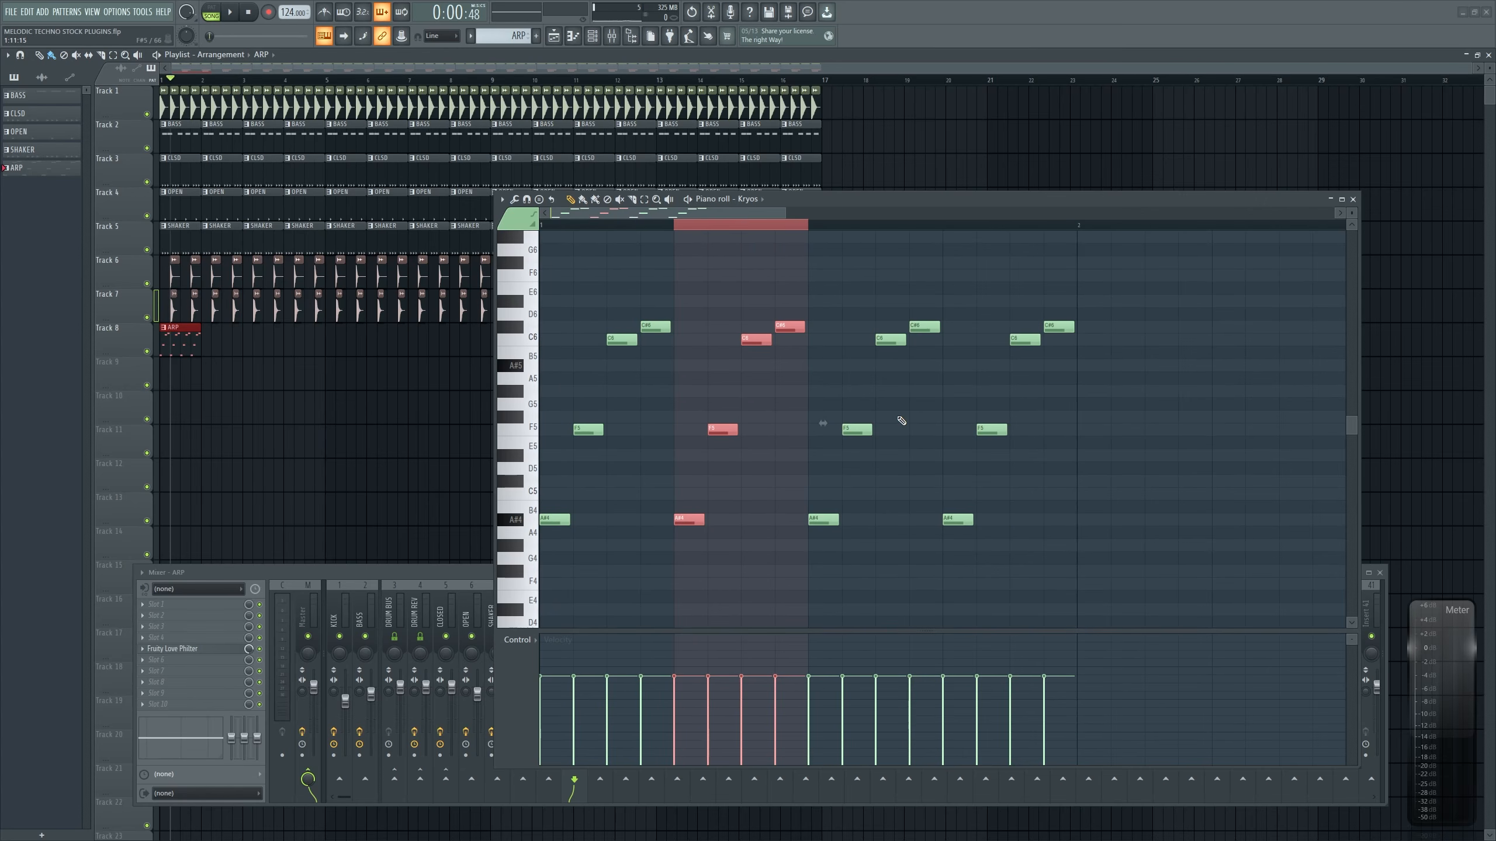
{"action": "left_click", "coordinate": [760, 235], "text": "ctrl"}
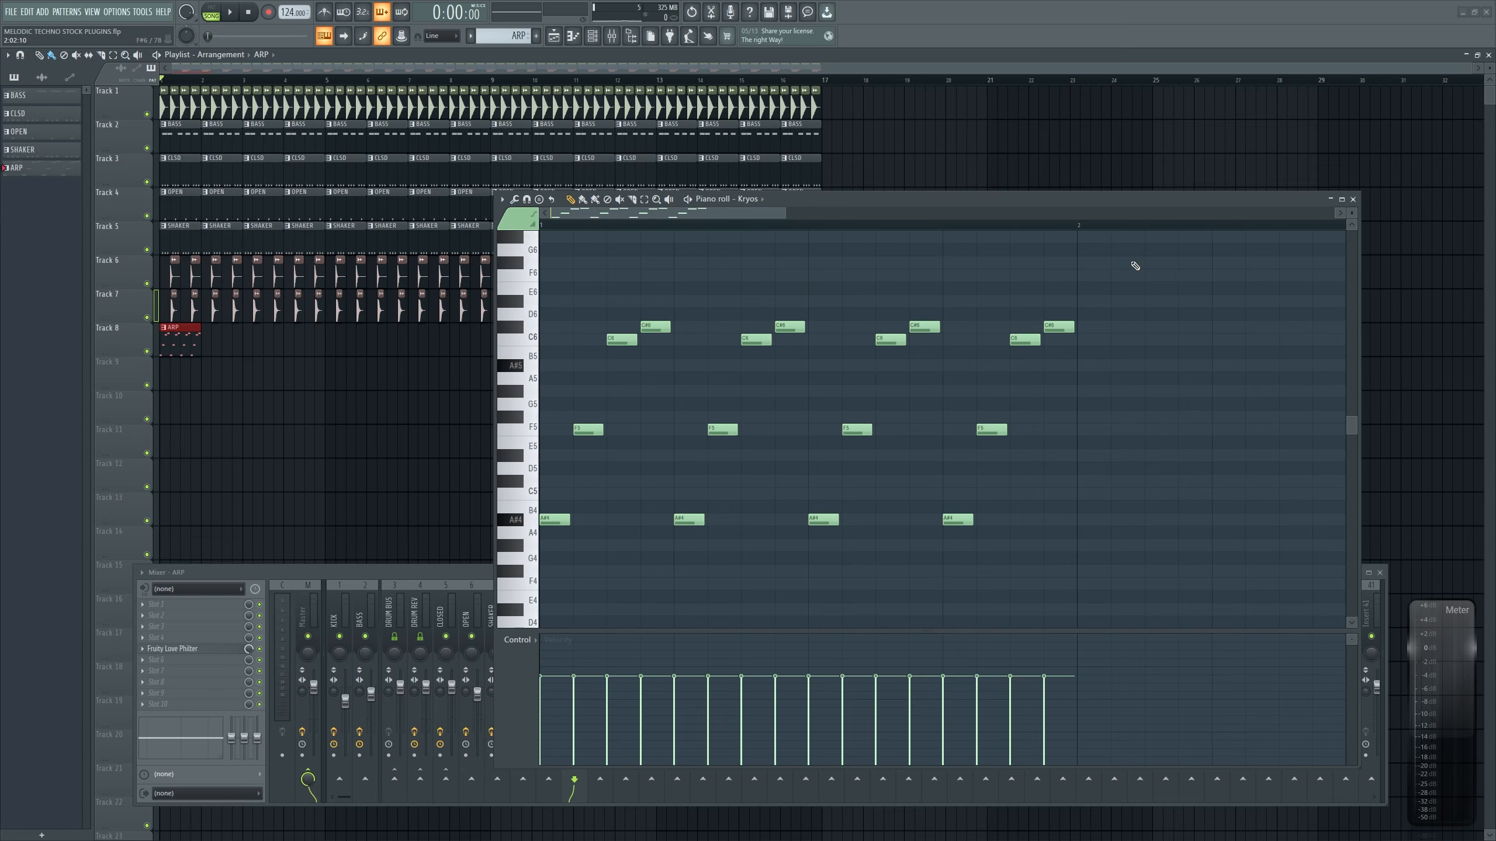
Delete the last six notes of the bar to leave a ten-note phrase
{"action": "left_click_drag", "start_coordinate": [1136, 262], "coordinate": [883, 642]}
{"action": "key", "text": "Delete"}
{"action": "scroll", "coordinate": [946, 540], "scroll_direction": "up", "scroll_amount": 3}
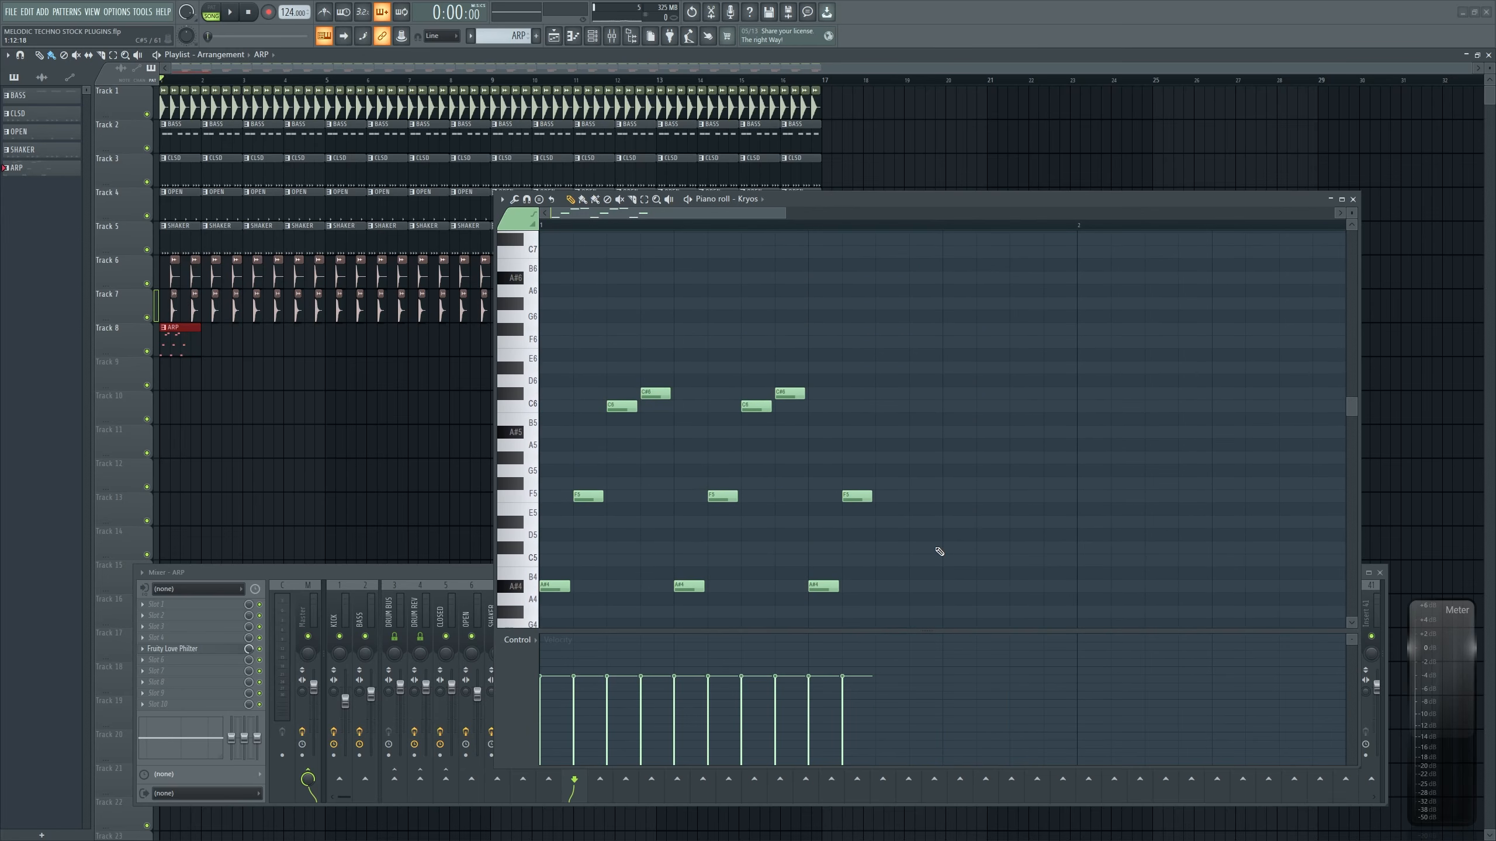
Try repeating the ten-note phrase twice back to back, and audition it with the arrangement
{"action": "scroll", "coordinate": [940, 557], "scroll_direction": "down", "scroll_amount": 1}
{"action": "left_click_drag", "start_coordinate": [1018, 288], "coordinate": [452, 684]}
{"action": "key", "text": "ctrl+b"}
{"action": "left_click_drag", "start_coordinate": [1026, 521], "coordinate": [888, 520]}
{"action": "scroll", "coordinate": [648, 570], "scroll_direction": "down", "scroll_amount": 4}
{"action": "key", "text": "ctrl+b"}
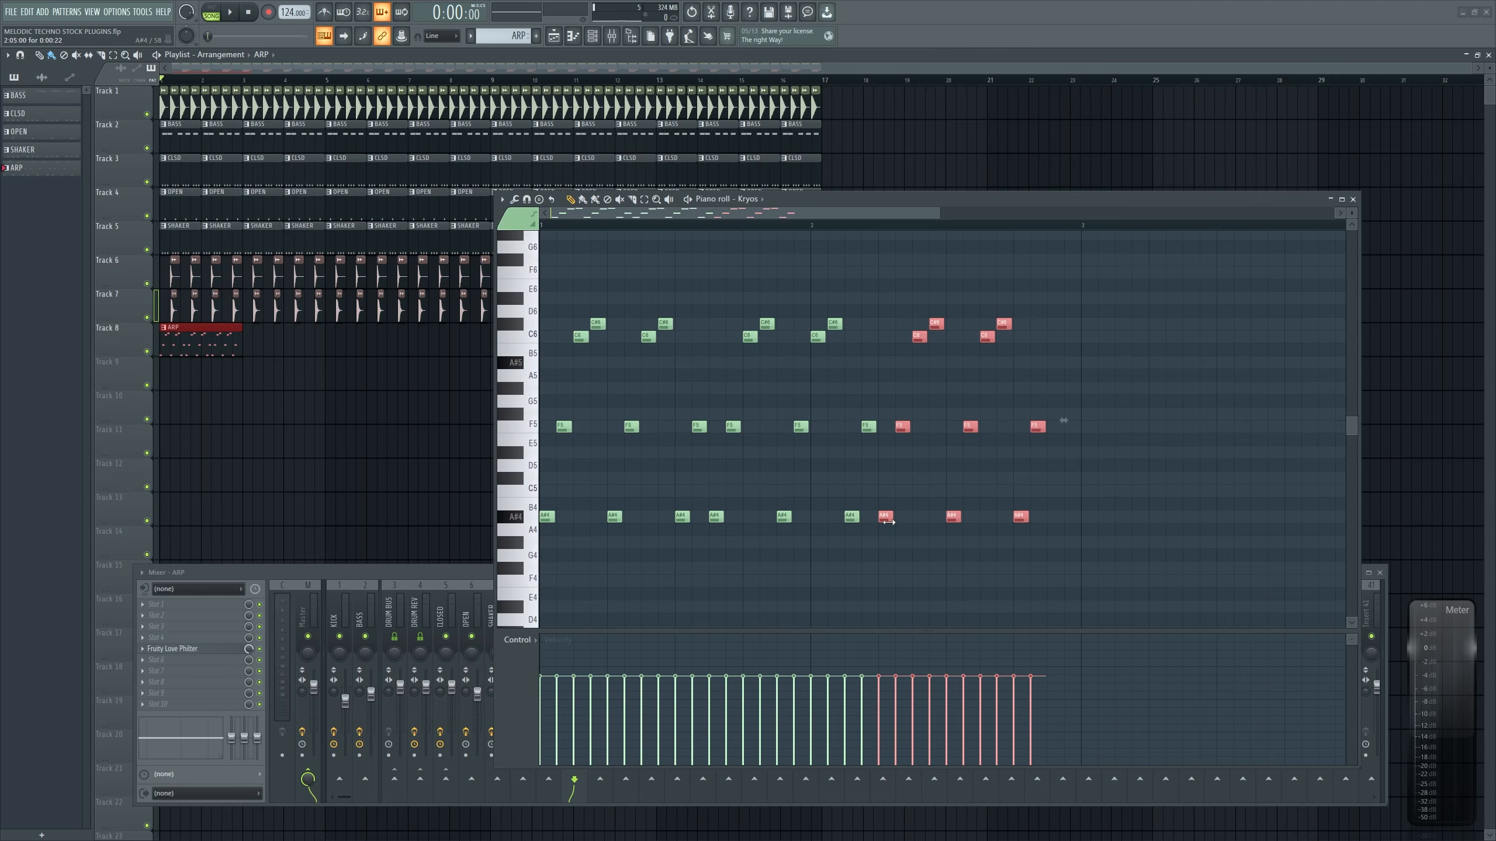
{"action": "key", "text": "space"}
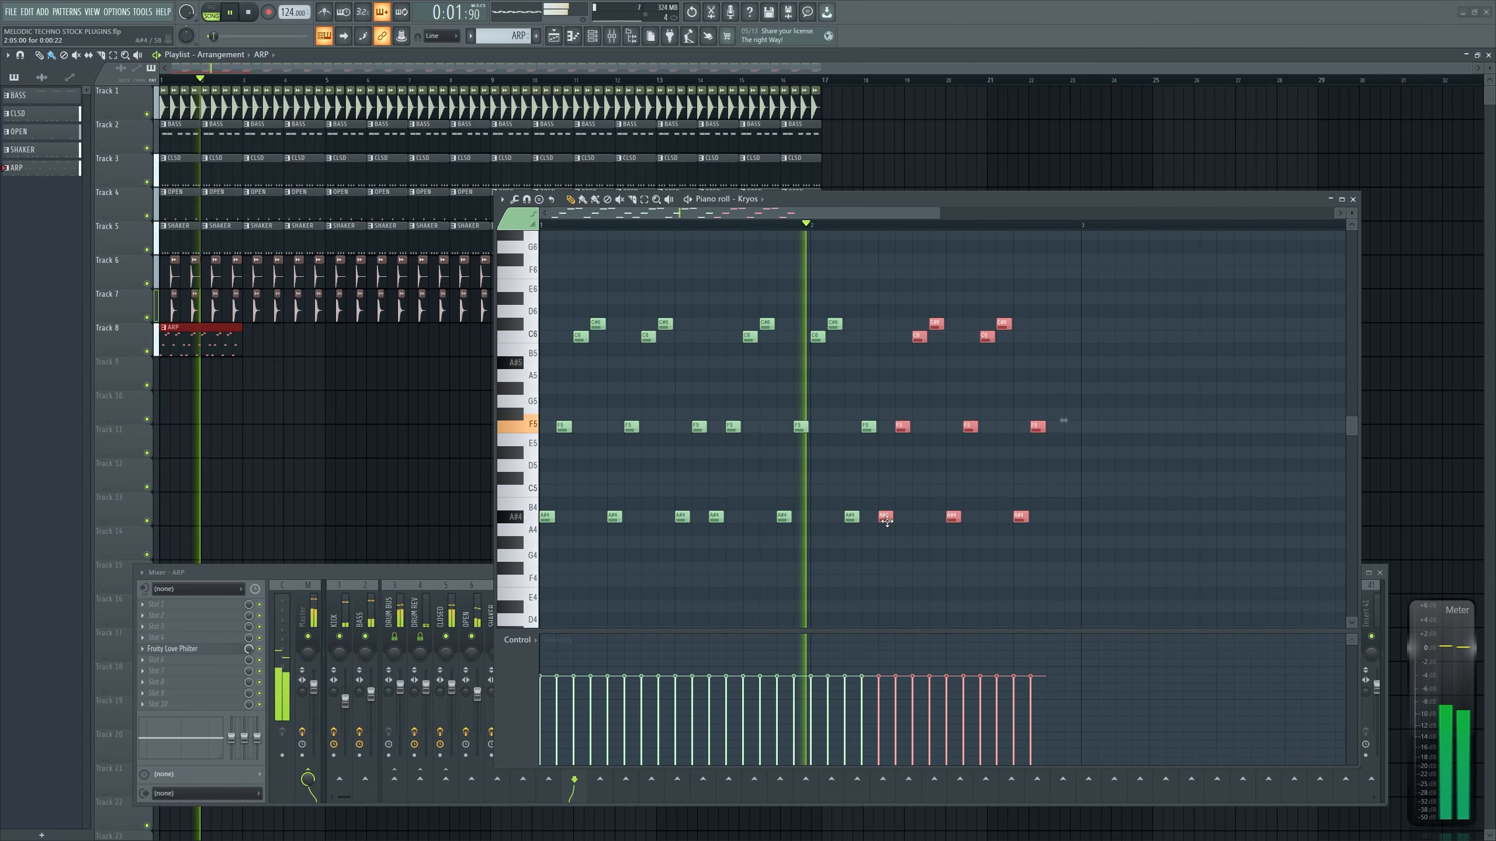
{"action": "key", "text": "space"}
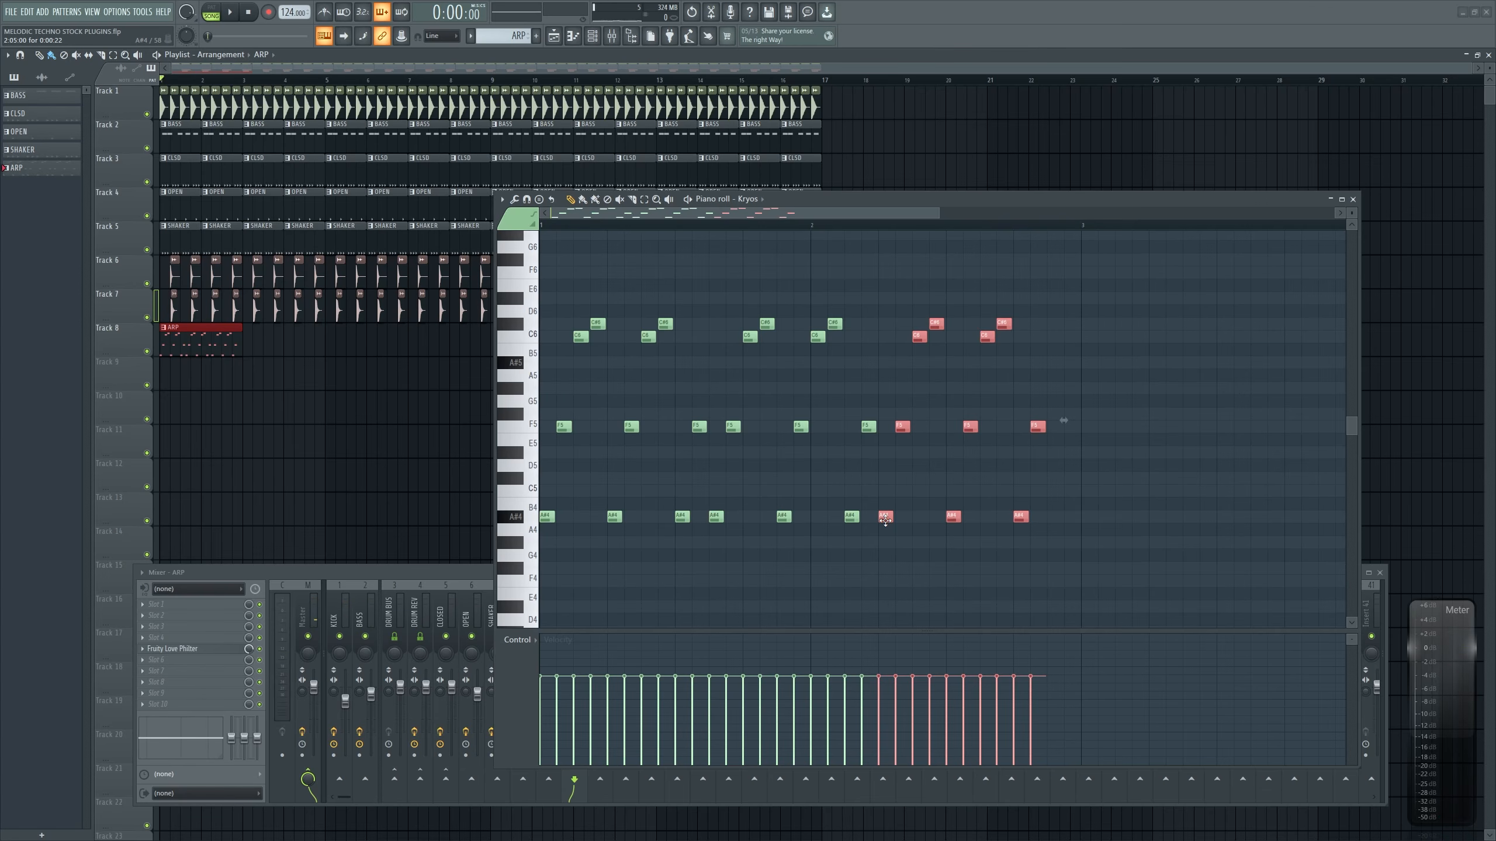
Undo the repeats and the note deletion to restore the full sixteen-note bar
{"action": "key", "text": "ctrl+z"}
{"action": "key", "text": "ctrl+z"}
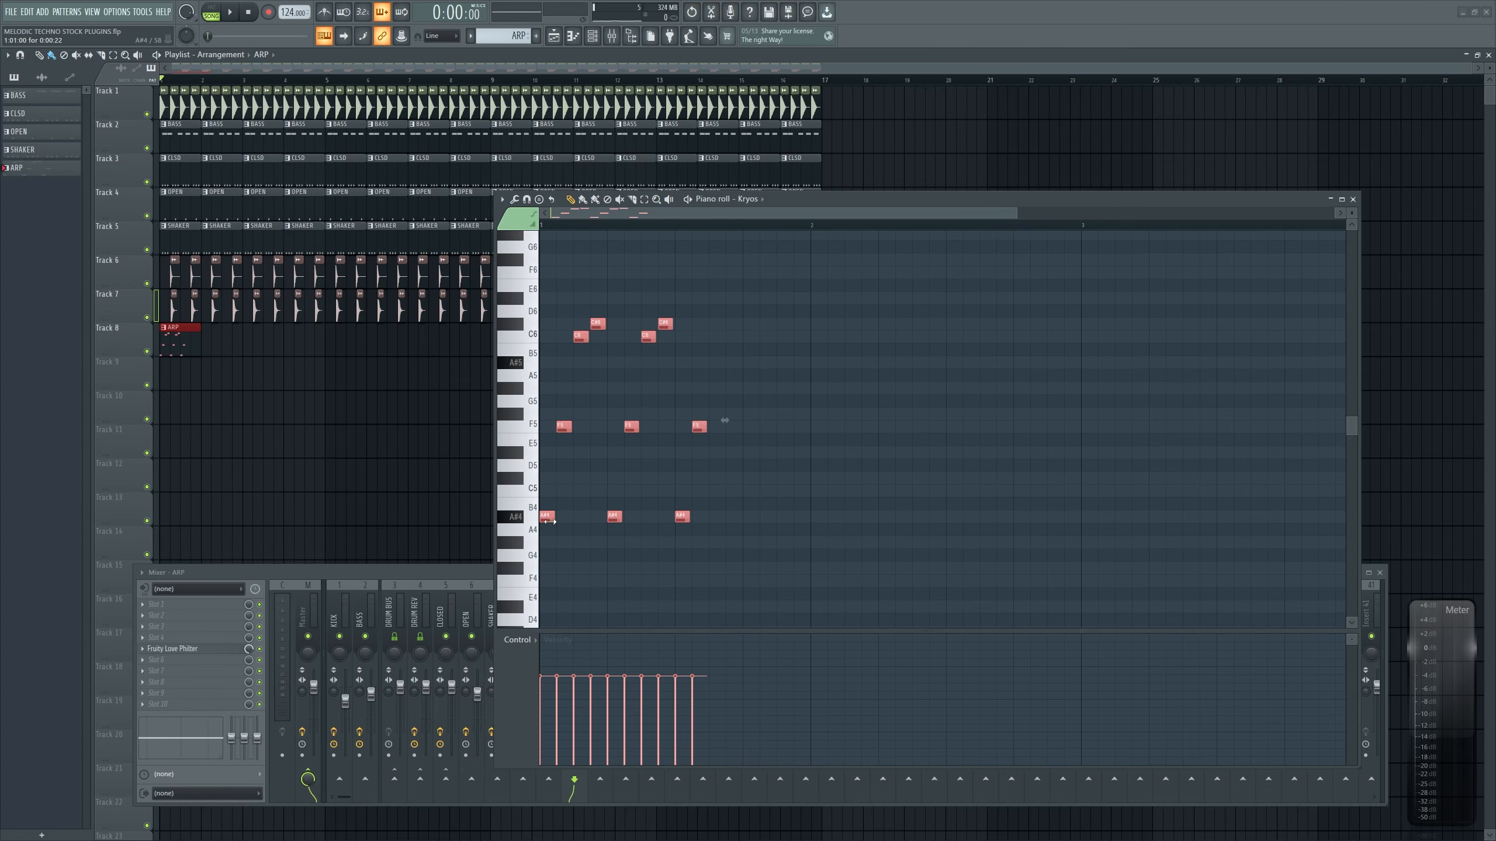
{"action": "key", "text": "ctrl+z"}
{"action": "key", "text": "ctrl+z"}
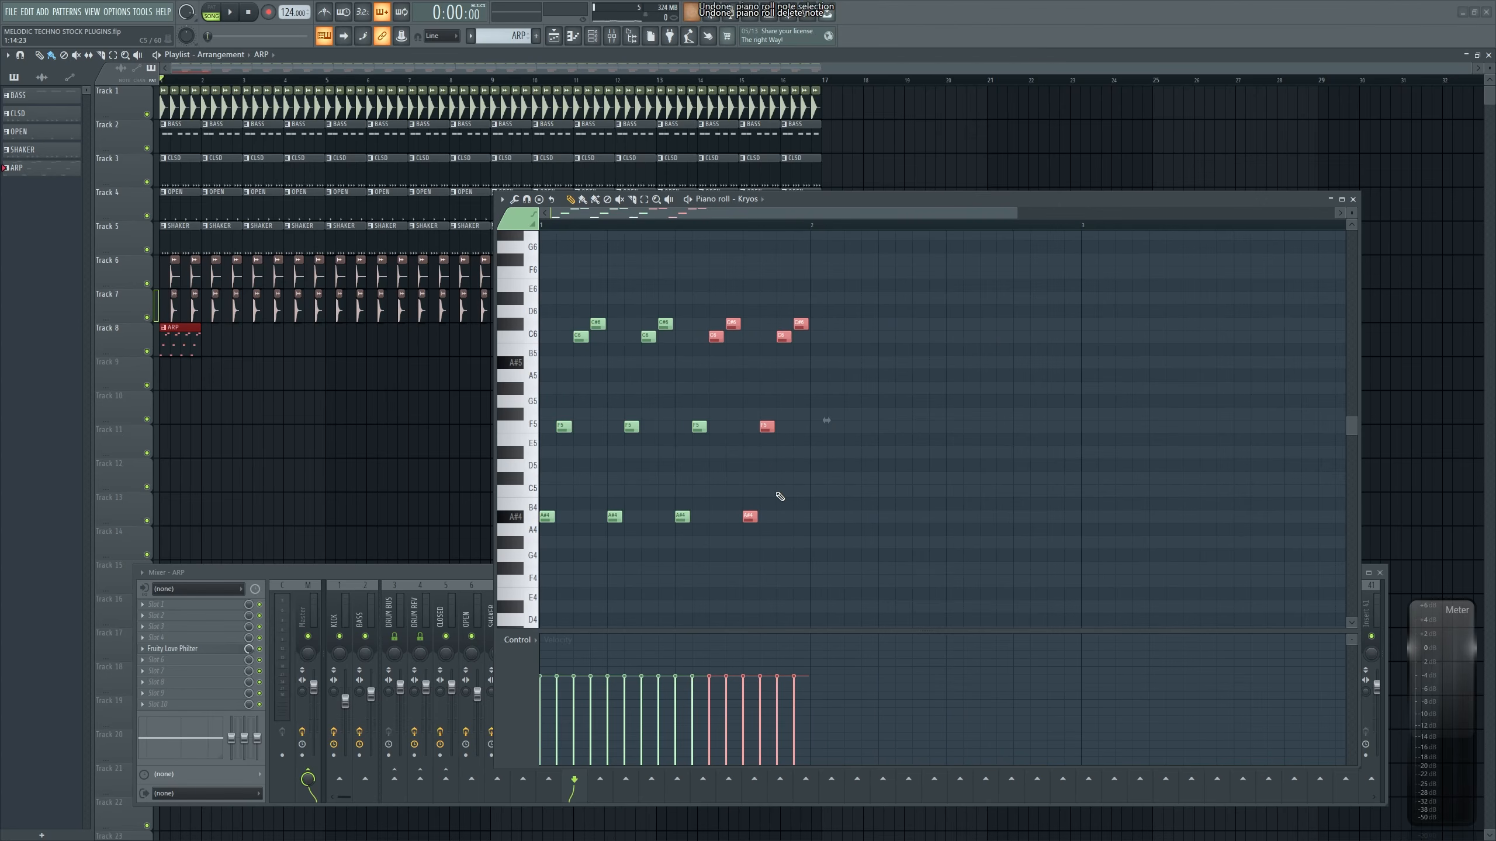
Try deleting the bar's last two notes and repeating the fourteen-note phrase back to back, and audition it
{"action": "left_click_drag", "start_coordinate": [878, 280], "coordinate": [786, 417]}
{"action": "left_click", "coordinate": [789, 421]}
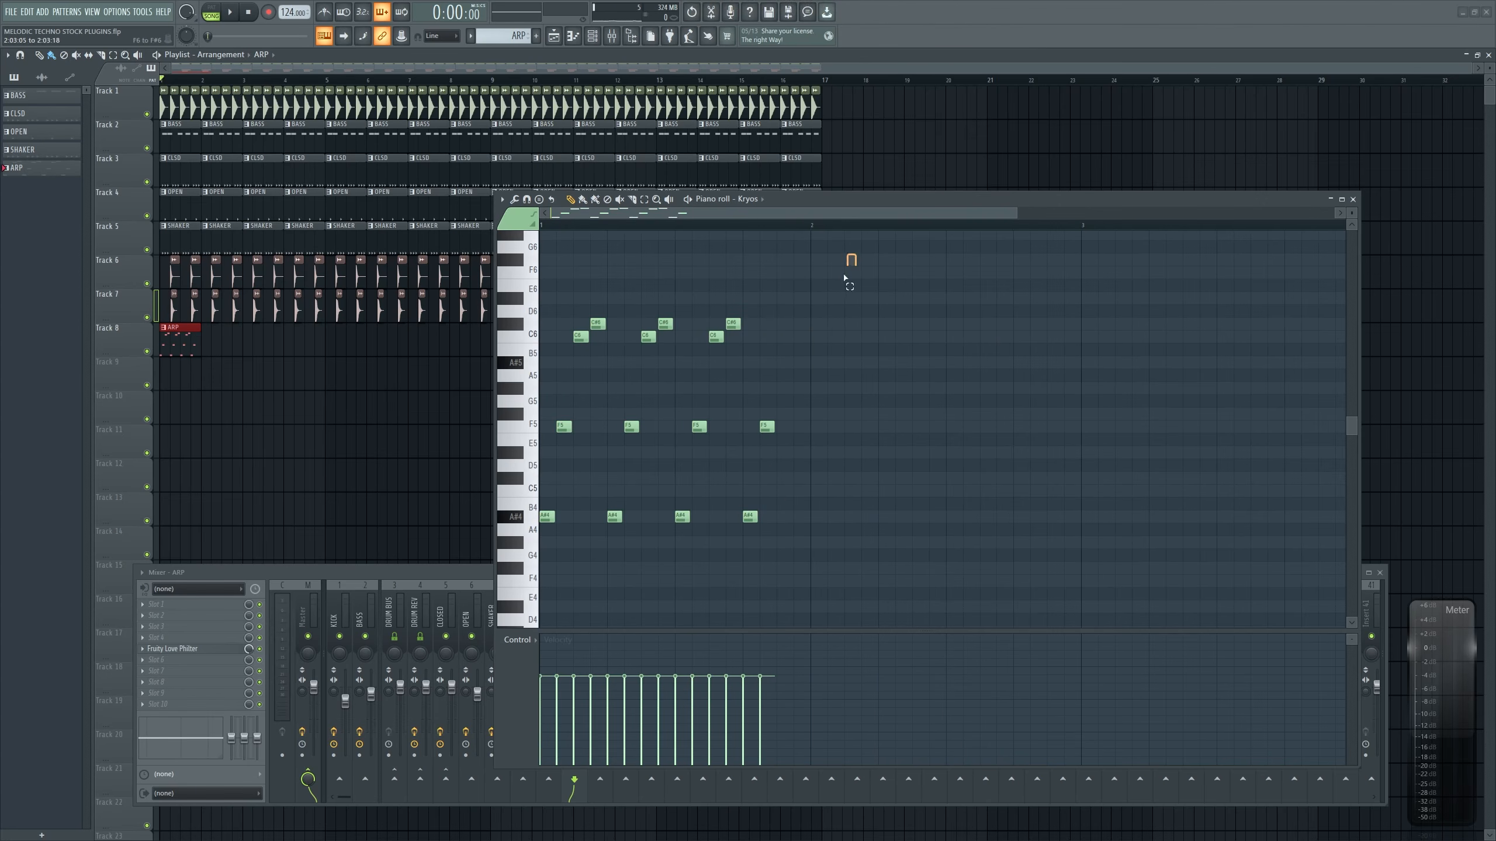
{"action": "key", "text": "ctrl+a"}
{"action": "key", "text": "ctrl+b"}
{"action": "left_click_drag", "start_coordinate": [870, 515], "coordinate": [790, 517]}
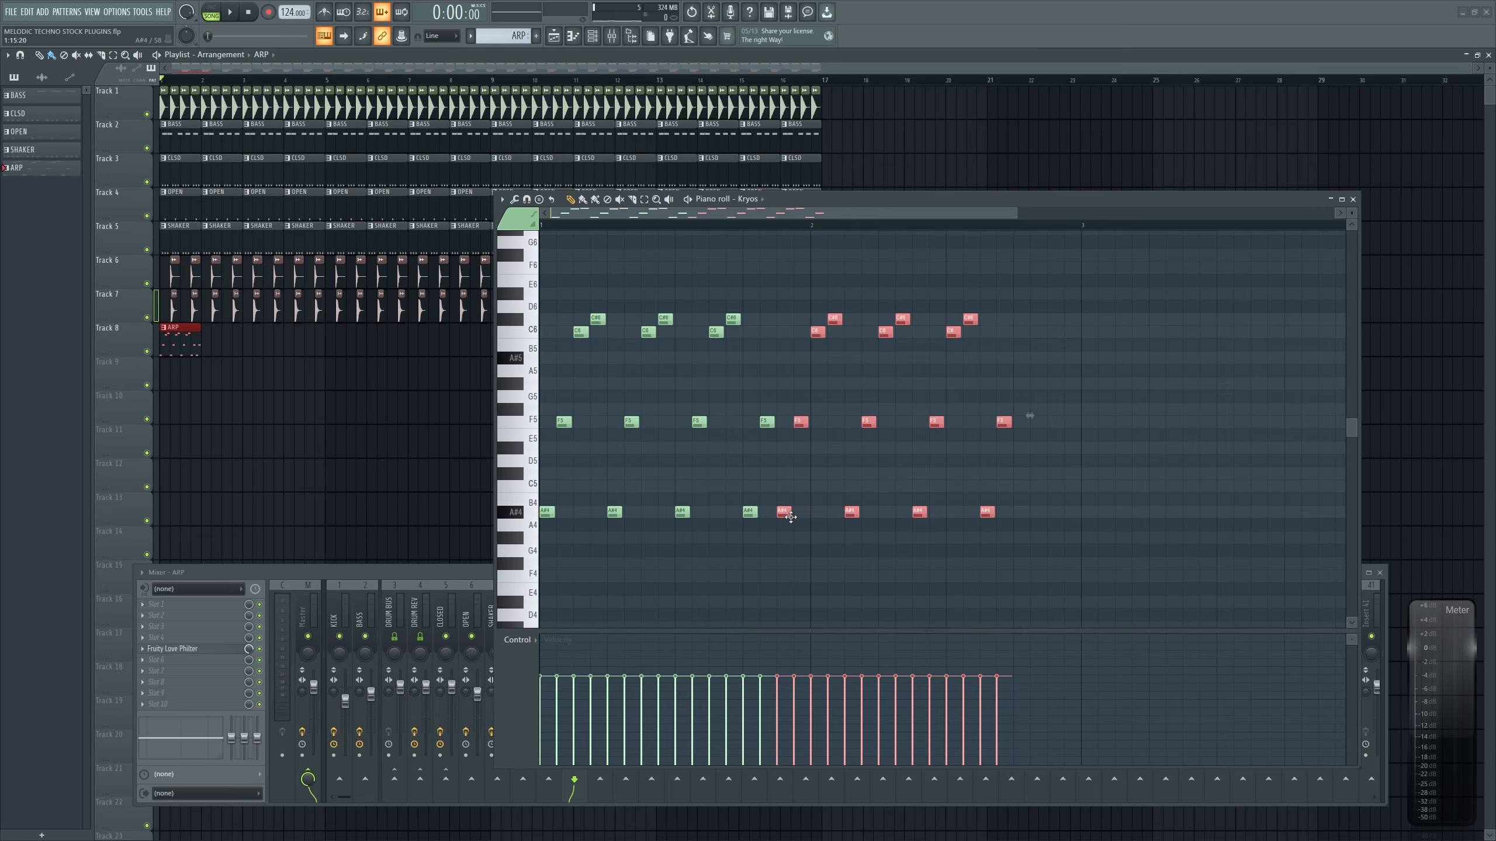
{"action": "key", "text": "space"}
{"action": "key", "text": "ctrl+b"}
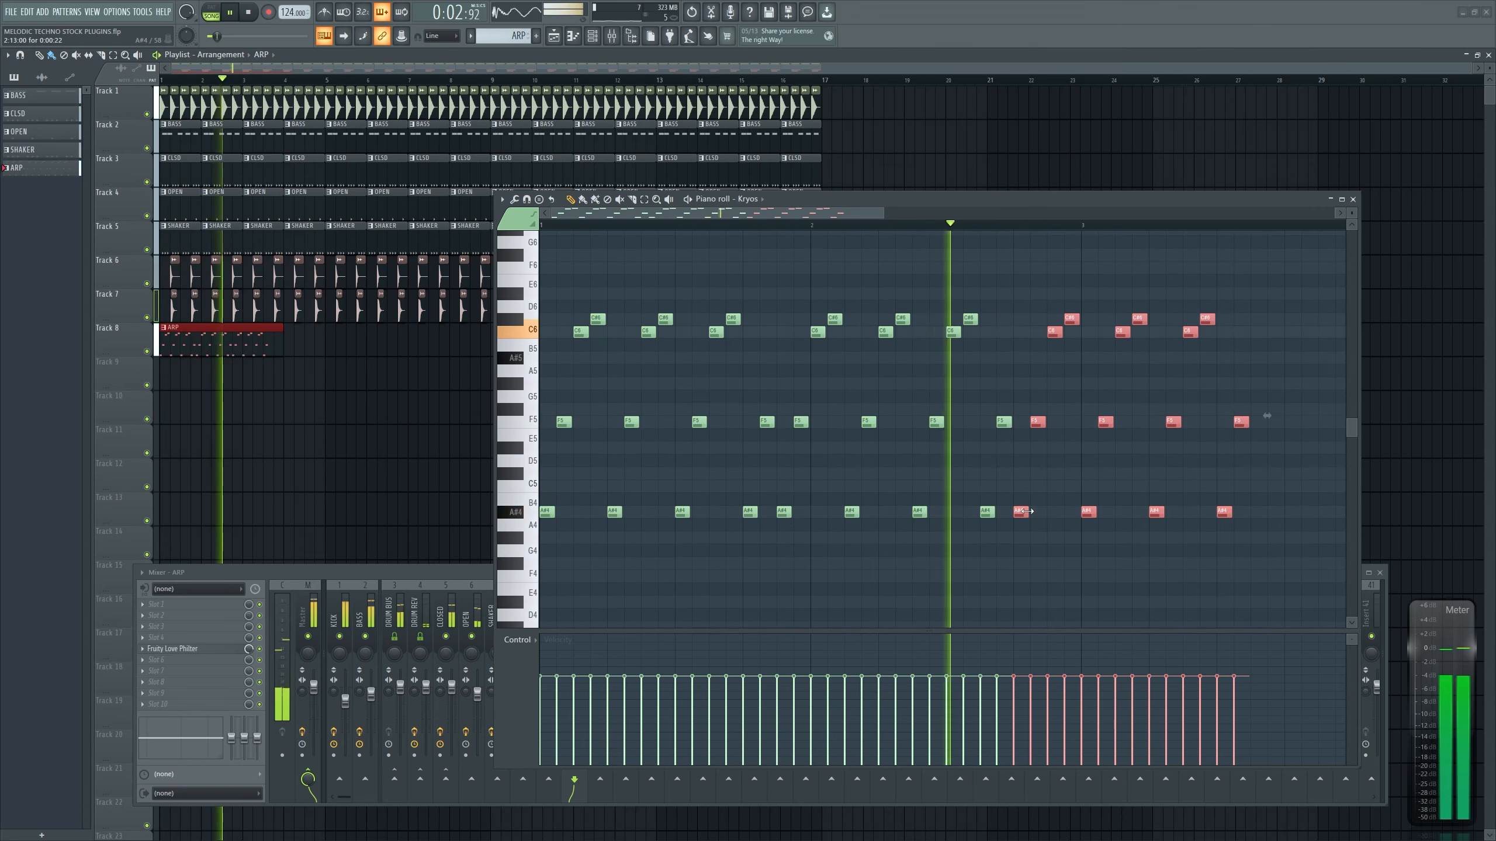
{"action": "key", "text": "space"}
{"action": "key", "text": "ctrl+z"}
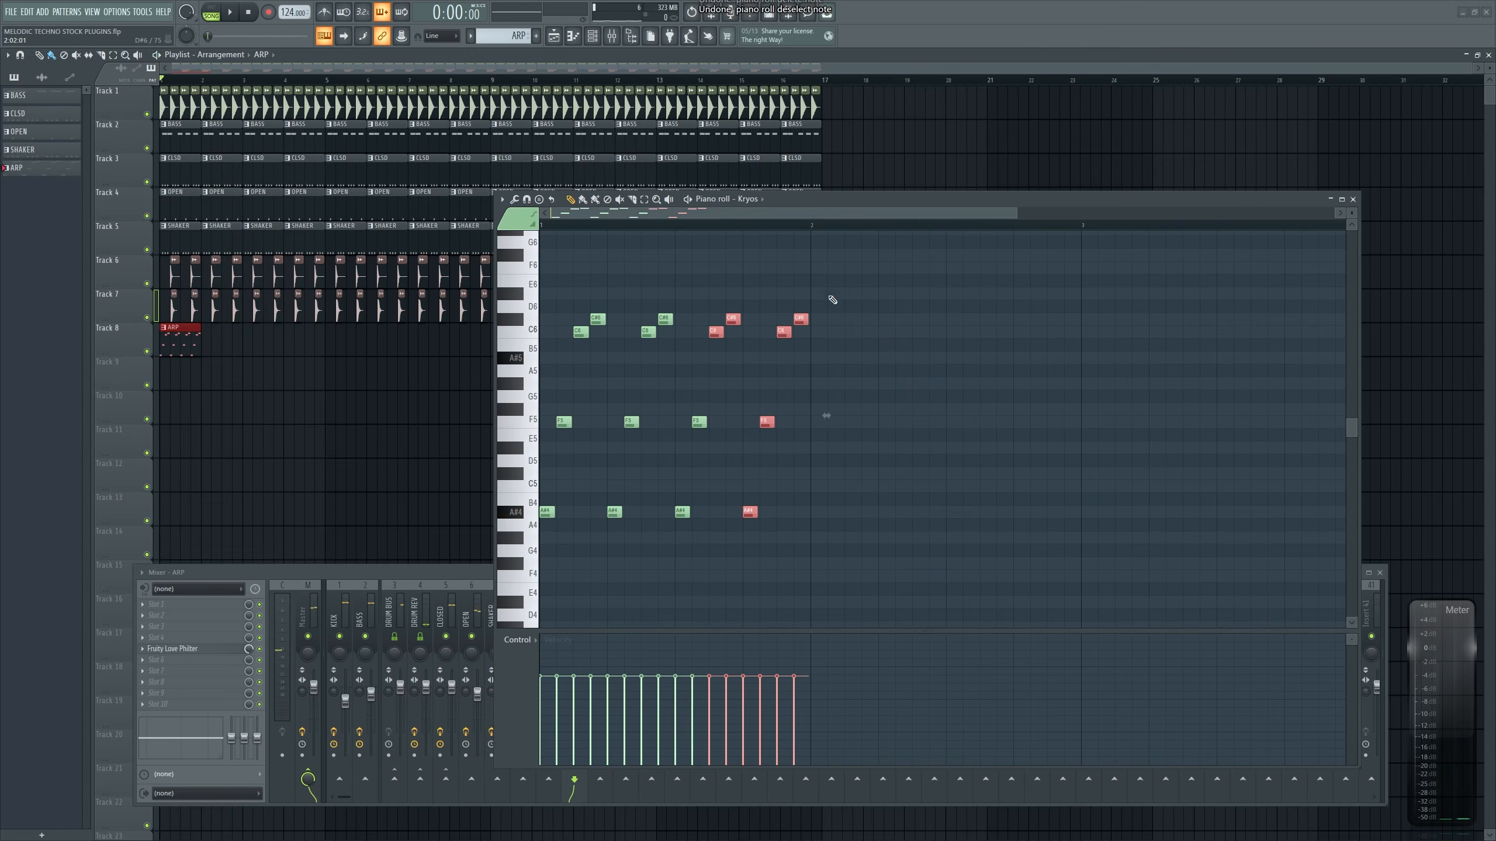
Delete the last six notes of the bar and clone the remaining ten-note phrase along the timeline
{"action": "left_click_drag", "start_coordinate": [831, 275], "coordinate": [713, 564]}
{"action": "key", "text": "Delete"}
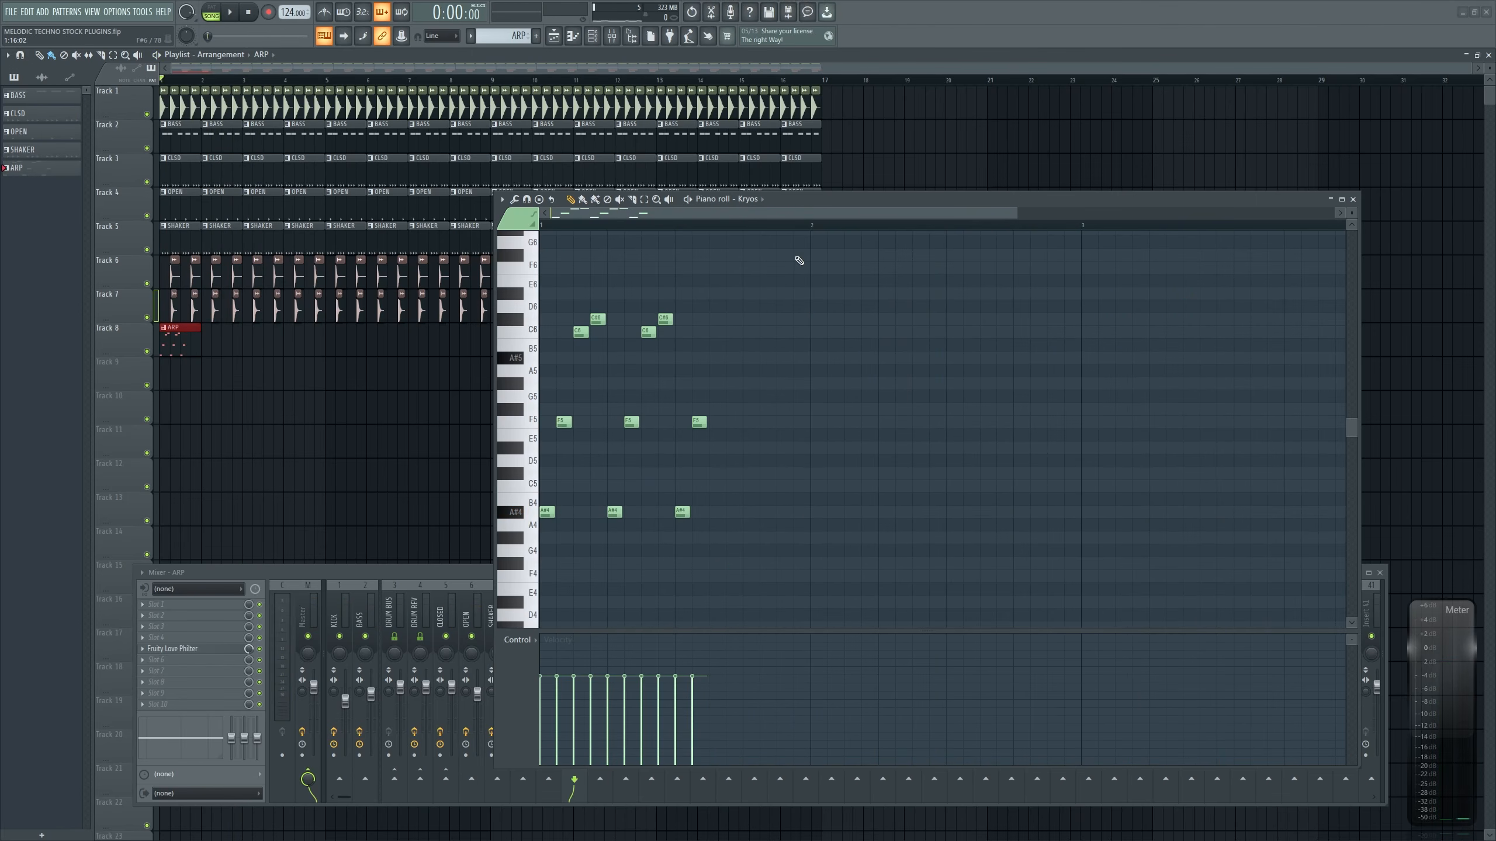
{"action": "key", "text": "ctrl+a"}
{"action": "left_click_drag", "start_coordinate": [547, 511], "coordinate": [1086, 510]}
Audition the cloned phrases and undo the last two clones
{"action": "key", "text": "space"}
{"action": "key", "text": "space"}
{"action": "key", "text": "ctrl+z"}
{"action": "key", "text": "ctrl+z"}
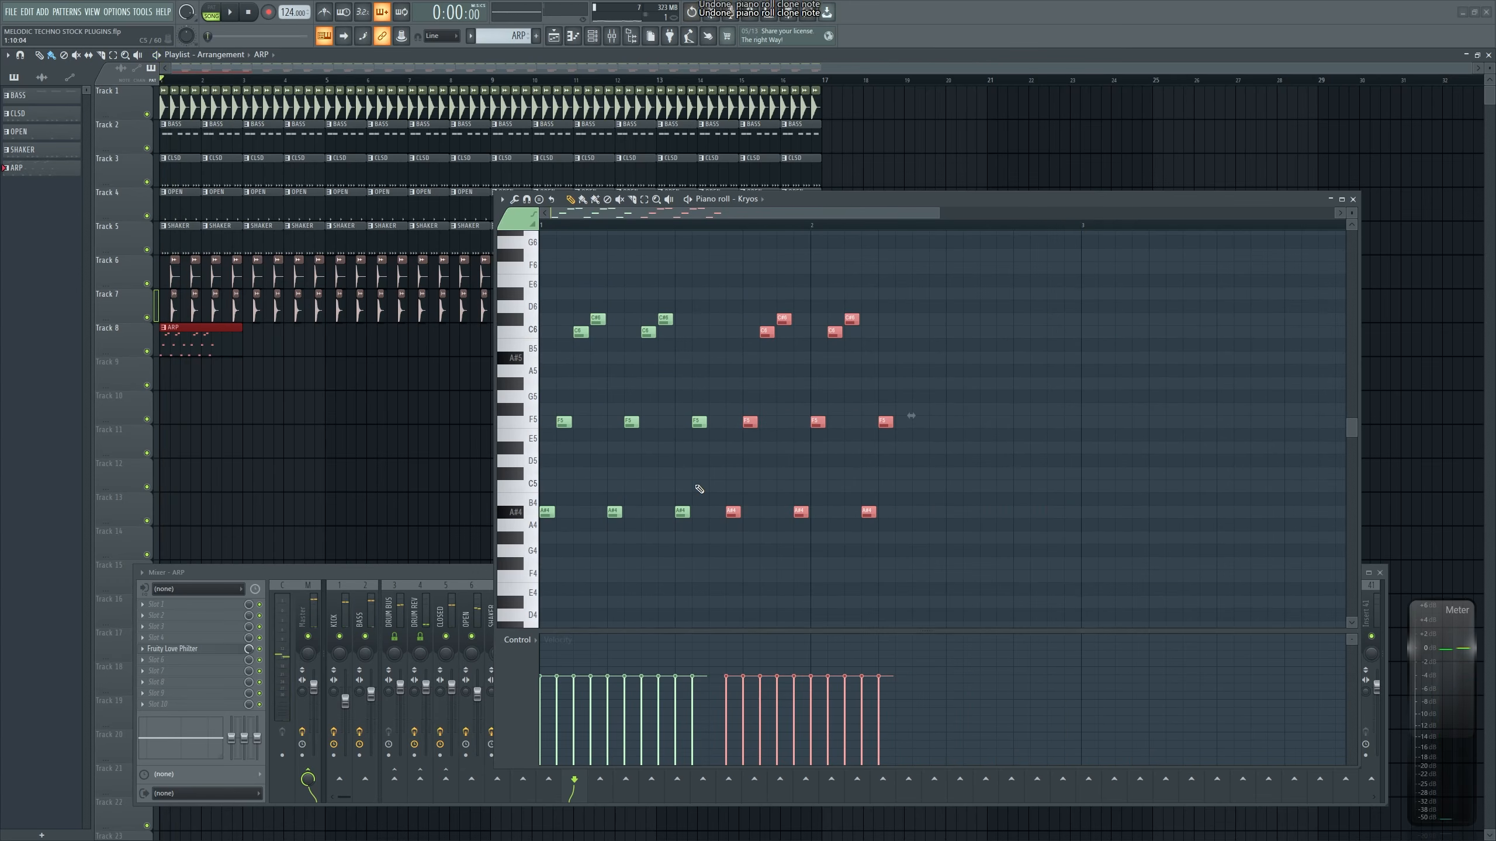
Clone the ten-note phrase back to back past the end of bar four, listening during playback
{"action": "key", "text": "space"}
{"action": "left_click_drag", "start_coordinate": [729, 512], "coordinate": [1058, 512]}
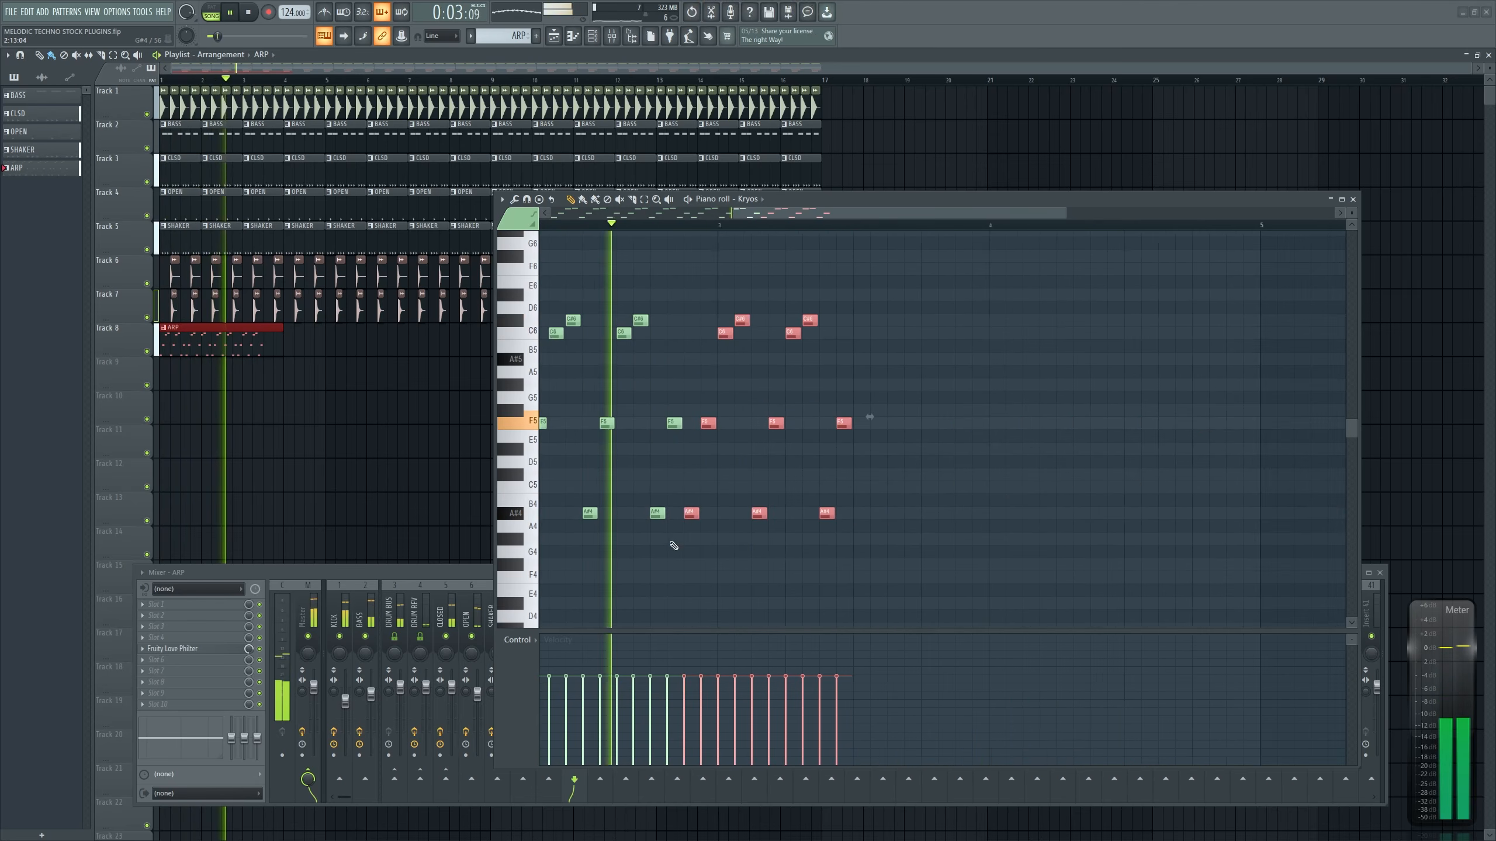
{"action": "left_click_drag", "start_coordinate": [612, 510], "coordinate": [952, 509]}
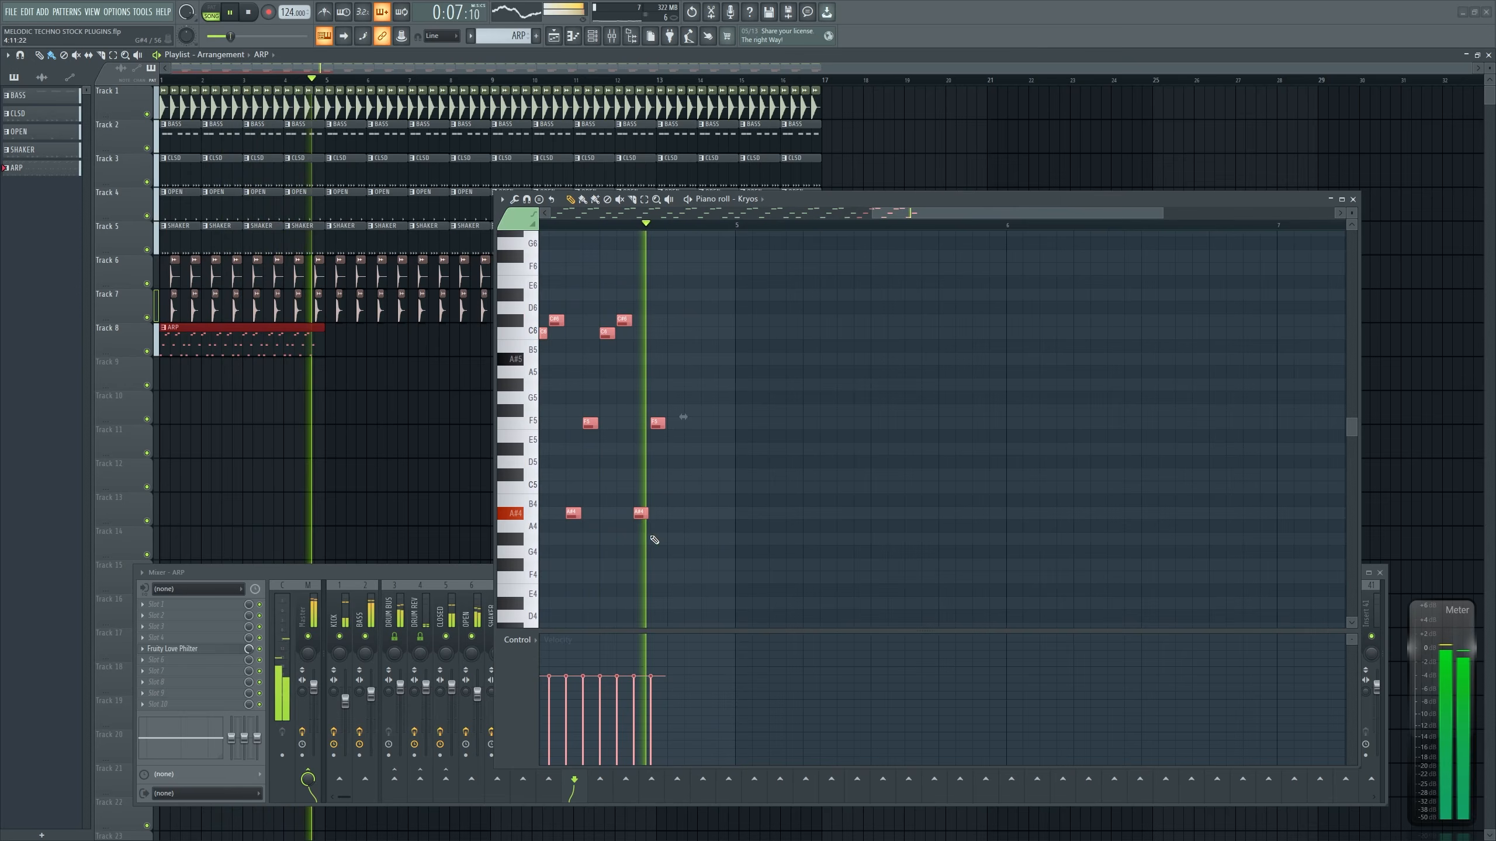
{"action": "key", "text": "space"}
{"action": "left_click_drag", "start_coordinate": [787, 521], "coordinate": [975, 522]}
Delete the surplus notes beyond the fourth bar of the ARP pattern
{"action": "mouse_move", "coordinate": [1095, 260]}
{"action": "left_mouse_down"}
{"action": "mouse_move", "coordinate": [1068, 371]}
{"action": "mouse_move", "coordinate": [961, 607]}
{"action": "left_mouse_up"}
{"action": "key", "text": "Delete"}
{"action": "scroll", "coordinate": [902, 482], "scroll_direction": "down", "scroll_amount": 4, "text": "ctrl"}
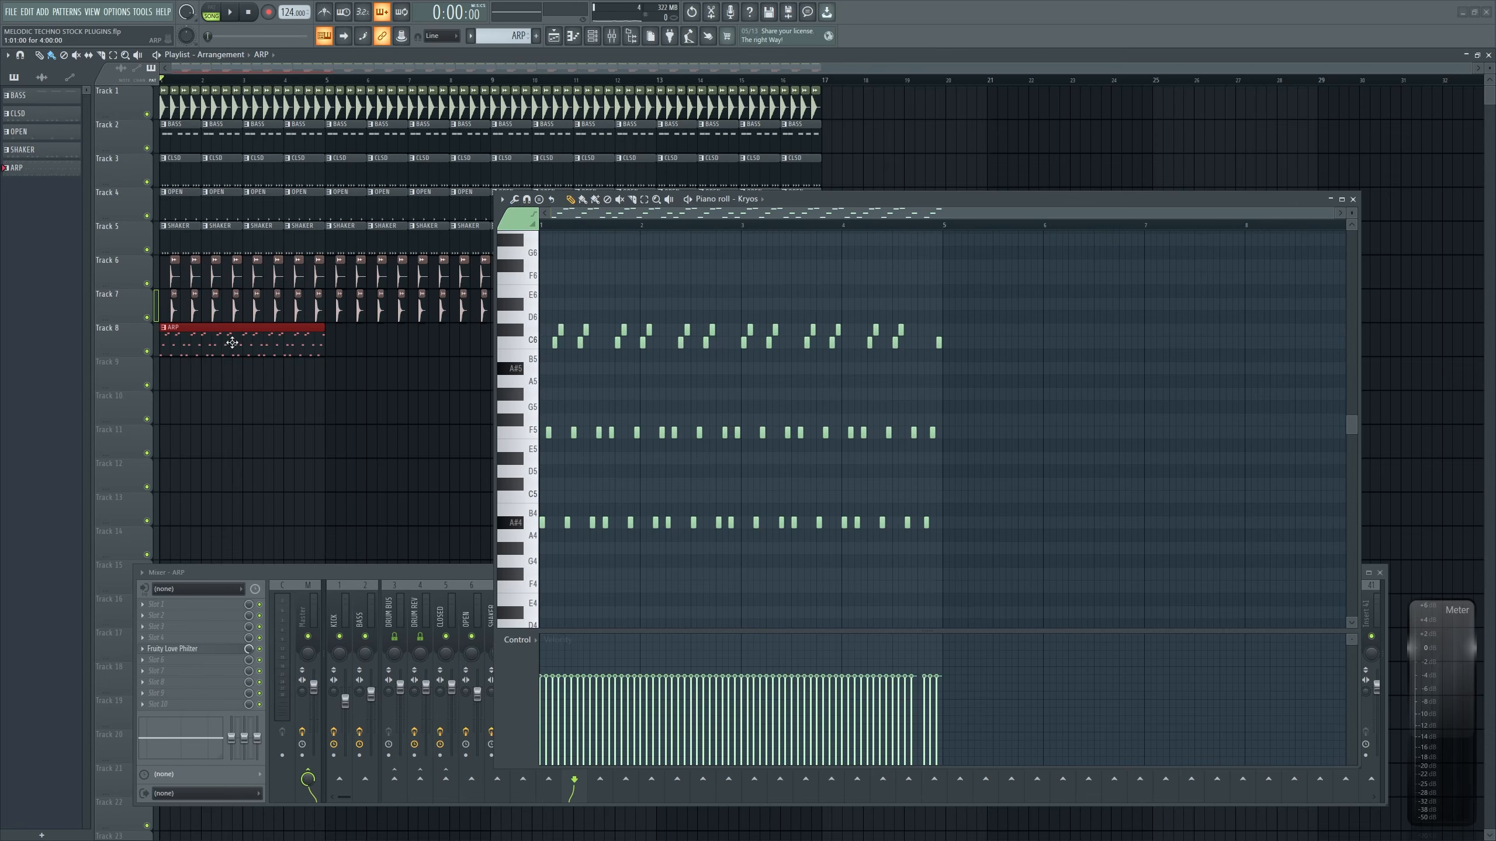
Duplicate the four-bar ARP clip along Track 8 to fill all sixteen bars of the arrangement
{"action": "mouse_move", "coordinate": [232, 342]}
{"action": "left_mouse_down"}
{"action": "mouse_move", "coordinate": [406, 345]}
{"action": "mouse_move", "coordinate": [377, 351]}
{"action": "left_mouse_up"}
{"action": "left_click_drag", "start_coordinate": [892, 199], "coordinate": [677, 422]}
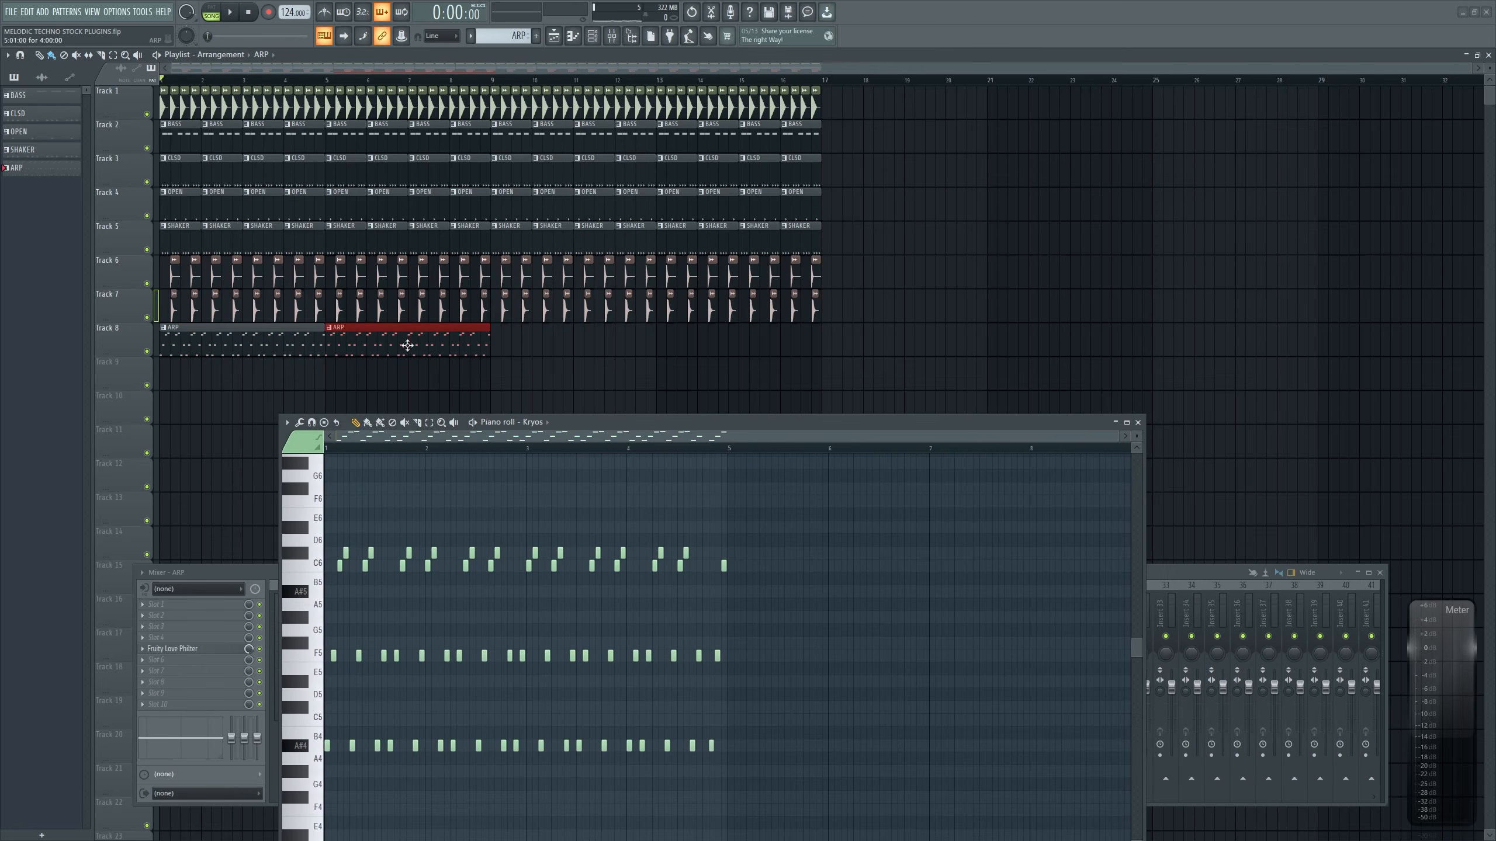
{"action": "mouse_move", "coordinate": [381, 349]}
{"action": "left_mouse_down"}
{"action": "mouse_move", "coordinate": [574, 354]}
{"action": "mouse_move", "coordinate": [546, 360]}
{"action": "left_mouse_up"}
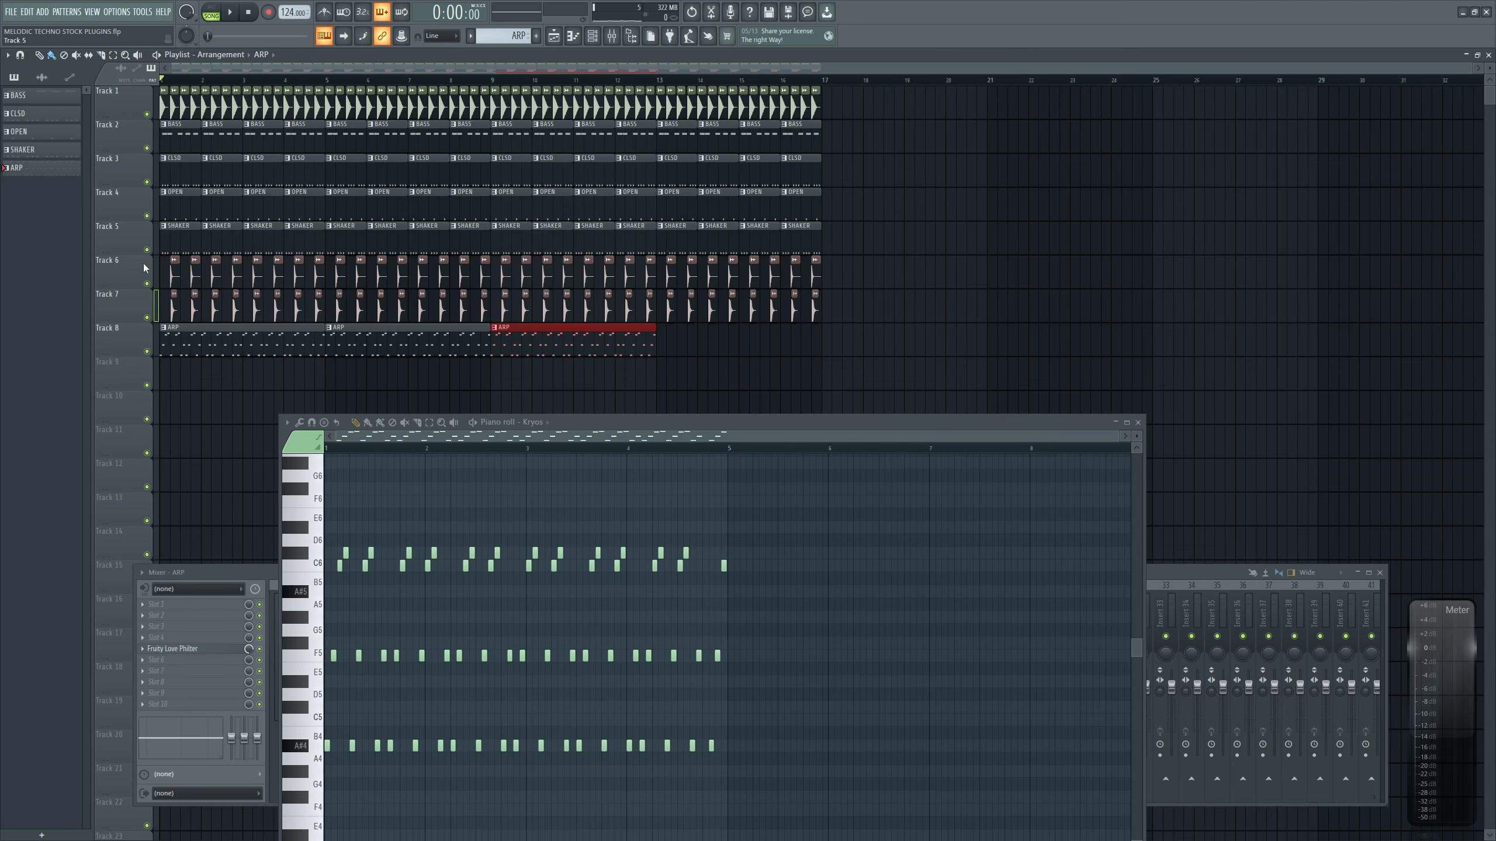
{"action": "left_click", "coordinate": [171, 328]}
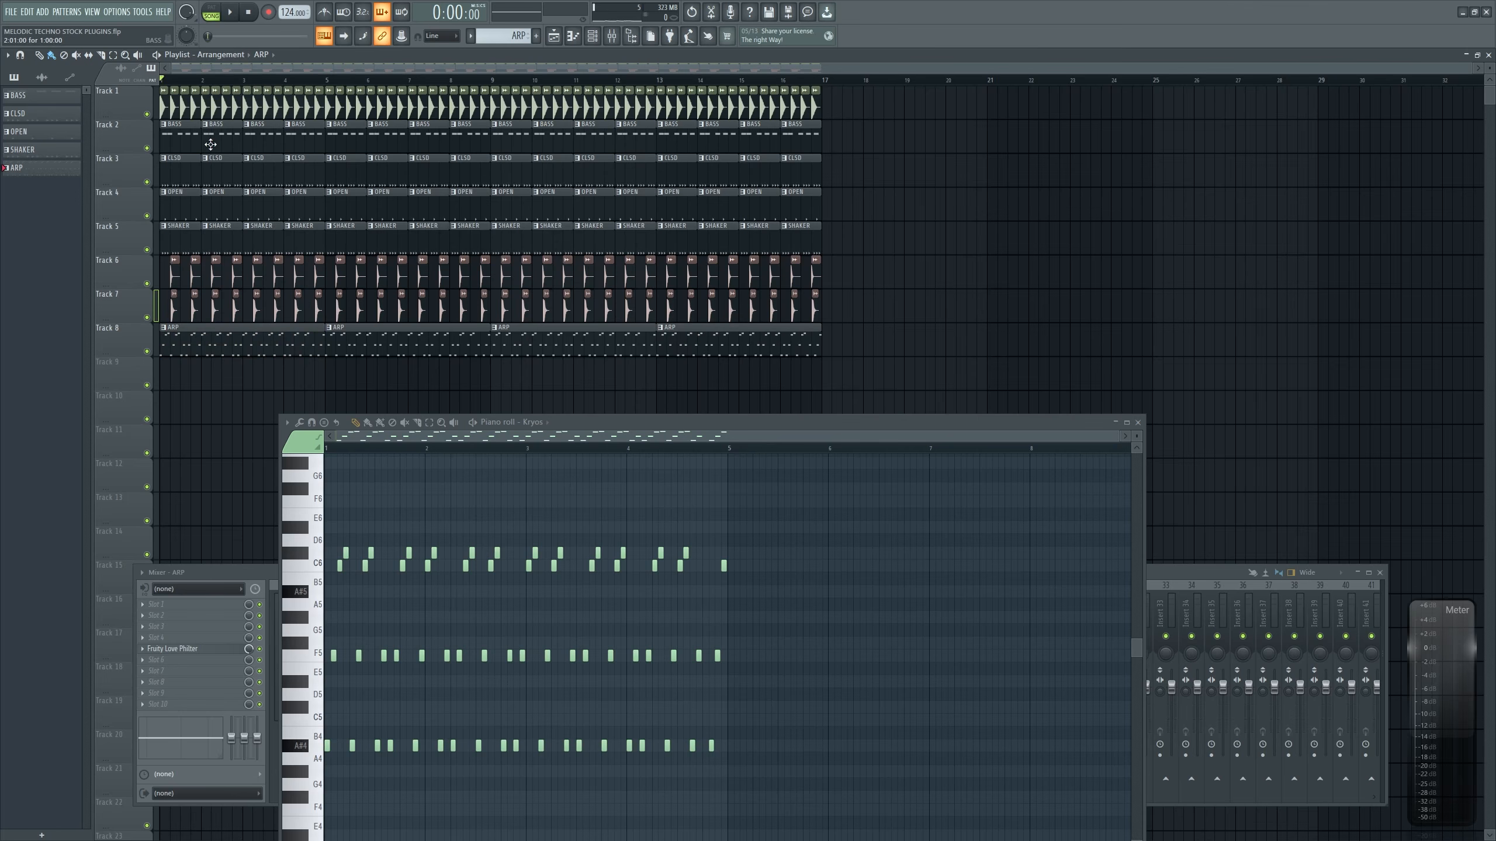
Add Fruity Blood Overdrive to the ARP mixer track with its pre amp at about 0.33, checking the sound during playback
{"action": "scroll", "coordinate": [130, 150], "scroll_direction": "down", "scroll_amount": 1}
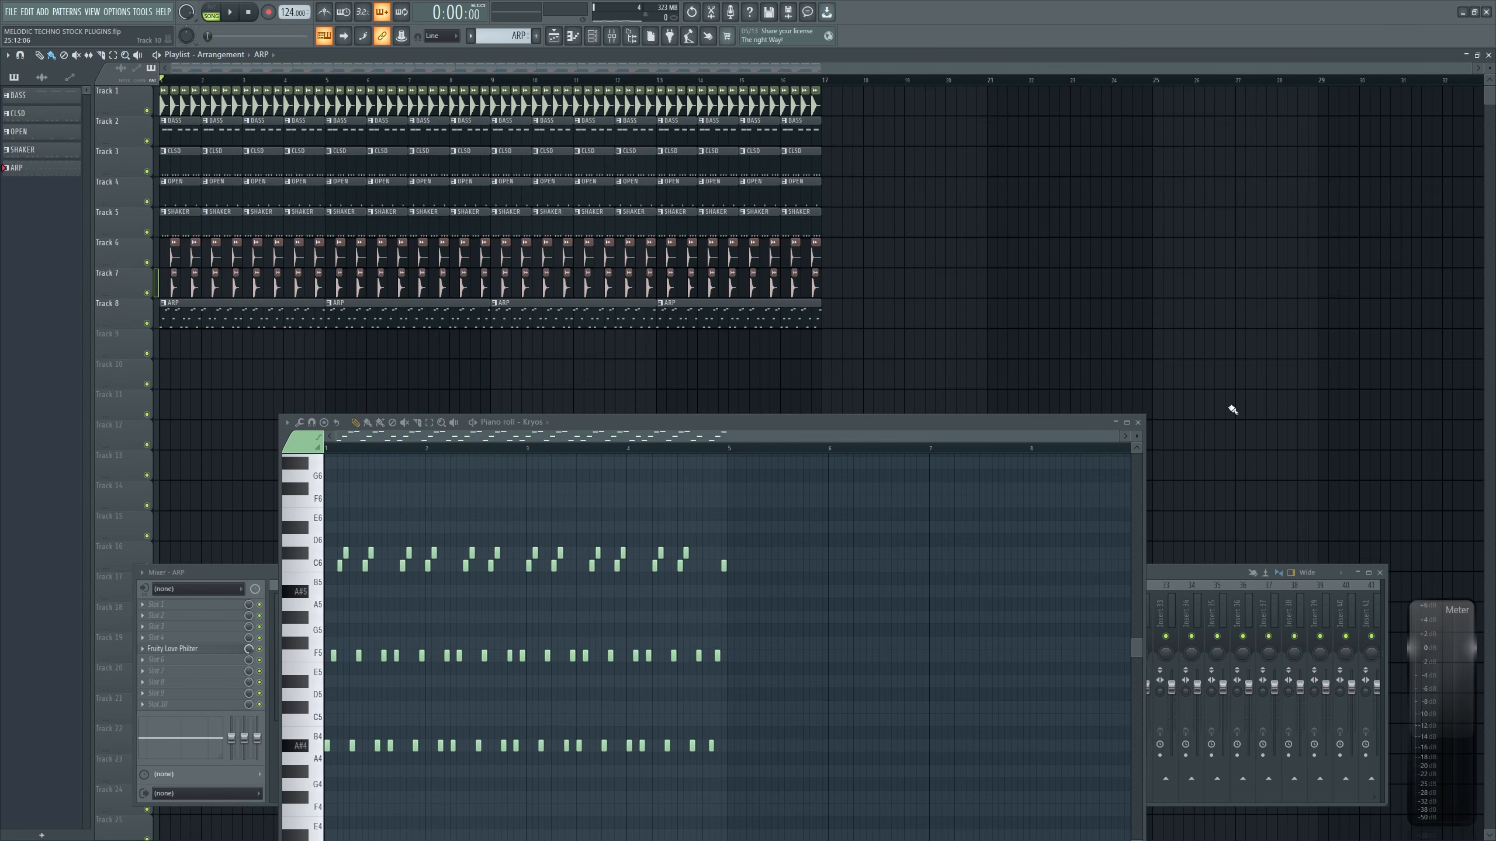
{"action": "left_click", "coordinate": [1138, 422]}
{"action": "left_click_drag", "start_coordinate": [711, 569], "coordinate": [732, 499]}
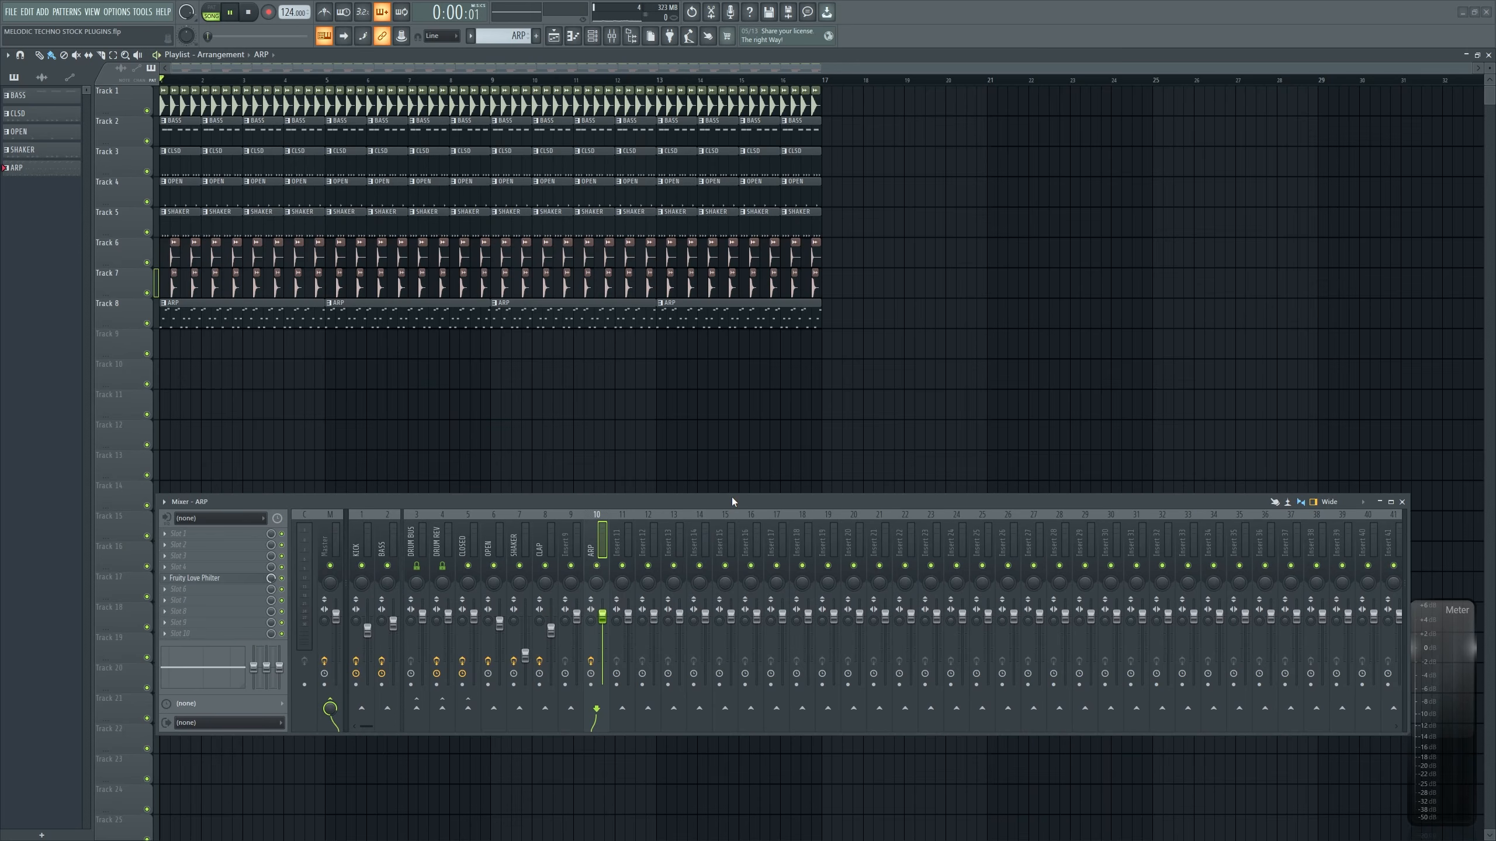
{"action": "key", "text": "space"}
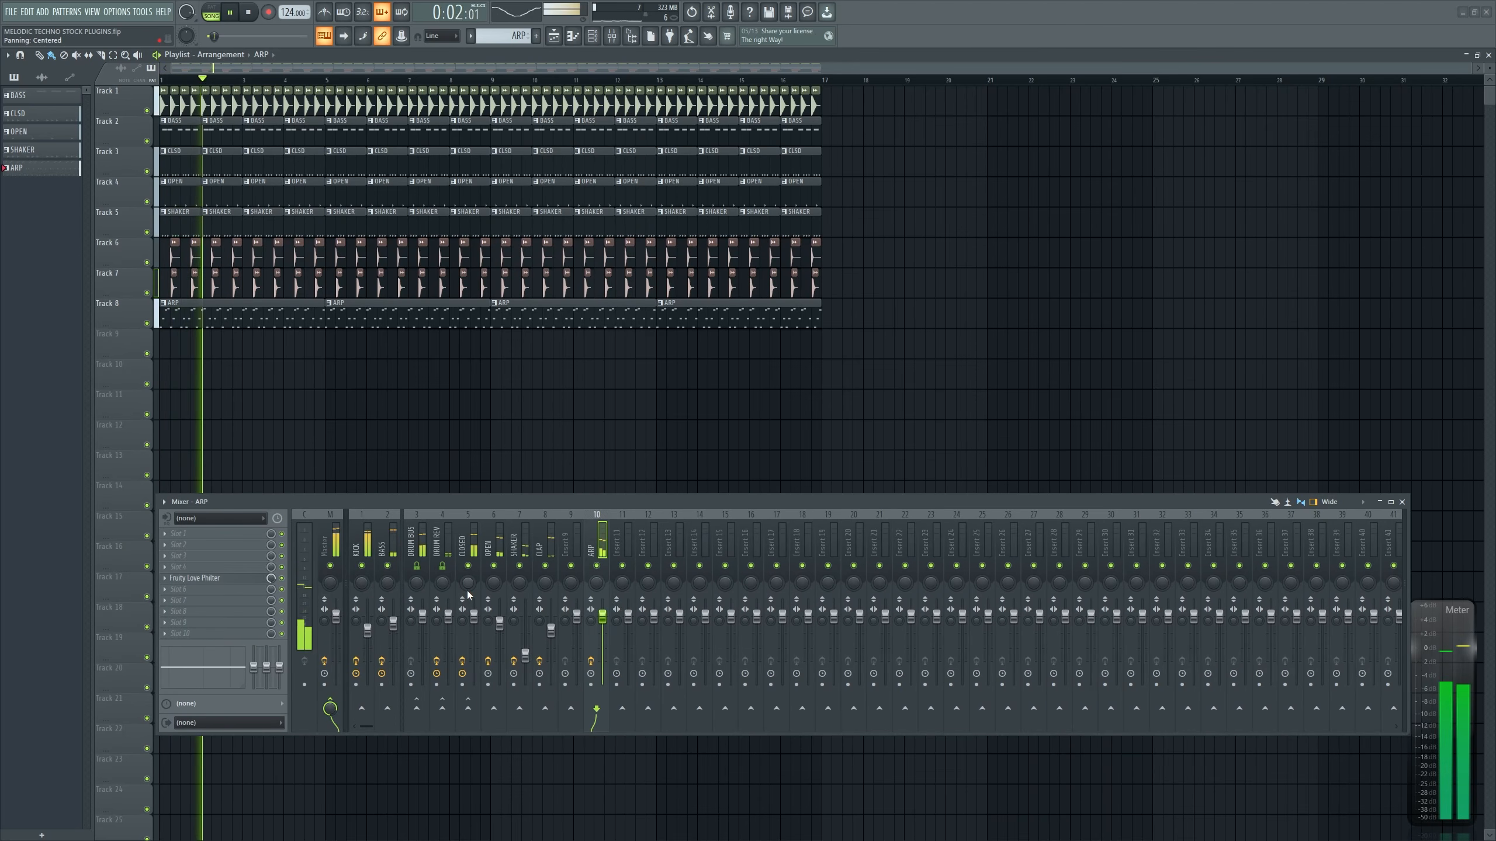
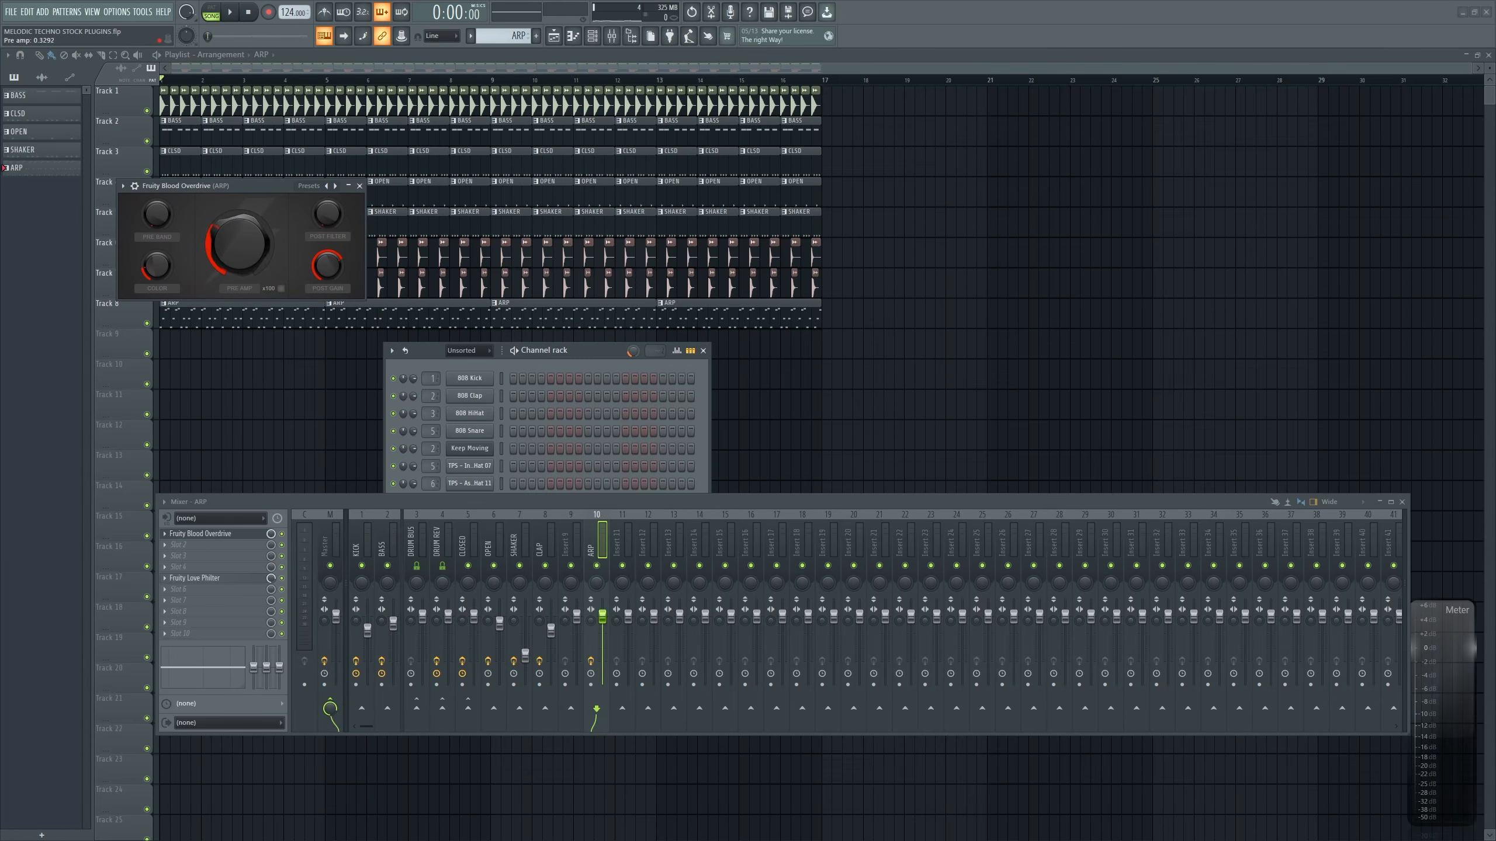
{"action": "key", "text": "space"}
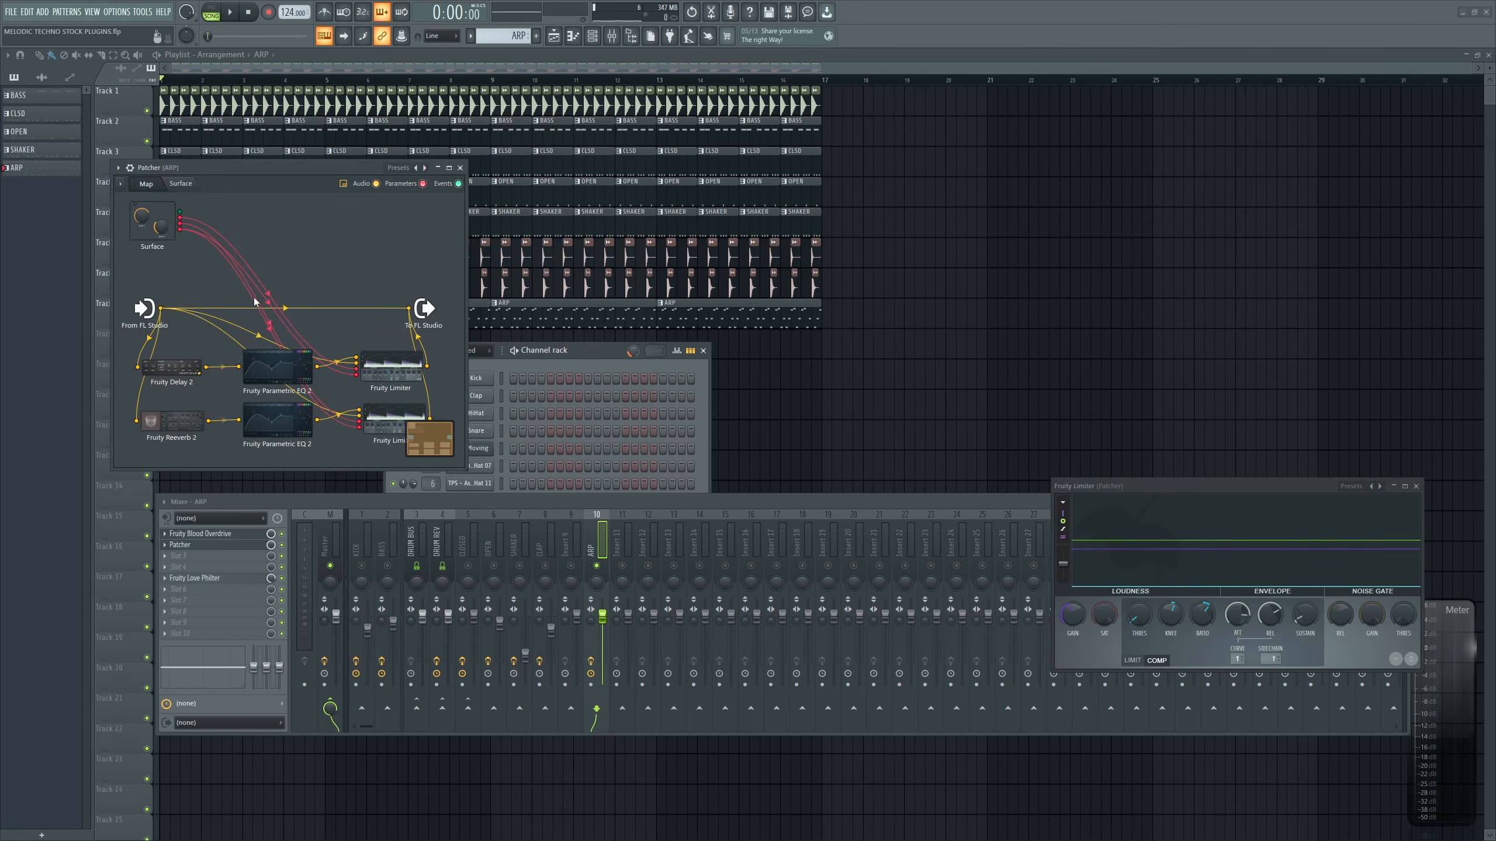
Lower the Delay, Reverb and Threshold Leak controls on the ARP track's Patcher surface while listening to the arrangement
{"action": "left_click", "coordinate": [180, 183]}
{"action": "left_click", "coordinate": [154, 185]}
{"action": "left_click", "coordinate": [178, 187]}
{"action": "mouse_move", "coordinate": [308, 369]}
{"action": "left_mouse_down"}
{"action": "mouse_move", "coordinate": [313, 334]}
{"action": "mouse_move", "coordinate": [309, 355]}
{"action": "left_mouse_up"}
{"action": "left_click_drag", "start_coordinate": [313, 172], "coordinate": [347, 259]}
{"action": "key", "text": "space"}
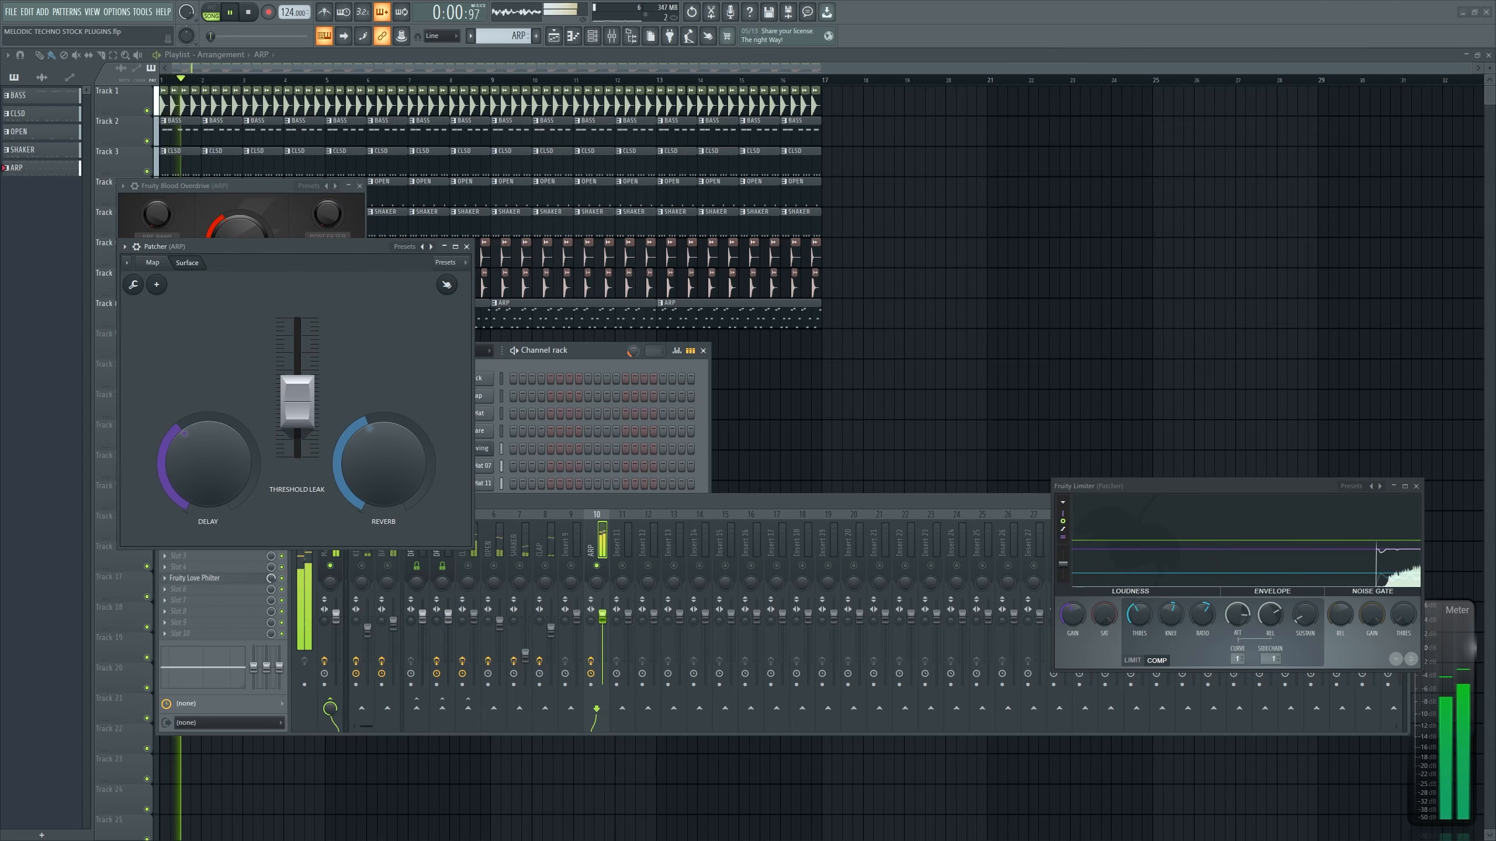
{"action": "left_click_drag", "start_coordinate": [183, 431], "coordinate": [181, 453]}
{"action": "left_click_drag", "start_coordinate": [346, 437], "coordinate": [298, 429]}
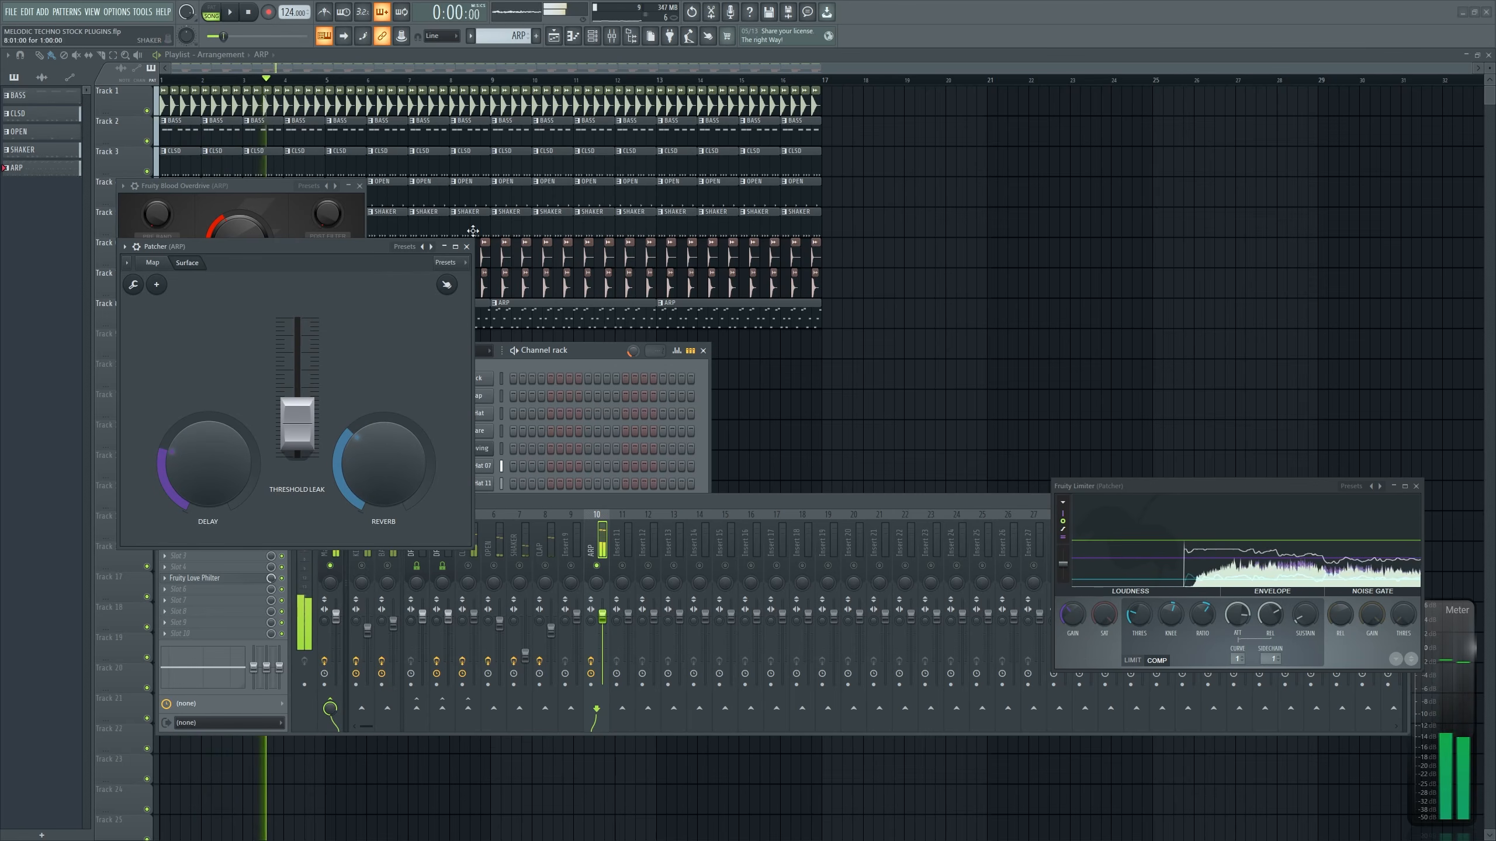
{"action": "left_click", "coordinate": [466, 247]}
{"action": "key", "text": "space"}
{"action": "left_click", "coordinate": [359, 186]}
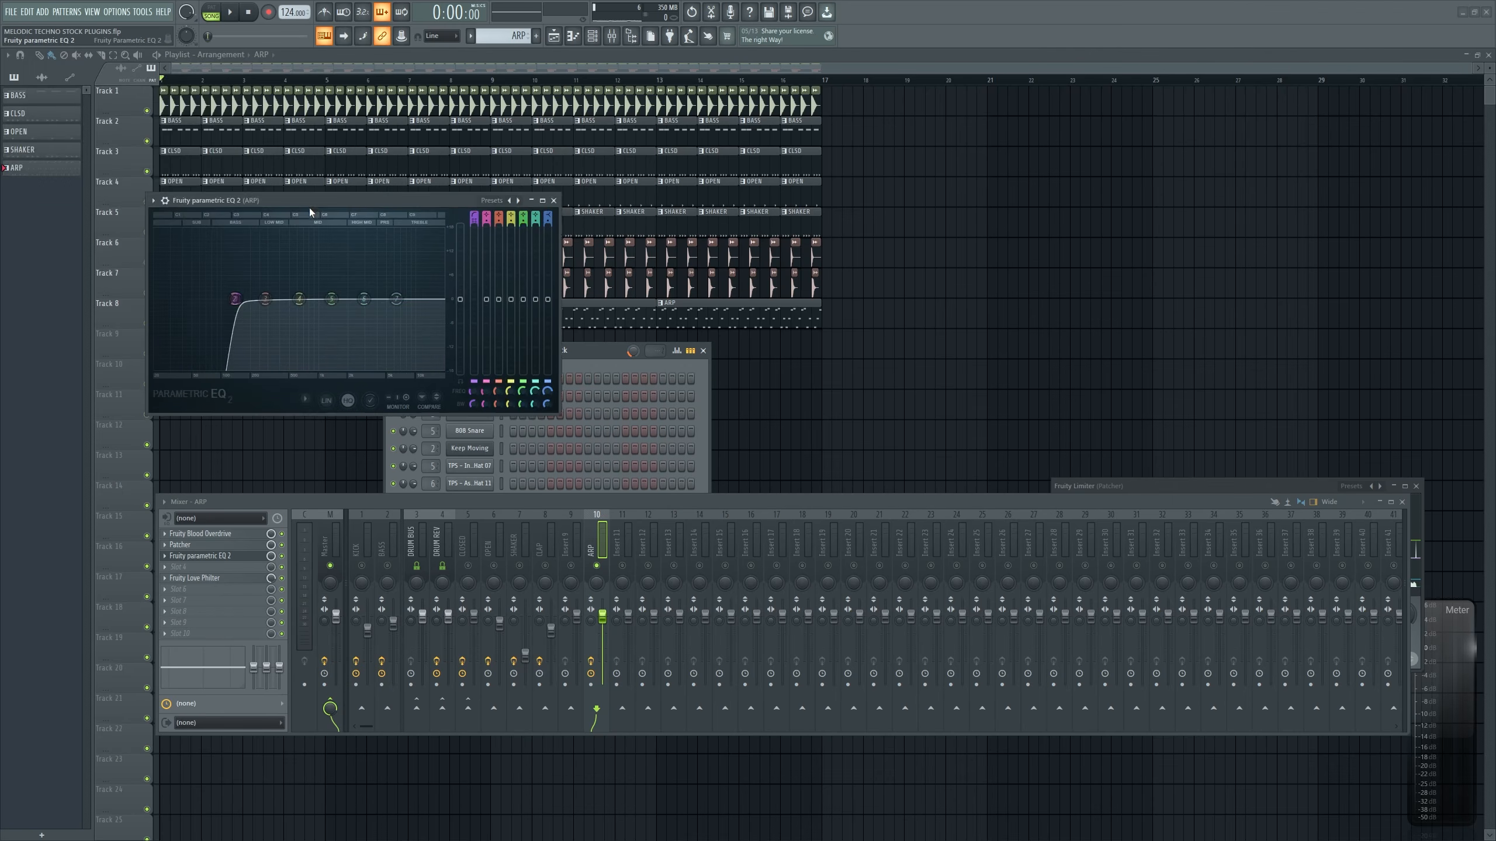
Shape the ARP's Parametric EQ 2 with a dip of about 3.5 dB near 337 Hz during playback and save the project
{"action": "left_click_drag", "start_coordinate": [308, 208], "coordinate": [394, 307]}
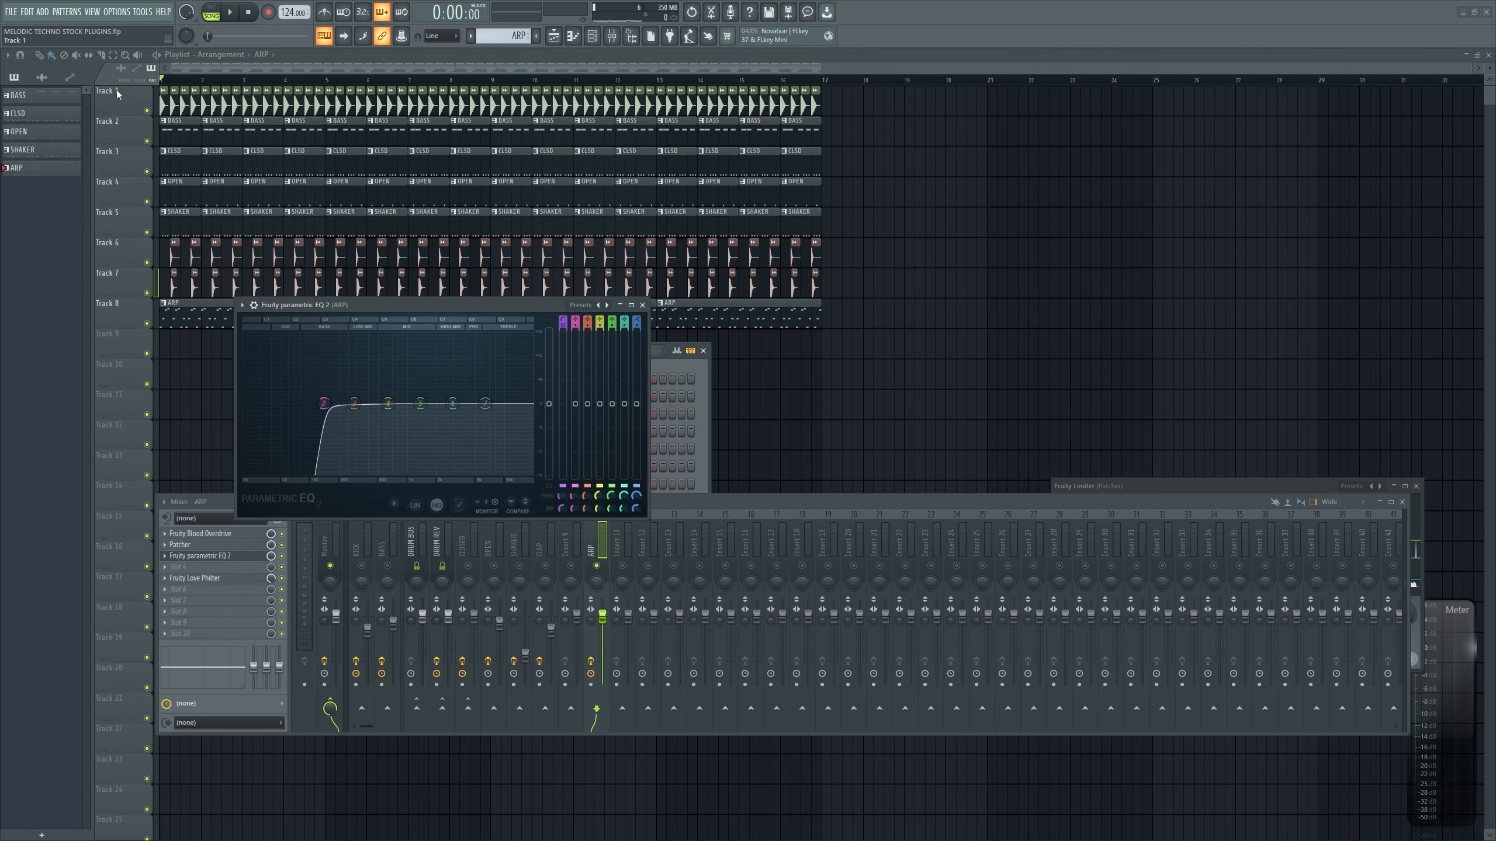
{"action": "left_click_drag", "start_coordinate": [323, 404], "coordinate": [361, 417]}
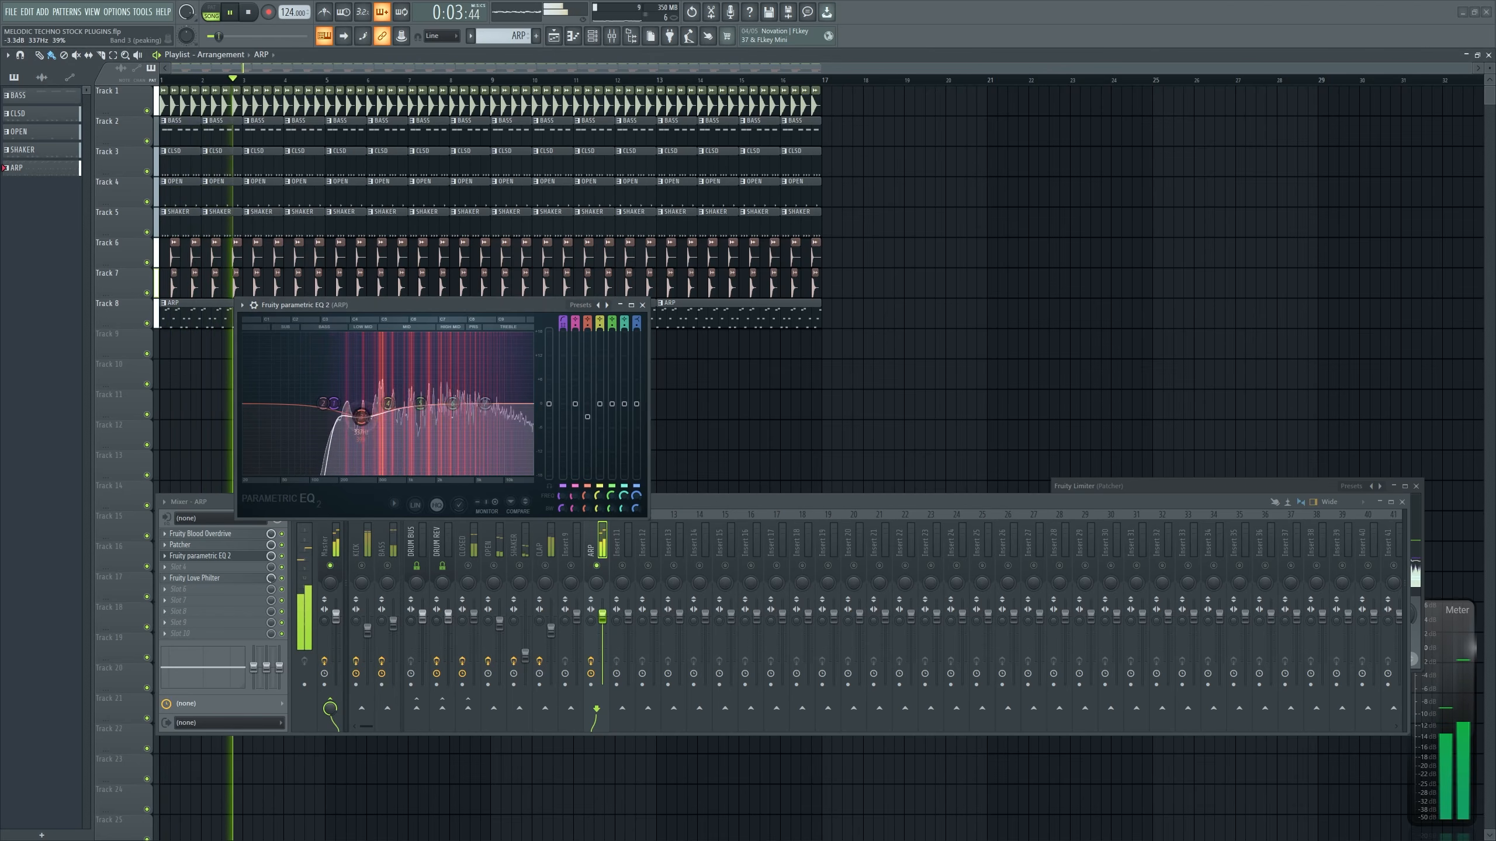
{"action": "left_click_drag", "start_coordinate": [485, 405], "coordinate": [470, 397]}
{"action": "left_click", "coordinate": [642, 305]}
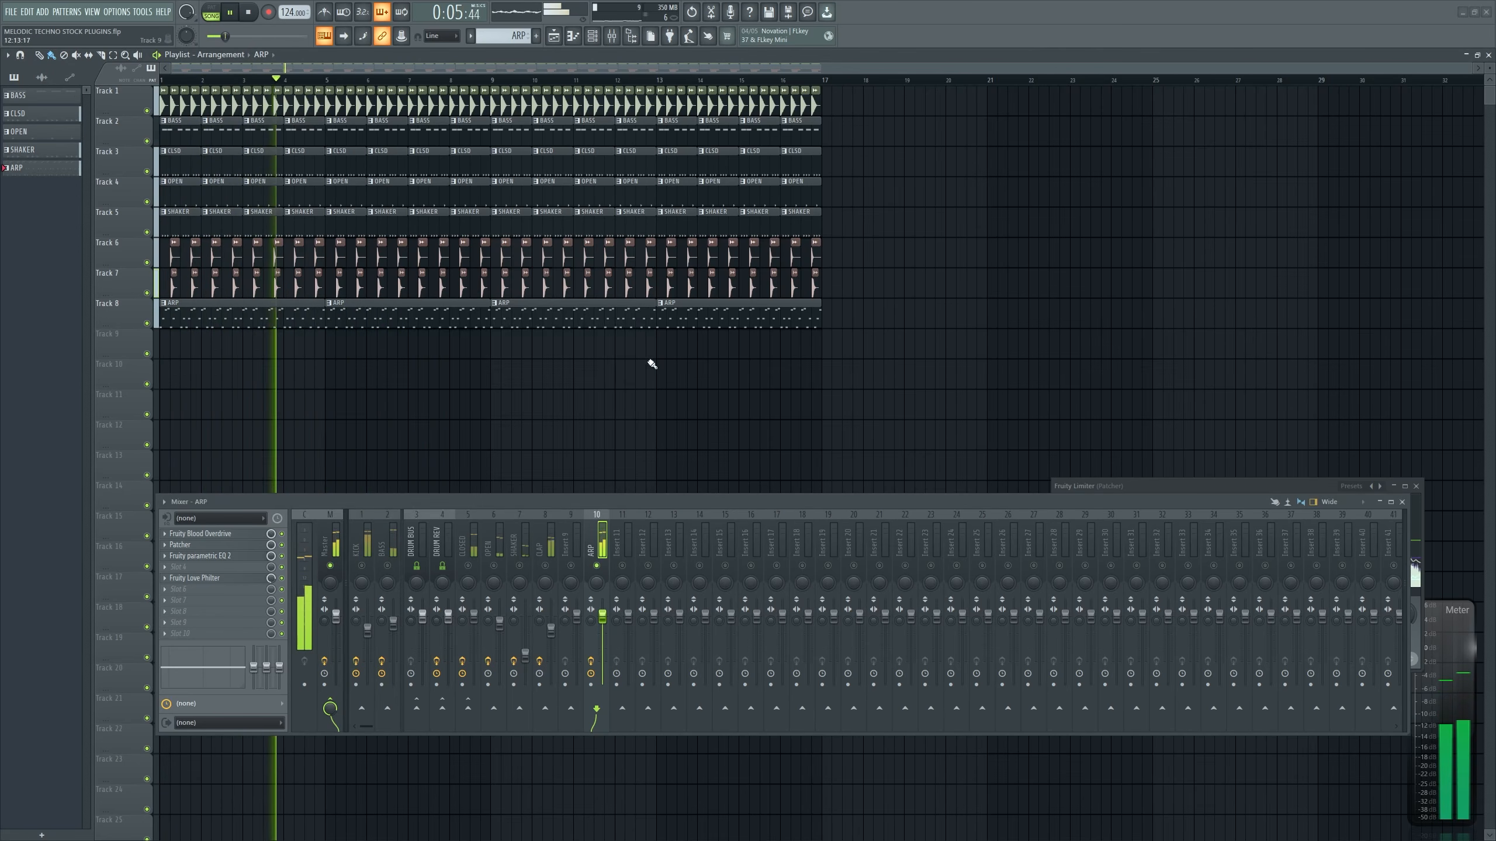
{"action": "key", "text": "space"}
{"action": "key", "text": "ctrl+s"}
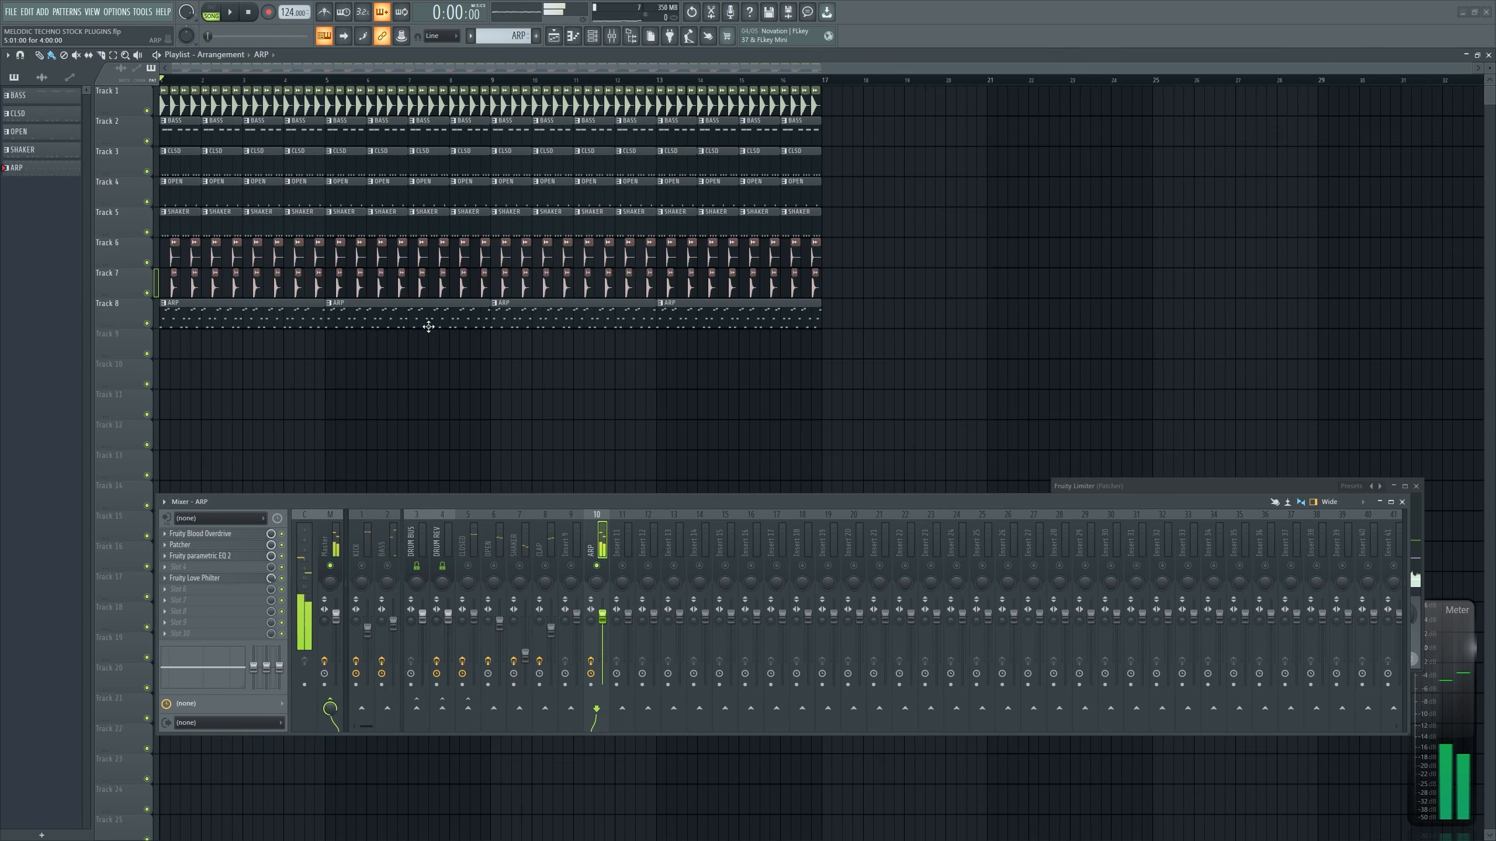
Close the gap near the end of the ARP pattern's fourth bar by shifting the last notes earlier and add a final C#6 note
{"action": "double_click", "coordinate": [428, 327]}
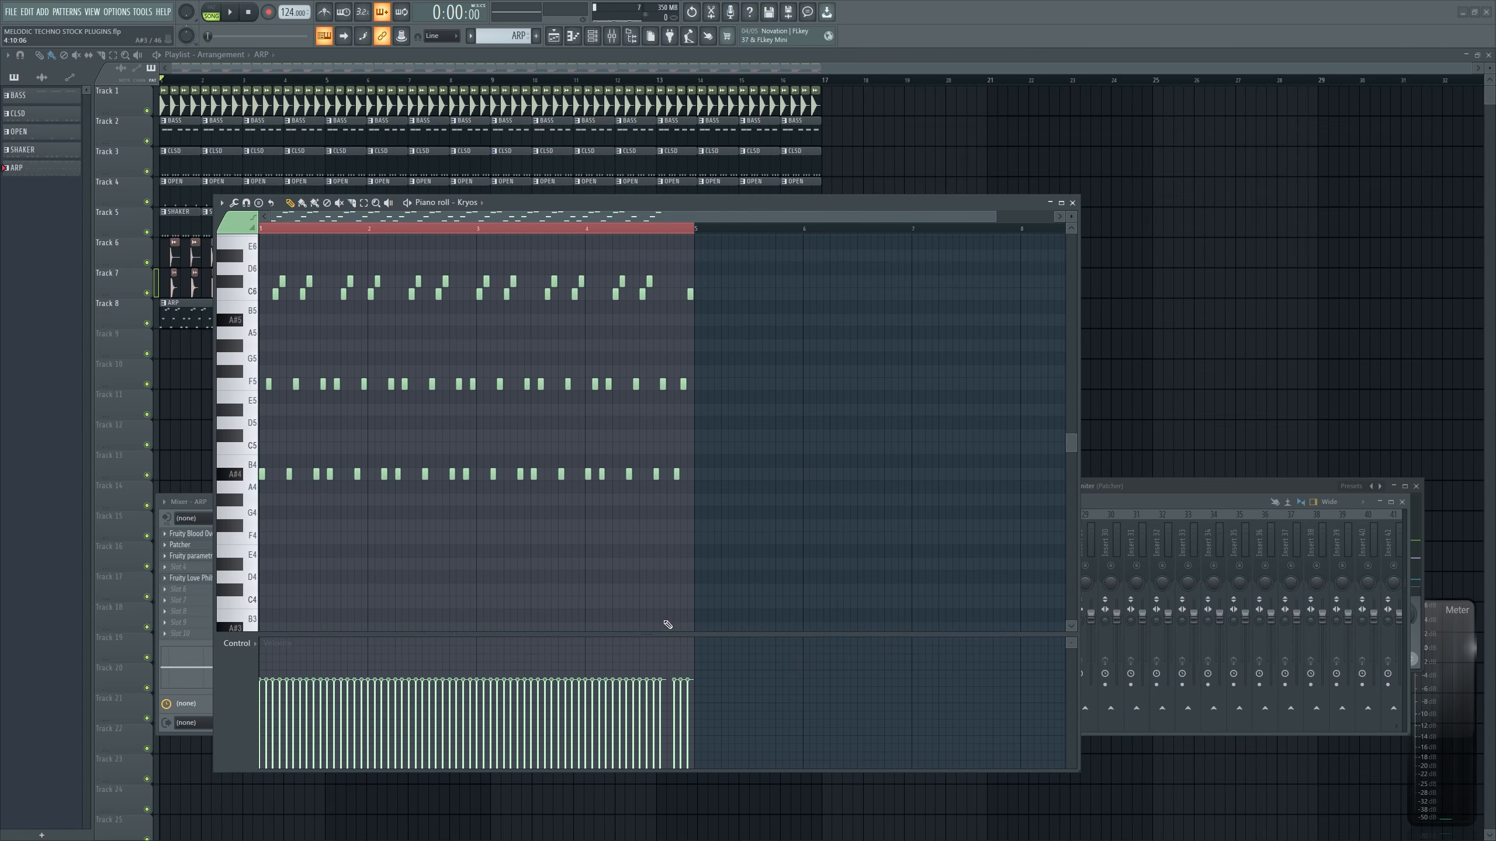
{"action": "scroll", "coordinate": [668, 625], "scroll_direction": "up", "scroll_amount": 4}
{"action": "scroll", "coordinate": [368, 466], "scroll_direction": "up", "scroll_amount": 2}
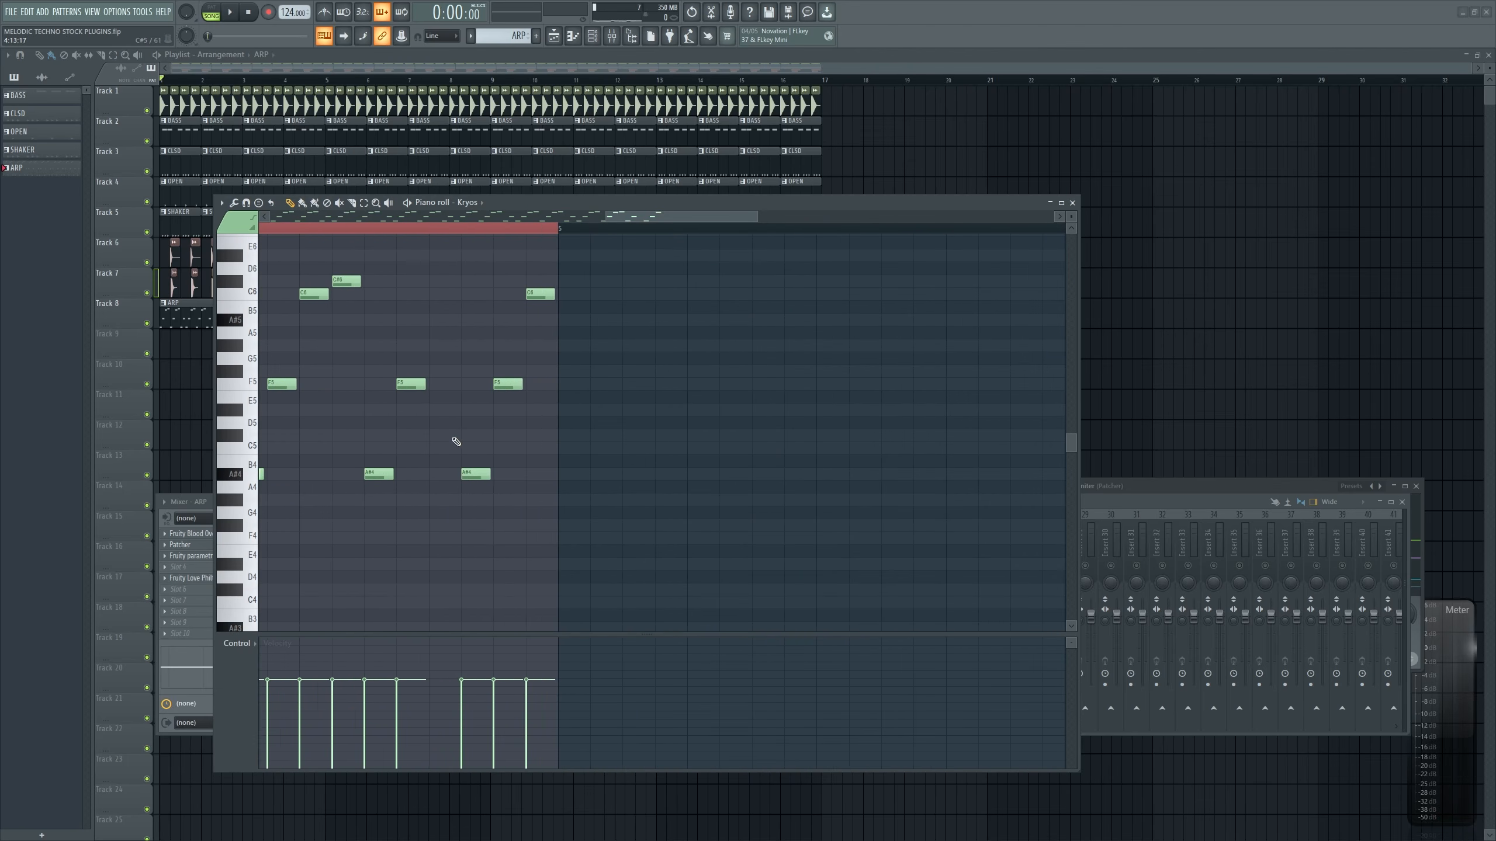
{"action": "left_click_drag", "start_coordinate": [473, 476], "coordinate": [441, 476]}
{"action": "left_click", "coordinate": [538, 281]}
{"action": "scroll", "coordinate": [530, 472], "scroll_direction": "down", "scroll_amount": 4}
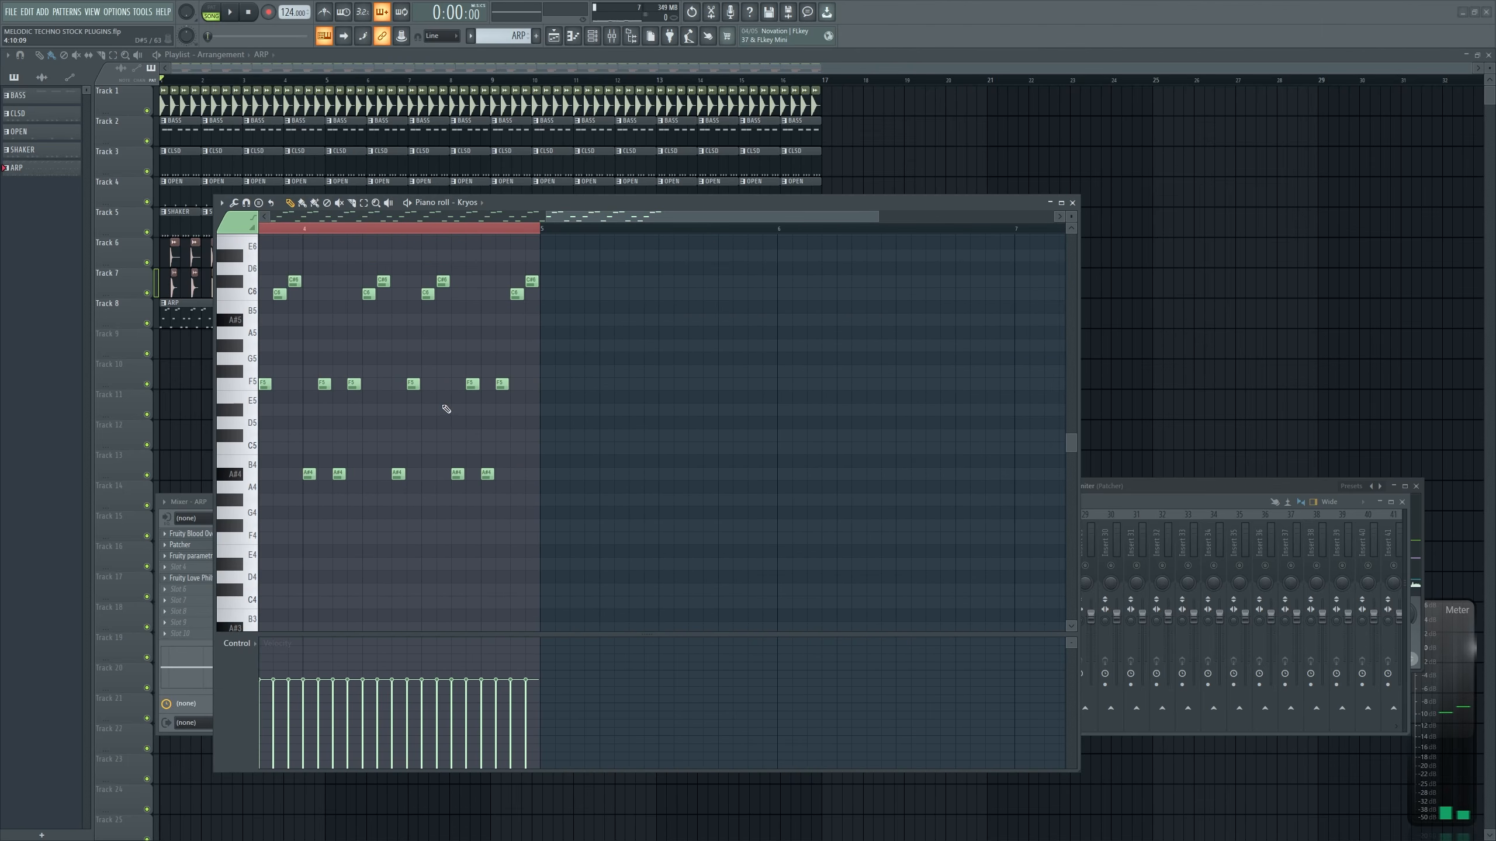
{"action": "key", "text": "ctrl+b"}
{"action": "key", "text": "ctrl+b"}
{"action": "key", "text": "ctrl+b"}
{"action": "scroll", "coordinate": [578, 514], "scroll_direction": "down", "scroll_amount": 3}
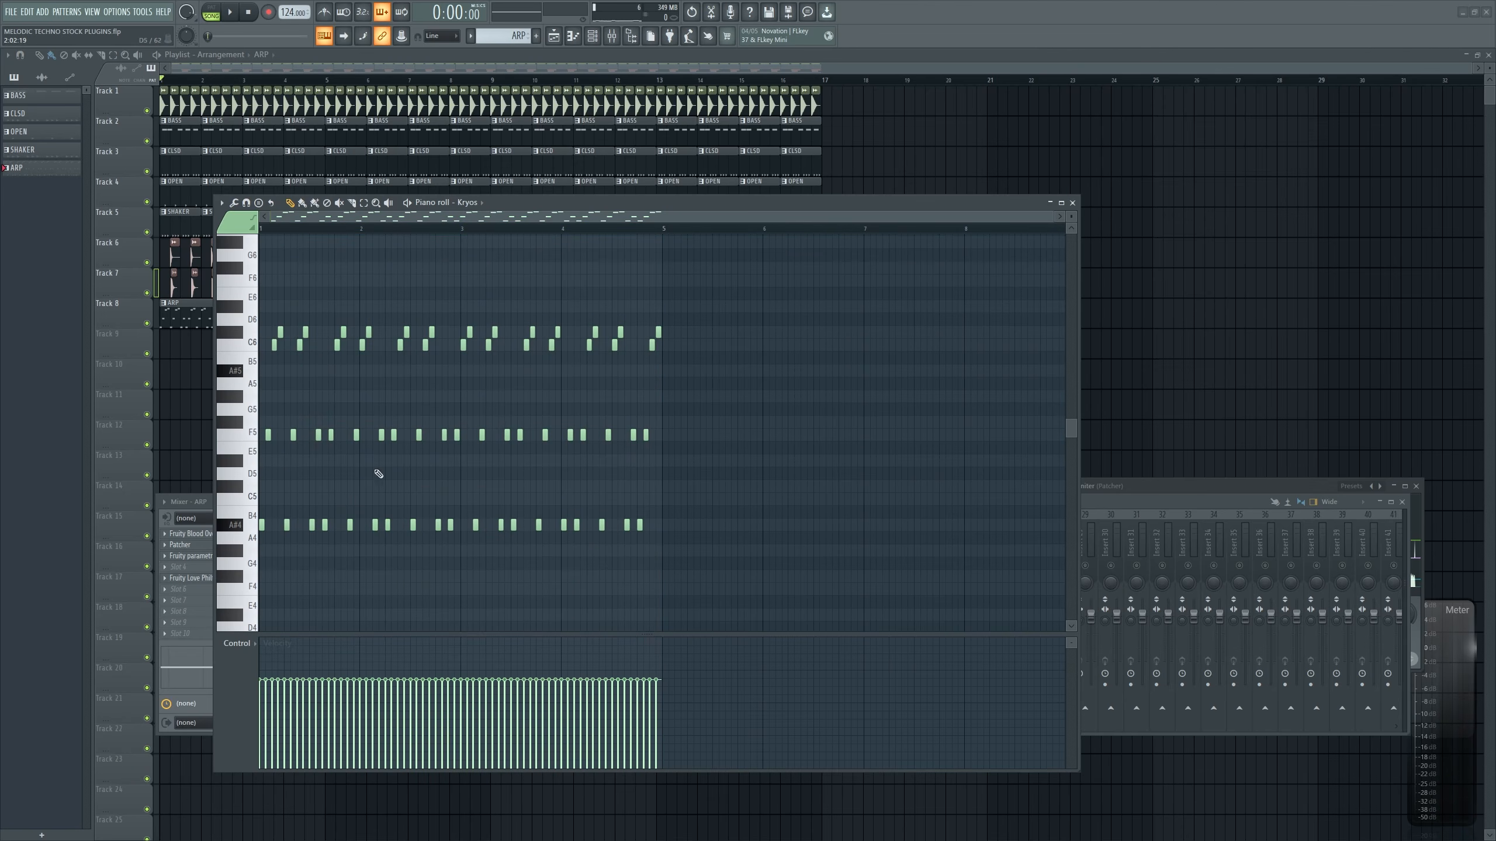
Reduce the velocity of all ARP notes slightly, comparing softer and louder levels while the pattern plays alone
{"action": "key", "text": "ctrl+a"}
{"action": "scroll", "coordinate": [392, 430], "scroll_direction": "down", "scroll_amount": 4, "text": "alt"}
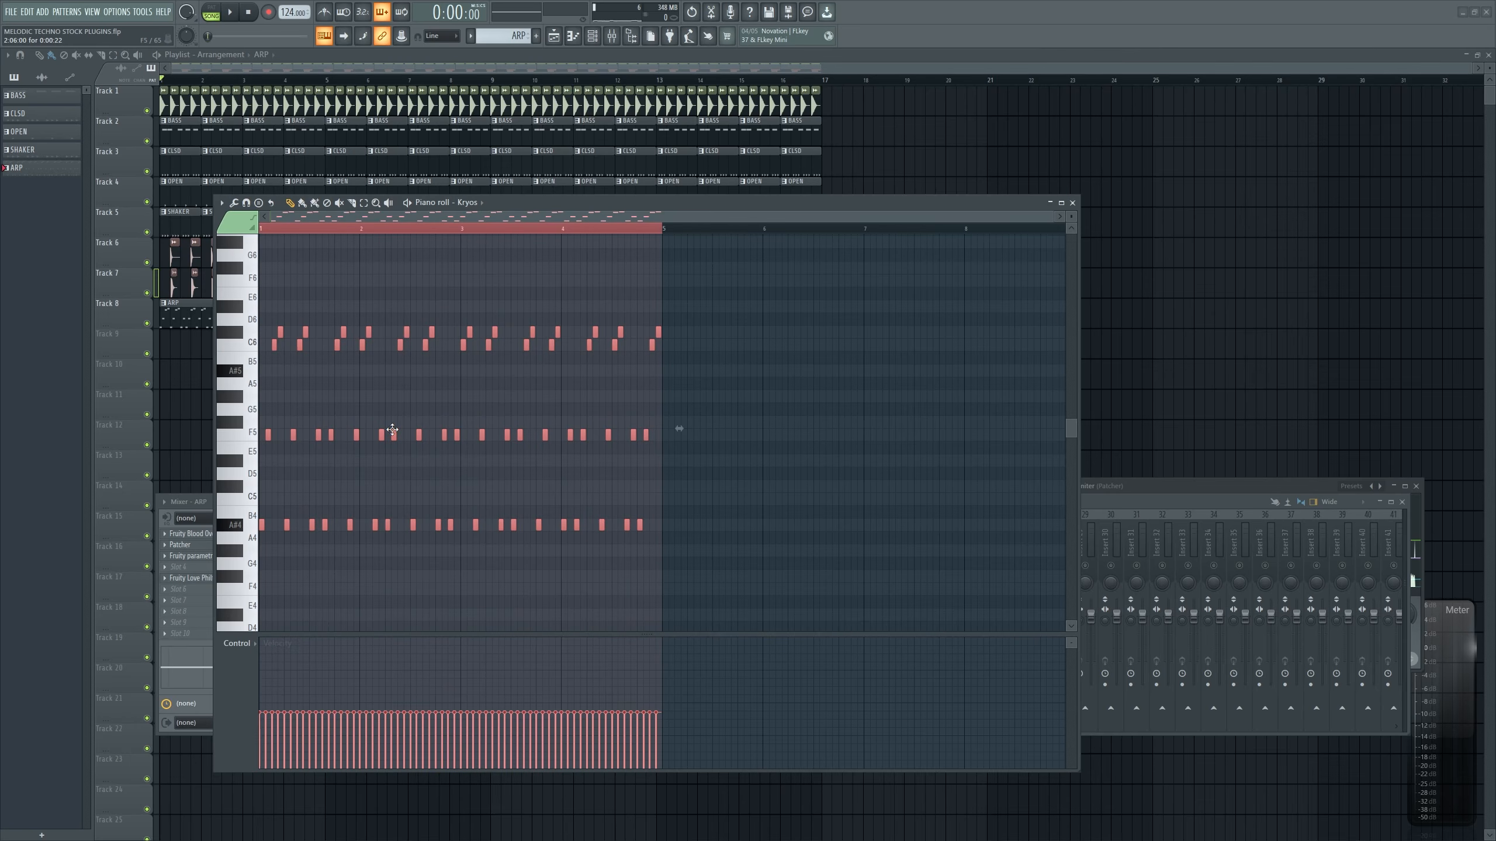
{"action": "left_click", "coordinate": [211, 13]}
{"action": "key", "text": "space"}
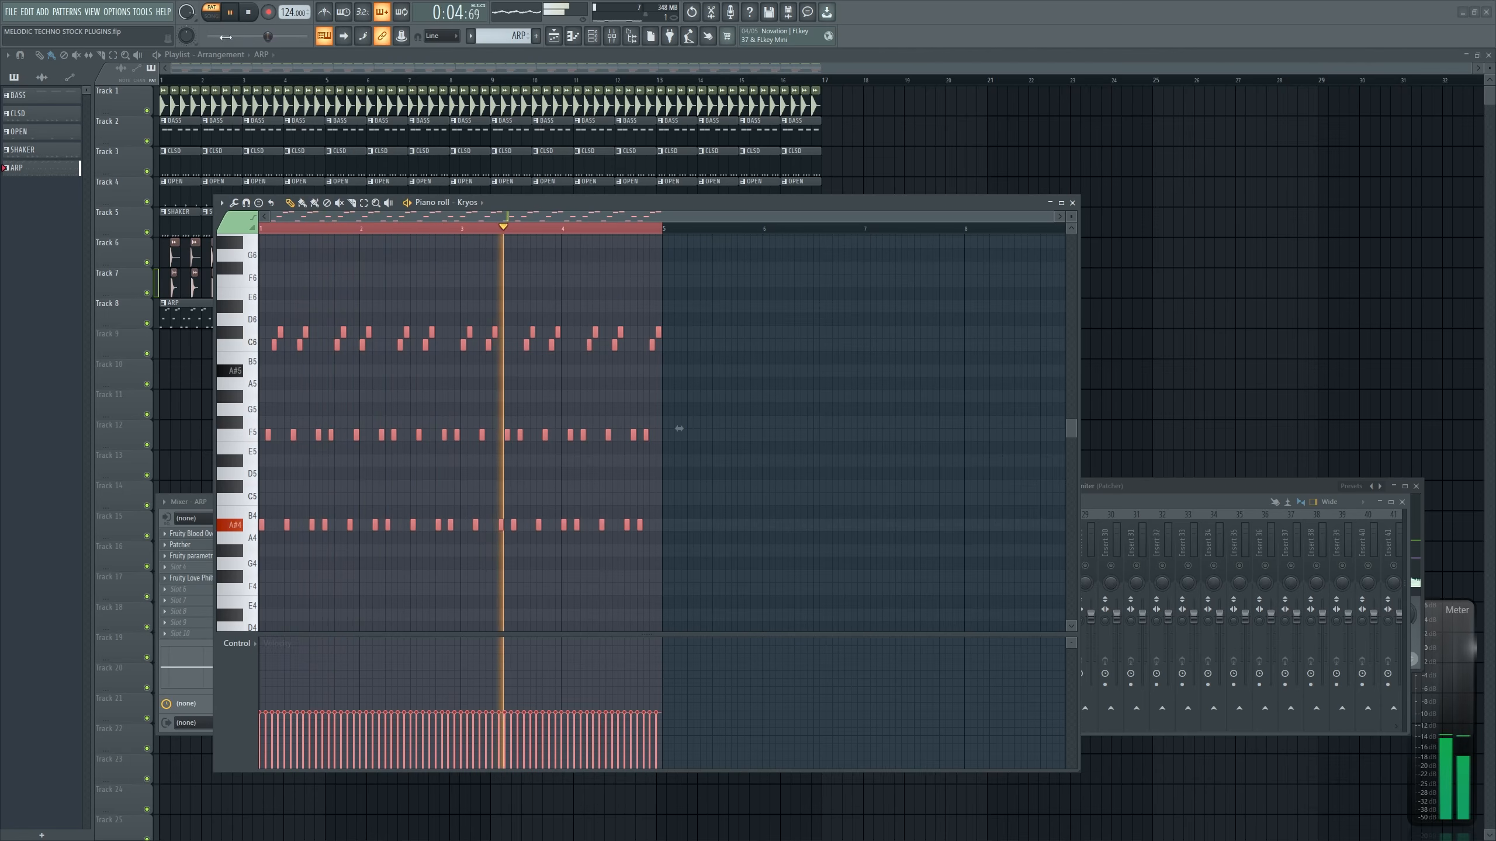
{"action": "scroll", "coordinate": [403, 328], "scroll_direction": "down", "scroll_amount": 3, "text": "alt"}
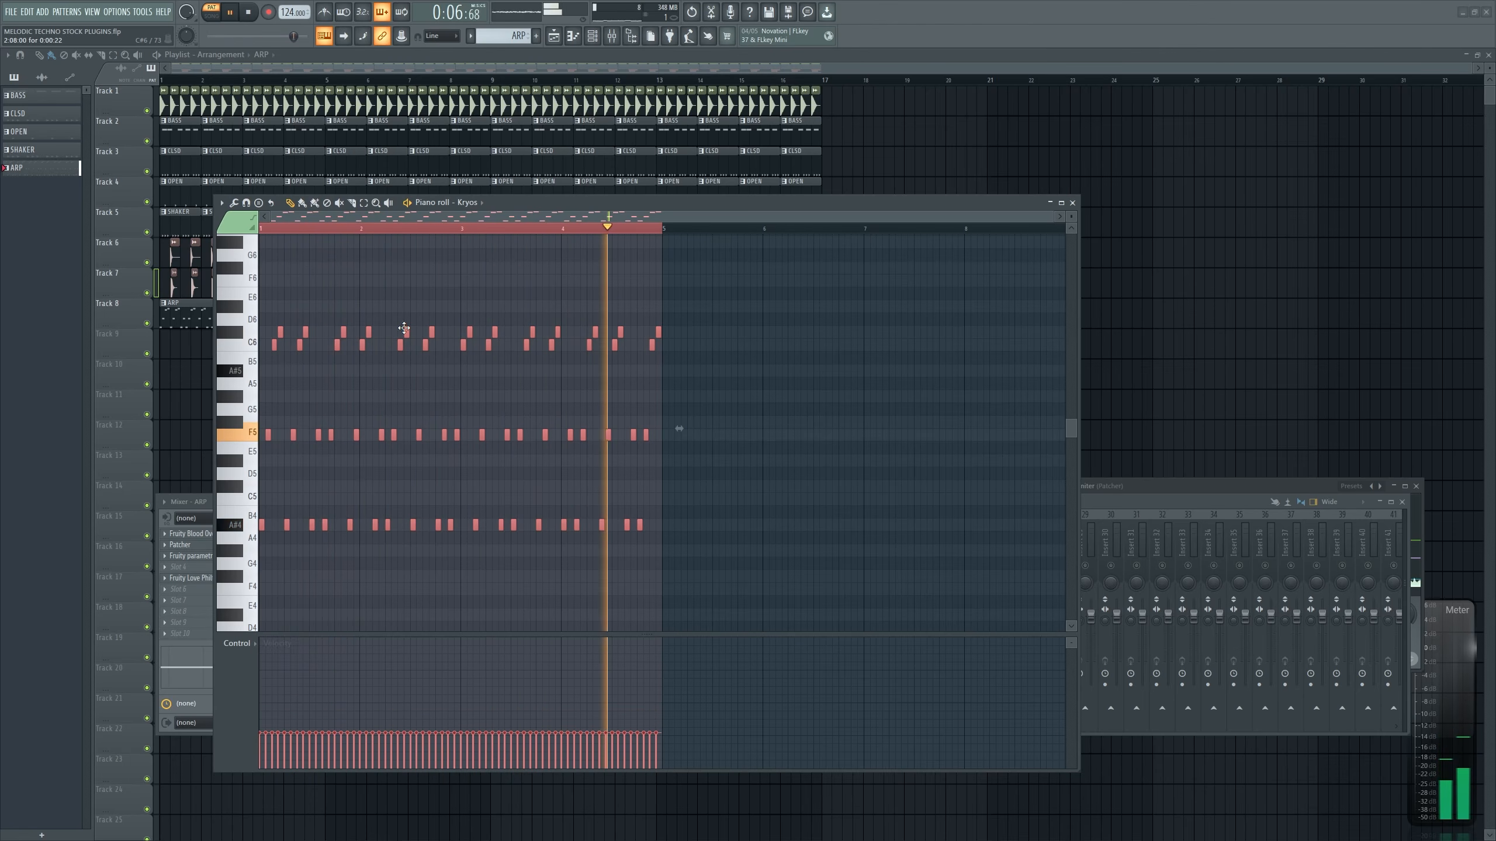
{"action": "scroll", "coordinate": [401, 321], "scroll_direction": "up", "scroll_amount": 5, "text": "alt"}
{"action": "key", "text": "space"}
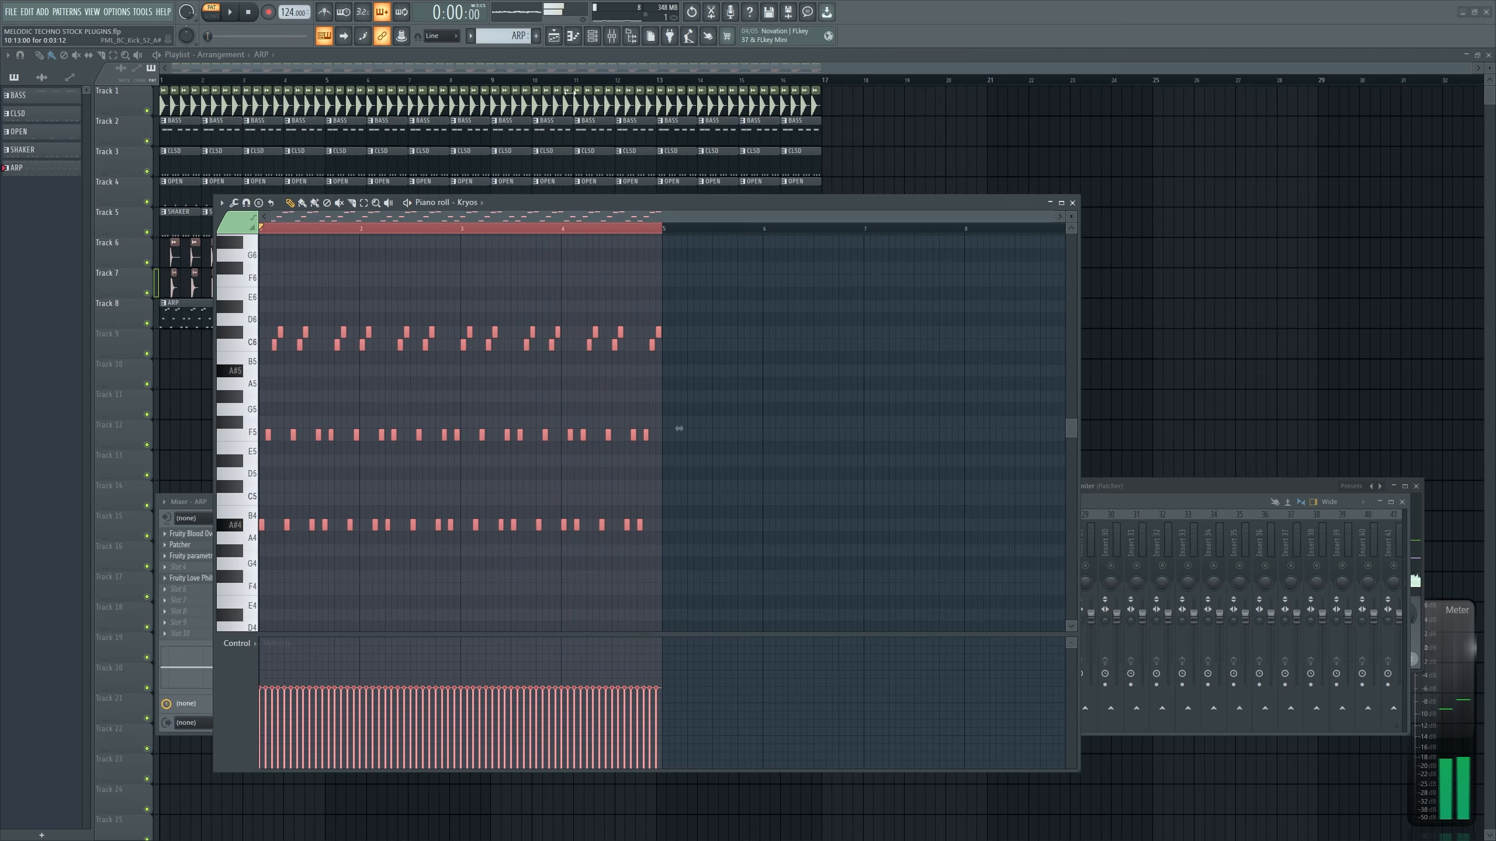
Open the Kryos FLEX instrument above the mixer and play the ARP pattern on its own
{"action": "left_click", "coordinate": [1072, 203]}
{"action": "left_click_drag", "start_coordinate": [494, 494], "coordinate": [494, 600]}
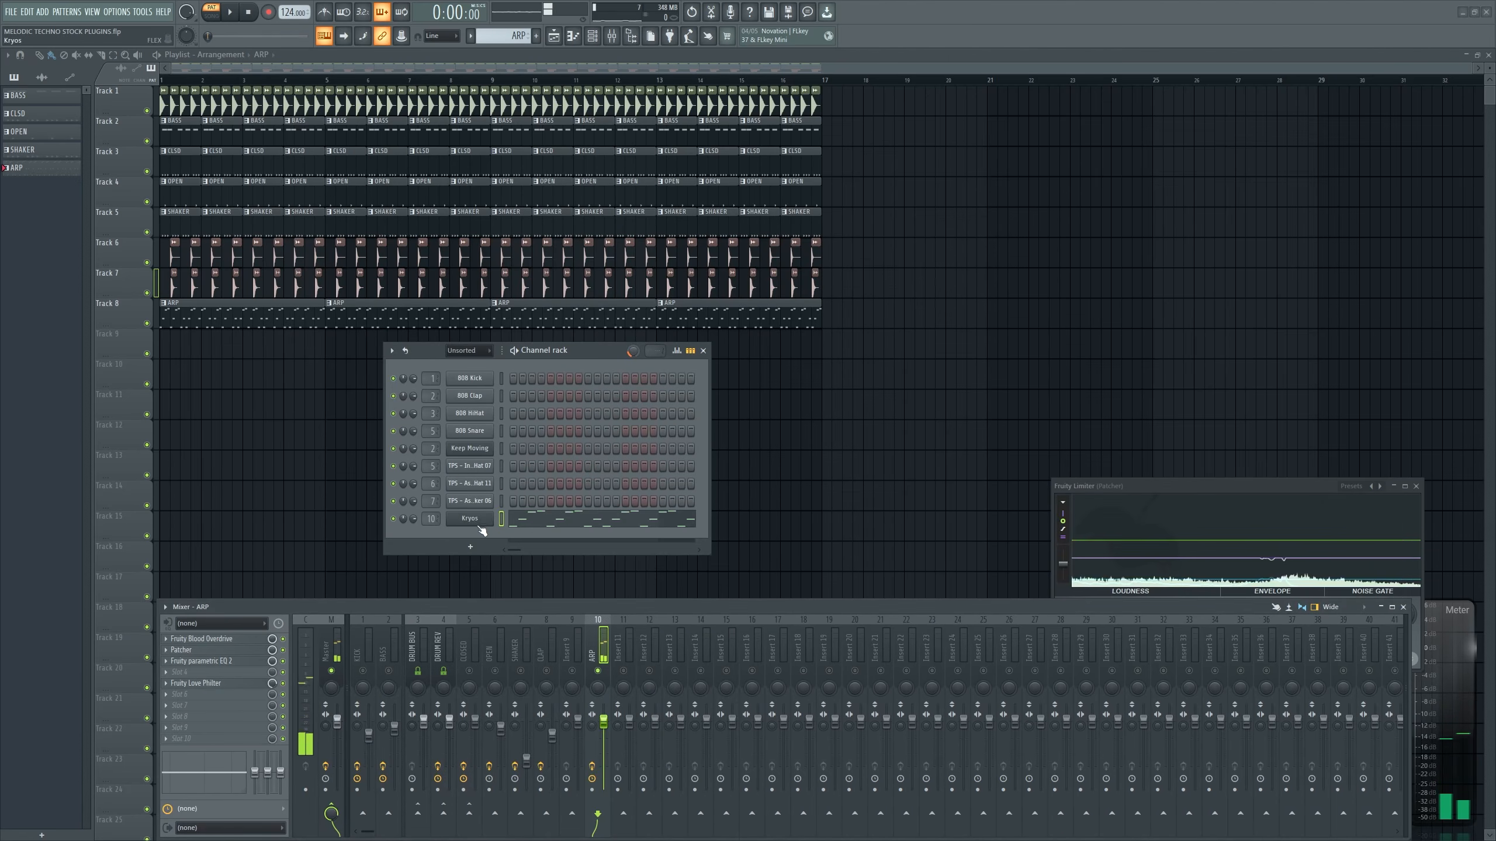
{"action": "left_click", "coordinate": [471, 521]}
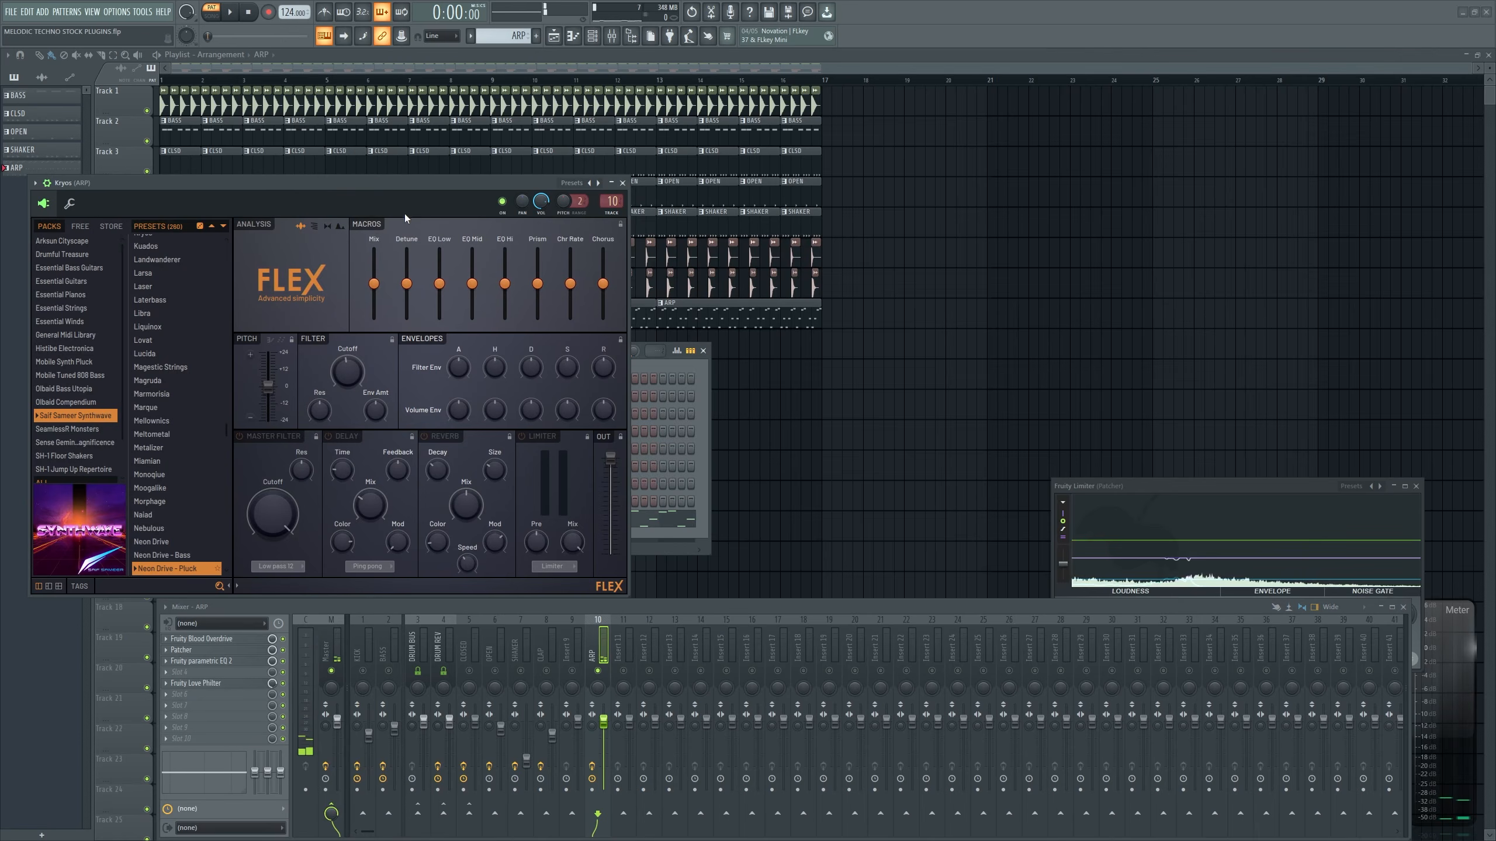
{"action": "left_click_drag", "start_coordinate": [412, 183], "coordinate": [544, 183]}
{"action": "key", "text": "space"}
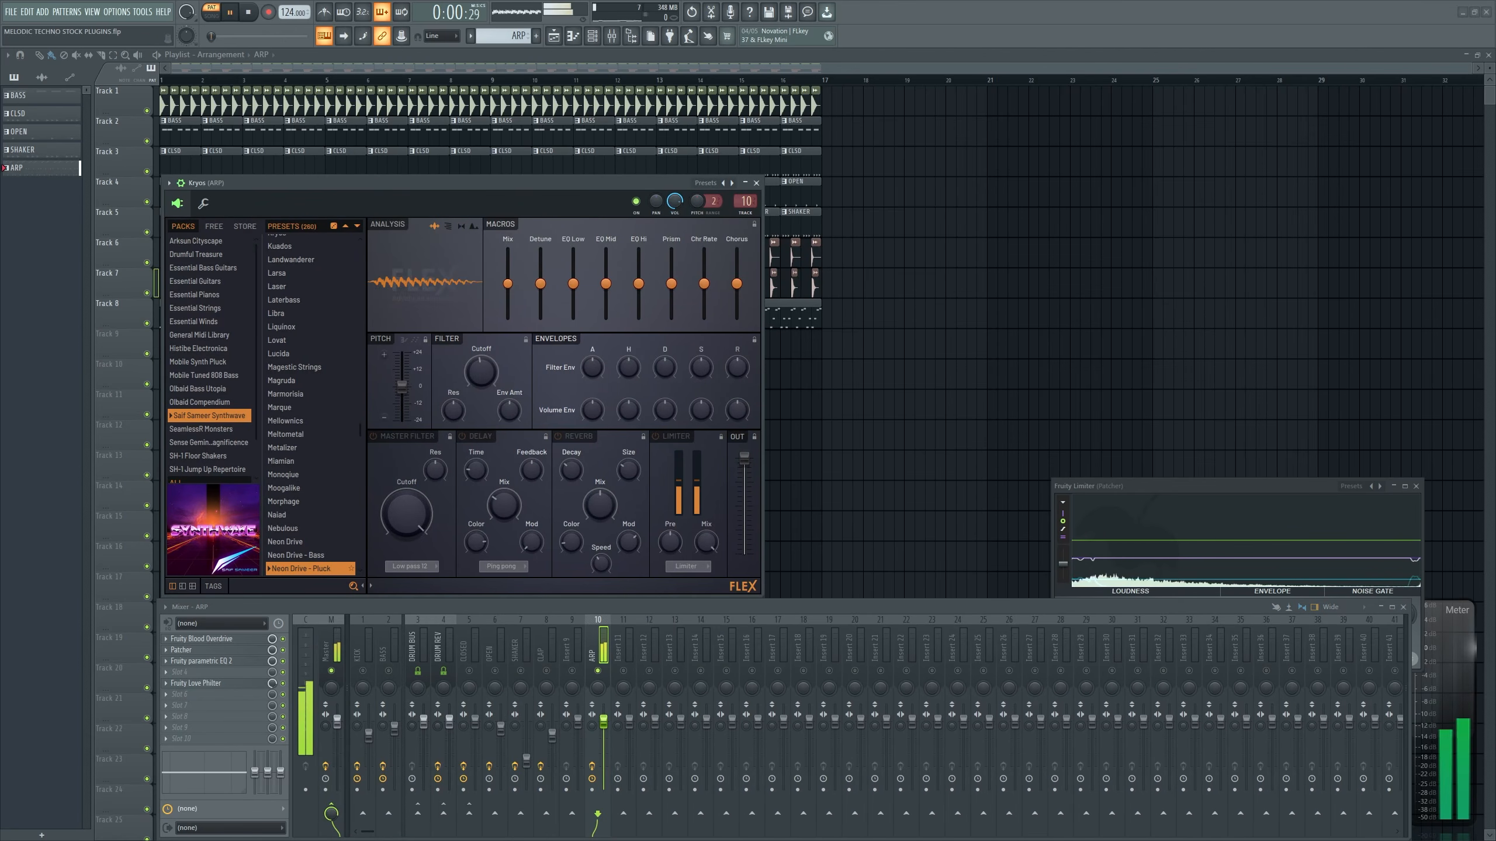
Raise the Mix and Chorus macros of the arp's FLEX preset, lower the ARP mixer fader, and close the synth
{"action": "left_click_drag", "start_coordinate": [507, 262], "coordinate": [507, 275]}
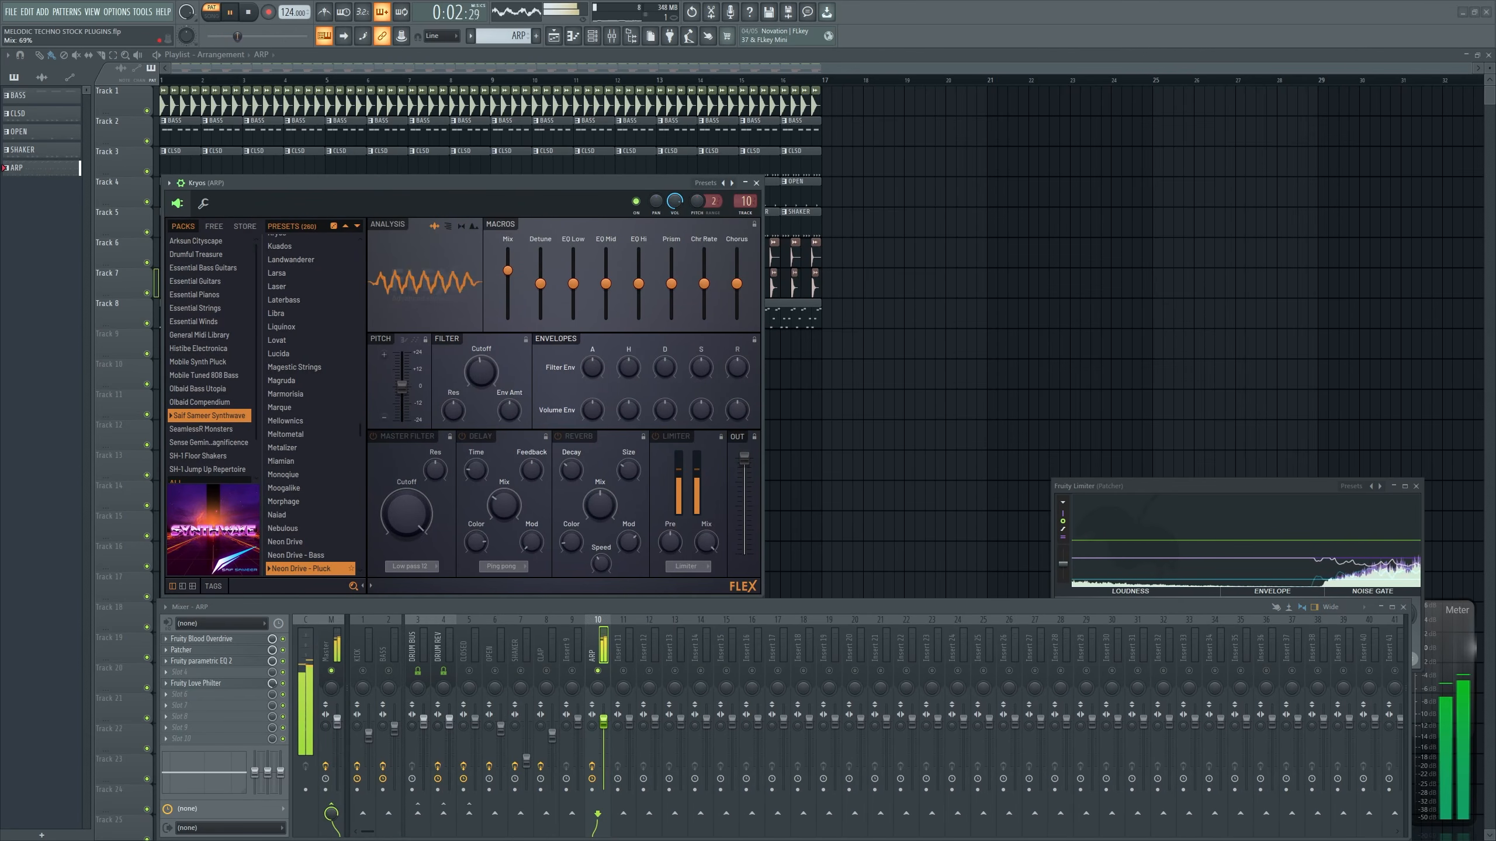
{"action": "left_click_drag", "start_coordinate": [736, 283], "coordinate": [737, 275]}
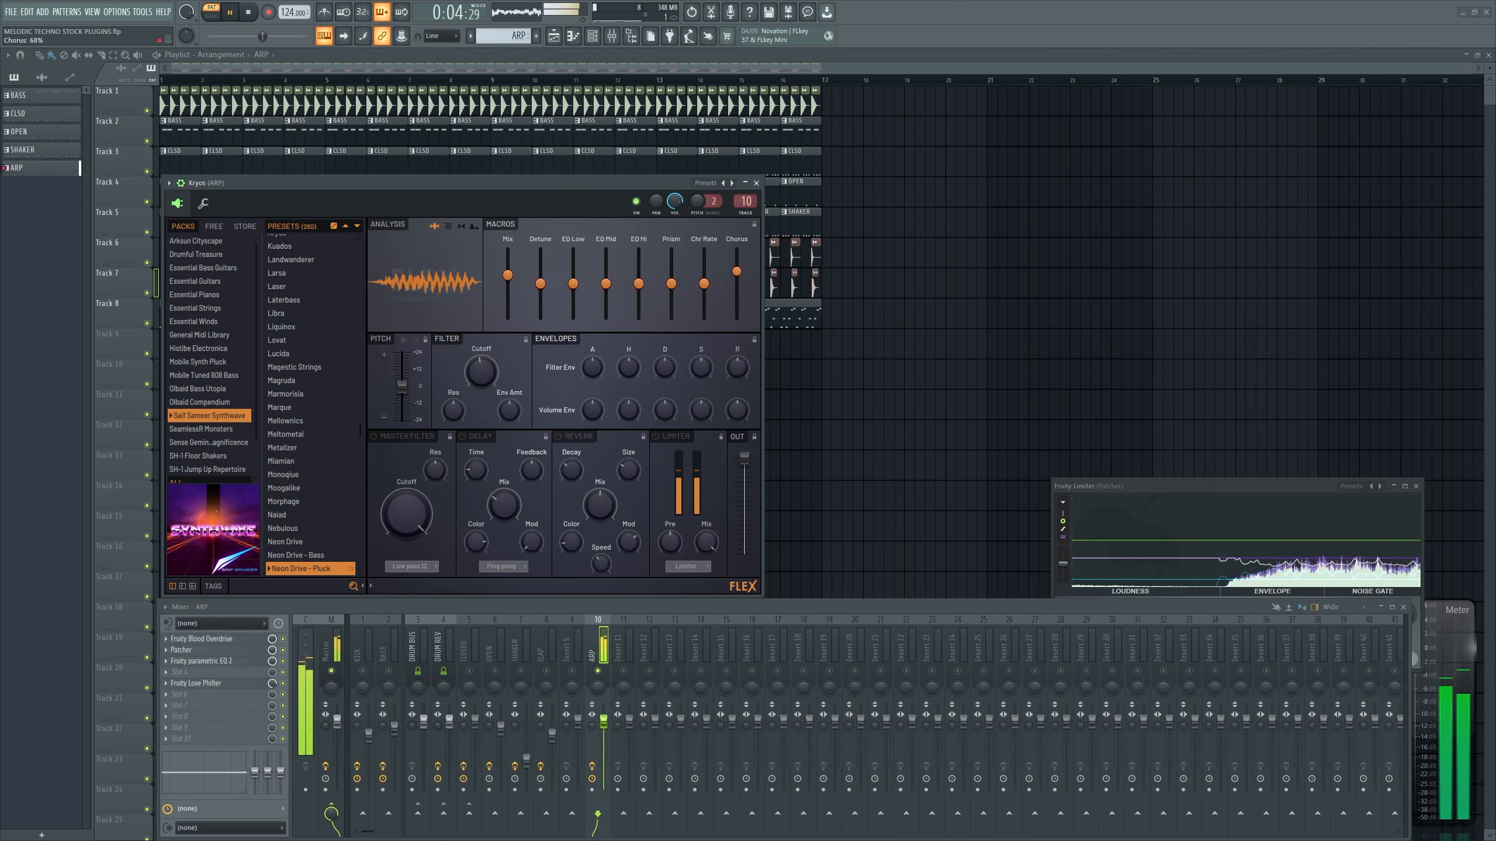
{"action": "left_click_drag", "start_coordinate": [603, 722], "coordinate": [603, 734]}
{"action": "key", "text": "space"}
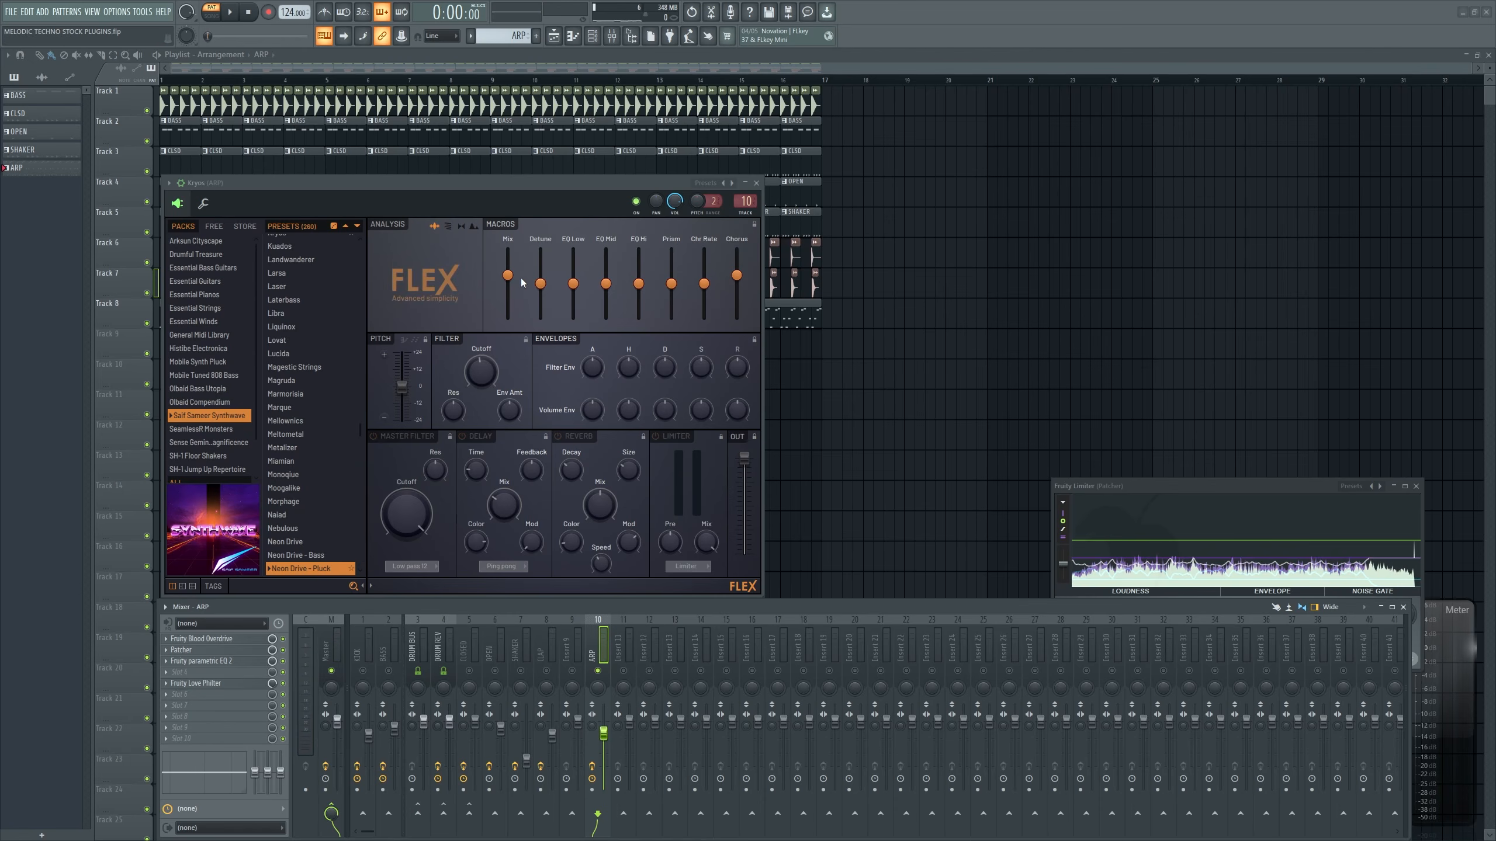
{"action": "left_click", "coordinate": [757, 184]}
Play the arrangement from the start, trim the ARP fader to about -5.0 dB, and close the Fruity Limiter
{"action": "left_click", "coordinate": [162, 80]}
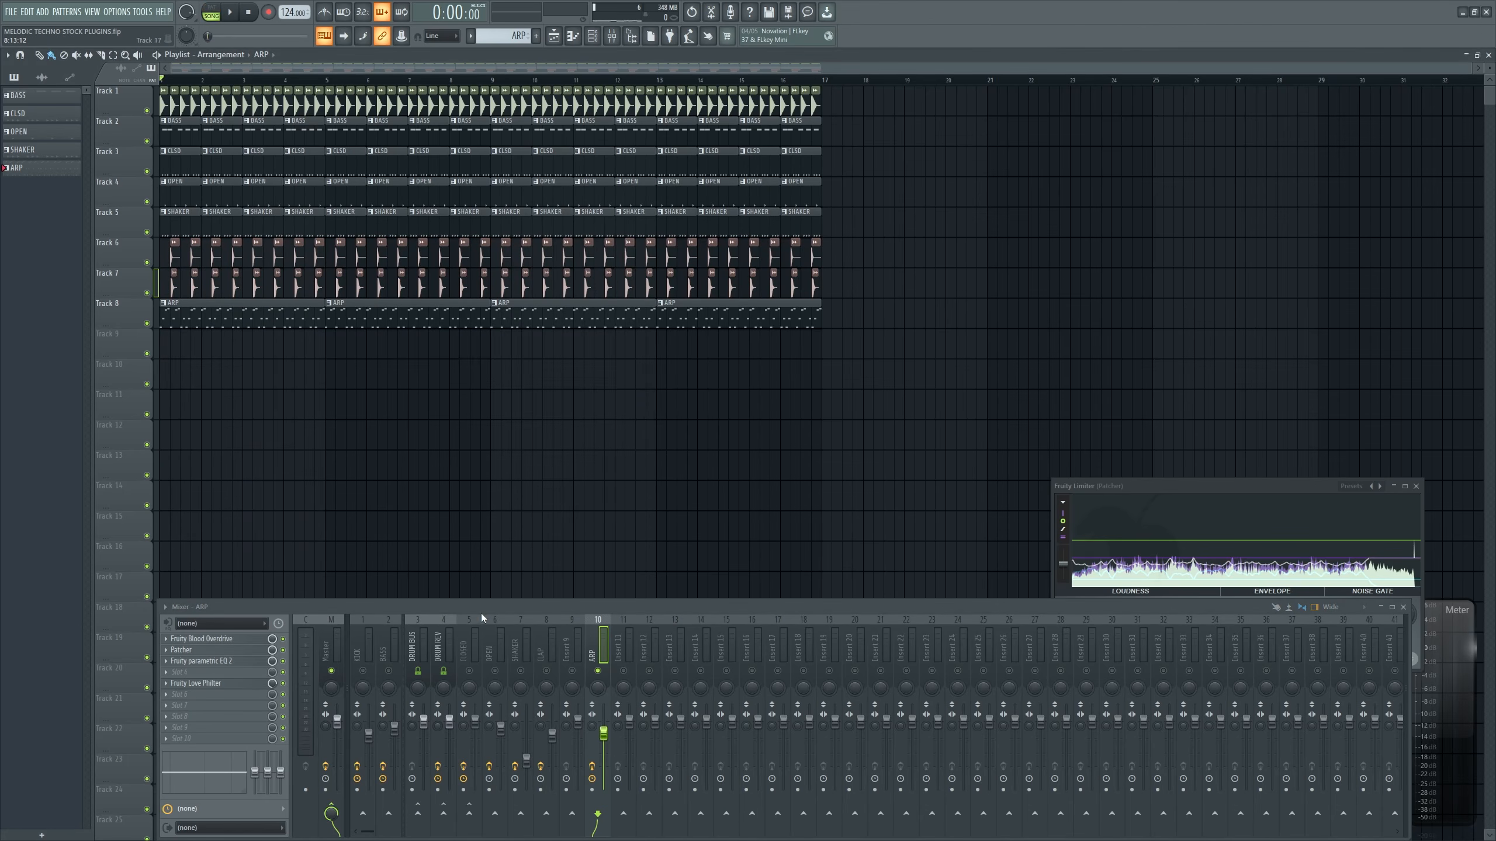
{"action": "left_click_drag", "start_coordinate": [481, 615], "coordinate": [460, 504]}
{"action": "key", "text": "space"}
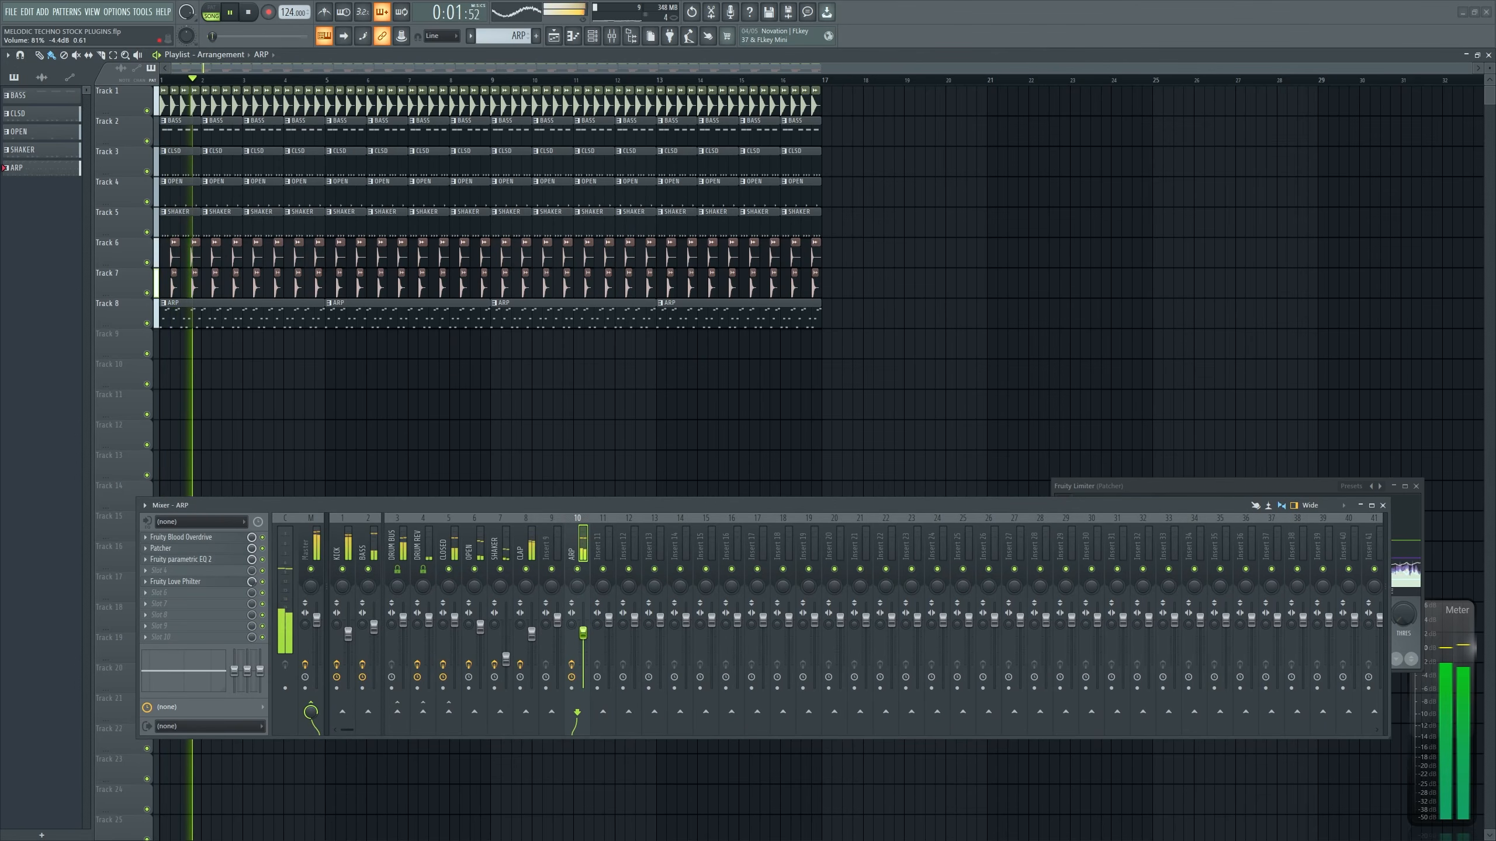
{"action": "left_click_drag", "start_coordinate": [584, 633], "coordinate": [584, 636]}
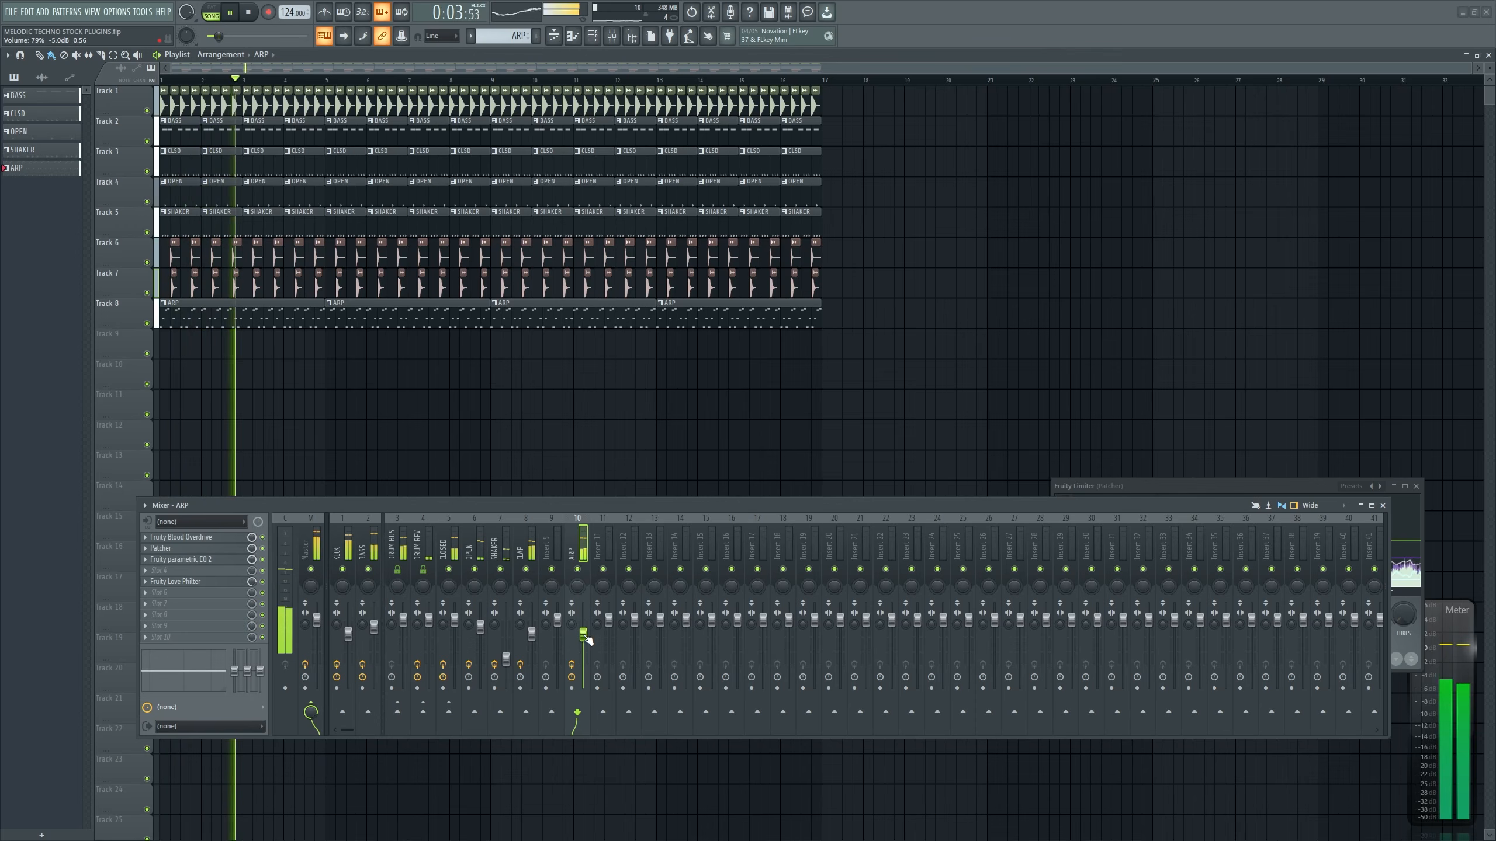
{"action": "left_click", "coordinate": [1416, 486]}
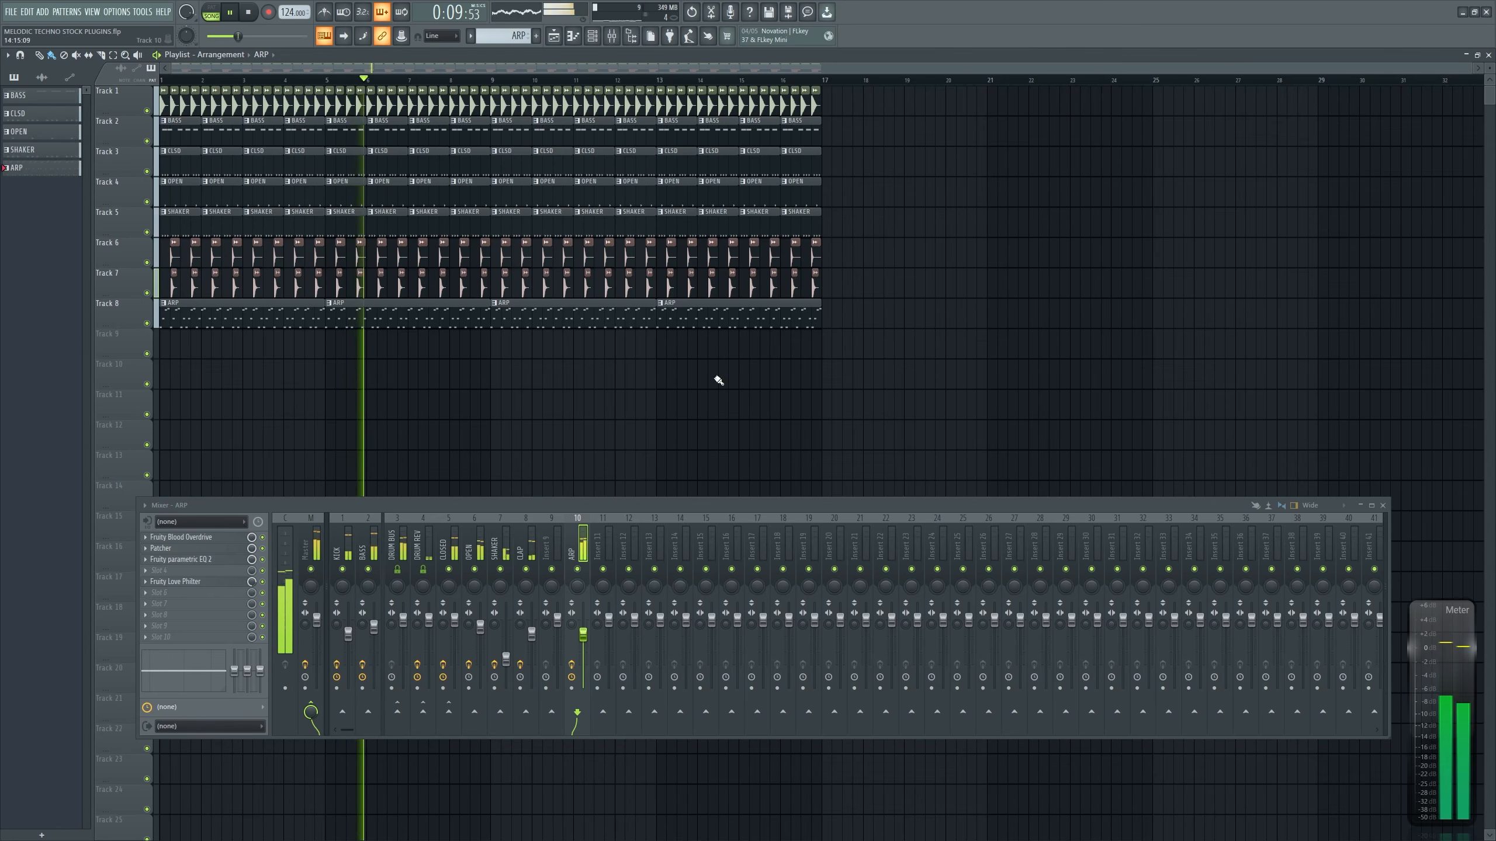
{"action": "key", "text": "space"}
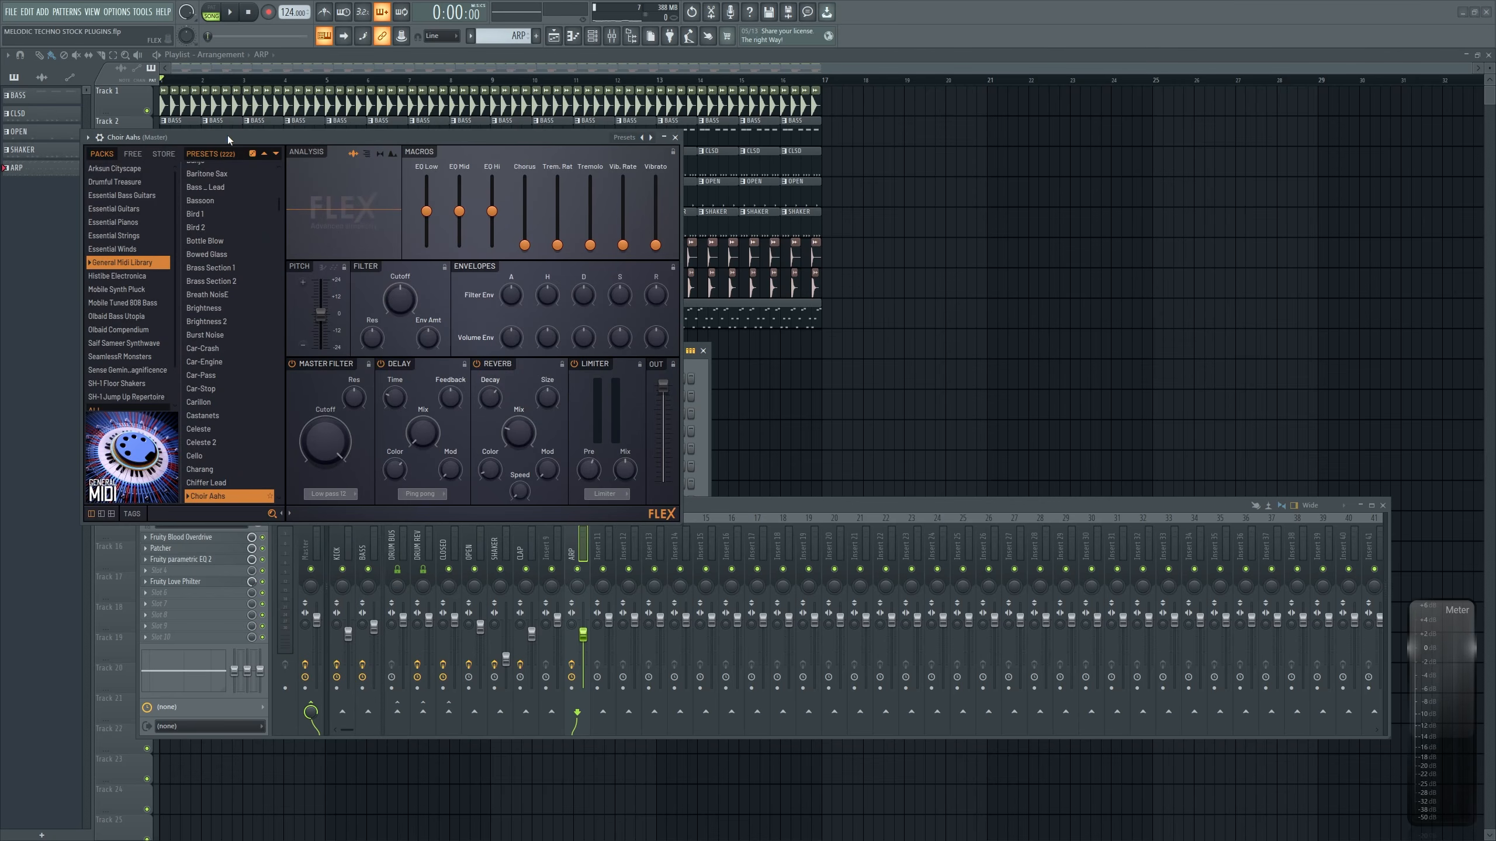
Arrange the new FLEX instrument, channel rack and mixer side by side, routing Choir Aahs to mixer track 11 named PAD
{"action": "left_click_drag", "start_coordinate": [366, 136], "coordinate": [375, 425]}
{"action": "left_click_drag", "start_coordinate": [435, 350], "coordinate": [612, 155]}
{"action": "left_click_drag", "start_coordinate": [407, 420], "coordinate": [346, 147]}
{"action": "left_click_drag", "start_coordinate": [788, 150], "coordinate": [829, 215]}
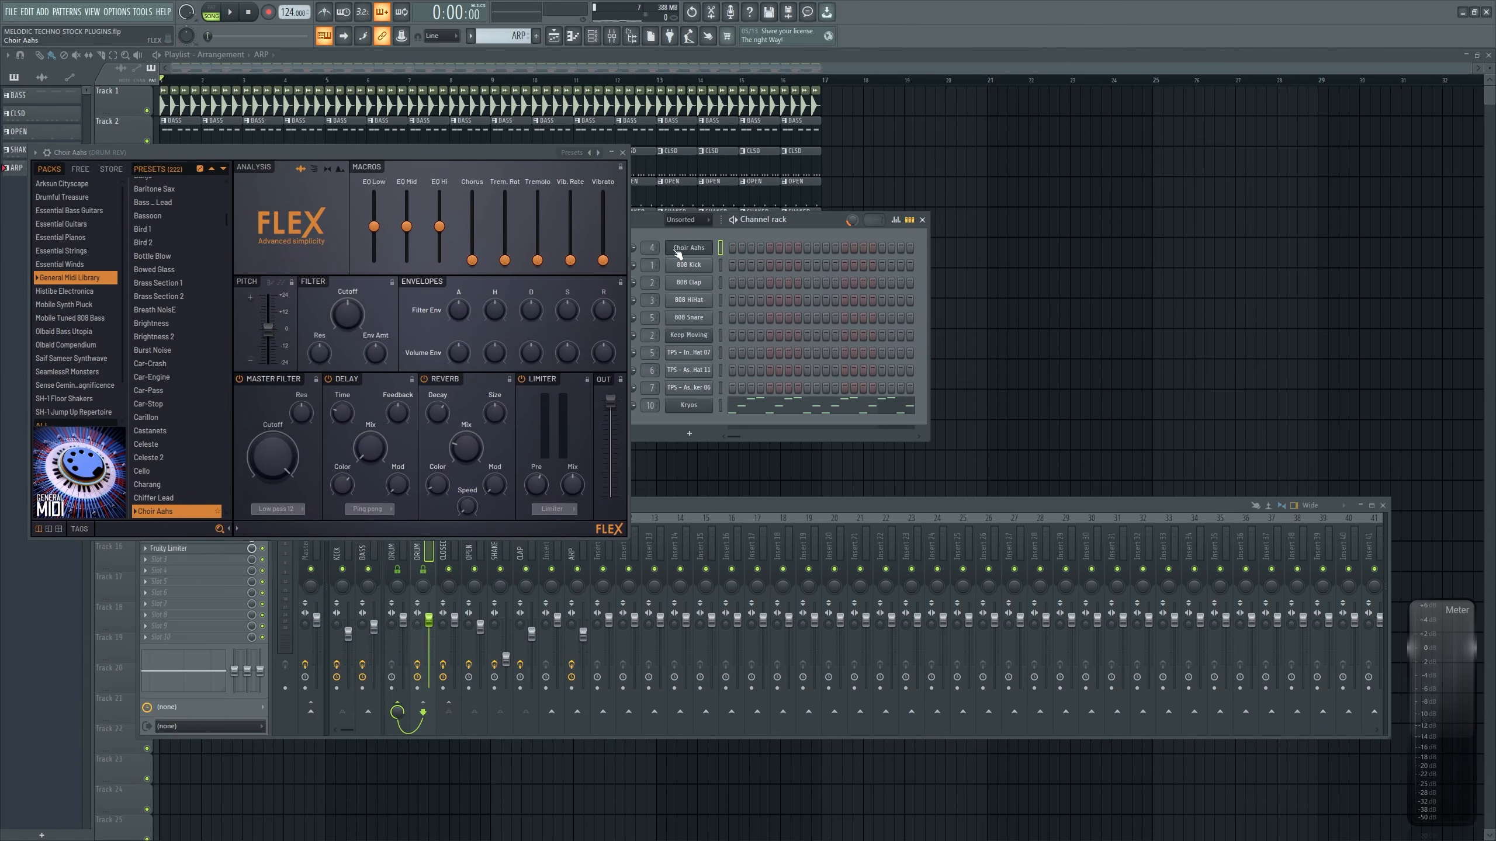
{"action": "left_click_drag", "start_coordinate": [649, 507], "coordinate": [645, 560]}
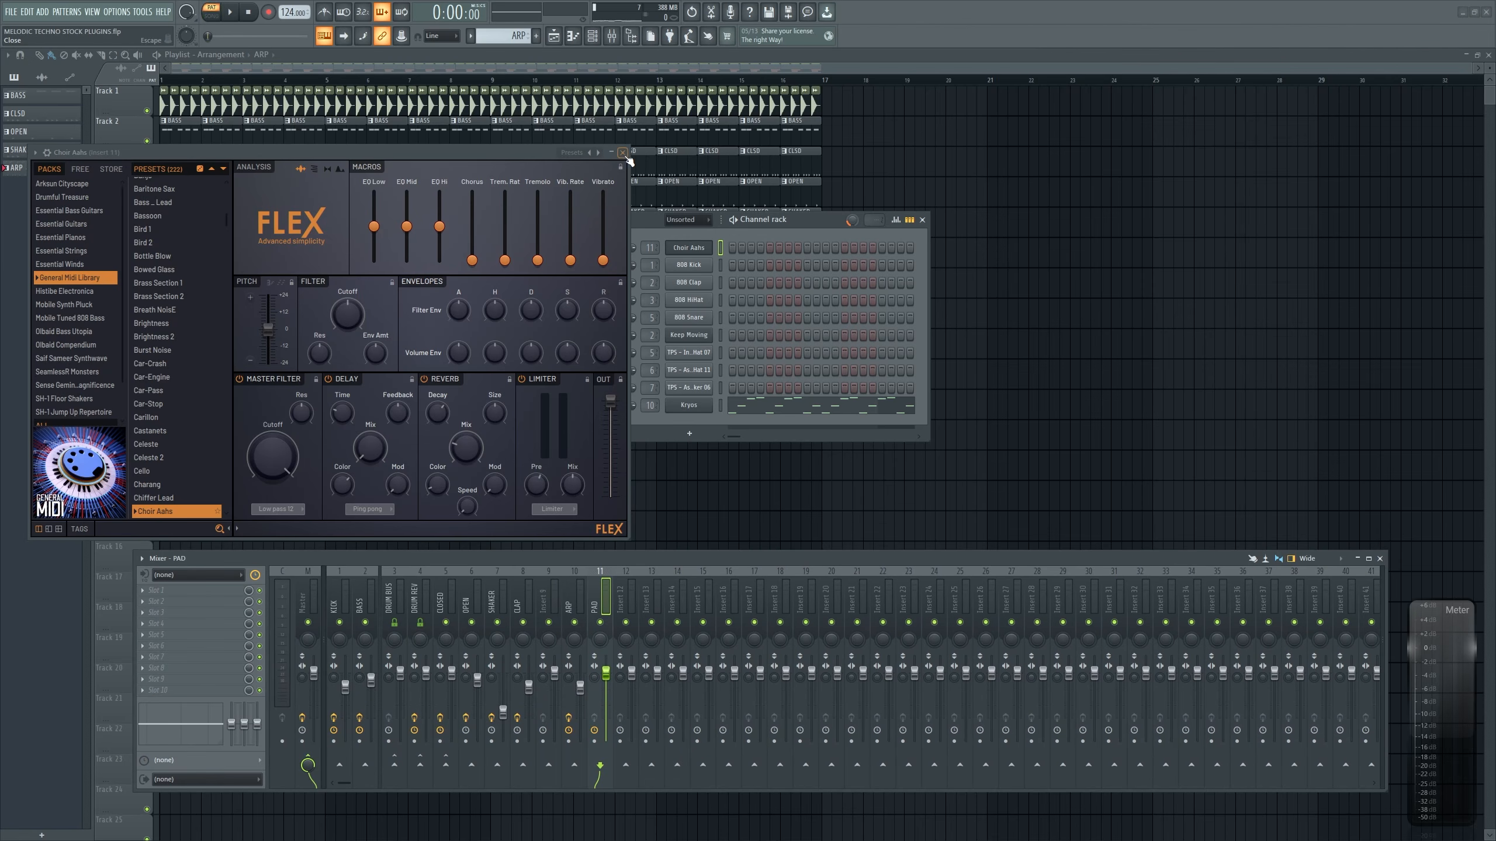
{"action": "key", "text": "6"}
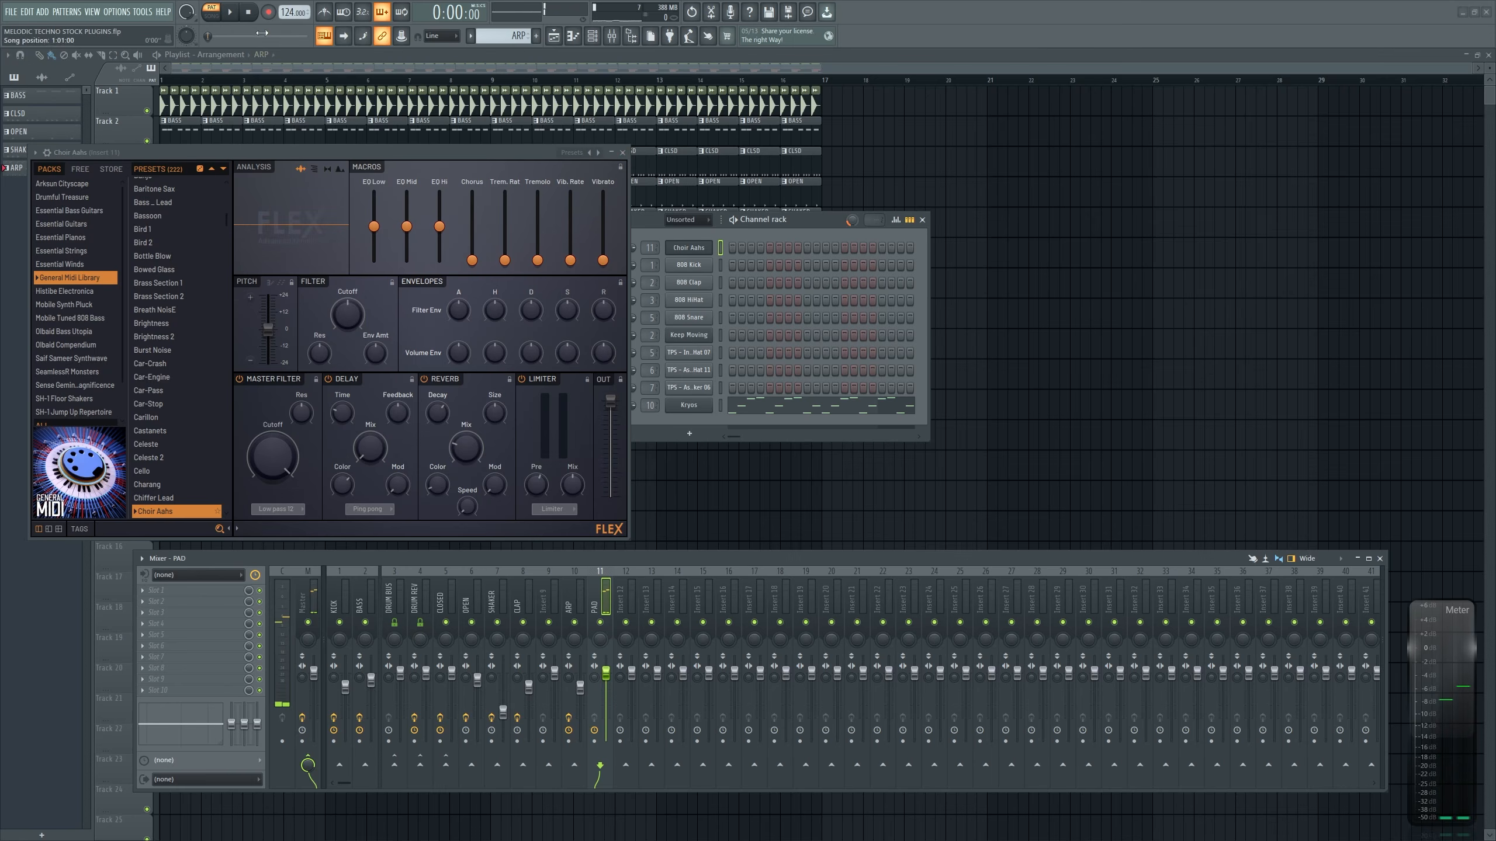
Open the Choir Aahs channel's piano roll and draw four-bar notes on A#4, F5 and A#5
{"action": "right_click", "coordinate": [697, 248]}
{"action": "left_click", "coordinate": [751, 259]}
{"action": "left_click", "coordinate": [623, 153]}
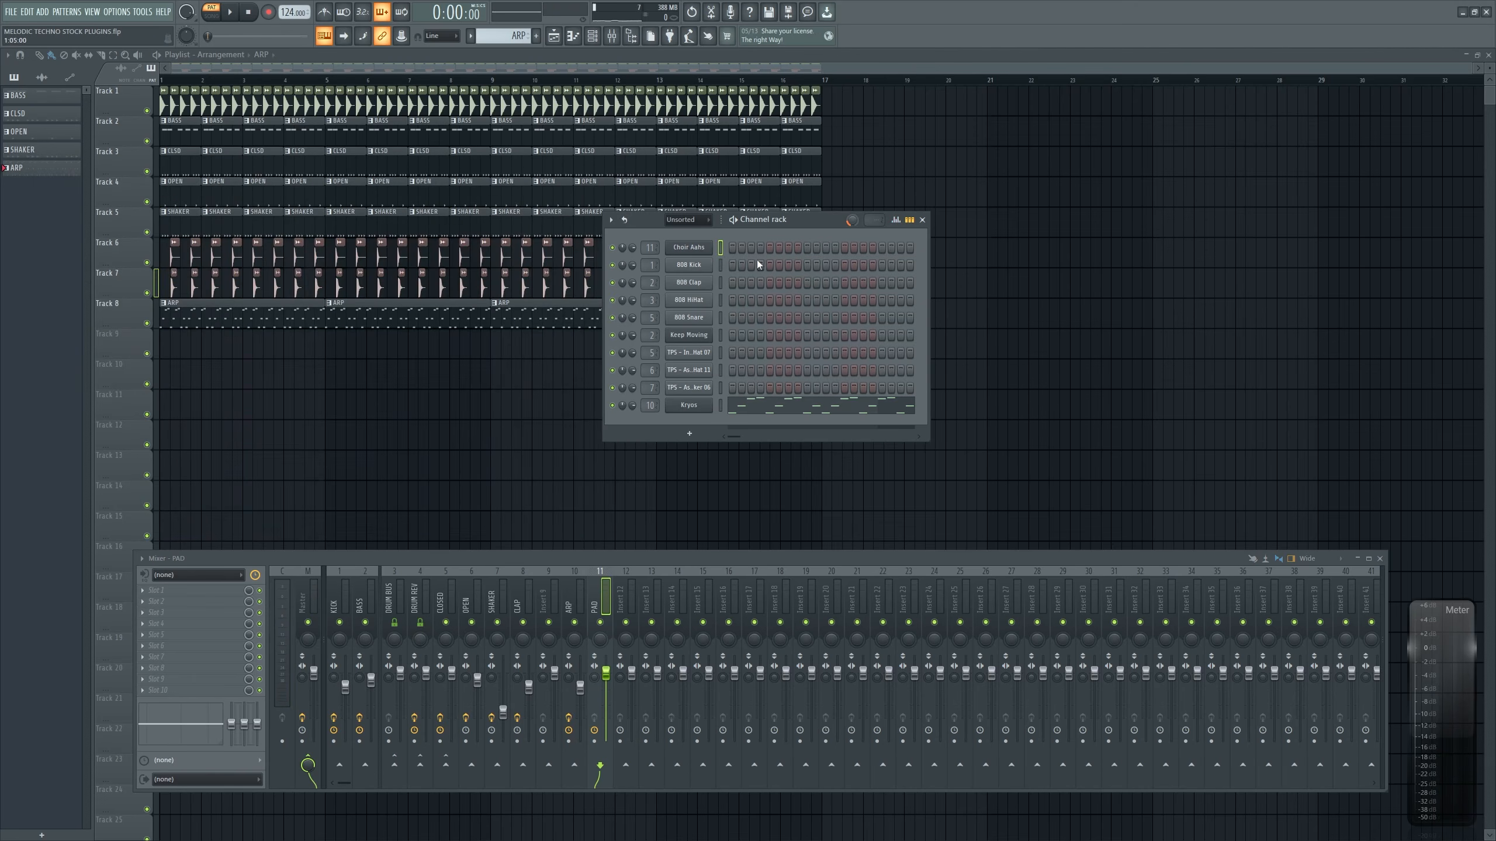
{"action": "left_click", "coordinate": [573, 36]}
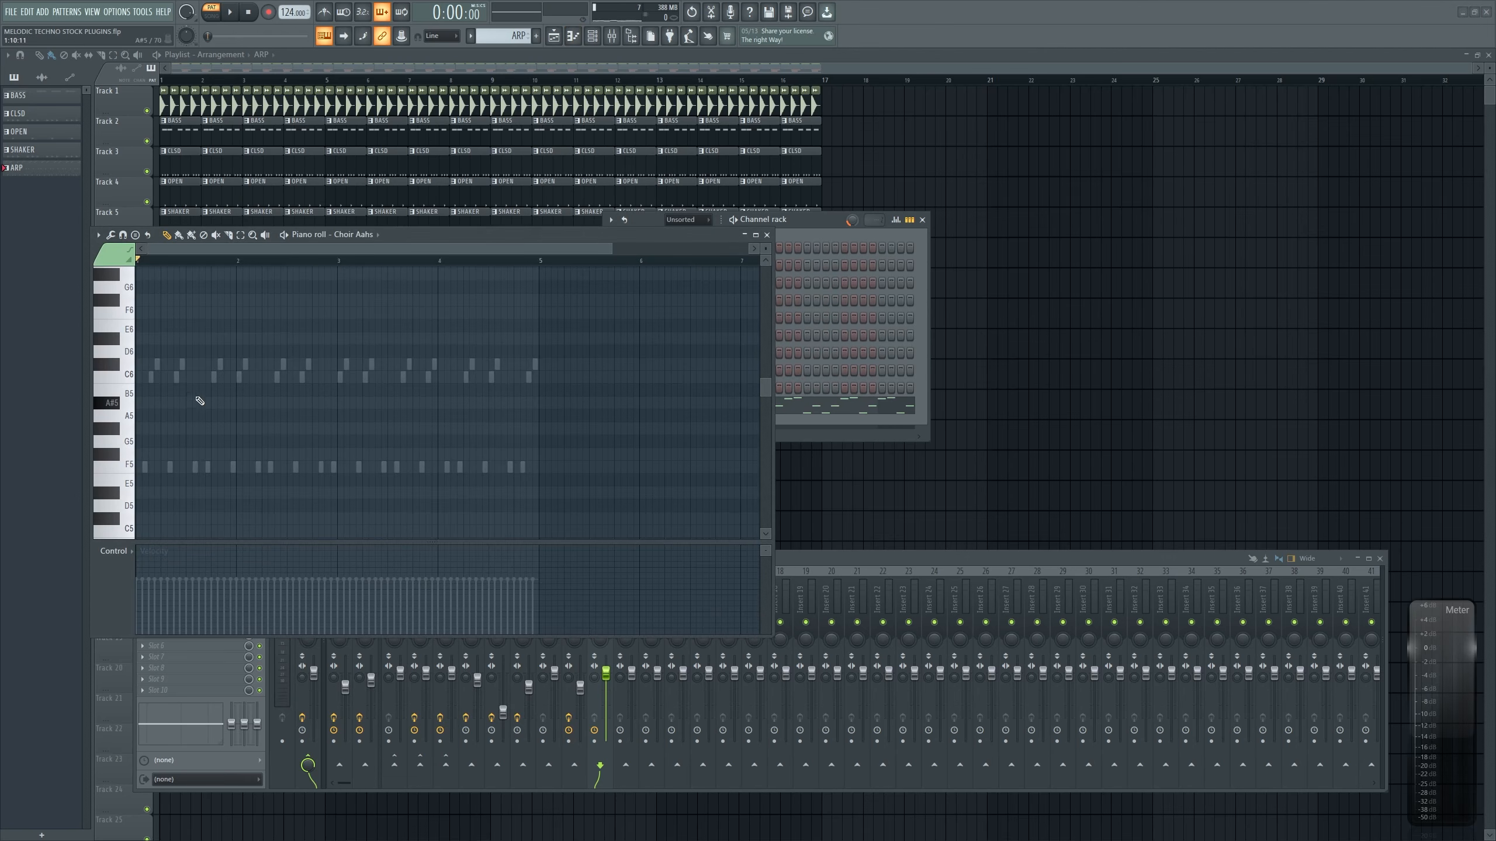
{"action": "scroll", "coordinate": [199, 401], "scroll_direction": "down", "scroll_amount": 3}
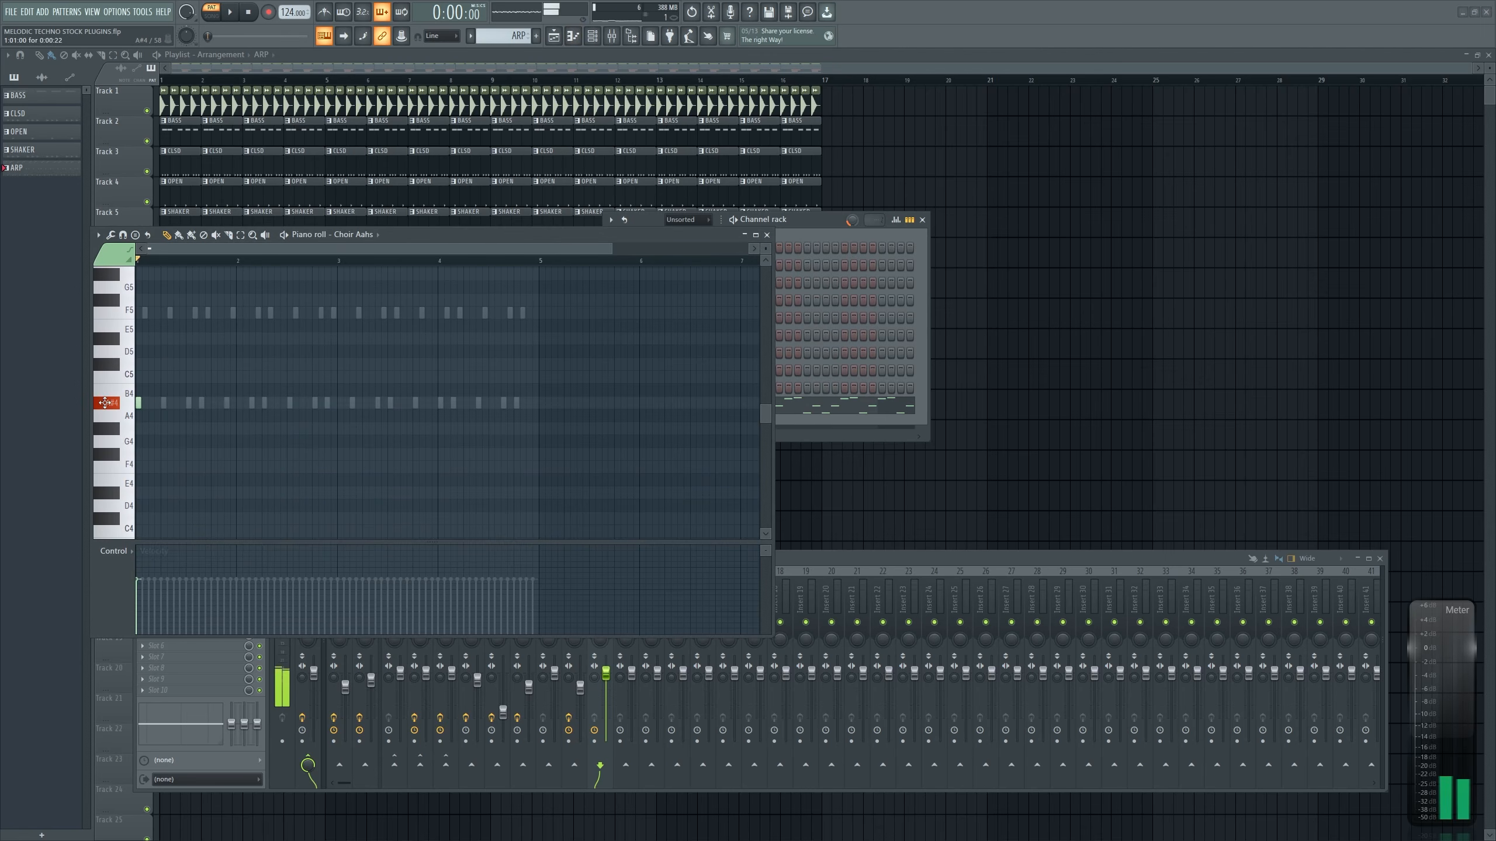
{"action": "left_click_drag", "start_coordinate": [140, 405], "coordinate": [538, 404]}
{"action": "scroll", "coordinate": [235, 413], "scroll_direction": "up", "scroll_amount": 3}
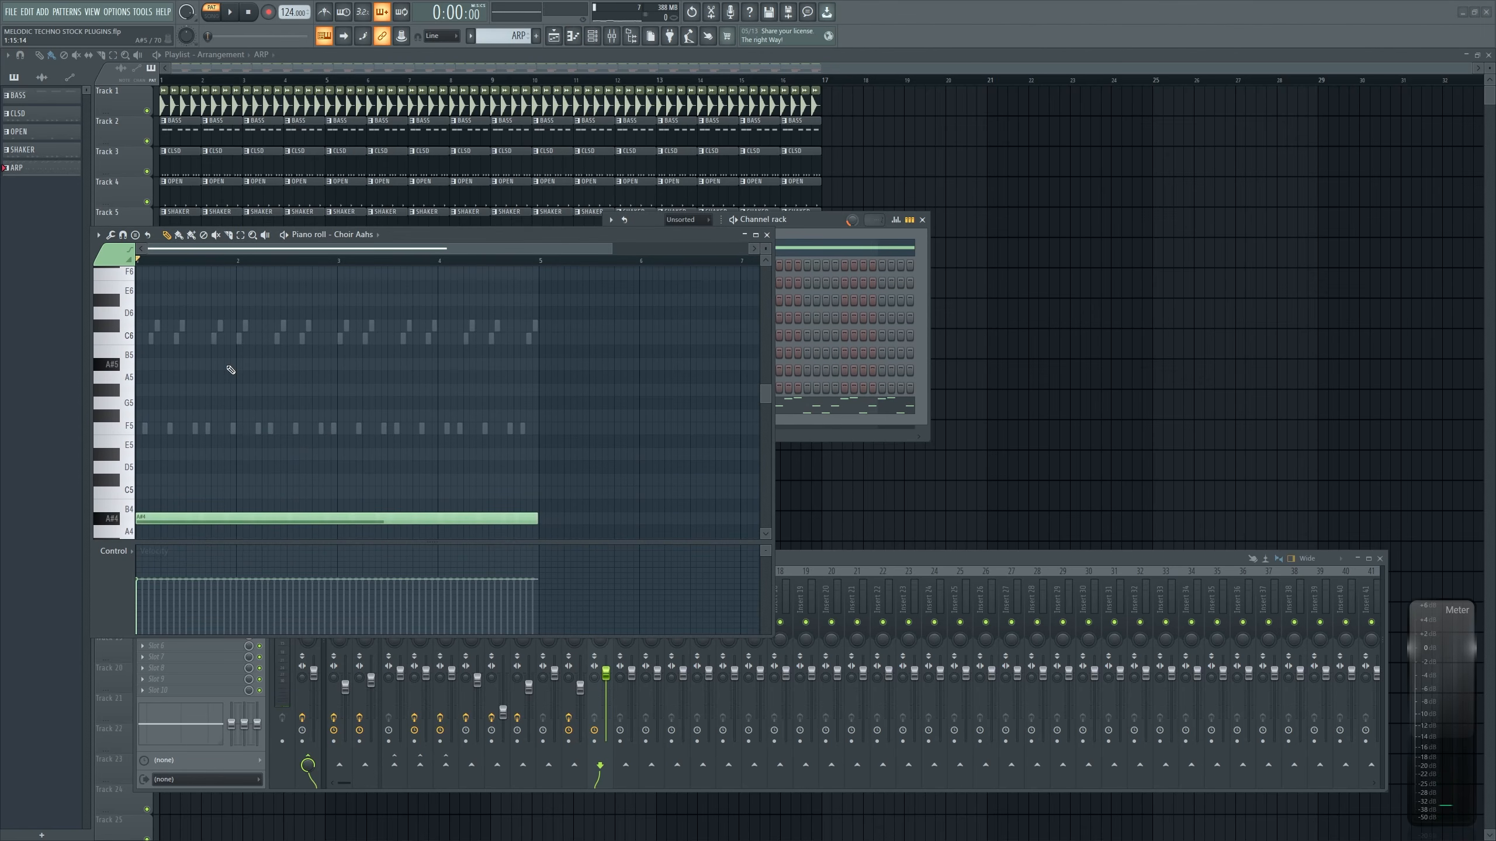
{"action": "left_click_drag", "start_coordinate": [229, 366], "coordinate": [37, 371]}
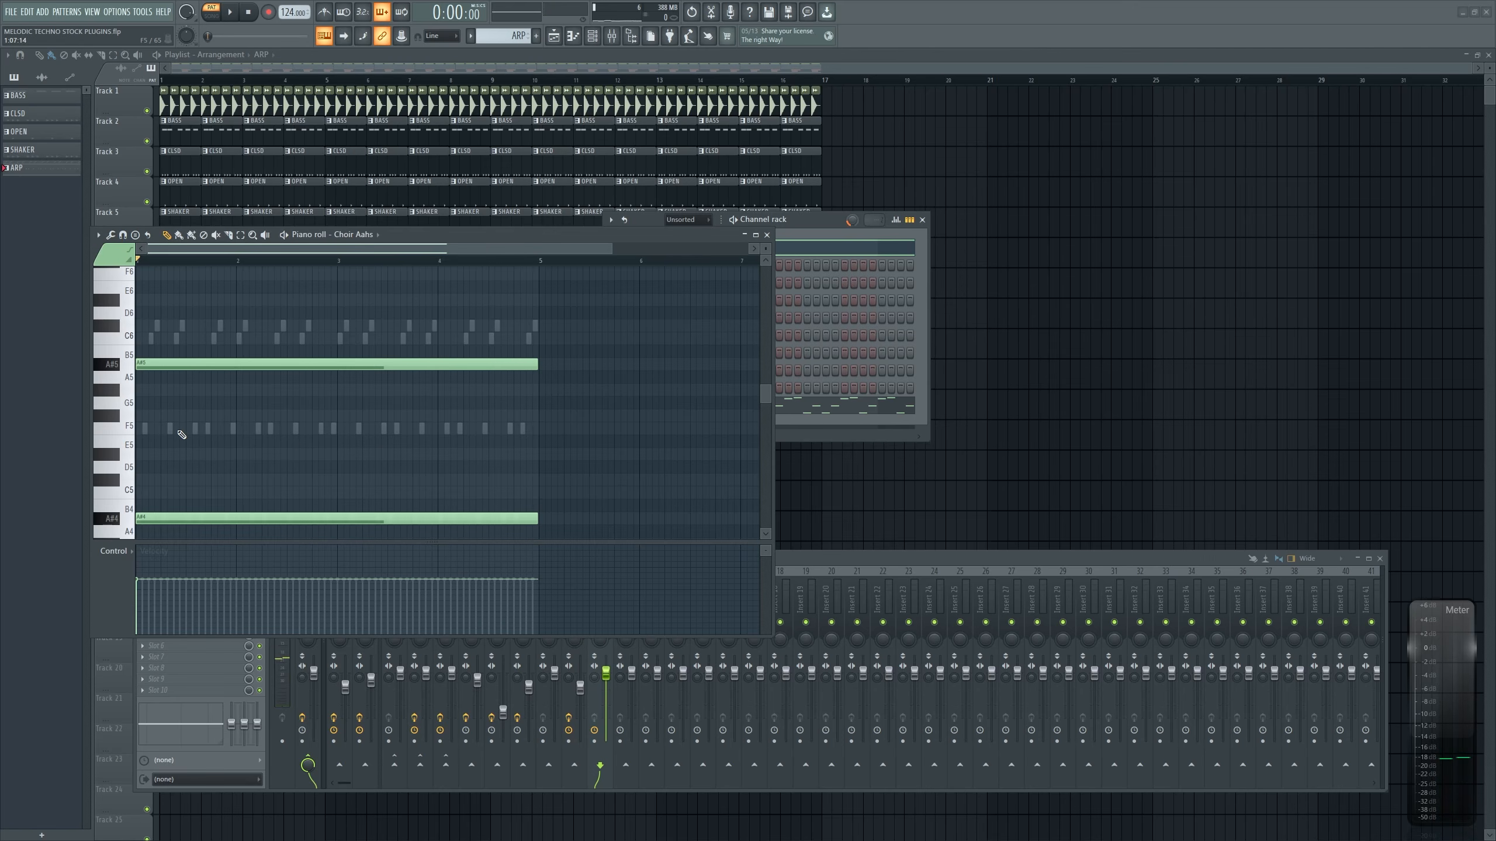
{"action": "left_click_drag", "start_coordinate": [218, 432], "coordinate": [13, 446]}
Try the whole chord one octave higher during playback, and move it back down an octave
{"action": "key", "text": "ctrl+a"}
{"action": "key", "text": "ctrl+Up"}
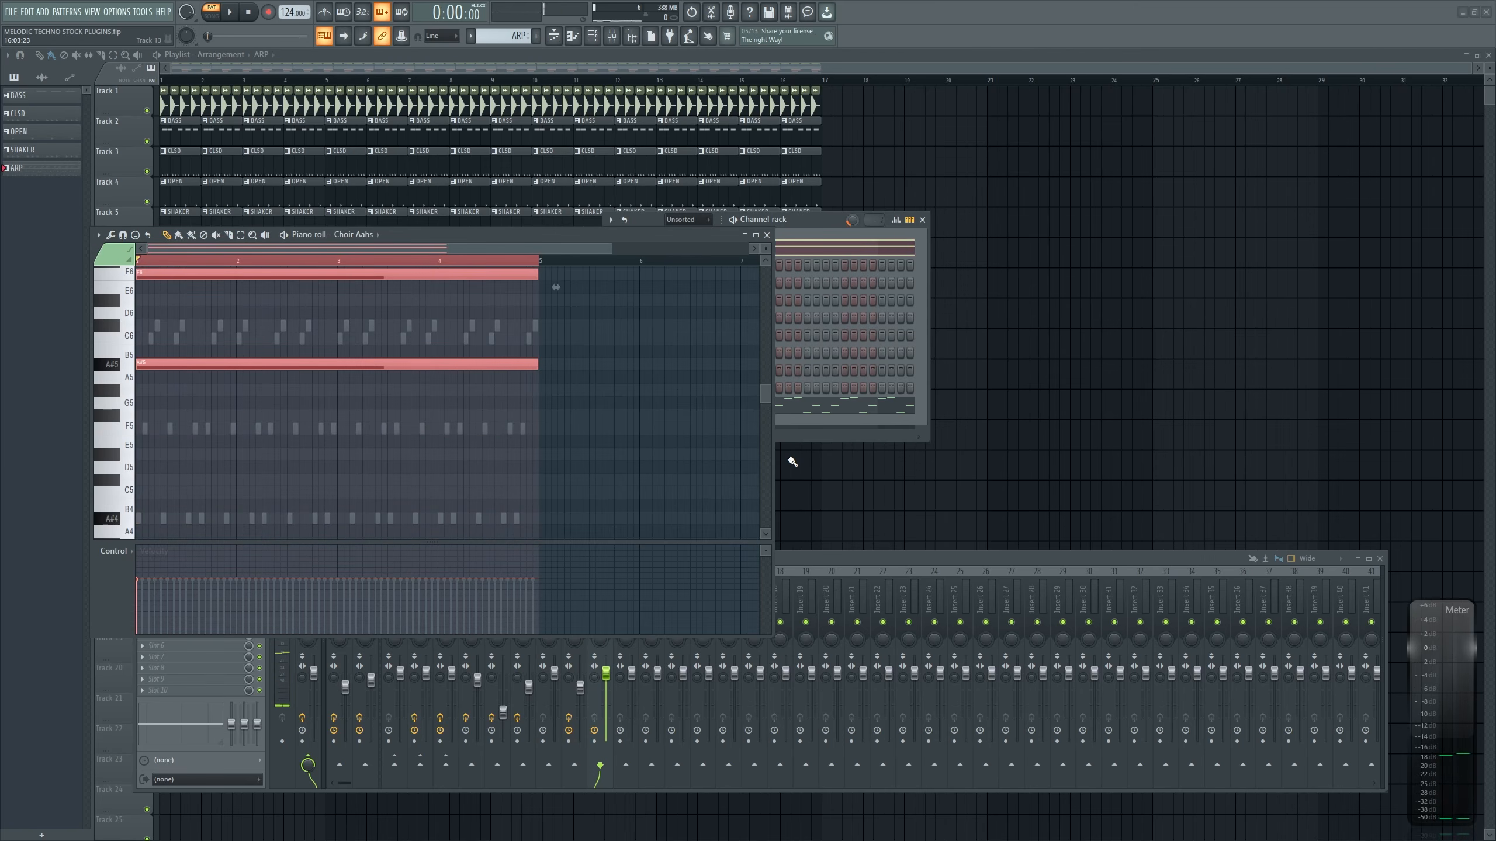
{"action": "key", "text": "space"}
{"action": "key", "text": "ctrl+Down"}
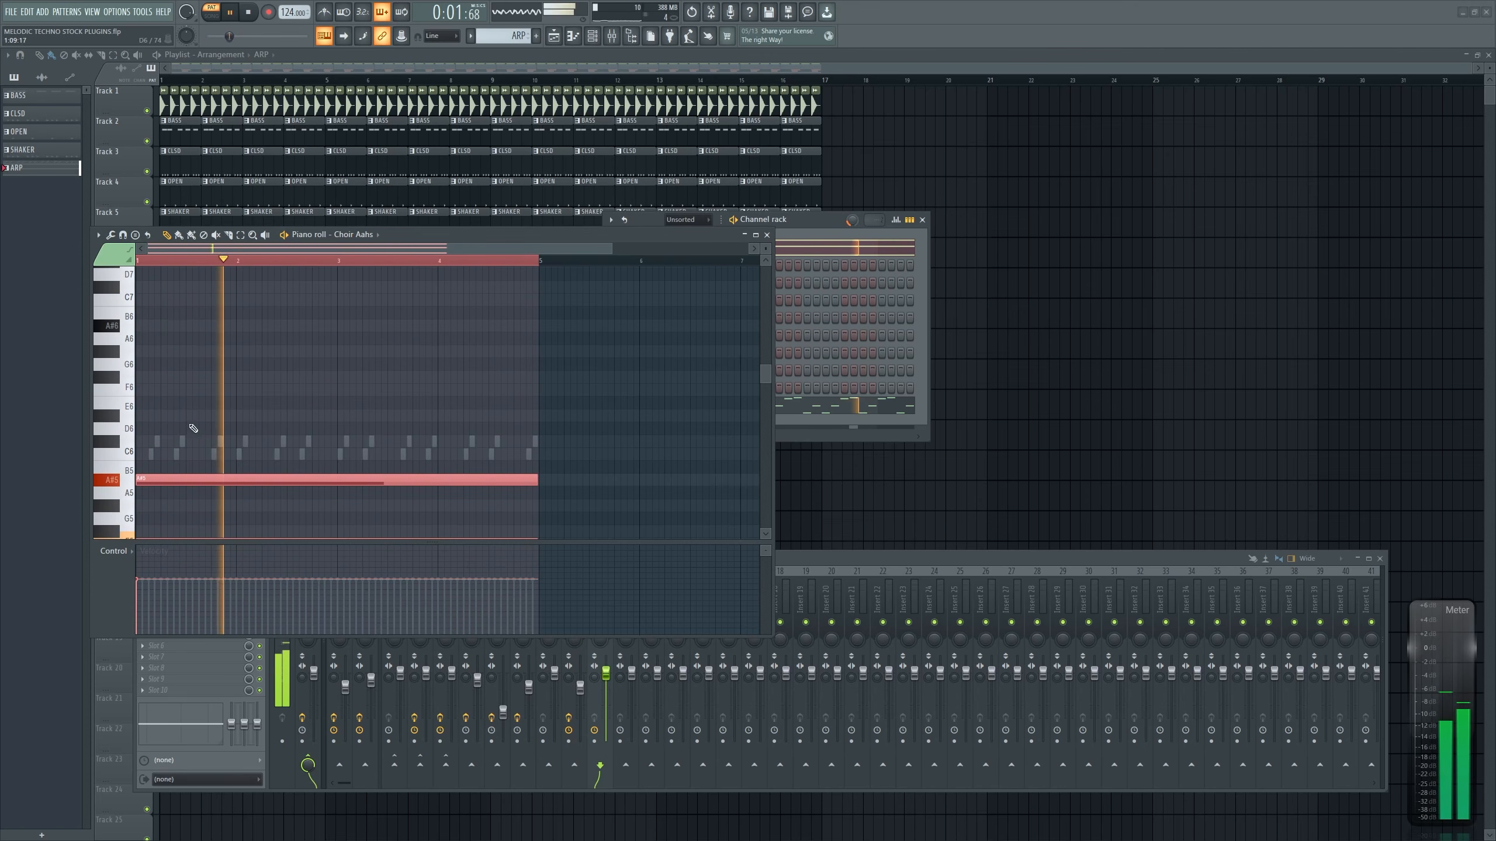
Try adding four-bar F6 and A#6 notes above the existing chord
{"action": "left_click", "coordinate": [170, 377]}
{"action": "left_click_drag", "start_coordinate": [184, 374], "coordinate": [184, 387]}
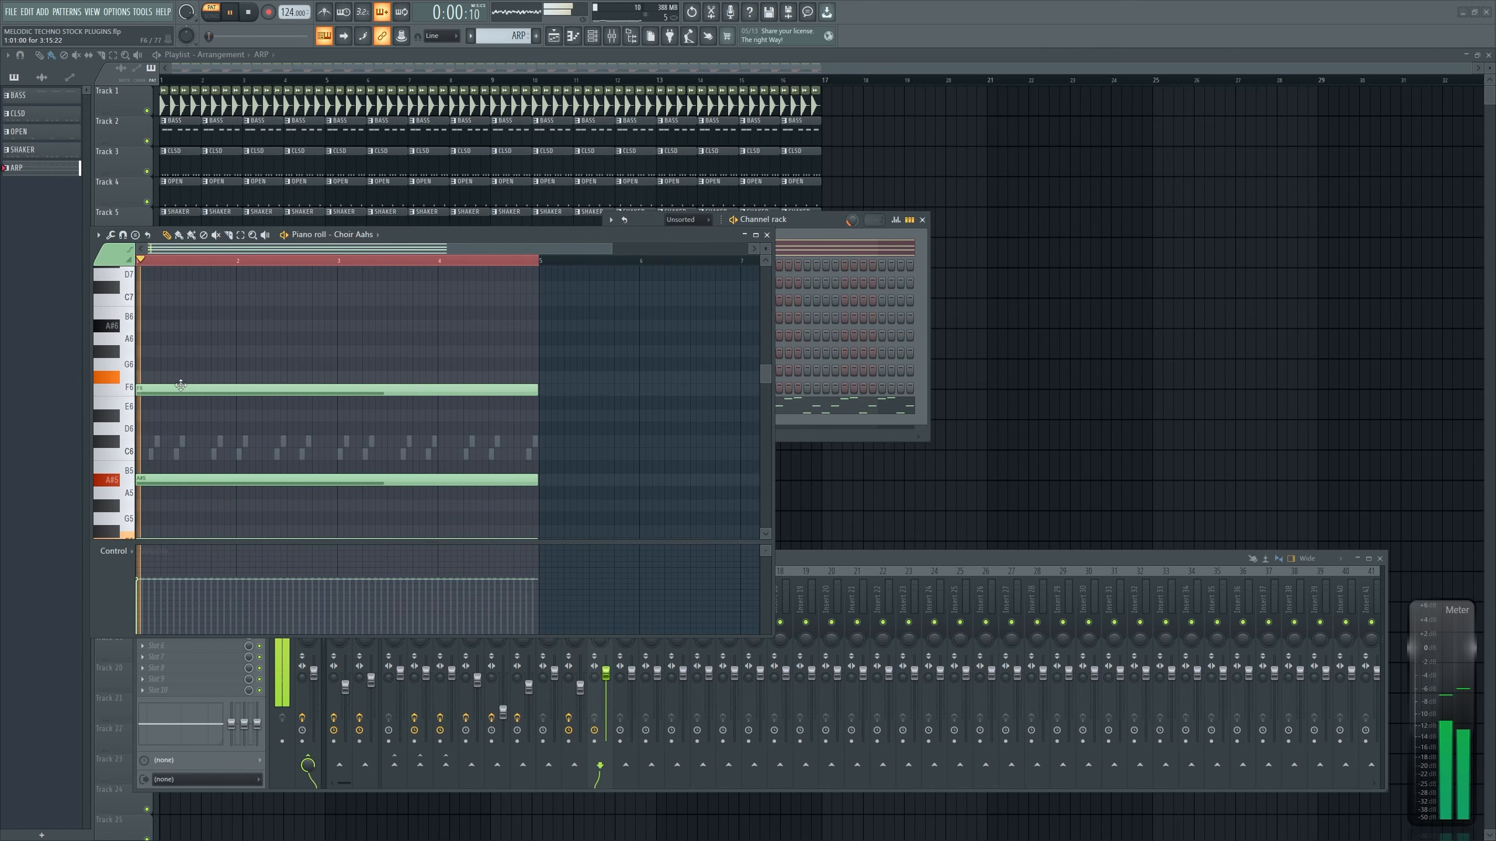
{"action": "left_click", "coordinate": [167, 339]}
{"action": "left_click_drag", "start_coordinate": [317, 344], "coordinate": [318, 326]}
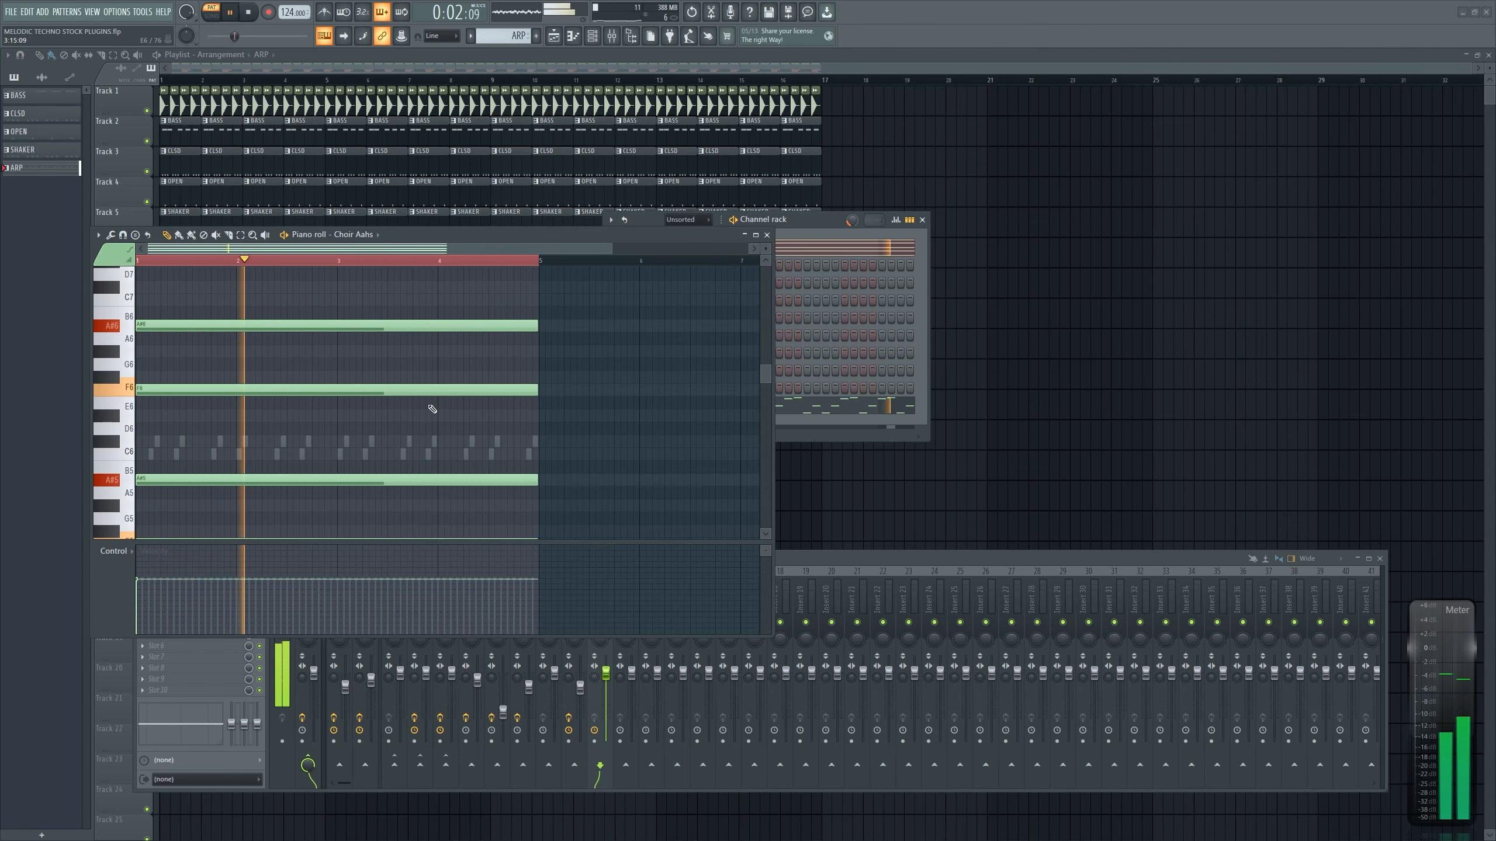
{"action": "scroll", "coordinate": [427, 407], "scroll_direction": "up", "scroll_amount": 1}
{"action": "scroll", "coordinate": [427, 408], "scroll_direction": "down", "scroll_amount": 1}
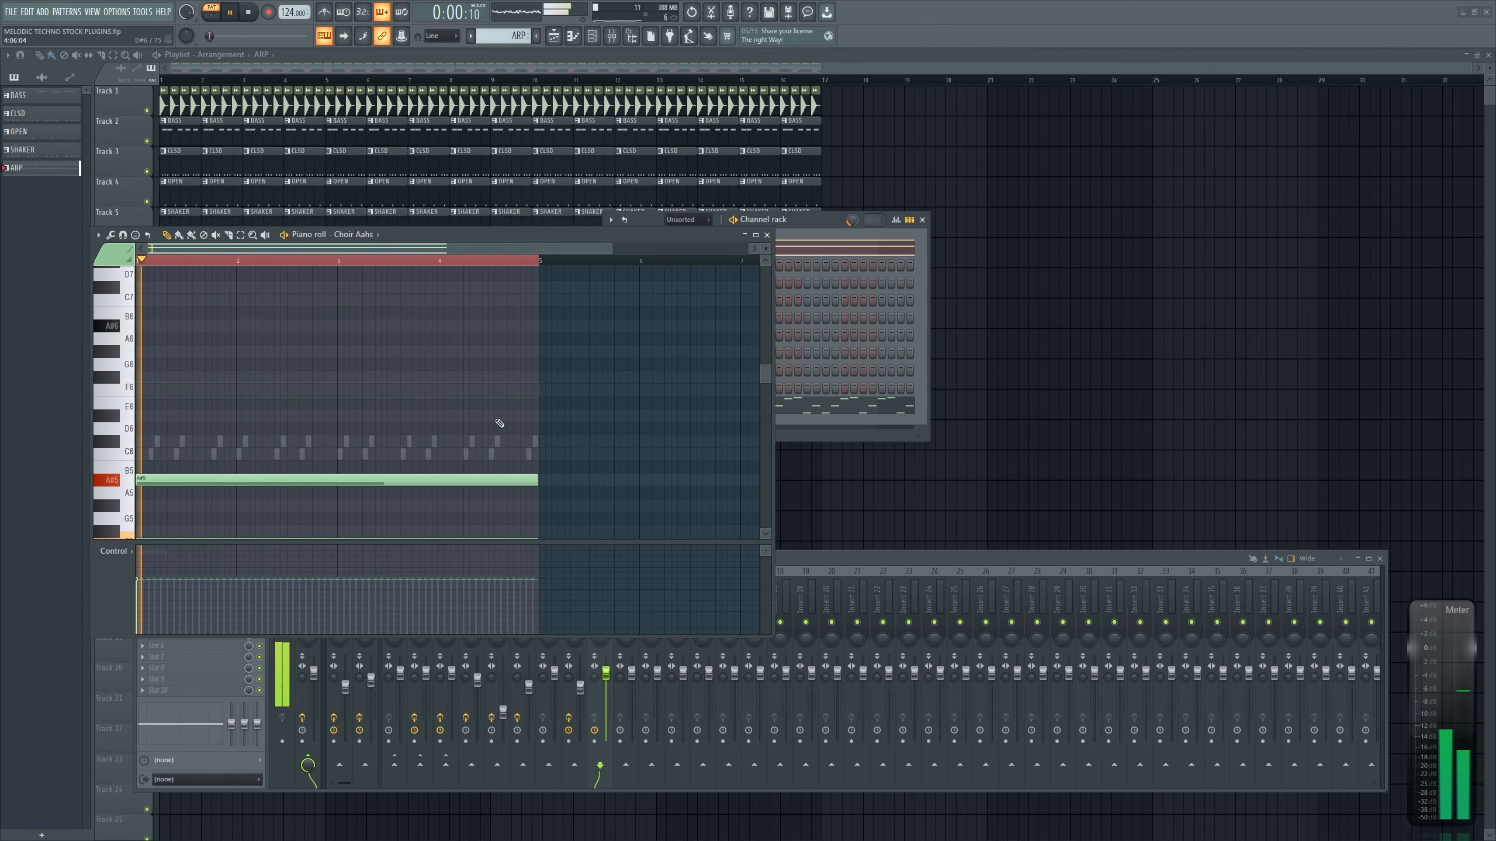
{"action": "scroll", "coordinate": [629, 437], "scroll_direction": "down", "scroll_amount": 3}
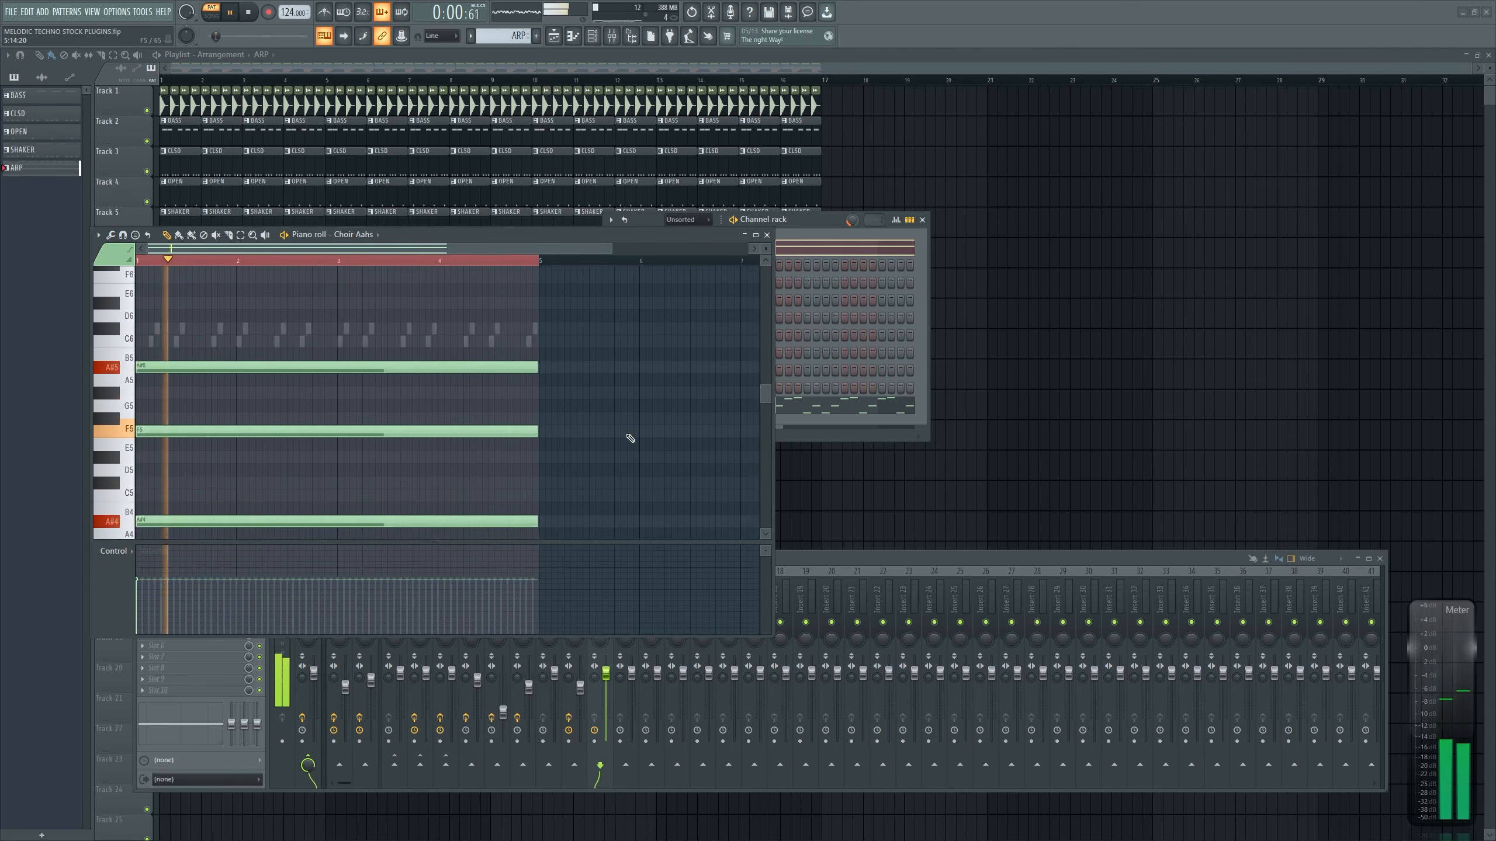
Transpose all chord notes up one octave, stop playback, and deselect the notes
{"action": "key", "text": "ctrl+a"}
{"action": "key", "text": "ctrl+Up"}
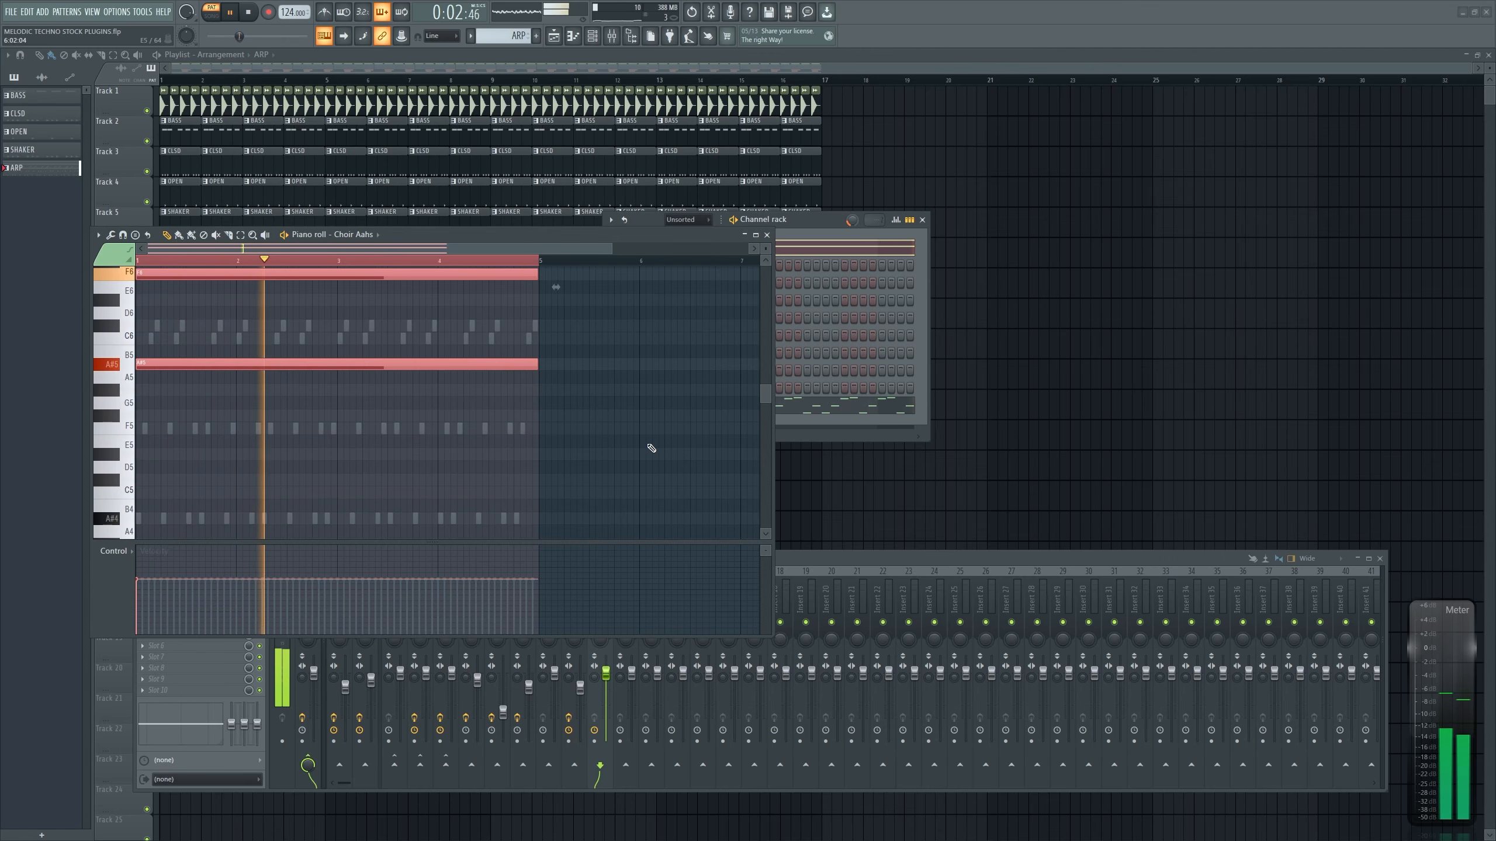
{"action": "scroll", "coordinate": [644, 442], "scroll_direction": "up", "scroll_amount": 3}
{"action": "key", "text": "space"}
{"action": "key", "text": "ctrl+d"}
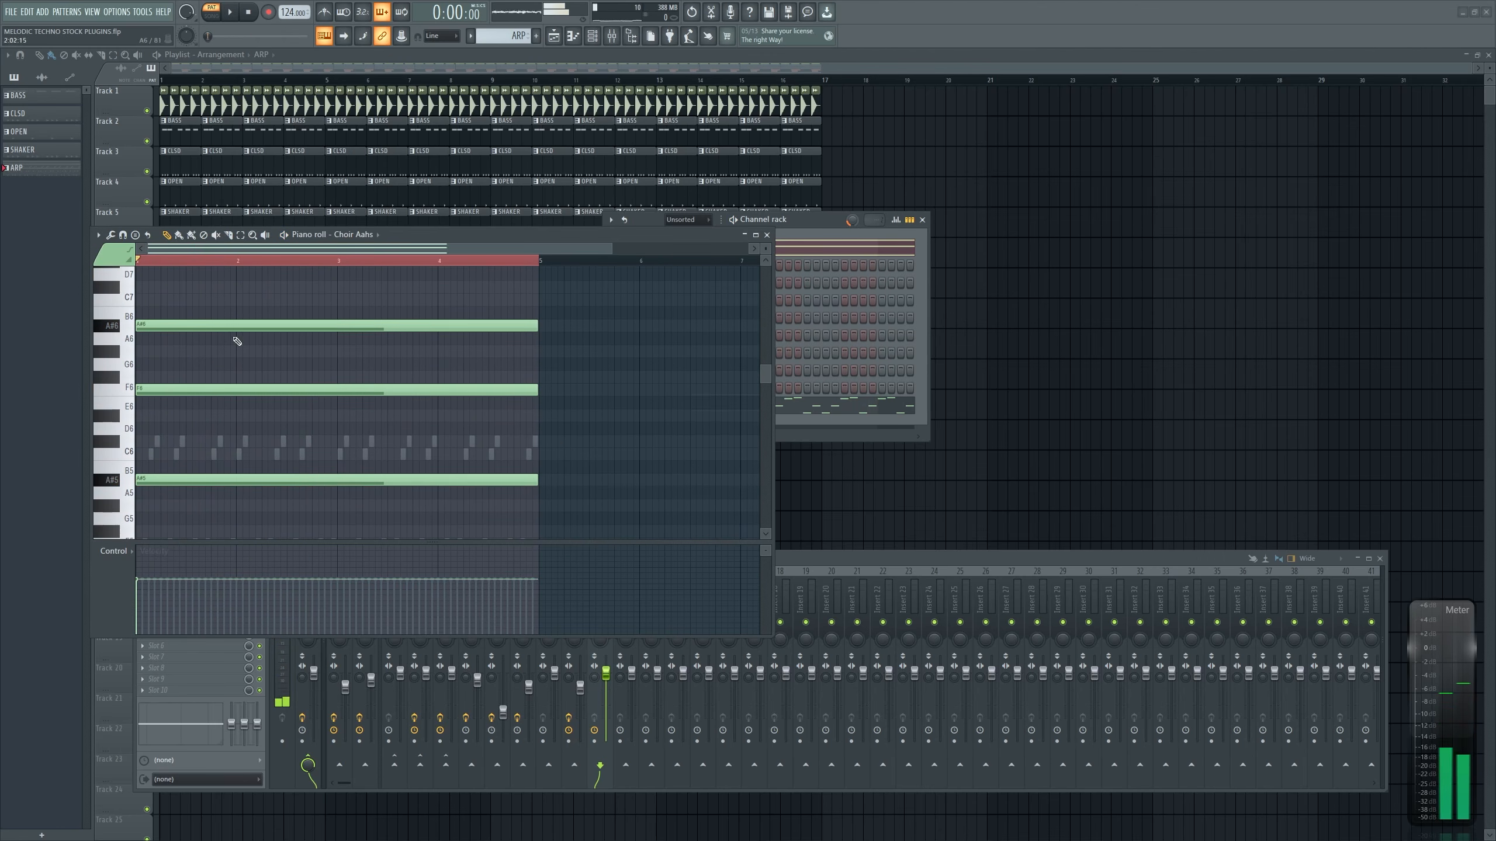
Lower the velocity of the A#6 note, preview the chord, and close the piano roll
{"action": "key", "text": "space"}
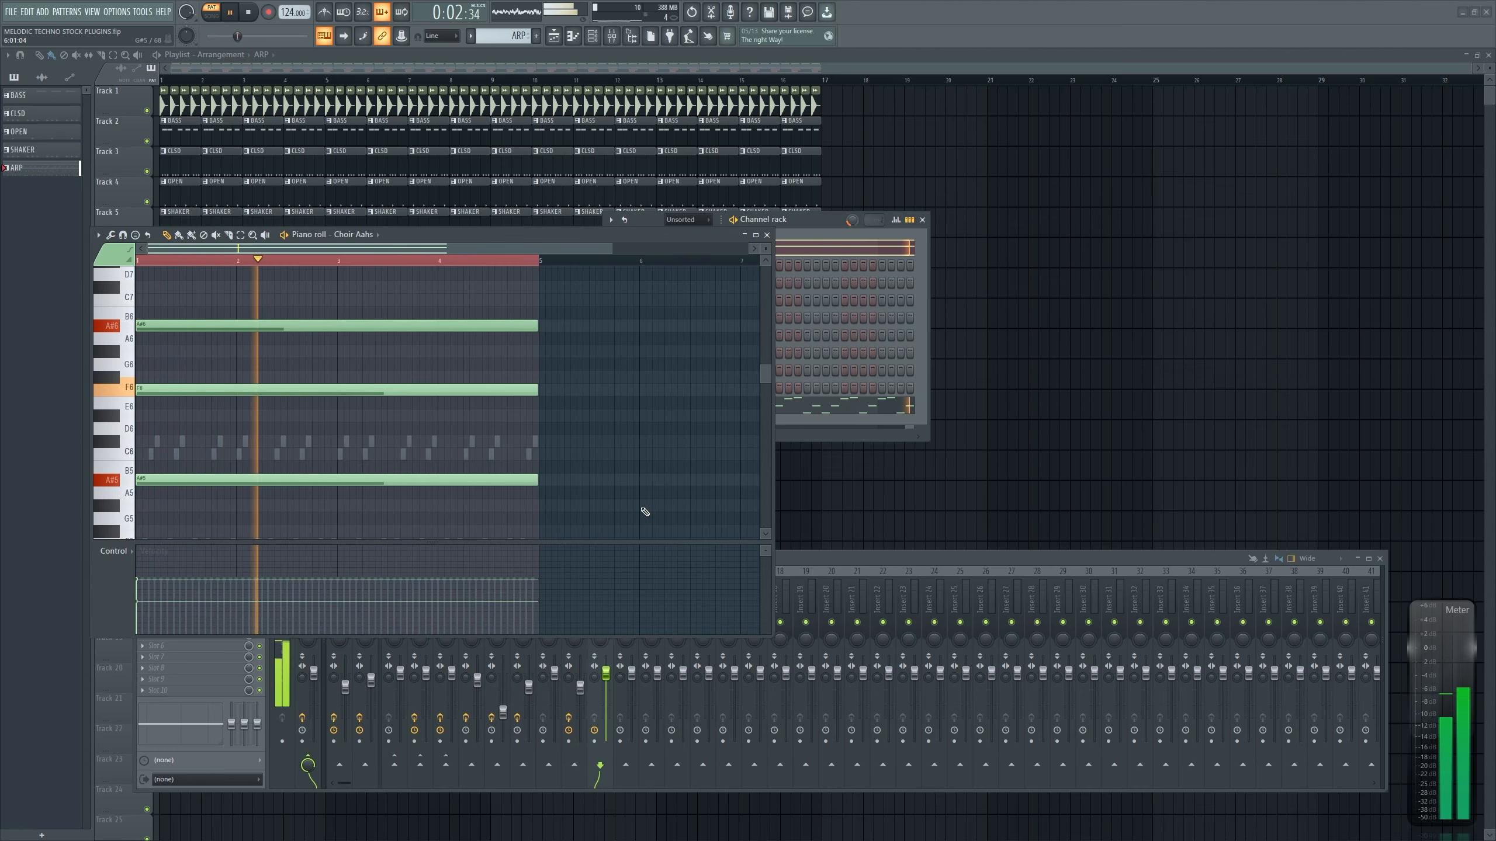
{"action": "key", "text": "space"}
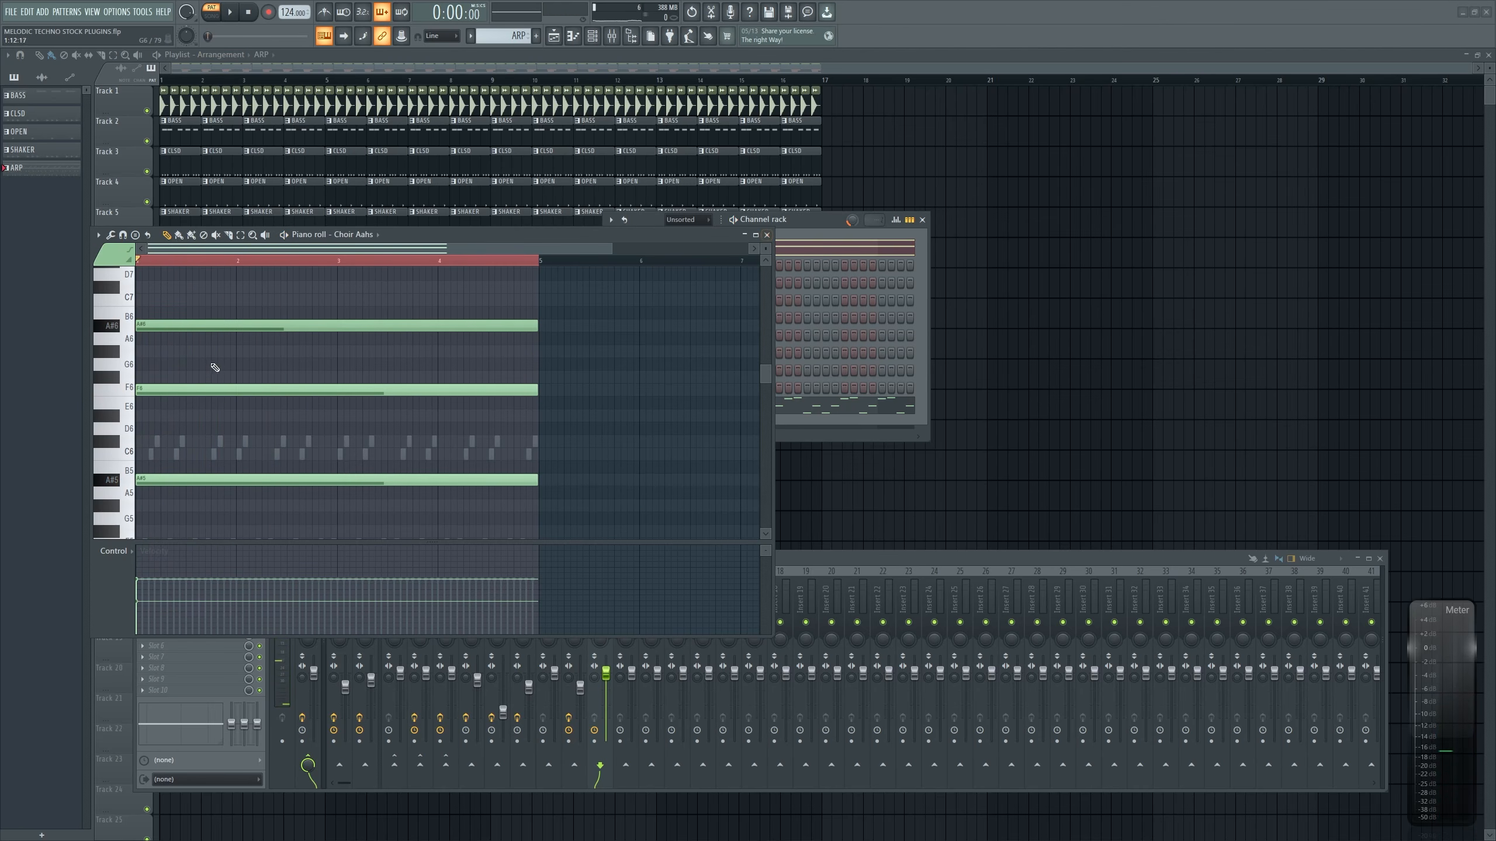
{"action": "left_click", "coordinate": [767, 235]}
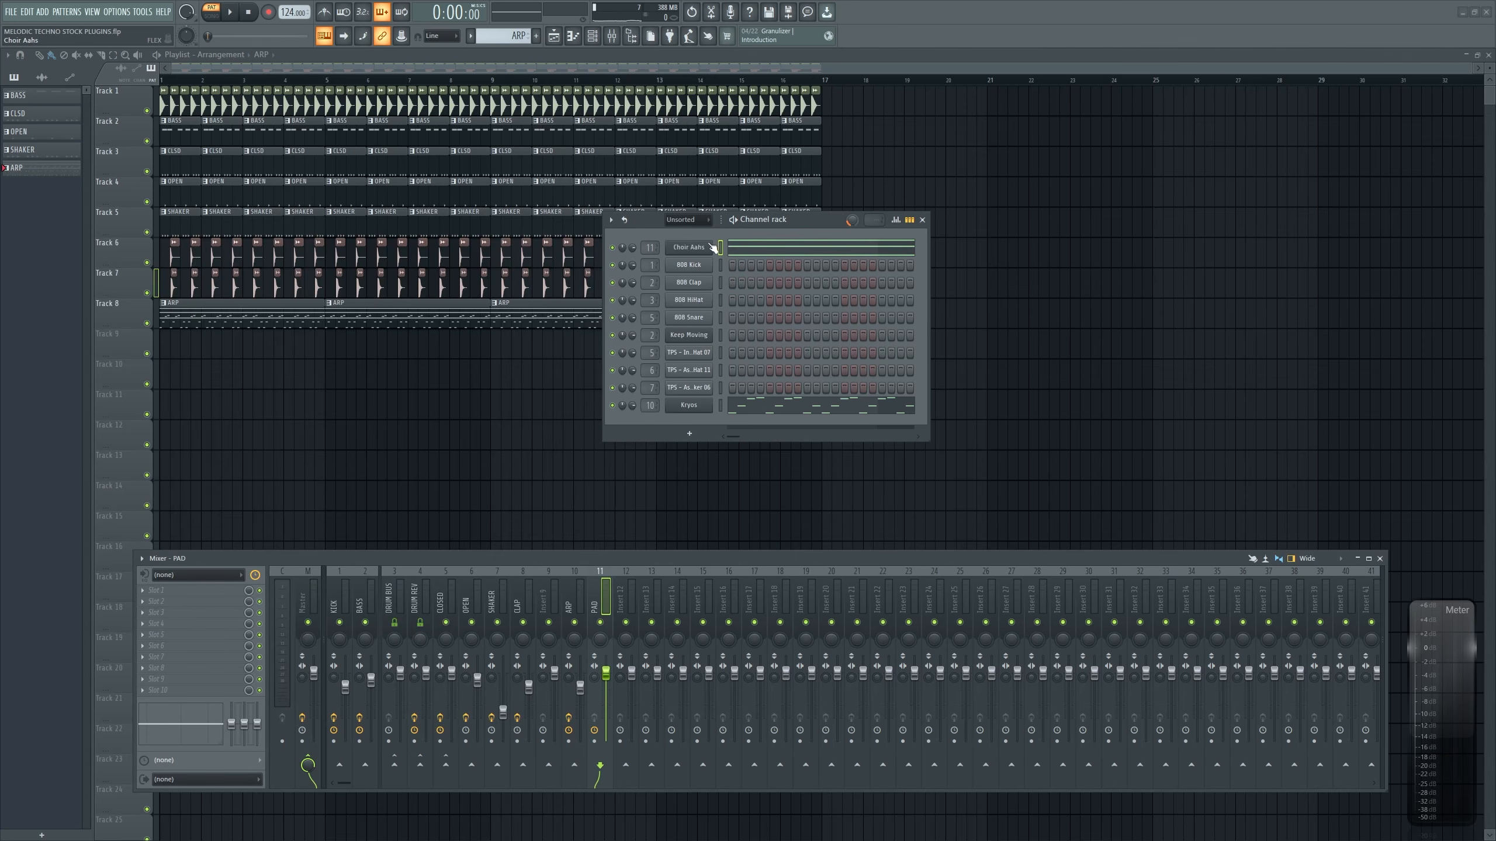
Add Fruity parametric EQ 2 to the PAD track, load a low-cut preset, raise the low cut and roll off the highs
{"action": "left_click_drag", "start_coordinate": [580, 550], "coordinate": [177, 590]}
{"action": "left_click", "coordinate": [11, 62]}
{"action": "mouse_move", "coordinate": [28, 107]}
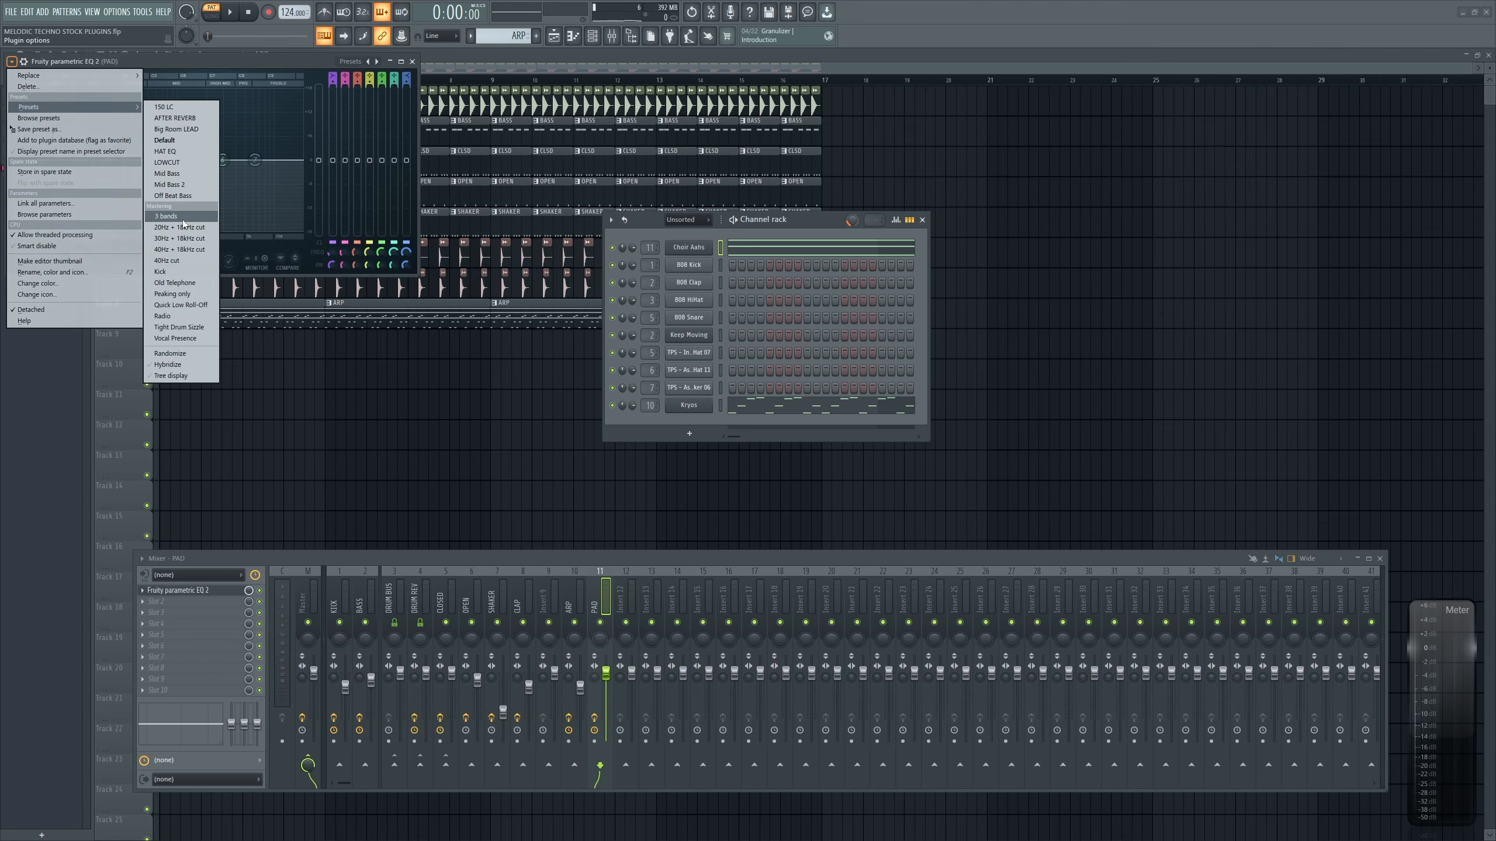
{"action": "left_click", "coordinate": [210, 120]}
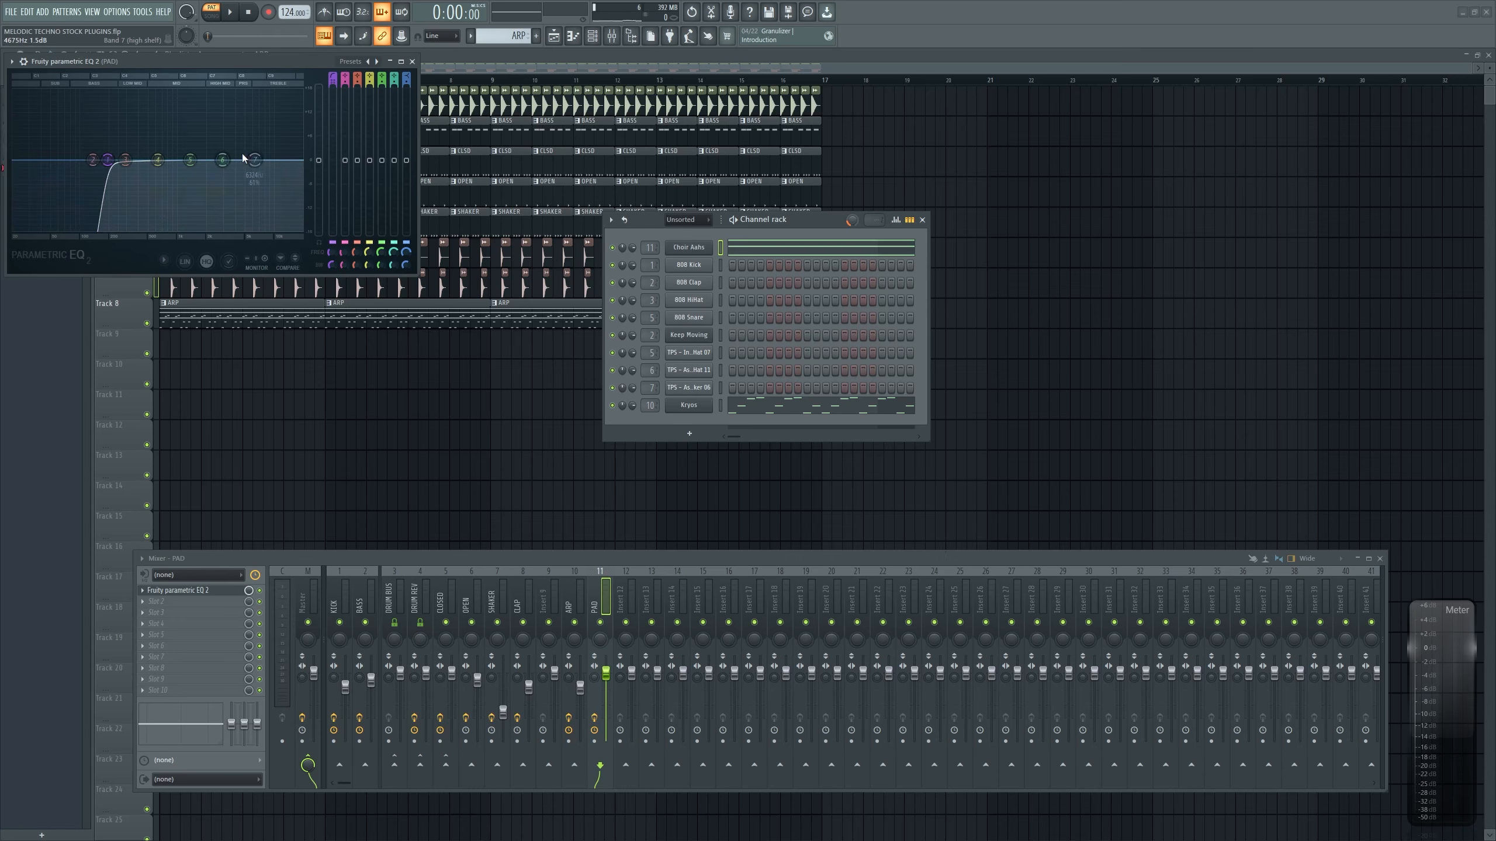
{"action": "left_click_drag", "start_coordinate": [255, 160], "coordinate": [132, 160]}
{"action": "key", "text": "space"}
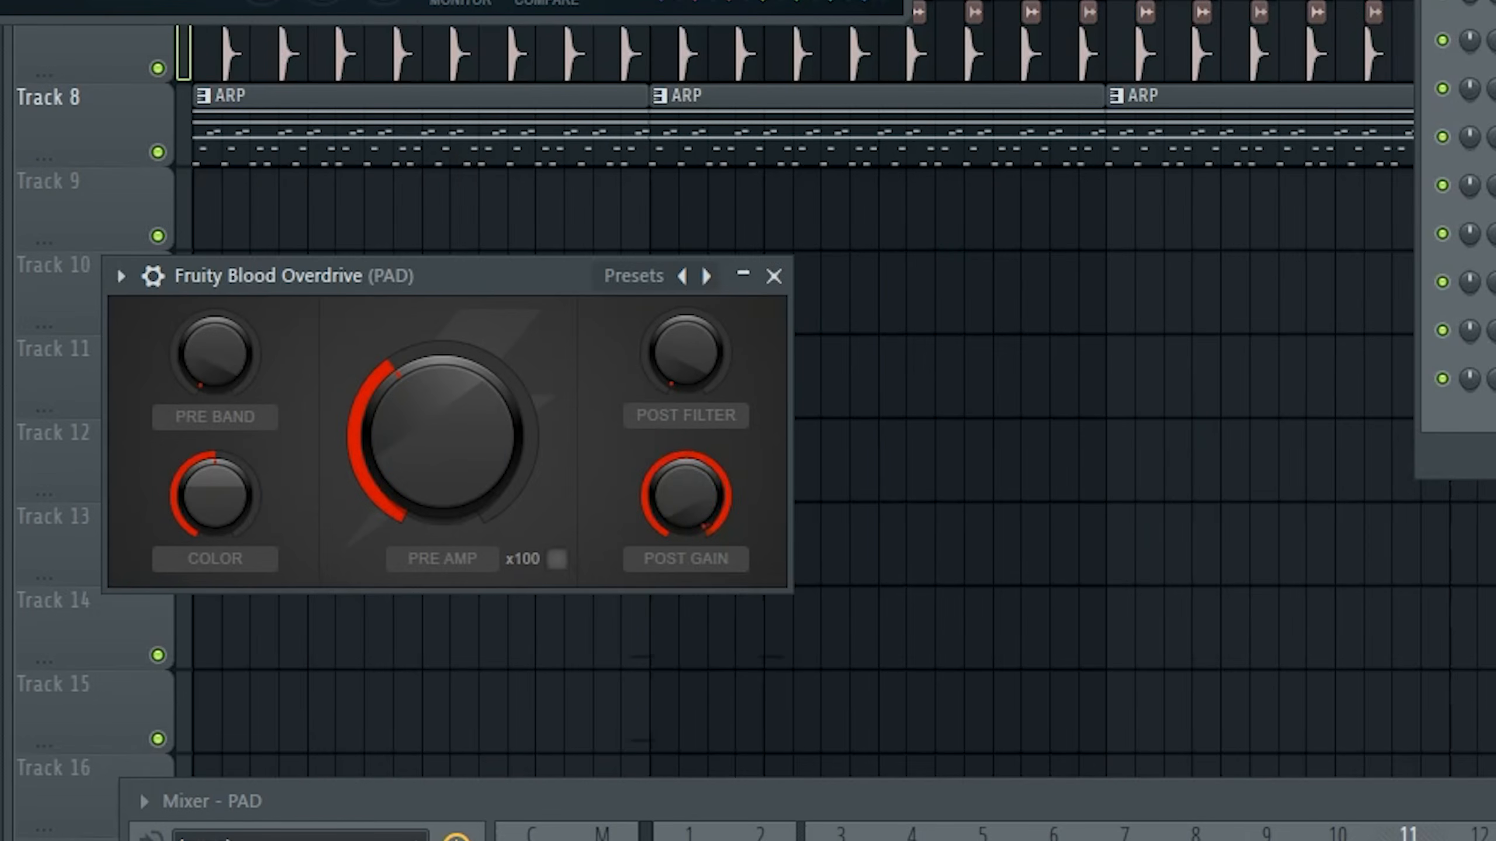
Reduce the Color, Pre Amp and Post Gain of the Fruity Blood Overdrive on the PAD track
{"action": "left_click_drag", "start_coordinate": [222, 504], "coordinate": [223, 521]}
{"action": "left_click_drag", "start_coordinate": [442, 439], "coordinate": [441, 425]}
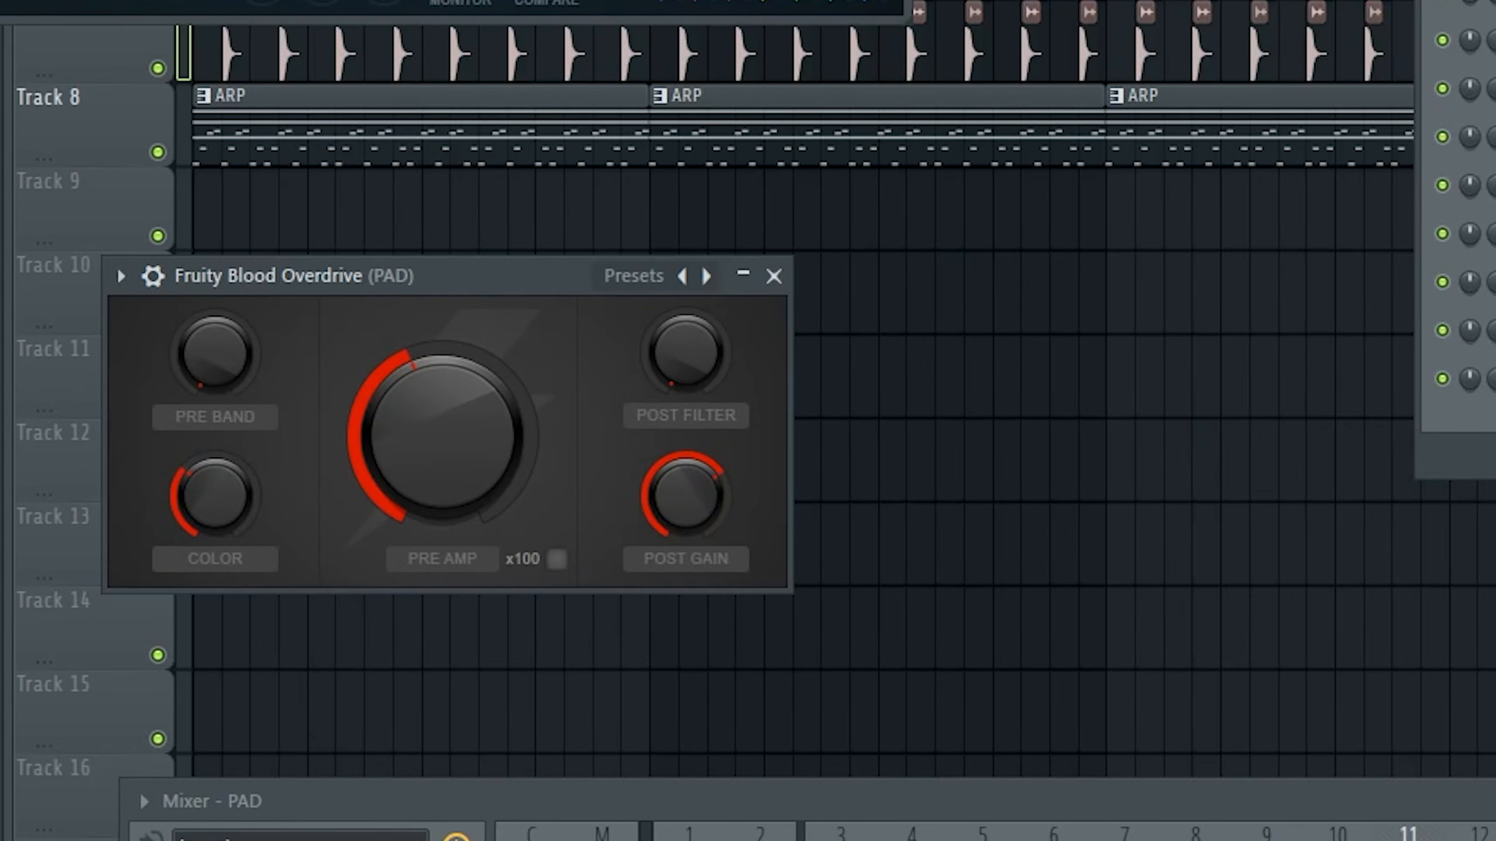
{"action": "left_click", "coordinate": [1338, 834]}
{"action": "left_click_drag", "start_coordinate": [439, 533], "coordinate": [439, 560]}
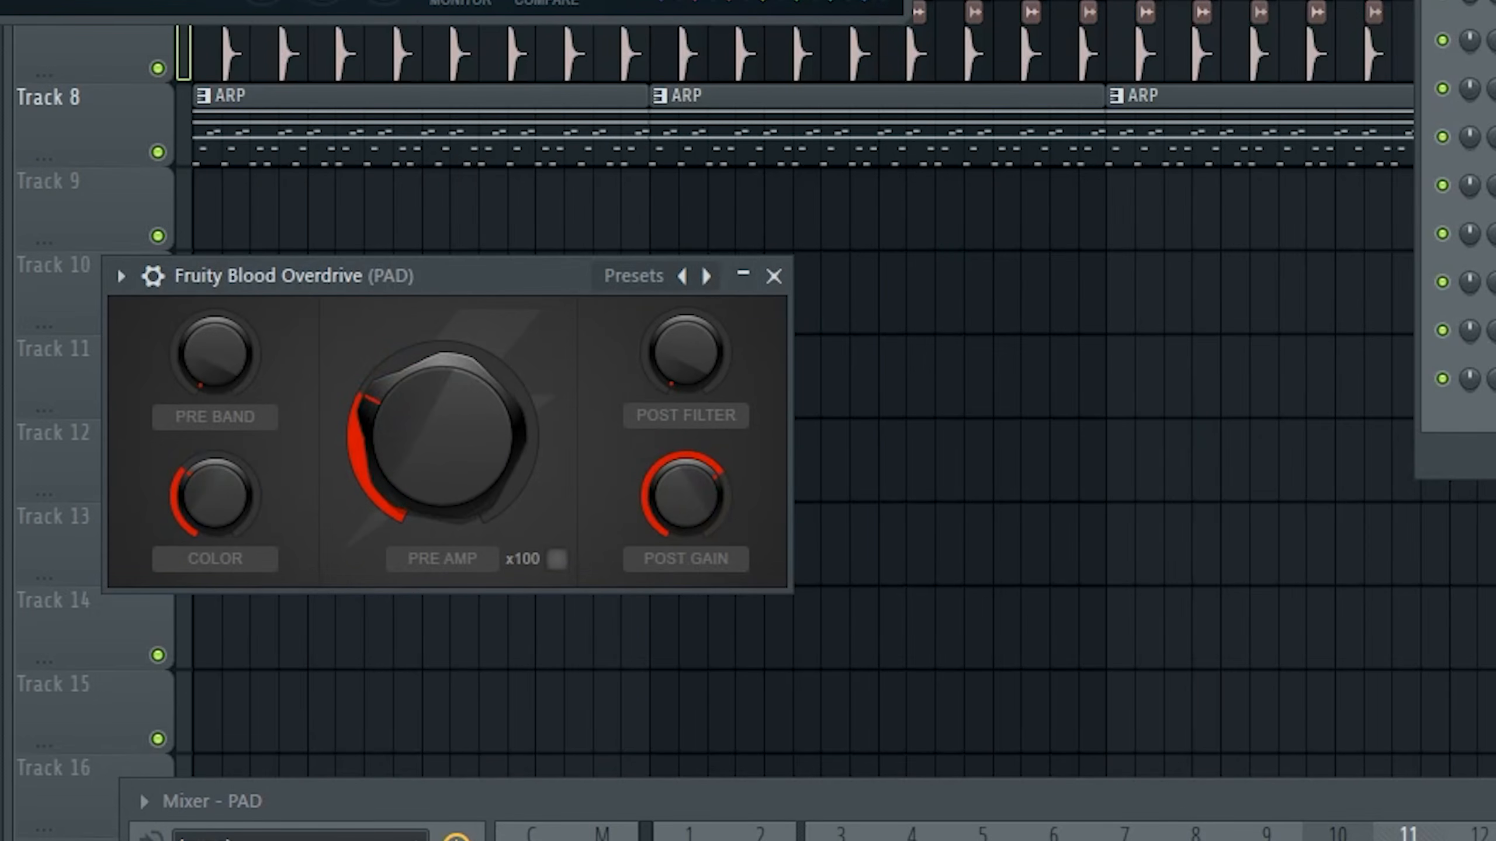
Add Fruity Reeverb 2 to the PAD track, raise its wet level and set the decay time to 10.5 sec during playback
{"action": "left_click_drag", "start_coordinate": [128, 294], "coordinate": [132, 294]}
{"action": "left_click_drag", "start_coordinate": [240, 294], "coordinate": [405, 294]}
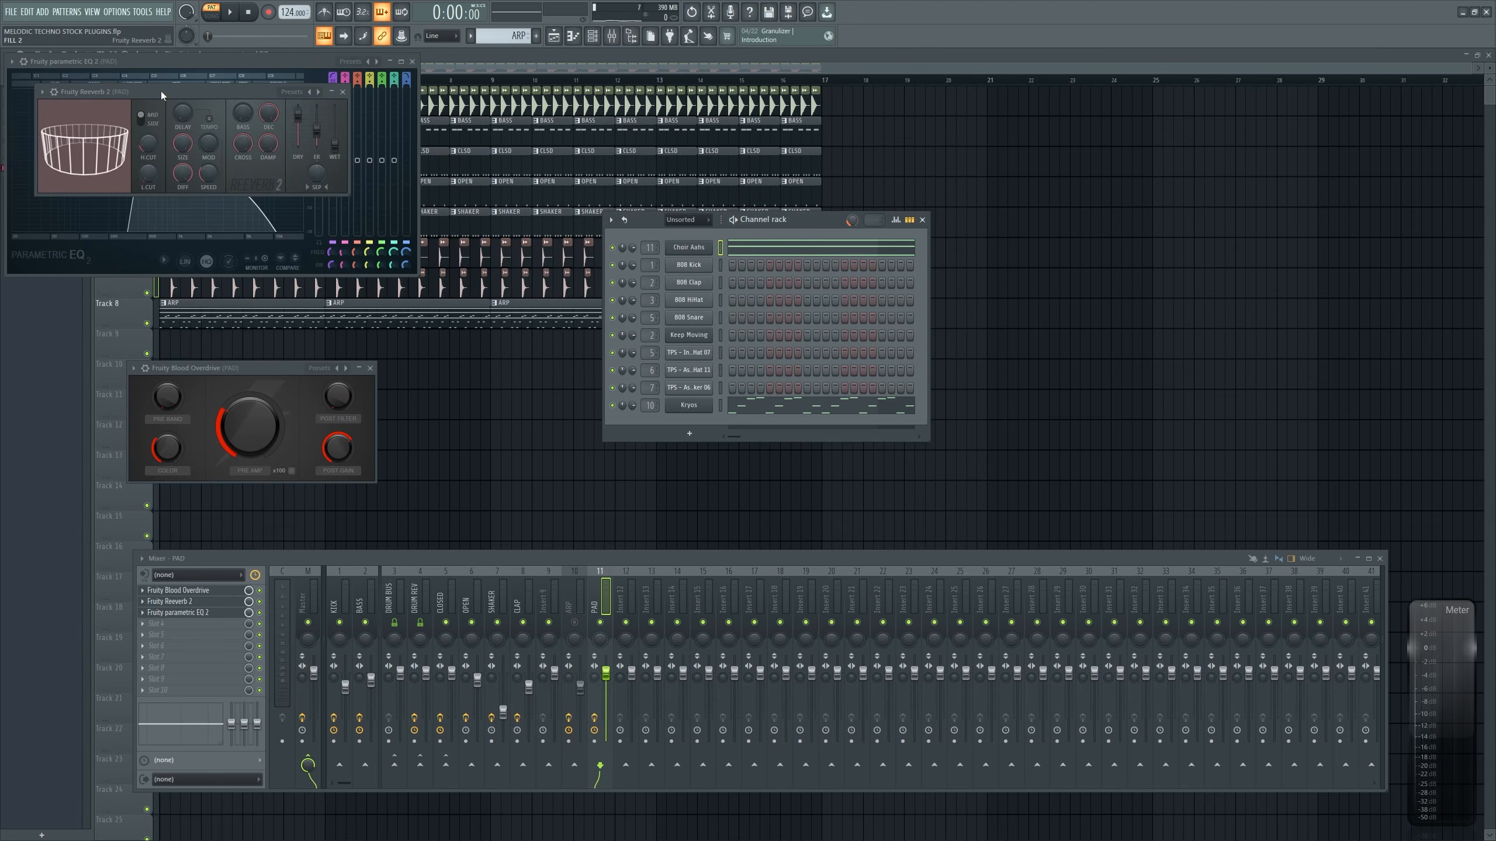
{"action": "left_click_drag", "start_coordinate": [161, 91], "coordinate": [216, 284]}
{"action": "left_click_drag", "start_coordinate": [396, 341], "coordinate": [419, 323]}
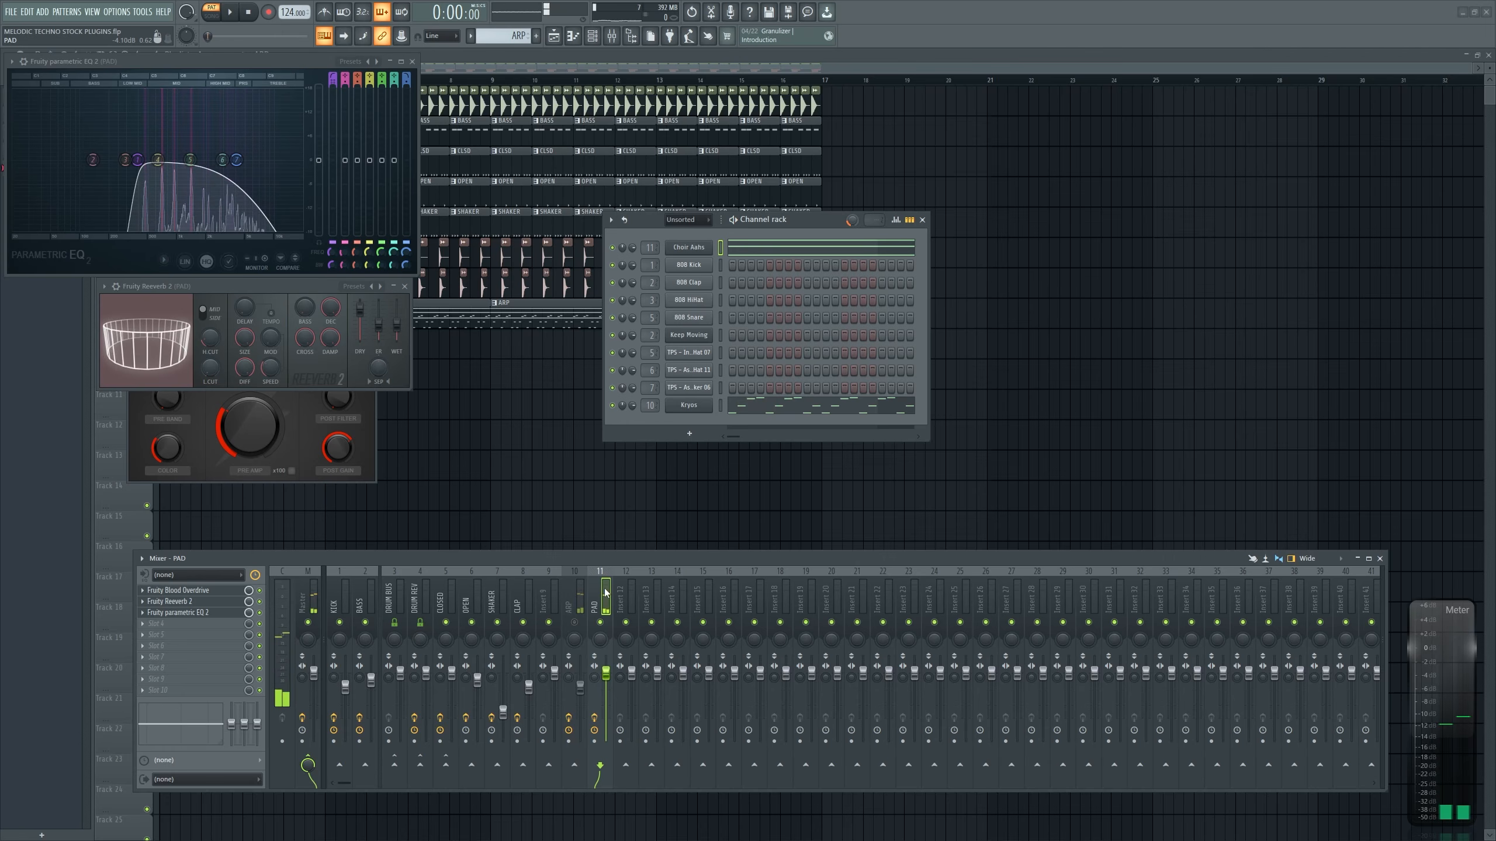
{"action": "key", "text": "space"}
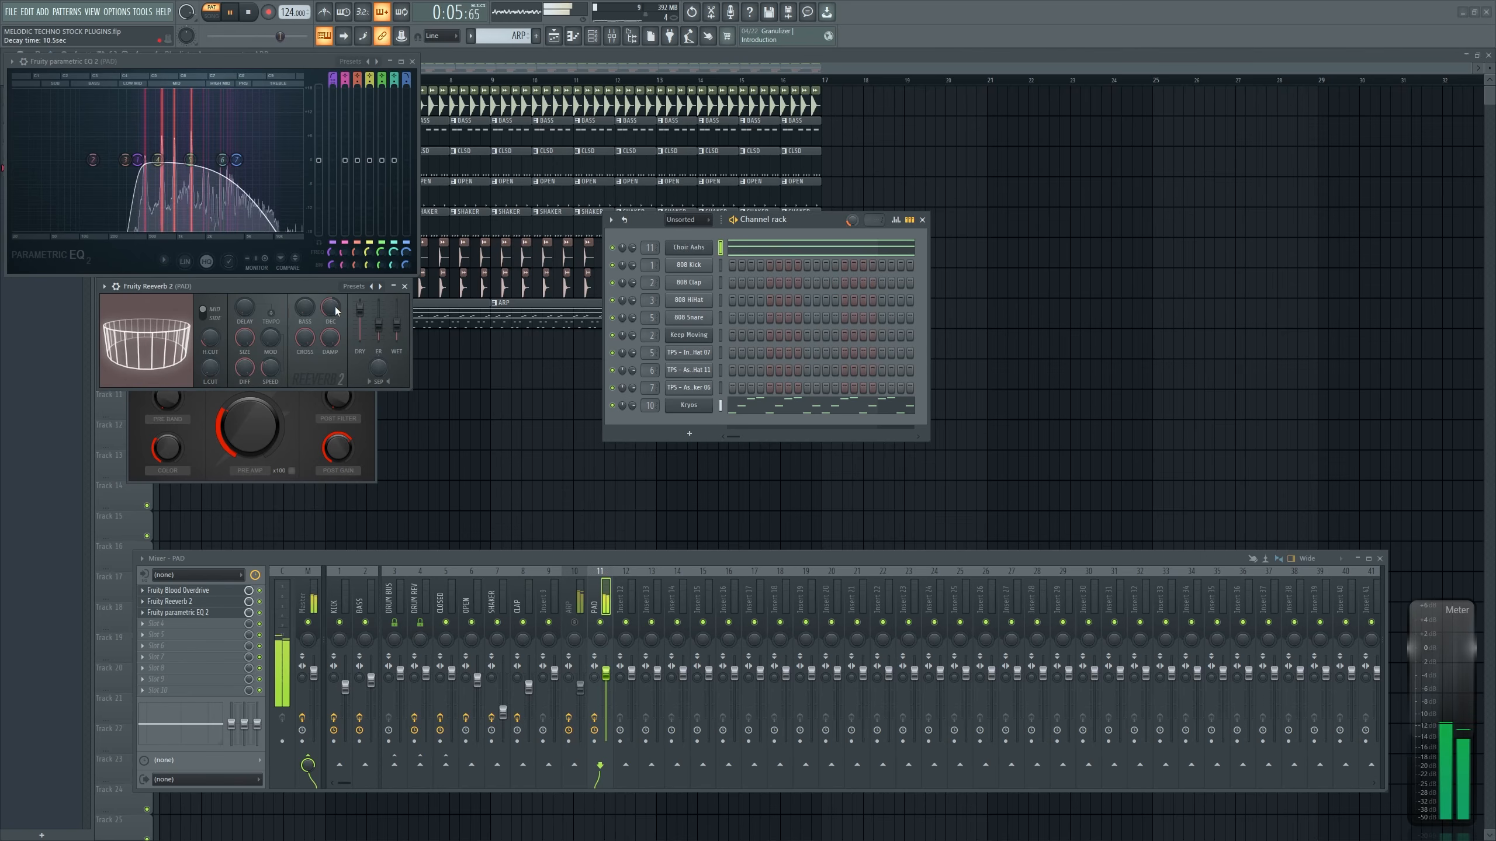
Stop playback, close the reverb and EQ windows, and lower the PAD track's volume while checking it soloed and in the full mix
{"action": "key", "text": "space"}
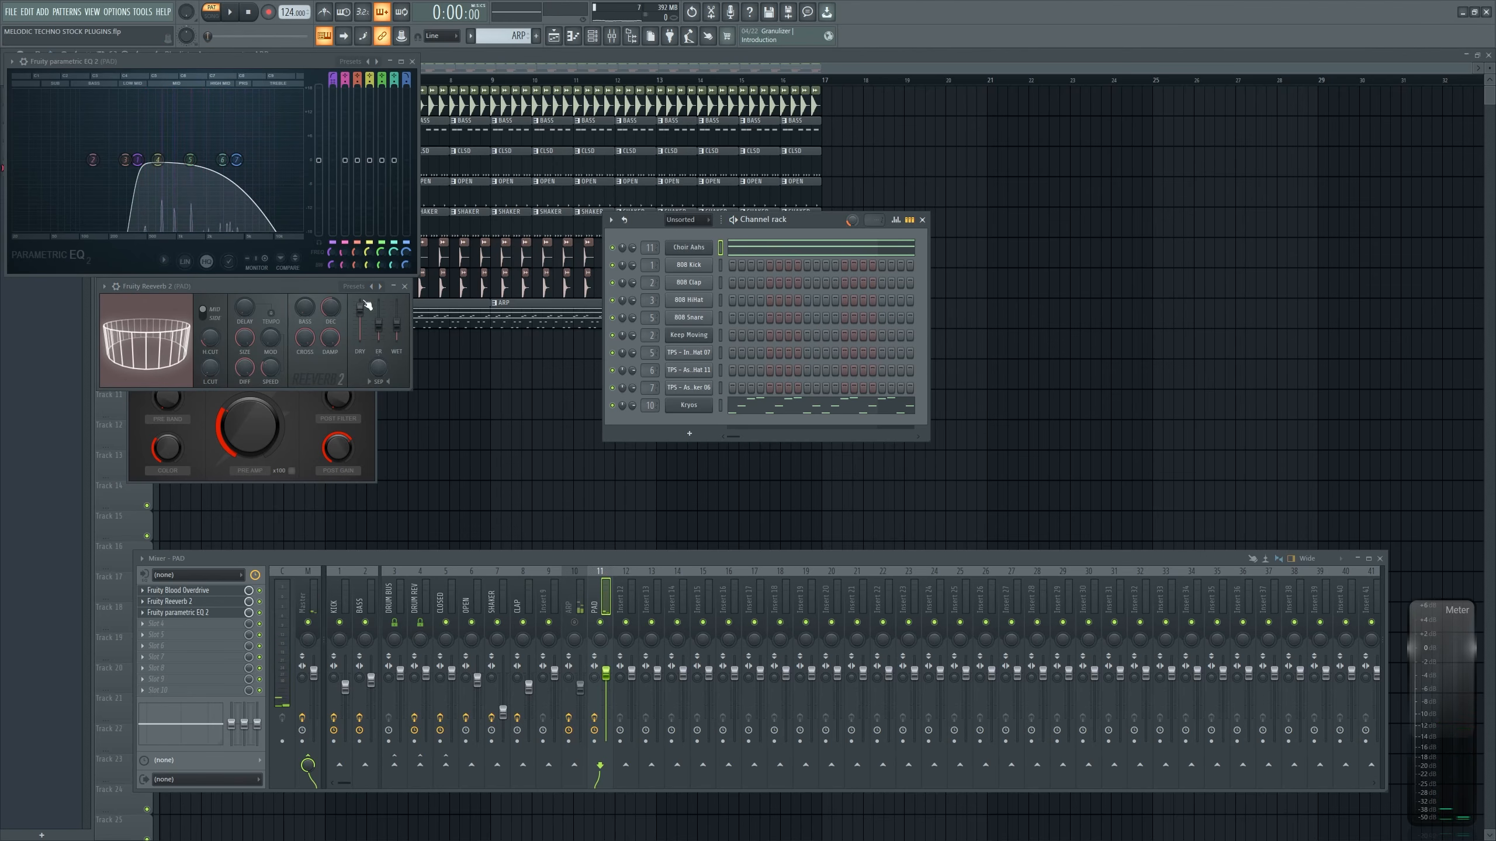
{"action": "left_click", "coordinate": [405, 287]}
{"action": "left_click", "coordinate": [412, 61]}
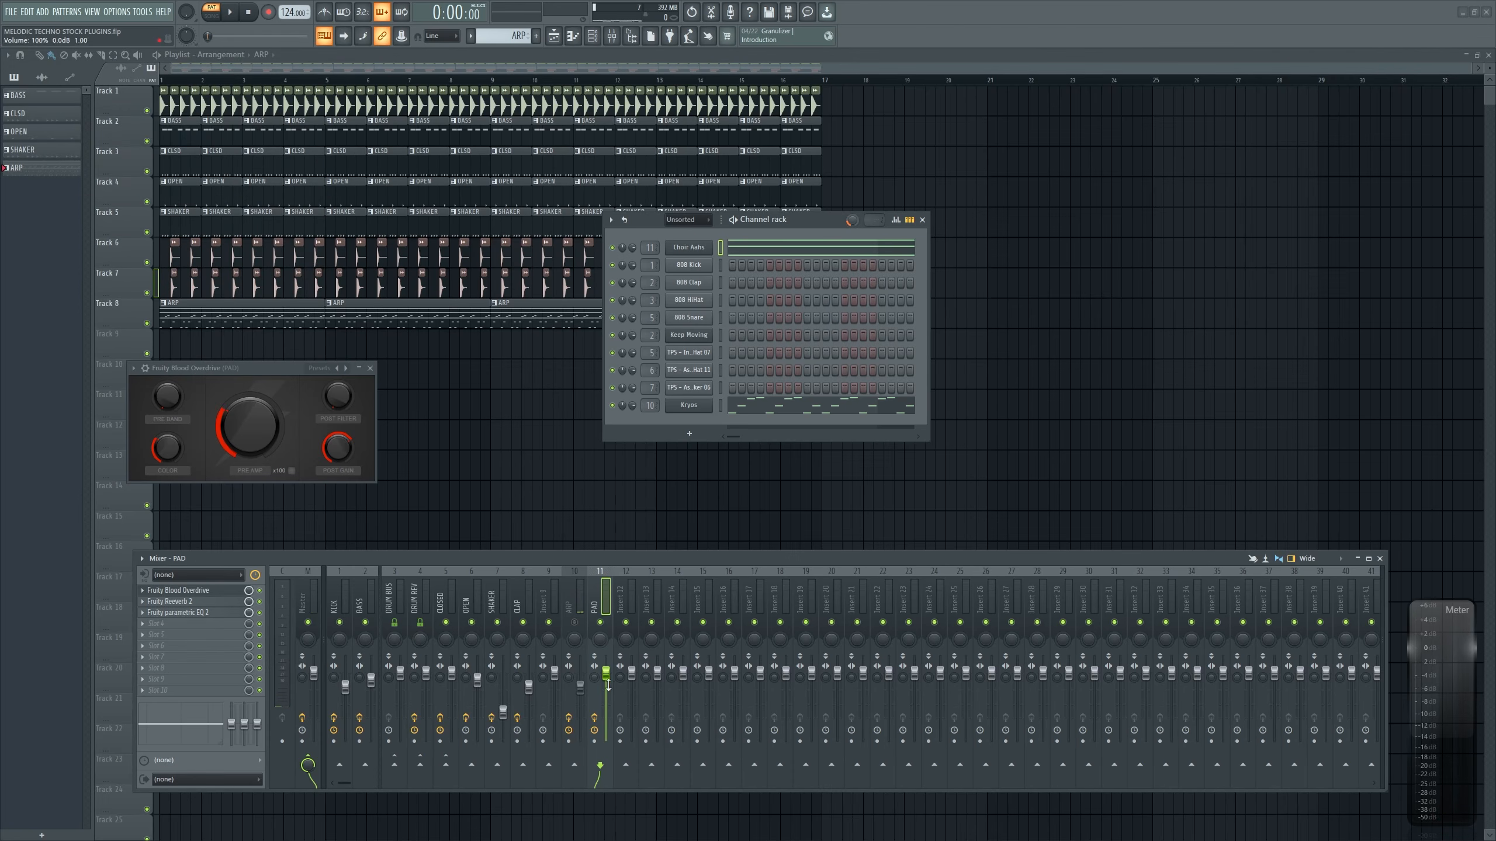
{"action": "key", "text": "alt+s"}
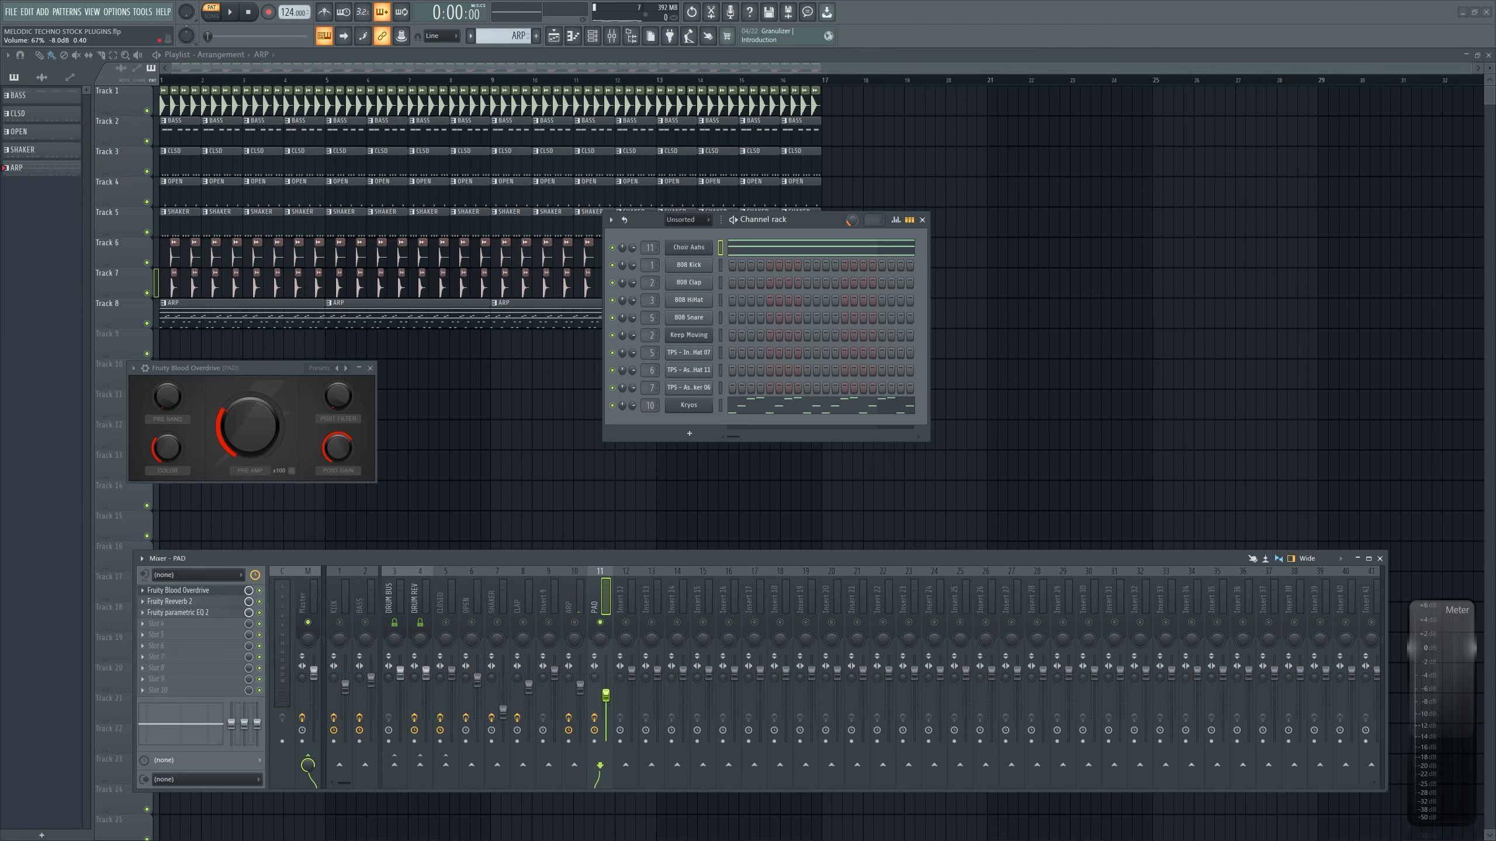
{"action": "key", "text": "space"}
{"action": "key", "text": "alt+s"}
{"action": "right_click", "coordinate": [680, 483]}
{"action": "key", "text": "l"}
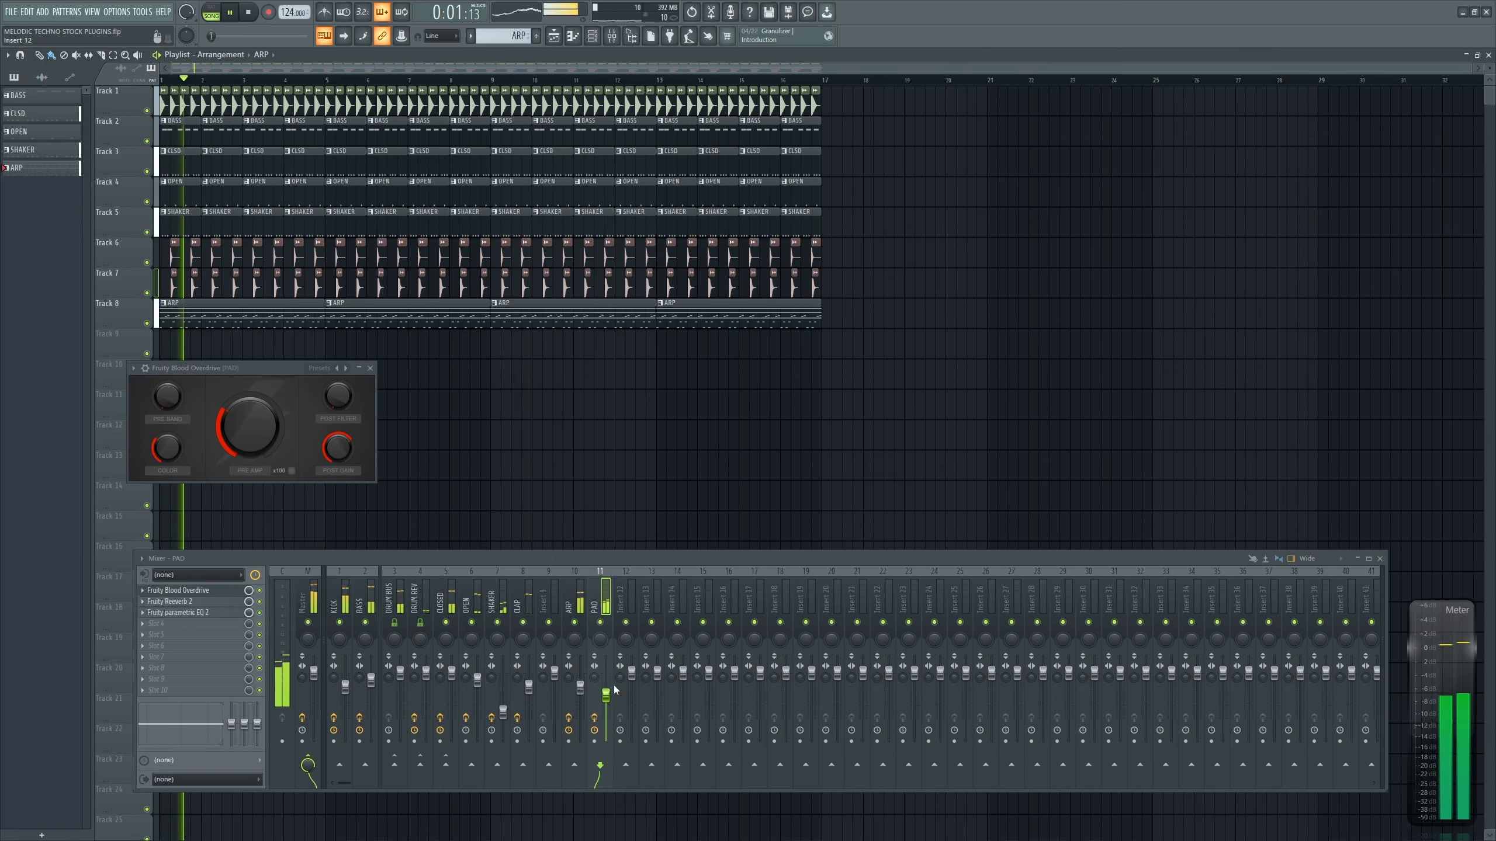
{"action": "left_click_drag", "start_coordinate": [608, 696], "coordinate": [611, 704]}
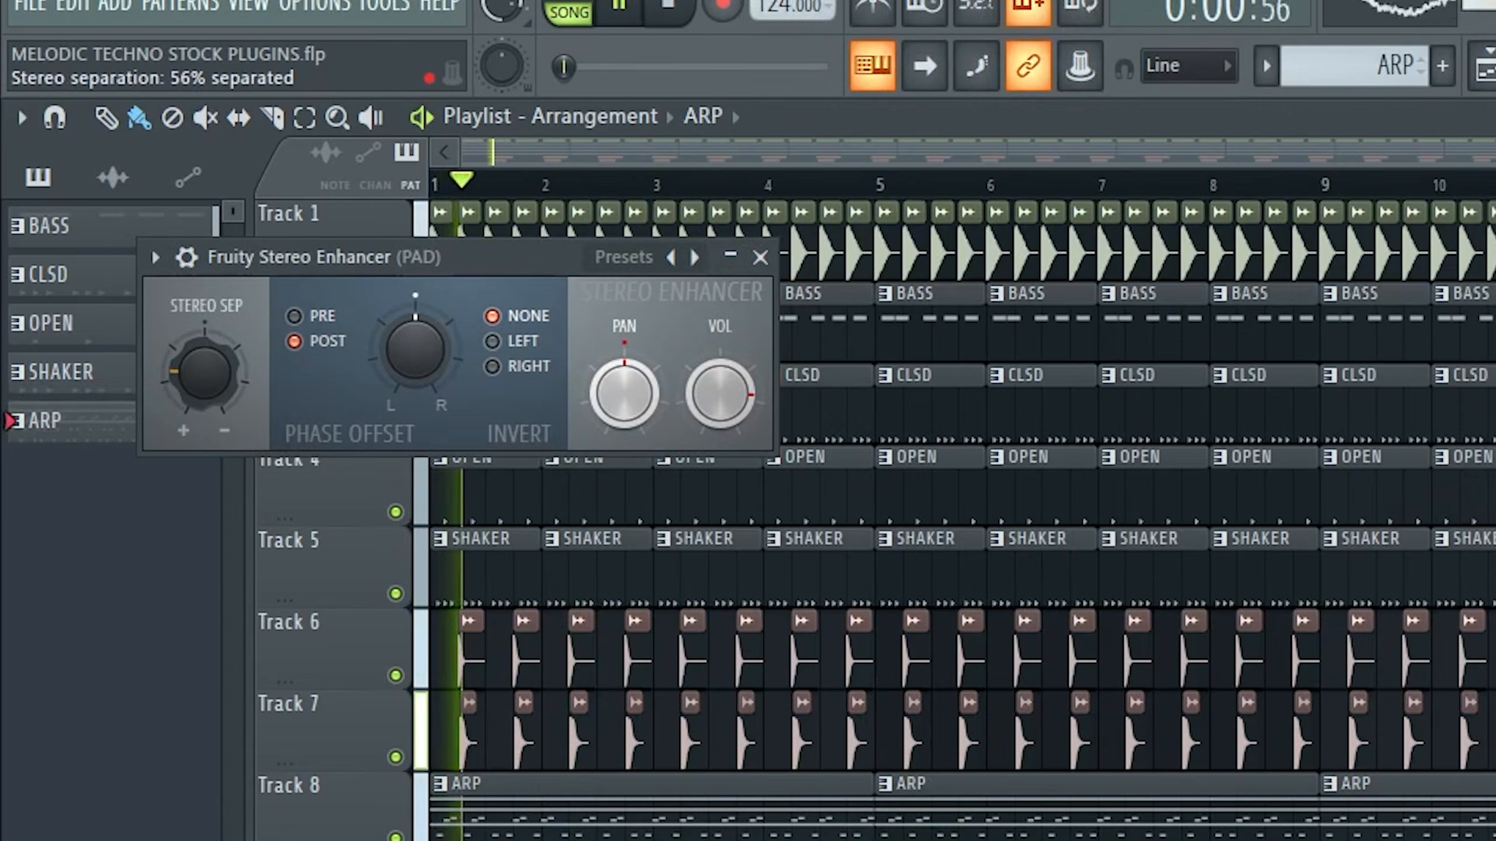
Set the PAD track's Fruity Stereo Enhancer to 47% separated, then audition the pad with Fruity Love Philter alongside the ARP track
{"action": "left_click_drag", "start_coordinate": [204, 371], "coordinate": [203, 380]}
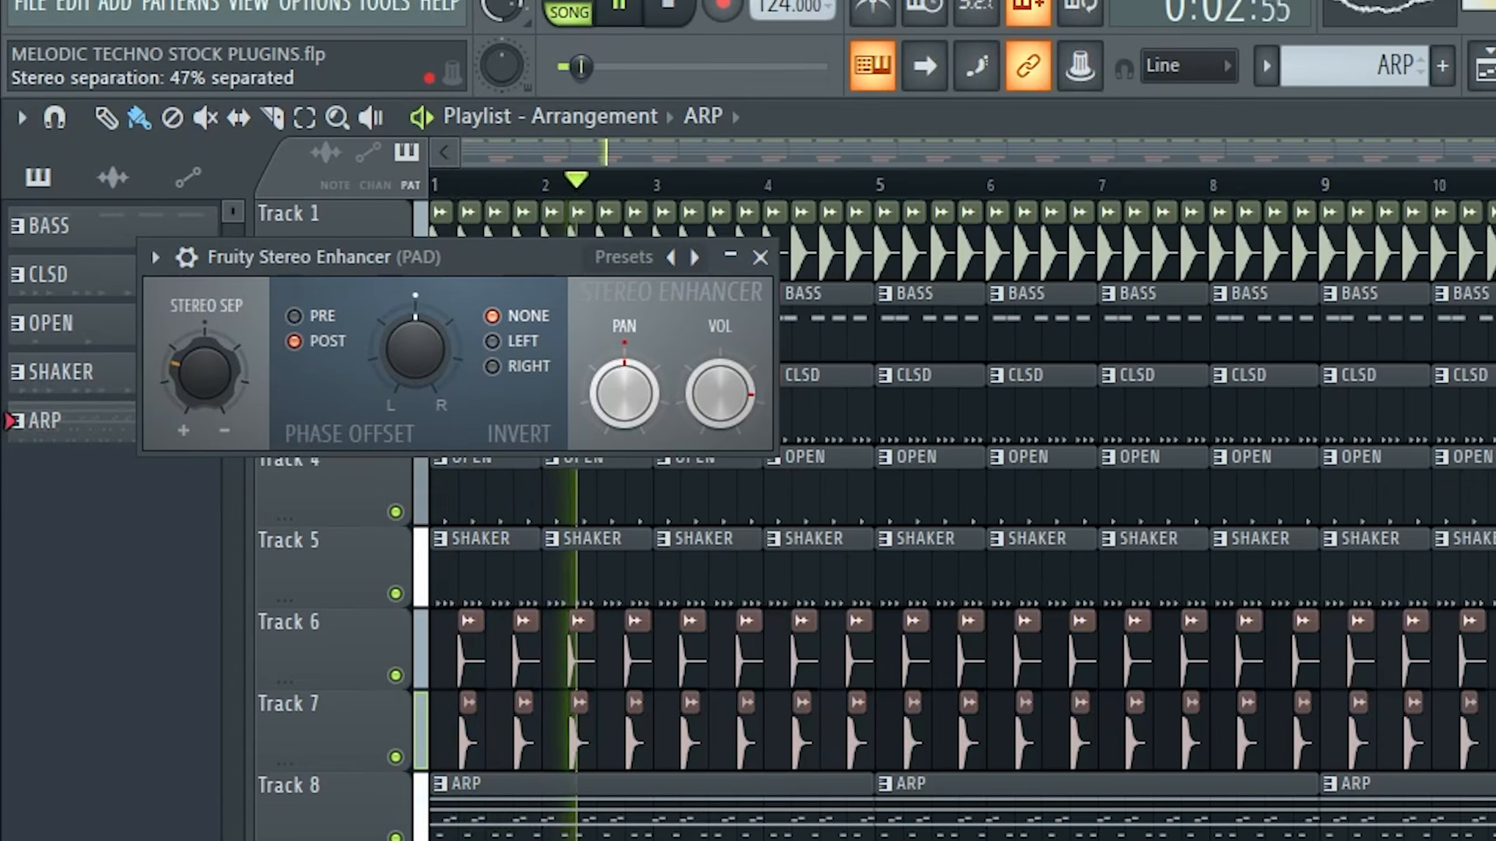
{"action": "left_click", "coordinate": [759, 260]}
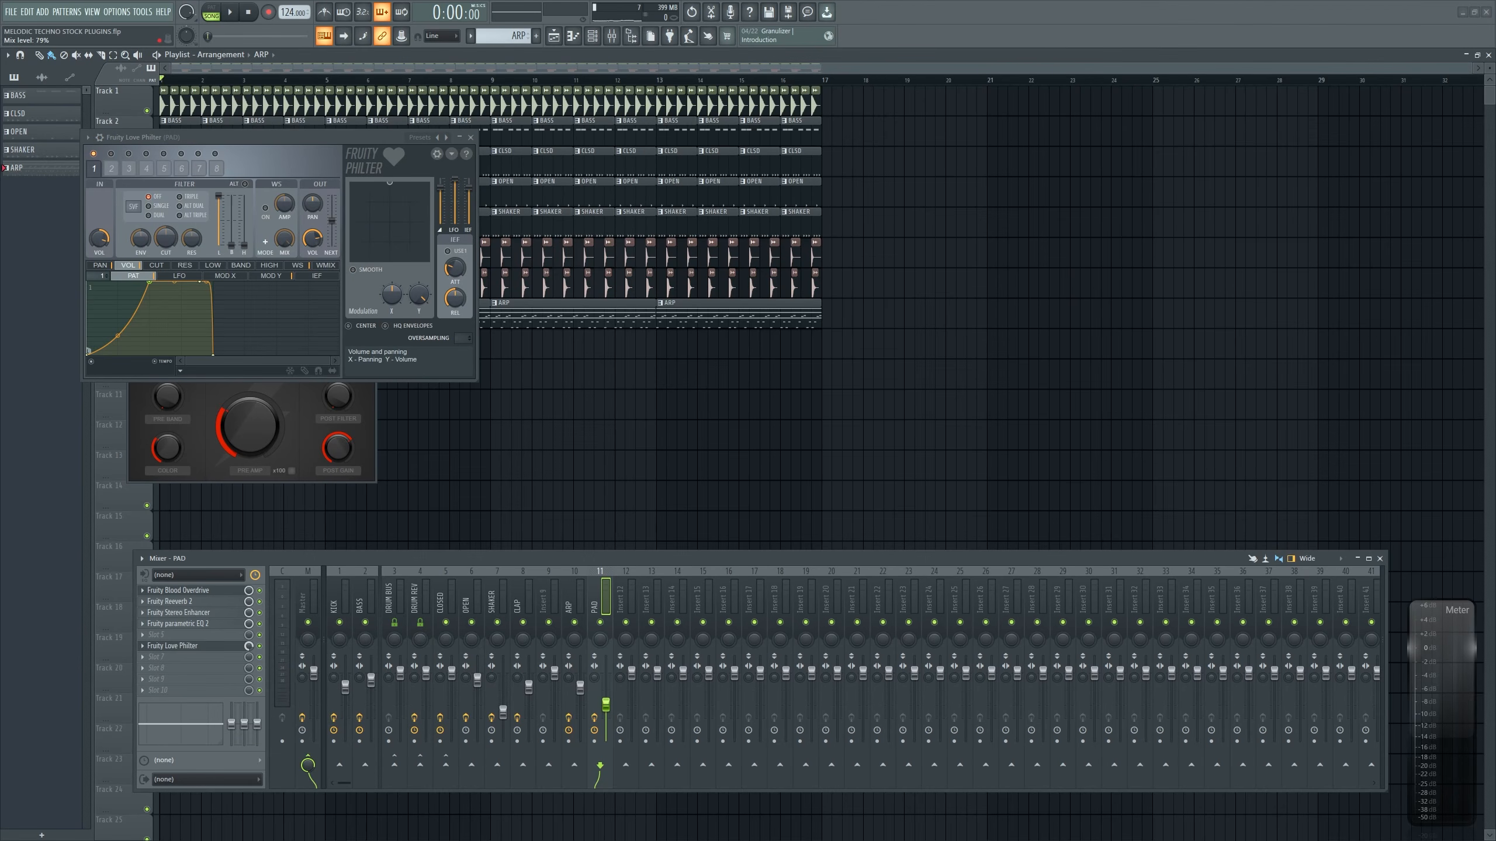
{"action": "key", "text": "space"}
{"action": "left_click", "coordinate": [571, 603]}
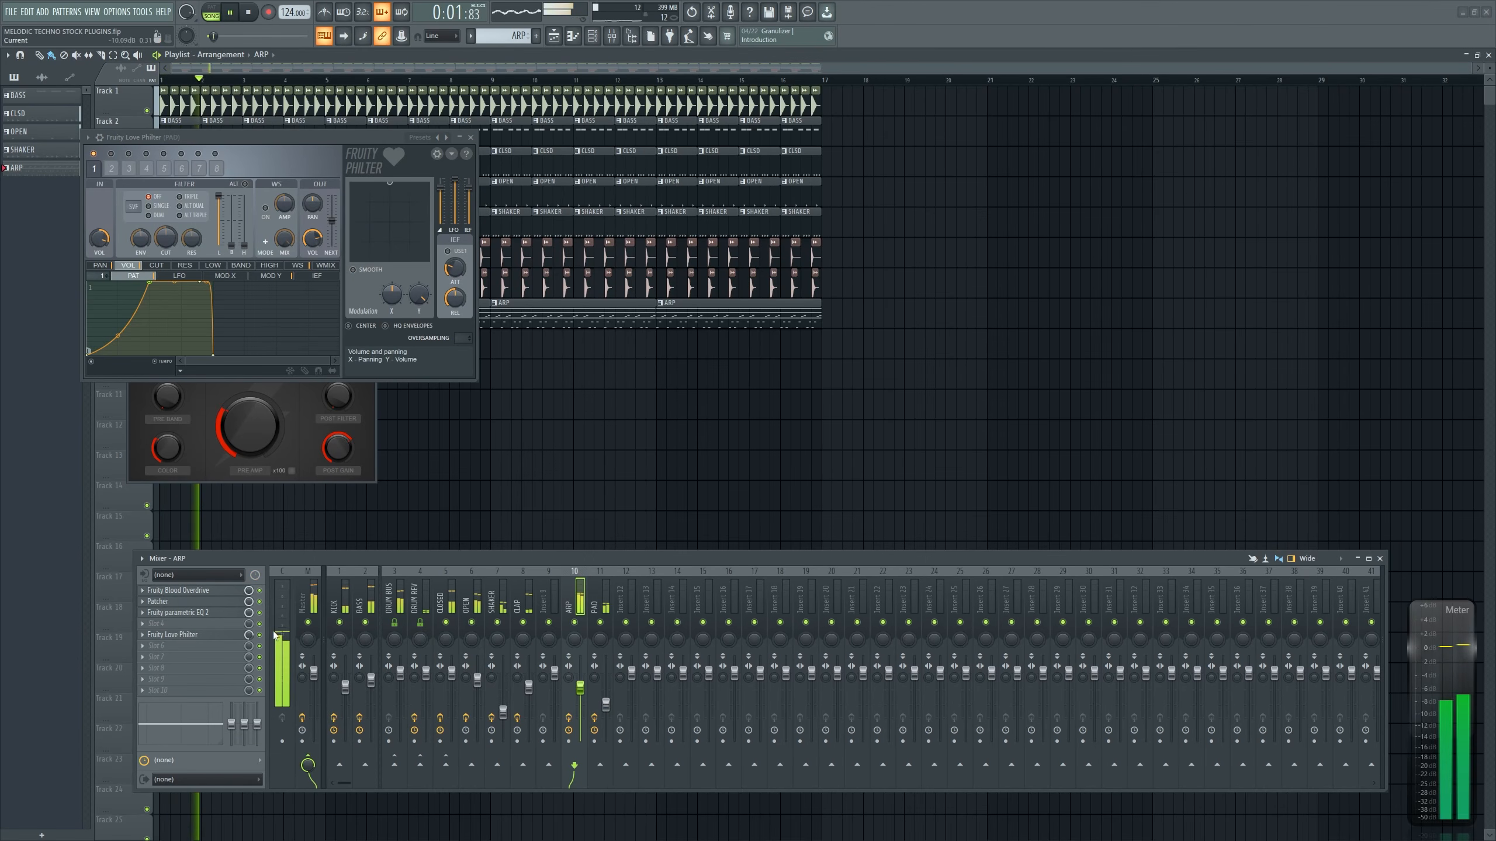
{"action": "left_click", "coordinate": [597, 606]}
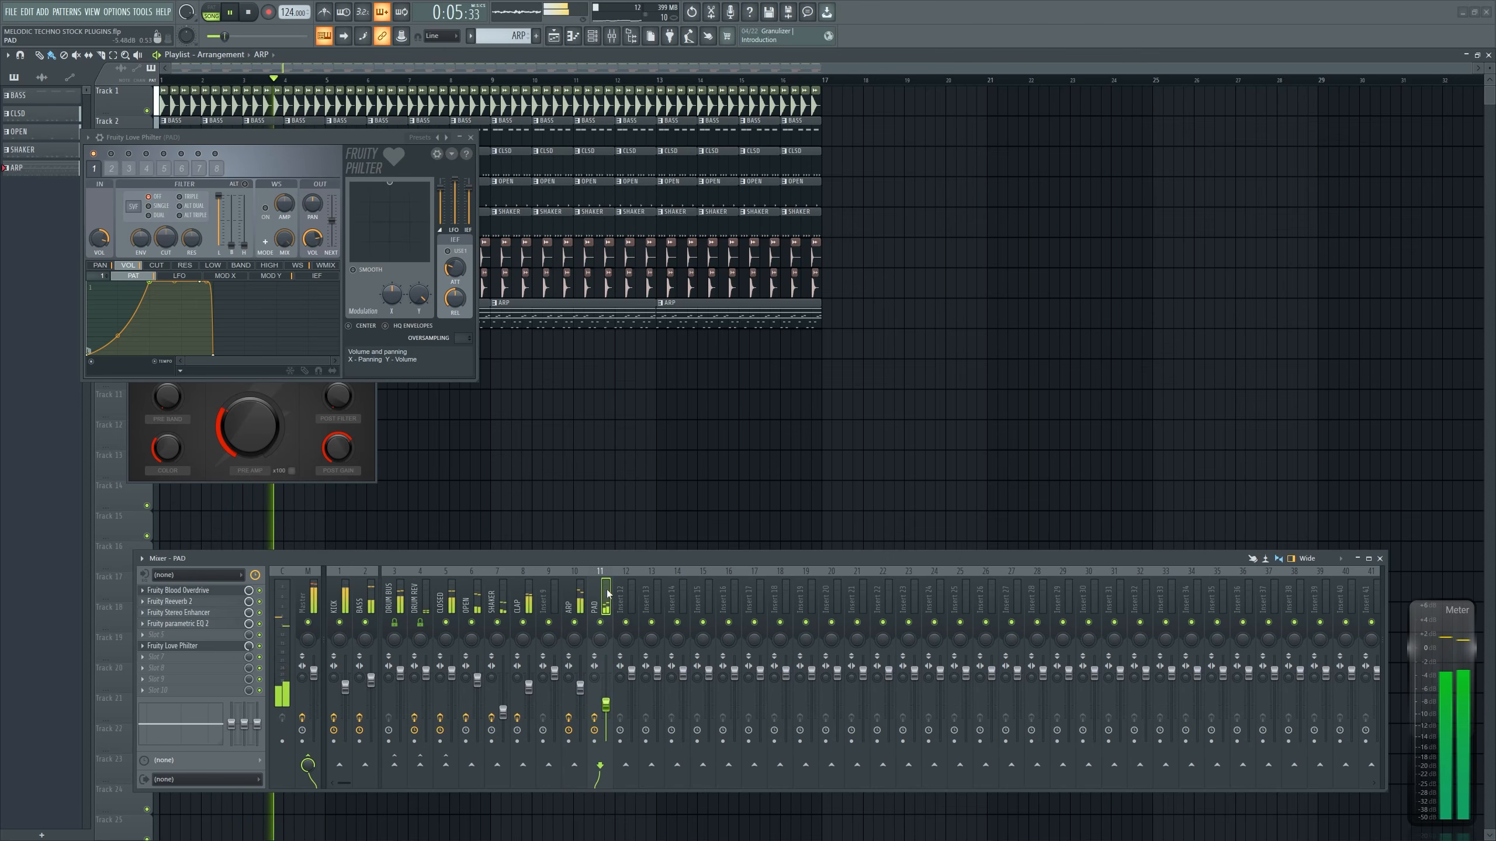
{"action": "key", "text": "space"}
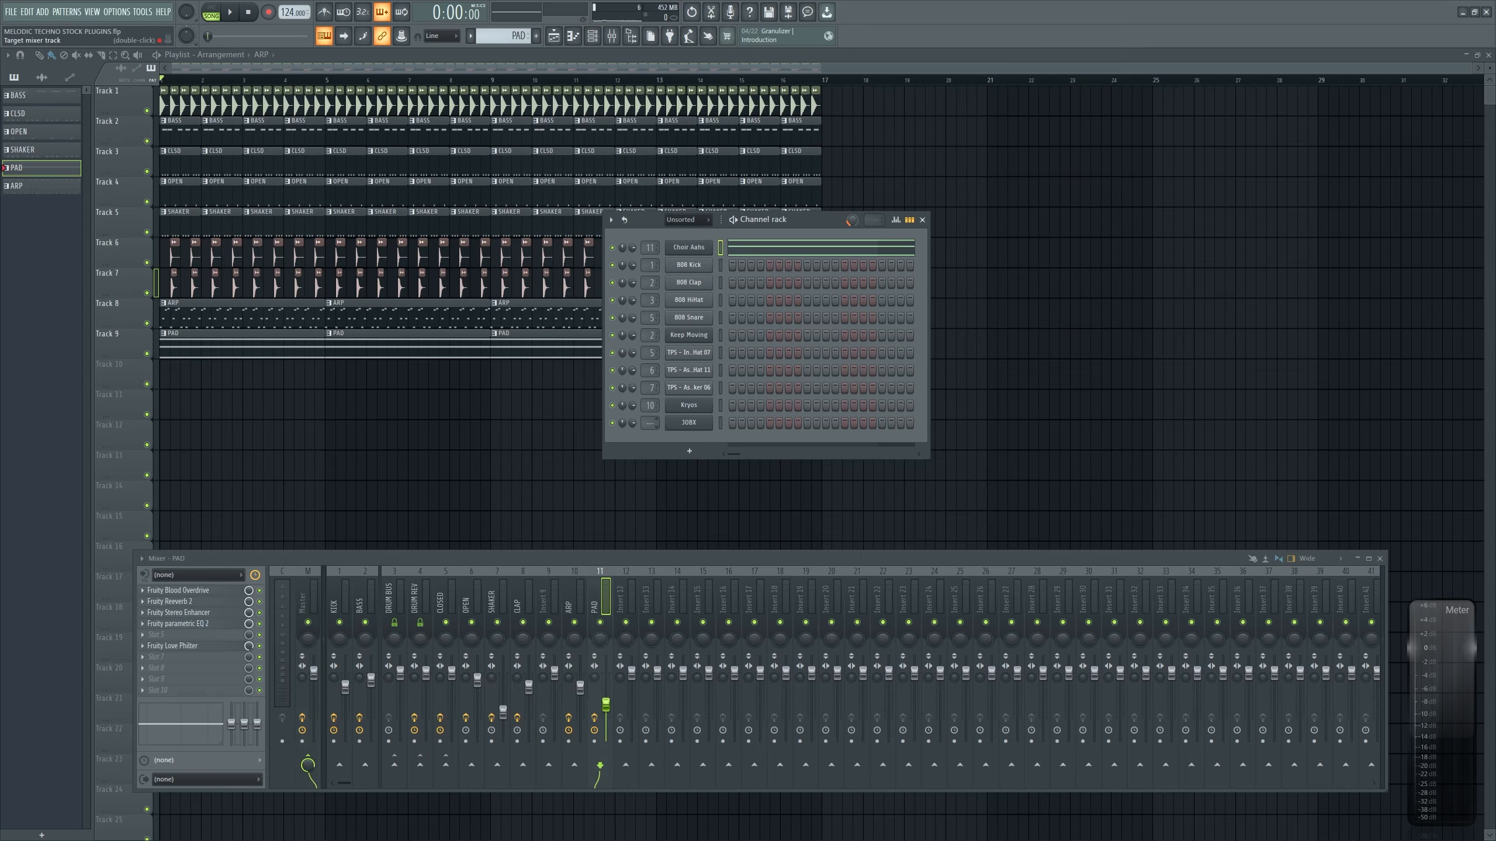
Route the JOBX channel to mixer track 12, named LD, and open its FLEX instrument
{"action": "left_click_drag", "start_coordinate": [650, 423], "coordinate": [650, 393]}
{"action": "left_click_drag", "start_coordinate": [650, 393], "coordinate": [649, 390]}
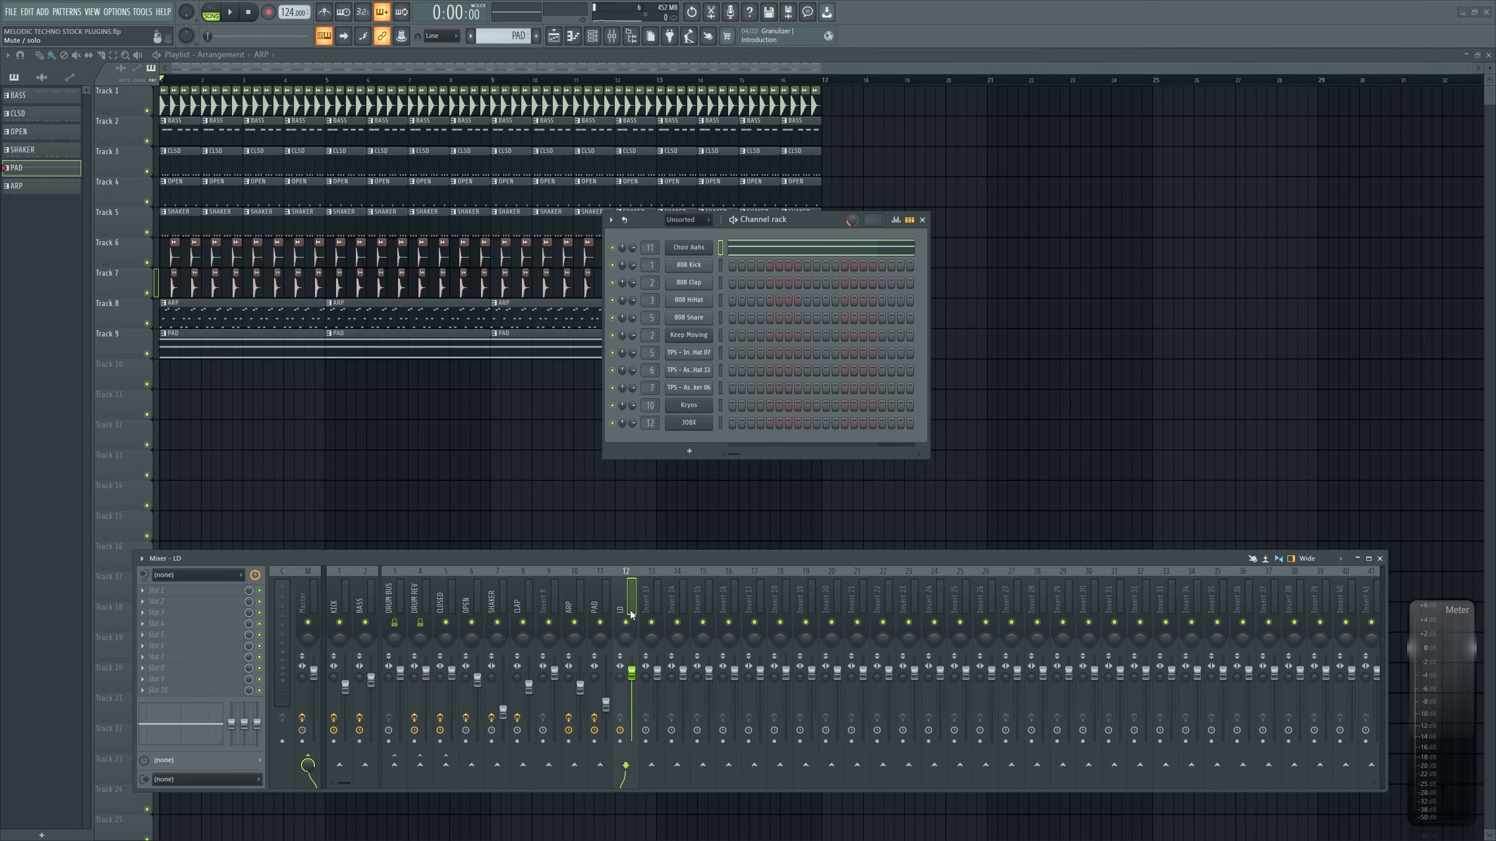
{"action": "left_click", "coordinate": [705, 424]}
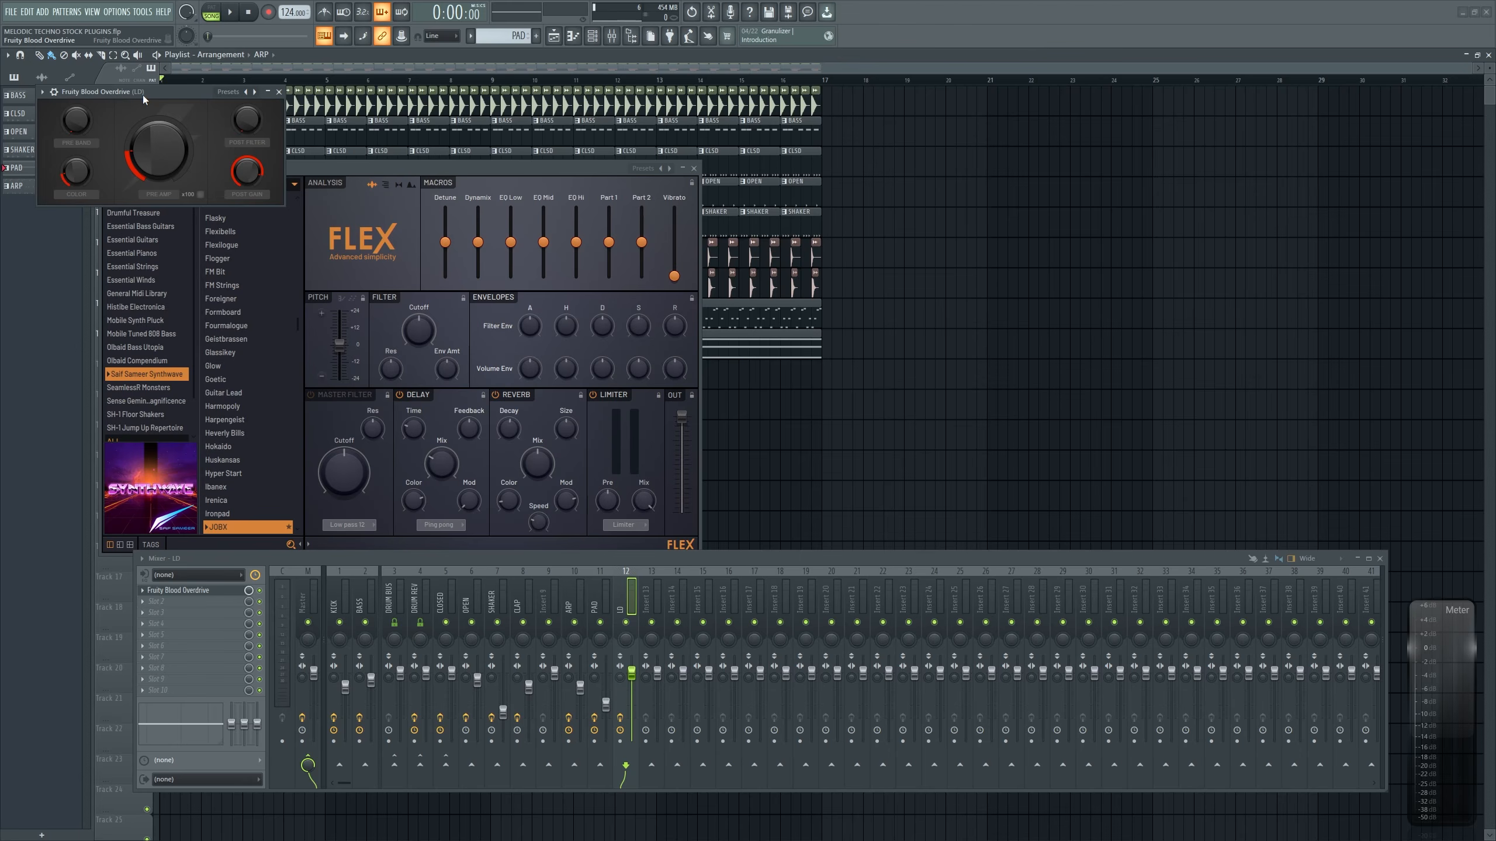
Add Fruity Blood Overdrive and the Patcher_4 delay and reverb setup to the LD track, and preview the lead sound in the mix
{"action": "left_click_drag", "start_coordinate": [143, 94], "coordinate": [178, 147]}
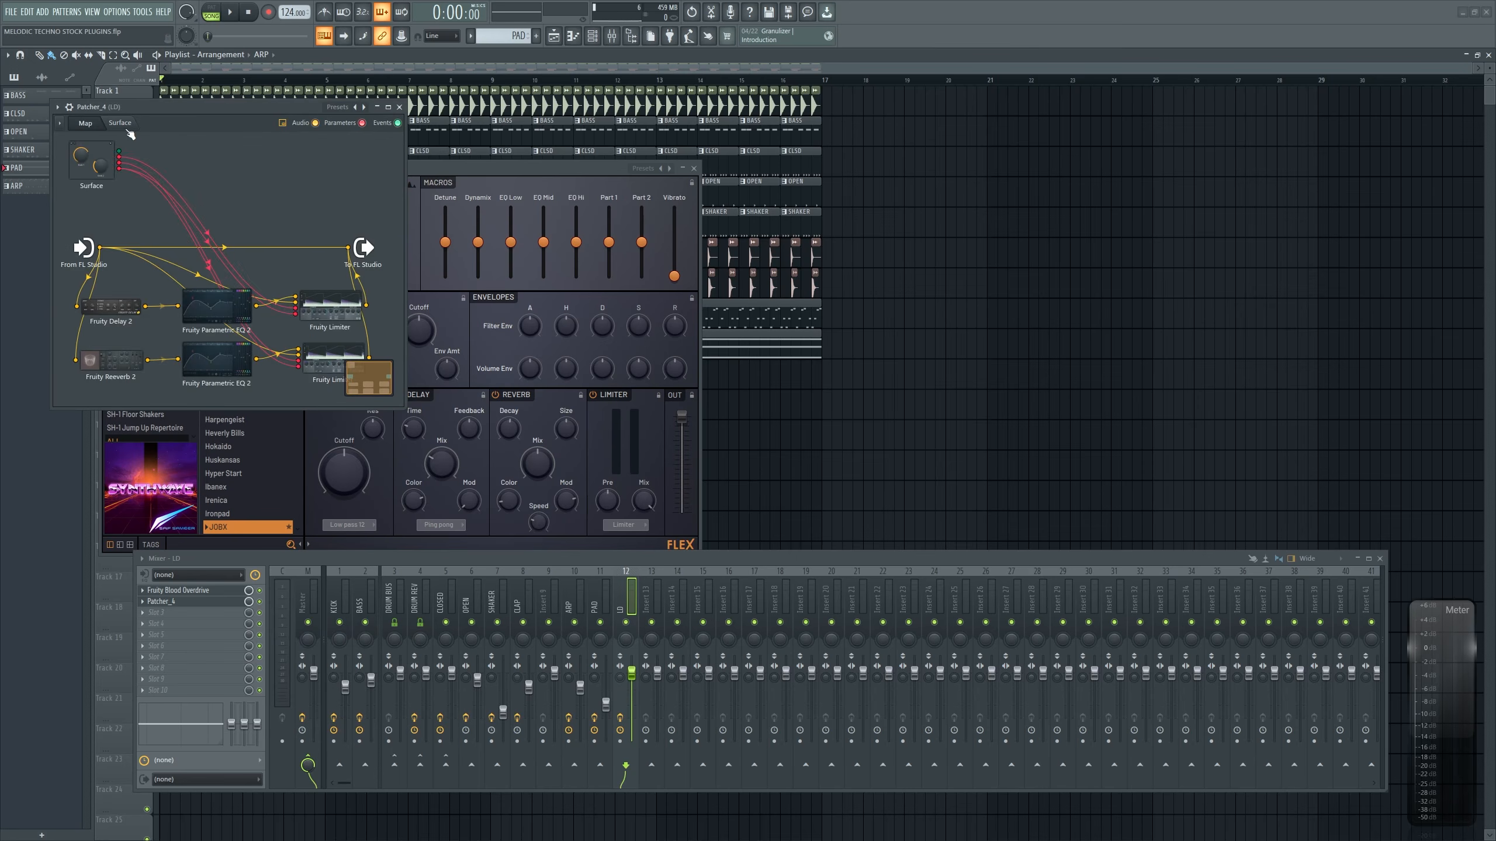
{"action": "left_click", "coordinate": [123, 124]}
{"action": "left_click_drag", "start_coordinate": [140, 108], "coordinate": [183, 146]}
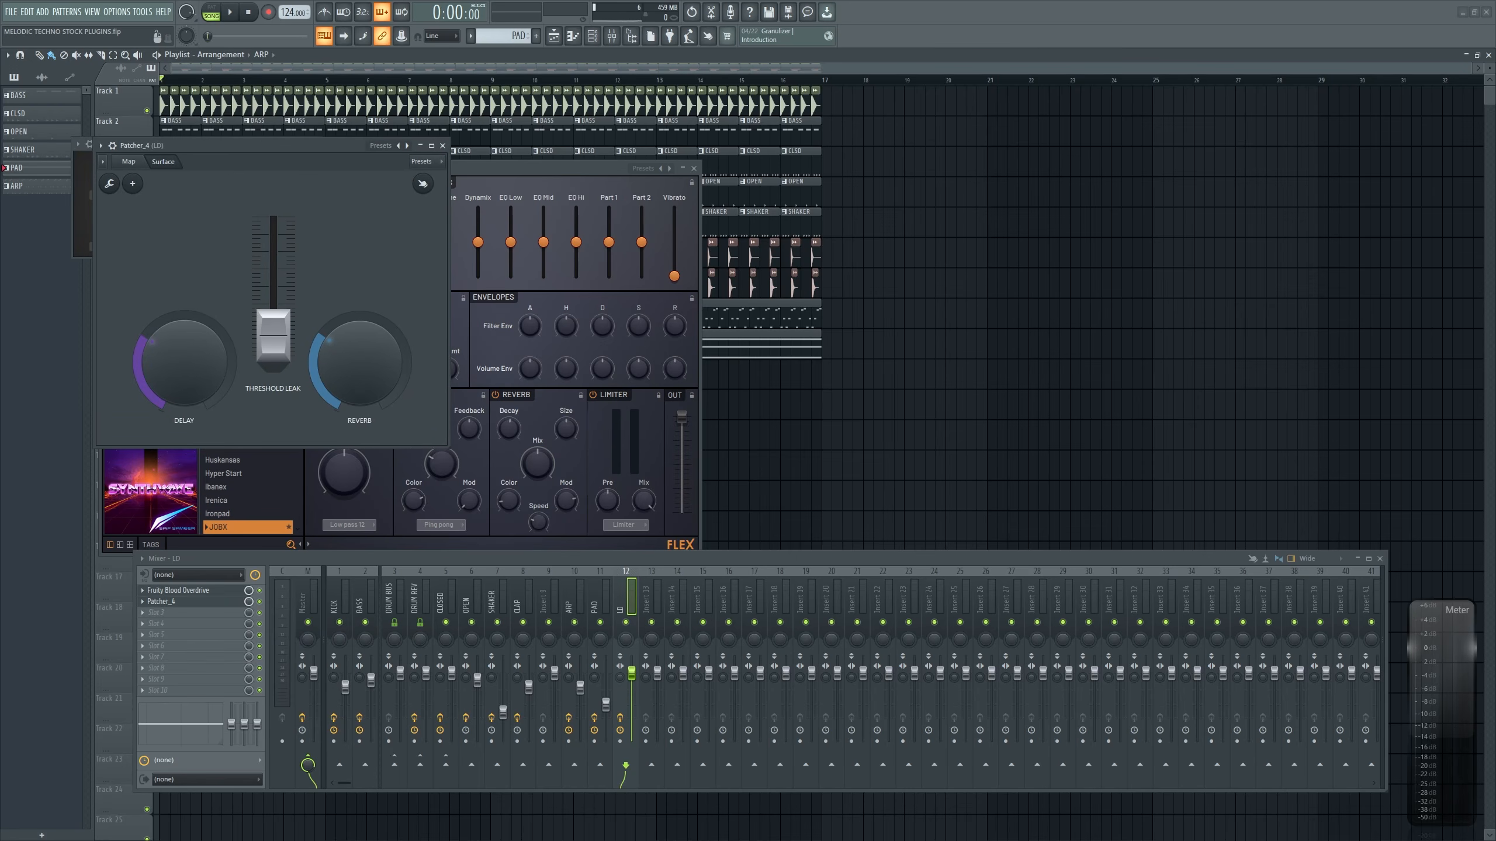
{"action": "key", "text": "space"}
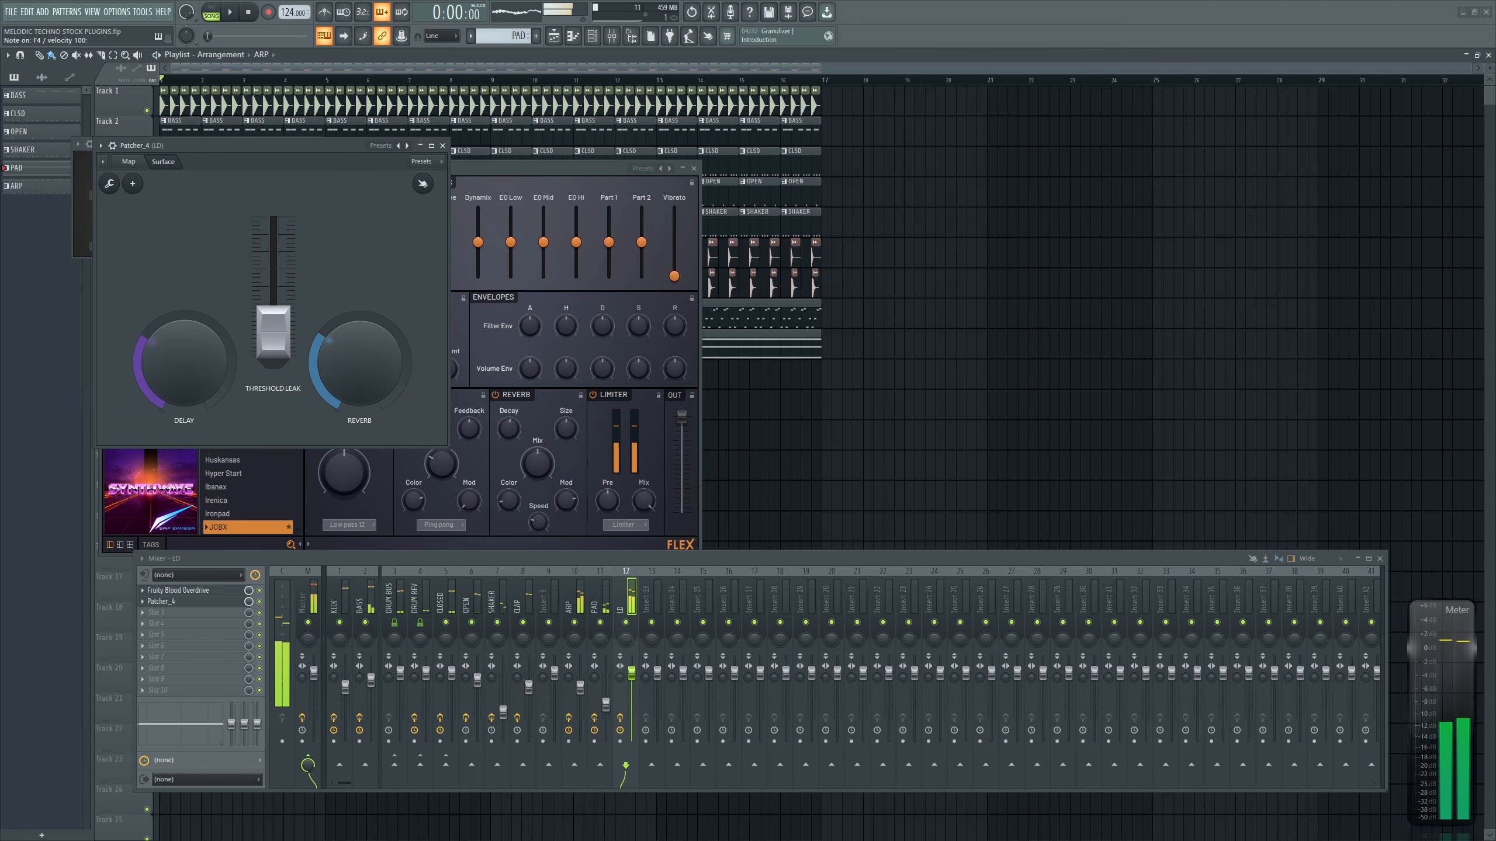
{"action": "key", "text": "space"}
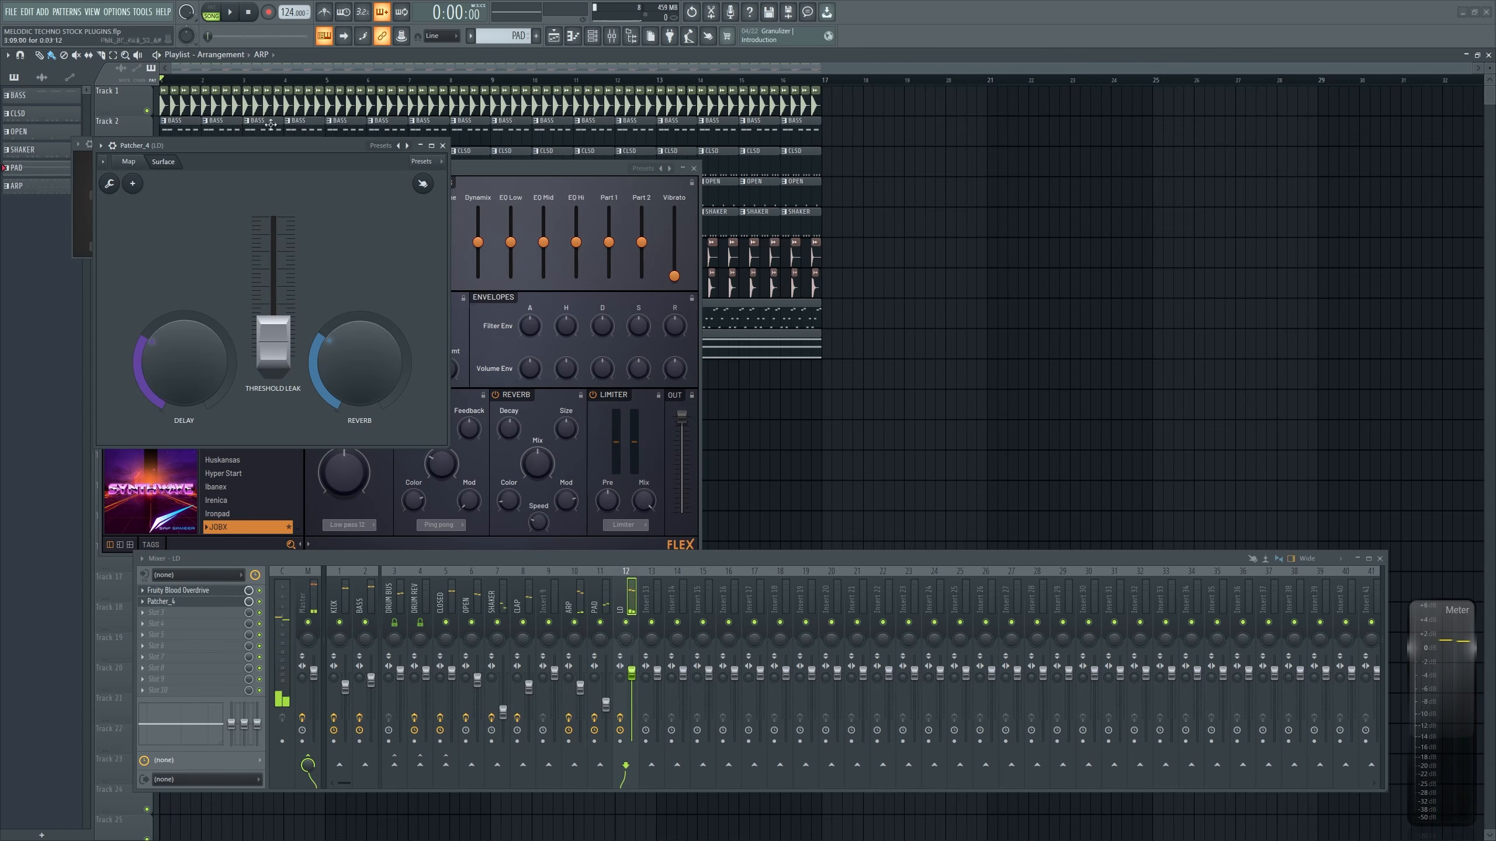
{"action": "key", "text": "space"}
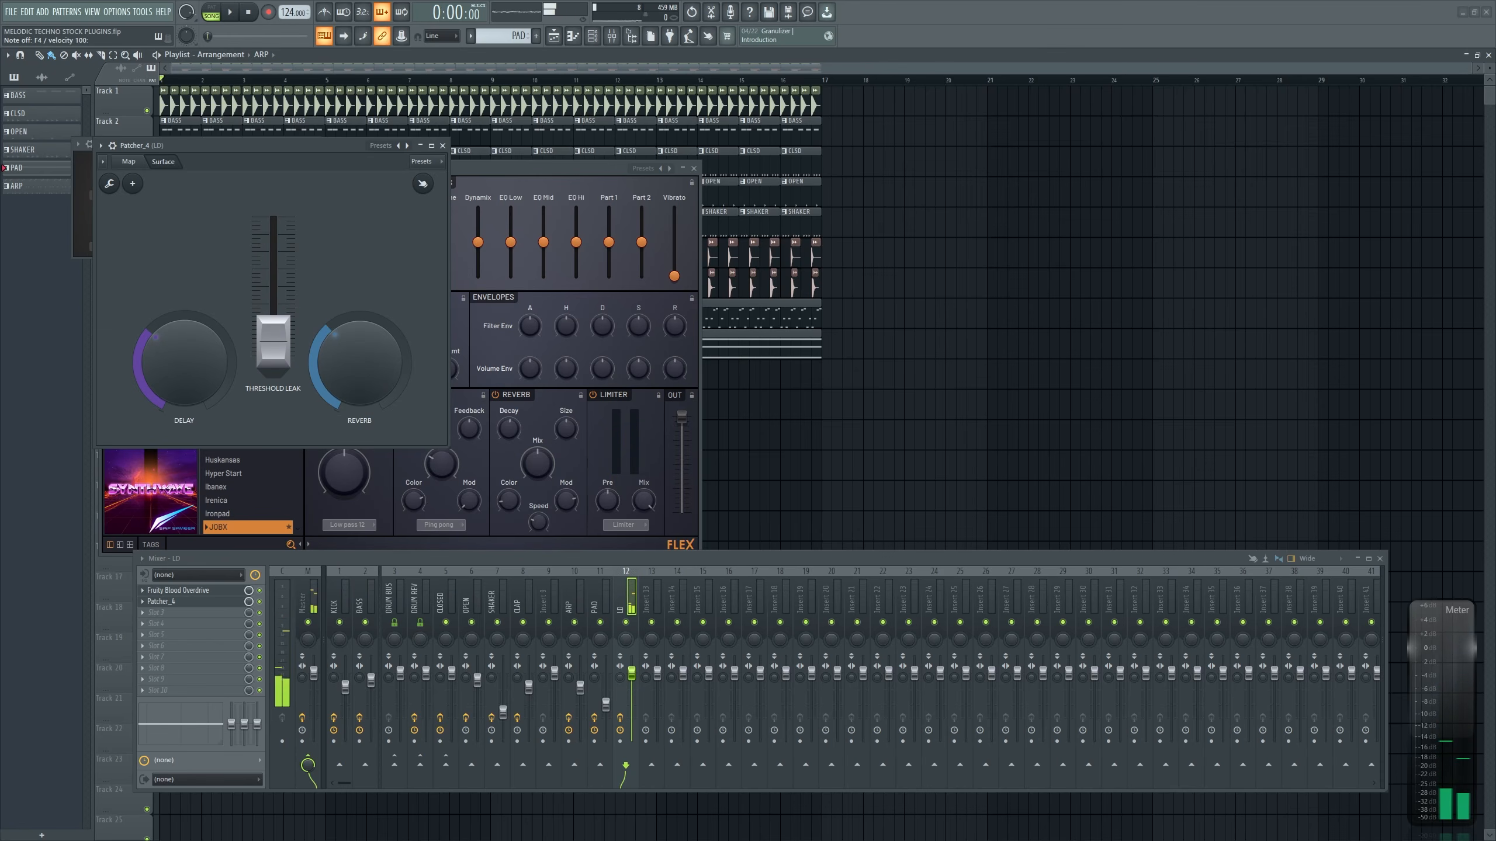
Reuse the PAD track's Fruity Love Philter on the LD track and adjust the tension of its rising volume envelope curve
{"action": "left_click", "coordinate": [595, 580]}
{"action": "left_click", "coordinate": [142, 646]}
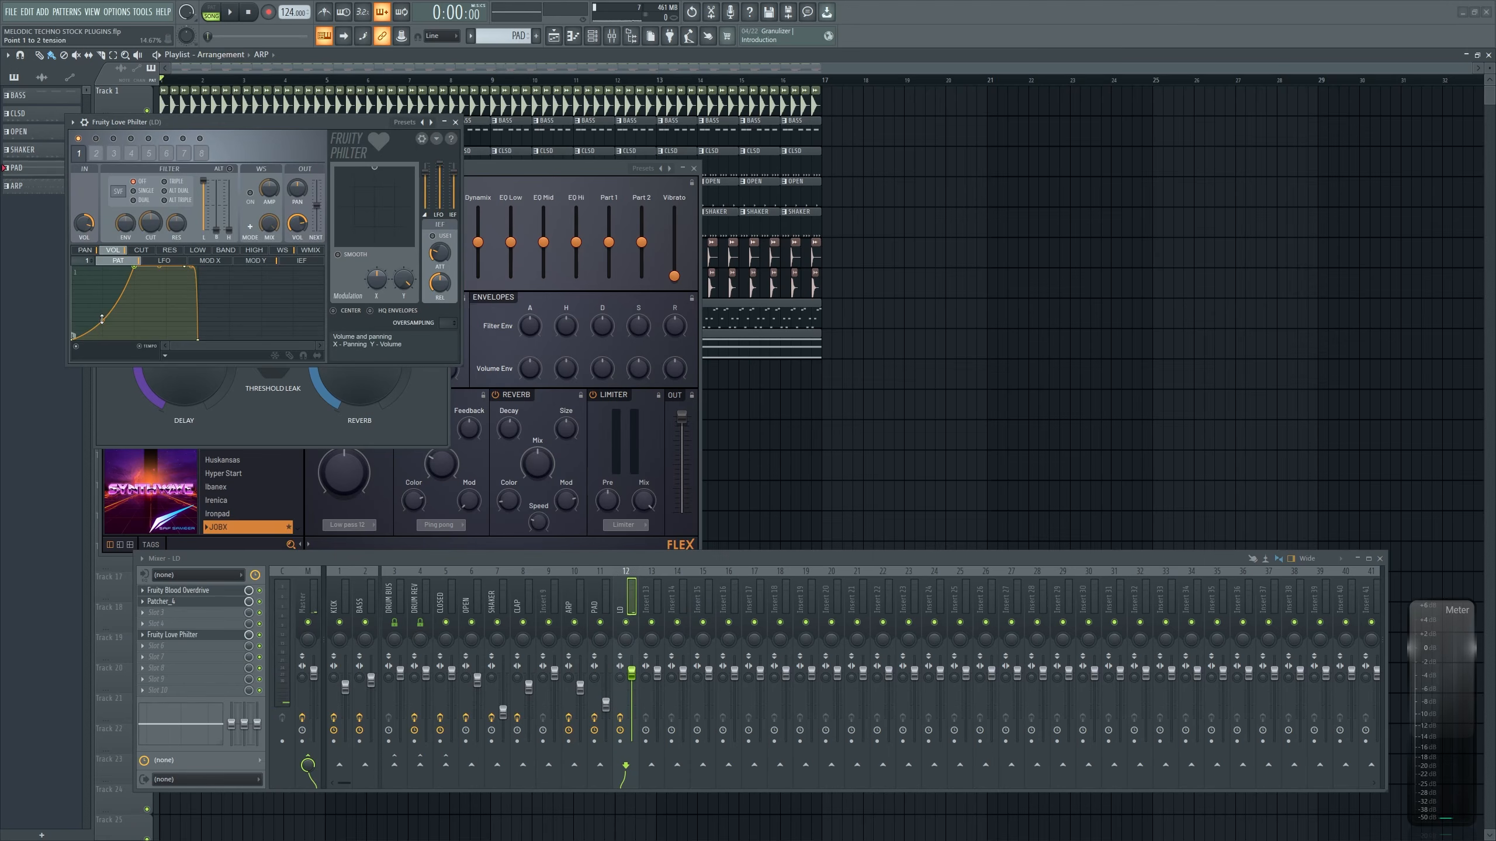
{"action": "left_click_drag", "start_coordinate": [102, 312], "coordinate": [102, 309]}
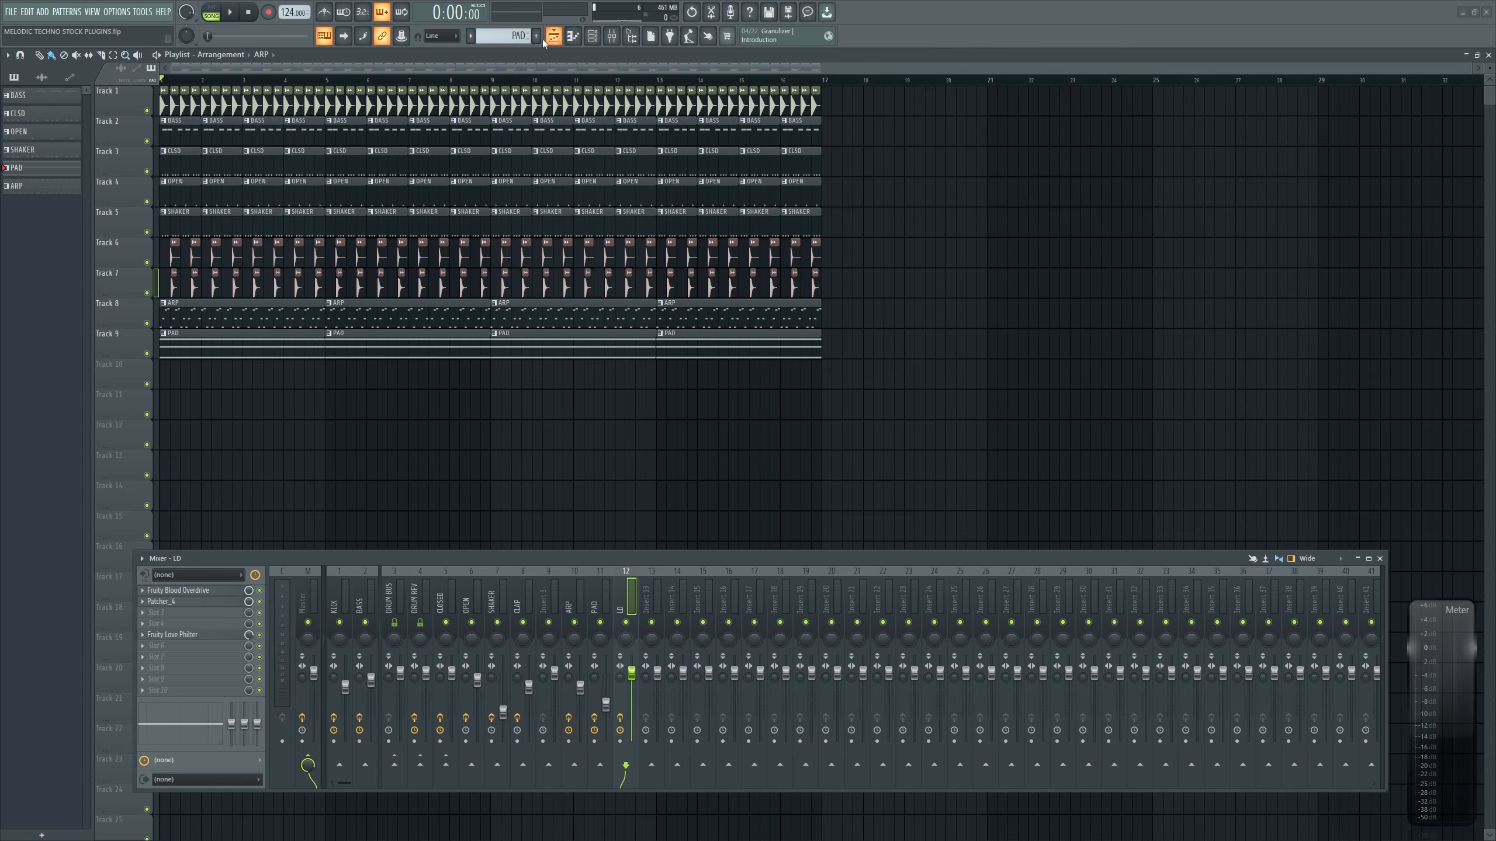
Create a new pattern named LD and place its clip at the start of Track 10
{"action": "left_click", "coordinate": [537, 37]}
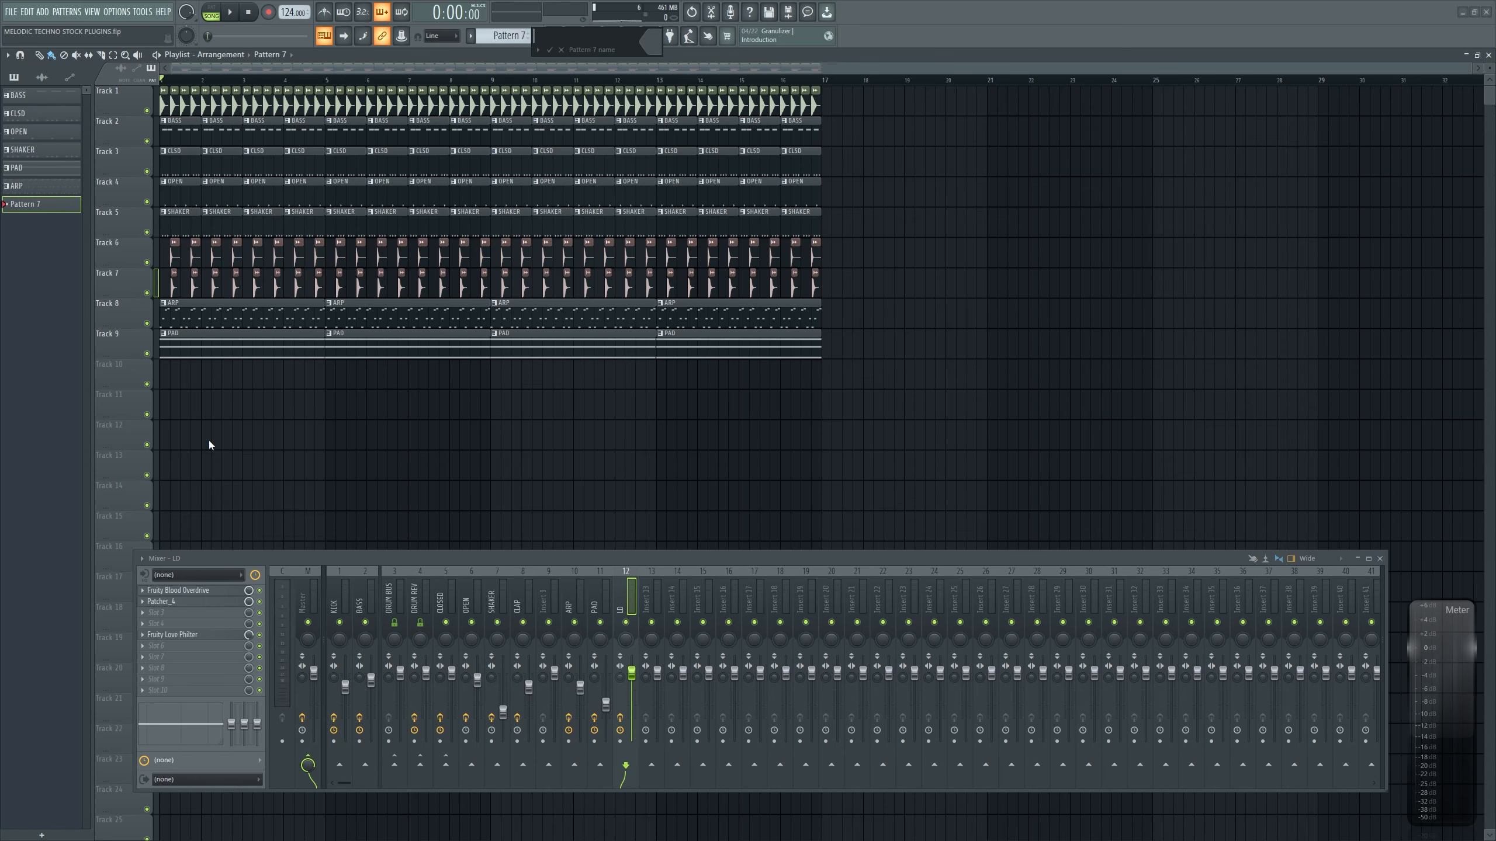
{"action": "type", "text": "LD"}
{"action": "key", "text": "Return"}
{"action": "left_click", "coordinate": [257, 378]}
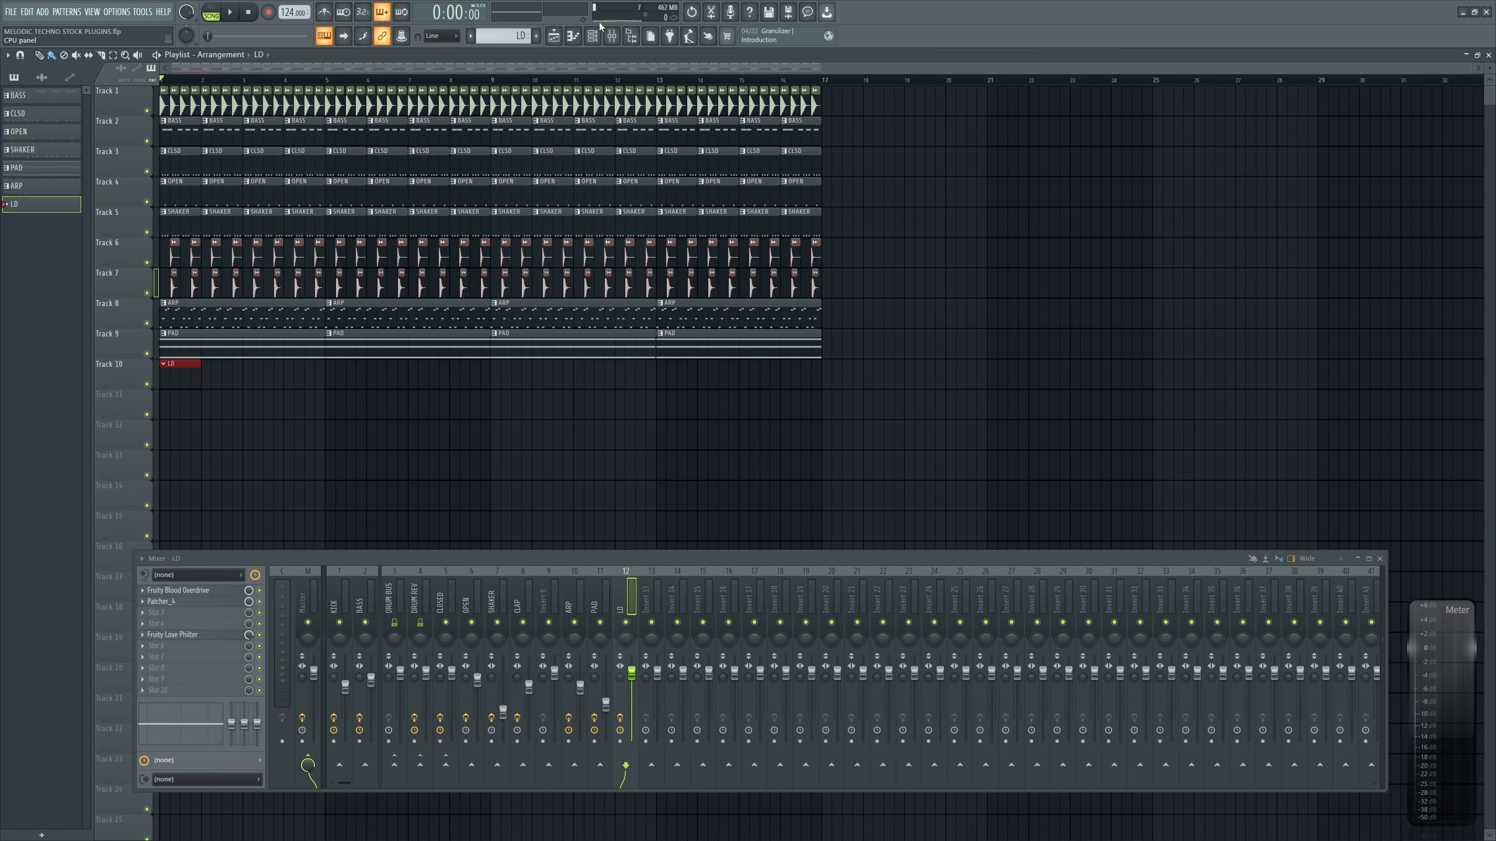
Select the ARP clips on Track 8 and enter short A#5 and F#5 notes in the JOBX piano roll for the LD pattern
{"action": "left_click_drag", "start_coordinate": [192, 314], "coordinate": [830, 322]}
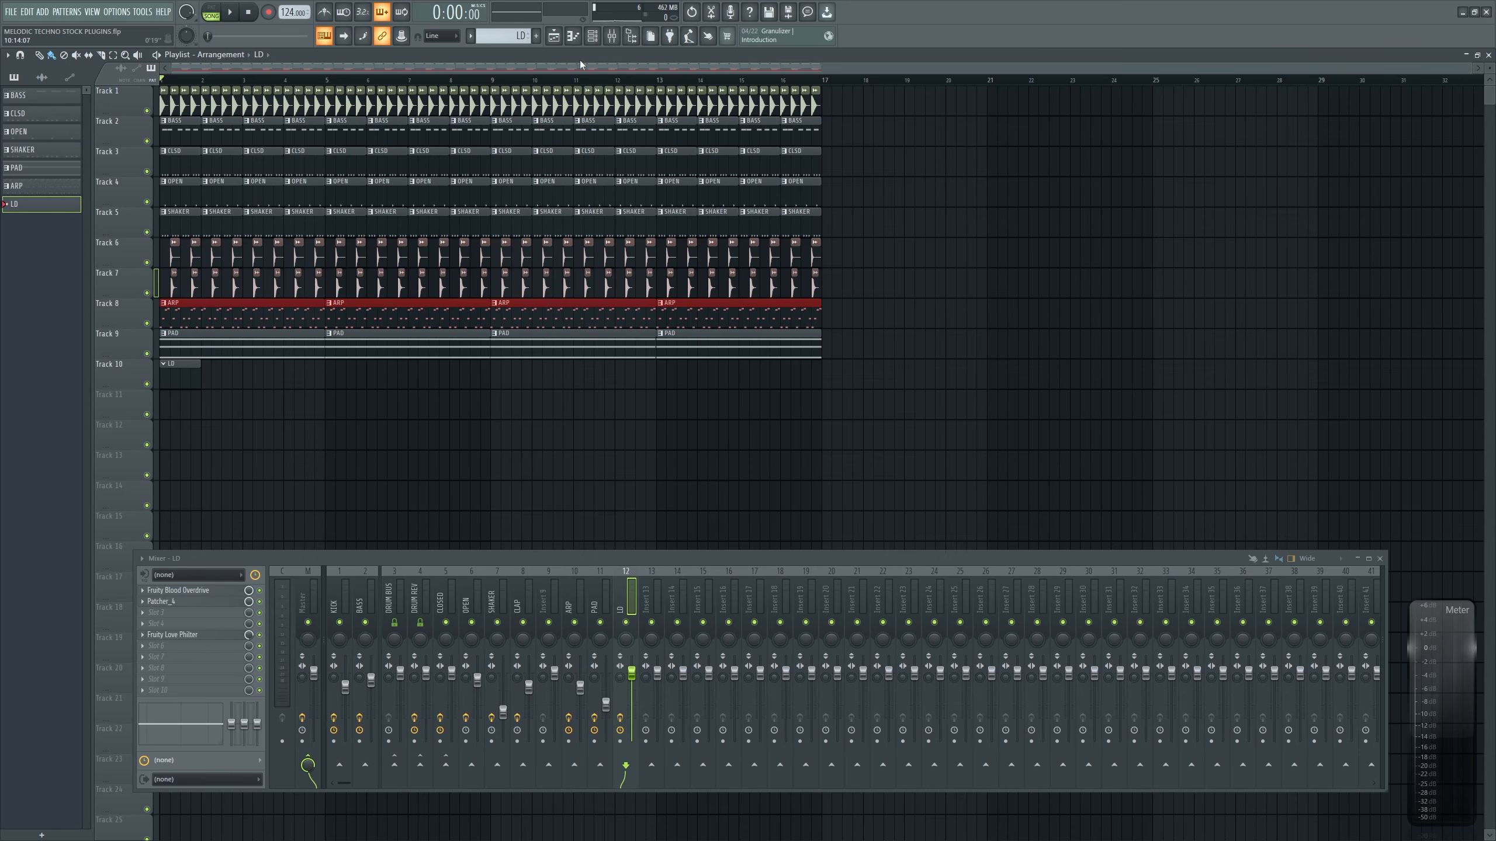
{"action": "left_click", "coordinate": [601, 40]}
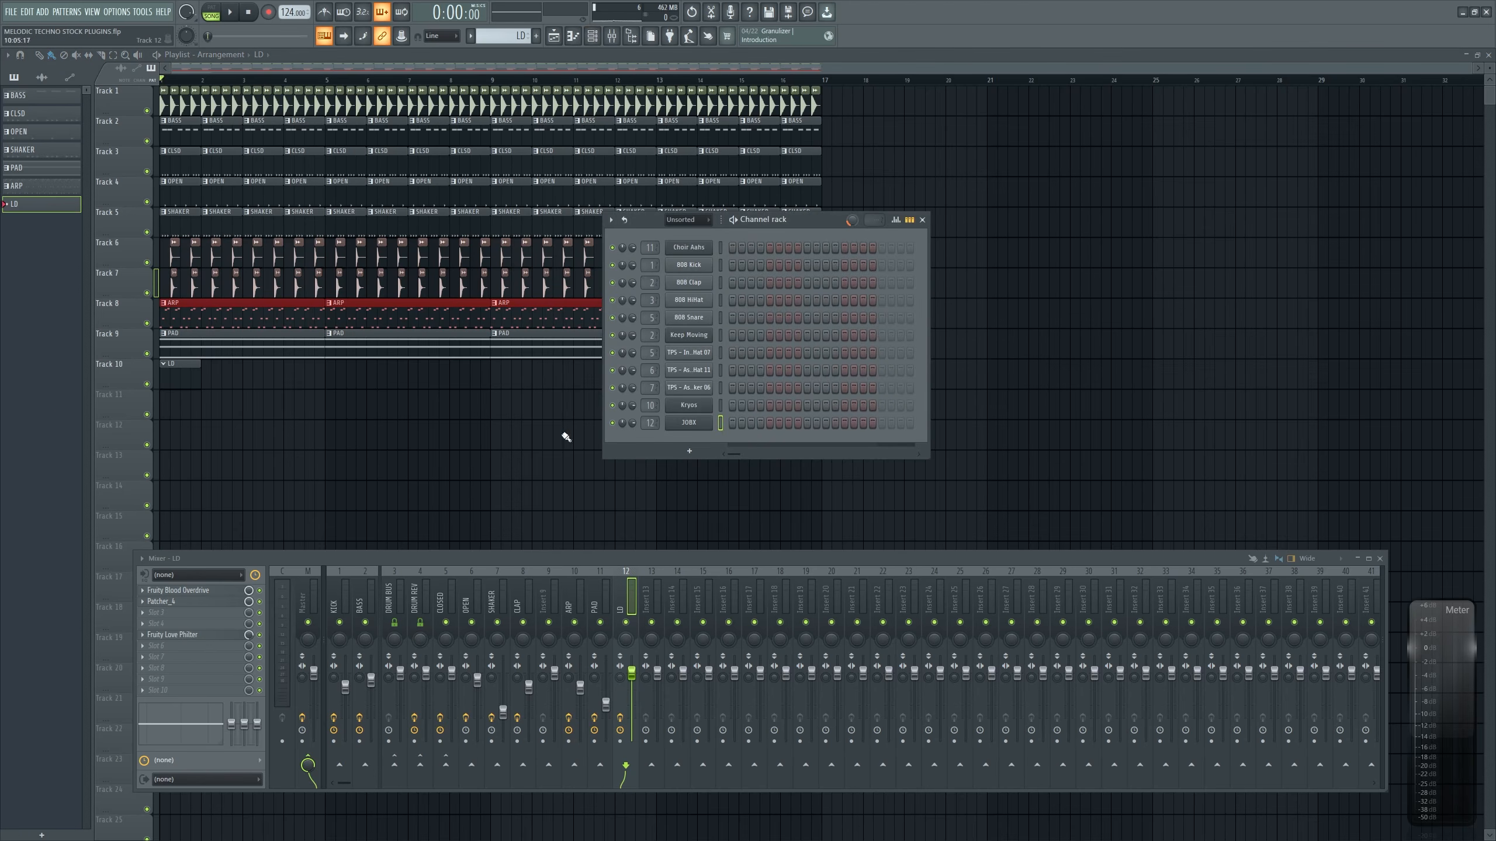
{"action": "key", "text": "F7"}
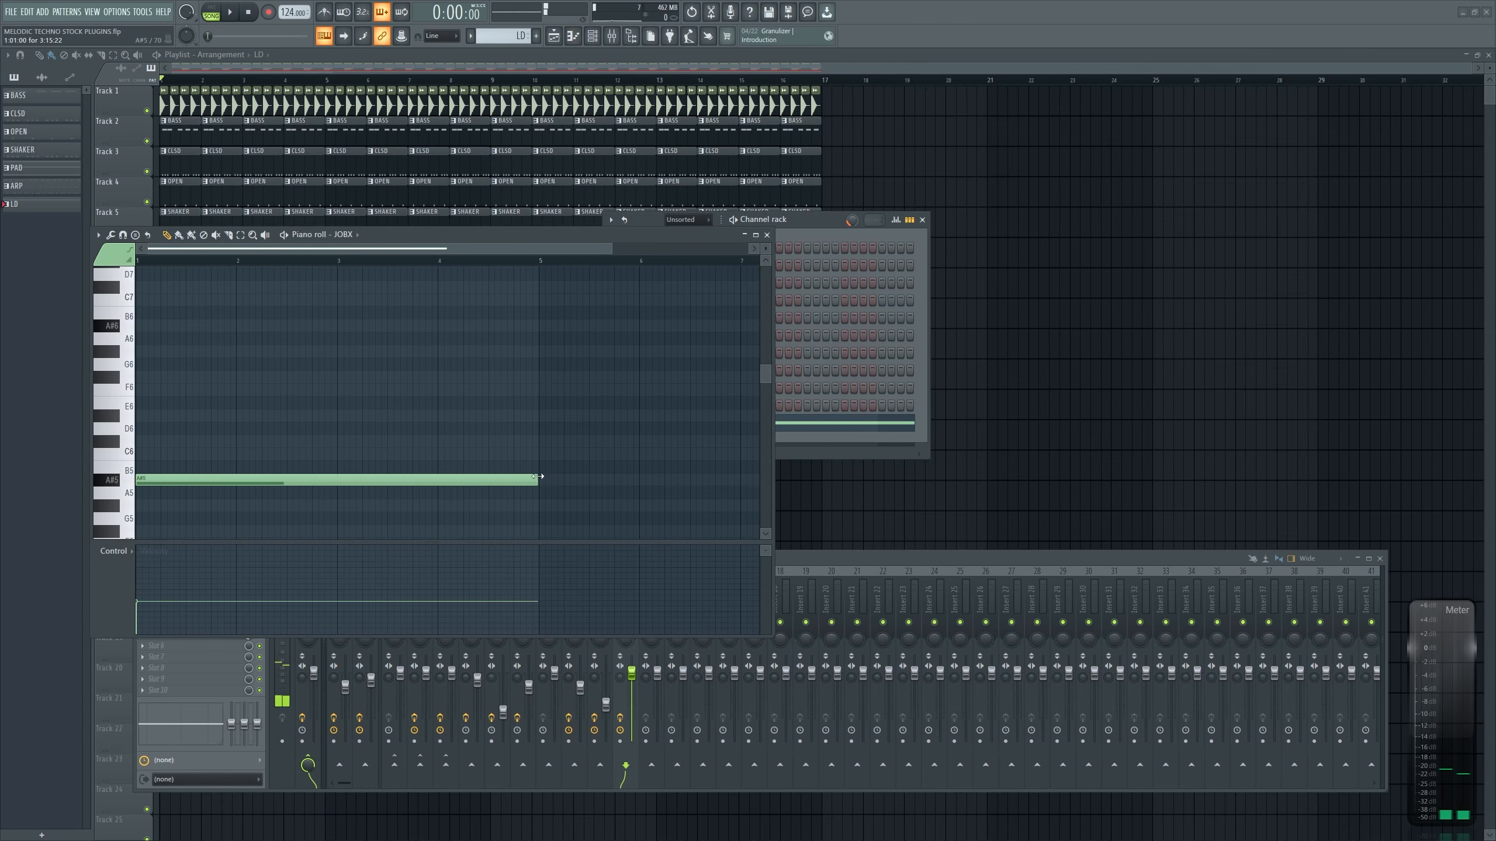
{"action": "left_click_drag", "start_coordinate": [538, 476], "coordinate": [151, 478]}
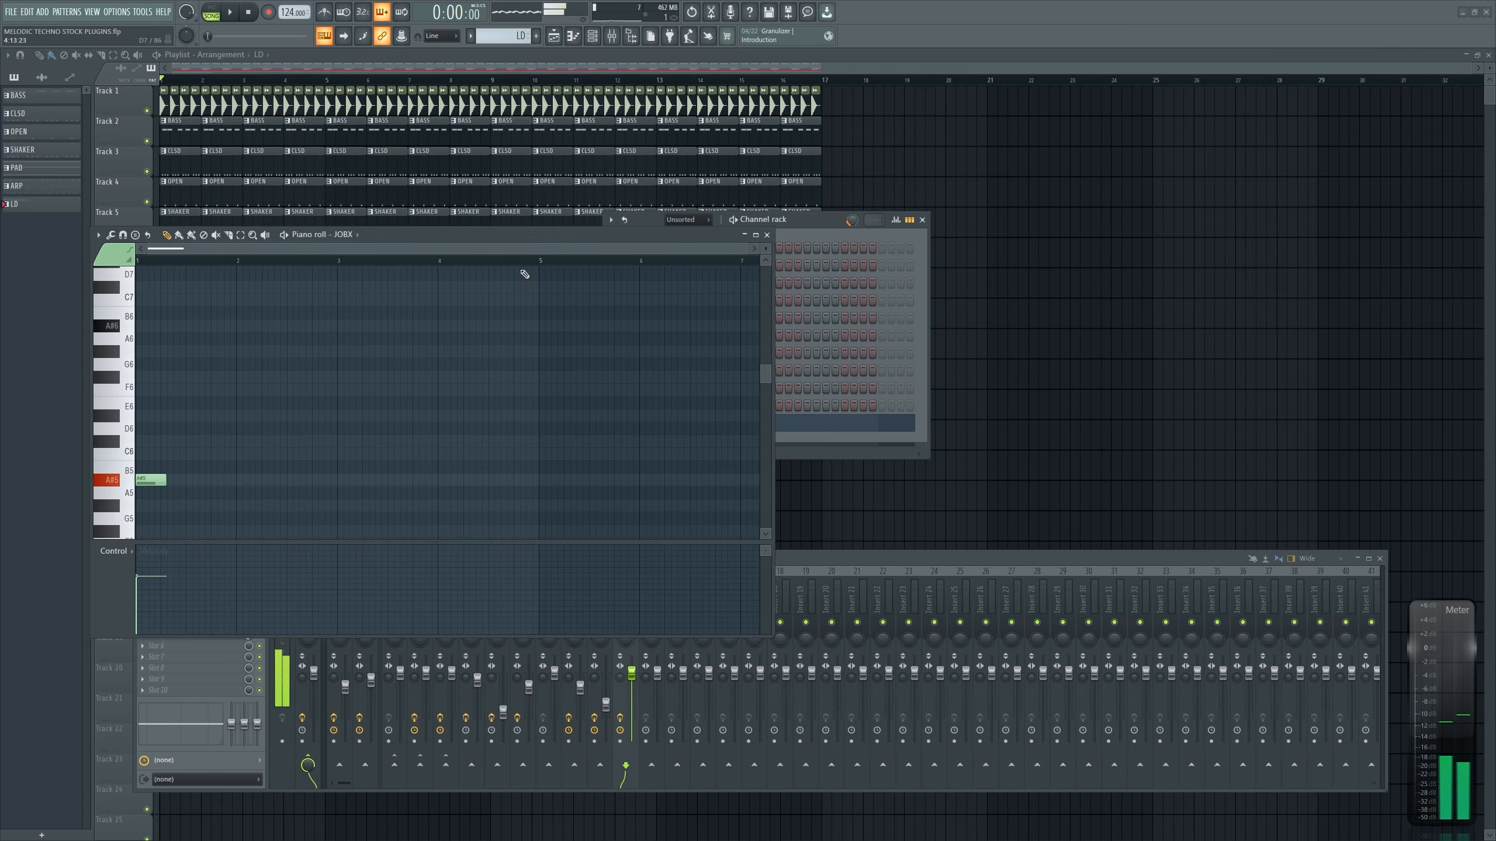
{"action": "left_click_drag", "start_coordinate": [509, 235], "coordinate": [651, 190]}
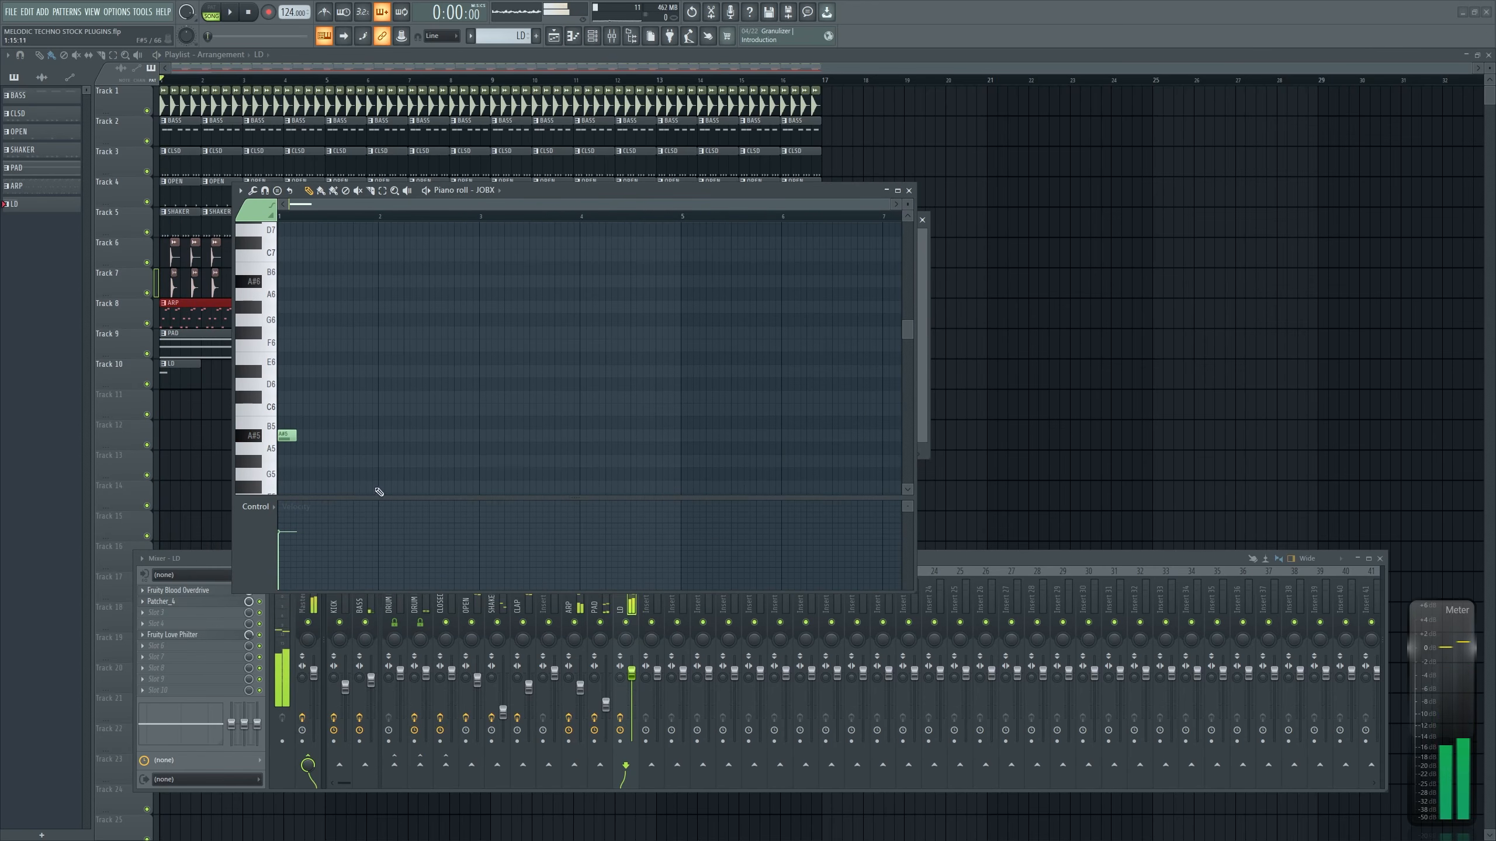
{"action": "scroll", "coordinate": [284, 425], "scroll_direction": "up", "scroll_amount": 3}
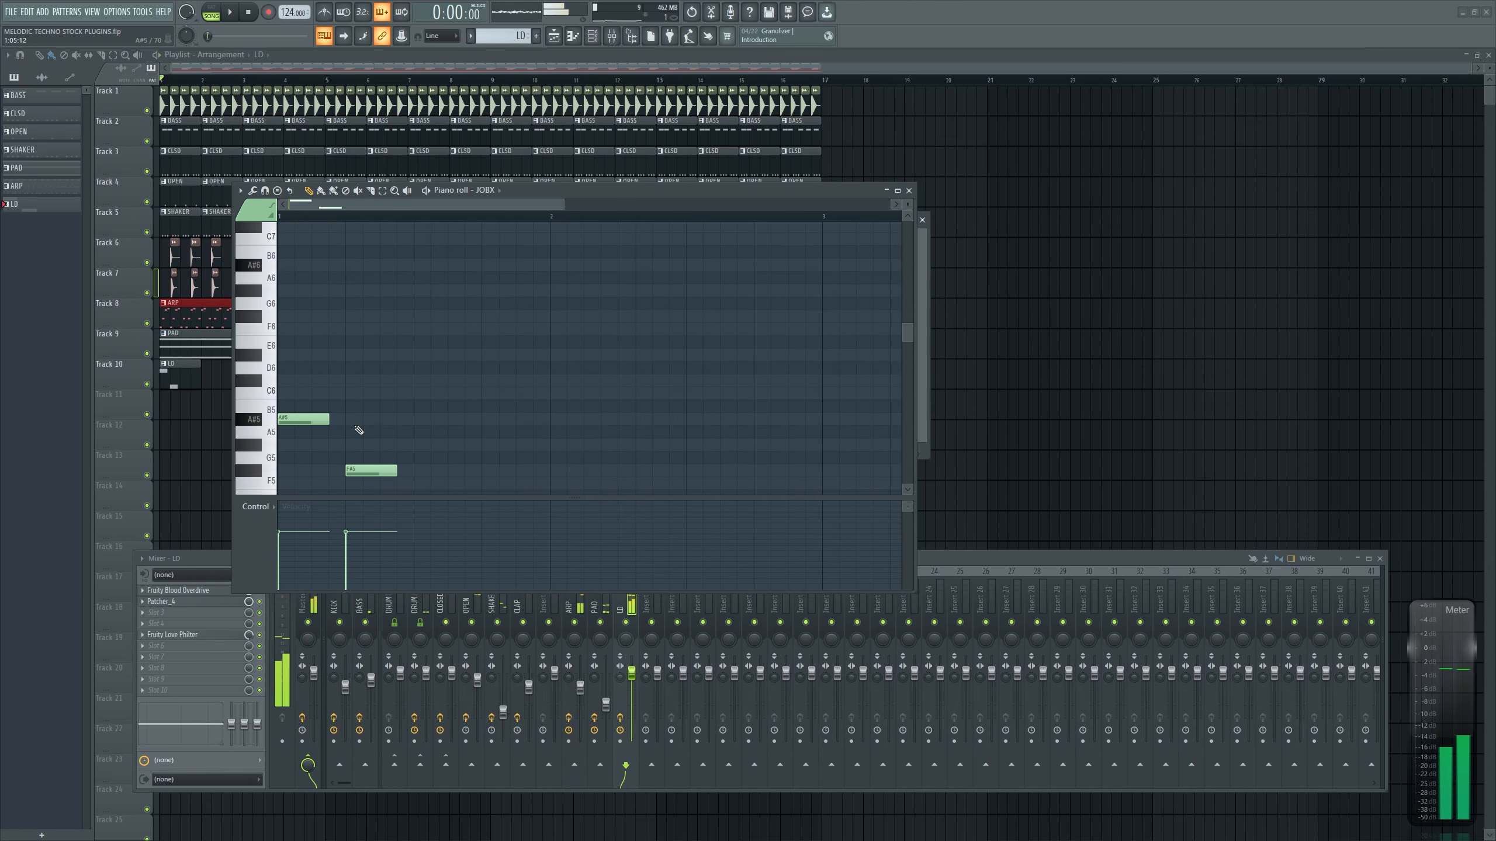
Raise both lead notes by an octave, shorten them to two steps, and move the second note one step earlier
{"action": "key", "text": "ctrl+a"}
{"action": "key", "text": "ctrl+Up"}
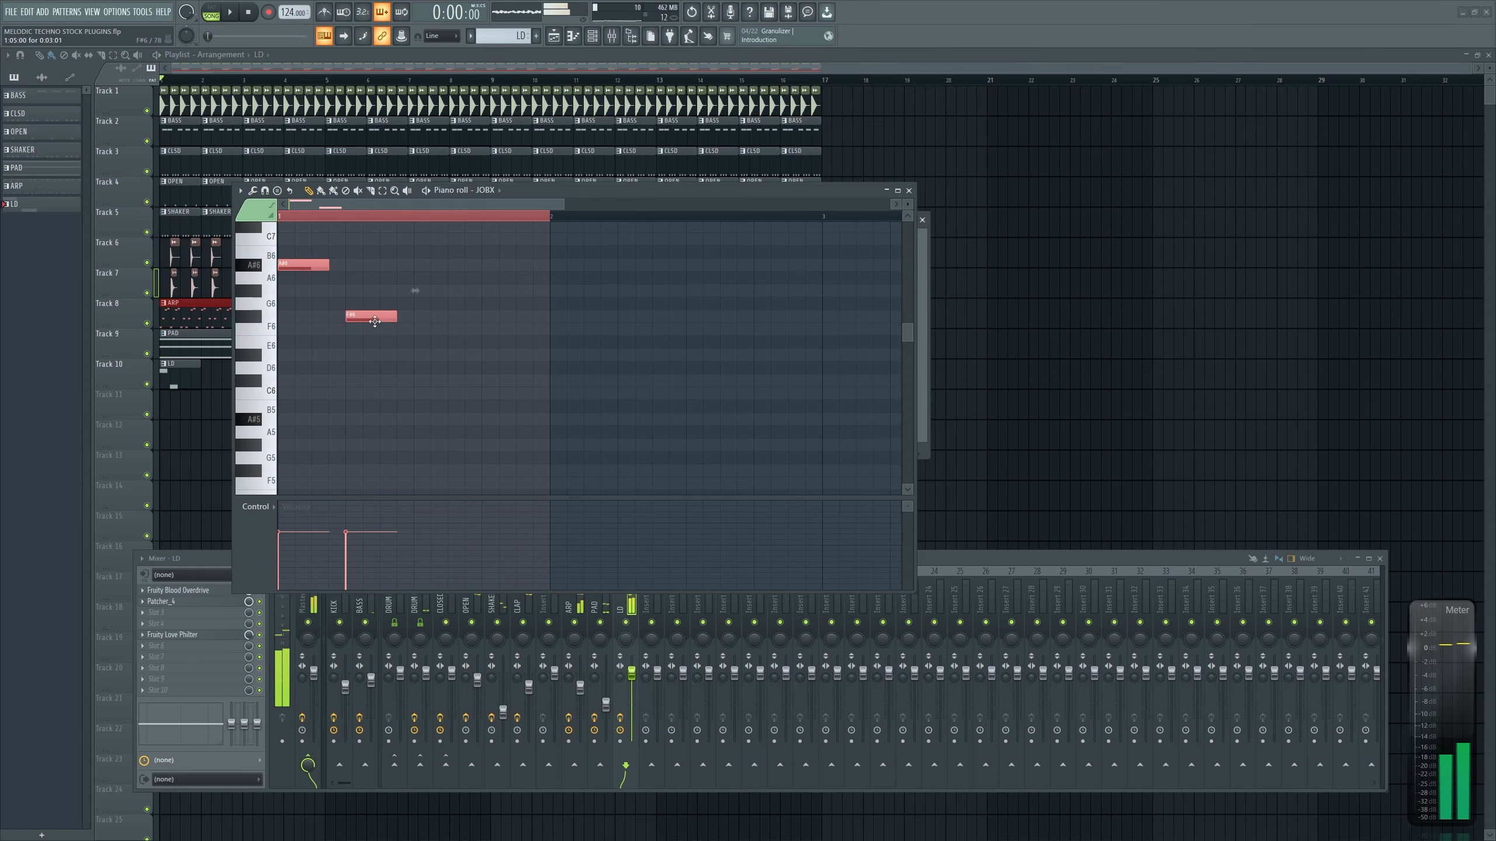
{"action": "key", "text": "ctrl+d"}
{"action": "key", "text": "ctrl+a"}
{"action": "left_click", "coordinate": [422, 367]}
{"action": "key", "text": "ctrl+d"}
{"action": "left_click_drag", "start_coordinate": [395, 317], "coordinate": [345, 316]}
{"action": "right_click", "coordinate": [428, 368]}
{"action": "key", "text": "space"}
{"action": "scroll", "coordinate": [368, 354], "scroll_direction": "up", "scroll_amount": 1}
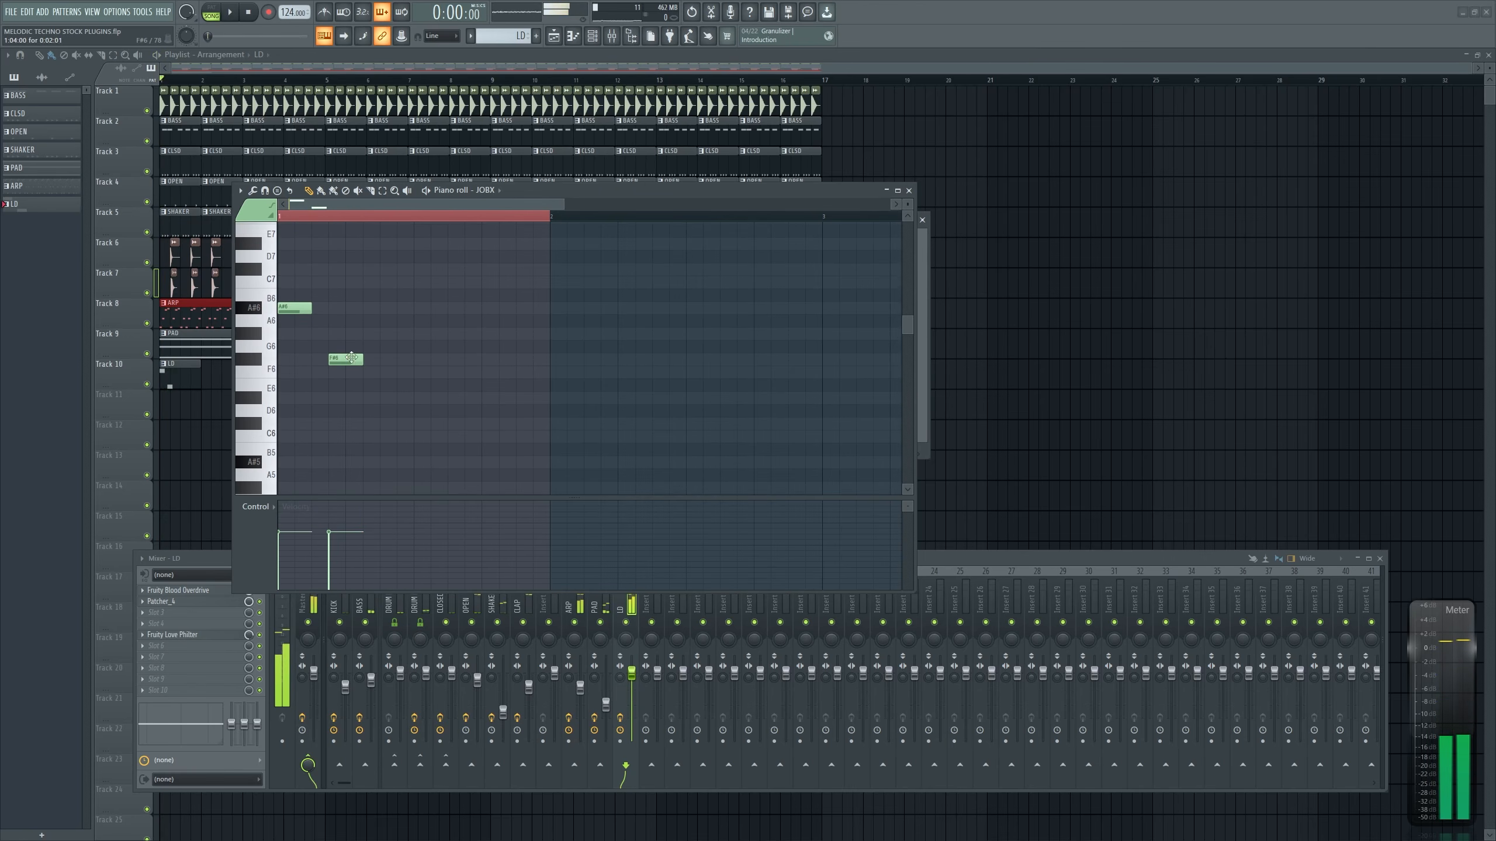
Replace the second lead note with a D#6 and add an F#6 as the third note
{"action": "left_click", "coordinate": [335, 336]}
{"action": "right_click", "coordinate": [337, 361]}
{"action": "left_click", "coordinate": [334, 399]}
{"action": "right_click", "coordinate": [340, 336]}
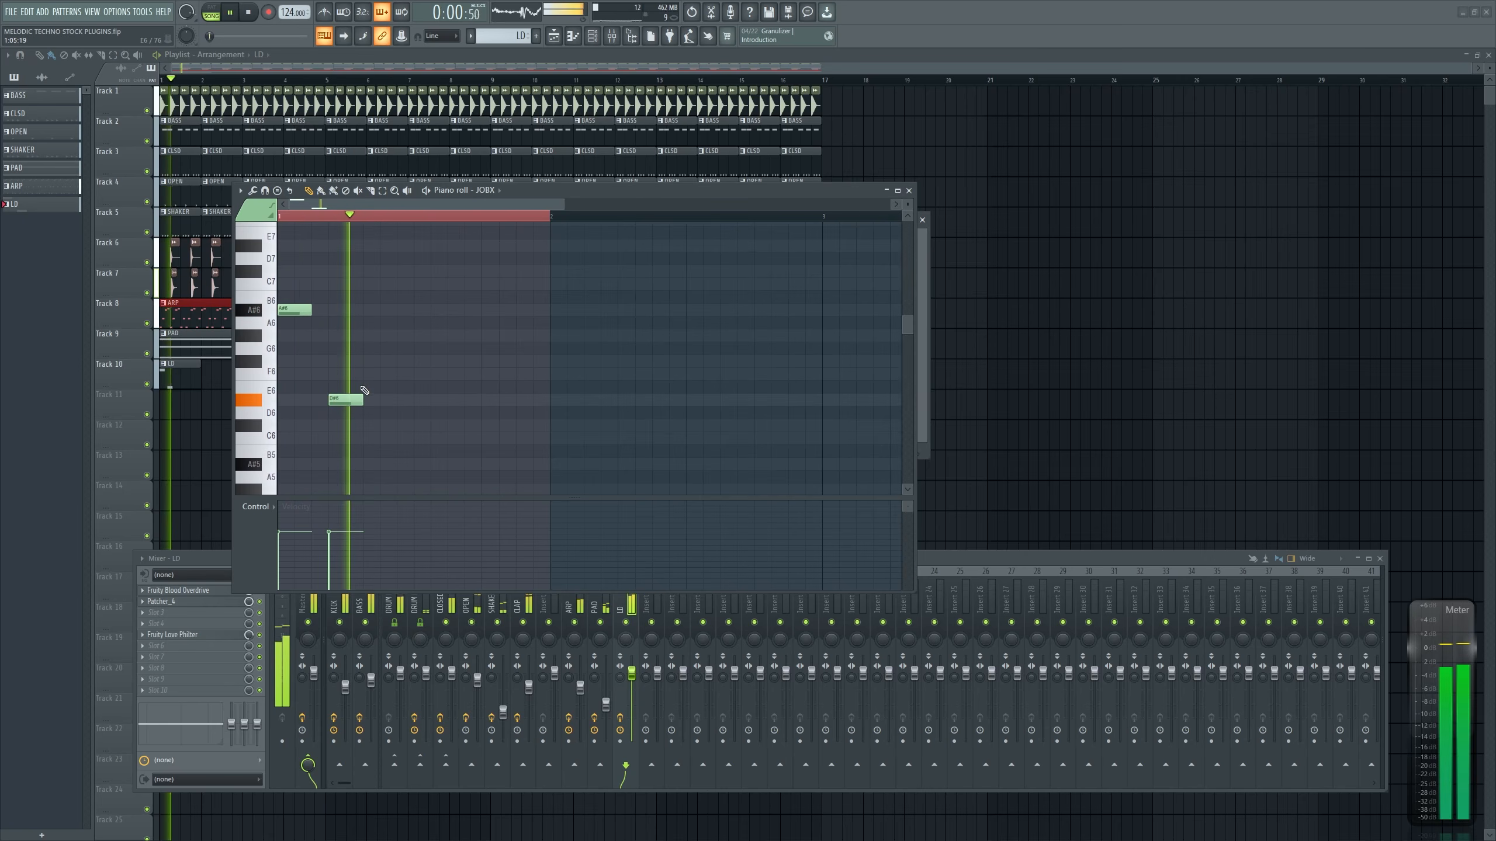
{"action": "left_click", "coordinate": [387, 373]}
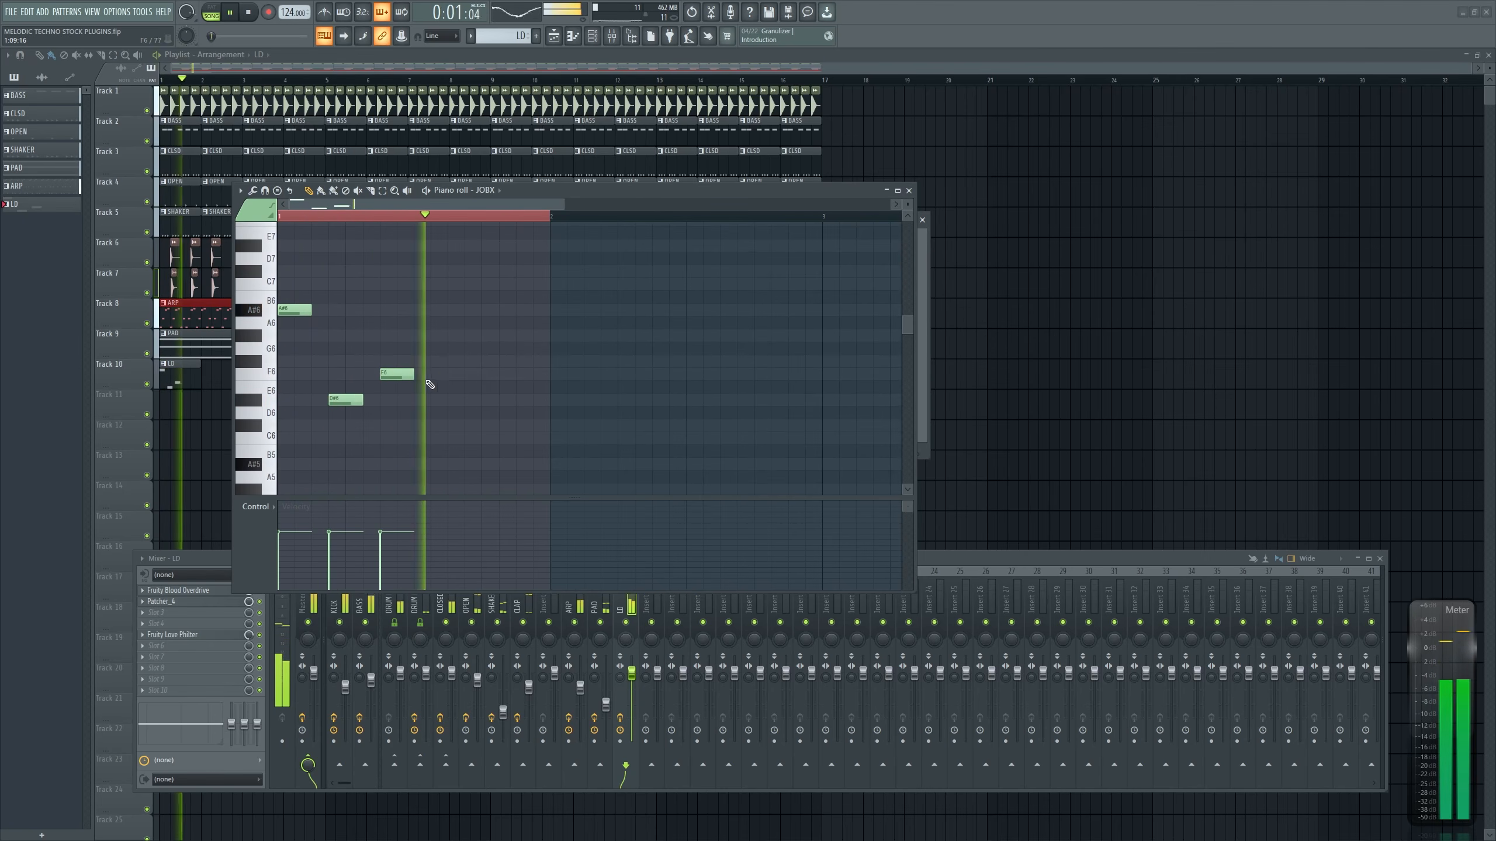
{"action": "mouse_move", "coordinate": [401, 374]}
{"action": "left_mouse_down"}
{"action": "mouse_move", "coordinate": [403, 352]}
{"action": "mouse_move", "coordinate": [423, 360]}
{"action": "mouse_move", "coordinate": [389, 364]}
{"action": "mouse_move", "coordinate": [406, 364]}
{"action": "left_mouse_up"}
Add another F#6 and a closing F6 to fill out the first bar of the lead melody, auditioning it in playback
{"action": "key", "text": "space"}
{"action": "key", "text": "space"}
{"action": "left_click", "coordinate": [462, 361]}
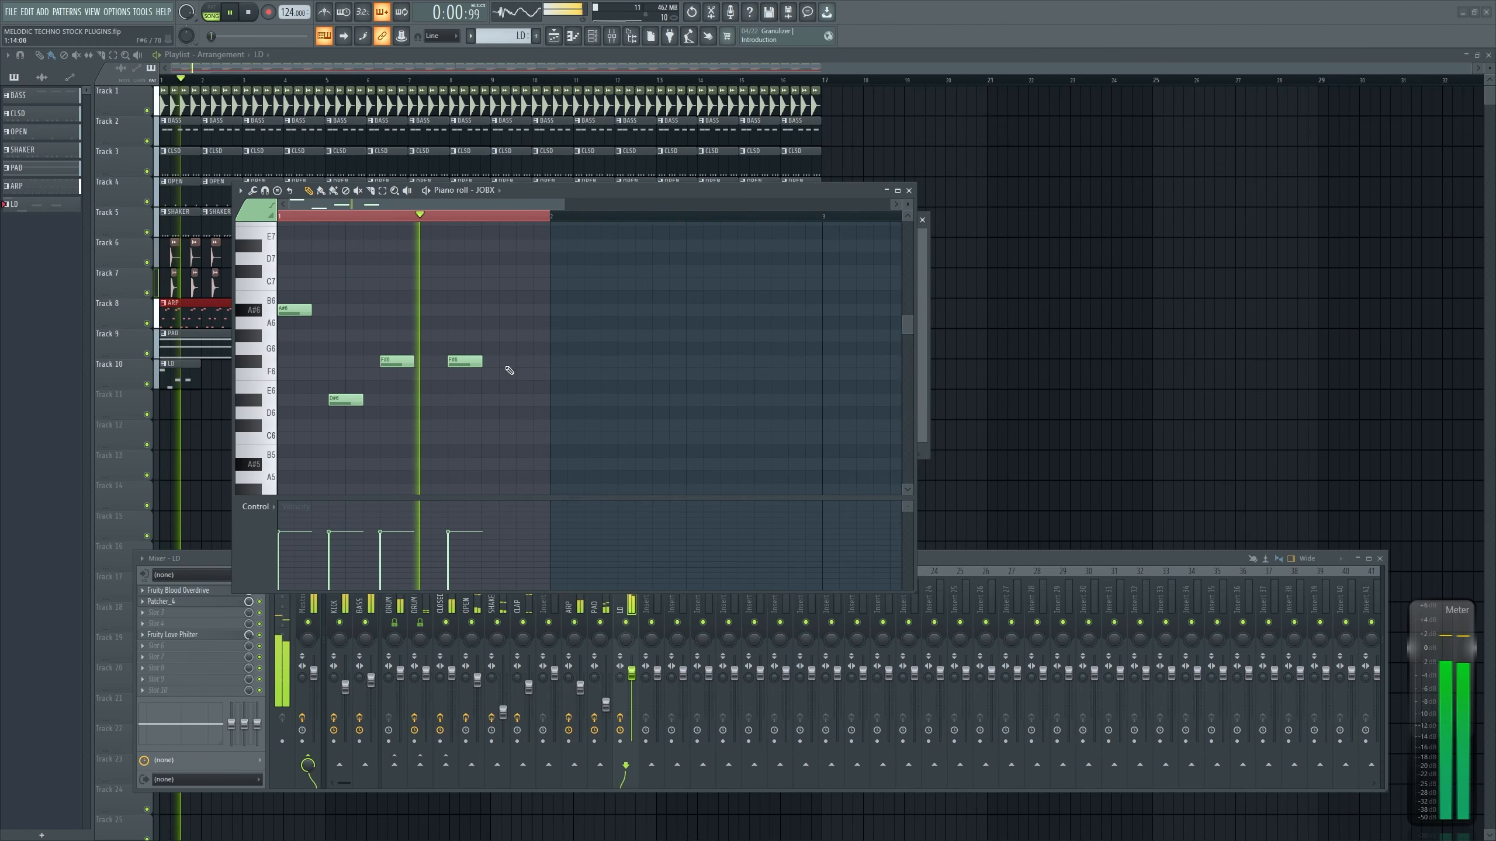
{"action": "key", "text": "space"}
{"action": "left_click", "coordinate": [524, 376]}
{"action": "key", "text": "space"}
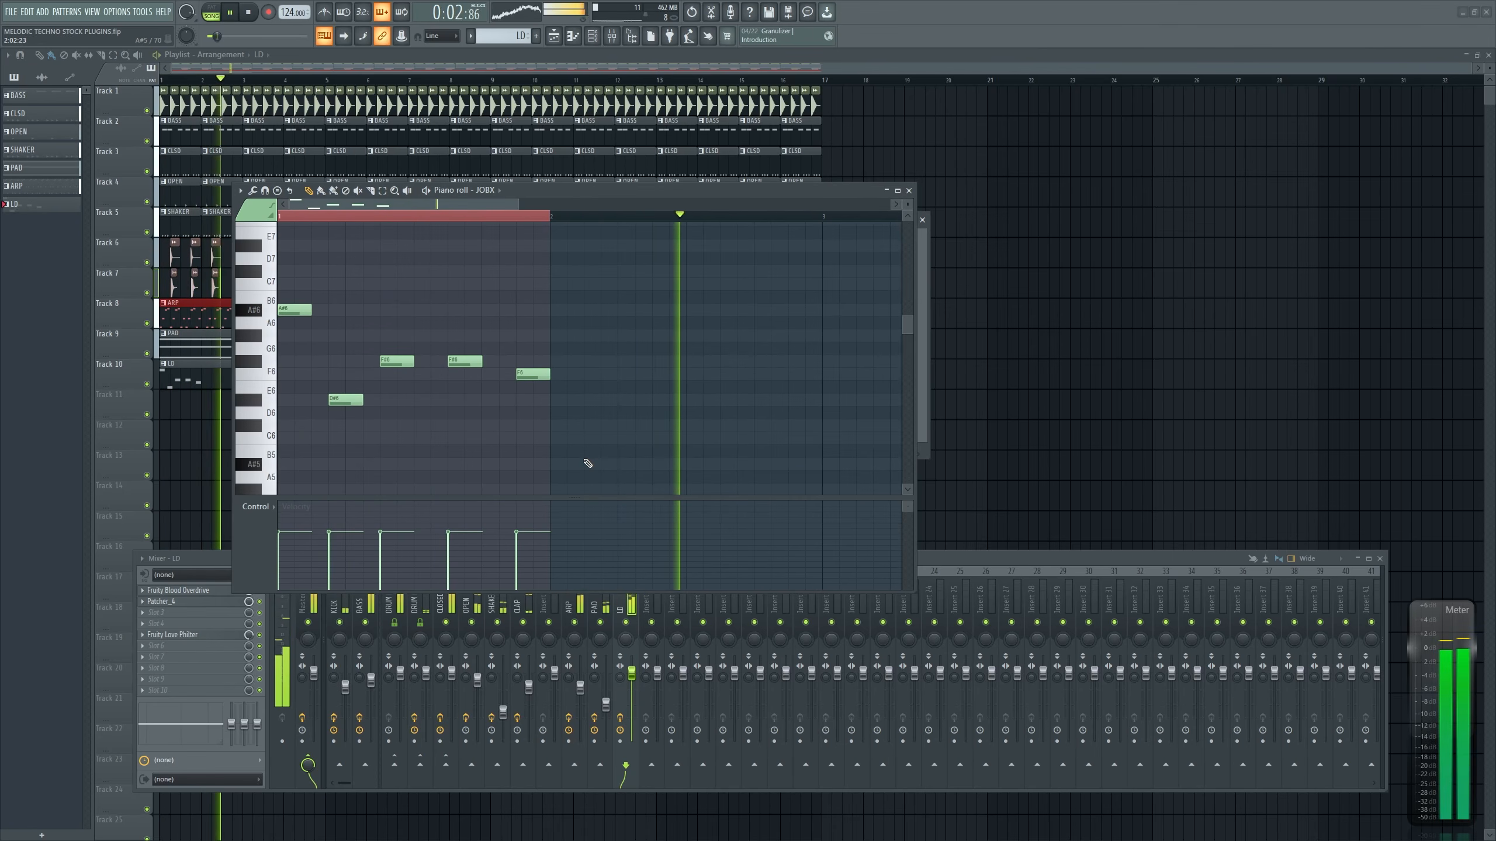
Check the delay and reverb controls of Patcher_4 on the LD track during playback, and close its window
{"action": "left_click", "coordinate": [162, 601]}
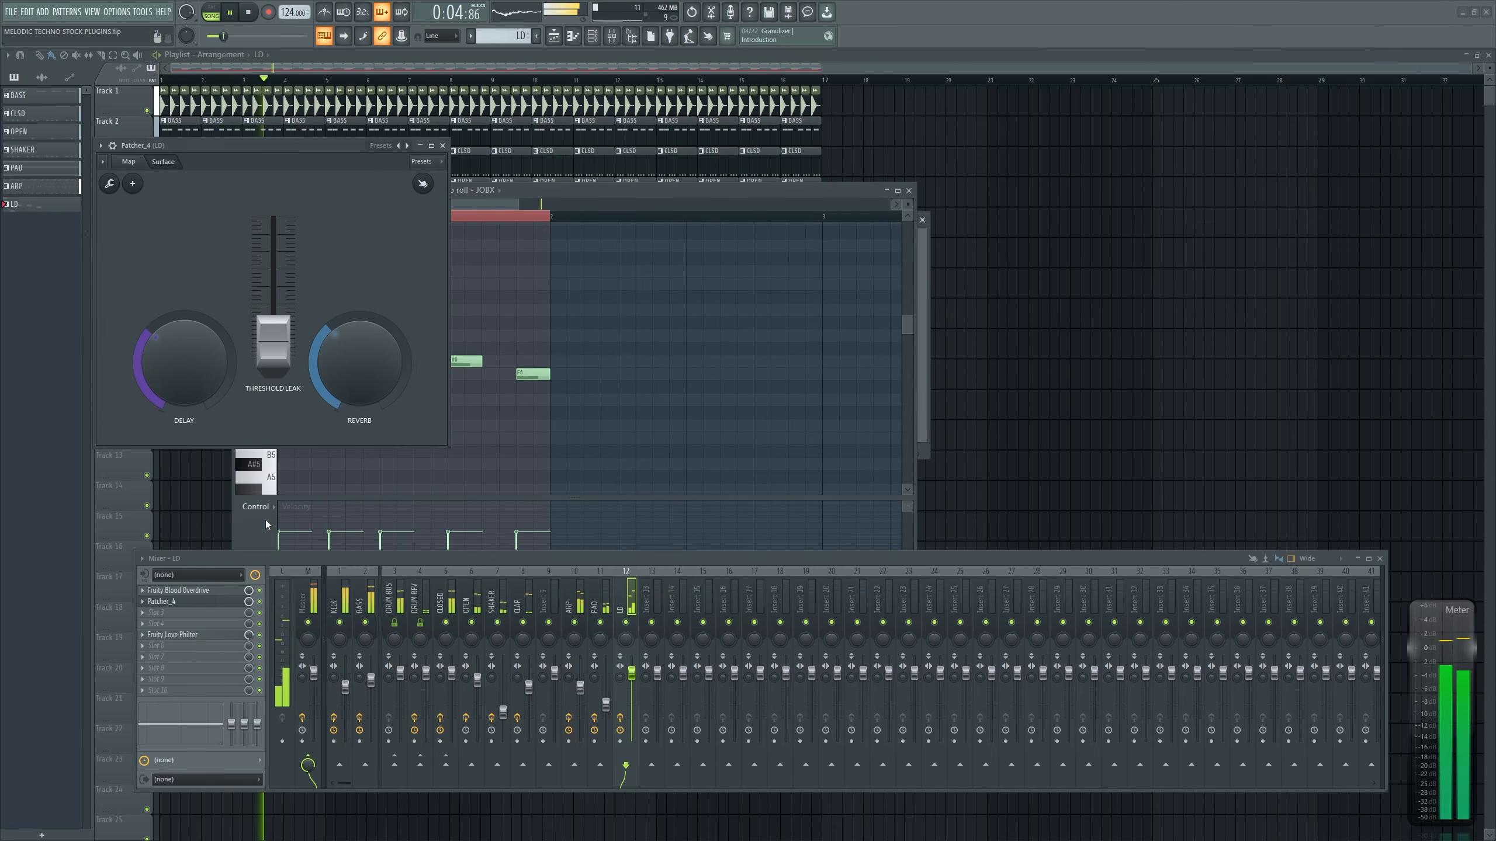
{"action": "left_click", "coordinate": [442, 146]}
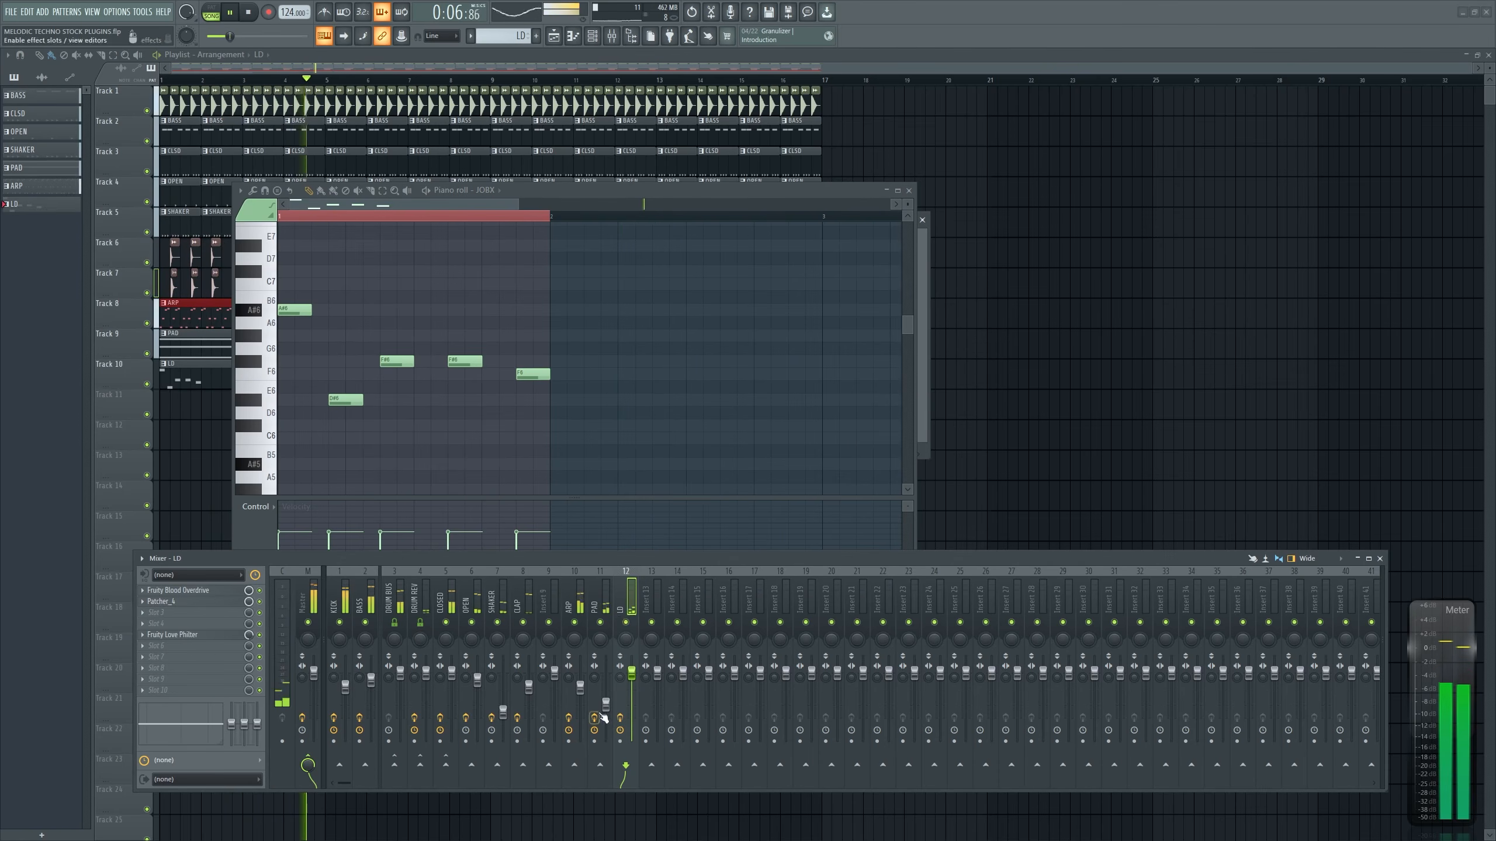
Lower the PAD mixer track's volume to about -14 dB and mute the ARP track, restarting playback to hear the lead
{"action": "left_click_drag", "start_coordinate": [606, 705], "coordinate": [605, 708]}
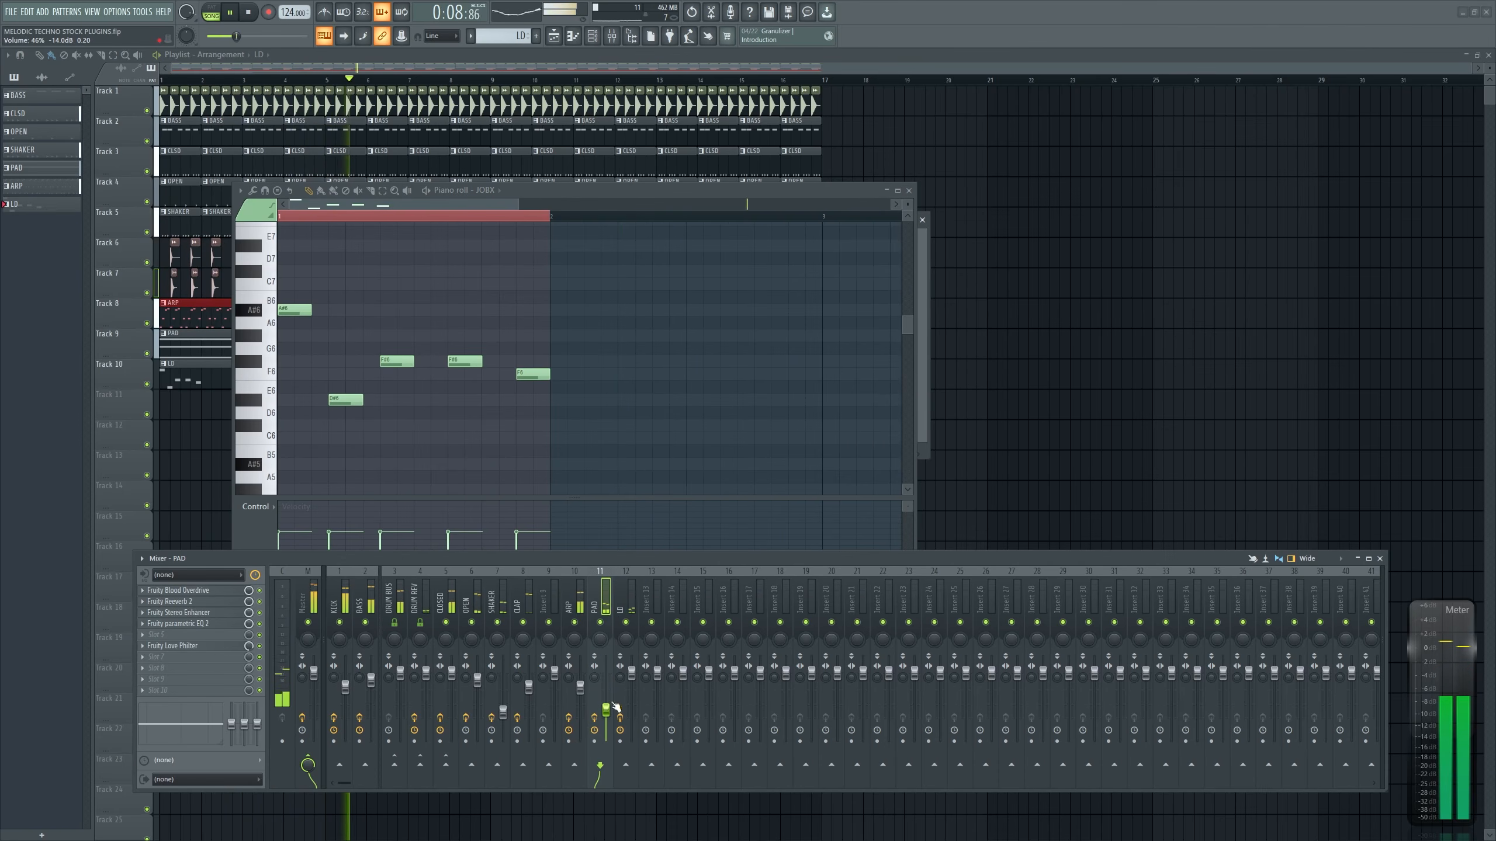
{"action": "key", "text": "space"}
{"action": "key", "text": "space"}
{"action": "left_click_drag", "start_coordinate": [644, 191], "coordinate": [714, 193]}
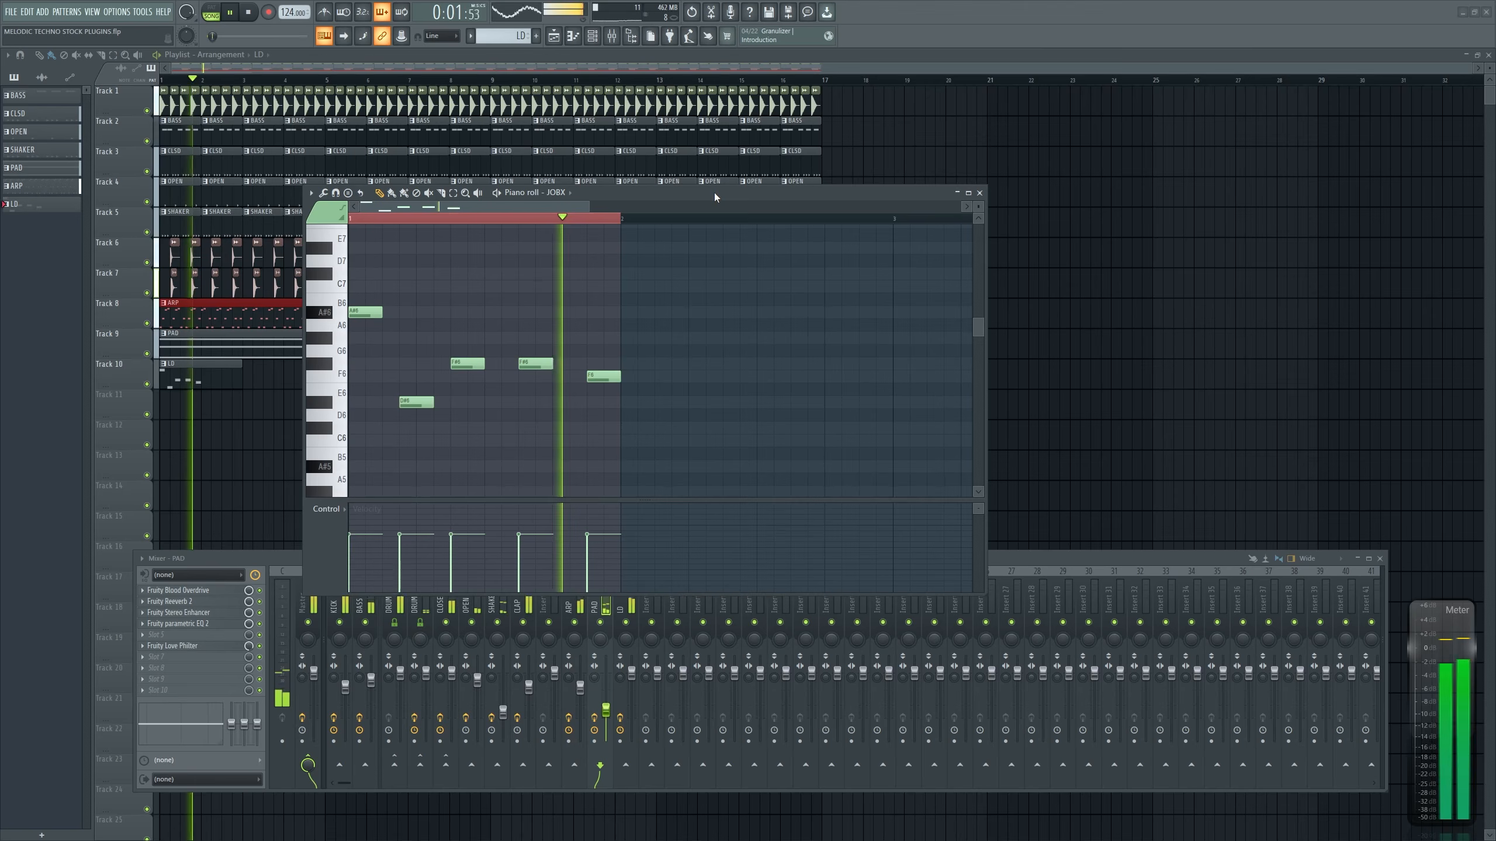
{"action": "left_click", "coordinate": [575, 622]}
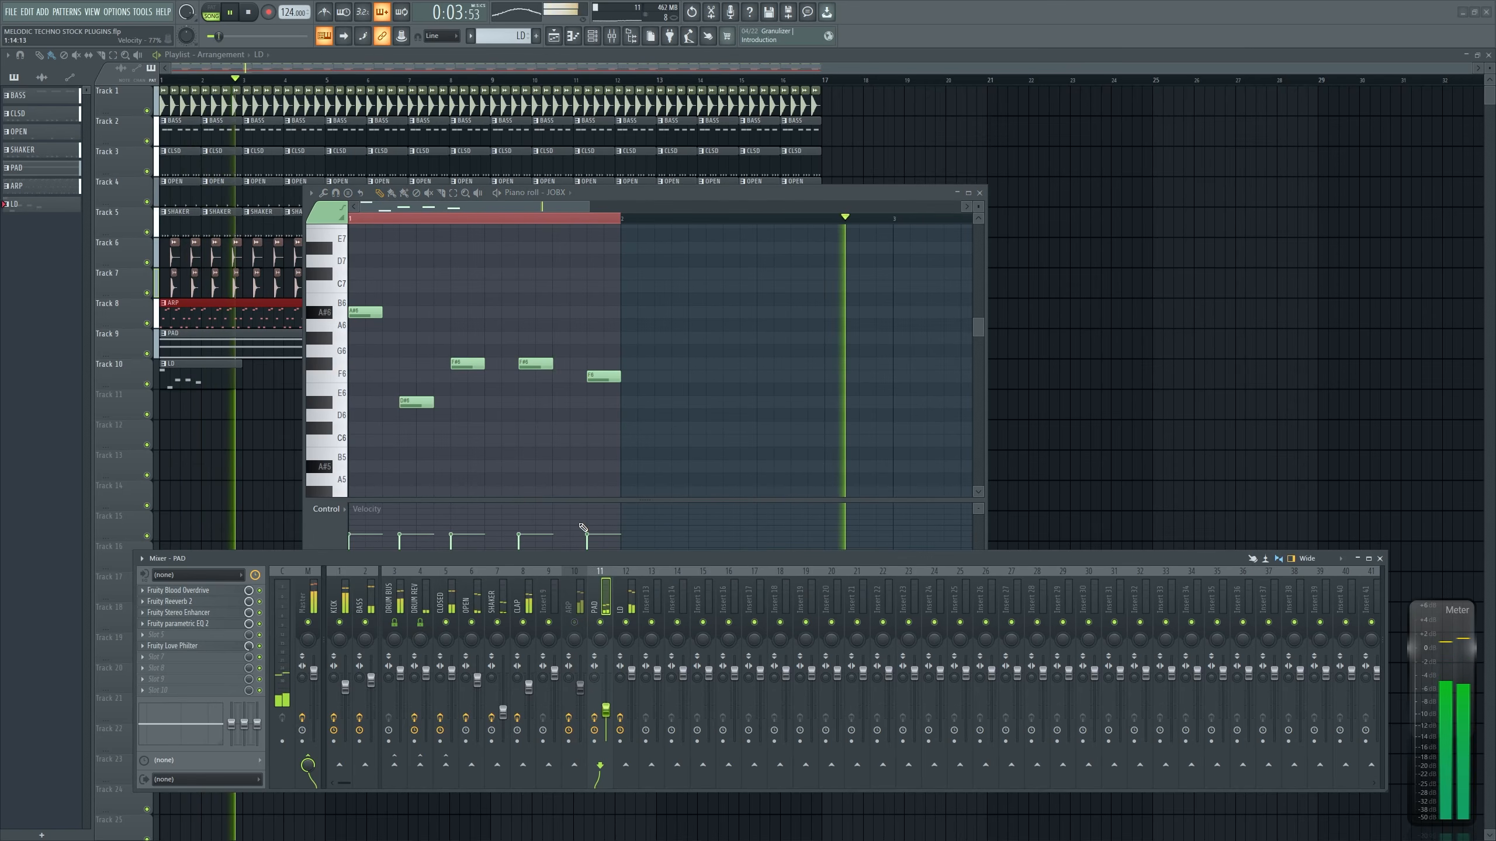
{"action": "left_click", "coordinate": [627, 606]}
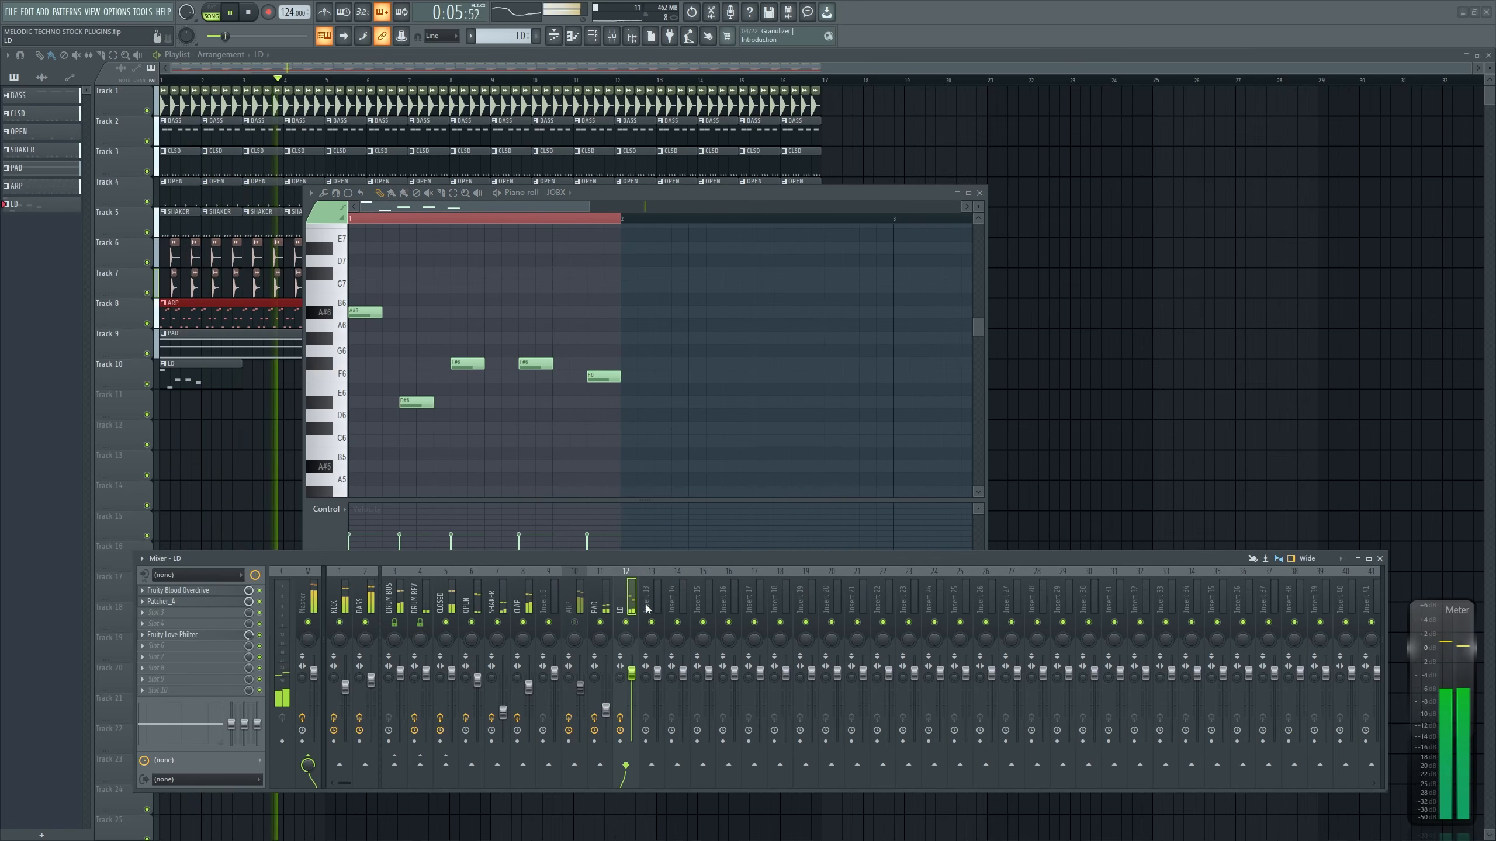
Duplicate the five-note lead phrase from bar 1 to the start of bar 5
{"action": "scroll", "coordinate": [517, 344], "scroll_direction": "down", "scroll_amount": 3, "text": "ctrl"}
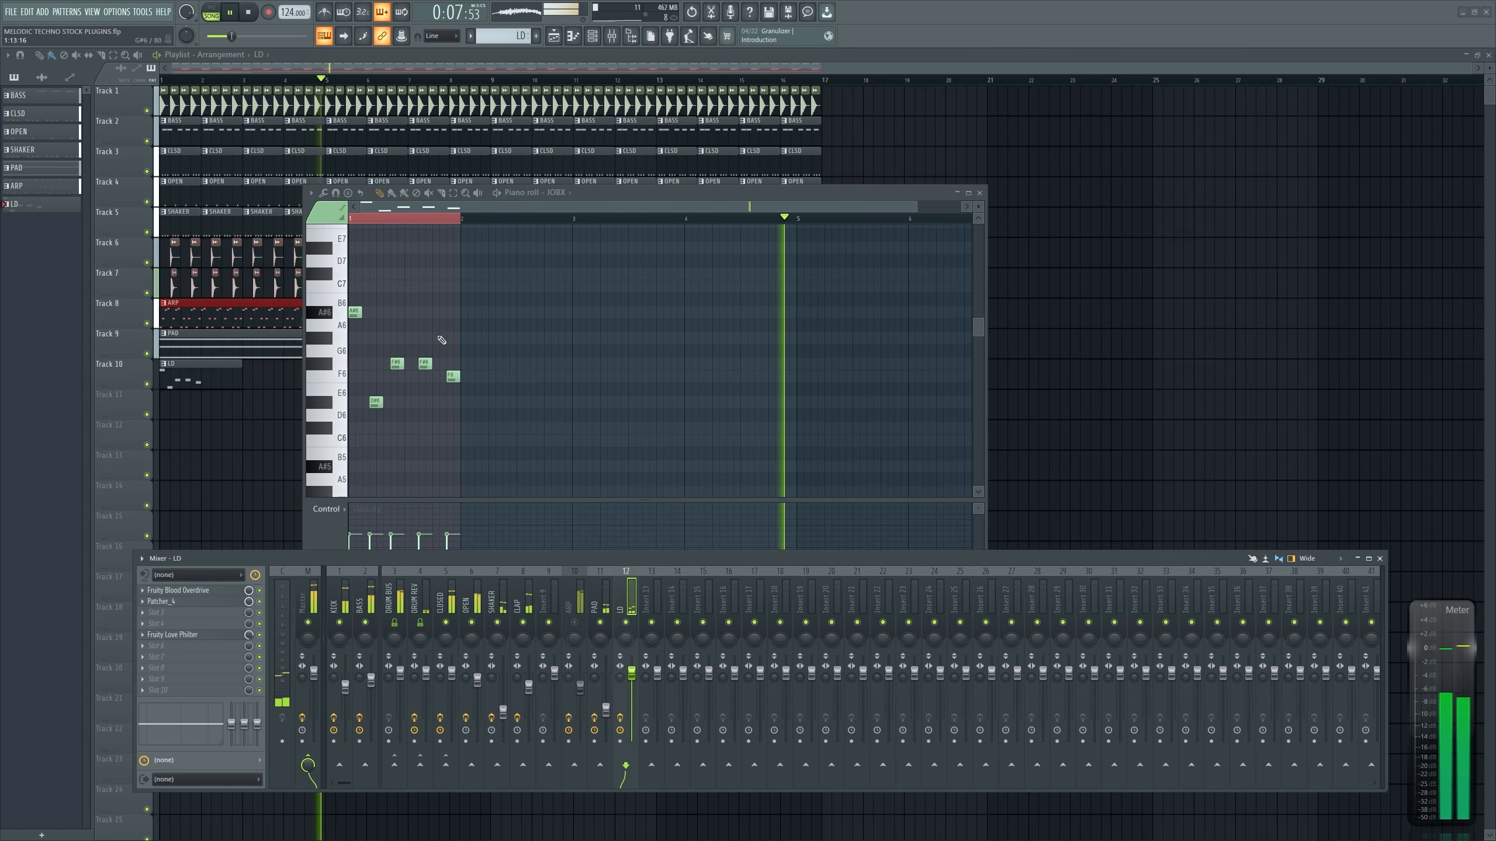
{"action": "mouse_move", "coordinate": [353, 297]}
{"action": "left_mouse_down", "text": "ctrl"}
{"action": "mouse_move", "coordinate": [477, 412]}
{"action": "mouse_move", "coordinate": [901, 377]}
{"action": "left_mouse_up", "text": "ctrl"}
{"action": "key", "text": "space"}
{"action": "key", "text": "space"}
{"action": "left_click", "coordinate": [668, 376]}
{"action": "right_click", "coordinate": [670, 376]}
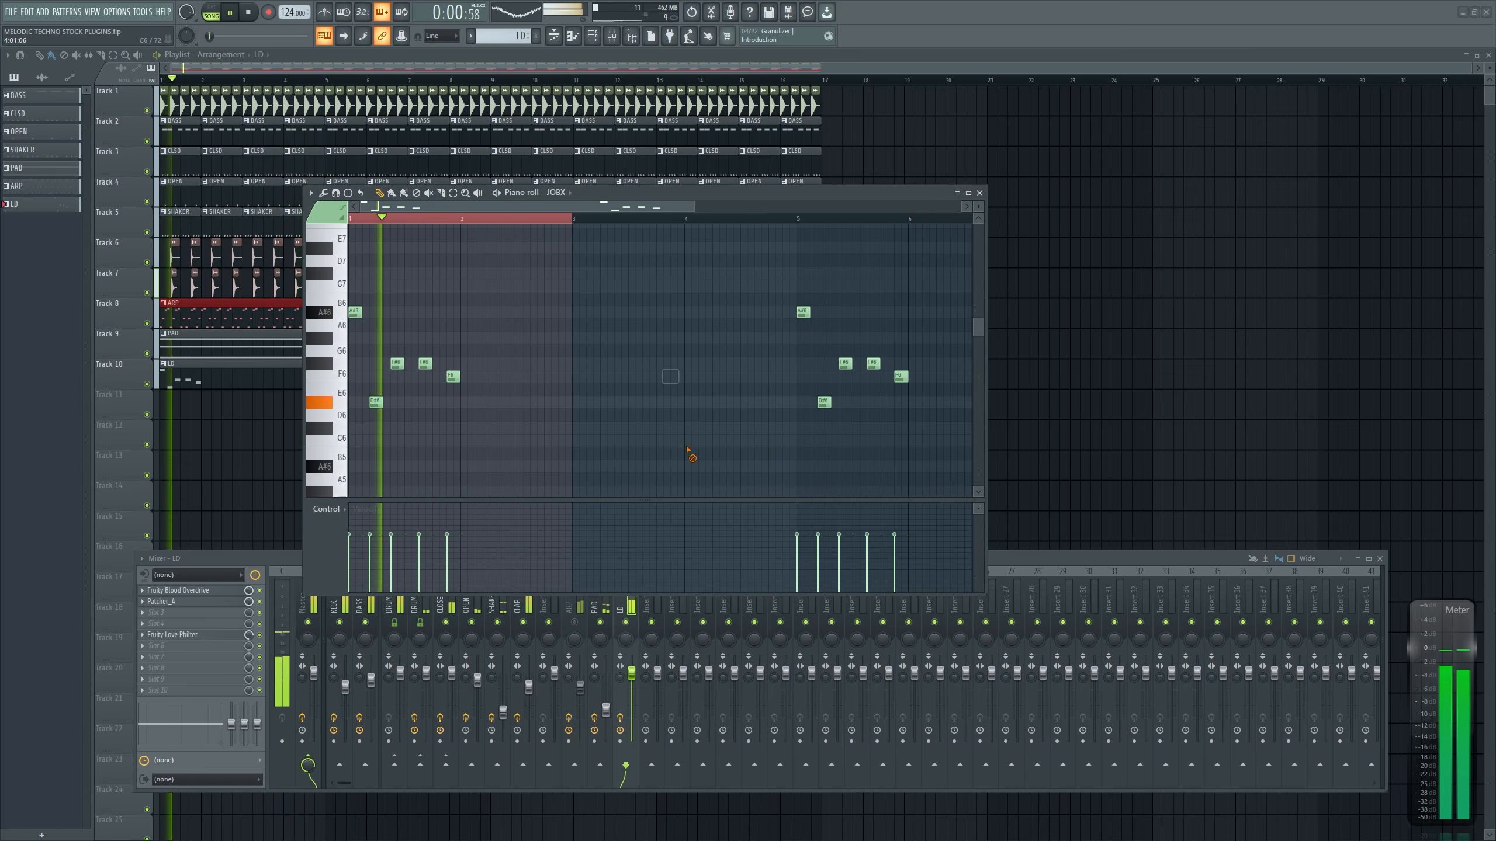
{"action": "left_click", "coordinate": [632, 676]}
{"action": "left_click_drag", "start_coordinate": [511, 375], "coordinate": [270, 333]}
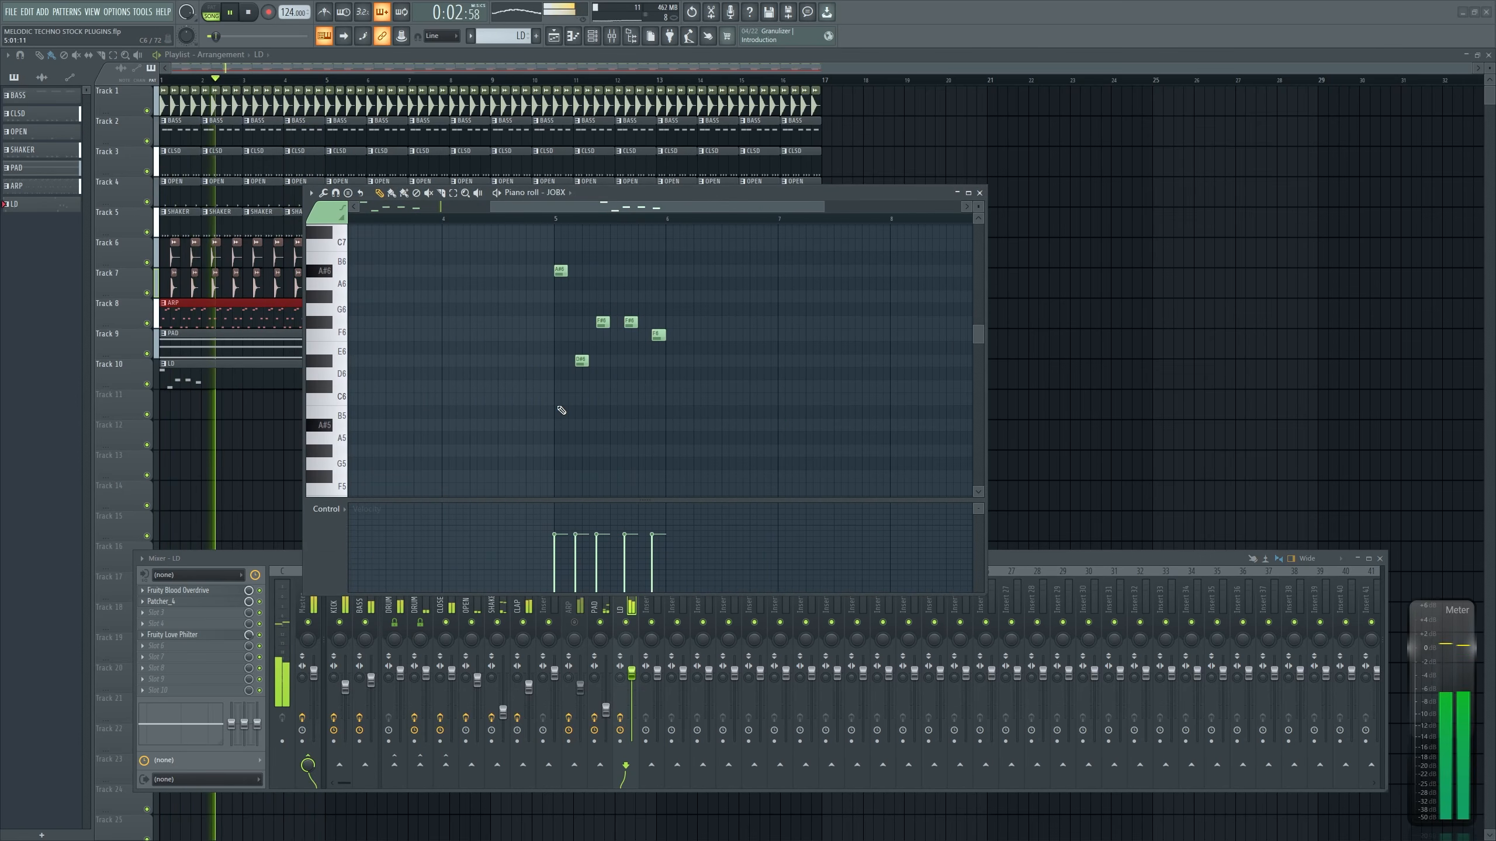
Try a lower pitch for the third note of the bar 5 phrase, and return it to F#6
{"action": "scroll", "coordinate": [731, 433], "scroll_direction": "up", "scroll_amount": 1, "text": "ctrl"}
{"action": "left_click", "coordinate": [732, 436]}
{"action": "right_click", "coordinate": [733, 437]}
{"action": "scroll", "coordinate": [716, 435], "scroll_direction": "up", "scroll_amount": 2, "text": "ctrl"}
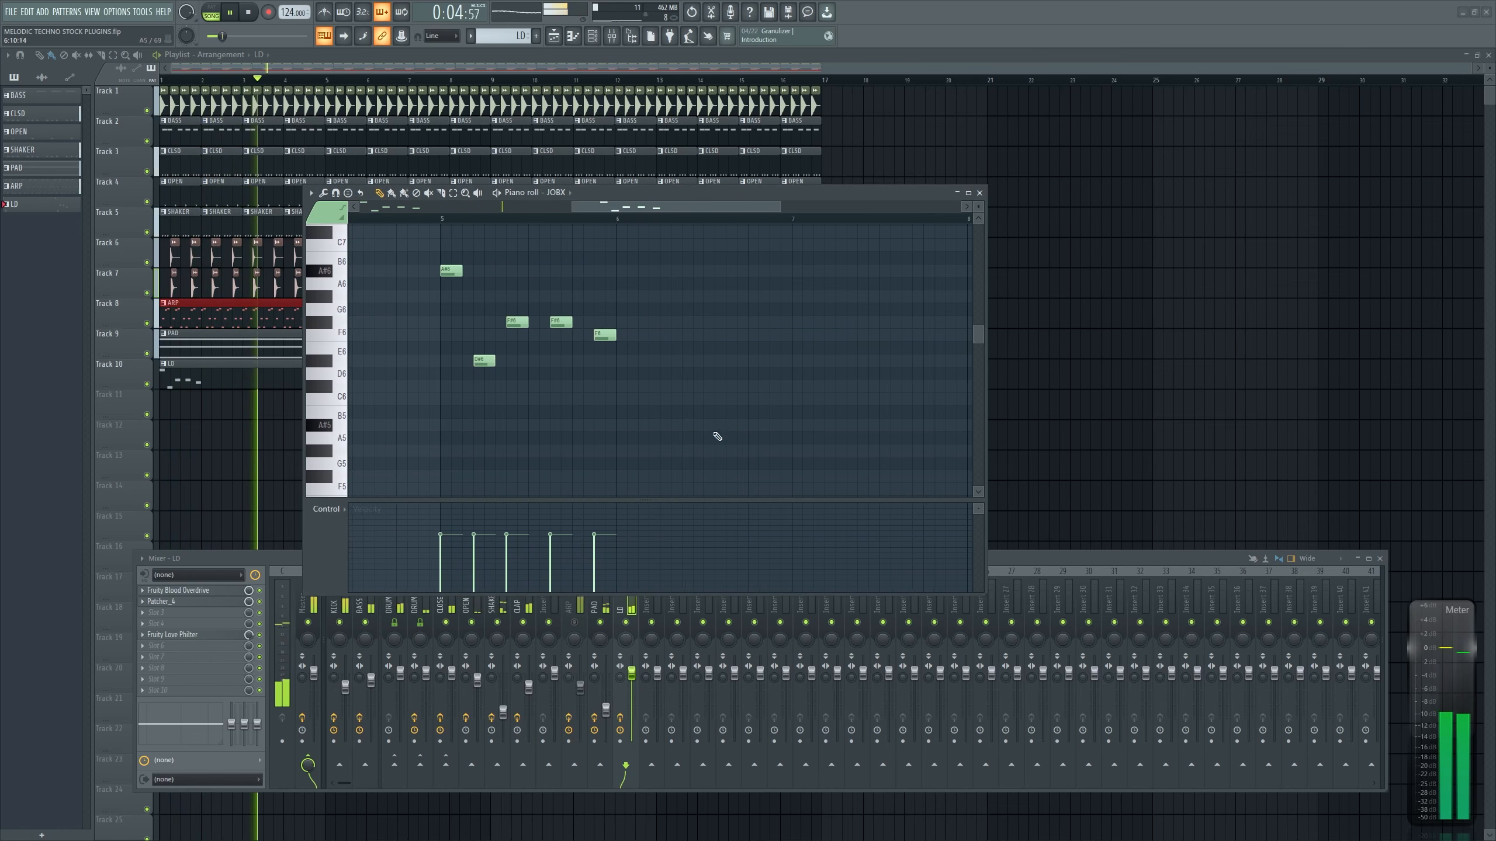
{"action": "scroll", "coordinate": [718, 436], "scroll_direction": "up", "scroll_amount": 1, "text": "ctrl"}
{"action": "left_click_drag", "start_coordinate": [518, 323], "coordinate": [514, 392]}
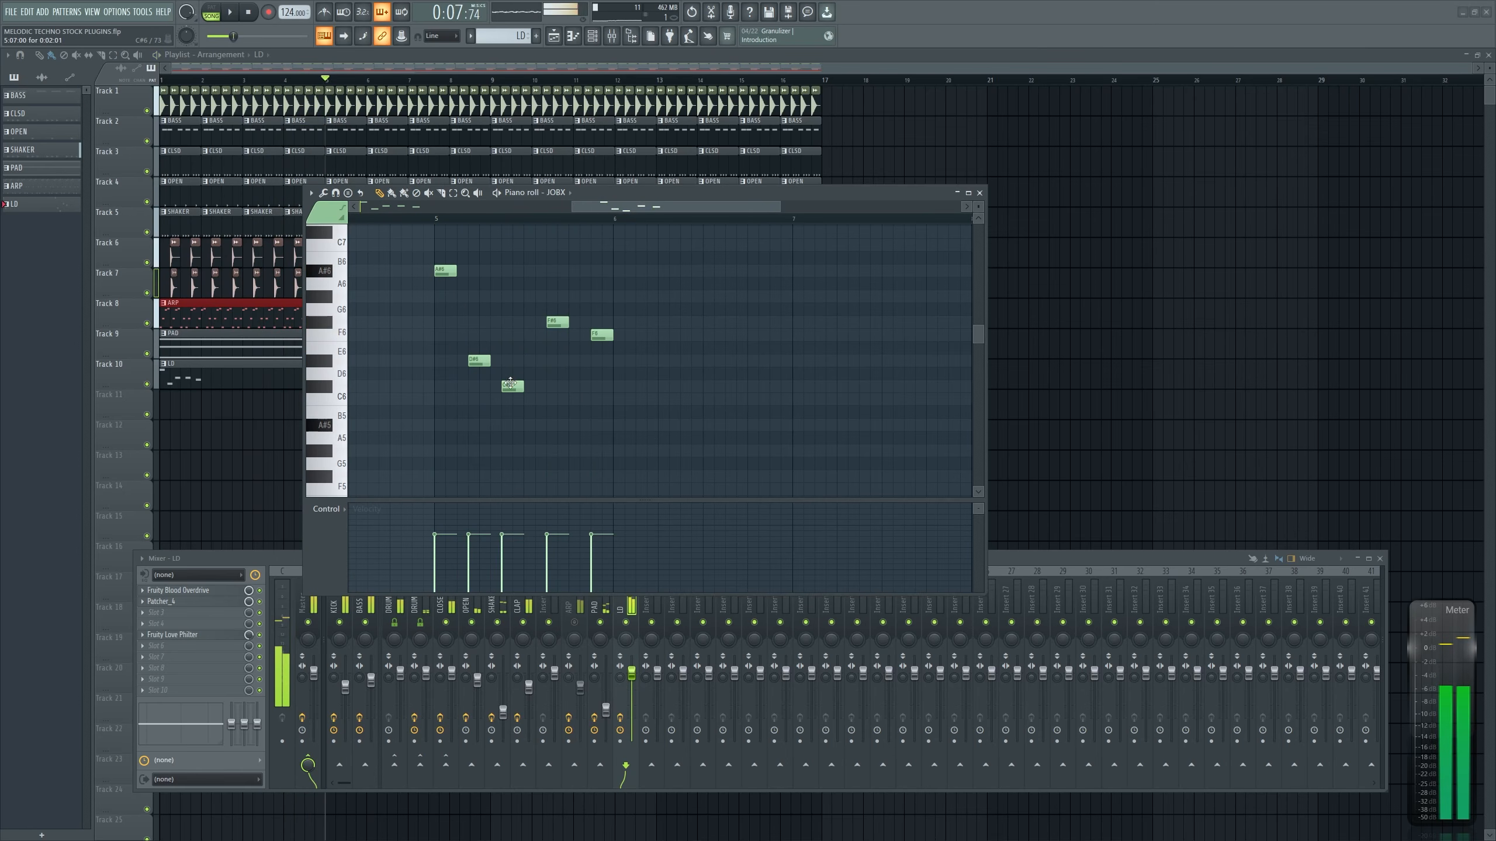
{"action": "left_click_drag", "start_coordinate": [518, 318], "coordinate": [507, 319]}
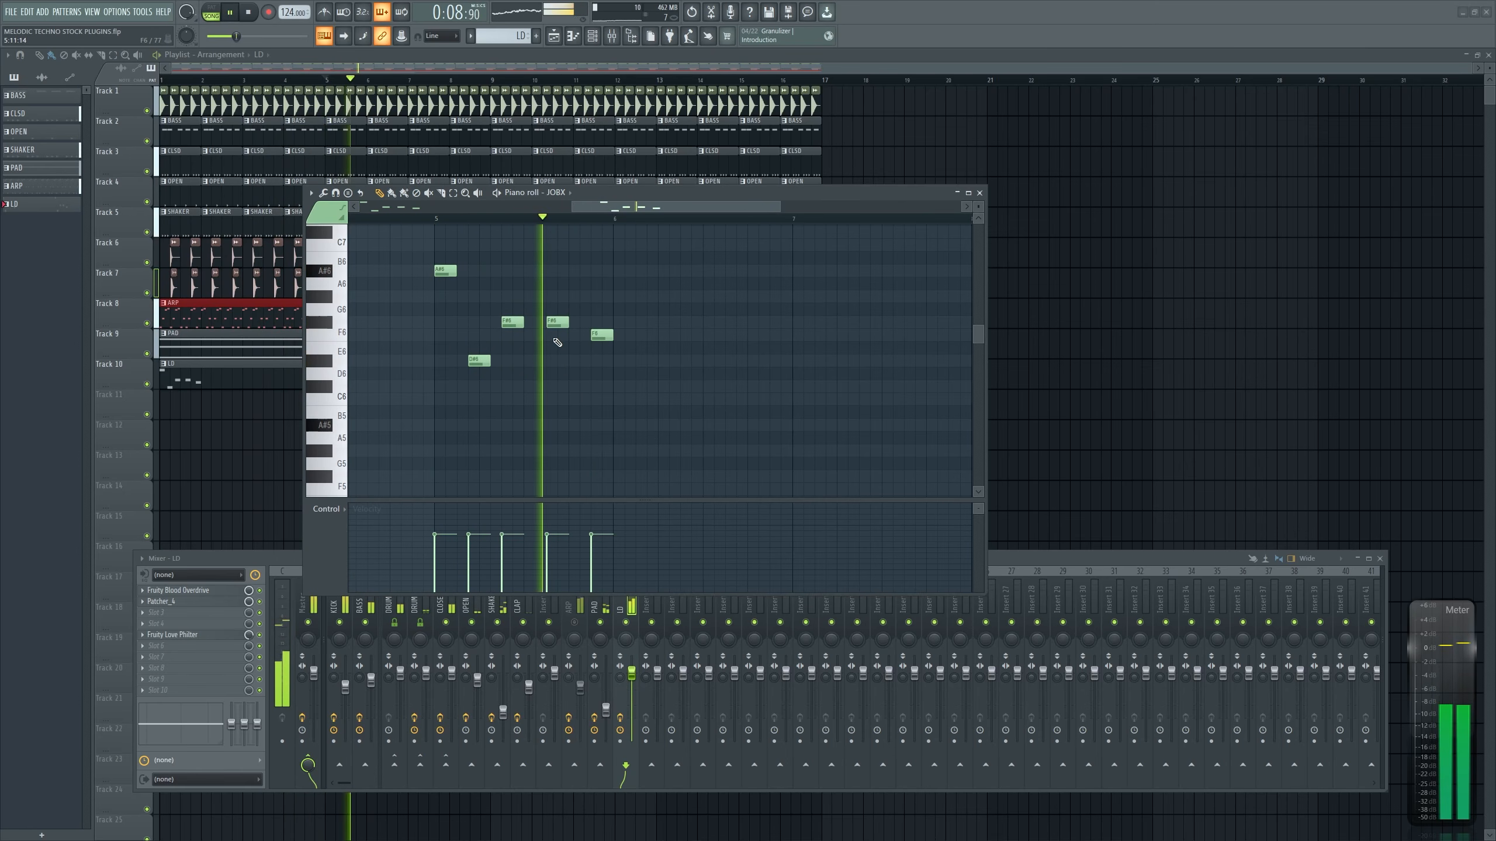
Try F6 as the third note of the bar 1 phrase, and return it to F#6 while auditioning
{"action": "scroll", "coordinate": [595, 353], "scroll_direction": "down", "scroll_amount": 4}
{"action": "left_click_drag", "start_coordinate": [624, 340], "coordinate": [834, 365]}
{"action": "left_click", "coordinate": [350, 218]}
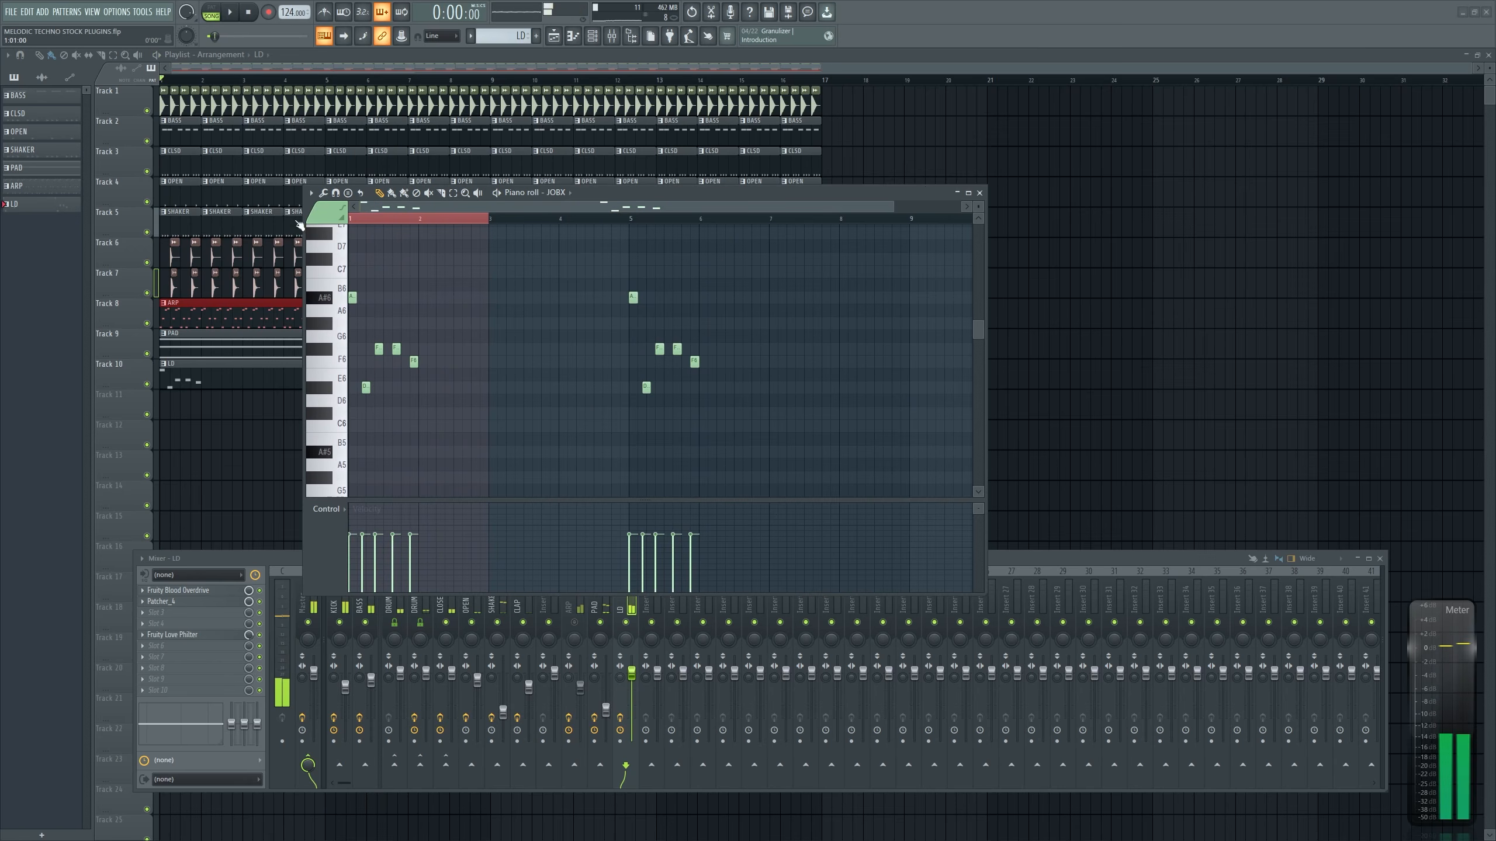
{"action": "scroll", "coordinate": [369, 414], "scroll_direction": "up", "scroll_amount": 3}
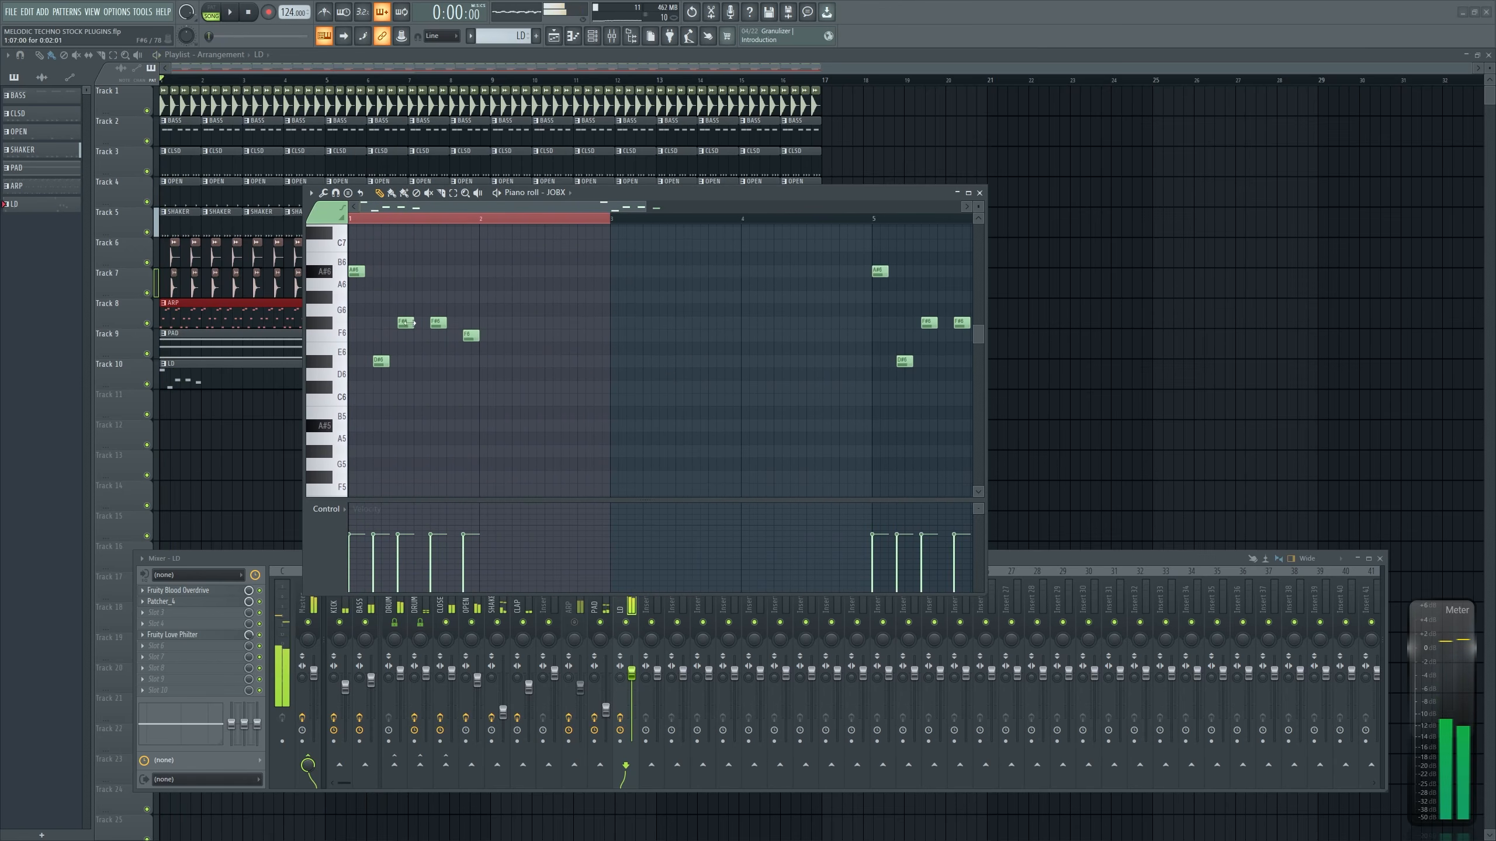
{"action": "mouse_move", "coordinate": [402, 323]}
{"action": "left_mouse_down"}
{"action": "mouse_move", "coordinate": [402, 245]}
{"action": "mouse_move", "coordinate": [405, 336]}
{"action": "left_mouse_up"}
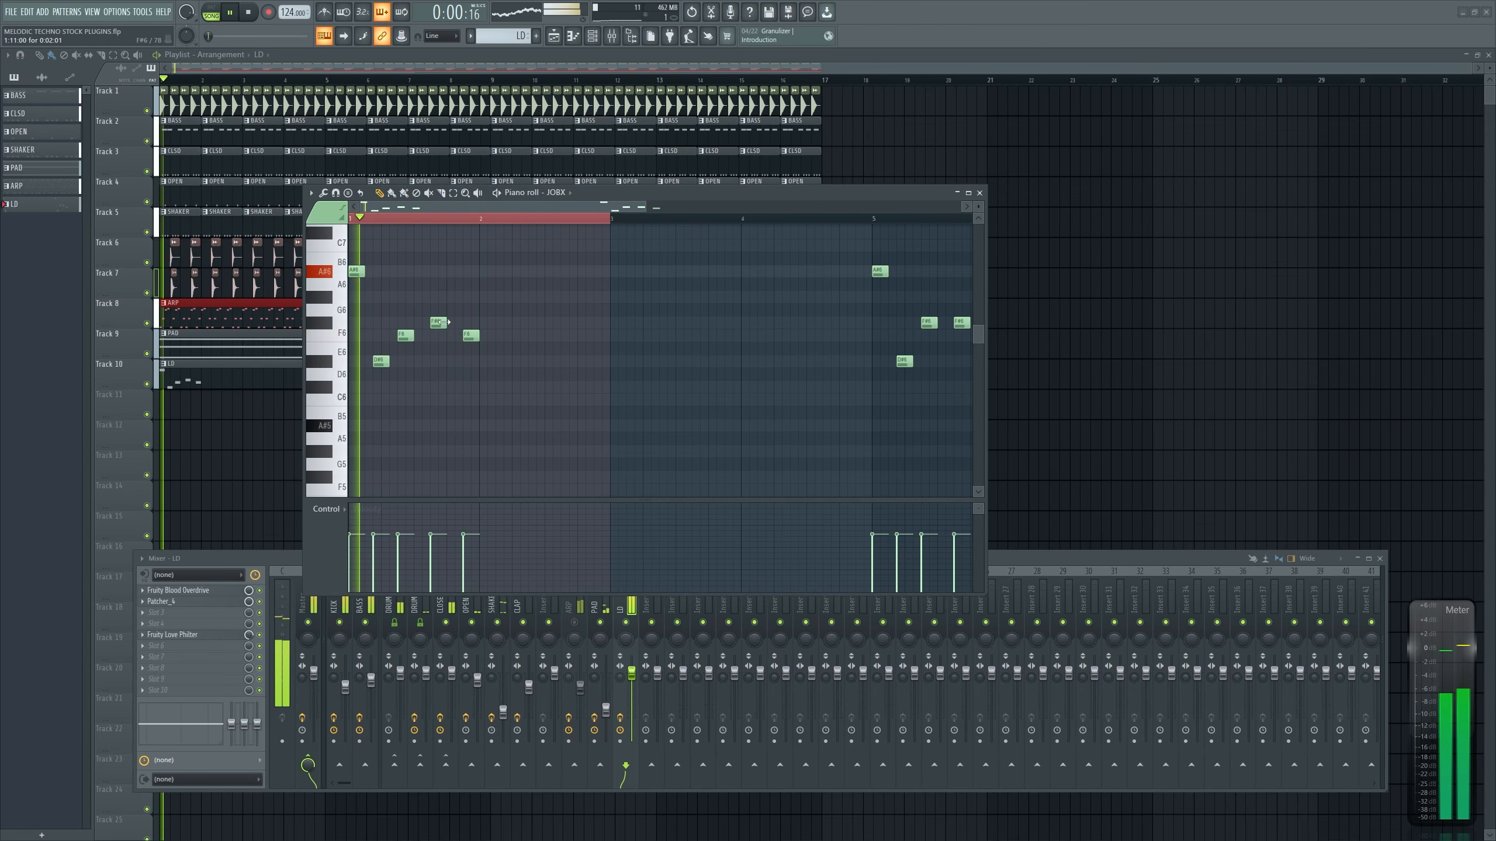
{"action": "left_click_drag", "start_coordinate": [405, 336], "coordinate": [405, 323]}
{"action": "key", "text": "space"}
{"action": "key", "text": "space"}
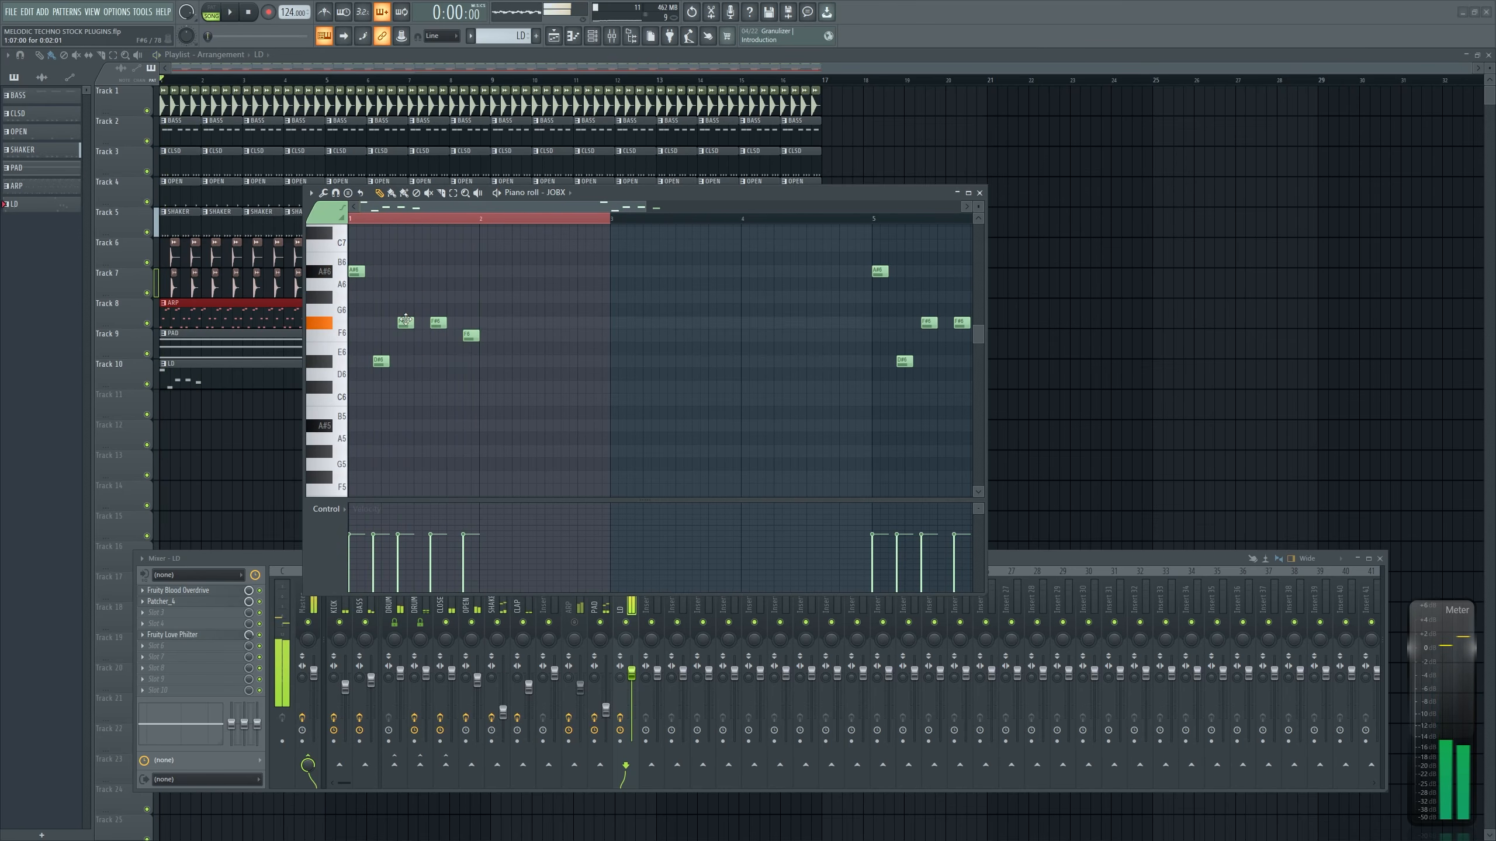
{"action": "scroll", "coordinate": [461, 408], "scroll_direction": "down", "scroll_amount": 3}
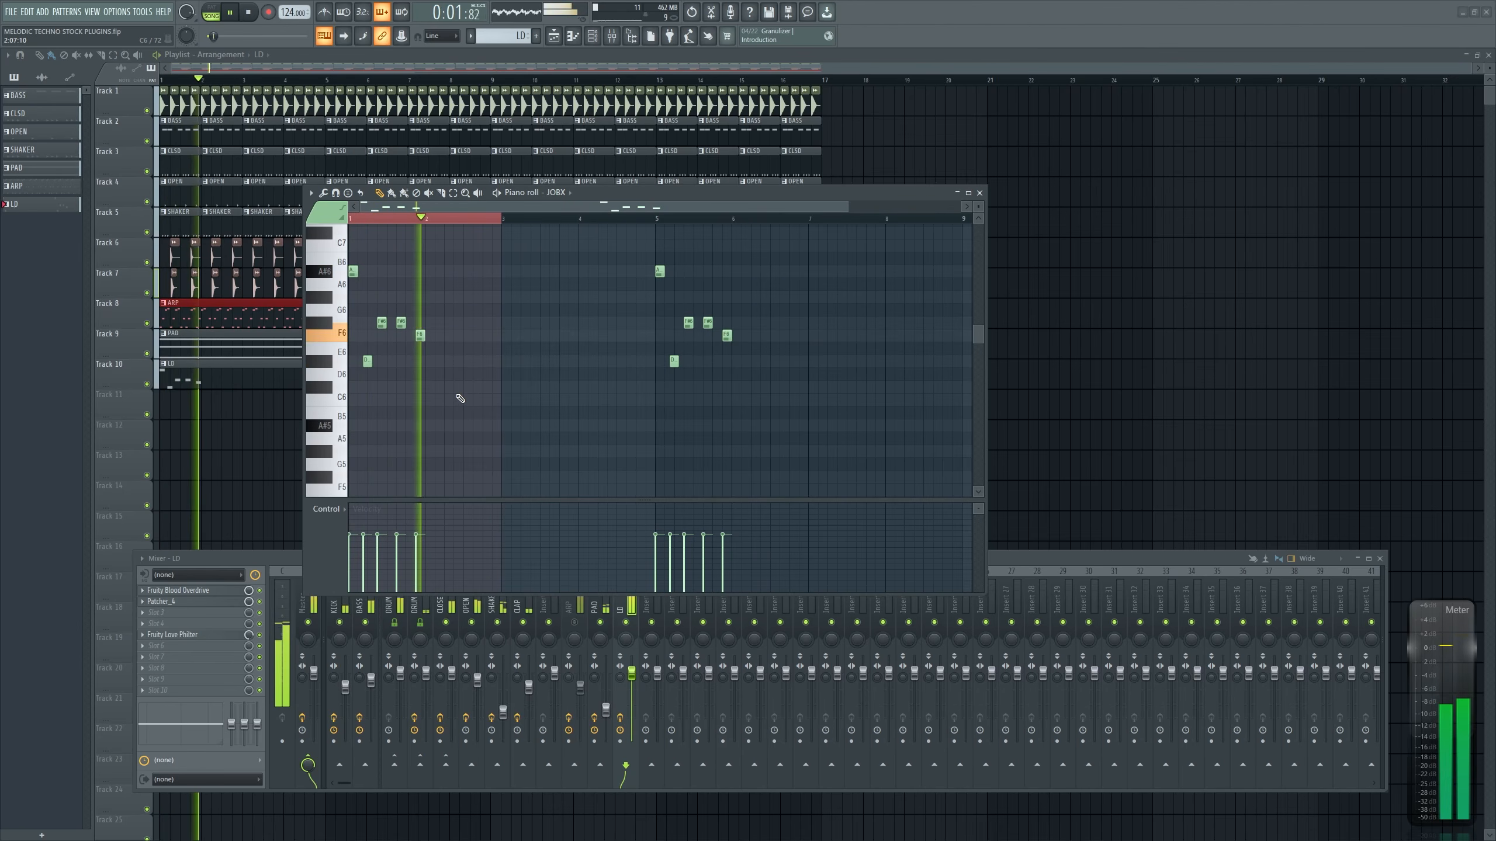
Lower the fourth and fifth notes of the bar 1 phrase to D#6 while auditioning the melody
{"action": "scroll", "coordinate": [468, 383], "scroll_direction": "up", "scroll_amount": 3}
{"action": "key", "text": "space"}
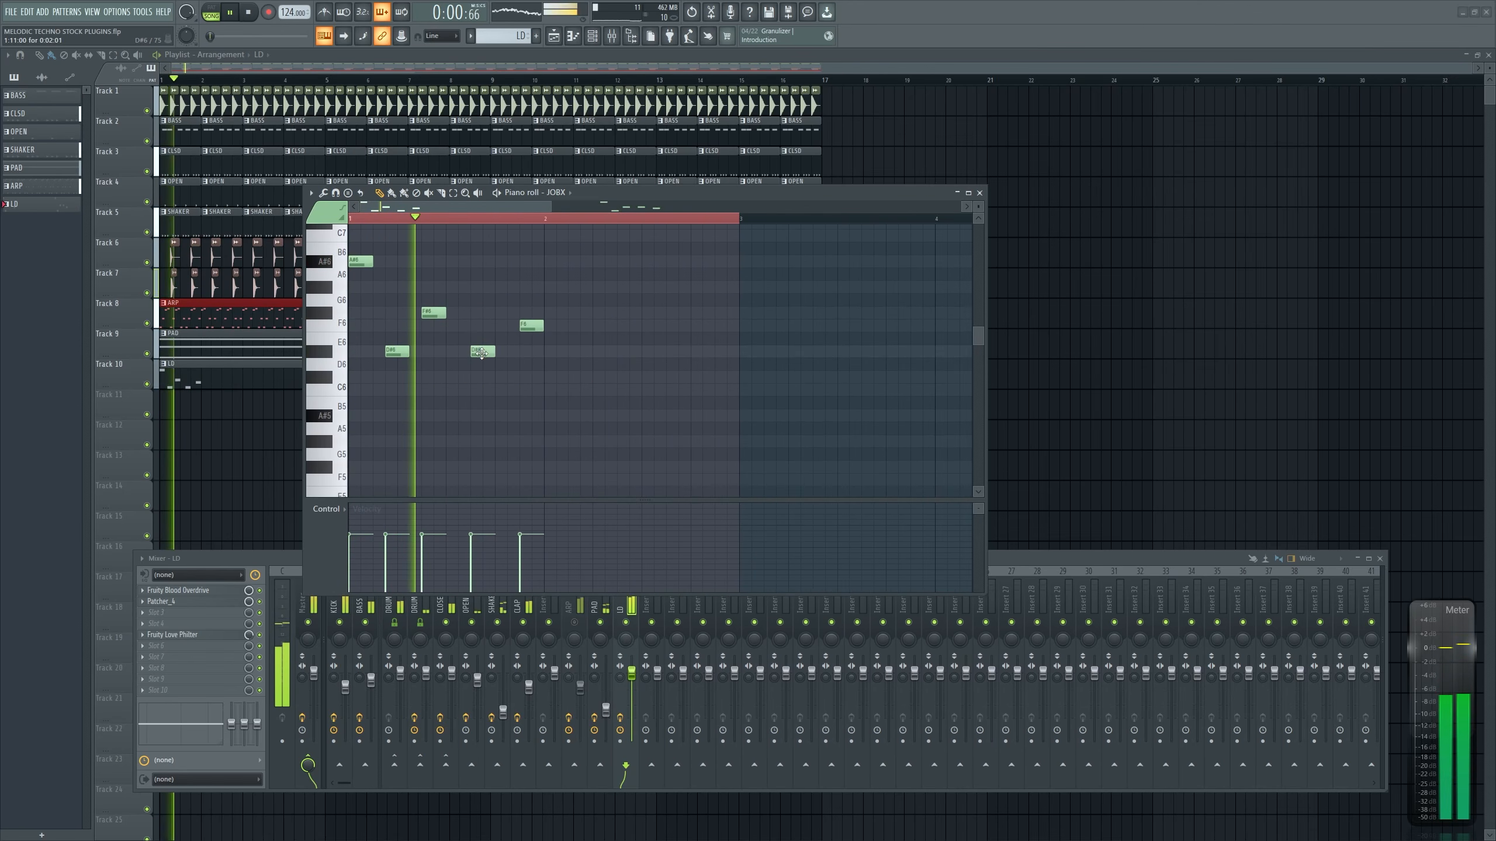
{"action": "key", "text": "space"}
{"action": "key", "text": "space"}
Transpose the bar 1 and bar 5 lead phrases down by one octave
{"action": "left_click_drag", "start_coordinate": [624, 395], "coordinate": [180, 199]}
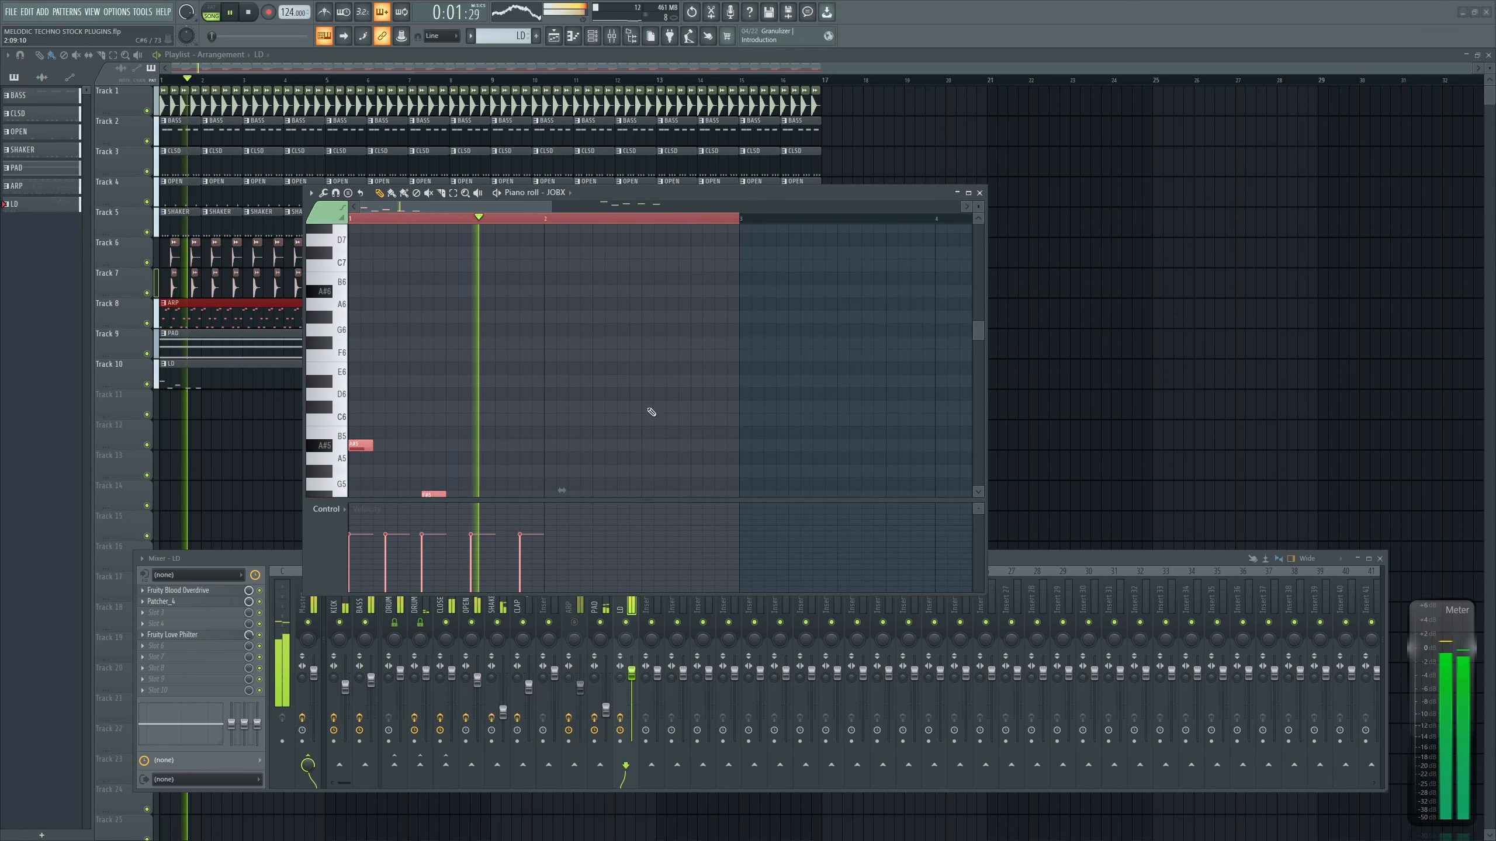
{"action": "scroll", "coordinate": [648, 414], "scroll_direction": "down", "scroll_amount": 5}
{"action": "scroll", "coordinate": [611, 411], "scroll_direction": "down", "scroll_amount": 2, "text": "ctrl"}
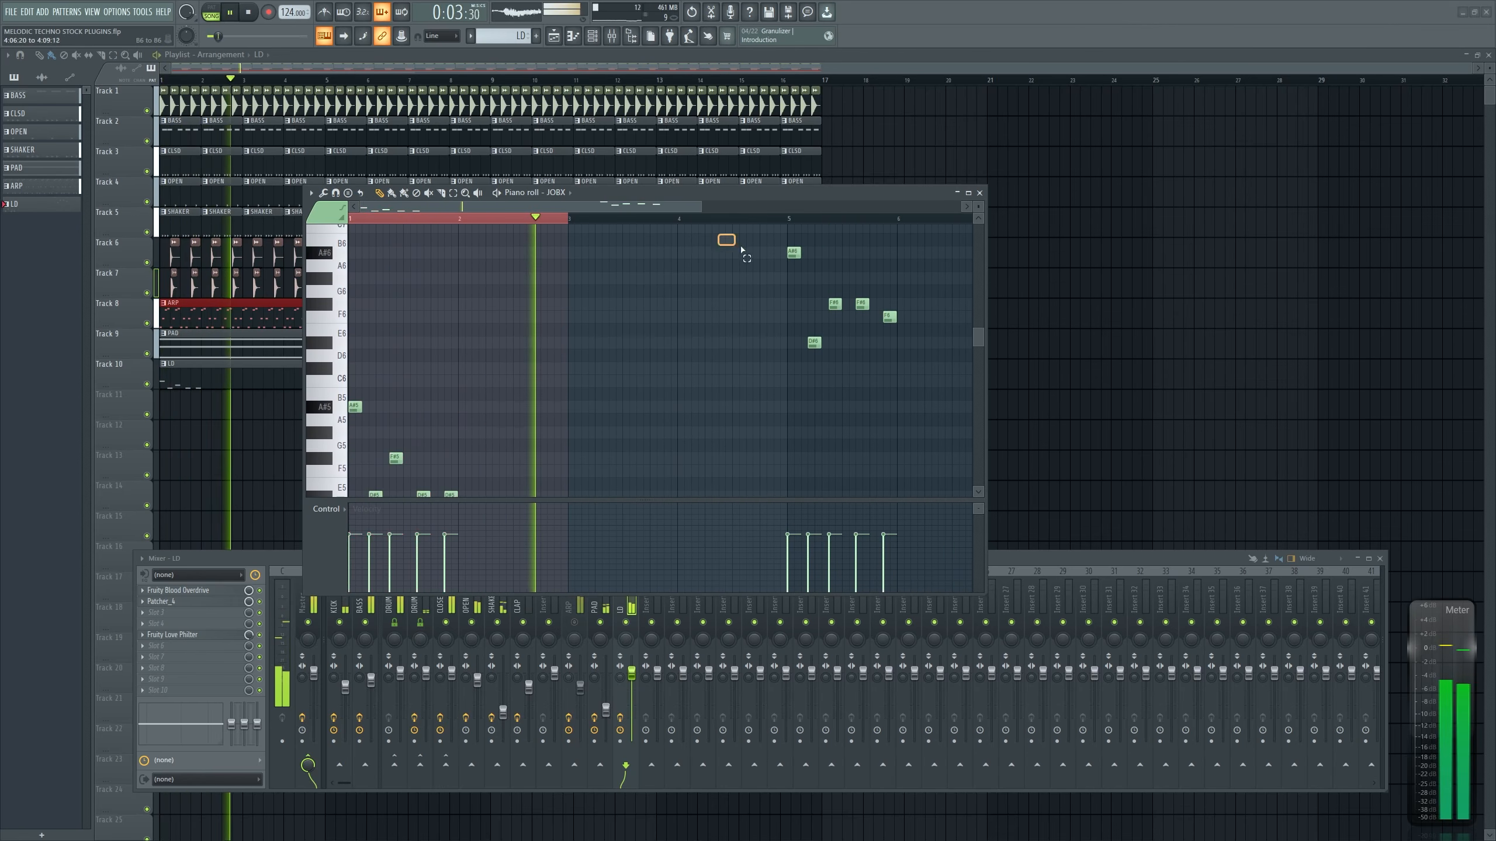
{"action": "scroll", "coordinate": [508, 356], "scroll_direction": "down", "scroll_amount": 3}
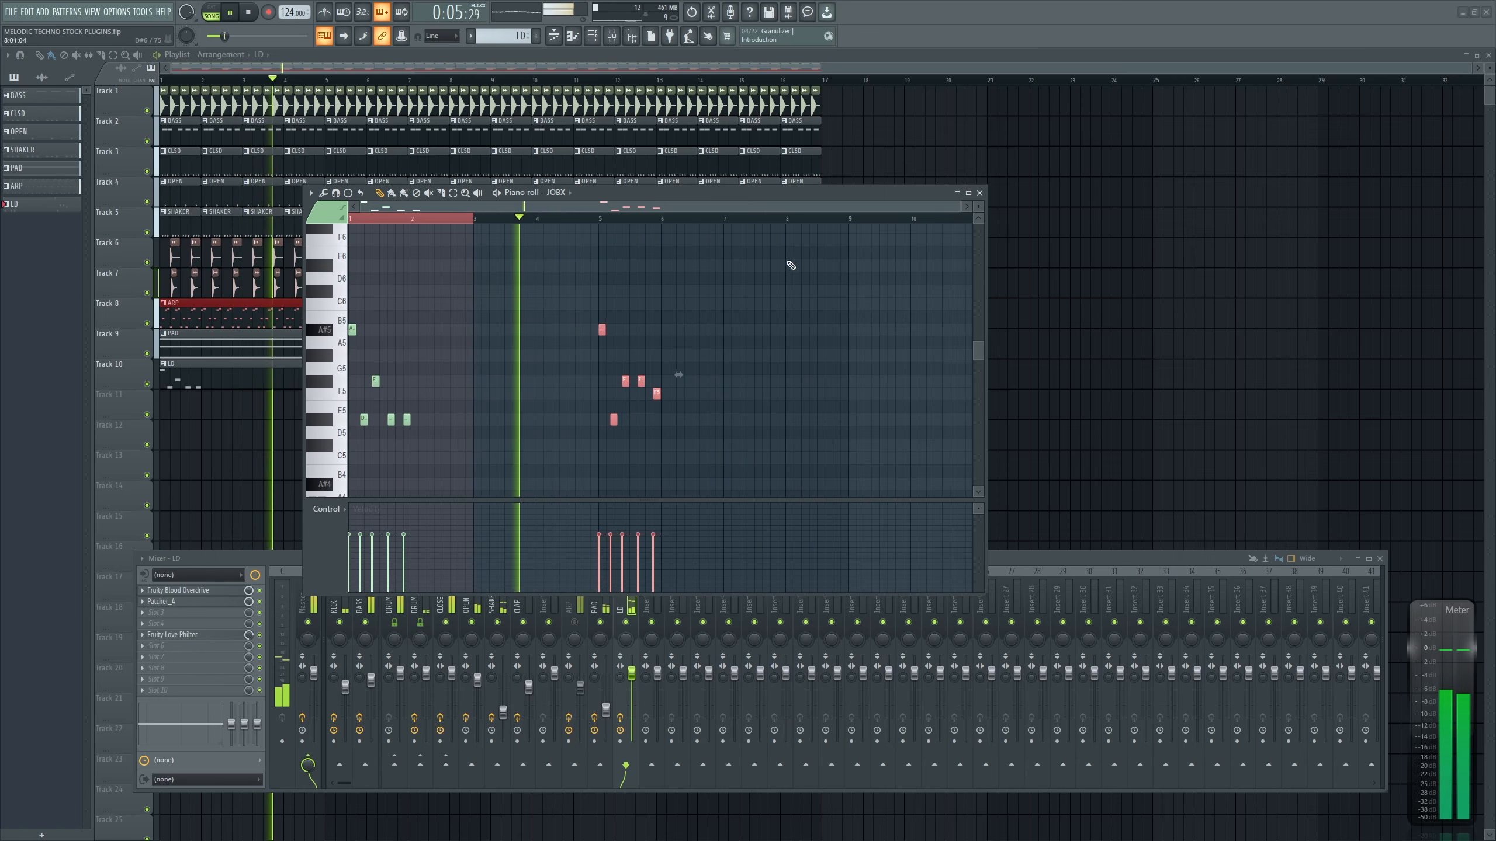
Copy both lead phrases to bars 9 and 13 one octave higher, and save the project
{"action": "left_click_drag", "start_coordinate": [792, 264], "coordinate": [352, 438]}
{"action": "left_click_drag", "start_coordinate": [353, 331], "coordinate": [849, 357]}
{"action": "key", "text": "ctrl+Up"}
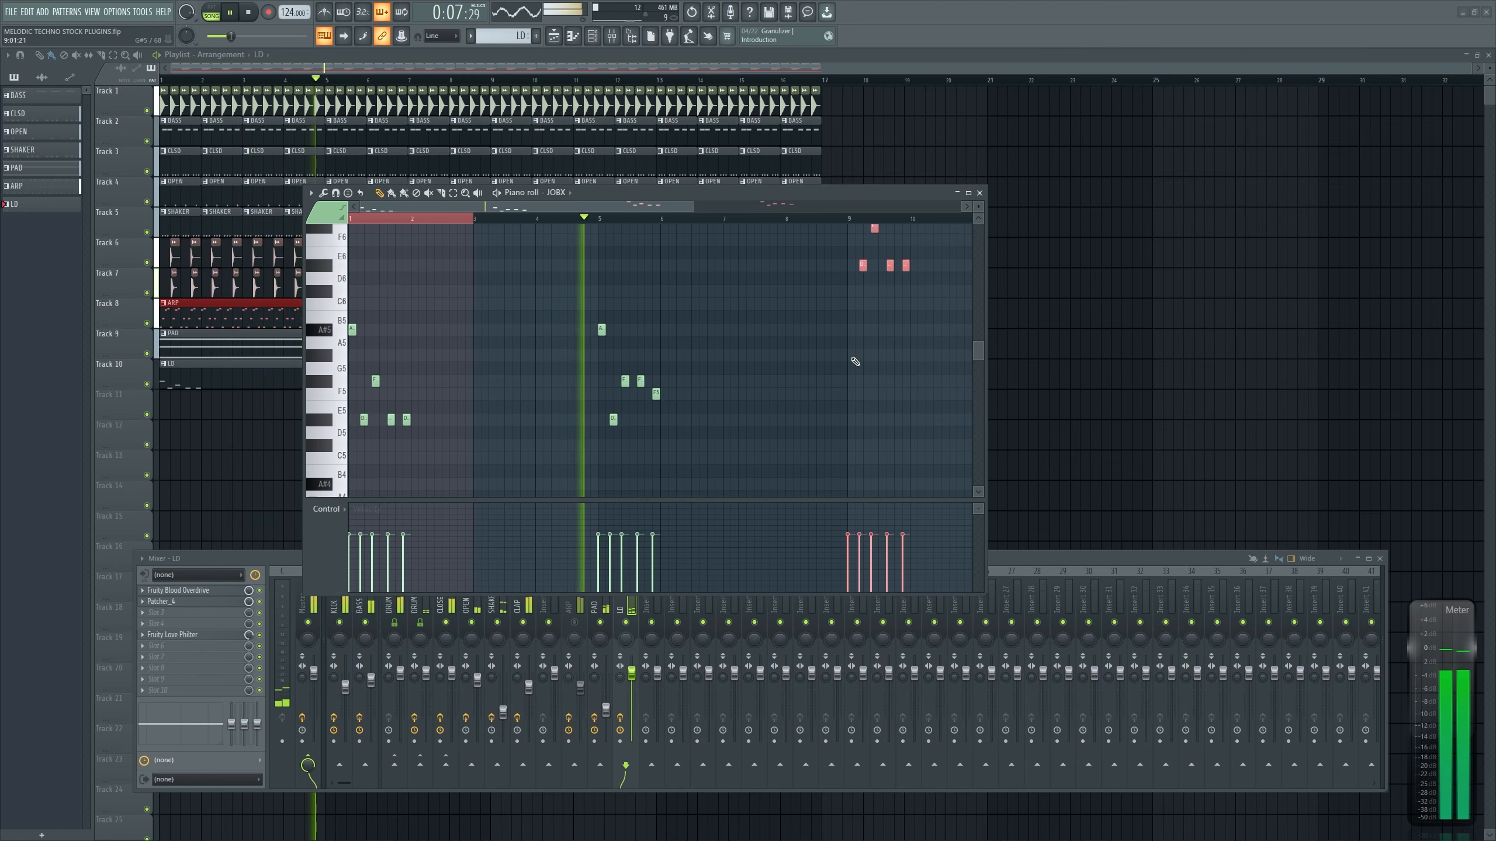
{"action": "scroll", "coordinate": [836, 348], "scroll_direction": "up", "scroll_amount": 2}
{"action": "left_click", "coordinate": [842, 418]}
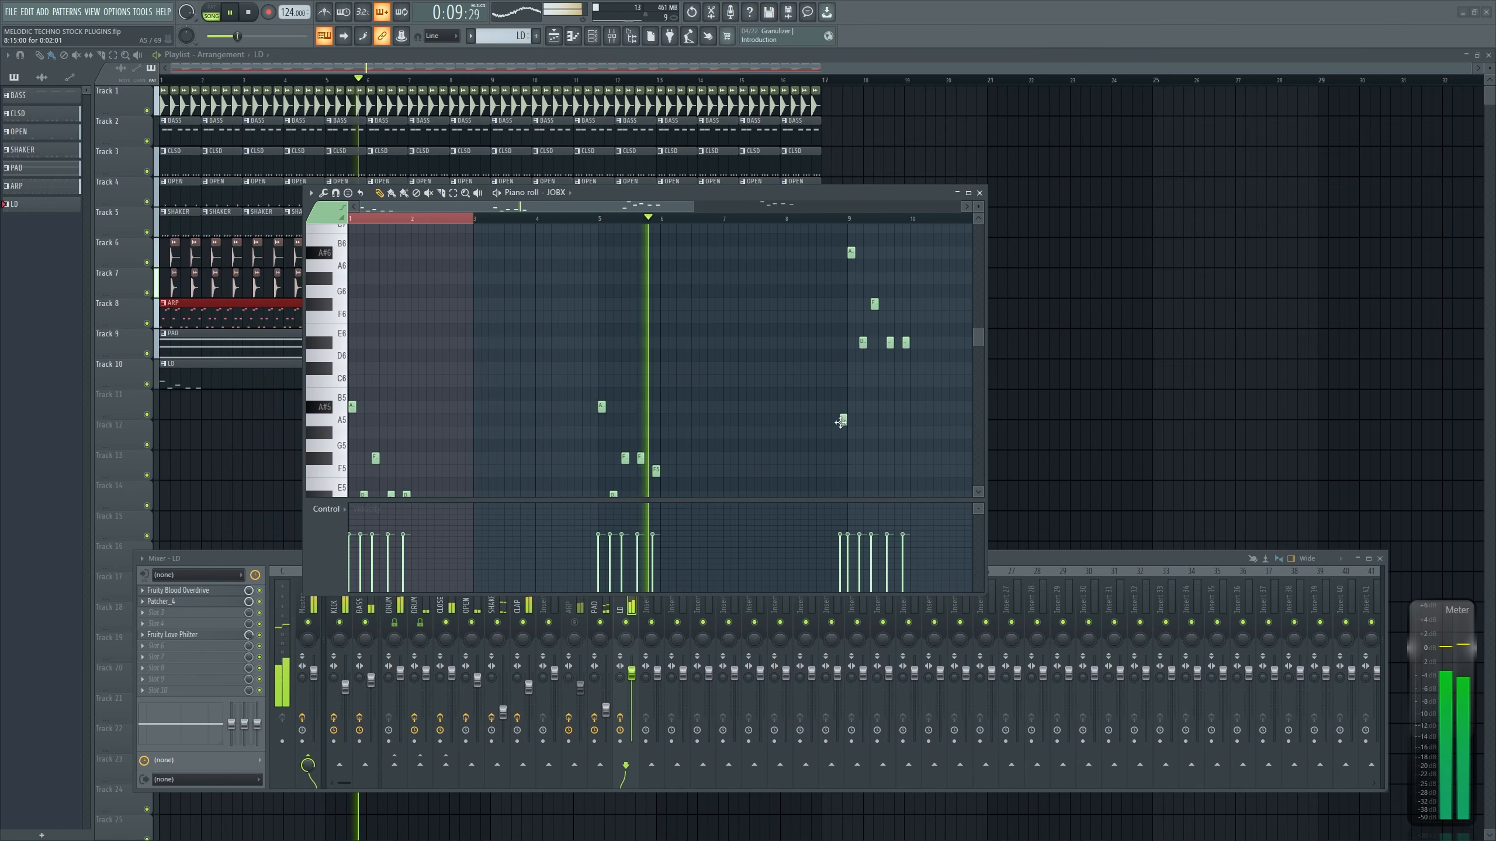
{"action": "right_click", "coordinate": [842, 419]}
{"action": "left_click_drag", "start_coordinate": [888, 451], "coordinate": [668, 431]}
{"action": "key", "text": "ctrl+s"}
{"action": "left_click", "coordinate": [641, 674]}
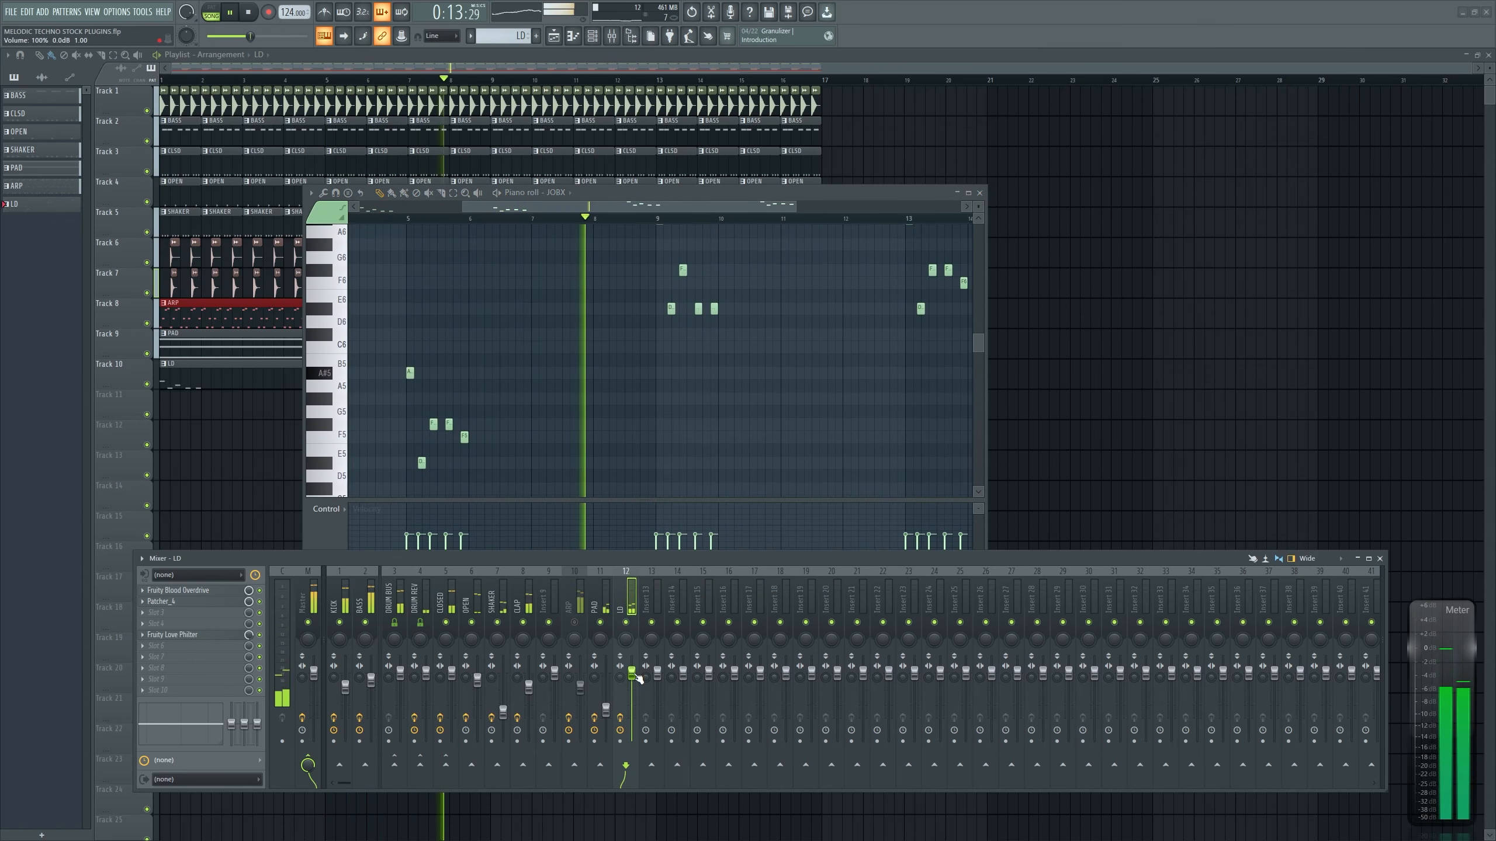
Raise the velocity of the third note in bar 1 and lower the second note's velocity to about 50%
{"action": "left_click_drag", "start_coordinate": [780, 457], "coordinate": [933, 406]}
{"action": "scroll", "coordinate": [476, 426], "scroll_direction": "up", "scroll_amount": 3}
{"action": "mouse_move", "coordinate": [475, 423]}
{"action": "left_mouse_down"}
{"action": "mouse_move", "coordinate": [639, 411]}
{"action": "mouse_move", "coordinate": [671, 357]}
{"action": "left_mouse_up"}
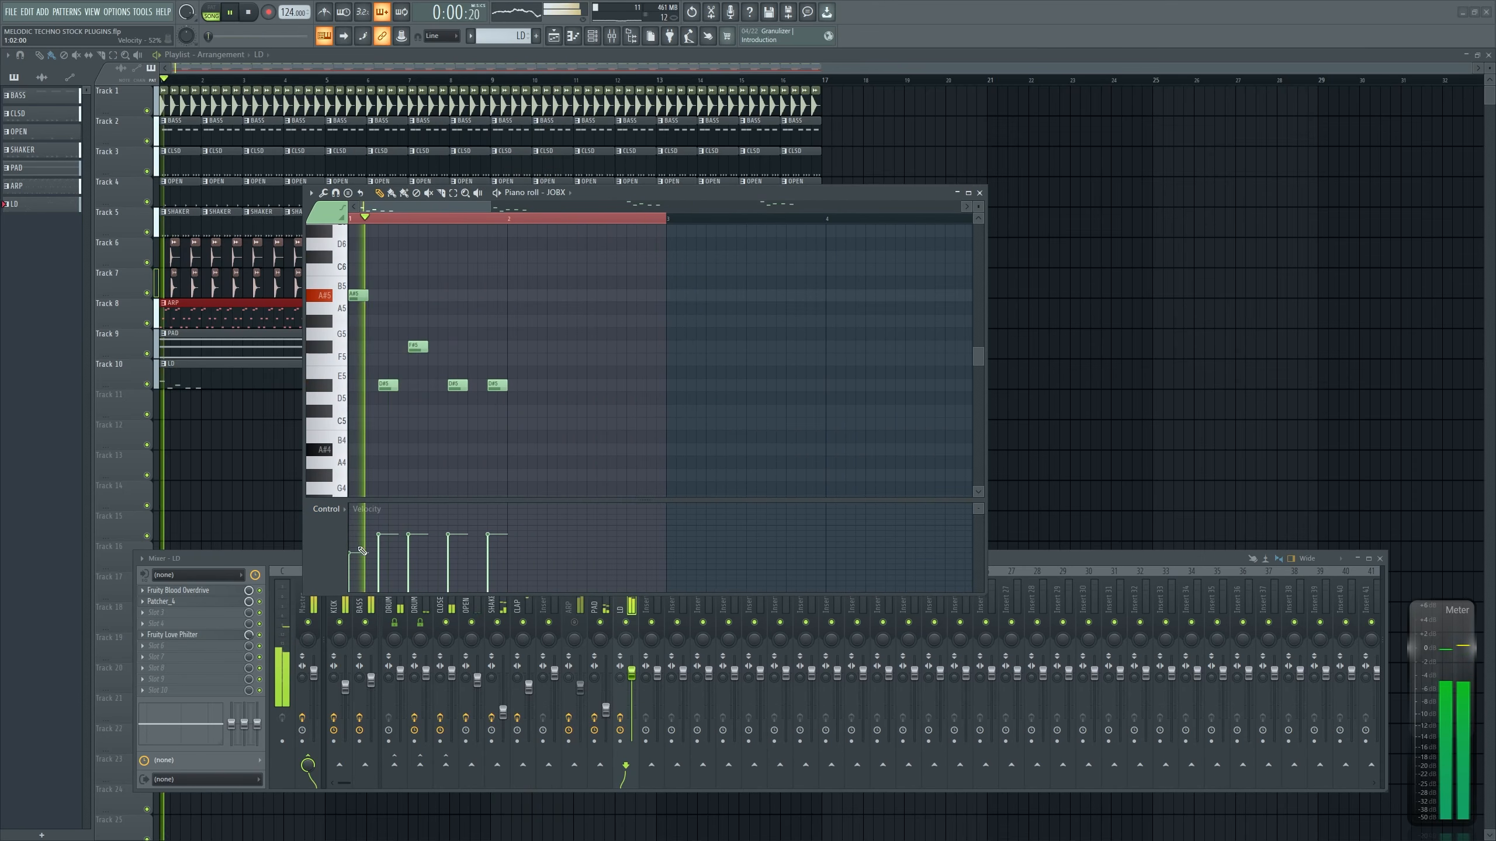
{"action": "left_click", "coordinate": [416, 521]}
{"action": "key", "text": "space"}
{"action": "left_click", "coordinate": [387, 549]}
{"action": "key", "text": "space"}
{"action": "key", "text": "space"}
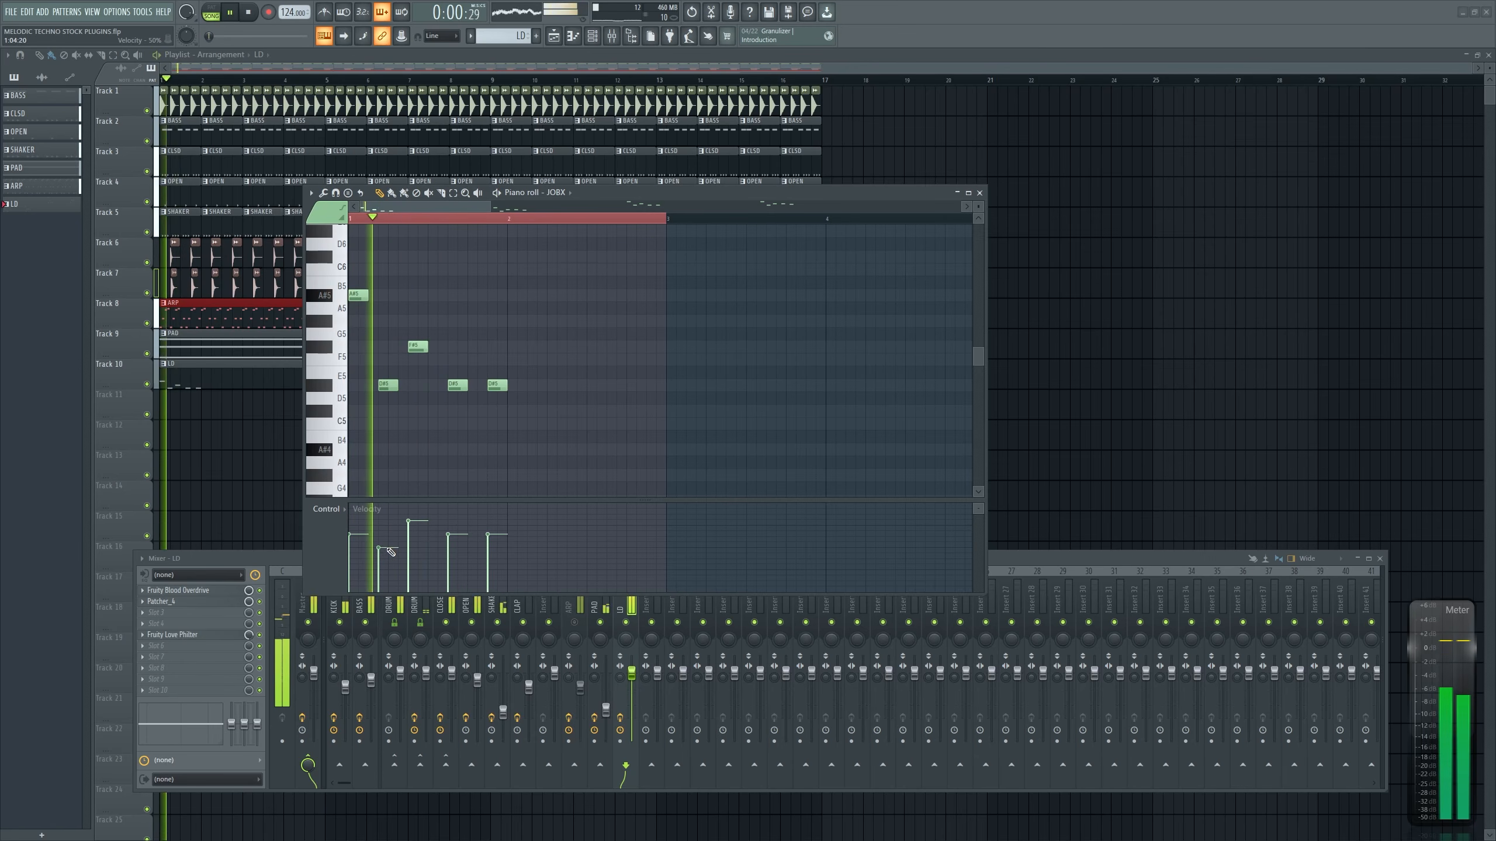
Raise the velocities of the fourth and fifth notes in bar 1 slightly and set the third note's to about 73%
{"action": "left_click", "coordinate": [452, 524]}
{"action": "key", "text": "space"}
{"action": "key", "text": "space"}
{"action": "left_click", "coordinate": [415, 529]}
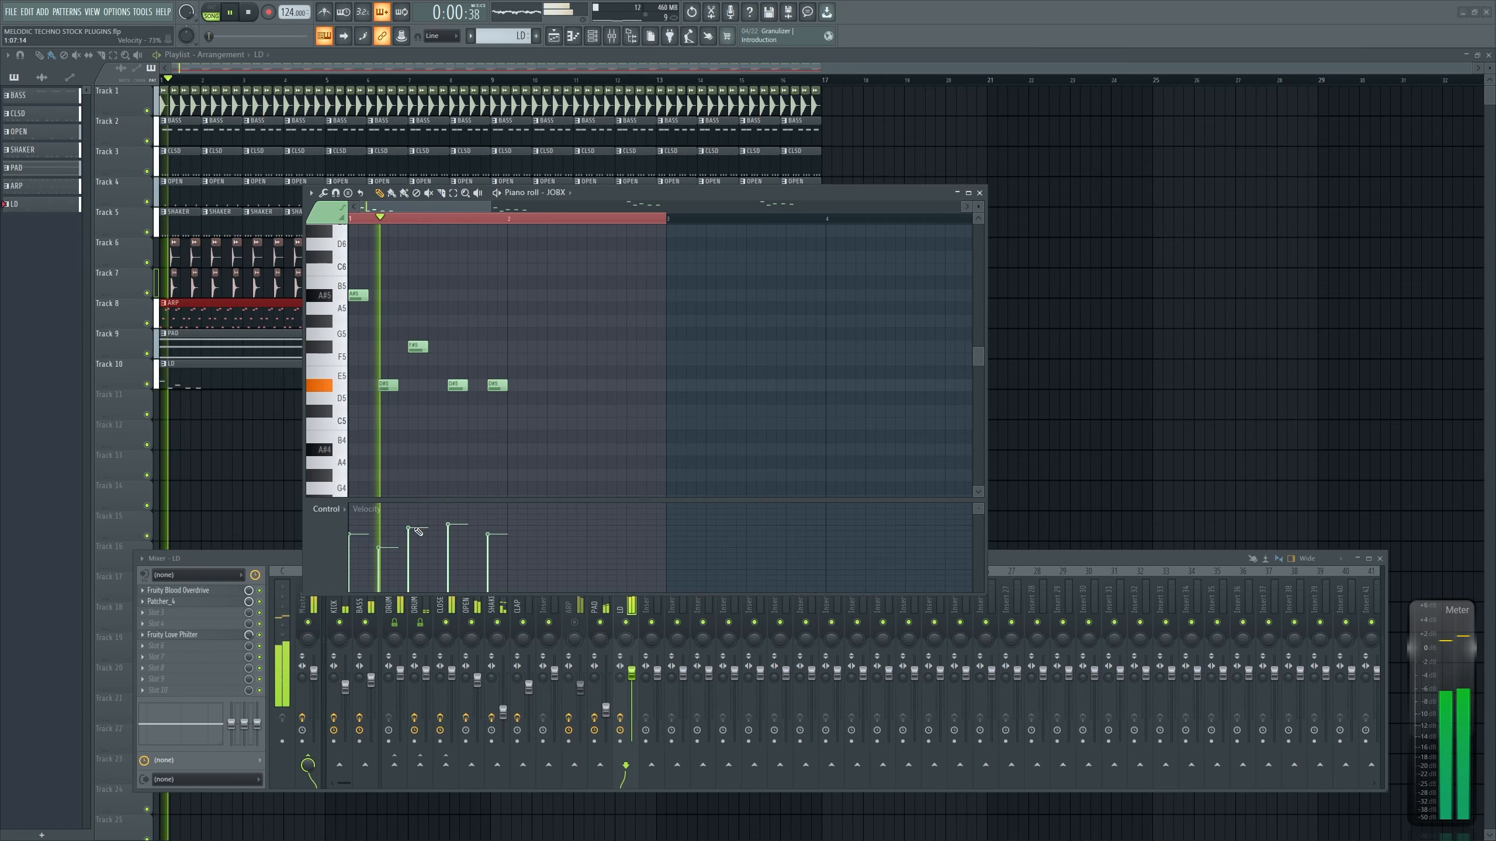
{"action": "left_click", "coordinate": [491, 530]}
{"action": "key", "text": "space"}
{"action": "key", "text": "space"}
{"action": "key", "text": "space"}
{"action": "key", "text": "space"}
Raise the third note's velocity above the others and settle the second note's slightly below the first note's while auditioning bar 1
{"action": "left_click", "coordinate": [391, 519]}
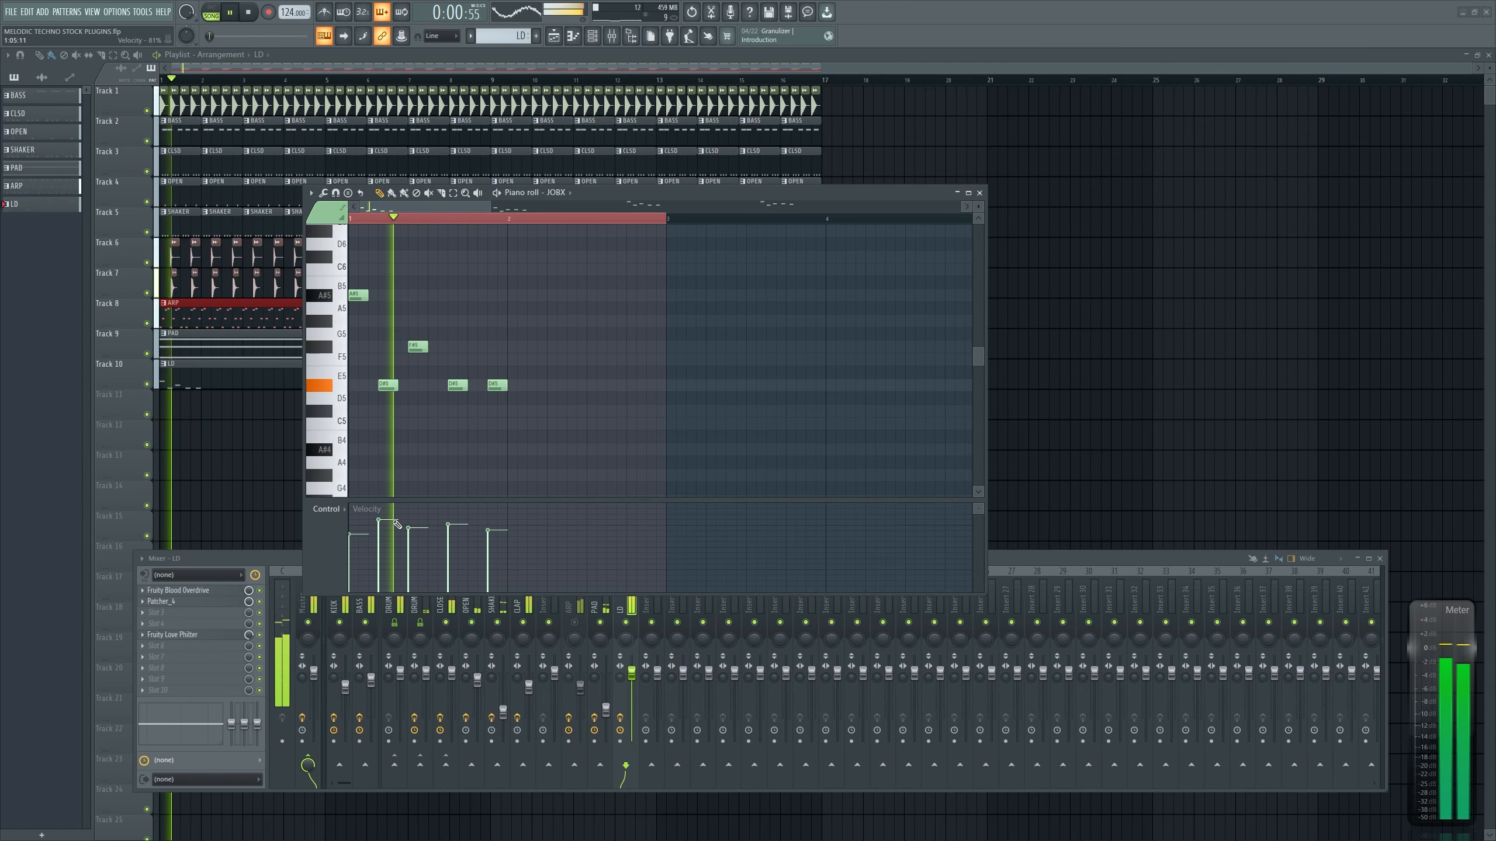
{"action": "left_click", "coordinate": [413, 520]}
{"action": "left_click", "coordinate": [389, 547]}
{"action": "key", "text": "space"}
{"action": "key", "text": "space"}
{"action": "key", "text": "space"}
{"action": "key", "text": "space"}
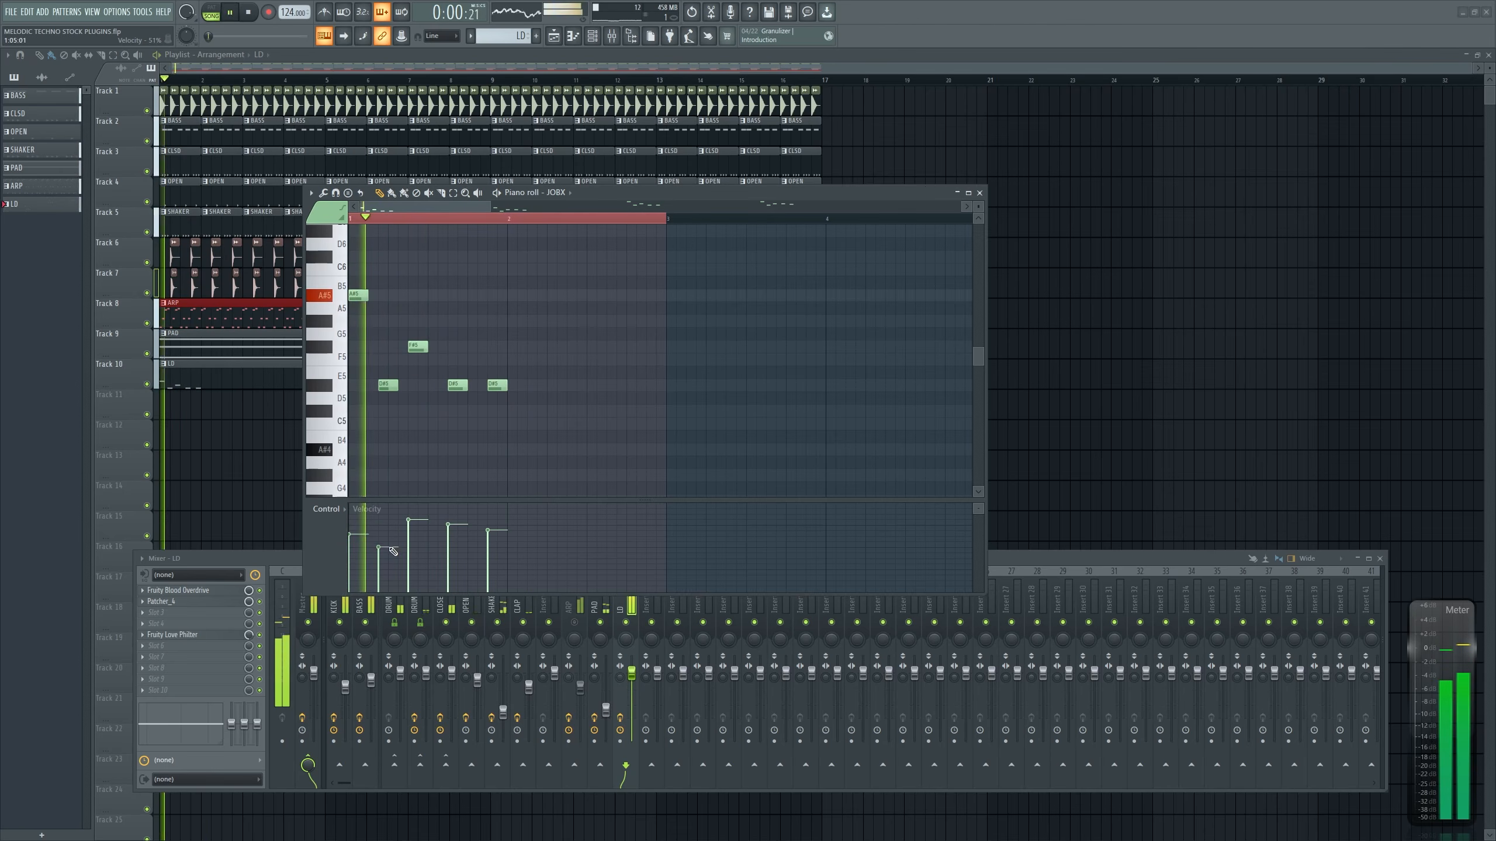
{"action": "left_click", "coordinate": [388, 539]}
Shape the velocities of the bar 5 phrase by lowering the second note's and raising the third note's
{"action": "scroll", "coordinate": [653, 445], "scroll_direction": "down", "scroll_amount": 2}
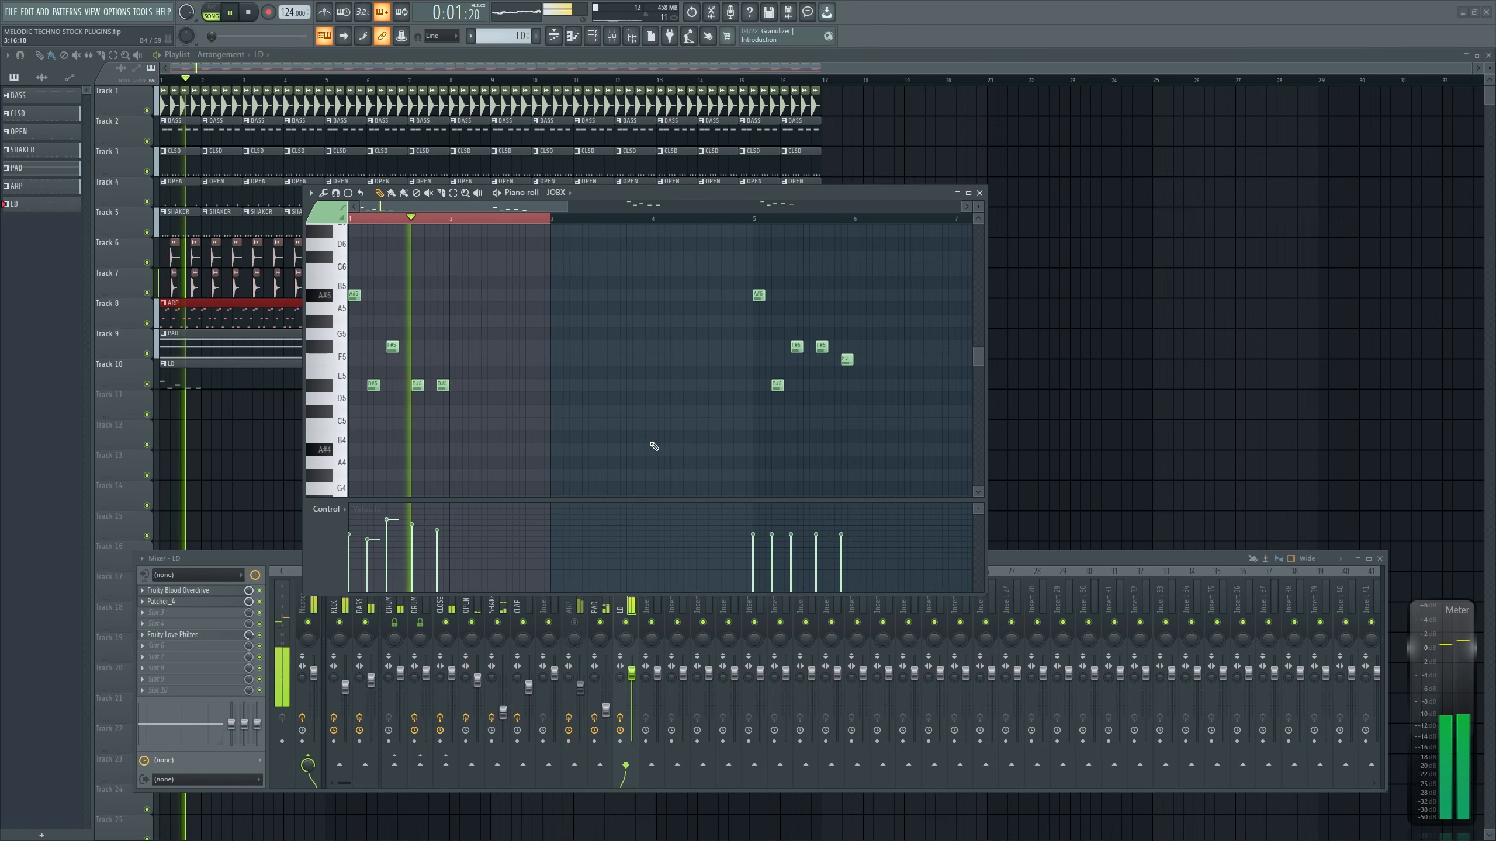
{"action": "left_click", "coordinate": [768, 542]}
{"action": "left_click", "coordinate": [787, 522]}
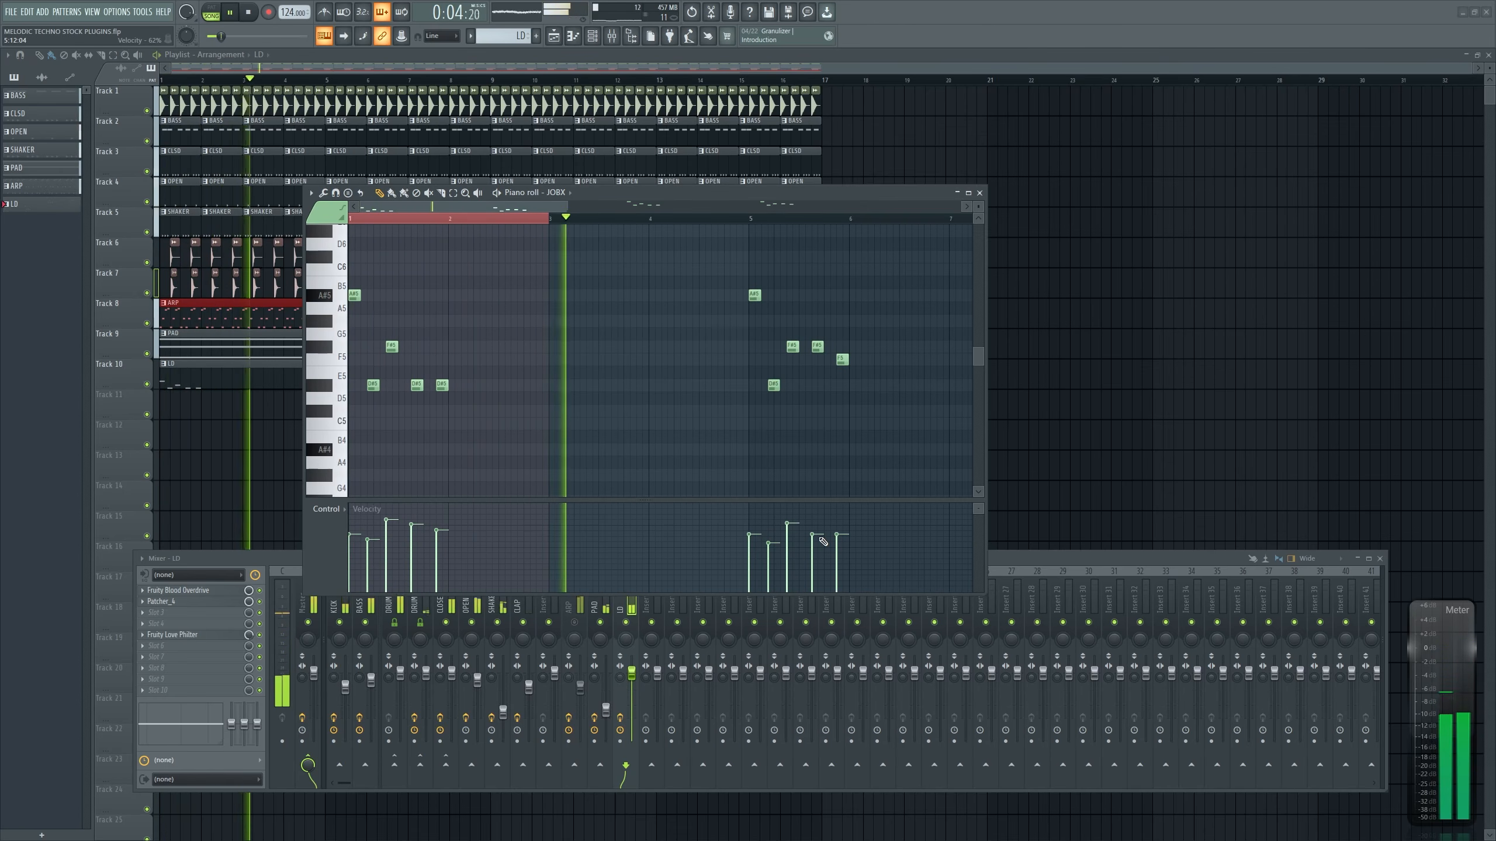
{"action": "scroll", "coordinate": [666, 370], "scroll_direction": "down", "scroll_amount": 3}
{"action": "scroll", "coordinate": [666, 370], "scroll_direction": "up", "scroll_amount": 3}
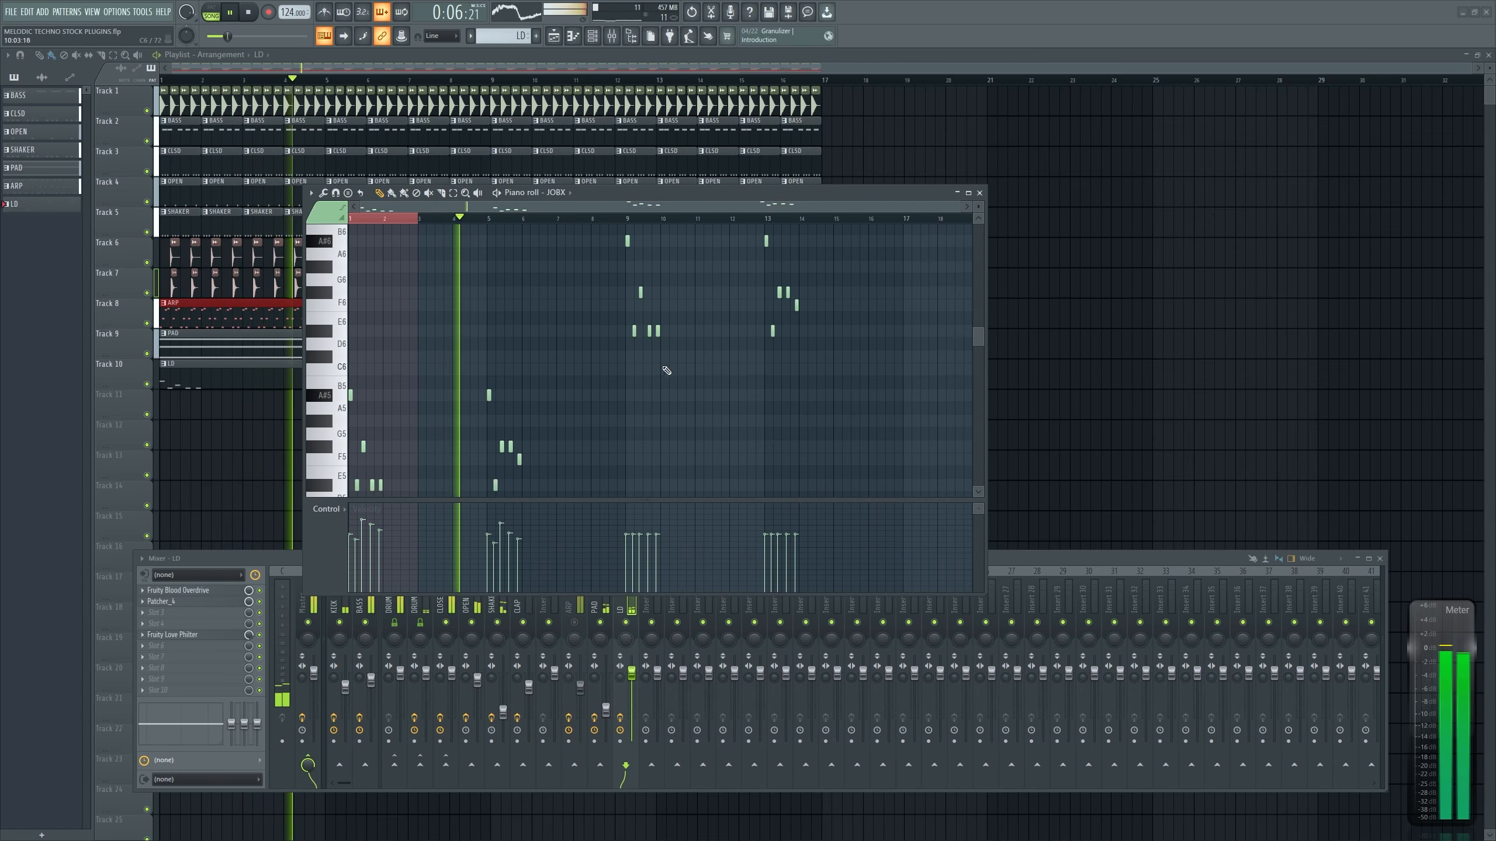
Replace the phrases in bars 9 and 13 with fresh copies of the velocity-shaped bars 1 and 5, raised one octave
{"action": "left_click_drag", "start_coordinate": [600, 237], "coordinate": [821, 380]}
{"action": "key", "text": "Delete"}
{"action": "scroll", "coordinate": [612, 424], "scroll_direction": "down", "scroll_amount": 2}
{"action": "left_click_drag", "start_coordinate": [665, 252], "coordinate": [573, 295]}
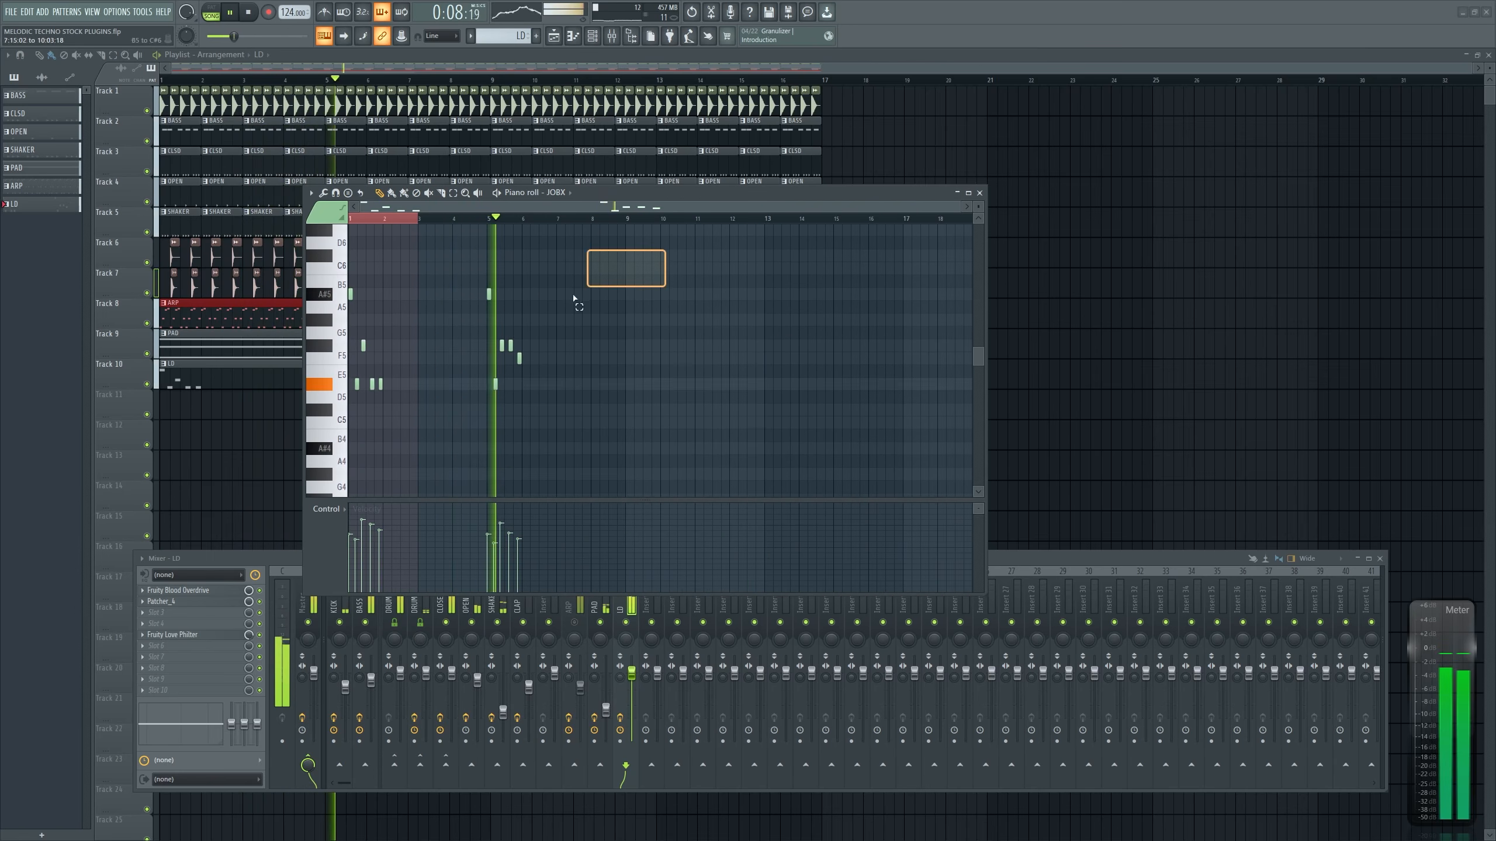
{"action": "key", "text": "ctrl+z"}
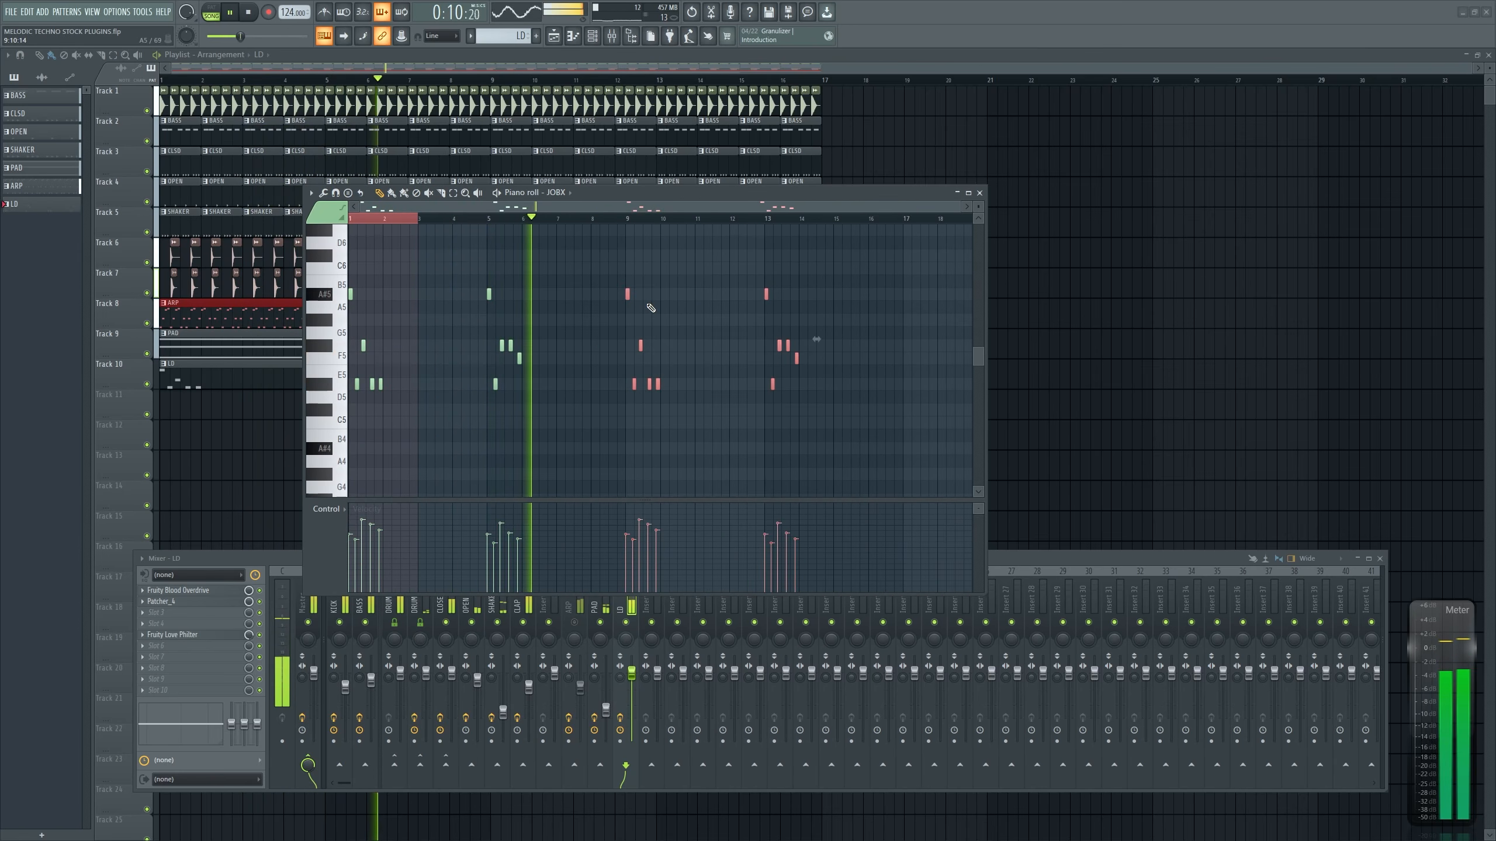
{"action": "key", "text": "space"}
{"action": "key", "text": "ctrl+Up"}
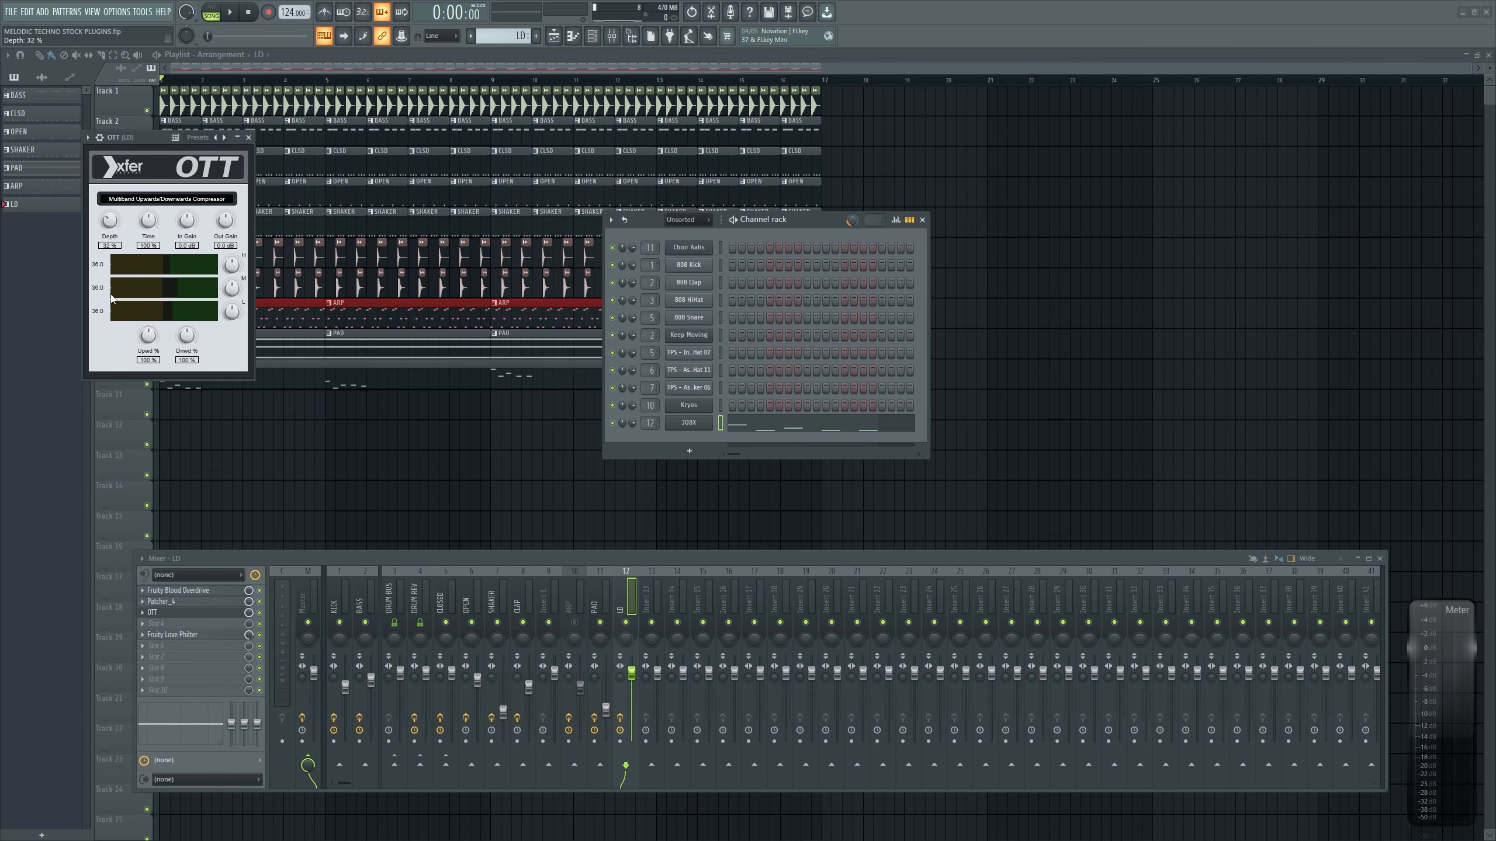
Insert Fruity parametric EQ 2 between Blood Overdrive and Patcher_4 on the LD track and load its LOWCUT preset
{"action": "left_click_drag", "start_coordinate": [142, 142], "coordinate": [182, 233]}
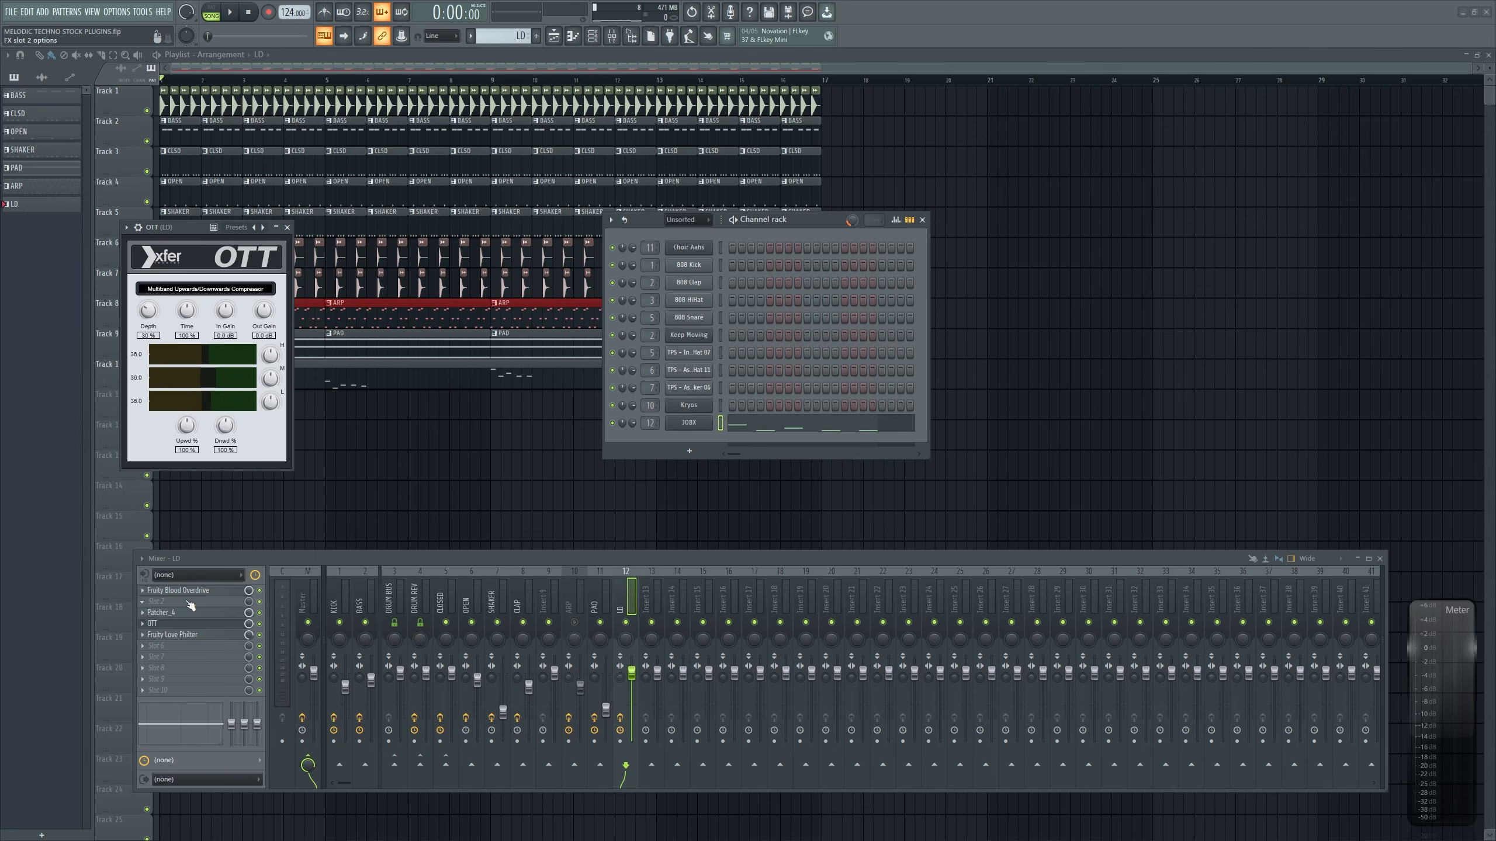
{"action": "left_click", "coordinate": [187, 602]}
{"action": "left_click", "coordinate": [183, 583]}
{"action": "left_click", "coordinate": [103, 152]}
{"action": "mouse_move", "coordinate": [121, 197]}
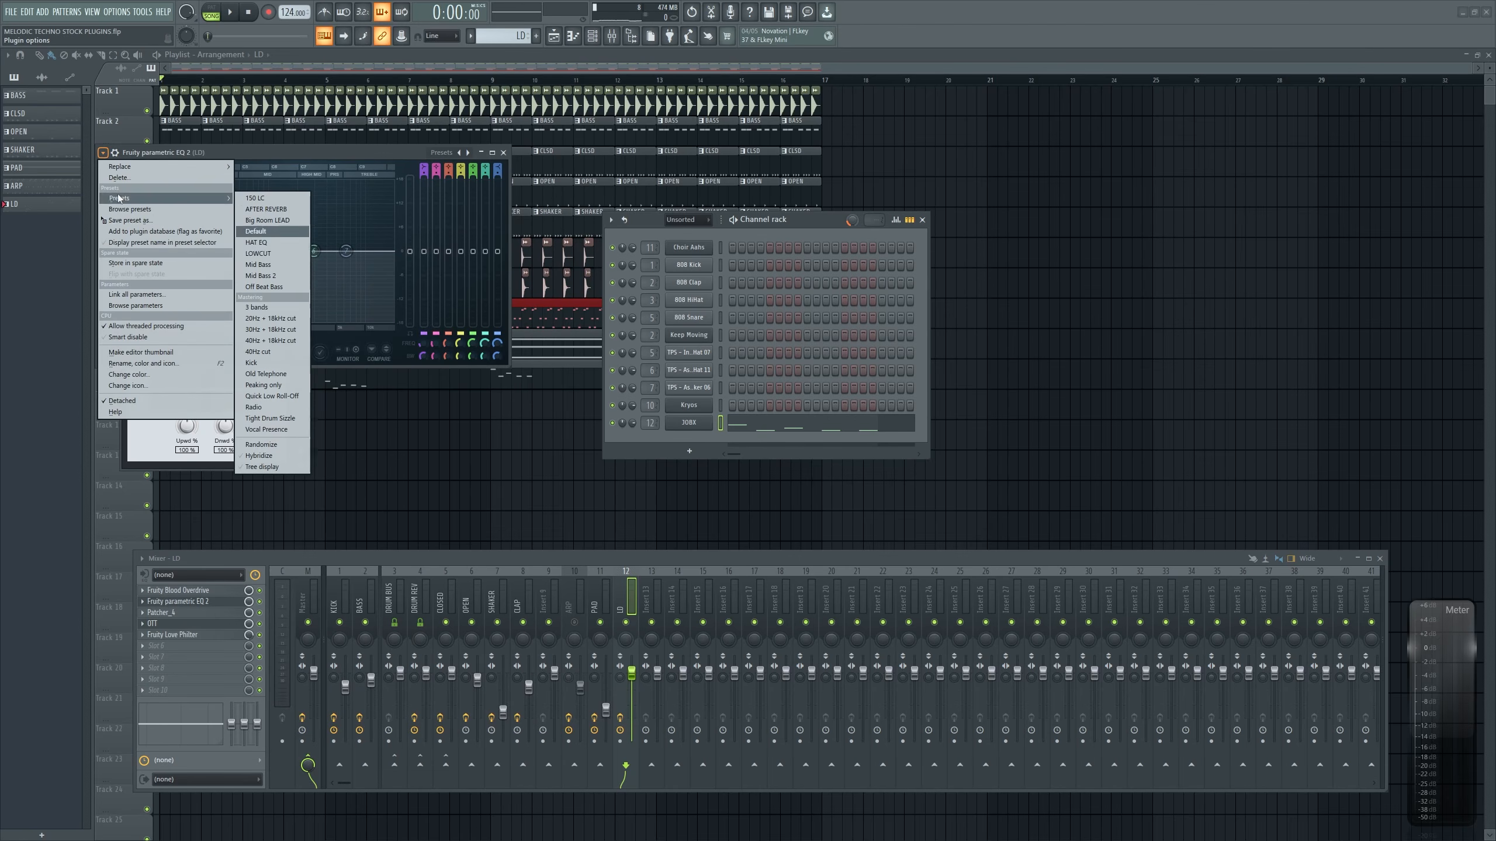
{"action": "left_click", "coordinate": [278, 244]}
{"action": "left_click", "coordinate": [103, 153]}
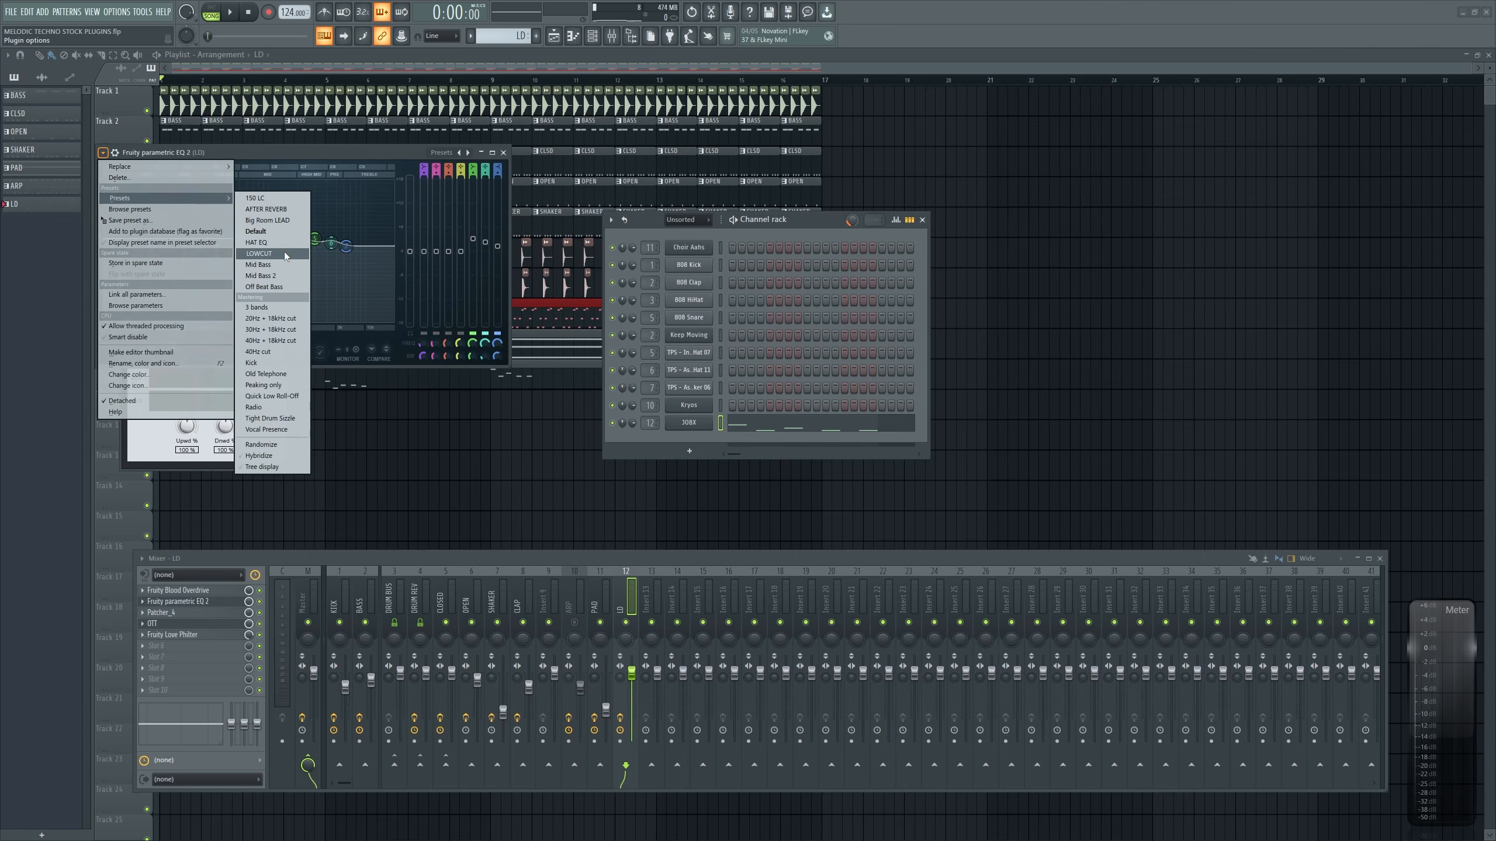
{"action": "left_click", "coordinate": [284, 252]}
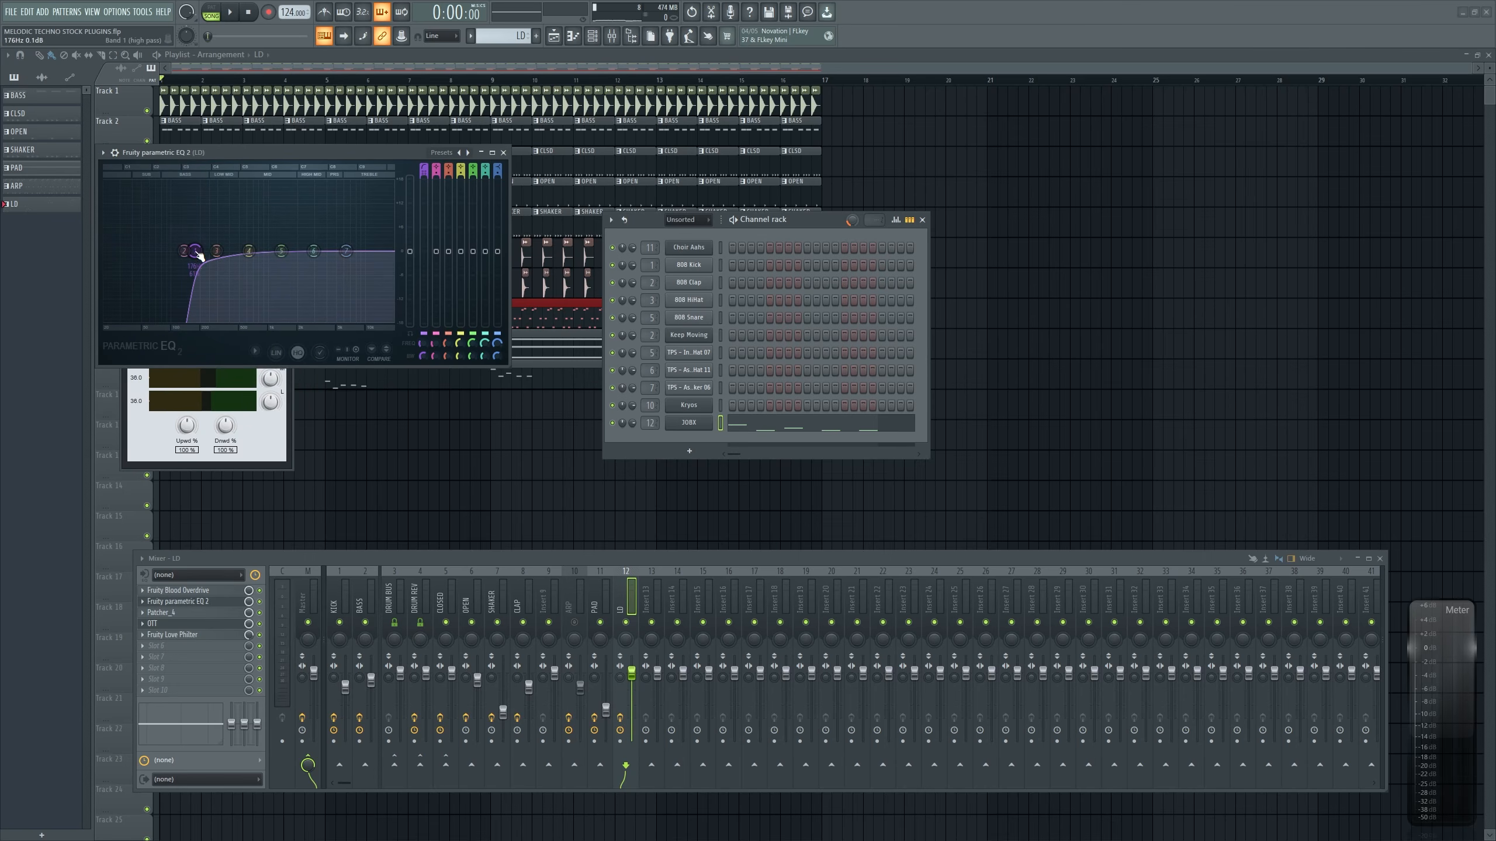
Gently boost the EQ's highest band and fine-tune its middle bands while auditioning the mix
{"action": "key", "text": "space"}
{"action": "left_click_drag", "start_coordinate": [313, 252], "coordinate": [352, 240]}
{"action": "key", "text": "space"}
{"action": "key", "text": "space"}
{"action": "left_click_drag", "start_coordinate": [248, 252], "coordinate": [314, 248]}
{"action": "key", "text": "space"}
{"action": "key", "text": "space"}
{"action": "left_click_drag", "start_coordinate": [352, 240], "coordinate": [200, 252]}
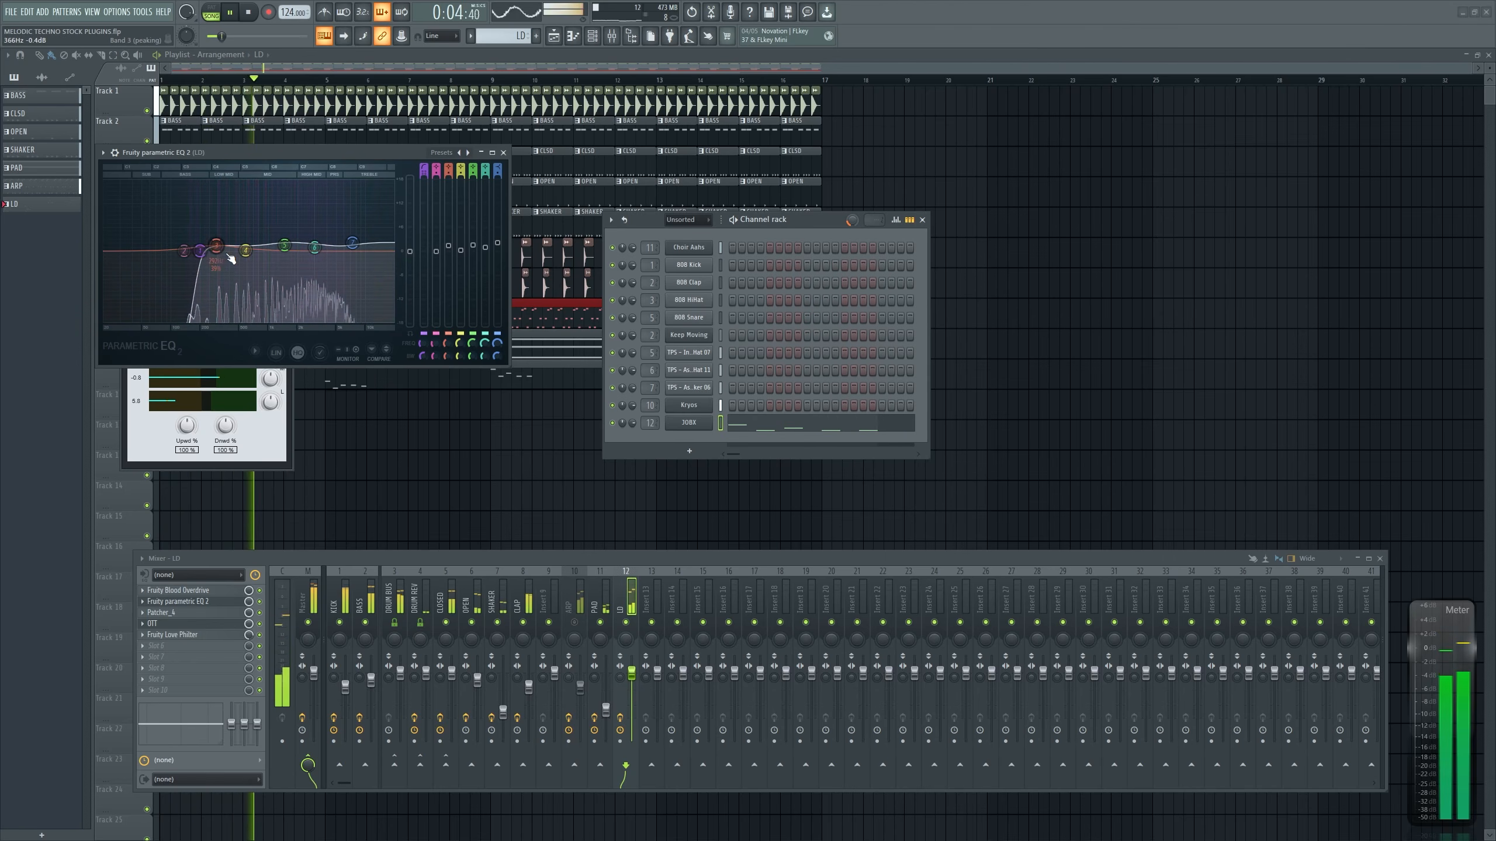
Reduce OTT's downward strength slightly and adjust its band thresholds, lowering the LD fader a little to balance
{"action": "left_click", "coordinate": [174, 625]}
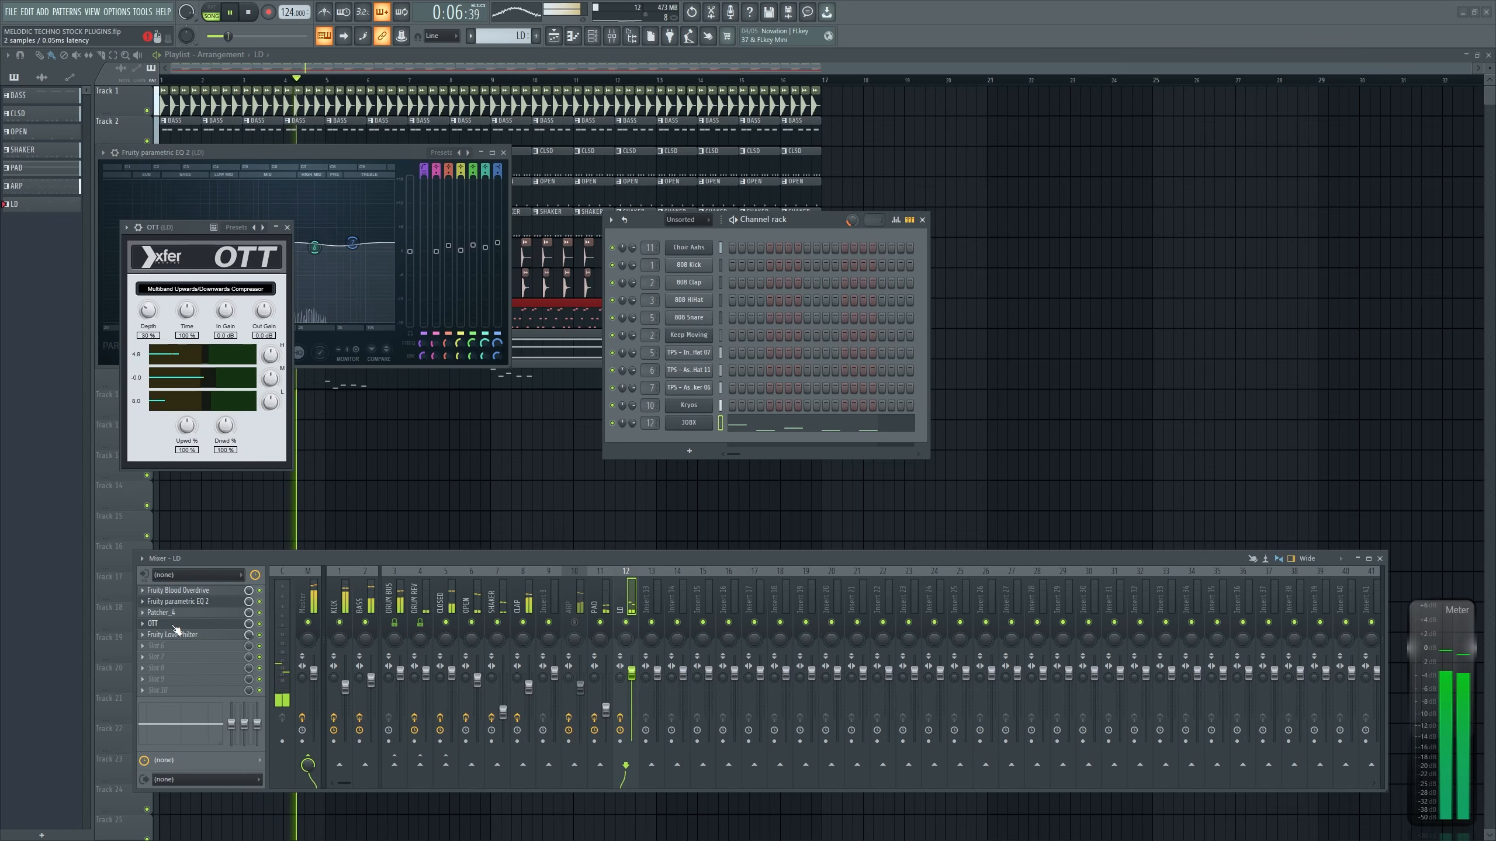
{"action": "left_click_drag", "start_coordinate": [226, 448], "coordinate": [230, 450]}
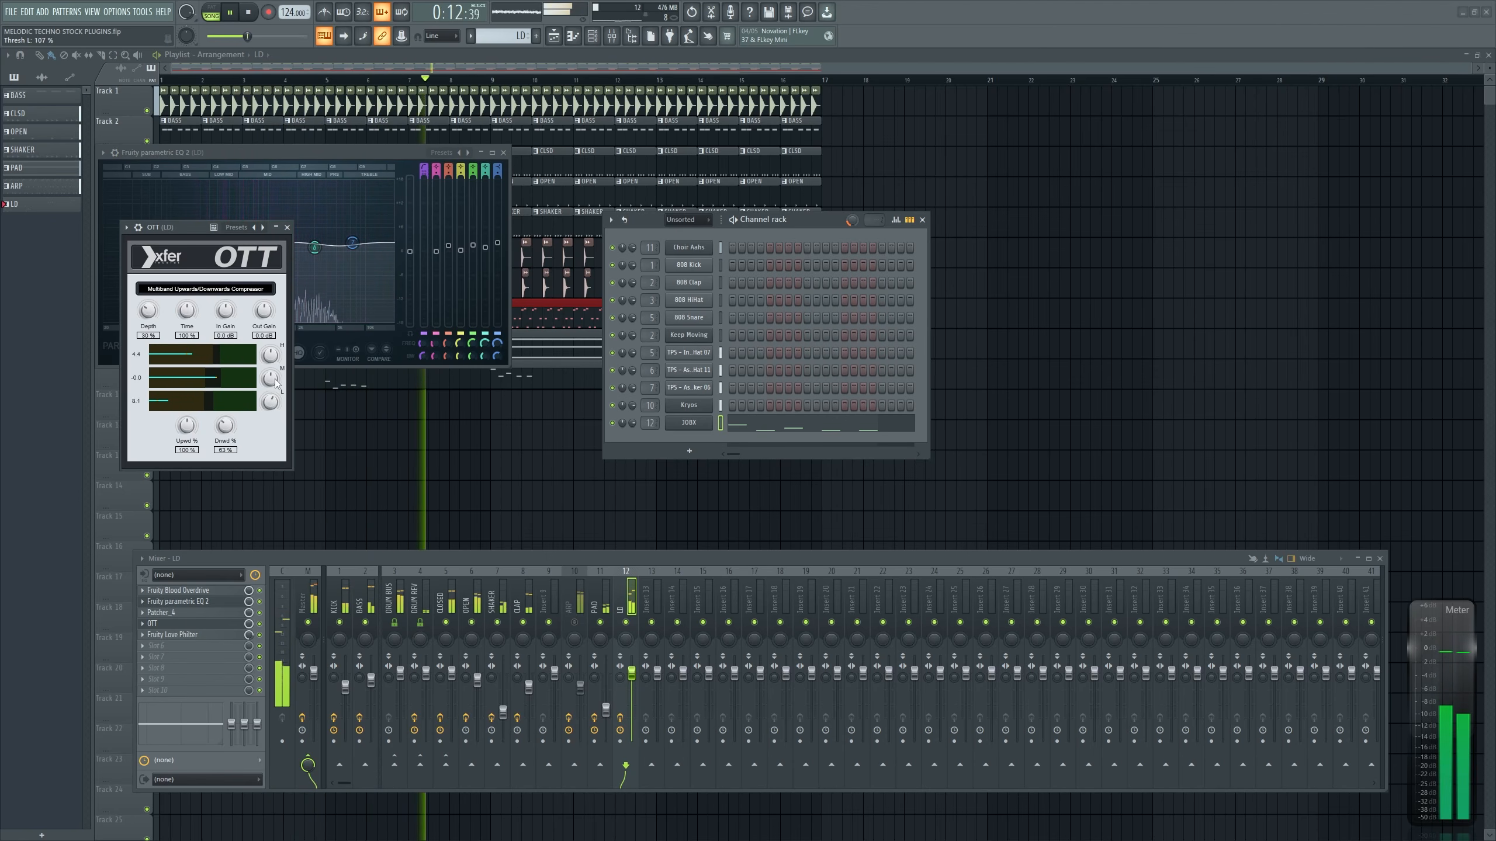
{"action": "left_click_drag", "start_coordinate": [271, 408], "coordinate": [273, 396]}
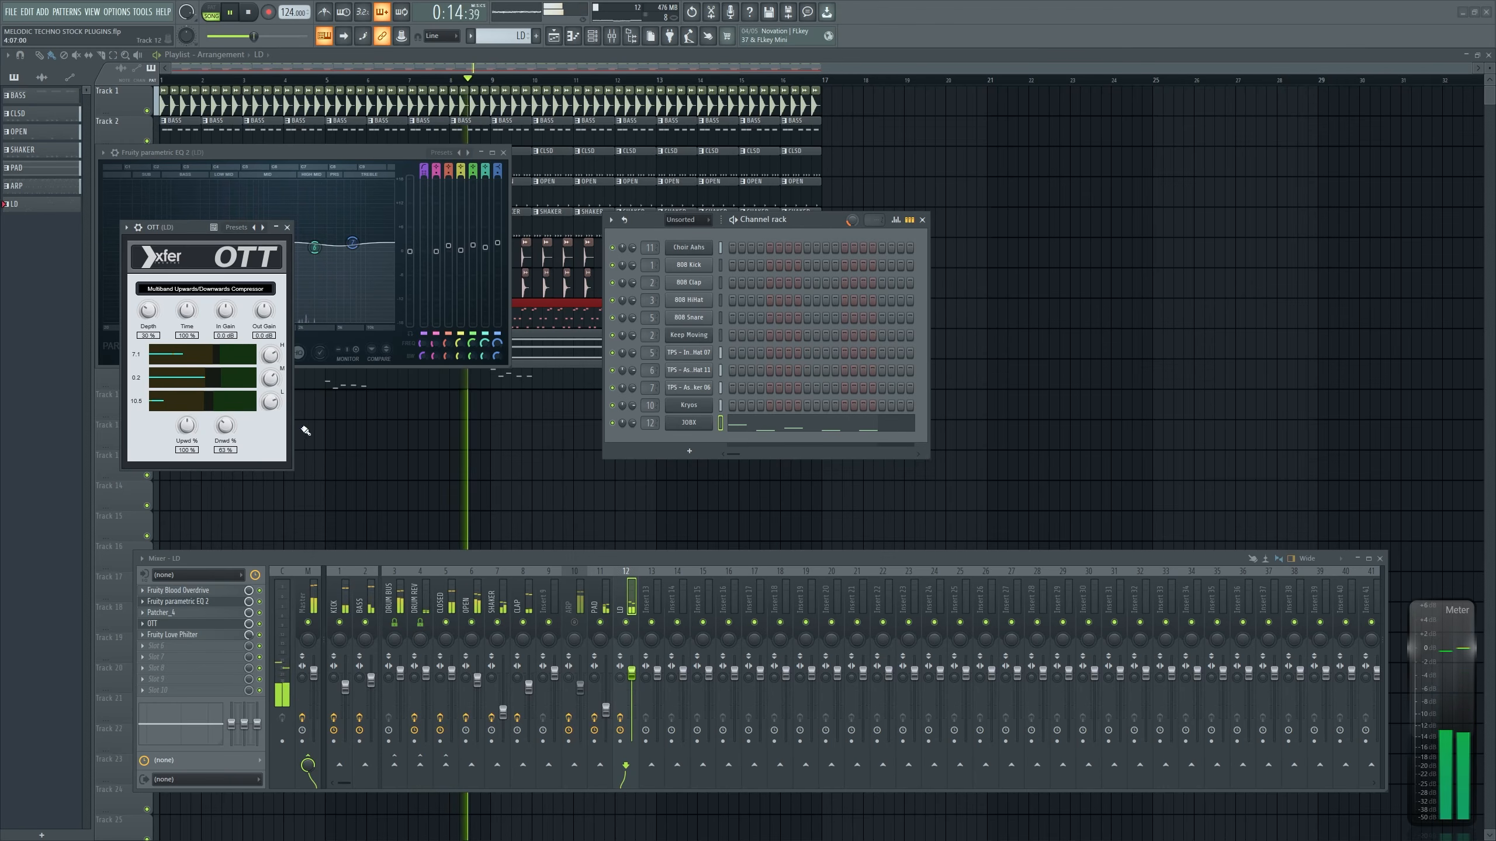
{"action": "left_click_drag", "start_coordinate": [632, 673], "coordinate": [632, 680]}
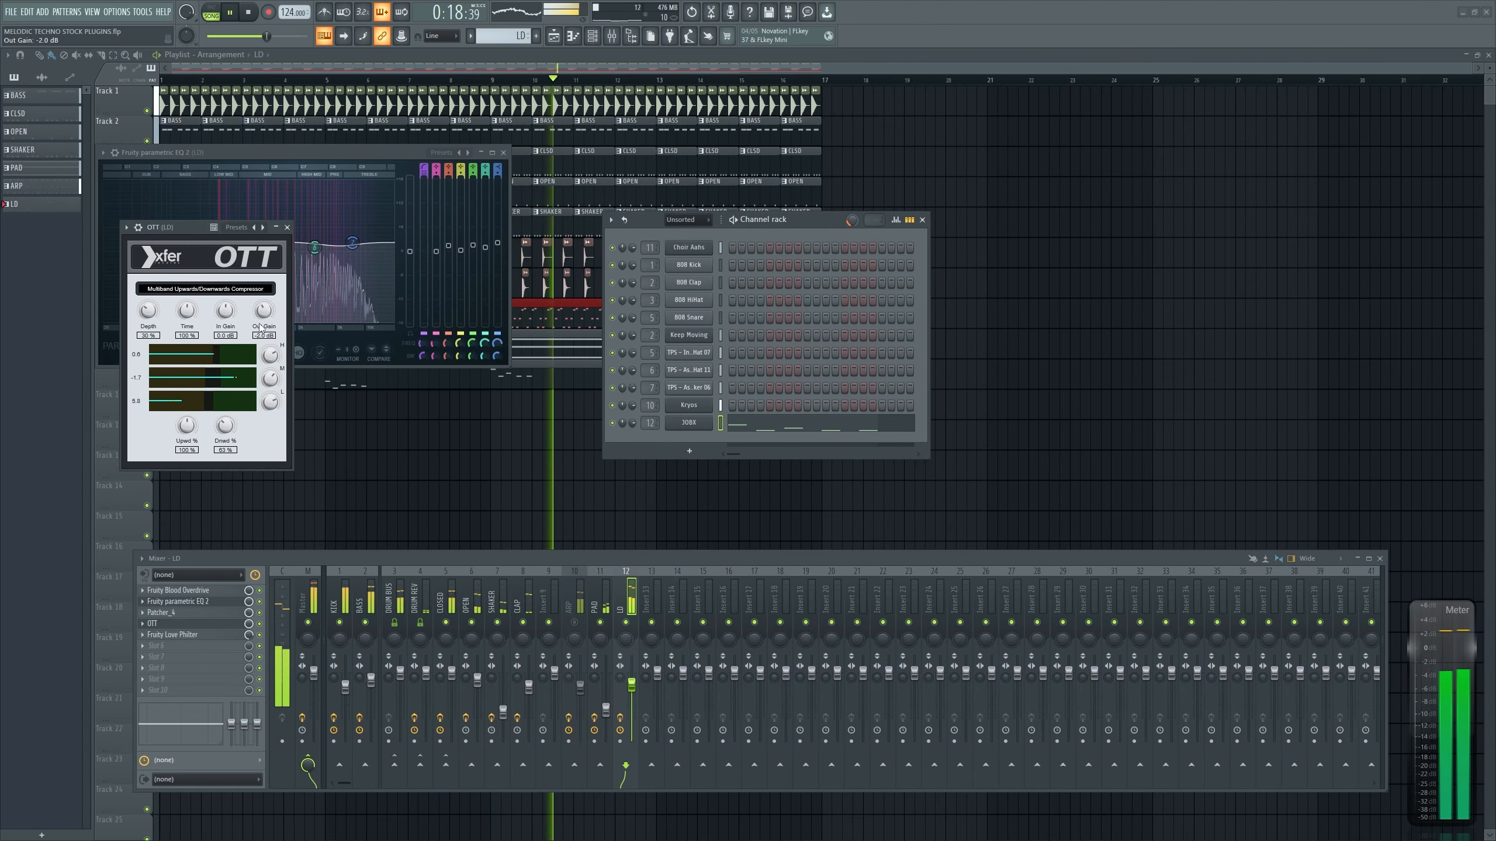
Lower OTT's output gain, set its downward strength to about 70% and depth to about 21%, and fine-tune the LD fader
{"action": "left_click_drag", "start_coordinate": [271, 310], "coordinate": [272, 317]}
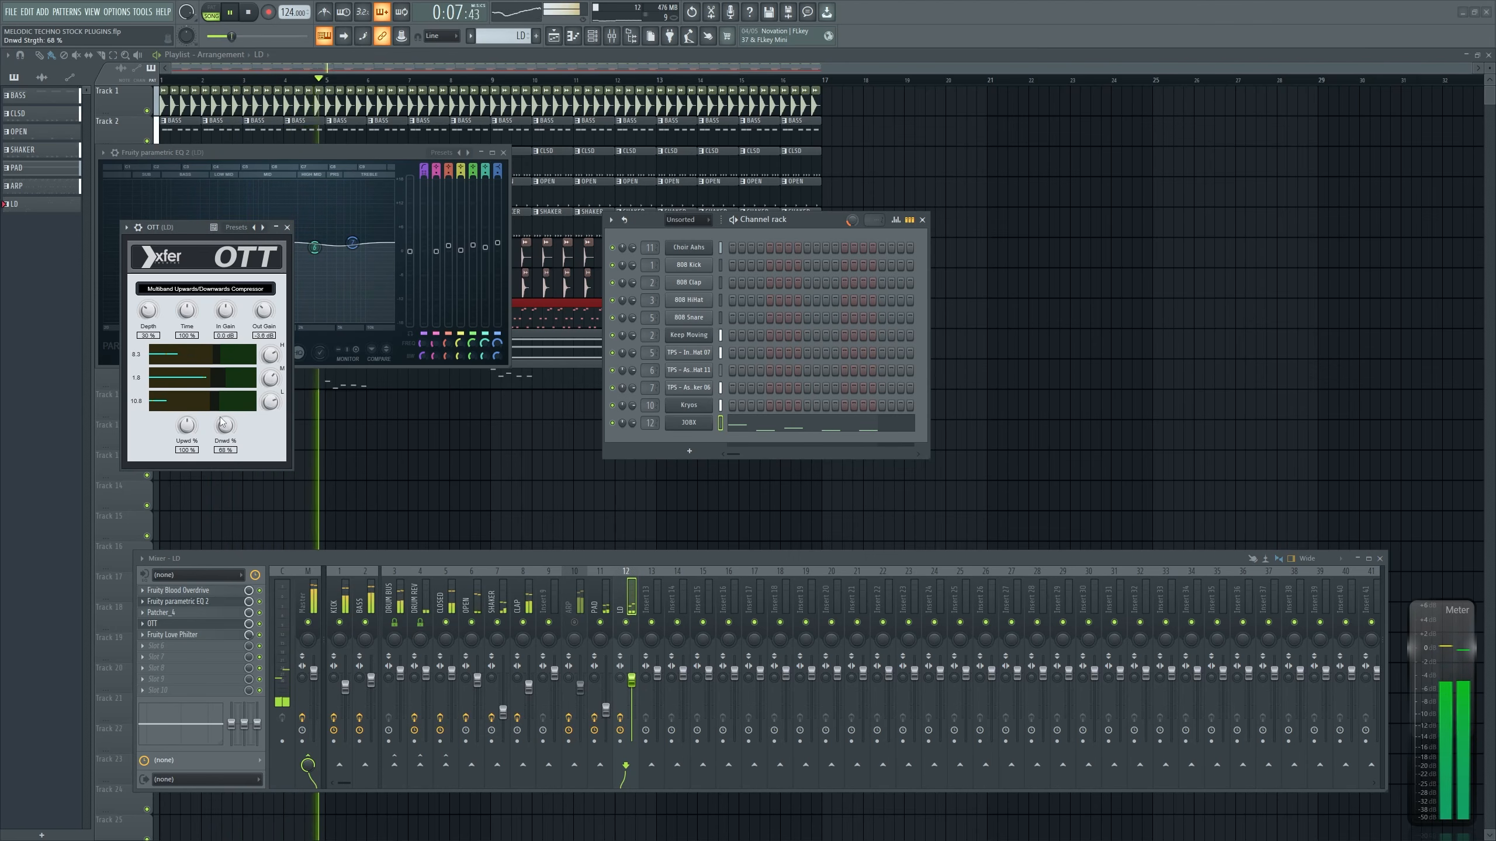
{"action": "left_click_drag", "start_coordinate": [222, 421], "coordinate": [229, 415]}
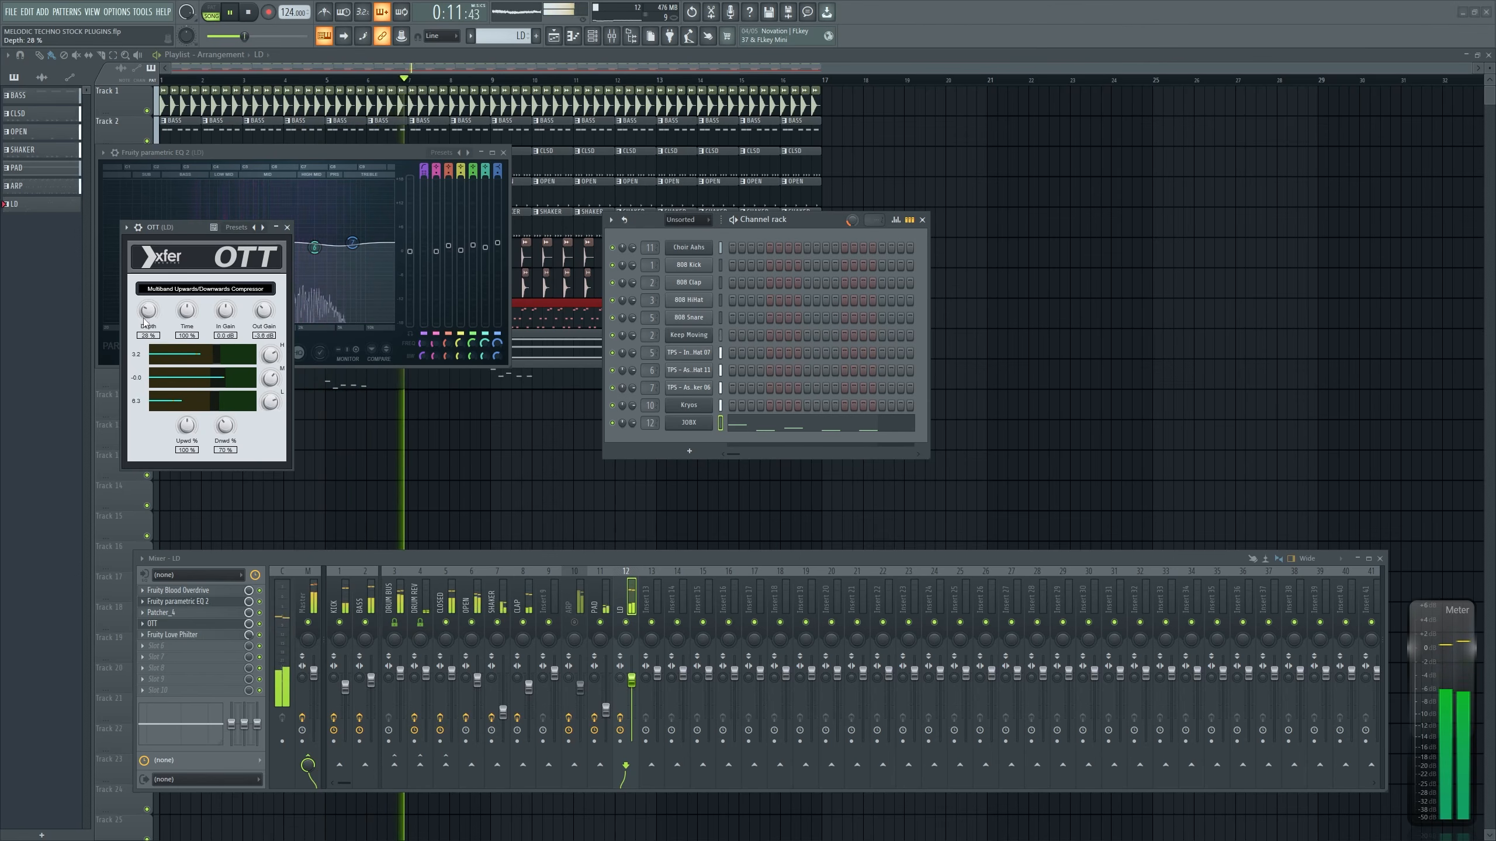
{"action": "left_click_drag", "start_coordinate": [144, 323], "coordinate": [143, 329]}
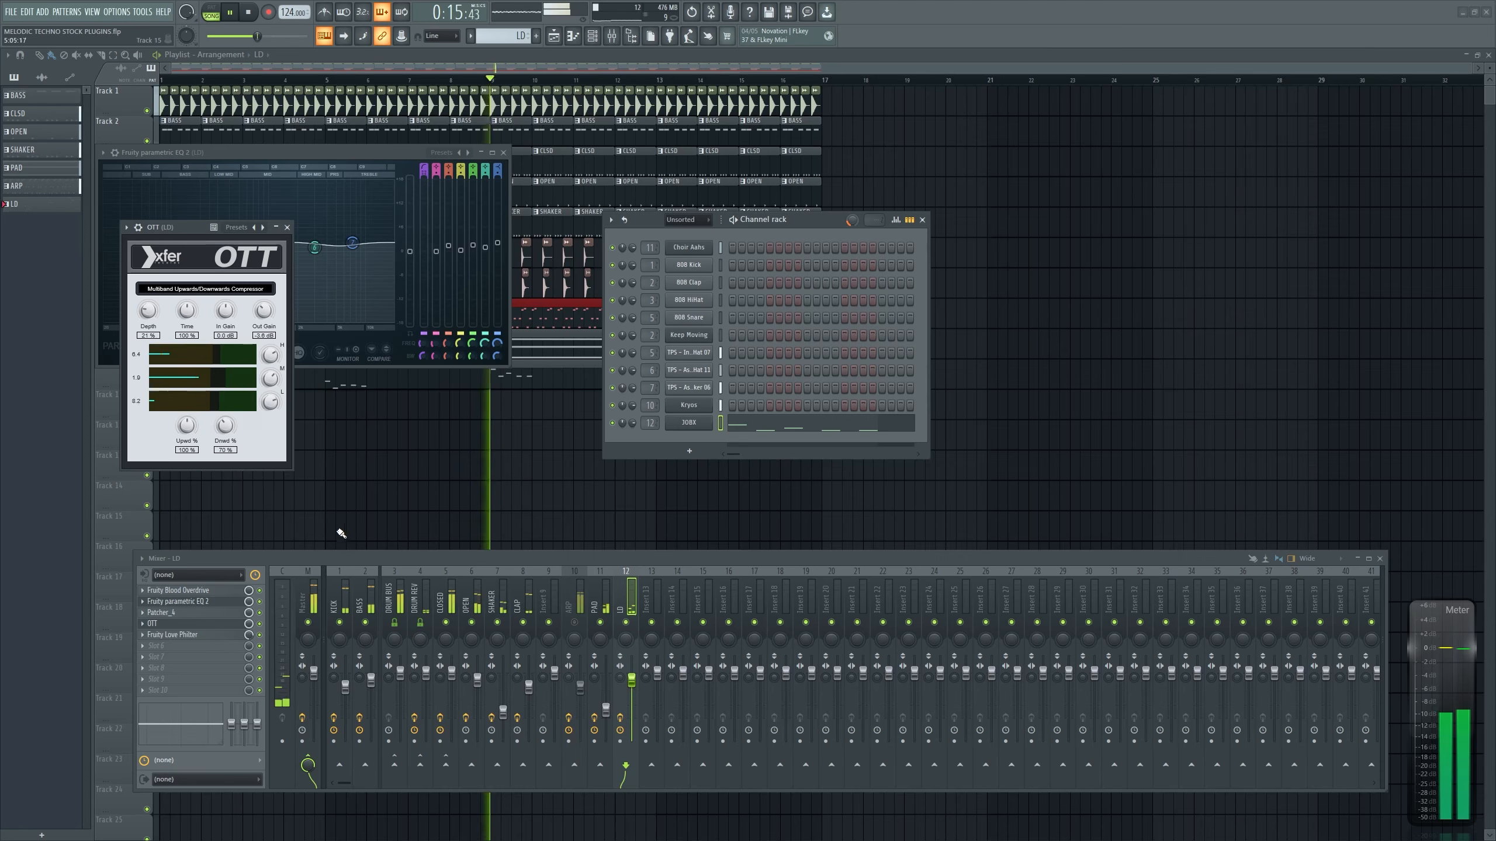
{"action": "left_click_drag", "start_coordinate": [631, 681], "coordinate": [631, 679]}
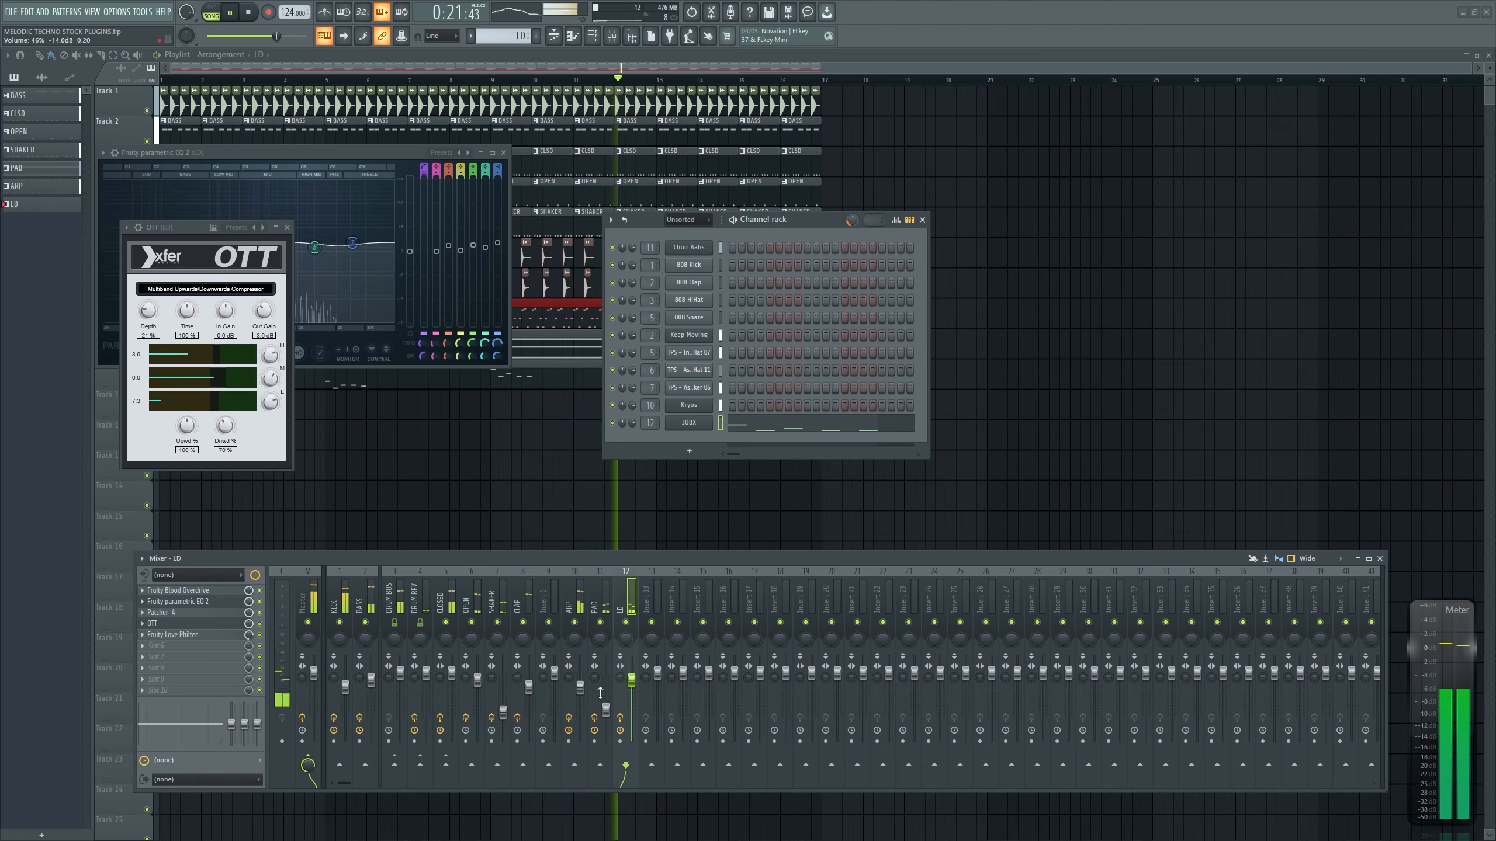
{"action": "left_click_drag", "start_coordinate": [631, 680], "coordinate": [631, 678]}
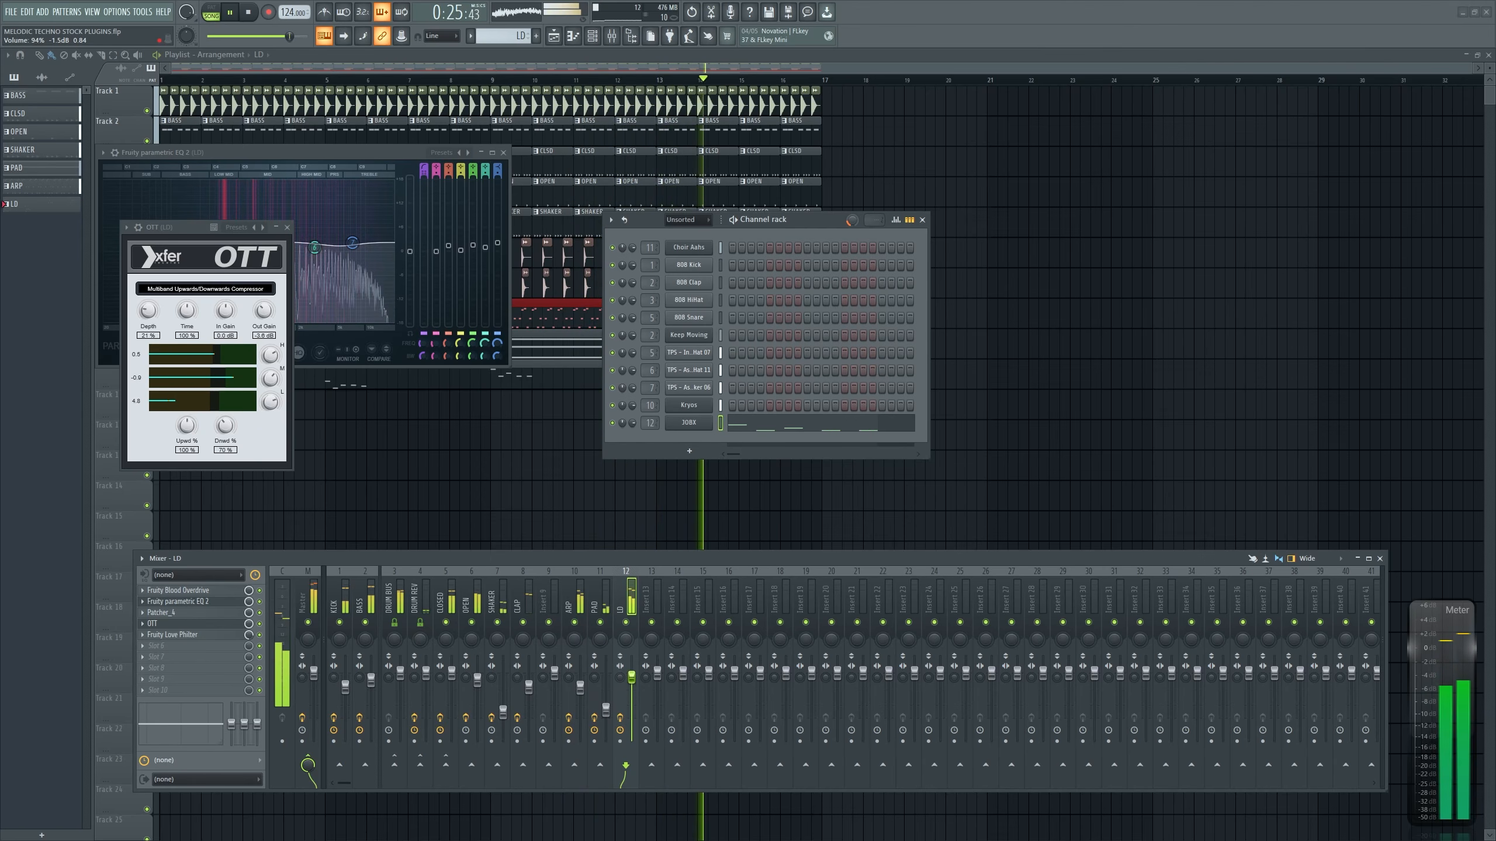
{"action": "left_click", "coordinate": [286, 227]}
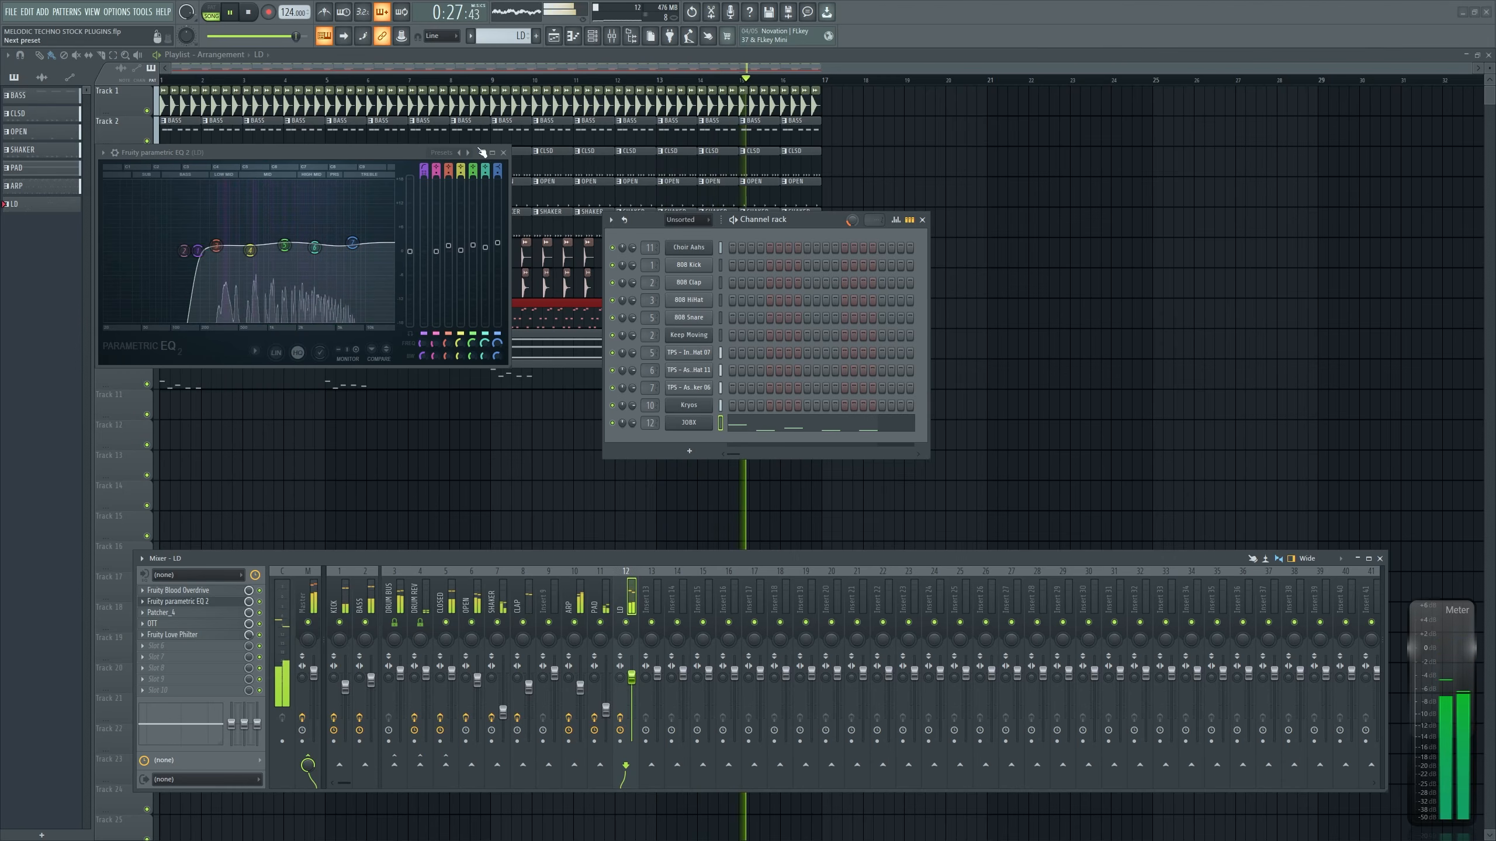
{"action": "left_click", "coordinate": [503, 152]}
{"action": "left_click_drag", "start_coordinate": [832, 223], "coordinate": [1141, 258]}
{"action": "scroll", "coordinate": [648, 439], "scroll_direction": "down", "scroll_amount": 1}
{"action": "left_click", "coordinate": [484, 441]}
{"action": "right_click", "coordinate": [485, 443]}
{"action": "key", "text": "space"}
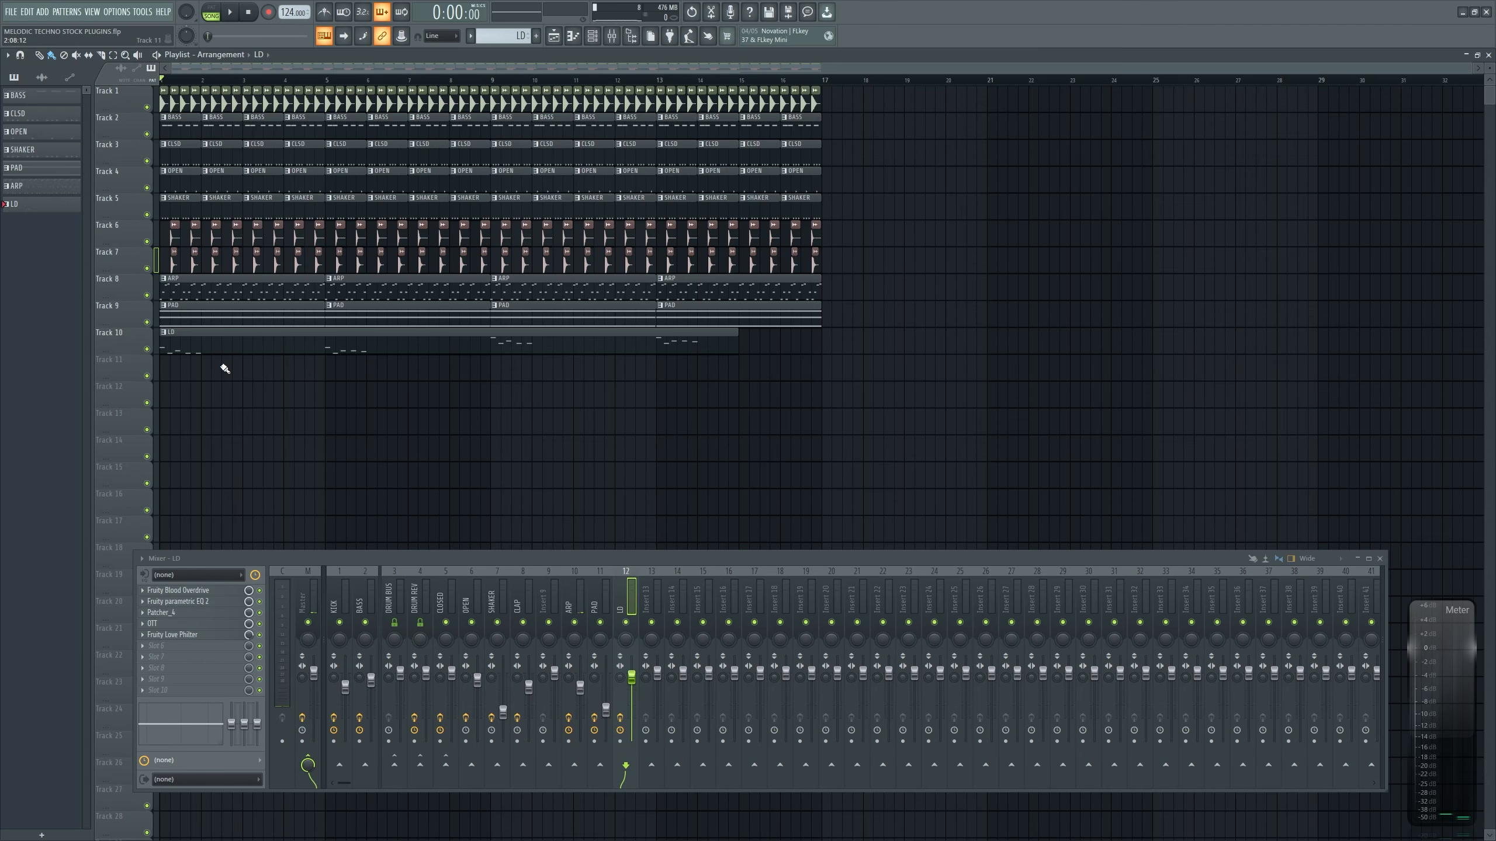
{"action": "left_click_drag", "start_coordinate": [496, 370], "coordinate": [499, 370]}
{"action": "left_click_drag", "start_coordinate": [548, 368], "coordinate": [648, 366]}
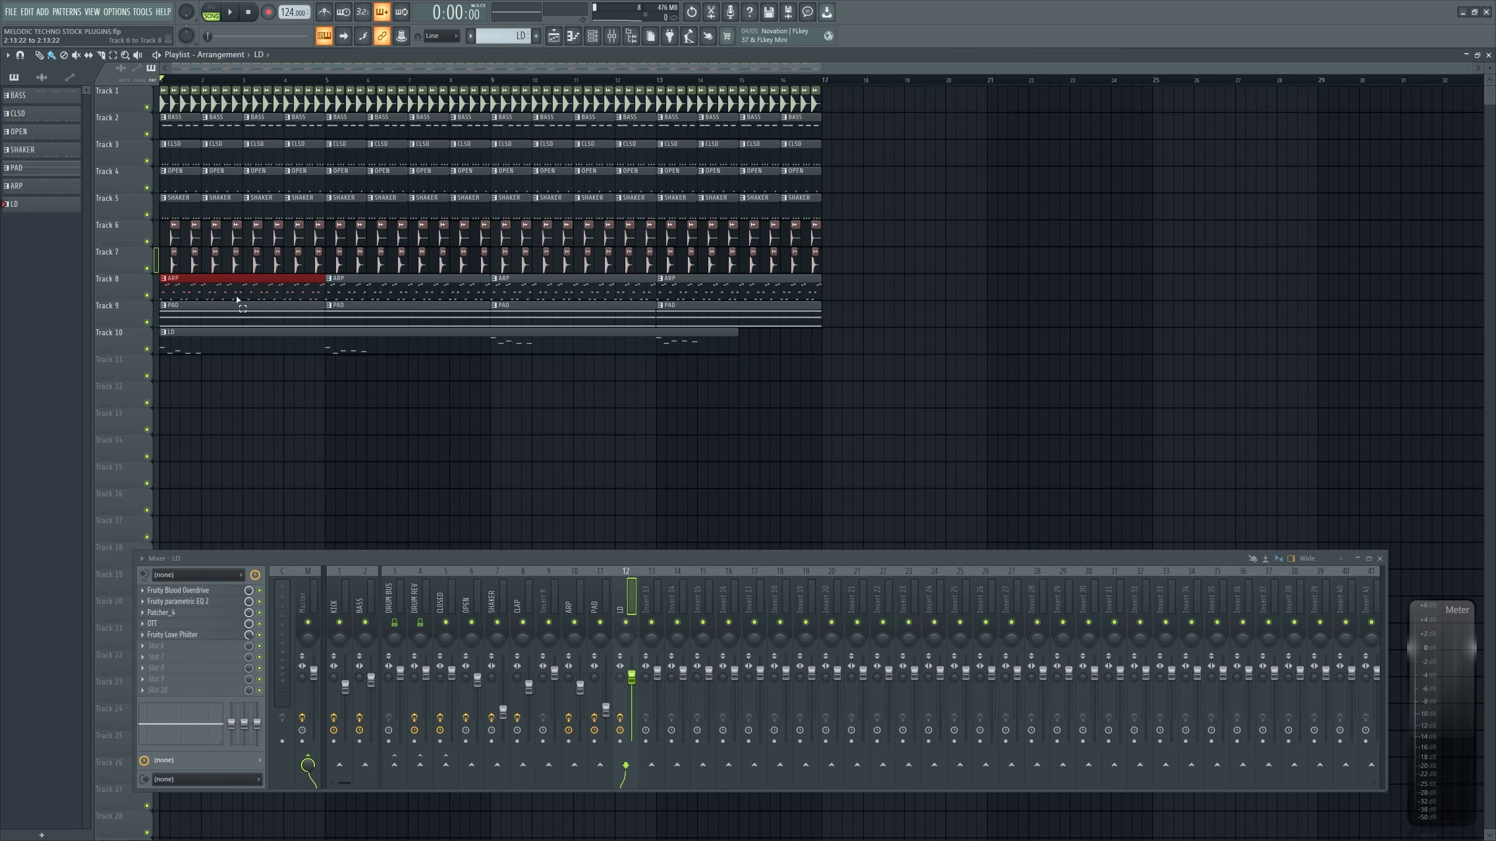
{"action": "left_click_drag", "start_coordinate": [238, 300], "coordinate": [1060, 296]}
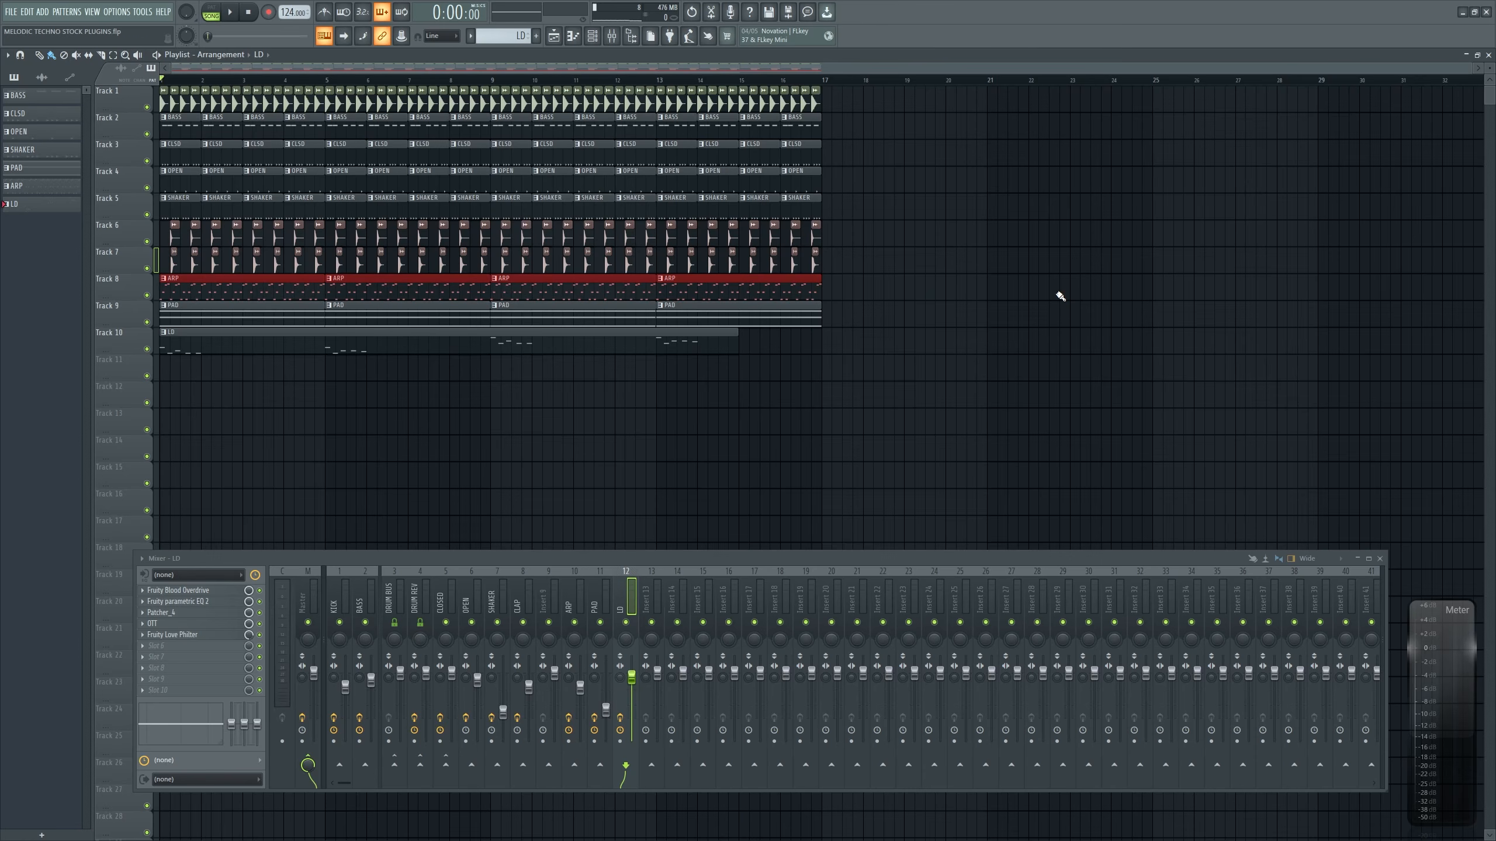
{"action": "left_click_drag", "start_coordinate": [253, 377], "coordinate": [296, 379]}
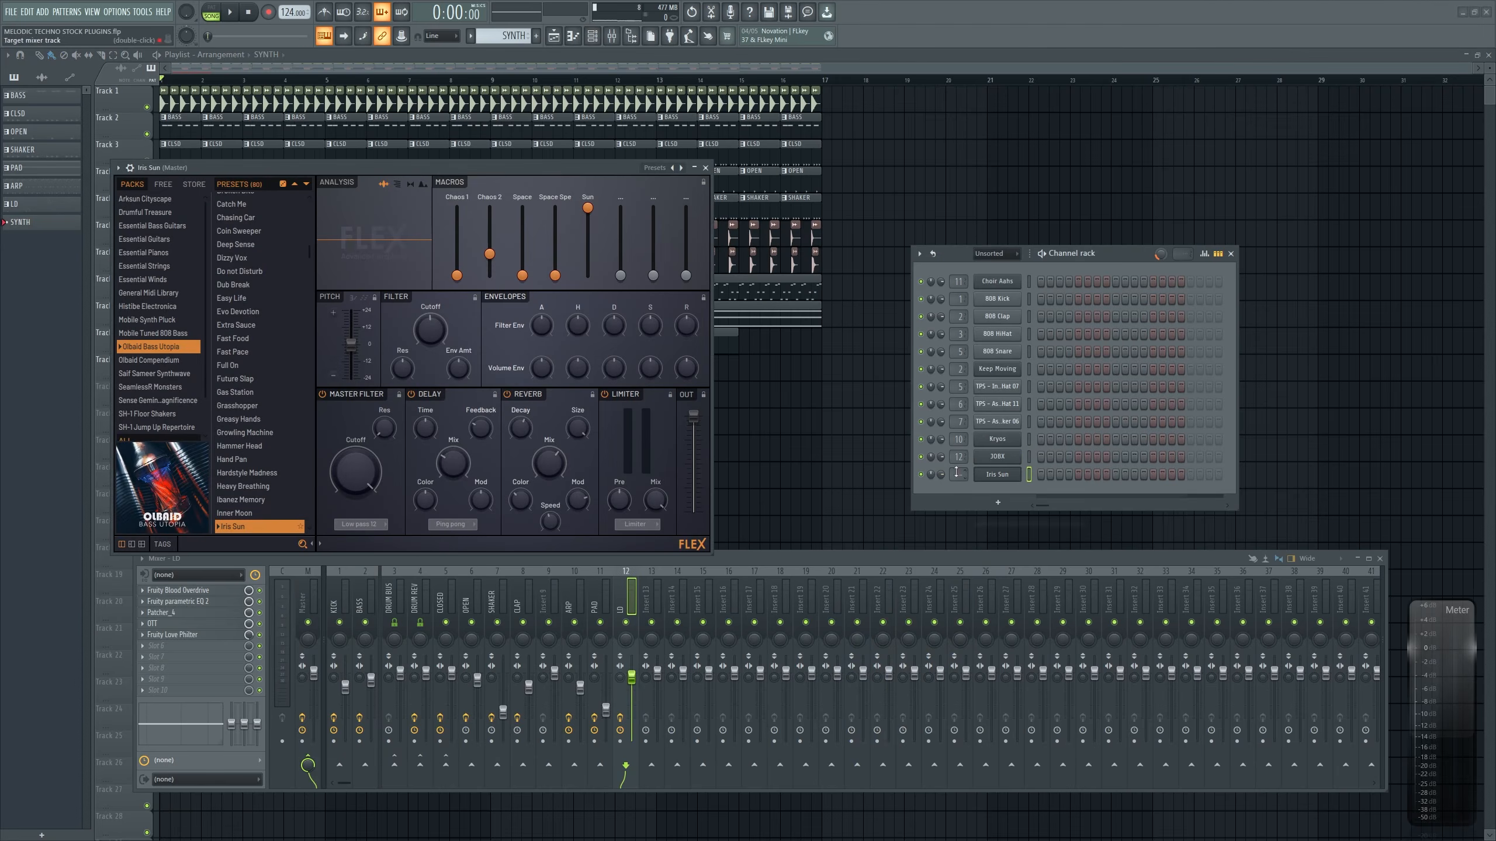
Look over the Olbaid Bass Utopia presets around Iris Sun in FLEX and close the instrument window
{"action": "left_click_drag", "start_coordinate": [412, 167], "coordinate": [509, 160]}
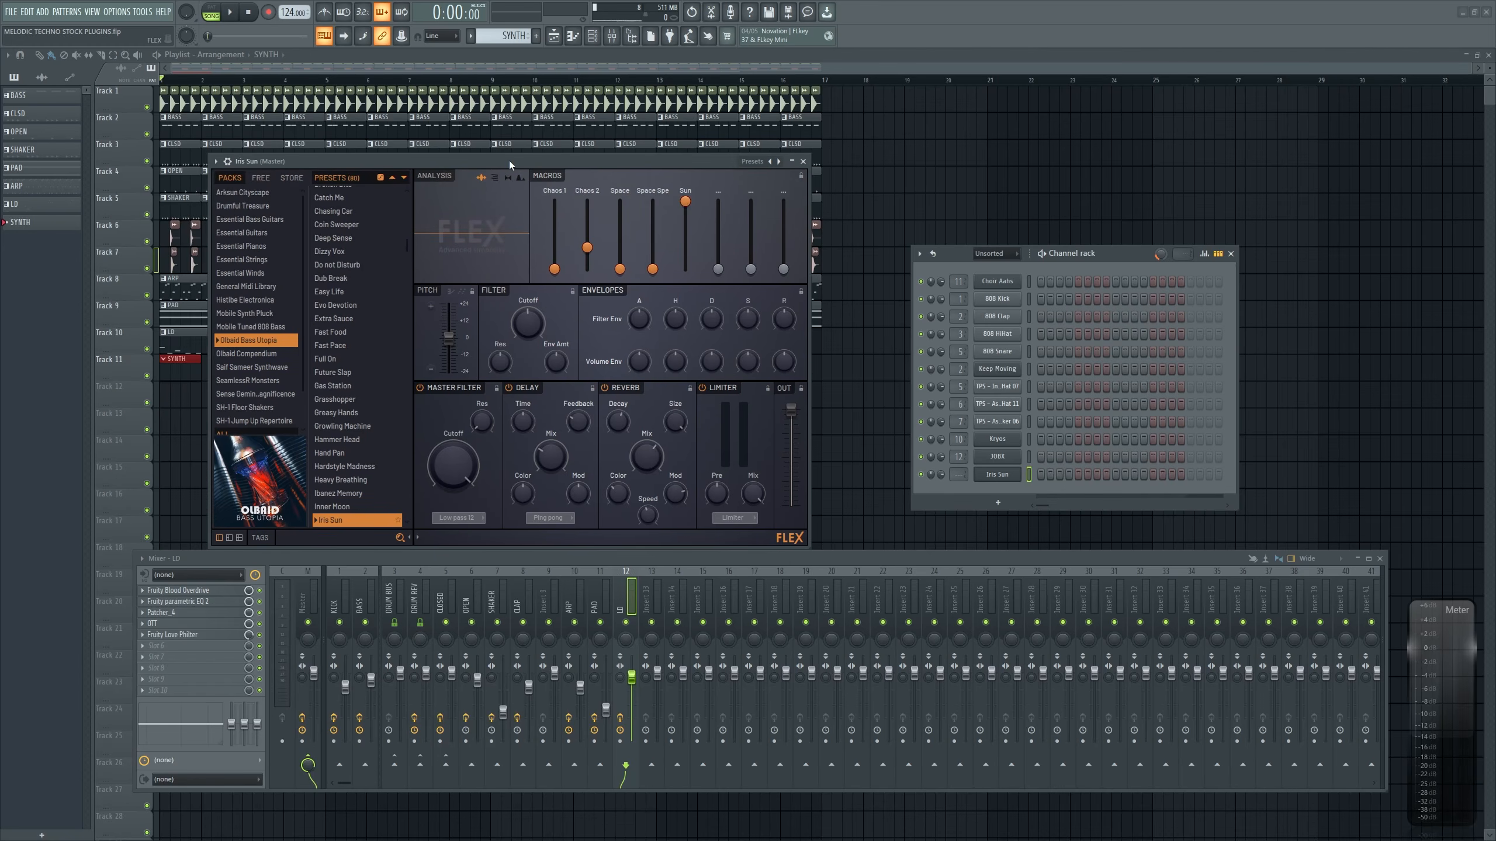
{"action": "scroll", "coordinate": [333, 472], "scroll_direction": "down", "scroll_amount": 2}
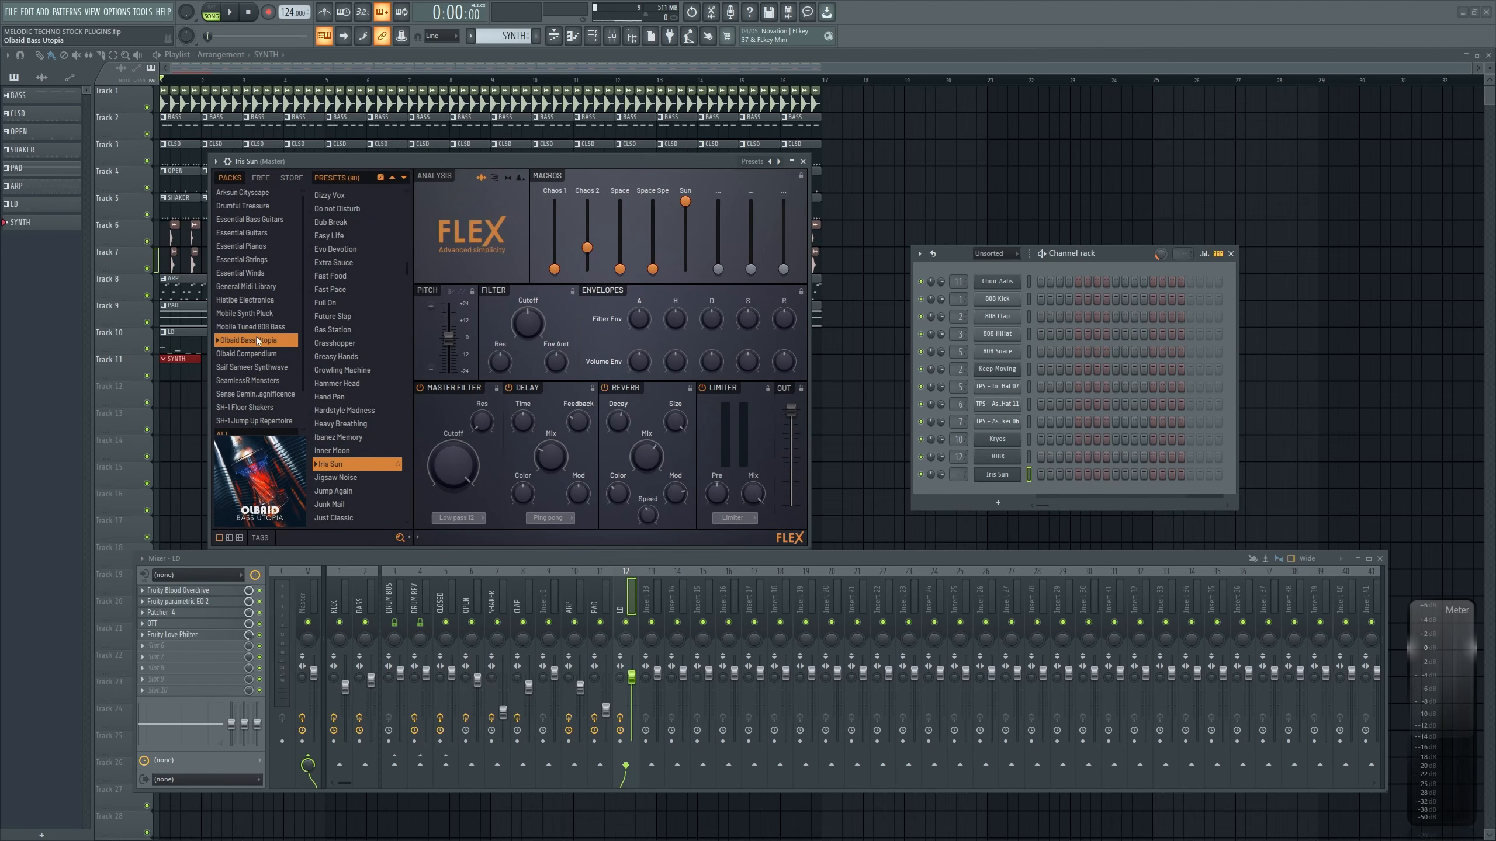
{"action": "left_click_drag", "start_coordinate": [315, 162], "coordinate": [304, 178]}
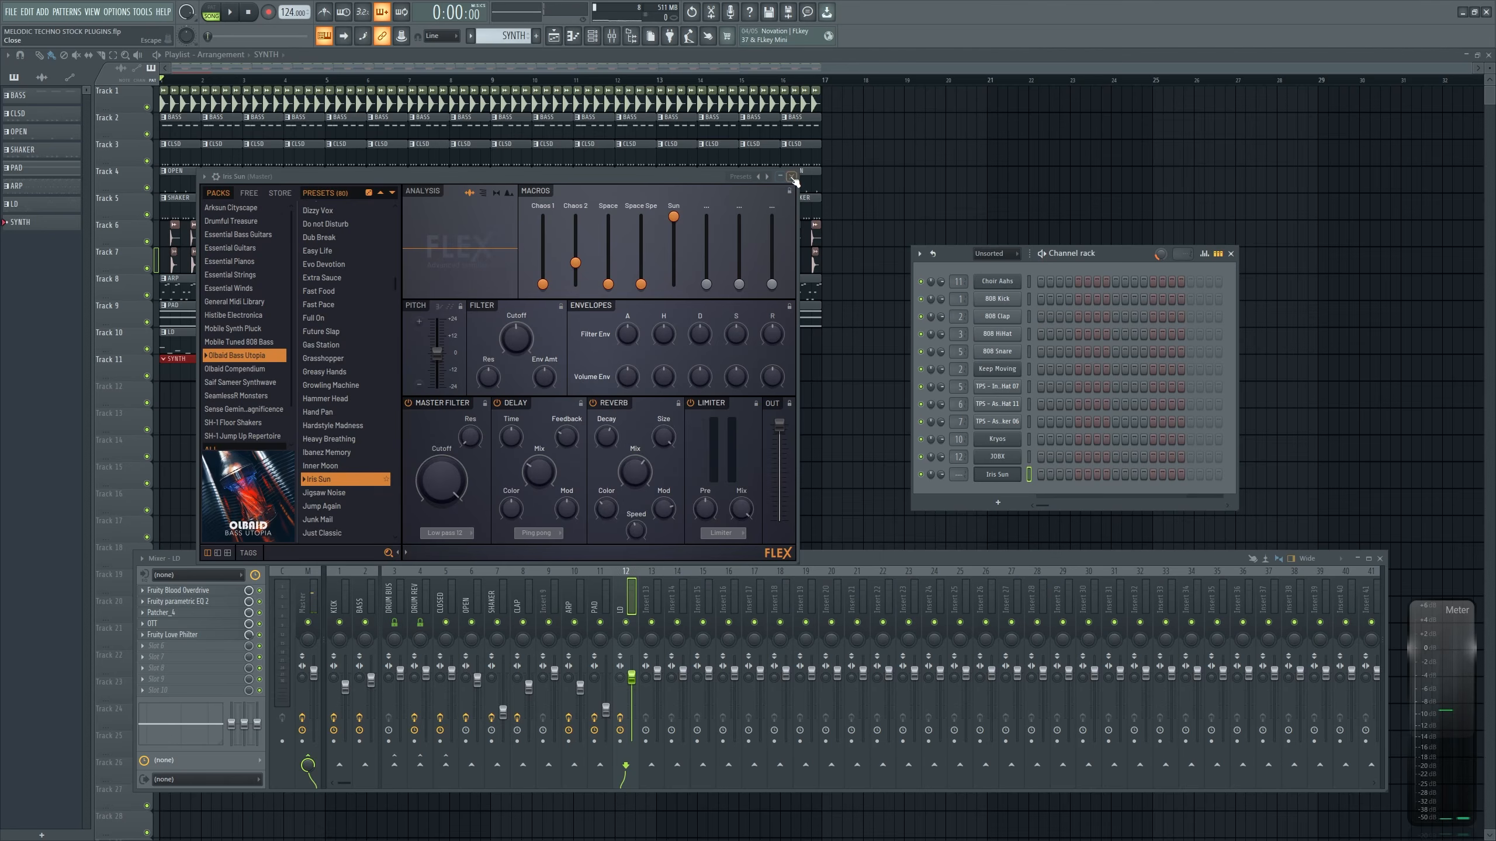
{"action": "left_click", "coordinate": [1306, 57]}
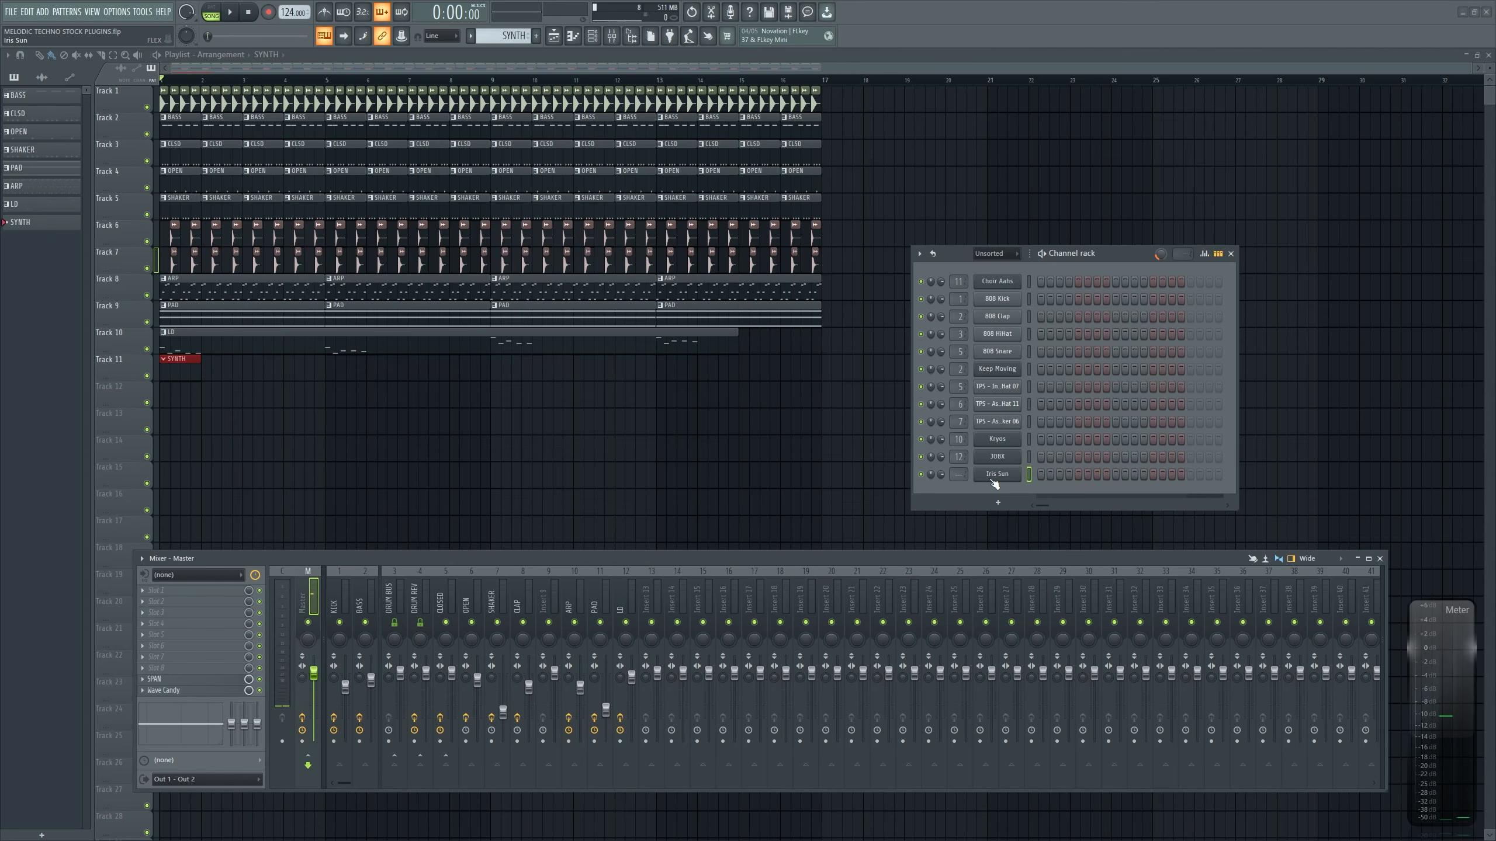
Route the Iris Sun channel to mixer insert 14 and name that track SYNTH
{"action": "scroll", "coordinate": [951, 476], "scroll_direction": "up", "scroll_amount": 14}
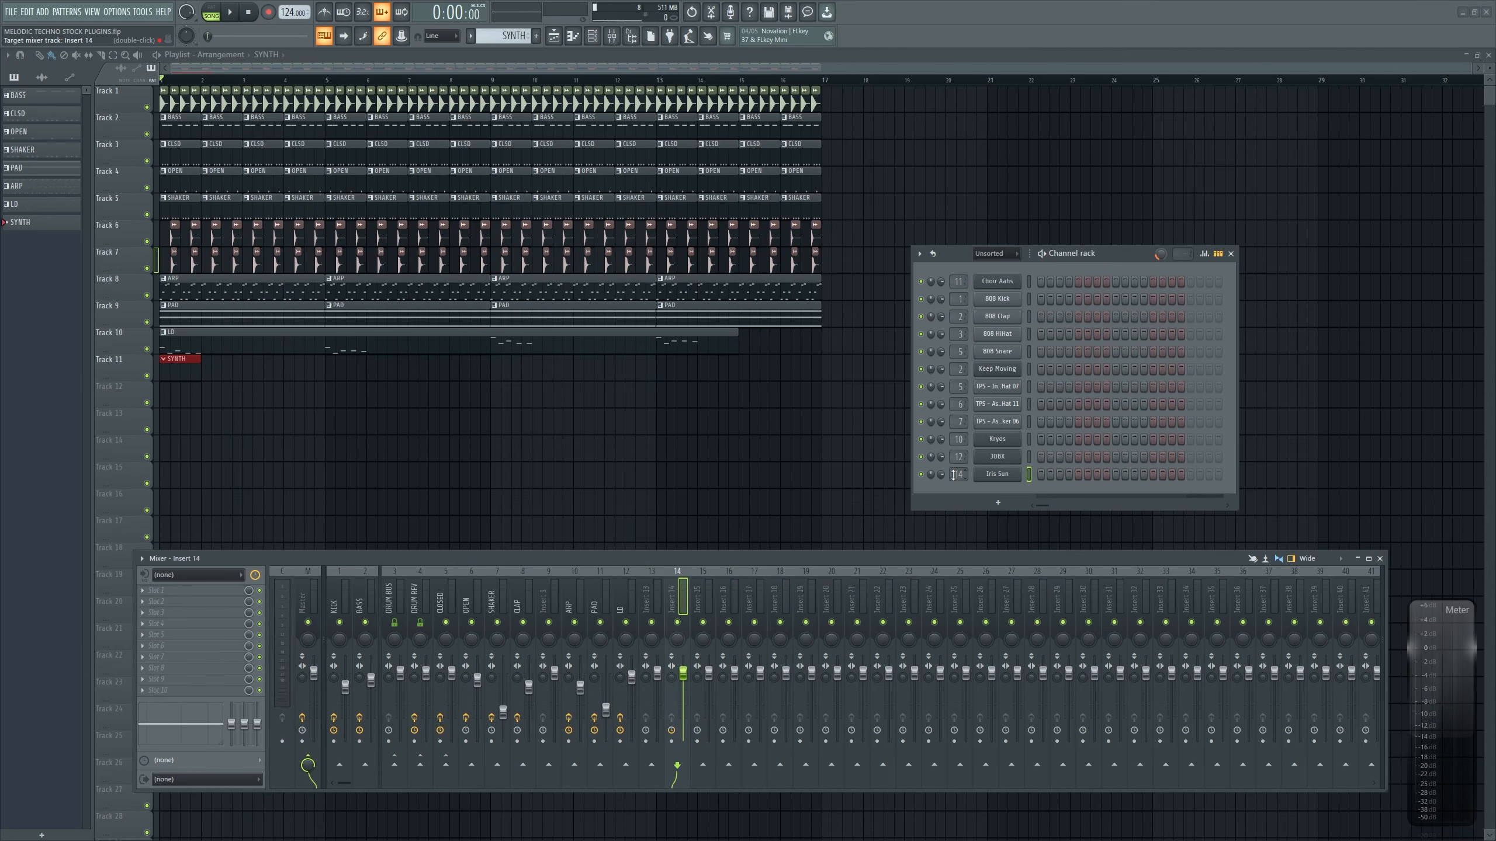
{"action": "double_click", "coordinate": [673, 592]}
{"action": "type", "text": "SYNTH"}
{"action": "key", "text": "Return"}
Compose the SYNTH pattern with A#4 notes about two bars long starting at bars 3, 7, 11 and 15
{"action": "key", "text": "F7"}
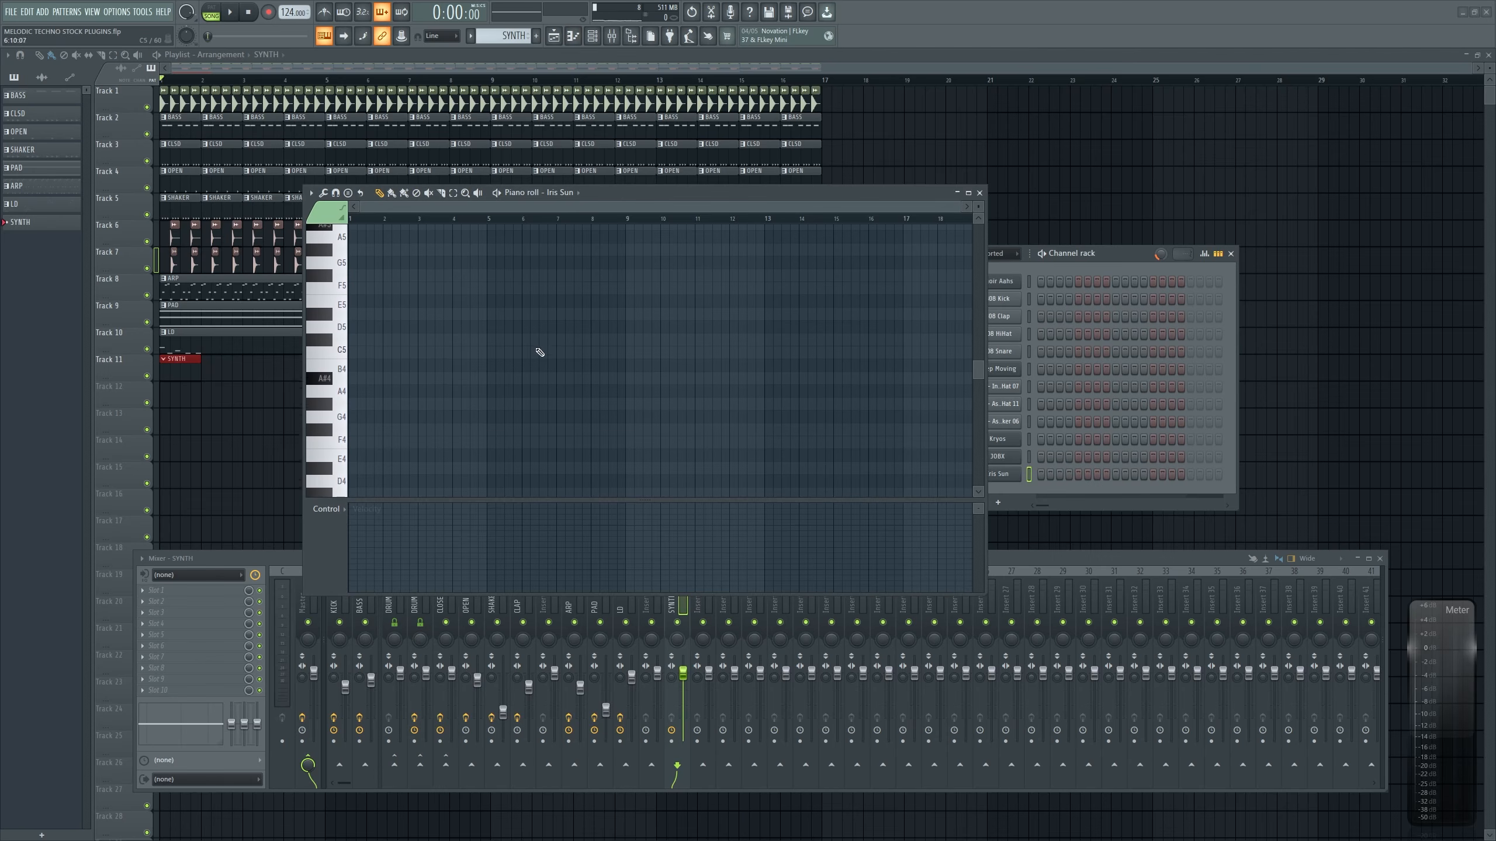
{"action": "left_click", "coordinate": [490, 373]}
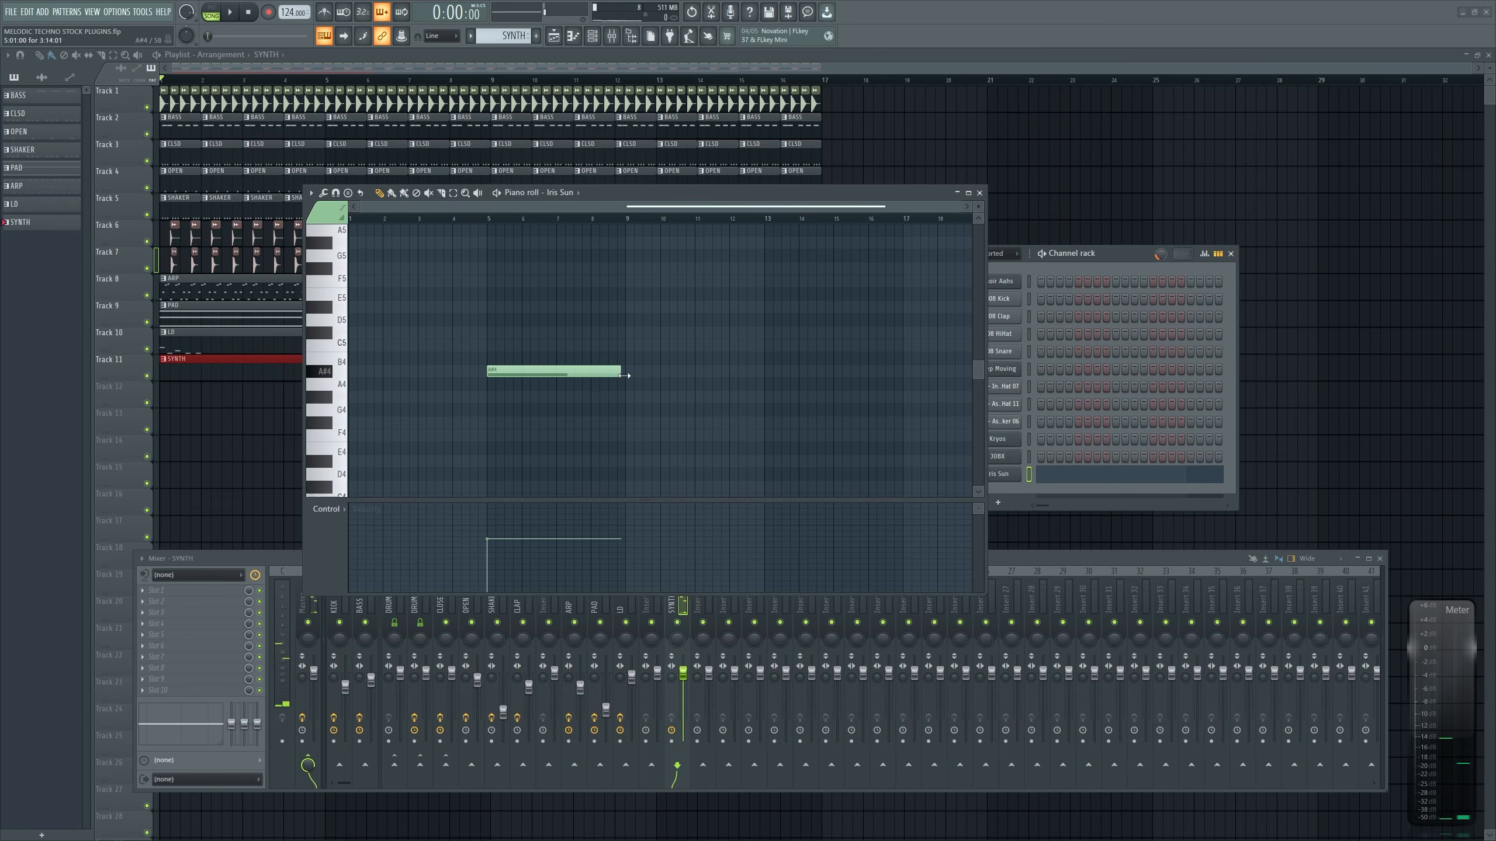
{"action": "key", "text": "space"}
{"action": "left_click_drag", "start_coordinate": [624, 375], "coordinate": [487, 374]}
{"action": "left_click", "coordinate": [563, 447]}
{"action": "right_click", "coordinate": [583, 446]}
{"action": "left_click", "coordinate": [568, 373]}
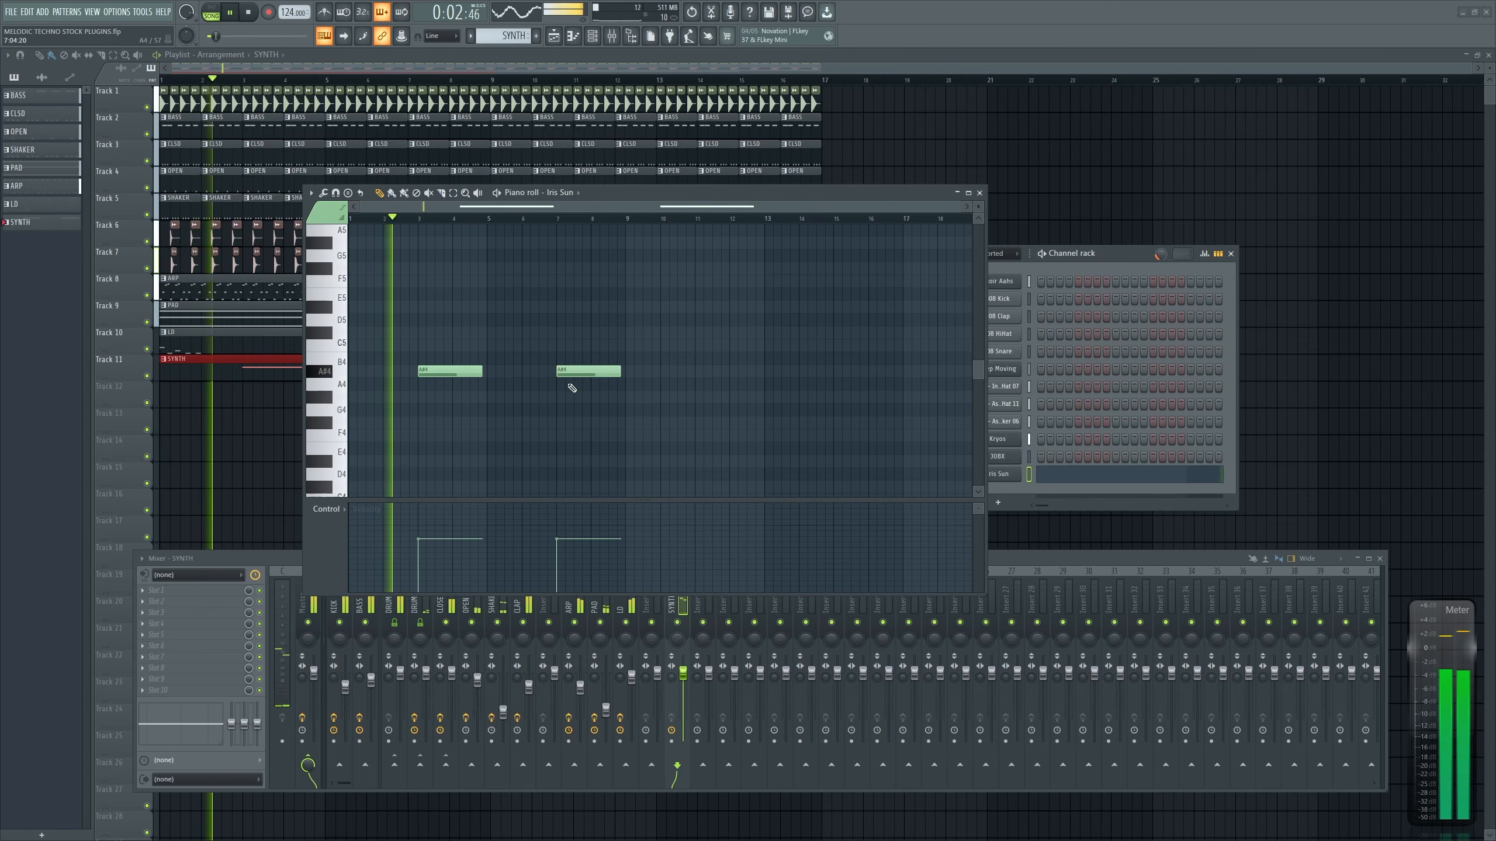
{"action": "left_click", "coordinate": [706, 373]}
{"action": "left_click", "coordinate": [839, 371]}
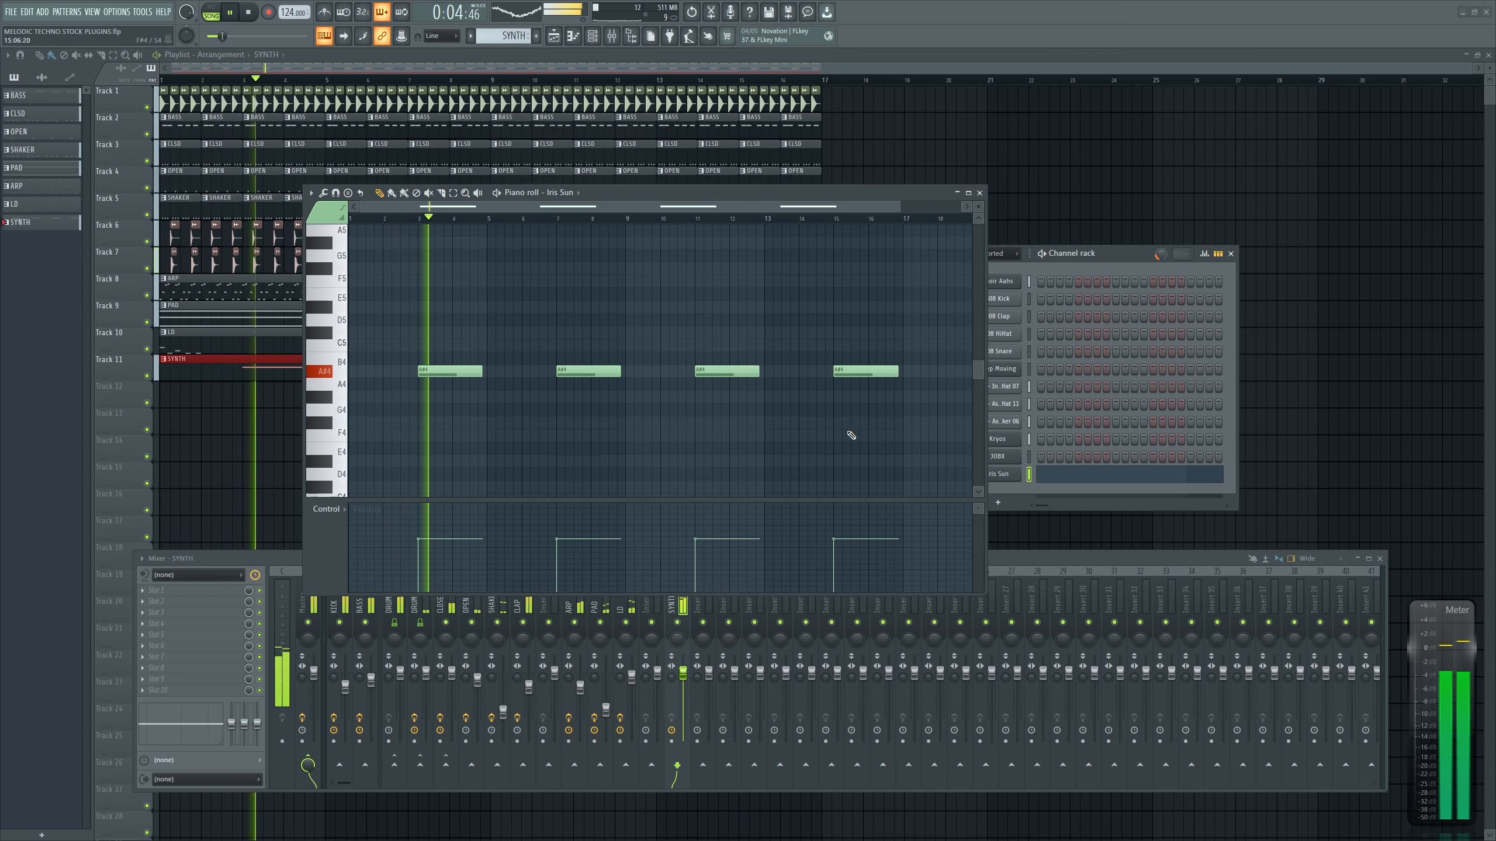
Audition the SYNTH pattern on its own in pattern mode and close the piano roll
{"action": "left_click", "coordinate": [229, 13]}
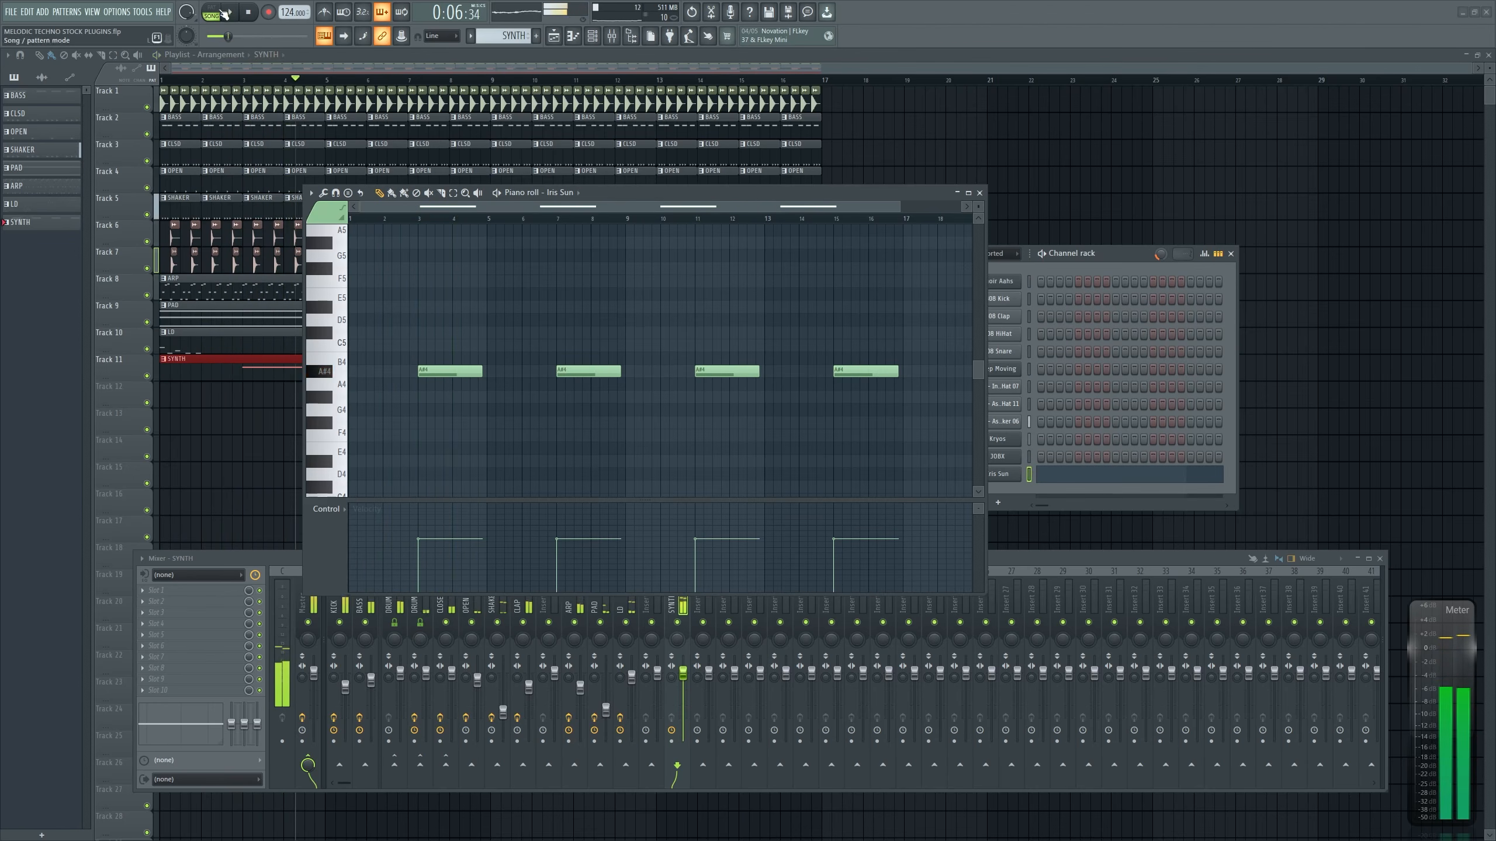
{"action": "left_click", "coordinate": [211, 9]}
{"action": "left_click", "coordinate": [230, 13]}
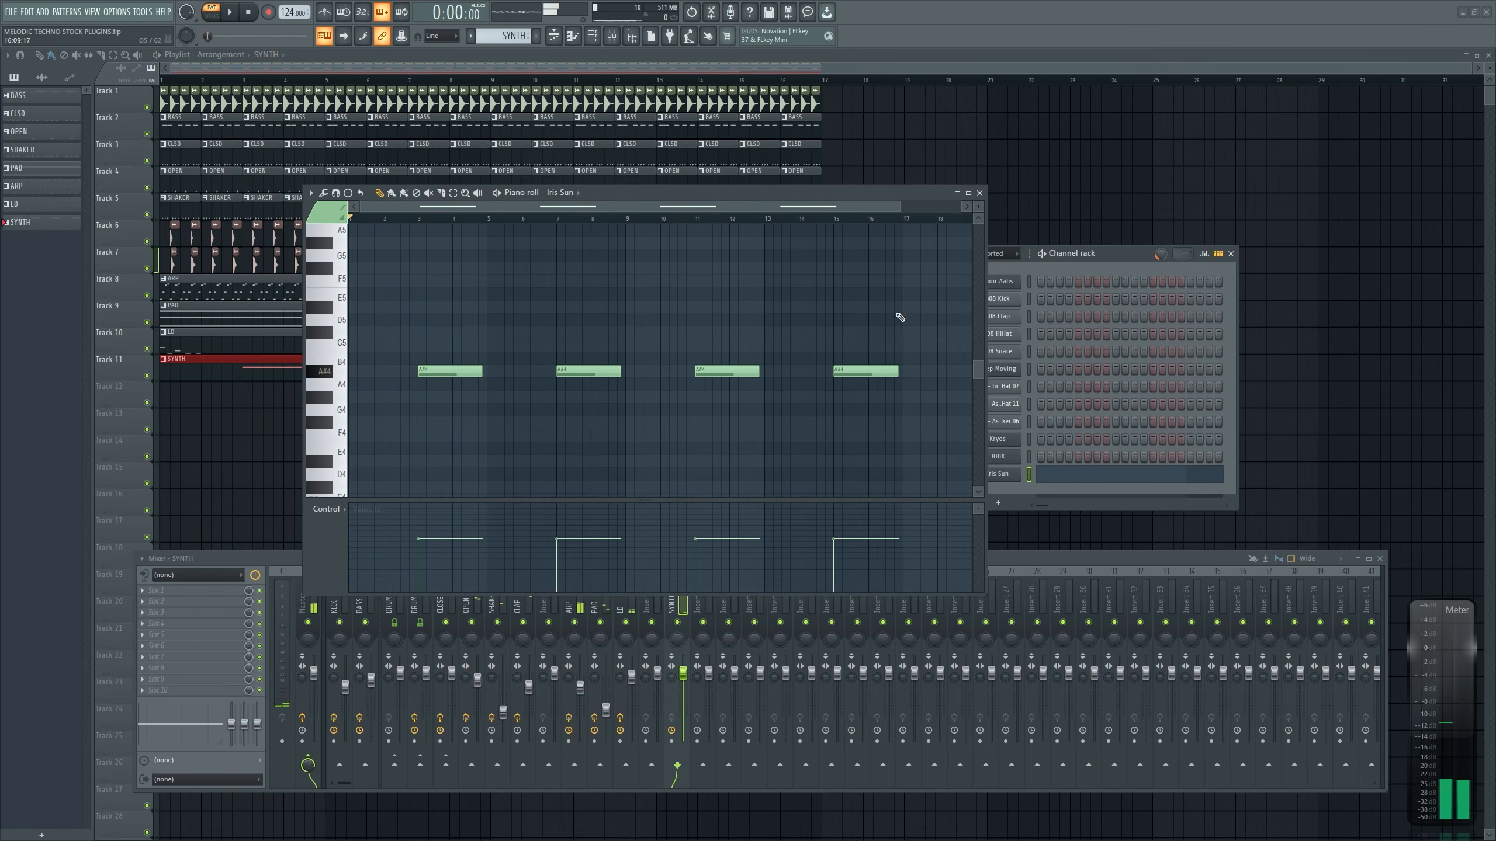
{"action": "left_click_drag", "start_coordinate": [1110, 254], "coordinate": [1020, 181]}
{"action": "left_click", "coordinate": [979, 194]}
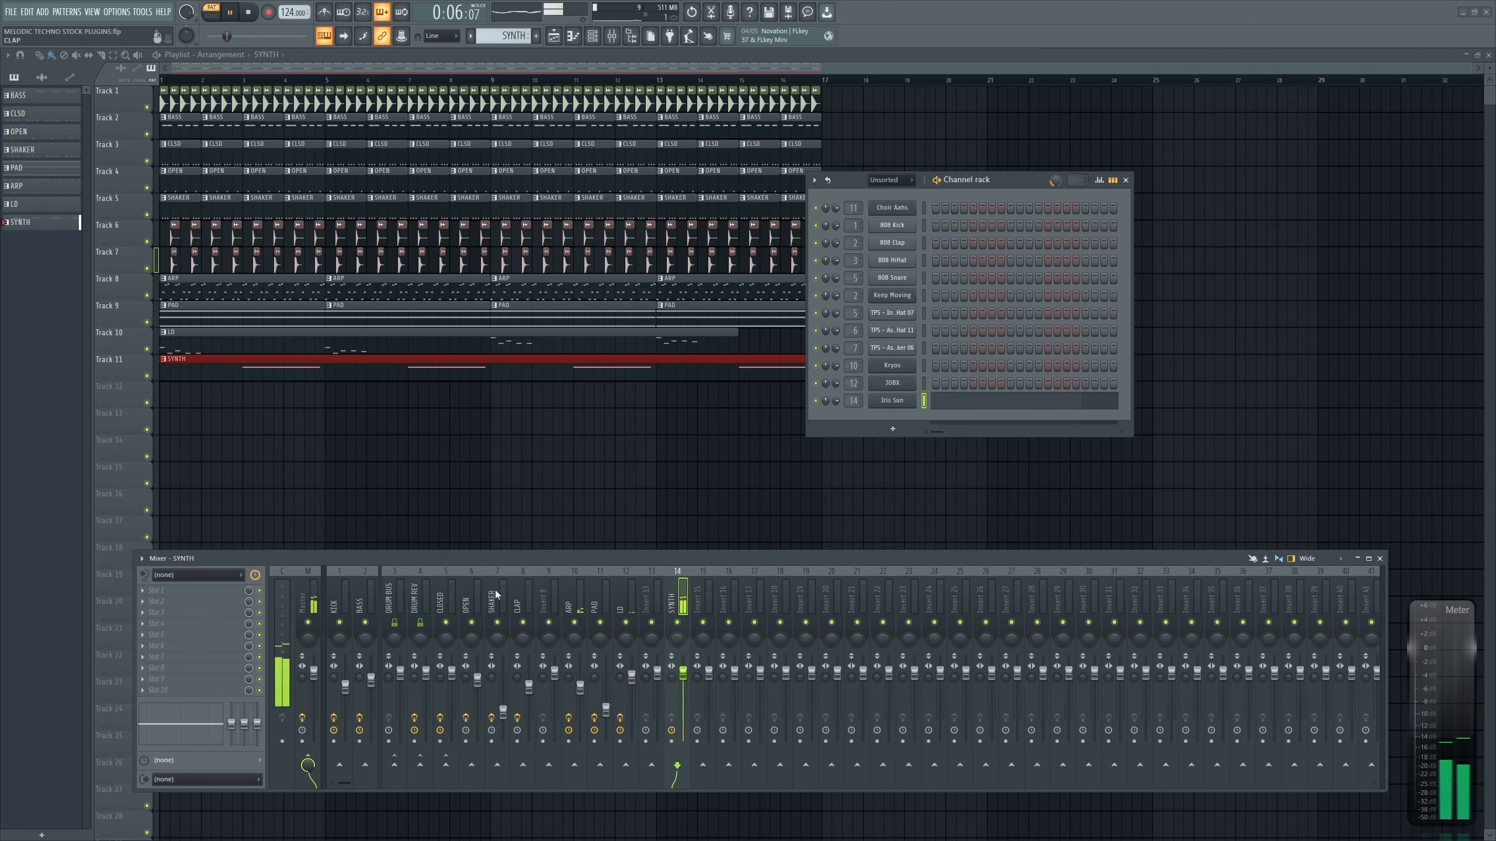
Copy the LD track's Patcher_4, Fruity Blood Overdrive and Fruity parametric EQ 2 settings onto the SYNTH mixer track
{"action": "left_click", "coordinate": [621, 607]}
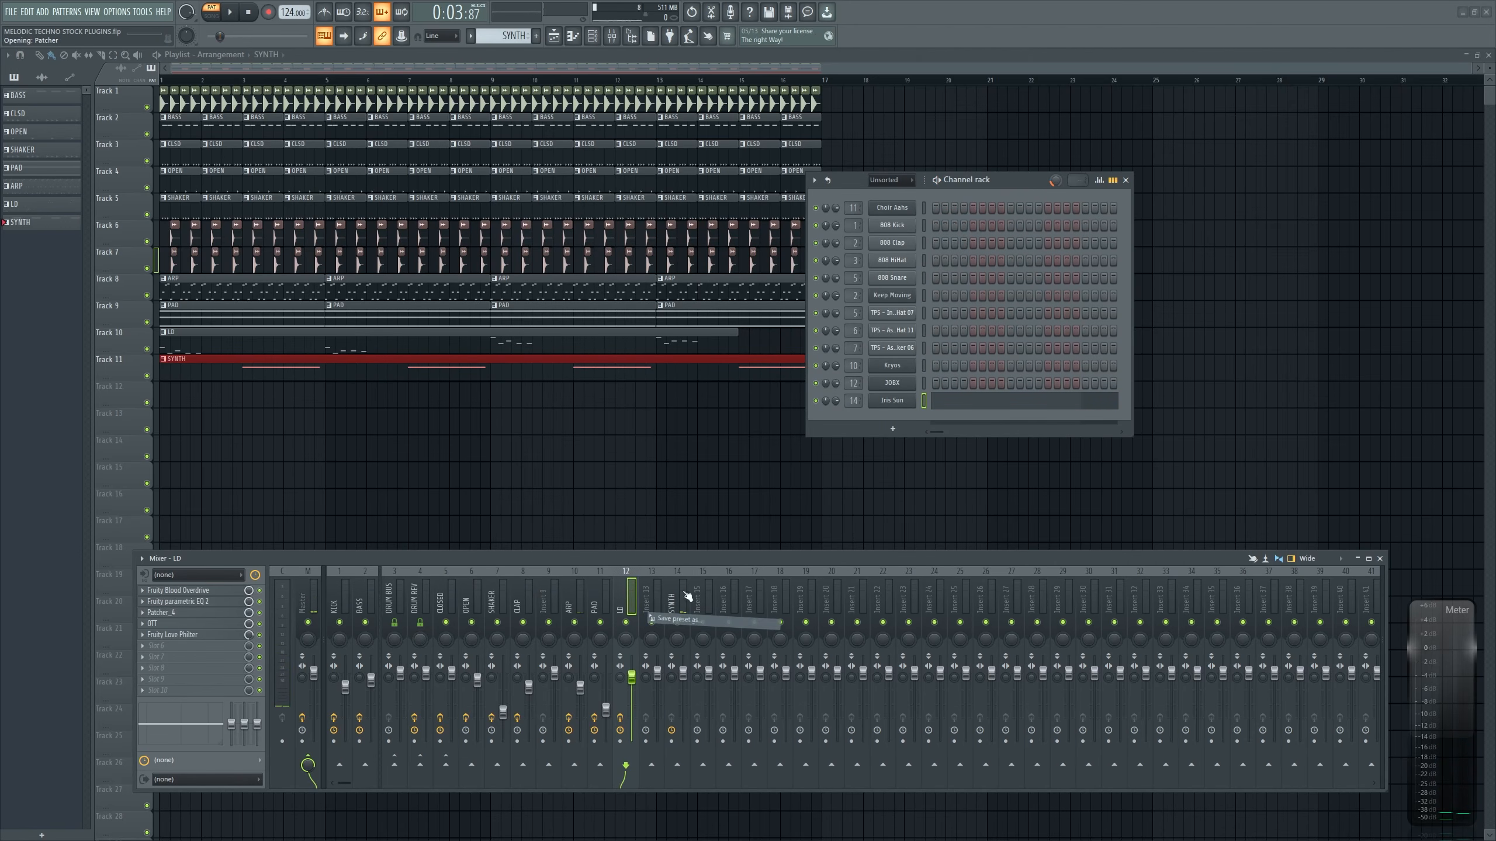
{"action": "left_click", "coordinate": [143, 594]}
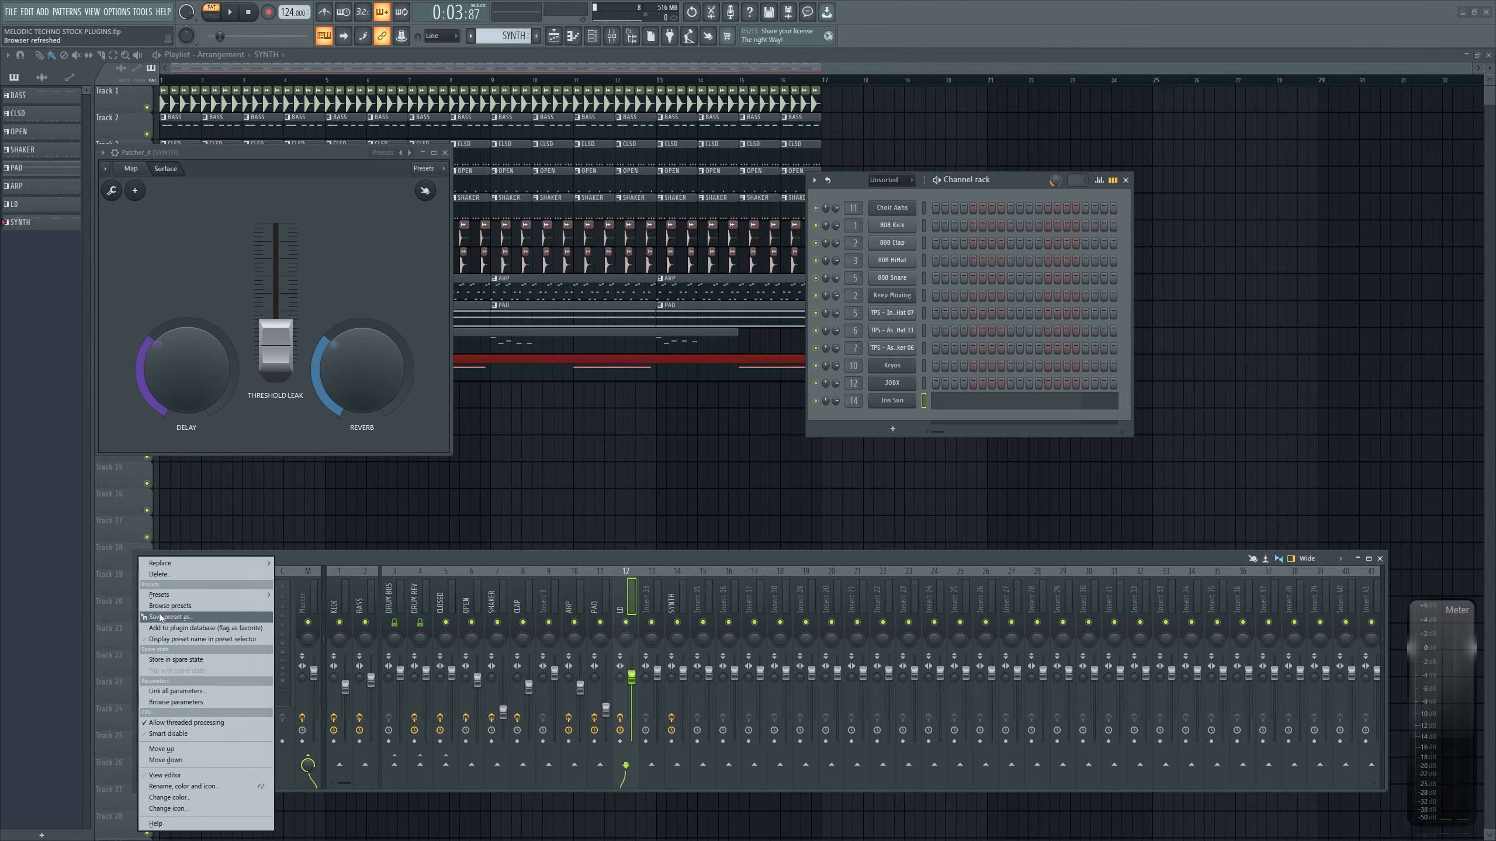
{"action": "left_click_drag", "start_coordinate": [160, 618], "coordinate": [674, 590]}
{"action": "left_click", "coordinate": [625, 590]}
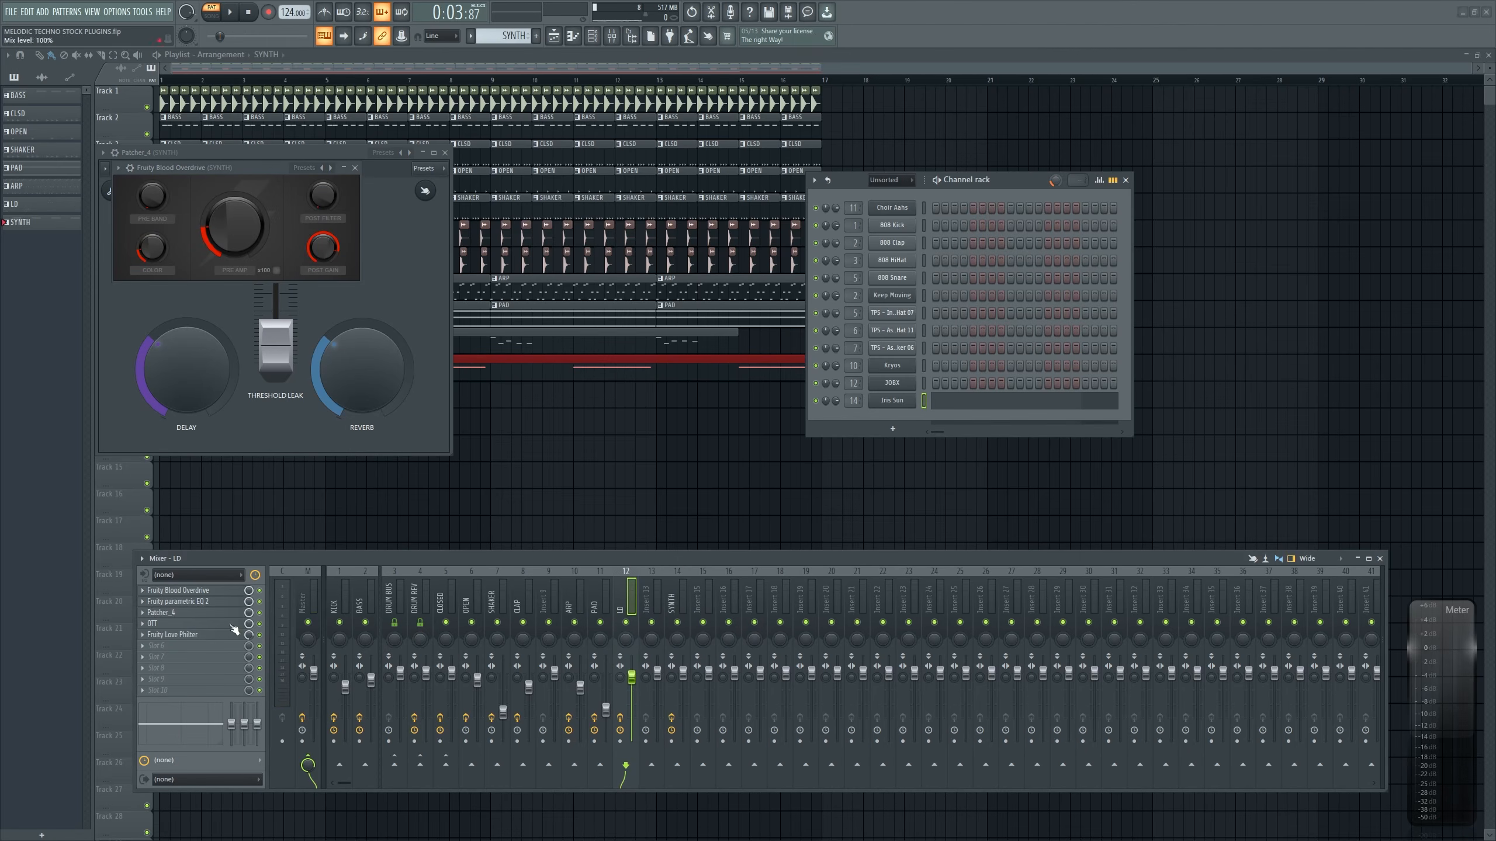
{"action": "left_click", "coordinate": [144, 602]}
{"action": "left_click_drag", "start_coordinate": [161, 617], "coordinate": [676, 594]}
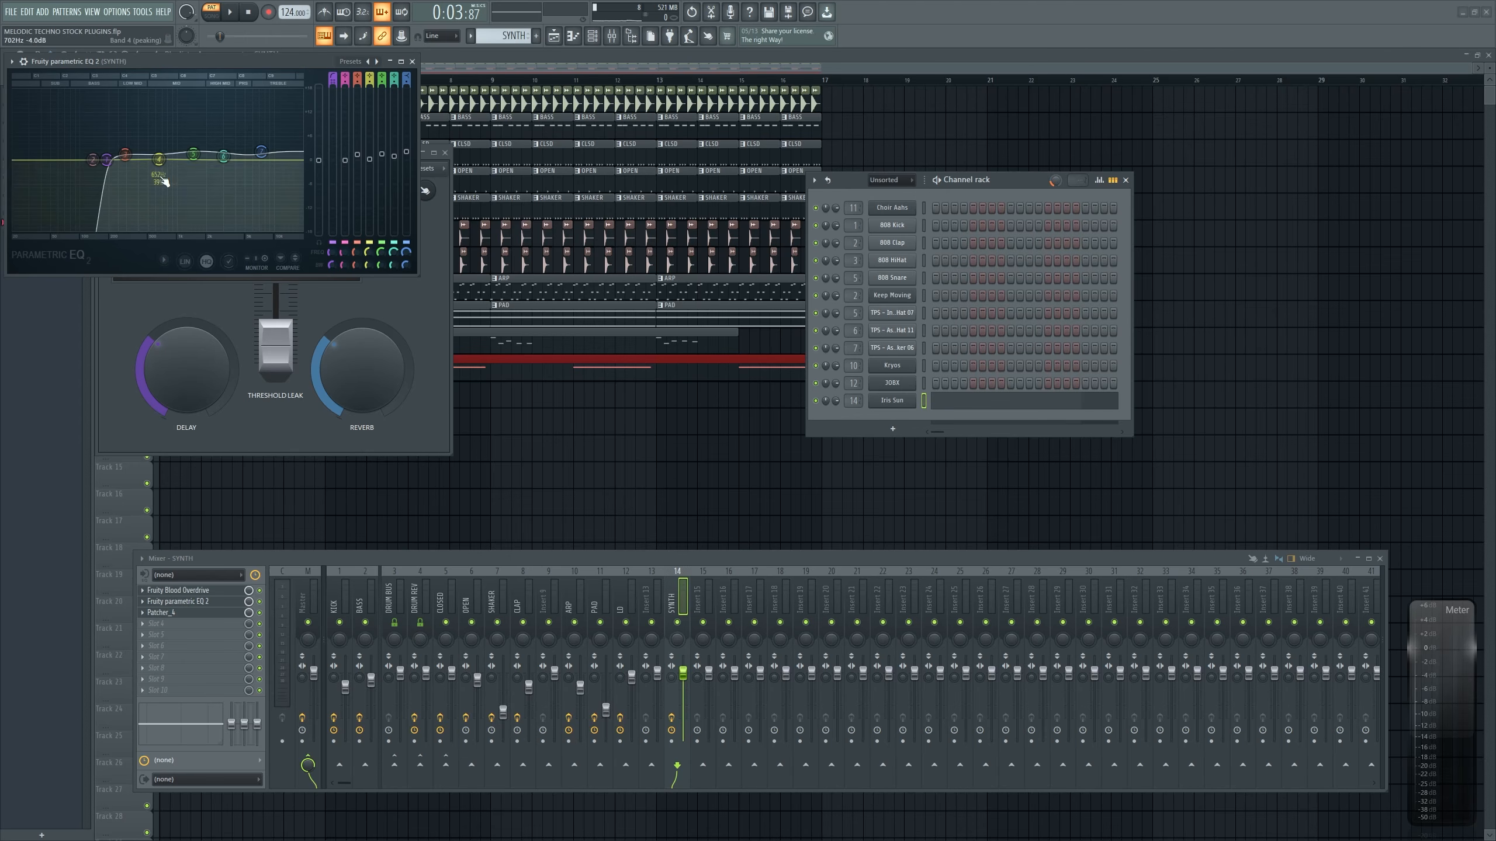
Boost the upper bands of the SYNTH track's EQ, band 5 by about 6 dB, and raise band 1's high-pass to about 216 Hz
{"action": "left_click_drag", "start_coordinate": [382, 156], "coordinate": [381, 135]}
{"action": "key", "text": "space"}
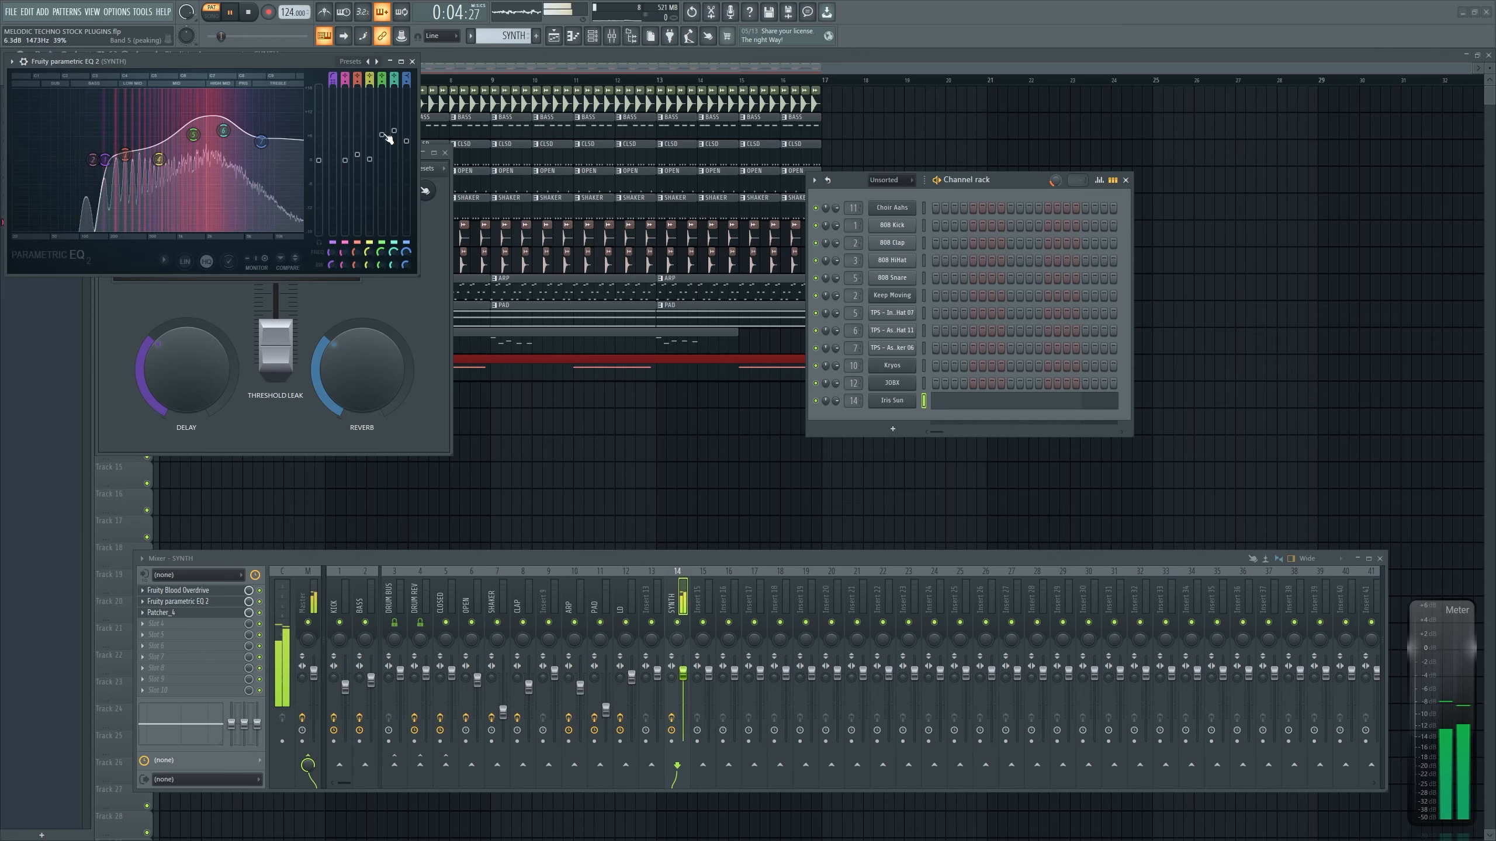
{"action": "key", "text": "space"}
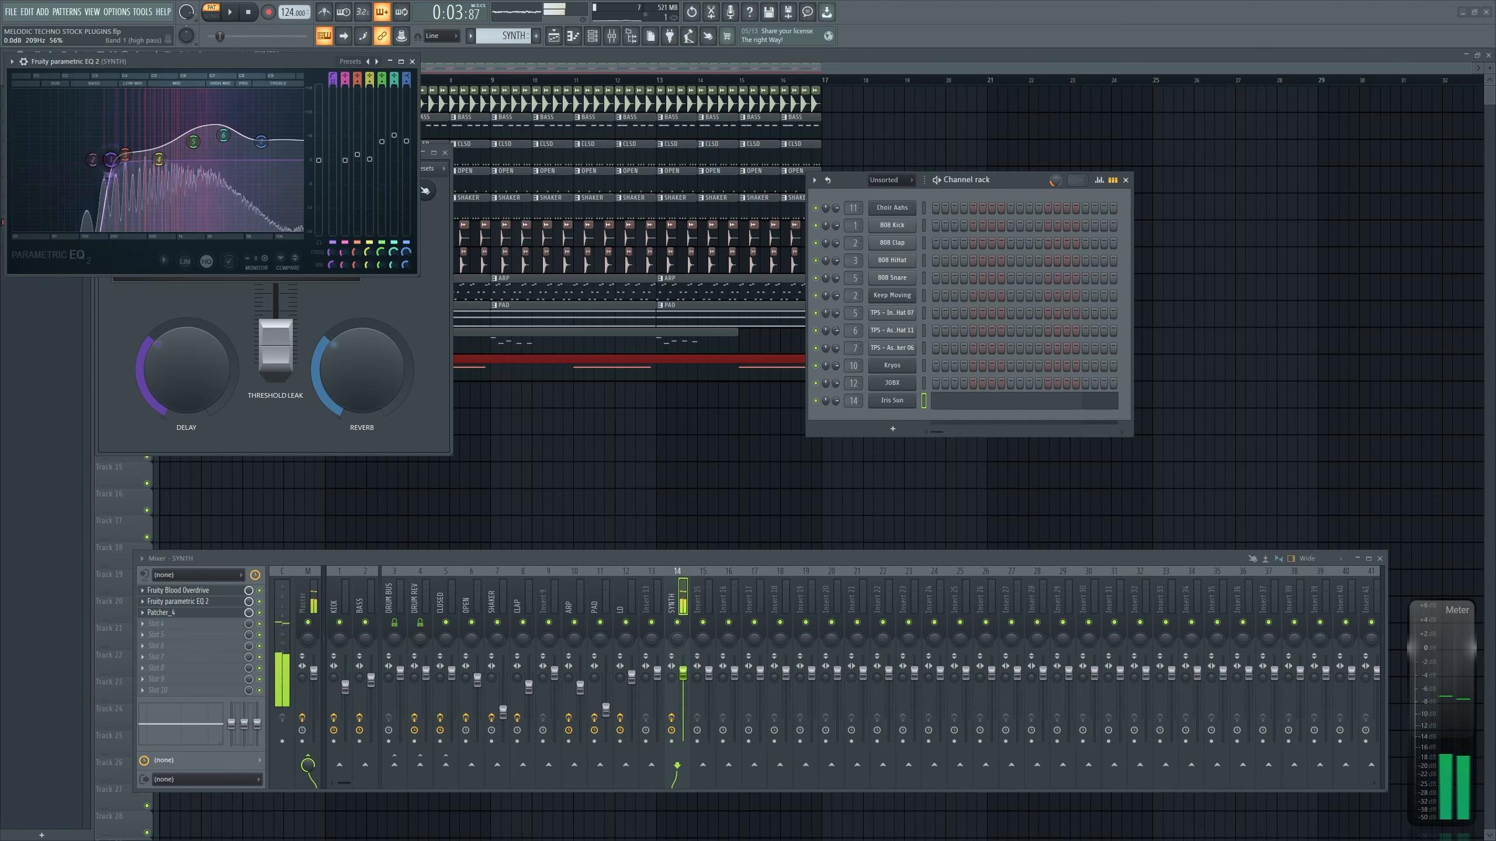
{"action": "left_click_drag", "start_coordinate": [105, 160], "coordinate": [117, 164]}
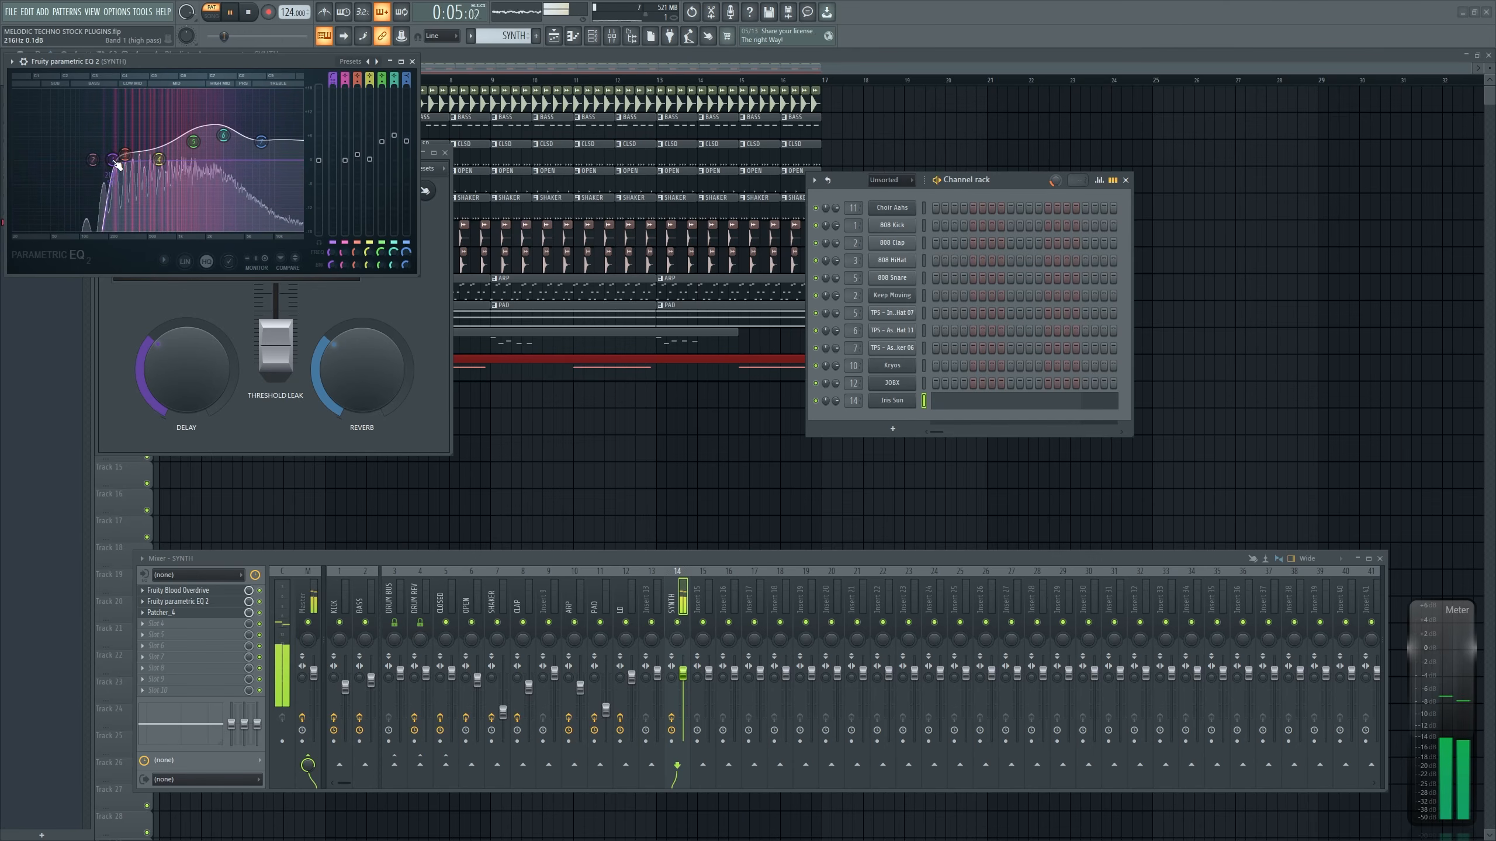
{"action": "key", "text": "space"}
Reduce the delay in the SYNTH track's Patcher_4, and in FLEX Iris Sun raise Chaos 1 slightly and turn off Delay and Reverb
{"action": "left_click_drag", "start_coordinate": [191, 349], "coordinate": [192, 364]}
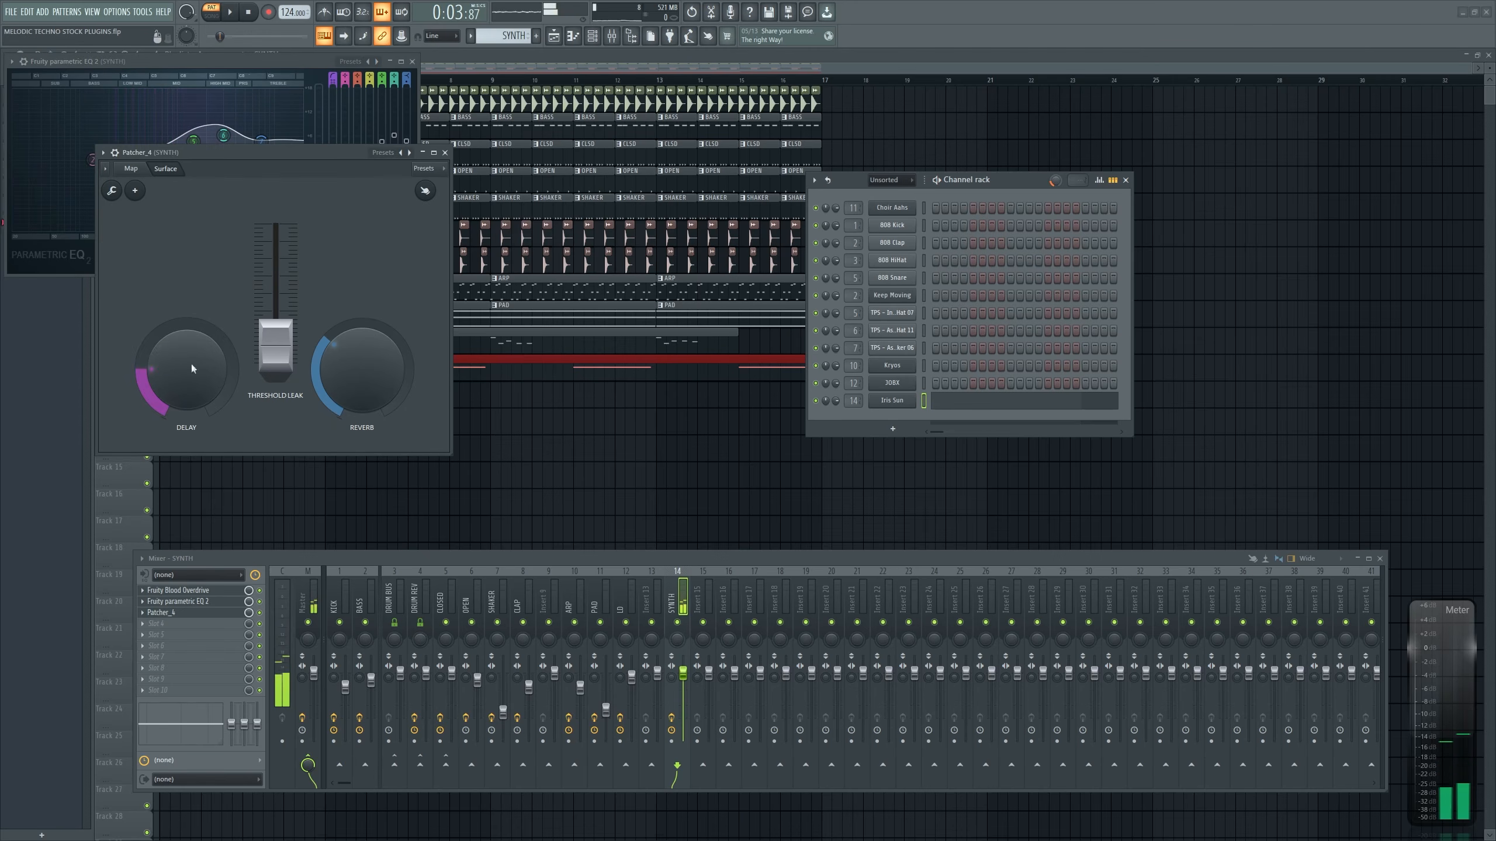
{"action": "left_click", "coordinate": [891, 400]}
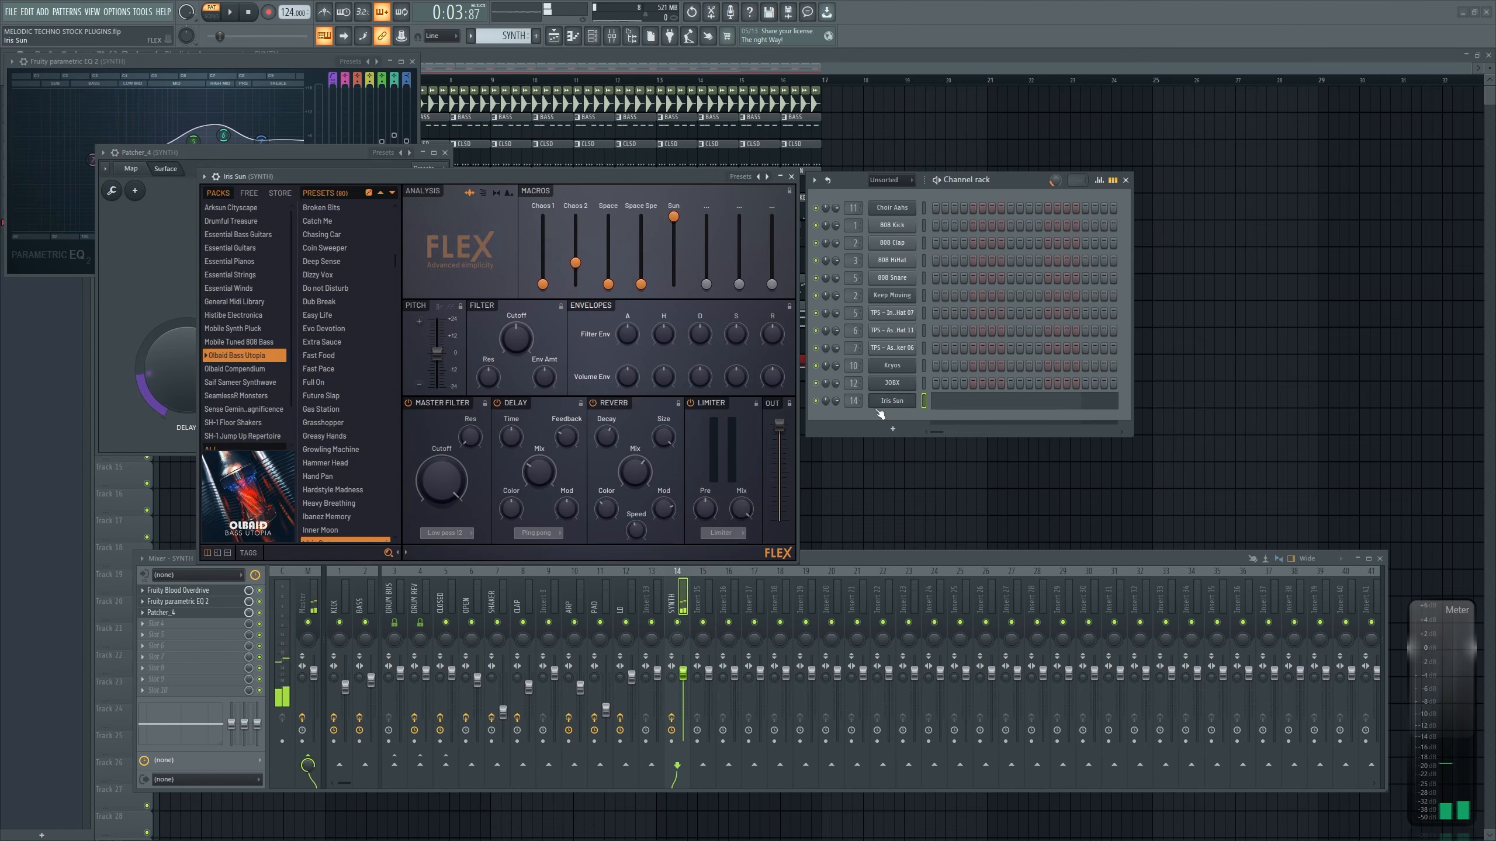
{"action": "key", "text": "space"}
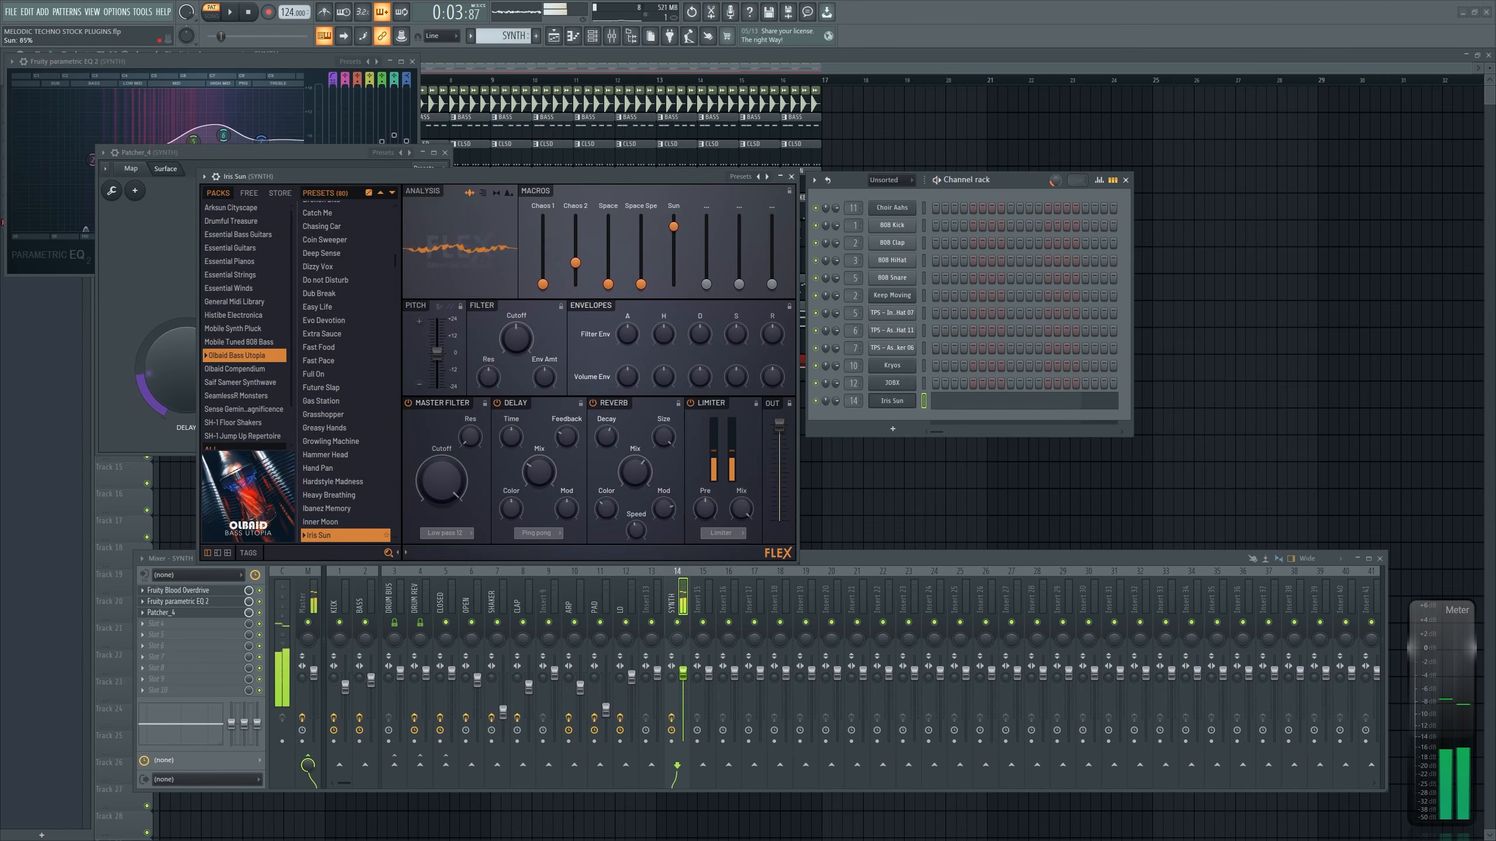
{"action": "key", "text": "space"}
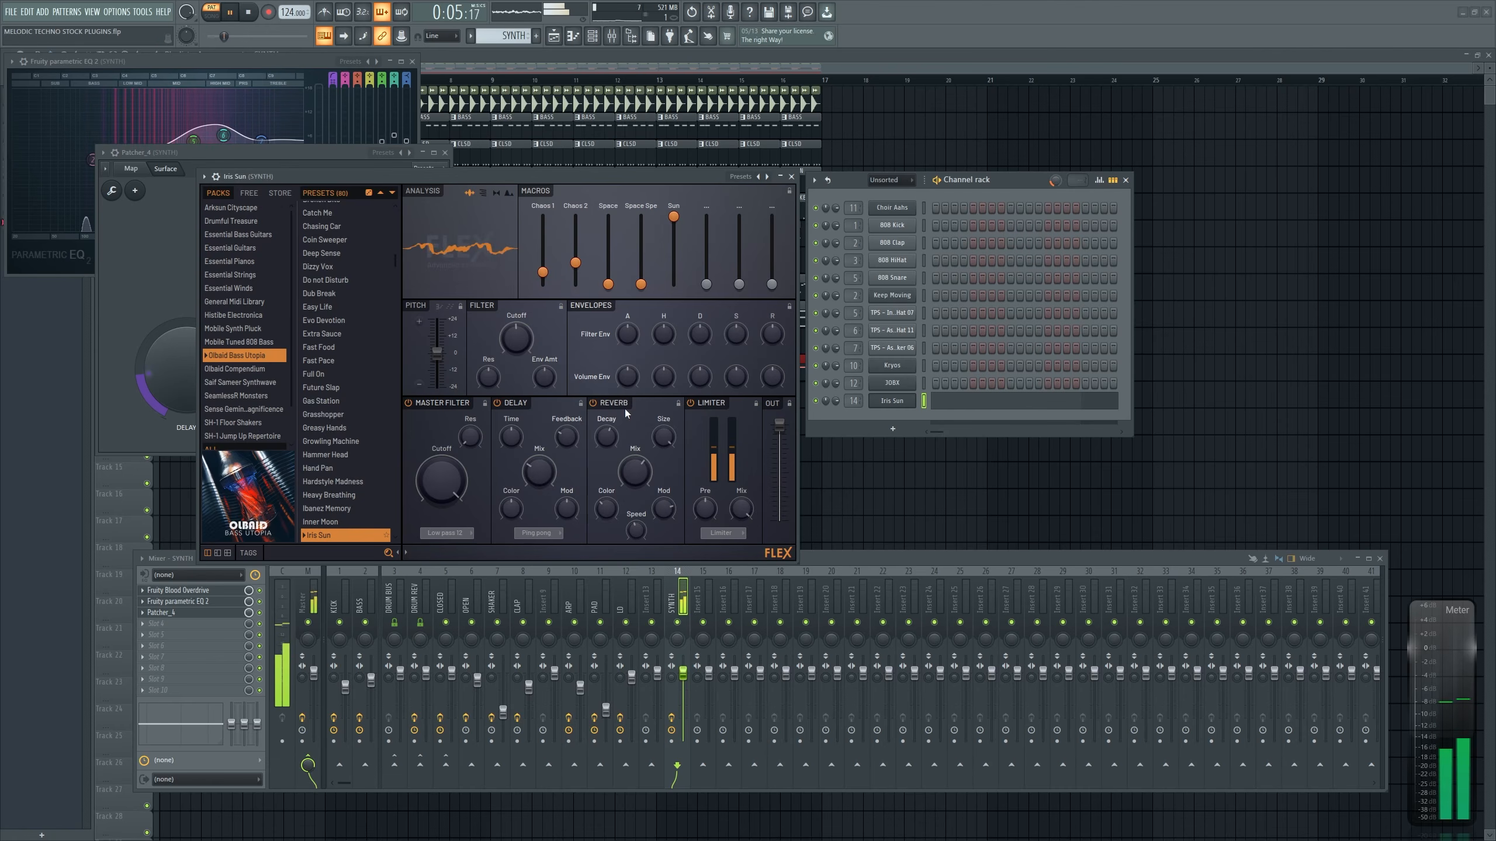
{"action": "left_click", "coordinate": [511, 406]}
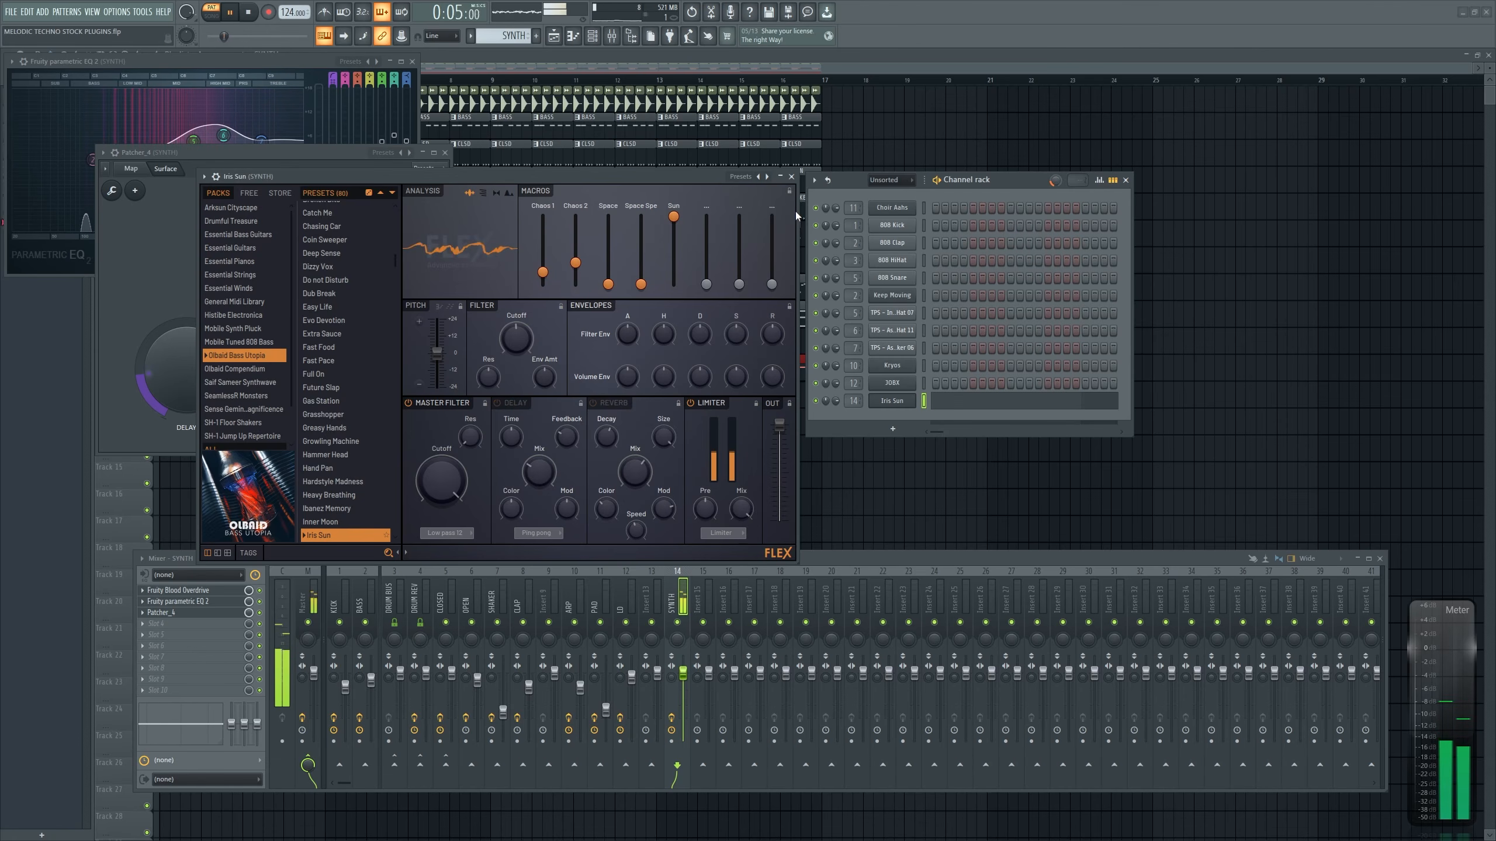
{"action": "left_click", "coordinate": [791, 176]}
Copy Fruity Love Philter from the LD mixer track onto the SYNTH track and audition the pattern from bar 3
{"action": "right_click", "coordinate": [189, 635]}
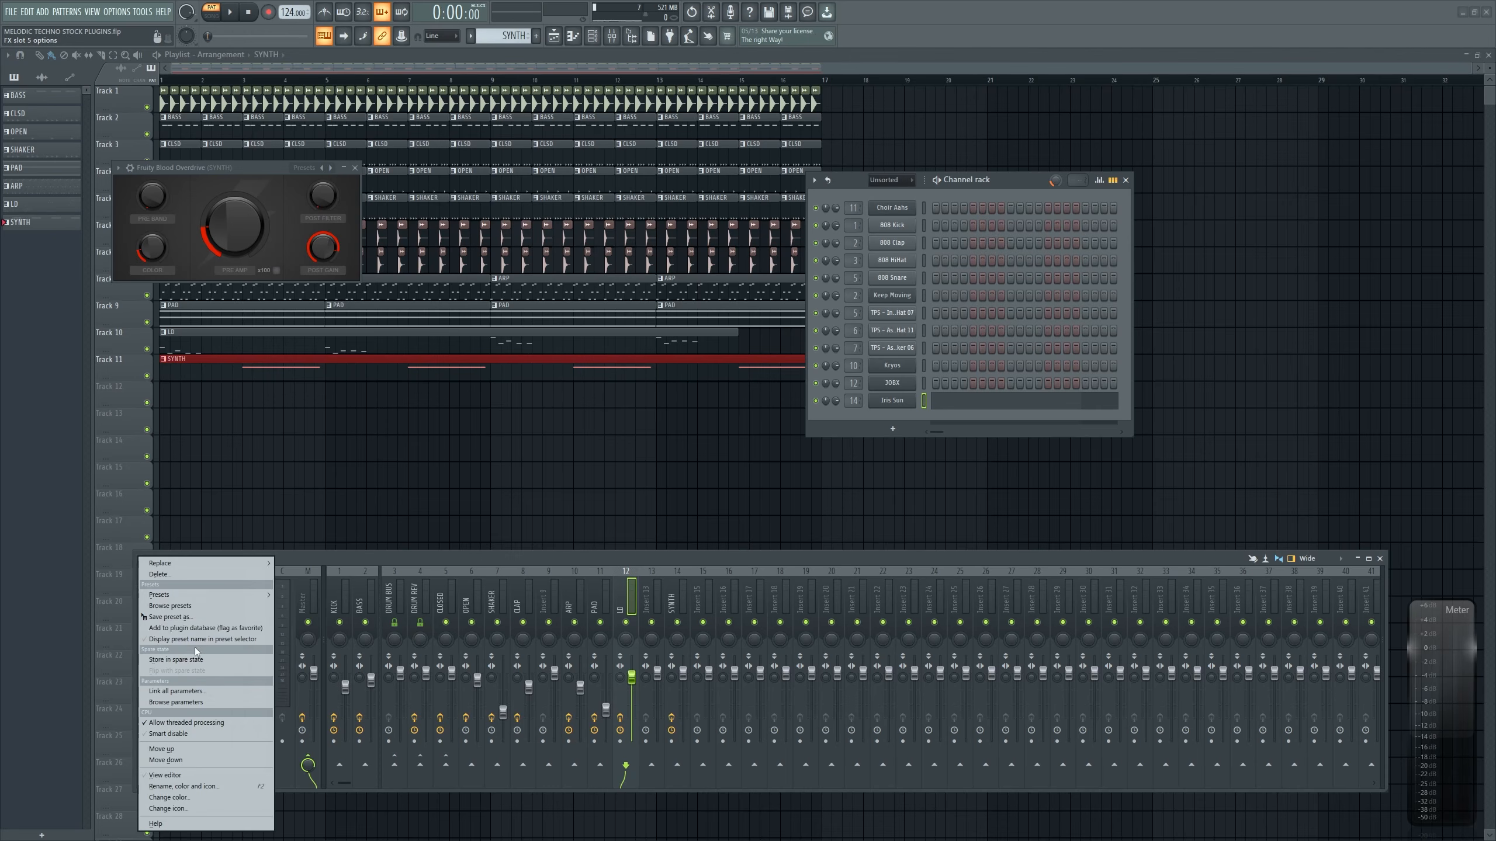
{"action": "left_click_drag", "start_coordinate": [189, 620], "coordinate": [680, 583]}
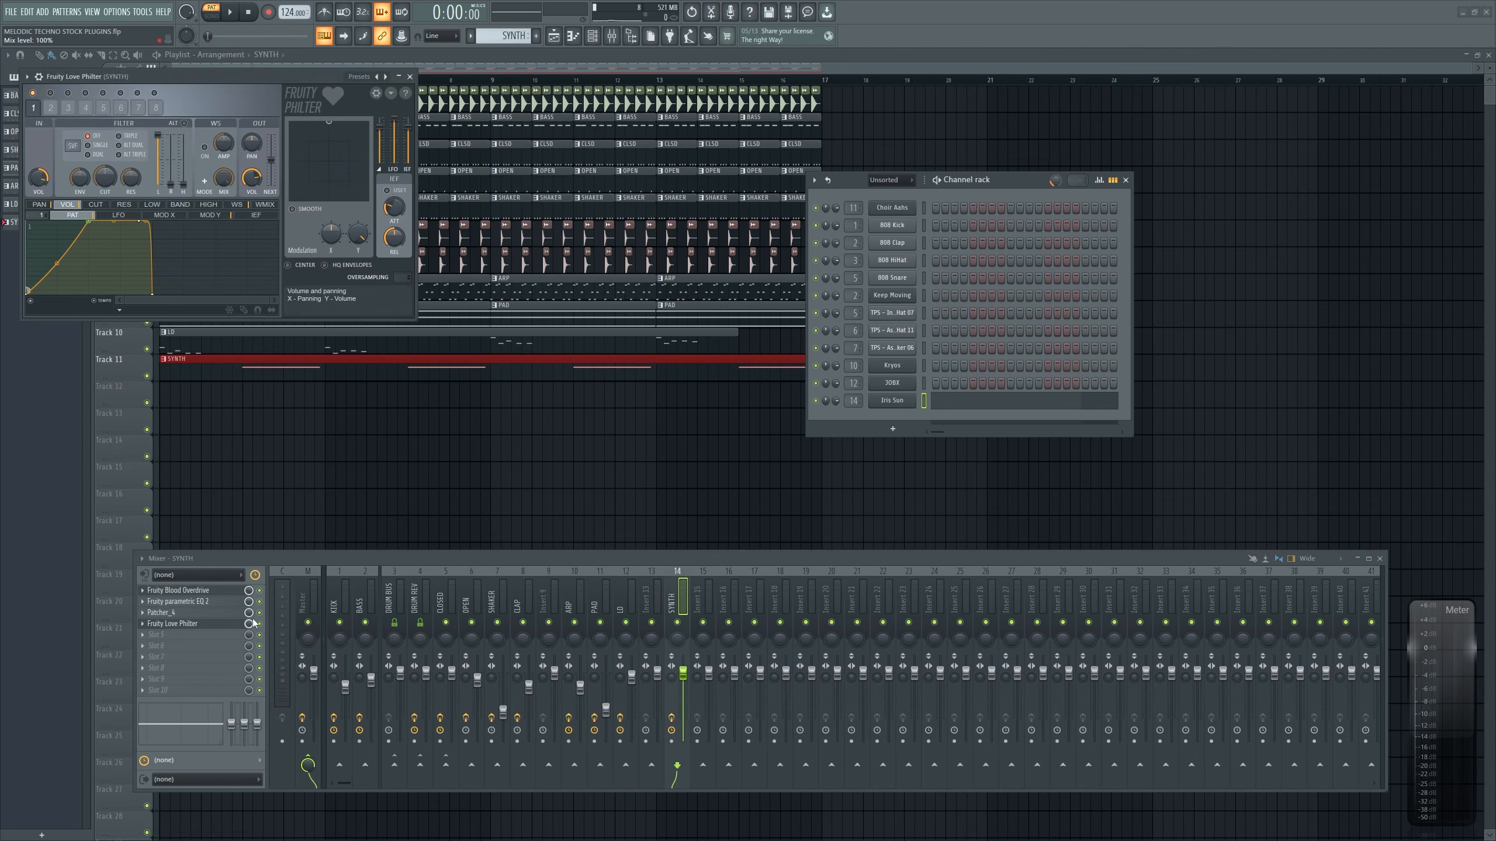
{"action": "key", "text": "space"}
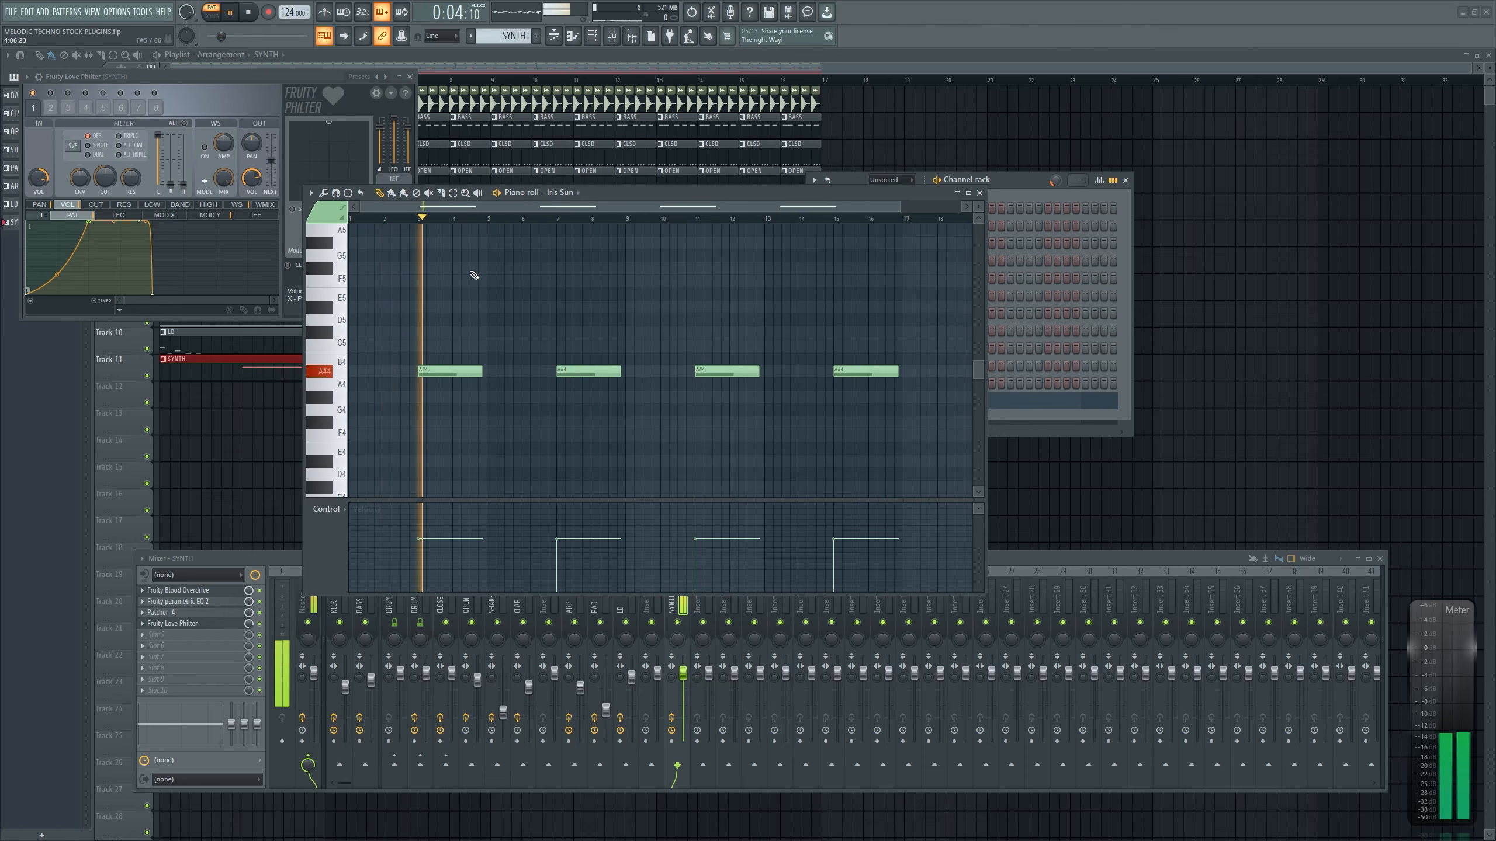
{"action": "key", "text": "space"}
Add OTT before Fruity Love Philter on the SYNTH track and reduce its depth to about 23 %
{"action": "scroll", "coordinate": [192, 621], "scroll_direction": "down", "scroll_amount": 1}
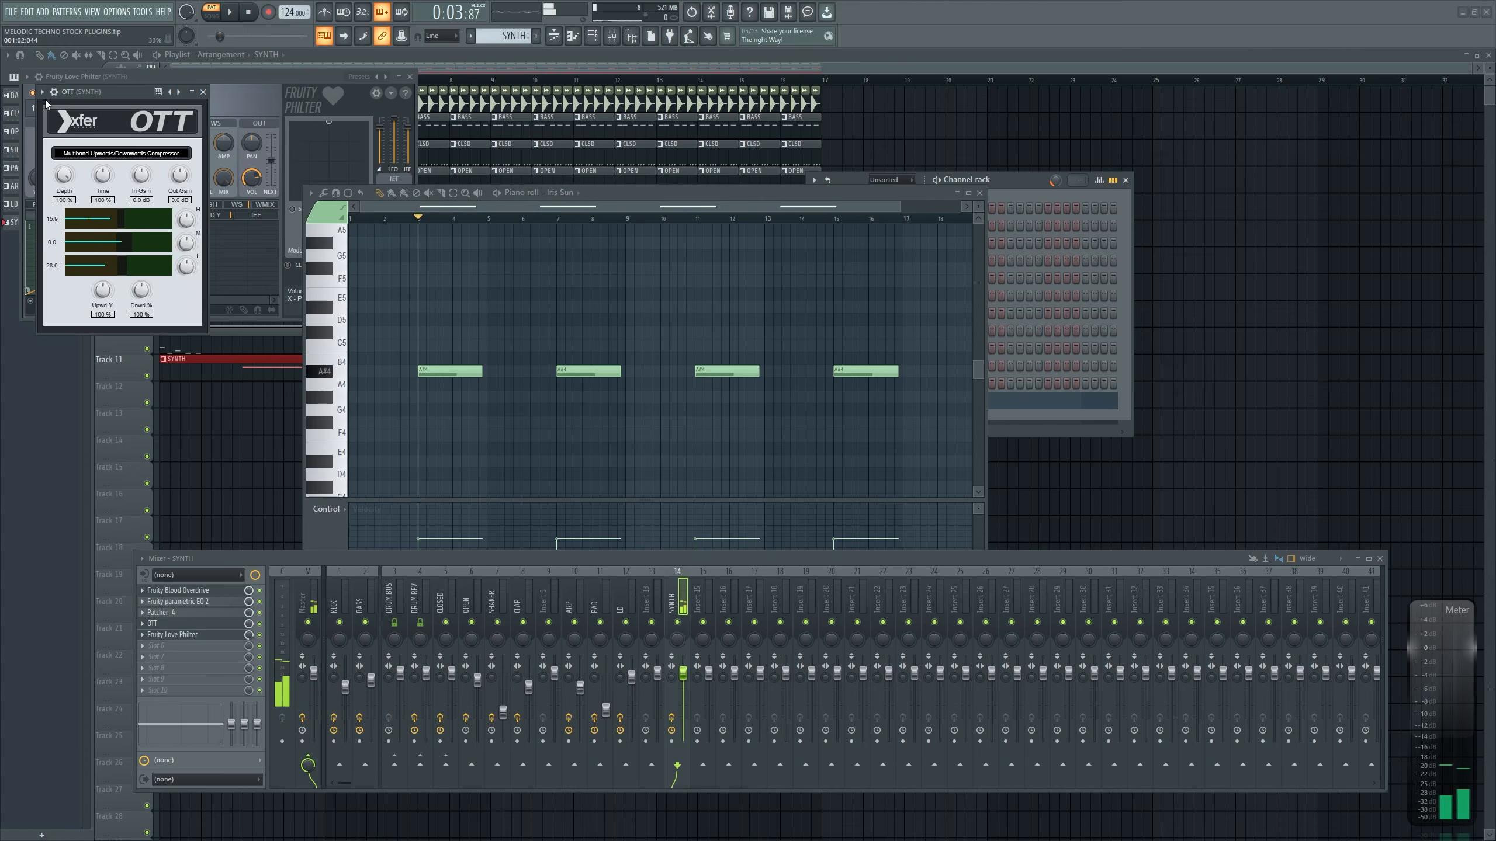
{"action": "left_click", "coordinate": [43, 92]}
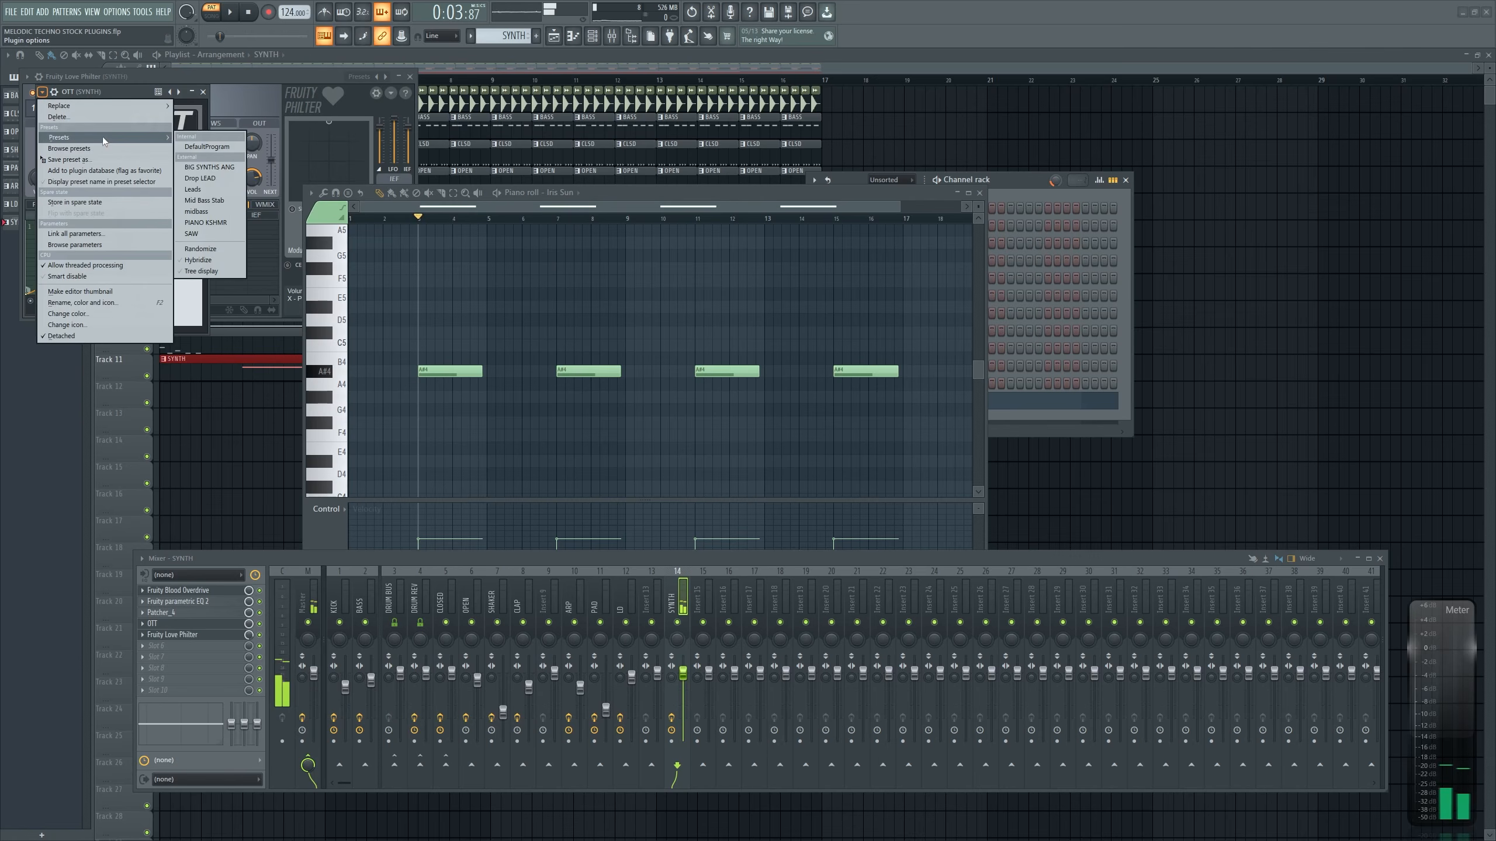
{"action": "left_click", "coordinate": [44, 92]}
{"action": "left_click_drag", "start_coordinate": [95, 99], "coordinate": [159, 191]}
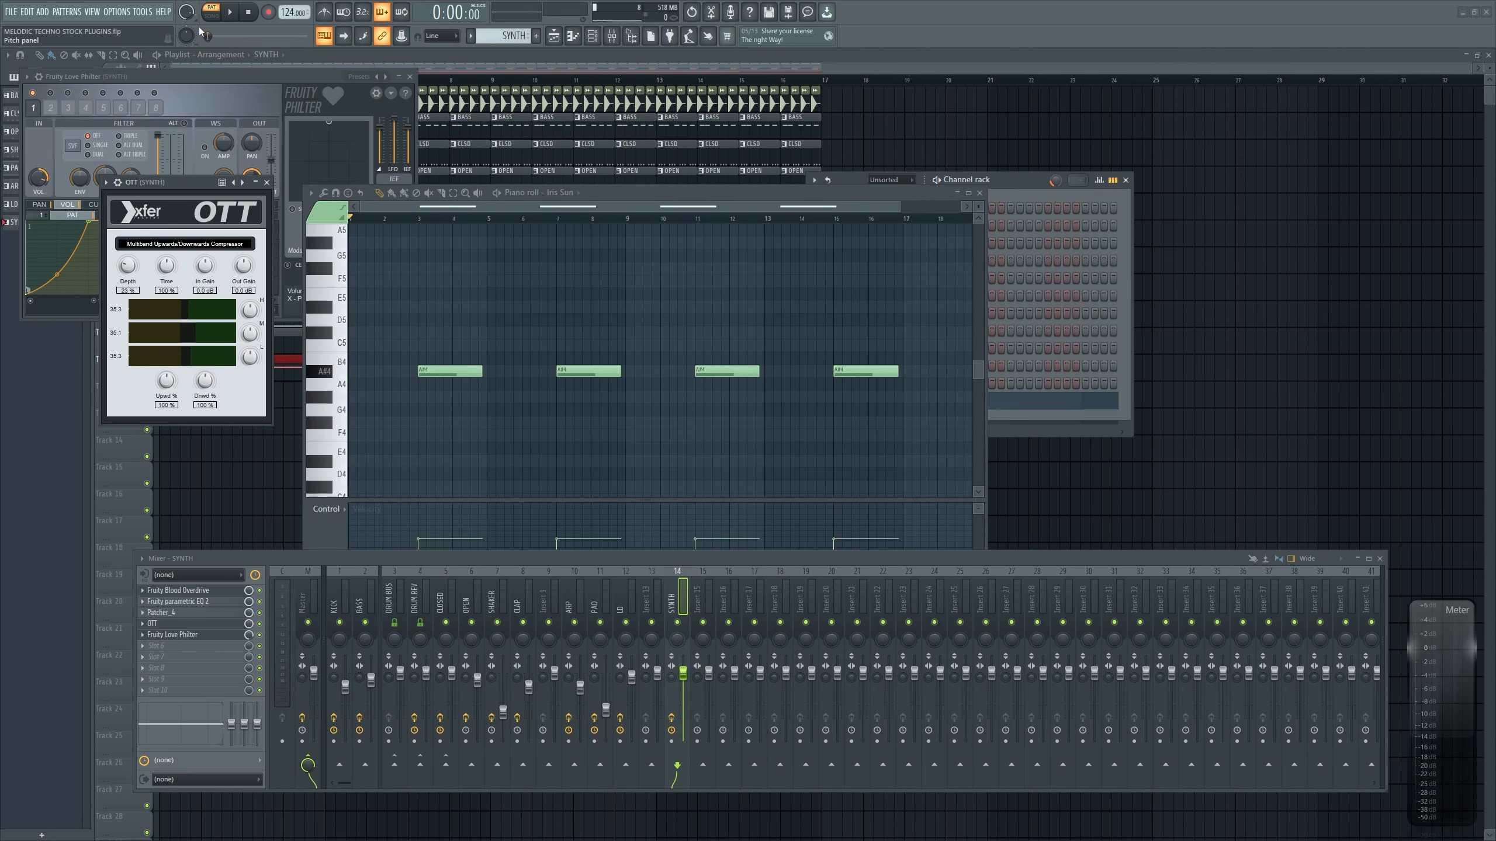
{"action": "left_click", "coordinate": [419, 218]}
Raise OTT's high and mid band gains, set its downward compression to 77 % and lower the output gain while auditioning SYNTH
{"action": "key", "text": "space"}
{"action": "key", "text": "space"}
{"action": "left_click_drag", "start_coordinate": [250, 333], "coordinate": [252, 306]}
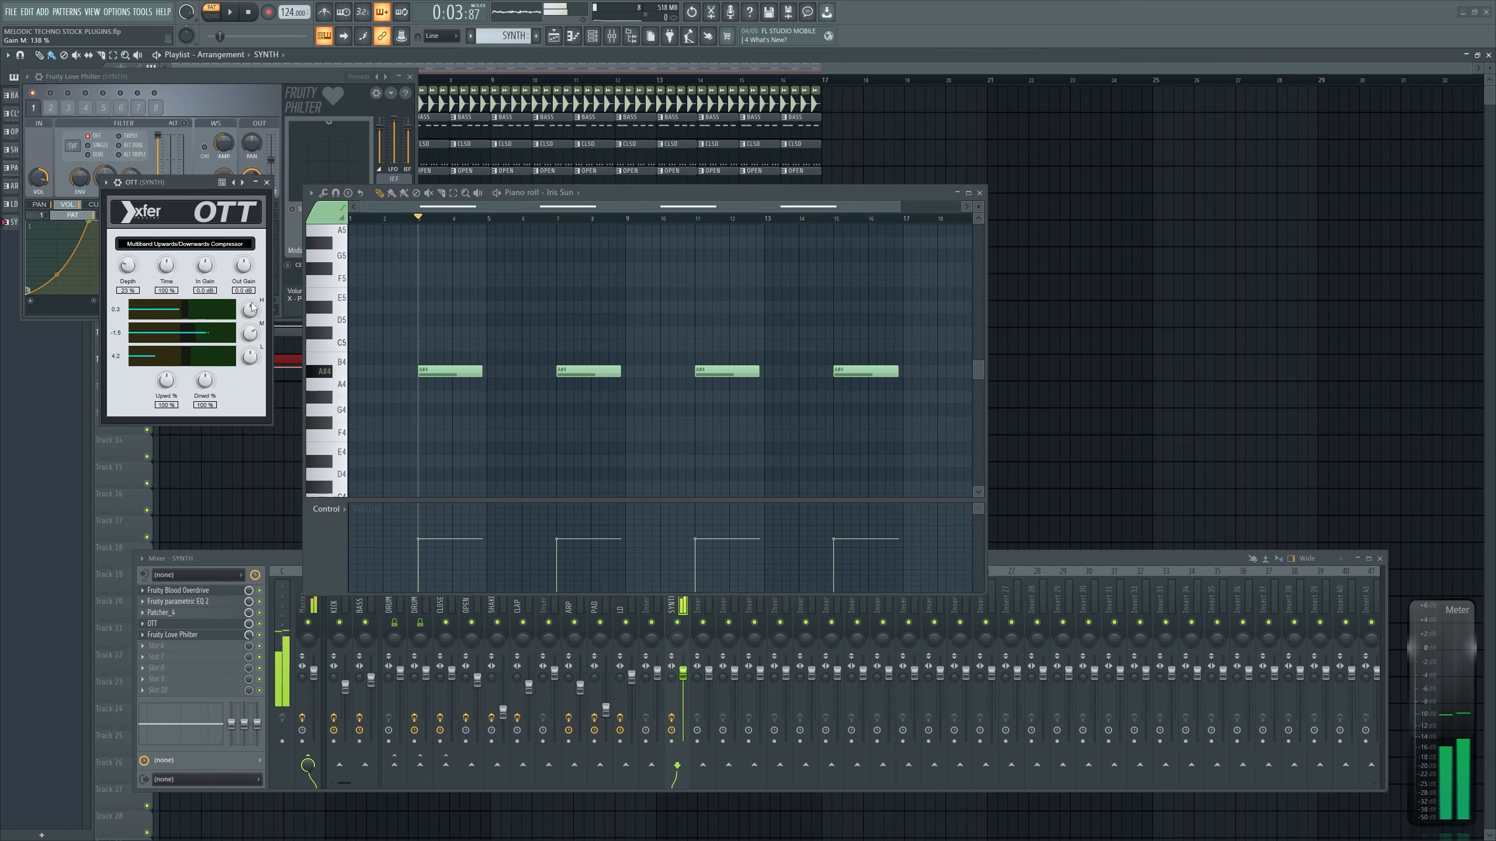
{"action": "key", "text": "space"}
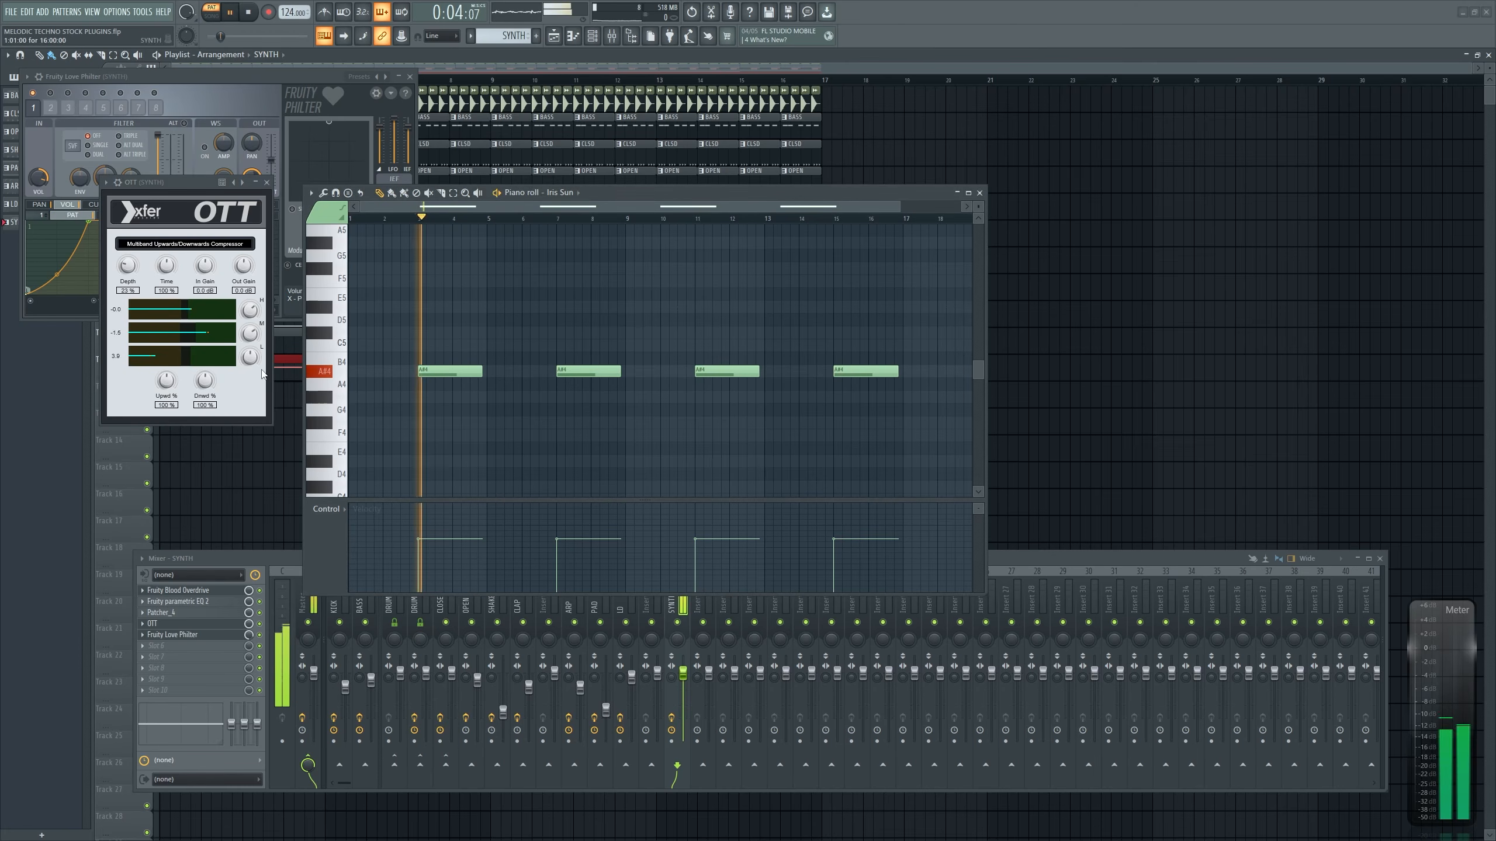
{"action": "left_click_drag", "start_coordinate": [205, 381], "coordinate": [205, 396]}
{"action": "left_click_drag", "start_coordinate": [243, 267], "coordinate": [244, 273]}
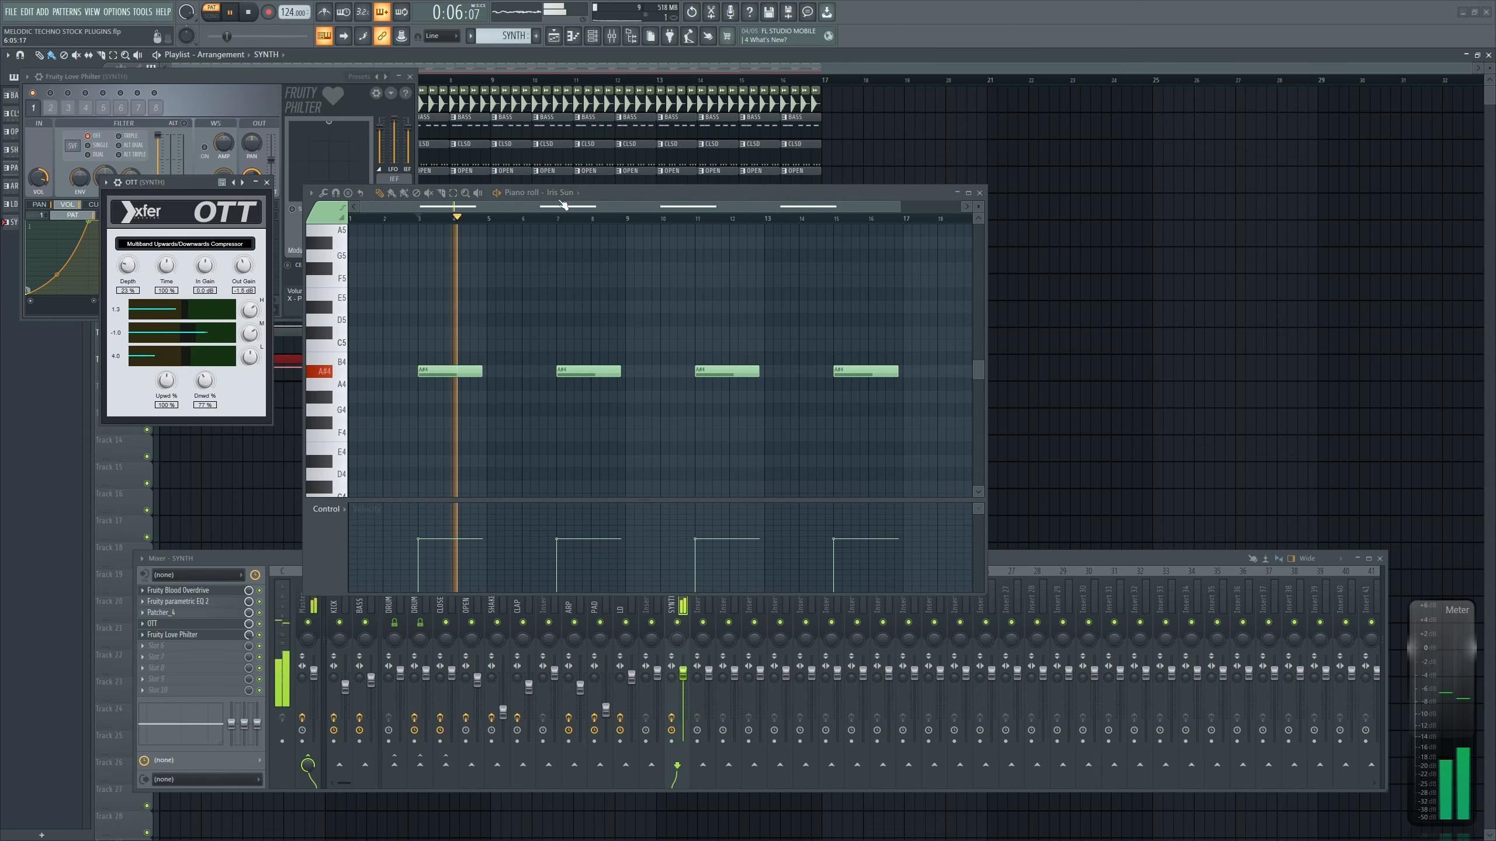
Close the piano roll and the open SYNTH and LD effect windows to return to the playlist
{"action": "left_click", "coordinate": [979, 193]}
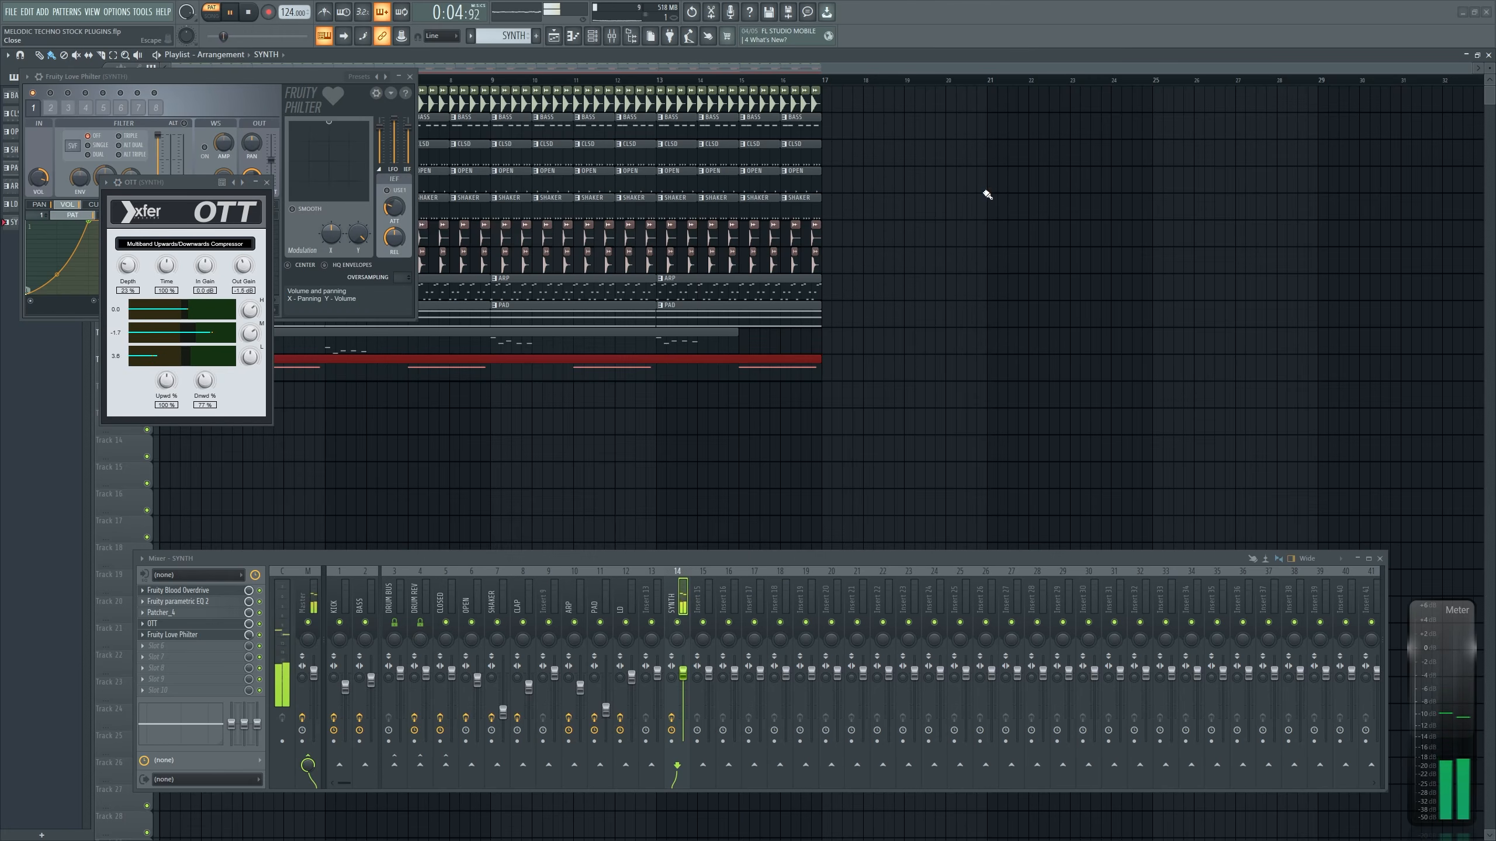
{"action": "left_click", "coordinate": [267, 182]}
{"action": "left_click", "coordinate": [409, 76]}
{"action": "left_click", "coordinate": [355, 168]}
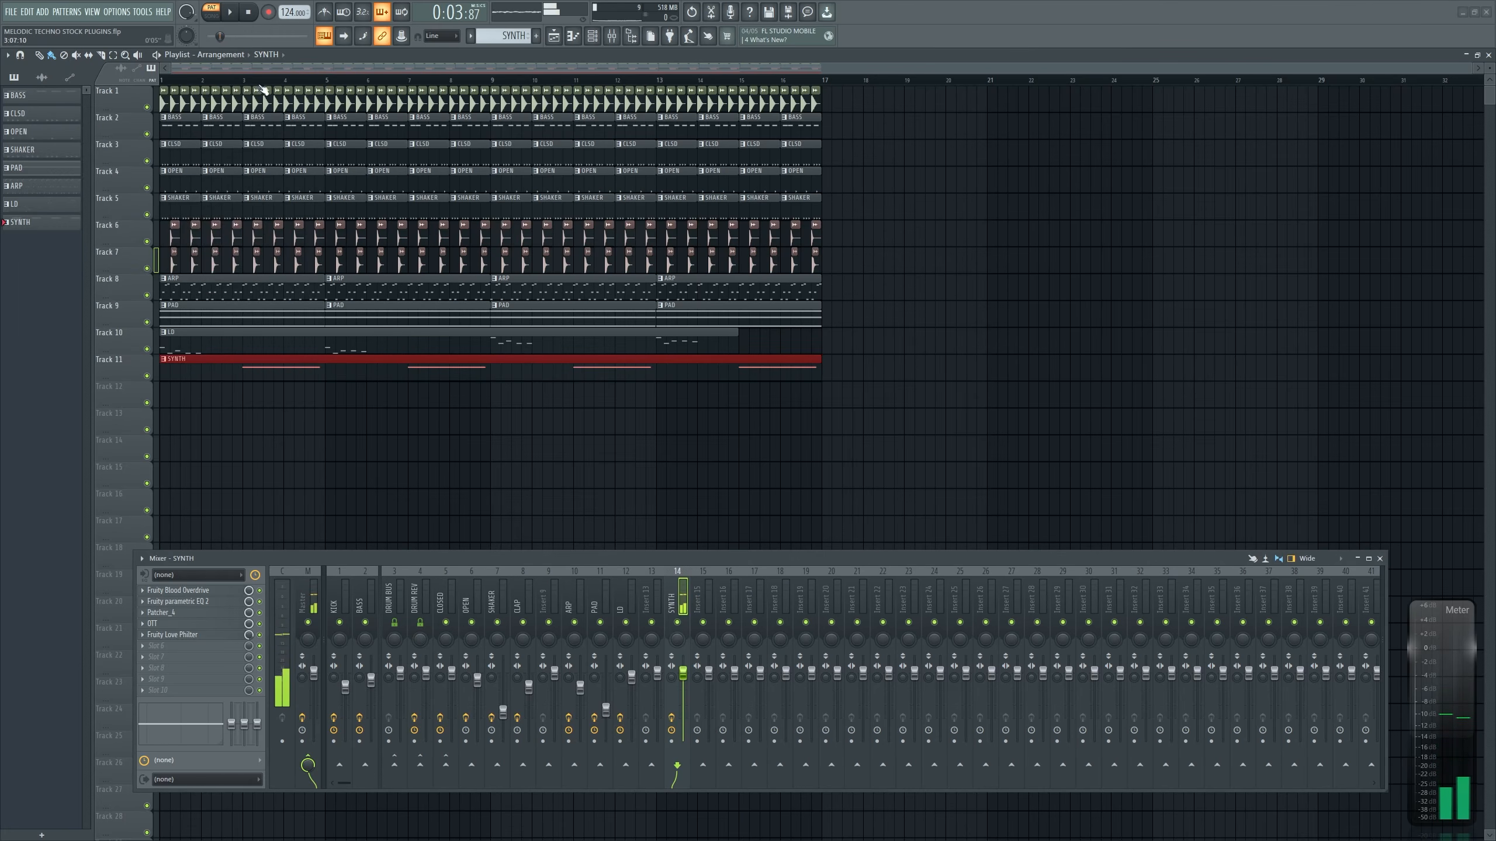
Mute the LD and ARP playlist tracks and move the ARP track below PAD
{"action": "left_click", "coordinate": [147, 349]}
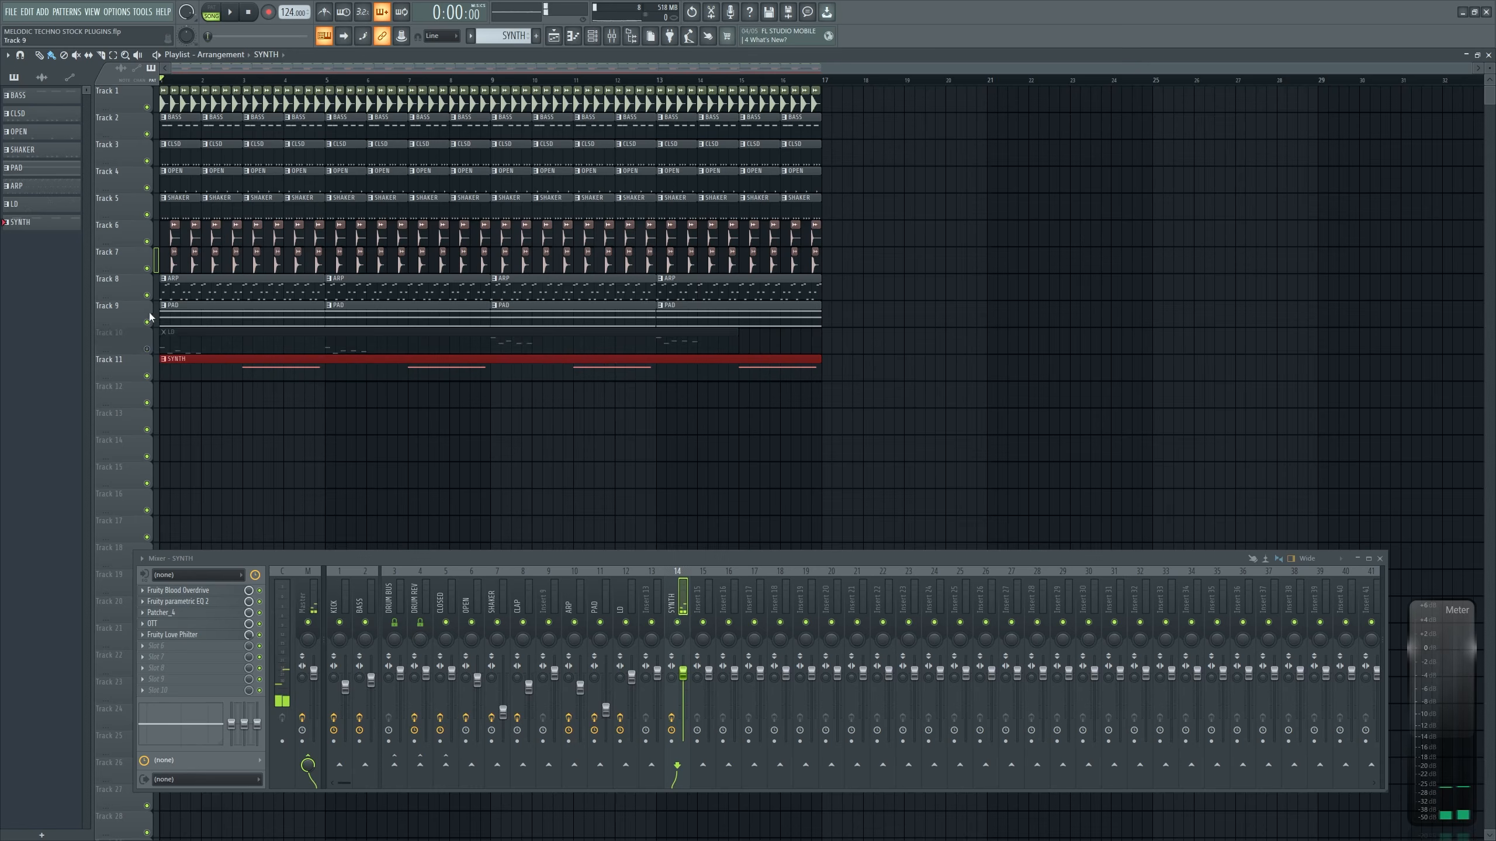
{"action": "left_click", "coordinate": [147, 296]}
{"action": "scroll", "coordinate": [147, 295], "scroll_direction": "down", "scroll_amount": 1}
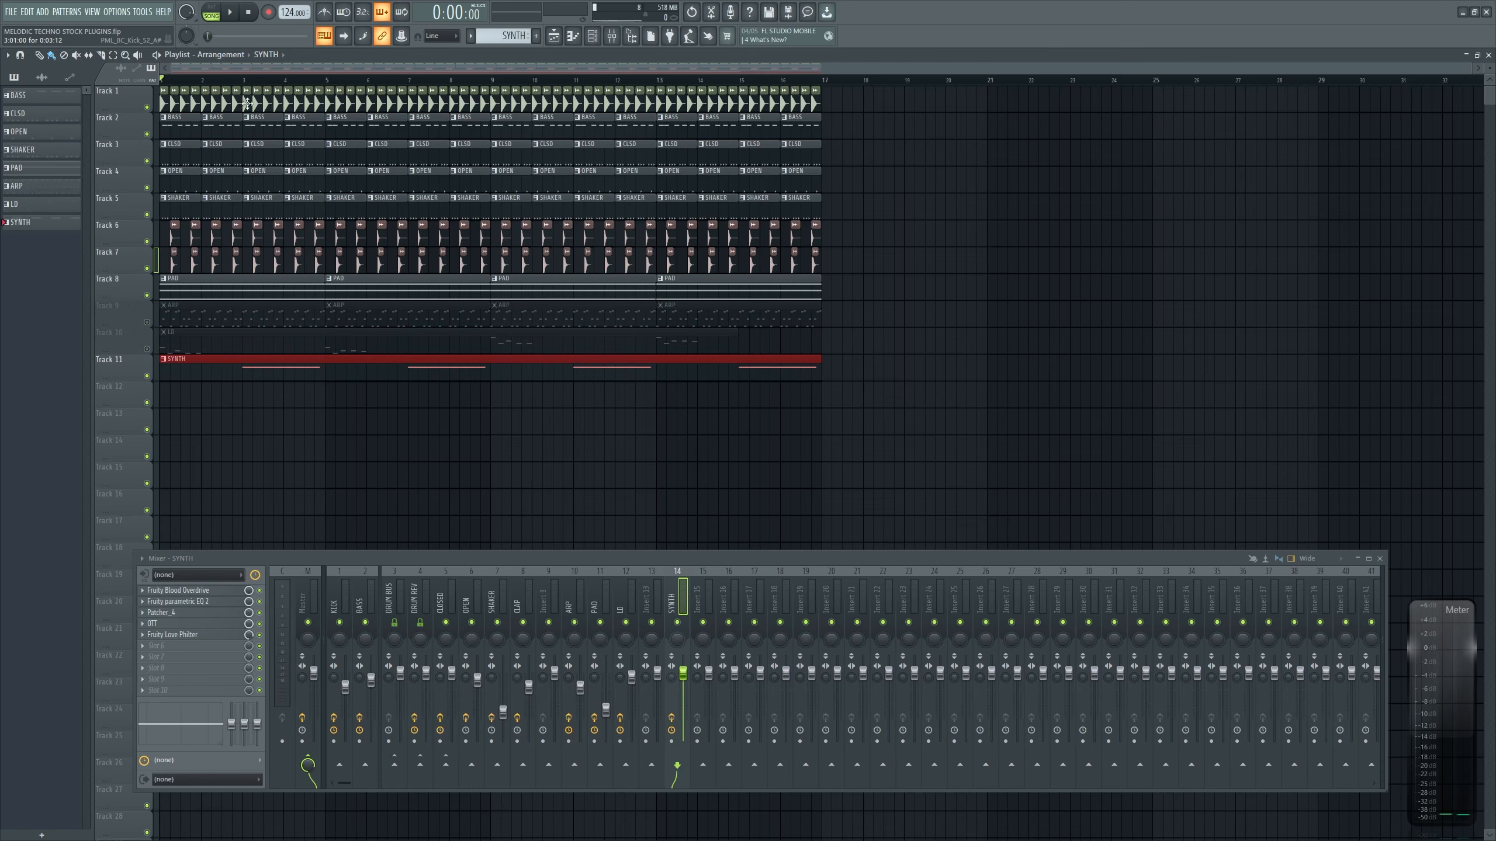
Lower the SYNTH and ARP mixer levels slightly during song playback, unmuting the ARP and LD playlist tracks
{"action": "key", "text": "space"}
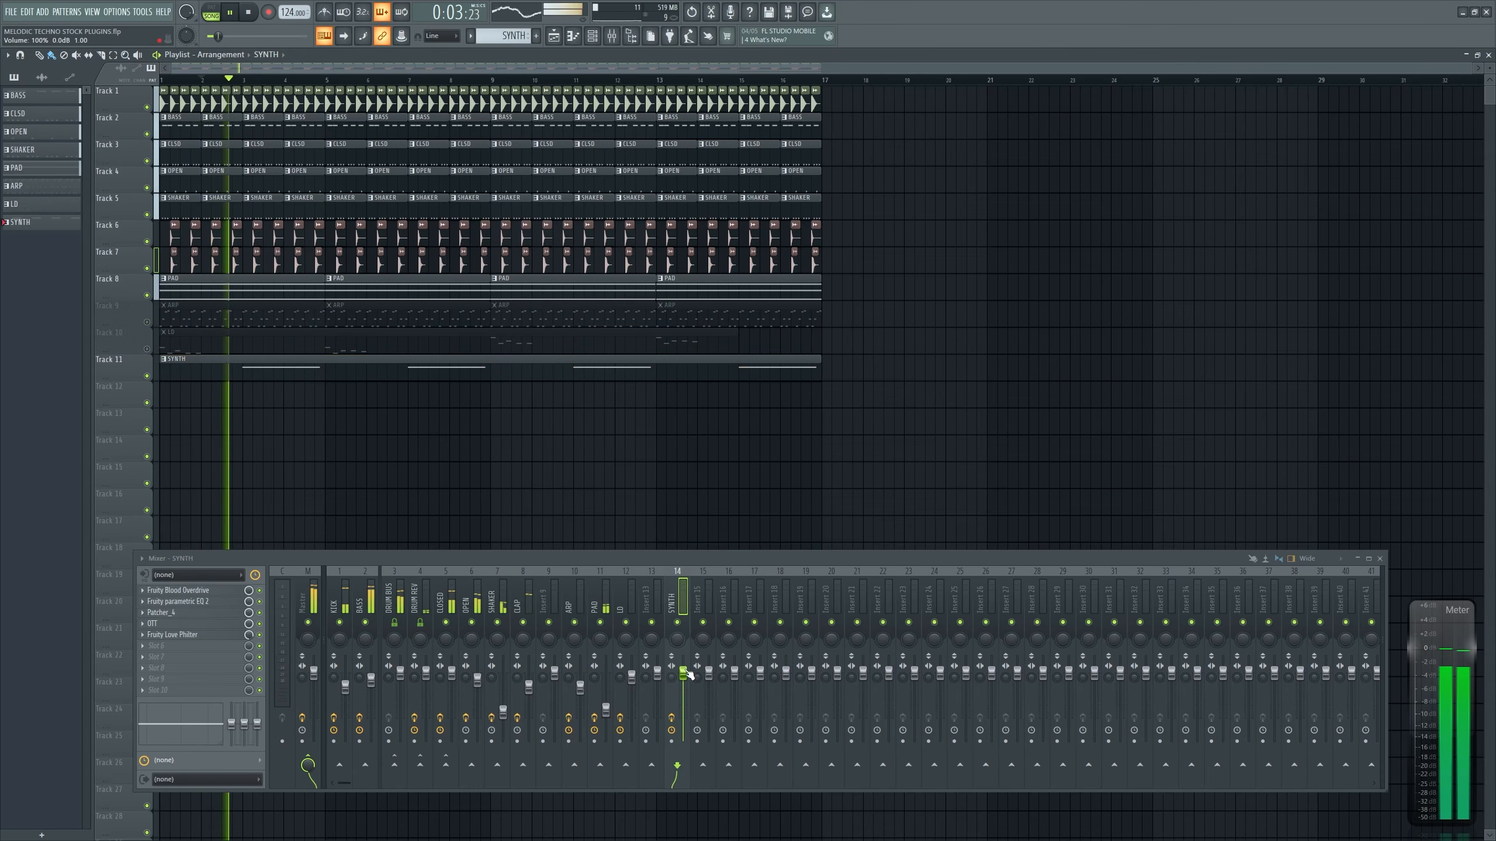
{"action": "left_click_drag", "start_coordinate": [683, 681], "coordinate": [683, 679]}
{"action": "left_click", "coordinate": [158, 327]}
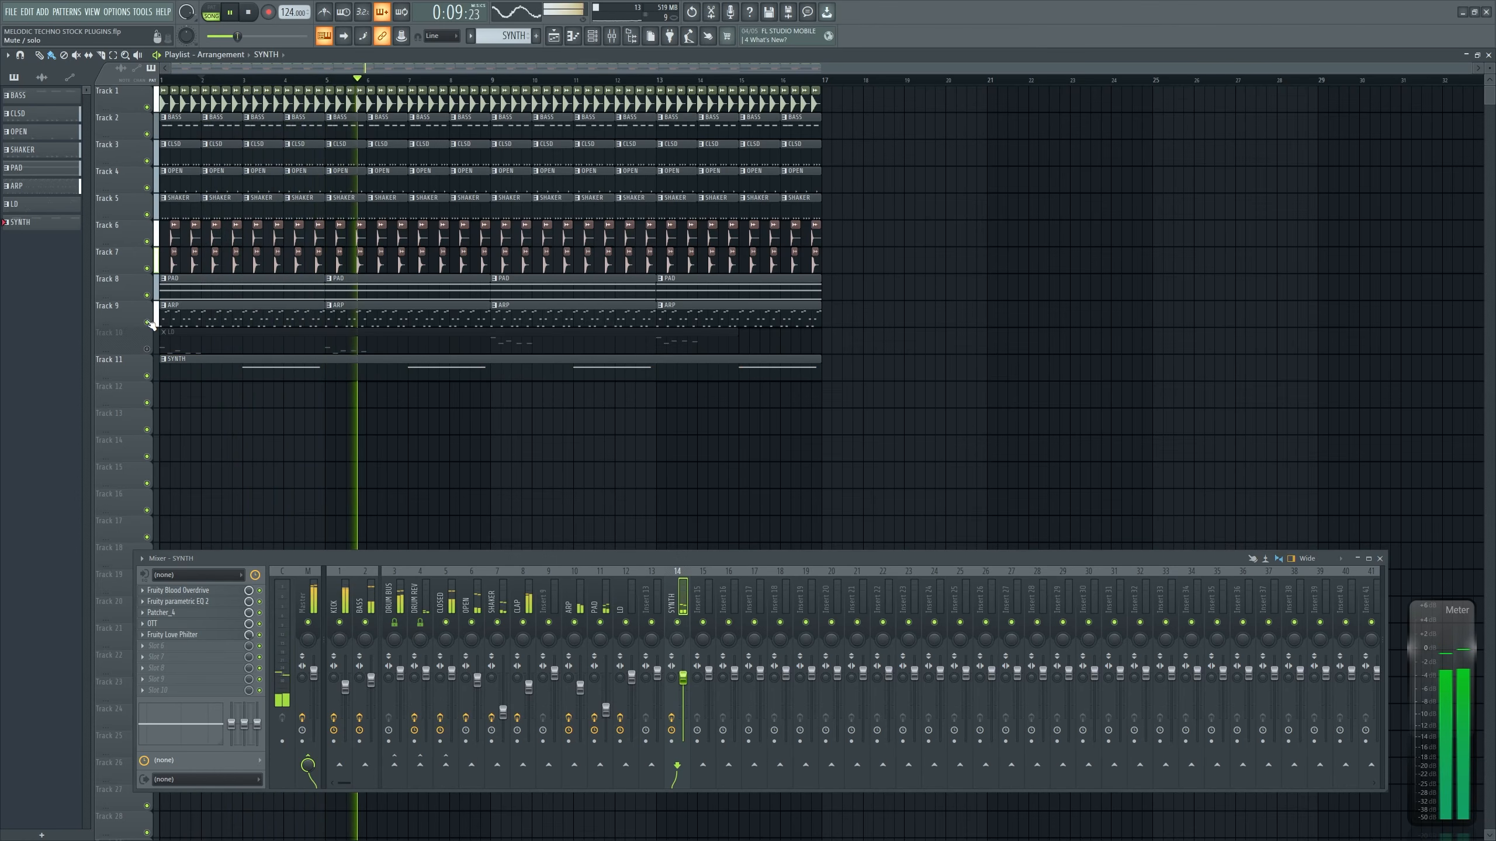
{"action": "left_click_drag", "start_coordinate": [580, 688], "coordinate": [580, 692]}
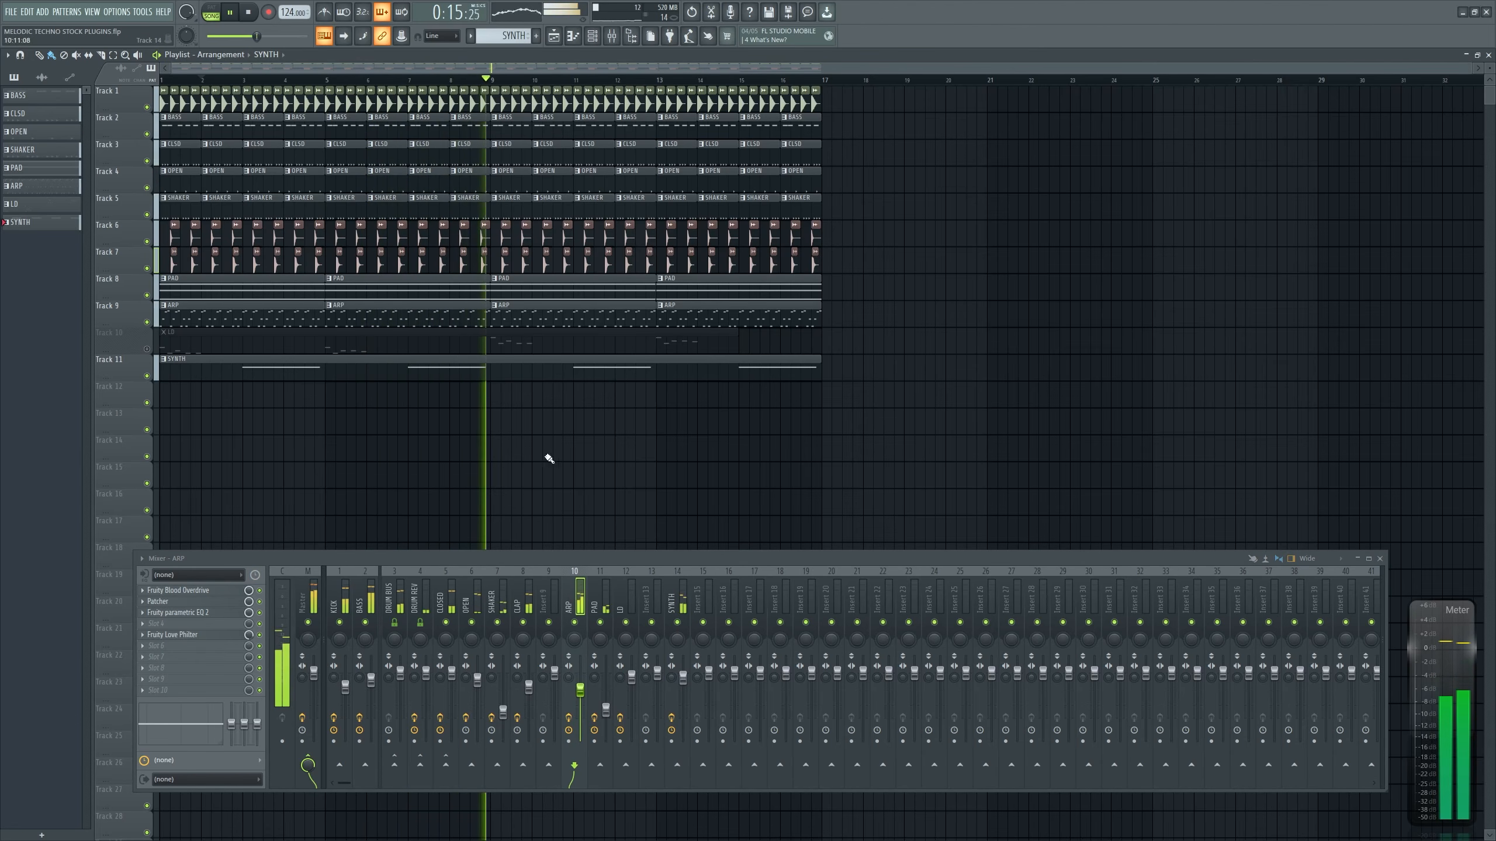
{"action": "left_click", "coordinate": [148, 350]}
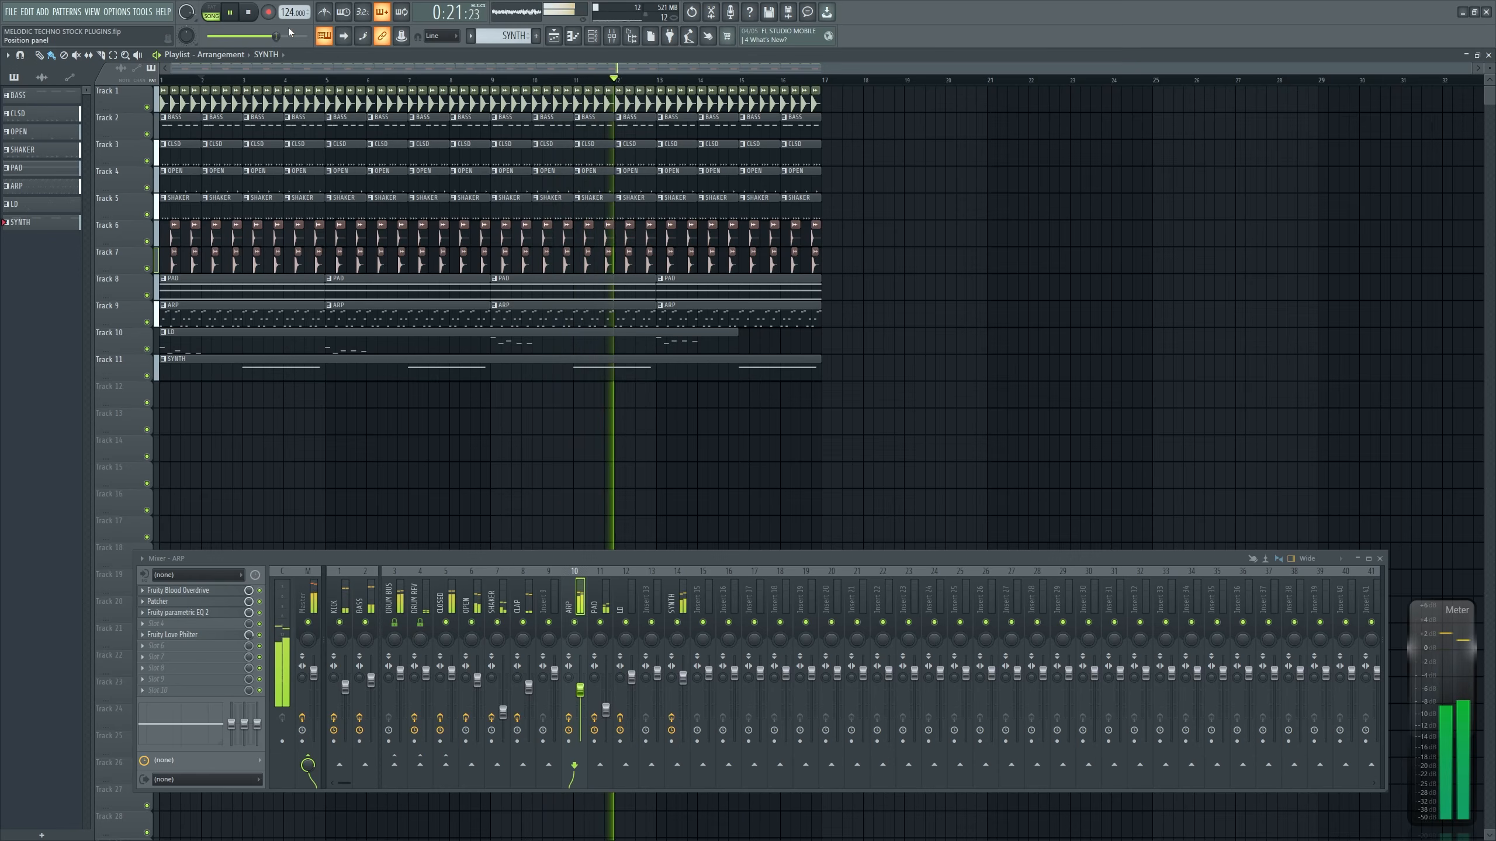
{"action": "left_click", "coordinate": [250, 14]}
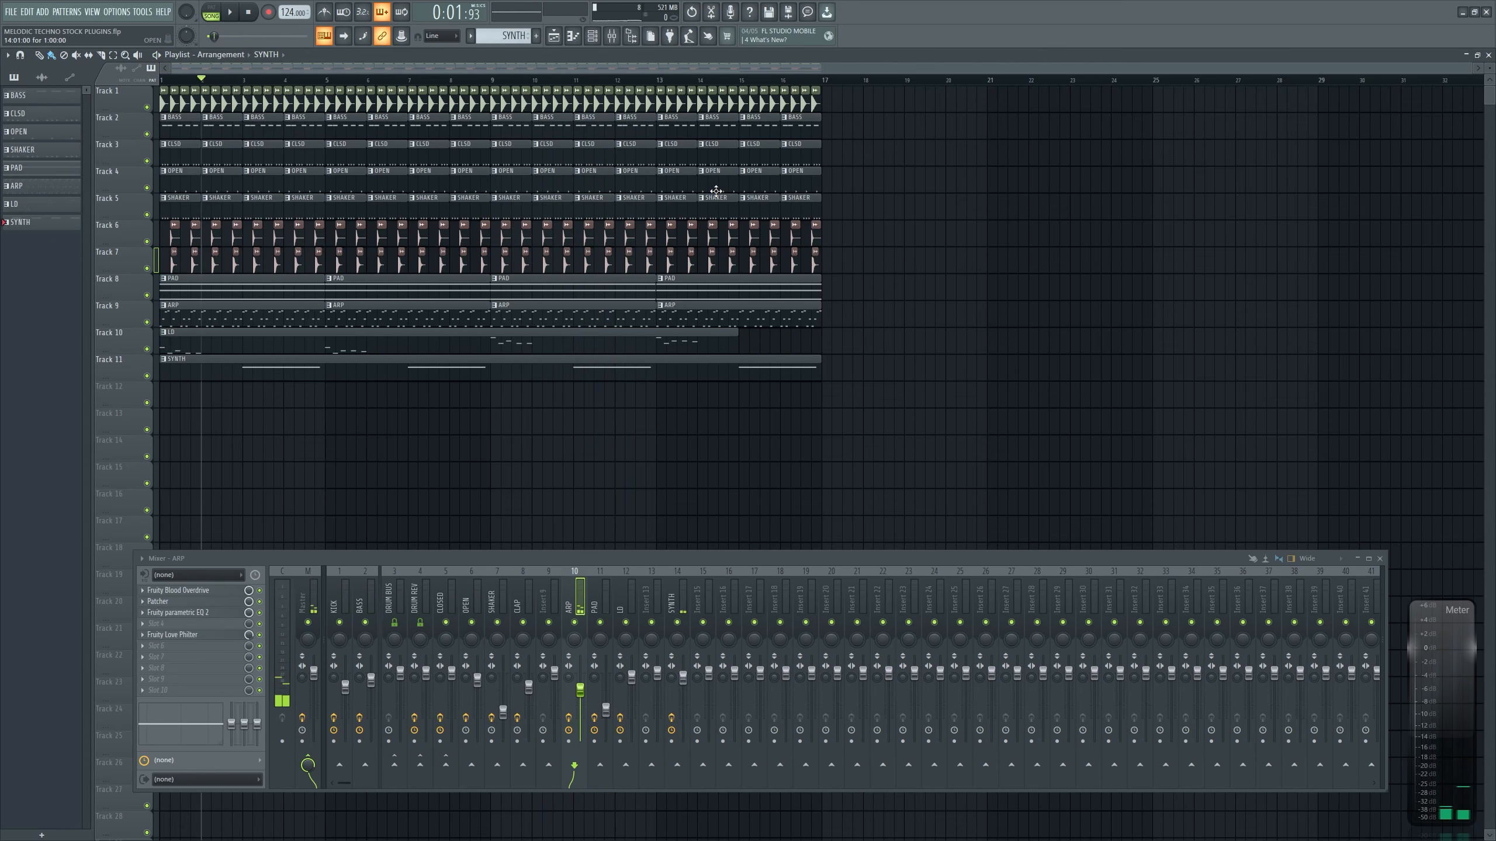
Create a new pattern named WN and add a 3x Osc channel with all three oscillators set to noise
{"action": "key", "text": "F4"}
{"action": "type", "text": "WN"}
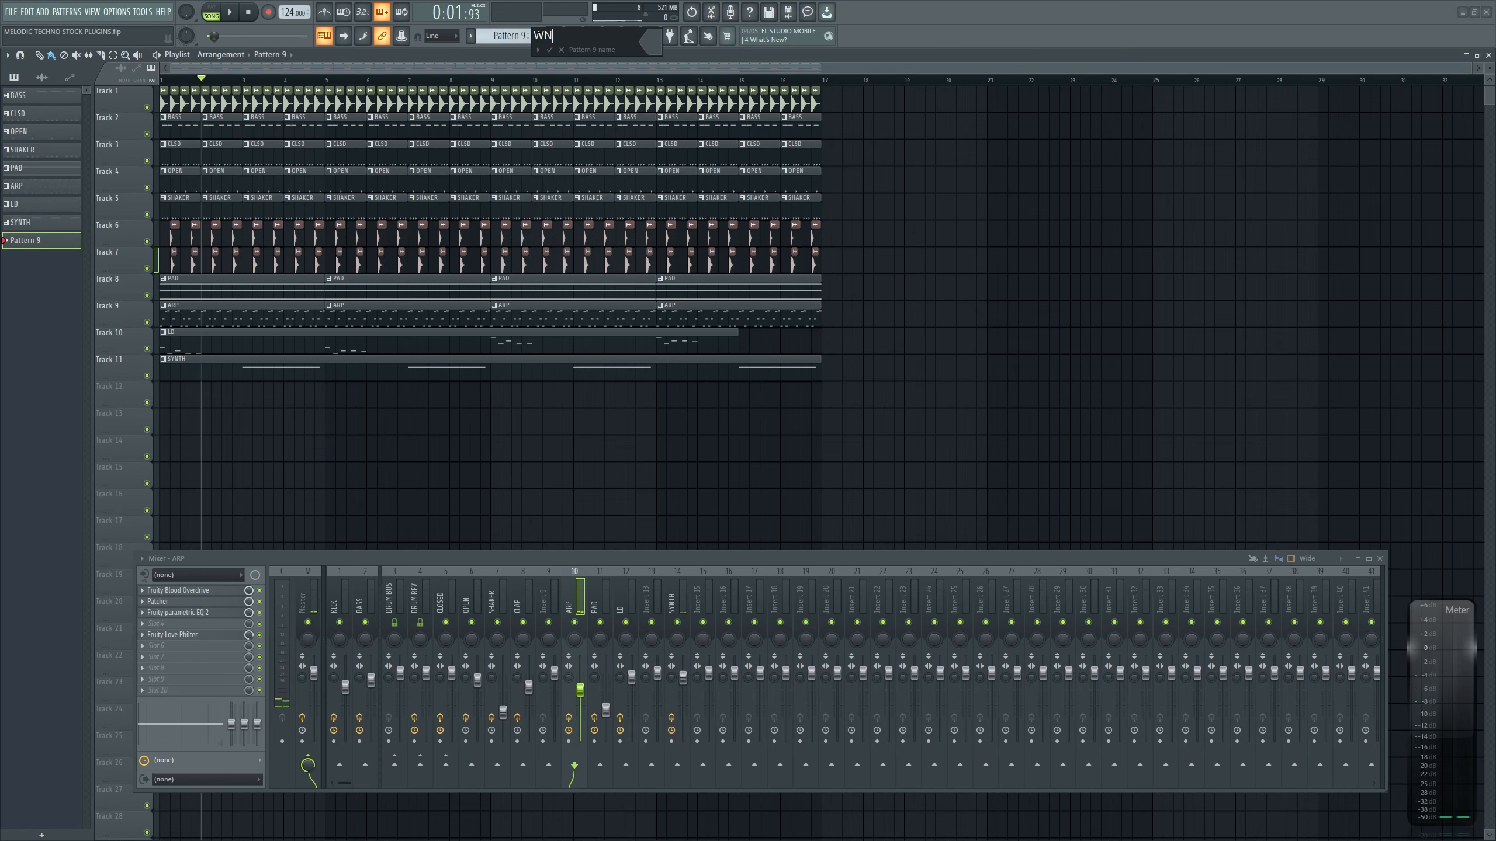
{"action": "key", "text": "Return"}
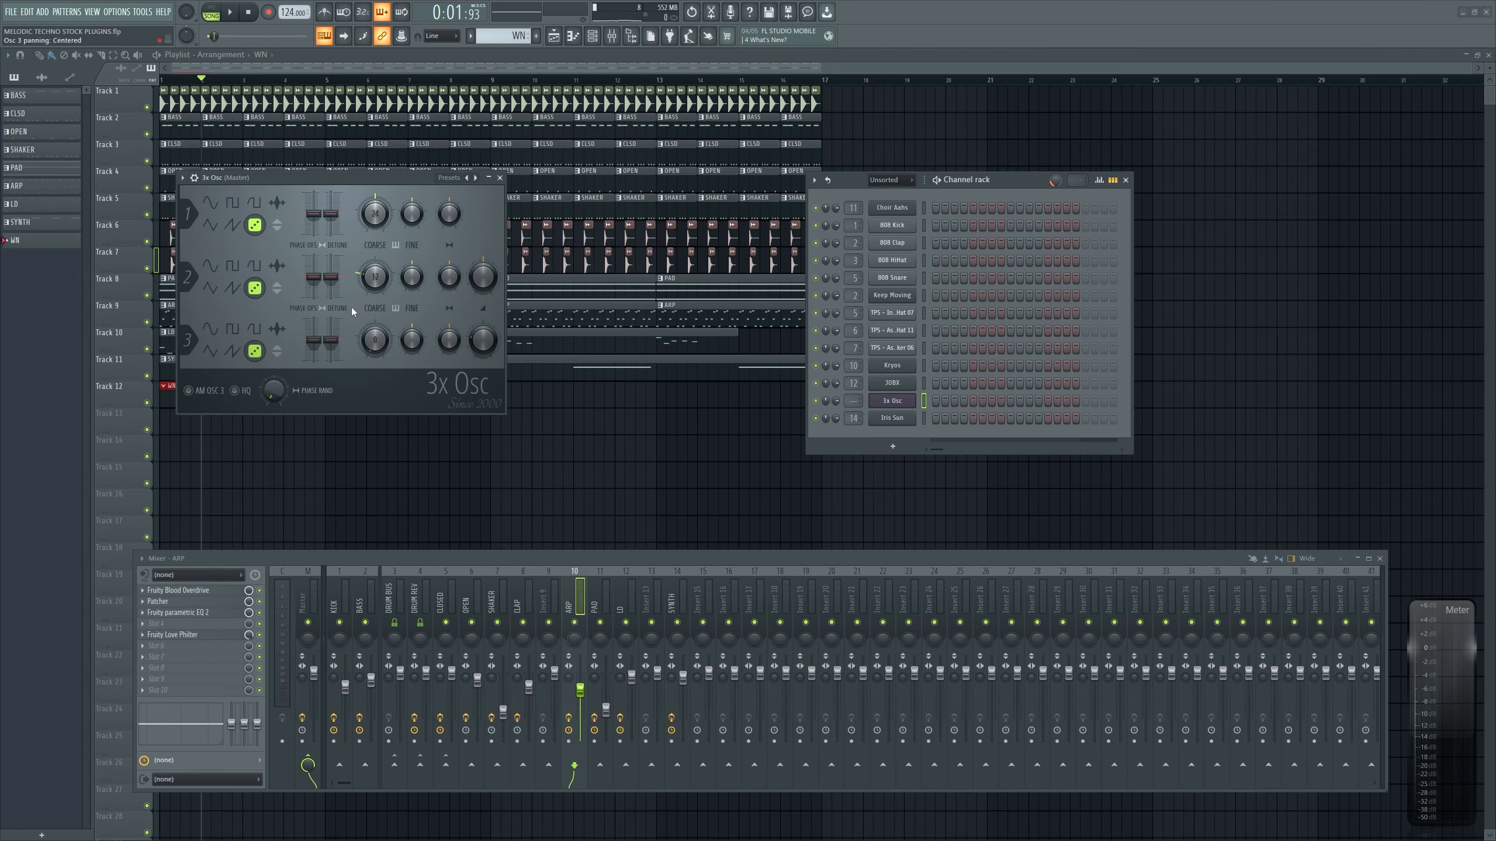
Route the 3x Osc channel to mixer insert 15 and name that track WN
{"action": "left_click_drag", "start_coordinate": [853, 401], "coordinate": [853, 363]}
{"action": "key", "text": "F2"}
{"action": "type", "text": "WN"}
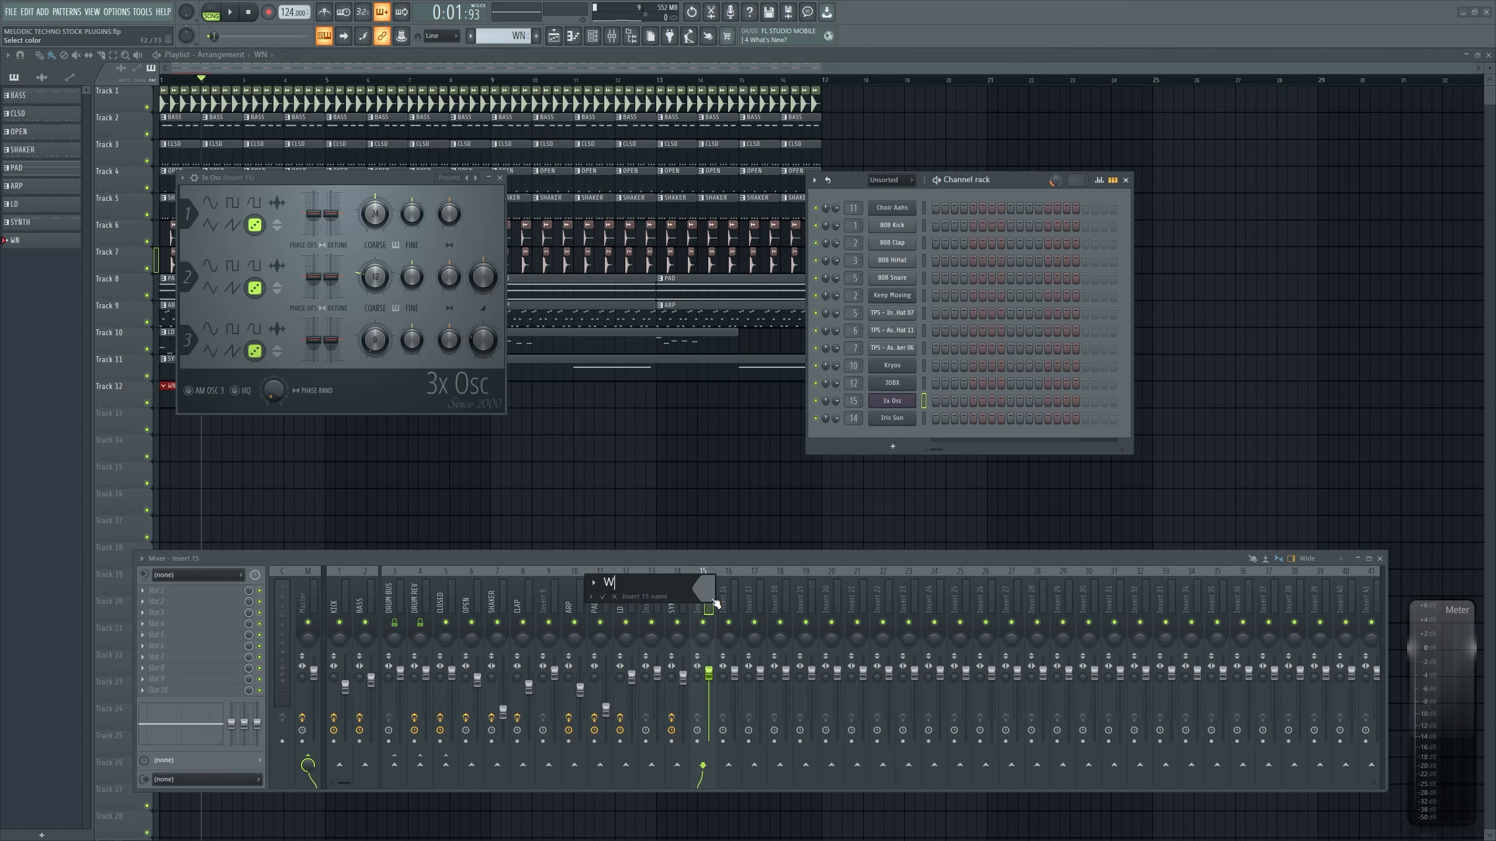
{"action": "key", "text": "Return"}
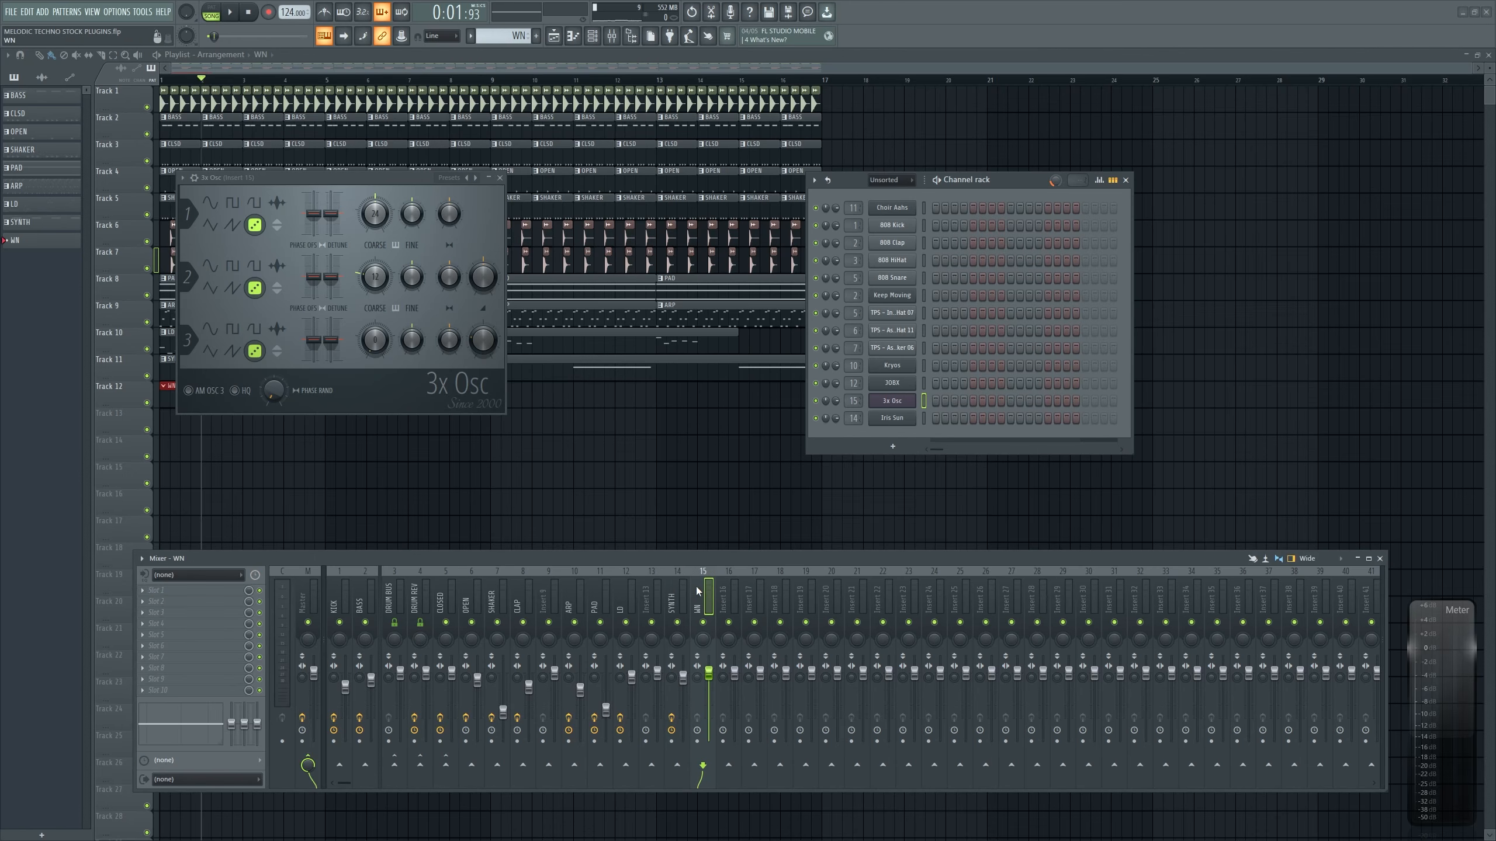
Draw a long sustained C5 note for the 3x Osc and add Fruity Fast Dist to the WN mixer track
{"action": "key", "text": "F7"}
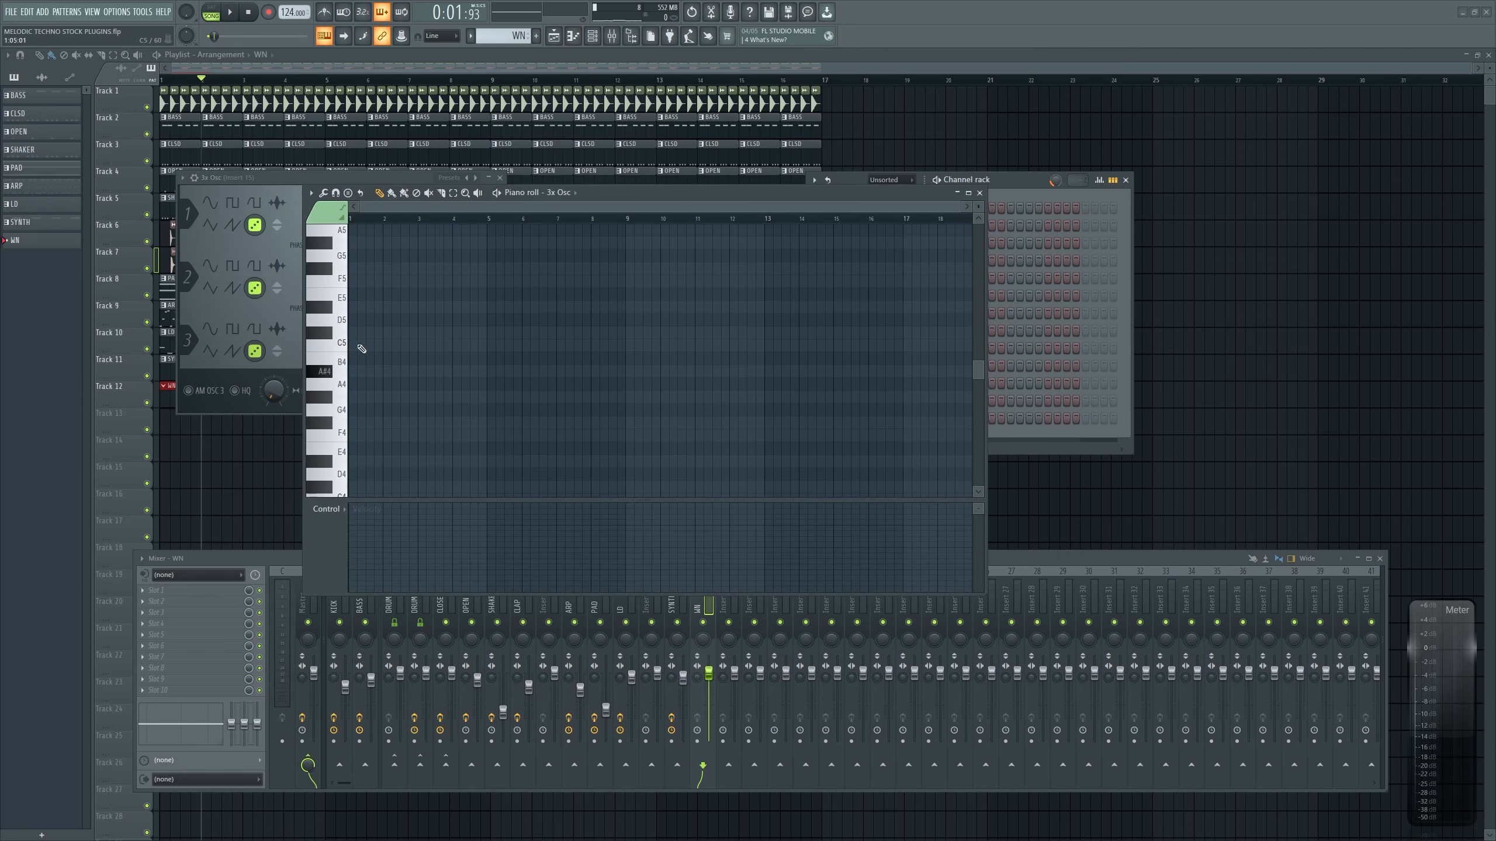
{"action": "left_click", "coordinate": [362, 349]}
{"action": "mouse_move", "coordinate": [412, 347]}
{"action": "left_mouse_down"}
{"action": "mouse_move", "coordinate": [618, 348]}
{"action": "mouse_move", "coordinate": [413, 353]}
{"action": "left_mouse_up"}
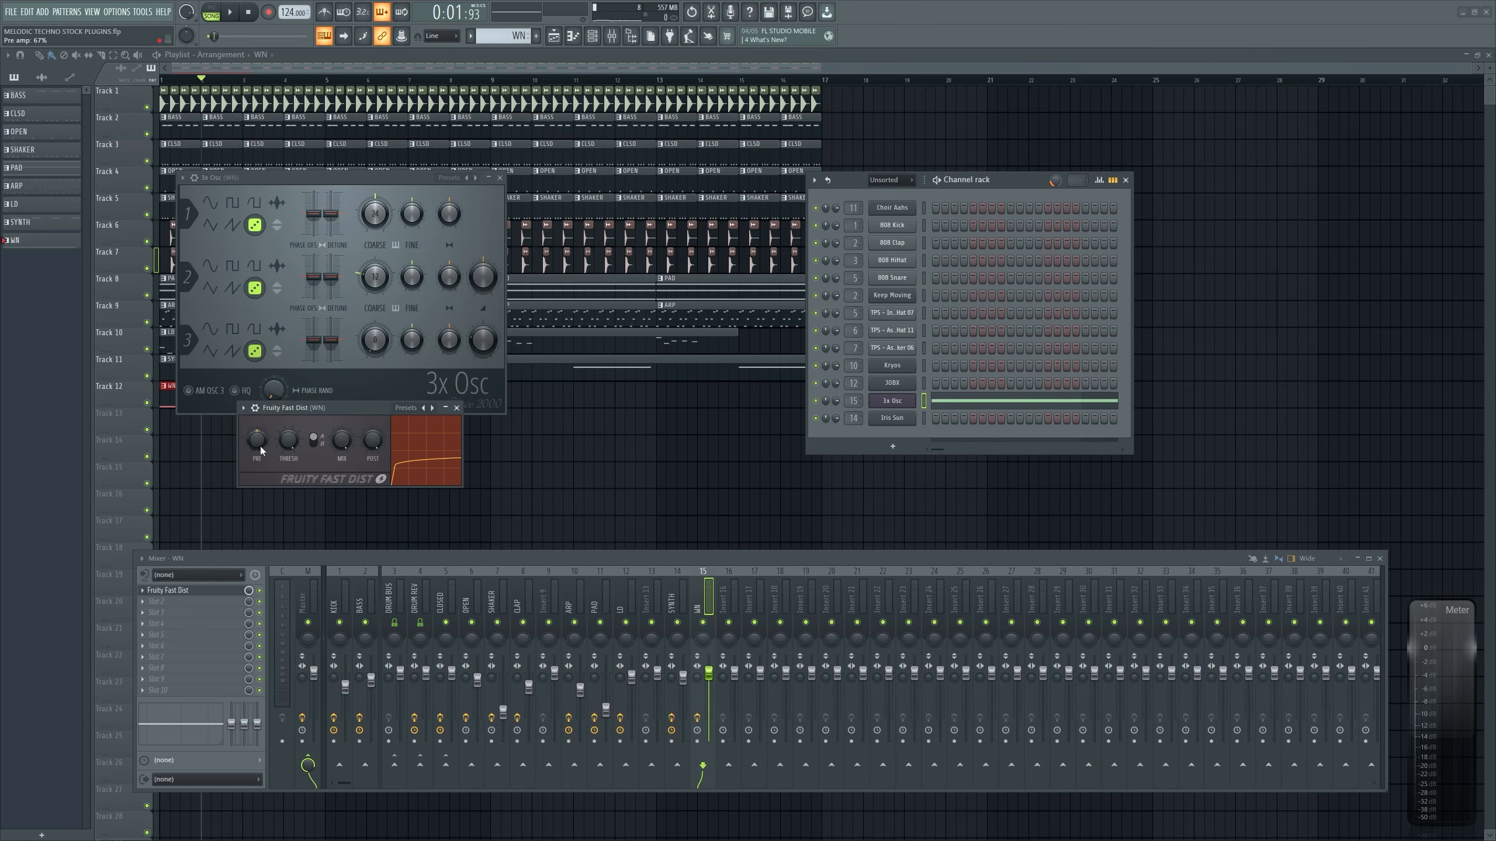
Audition the WN pattern on its own in pattern mode and lower the WN mixer track's volume
{"action": "key", "text": "l"}
{"action": "key", "text": "space"}
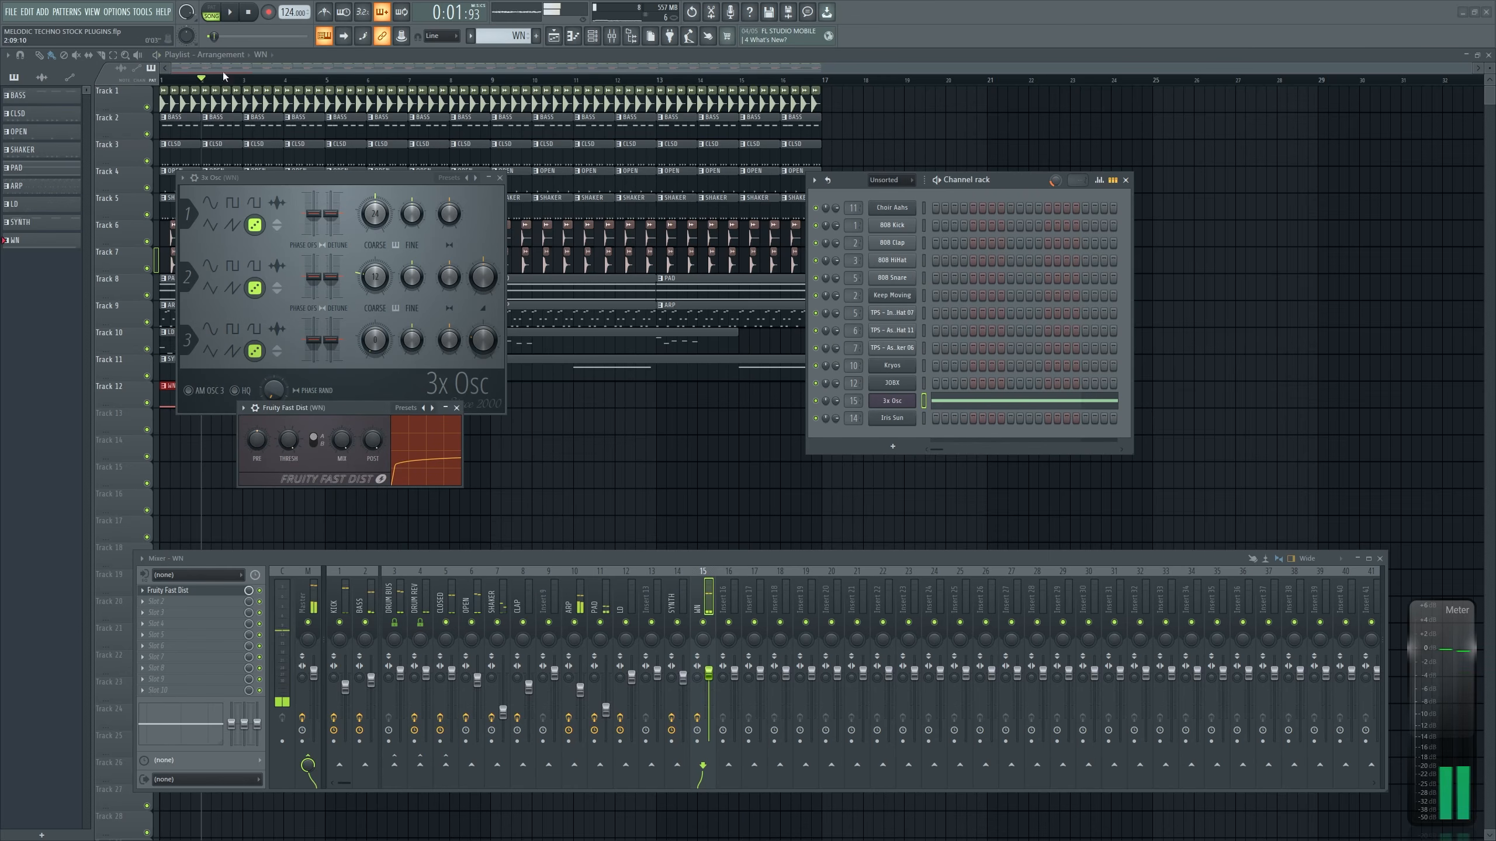
{"action": "left_click_drag", "start_coordinate": [710, 684], "coordinate": [709, 714]}
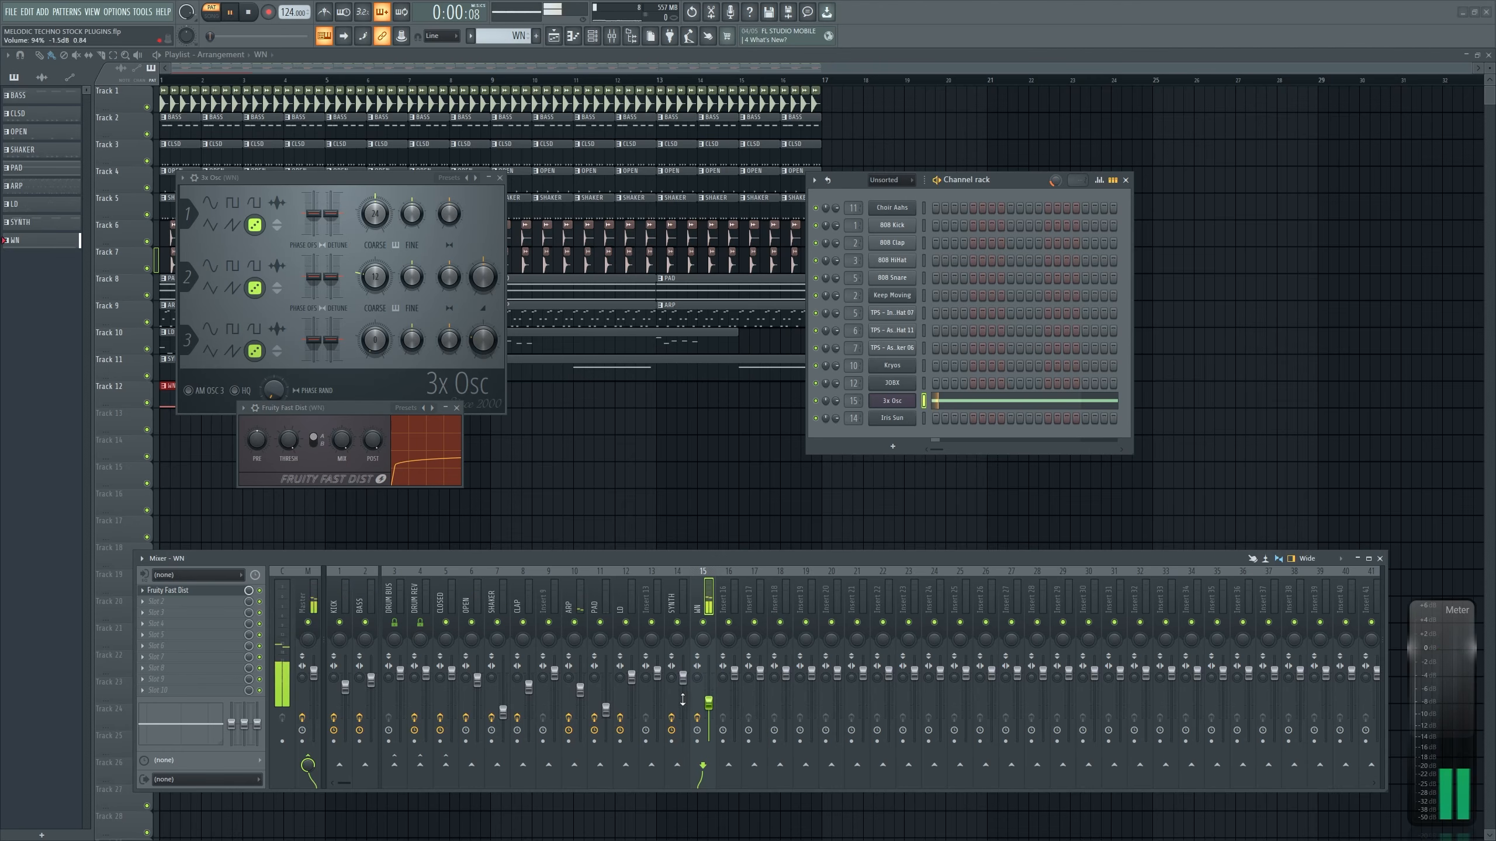
Copy Fruity Reverb 2 from the PAD mixer track onto the WN track, with a decay time of 20 seconds
{"action": "left_click", "coordinate": [601, 589]}
{"action": "left_click", "coordinate": [143, 603]}
{"action": "left_click_drag", "start_coordinate": [153, 617], "coordinate": [708, 591]}
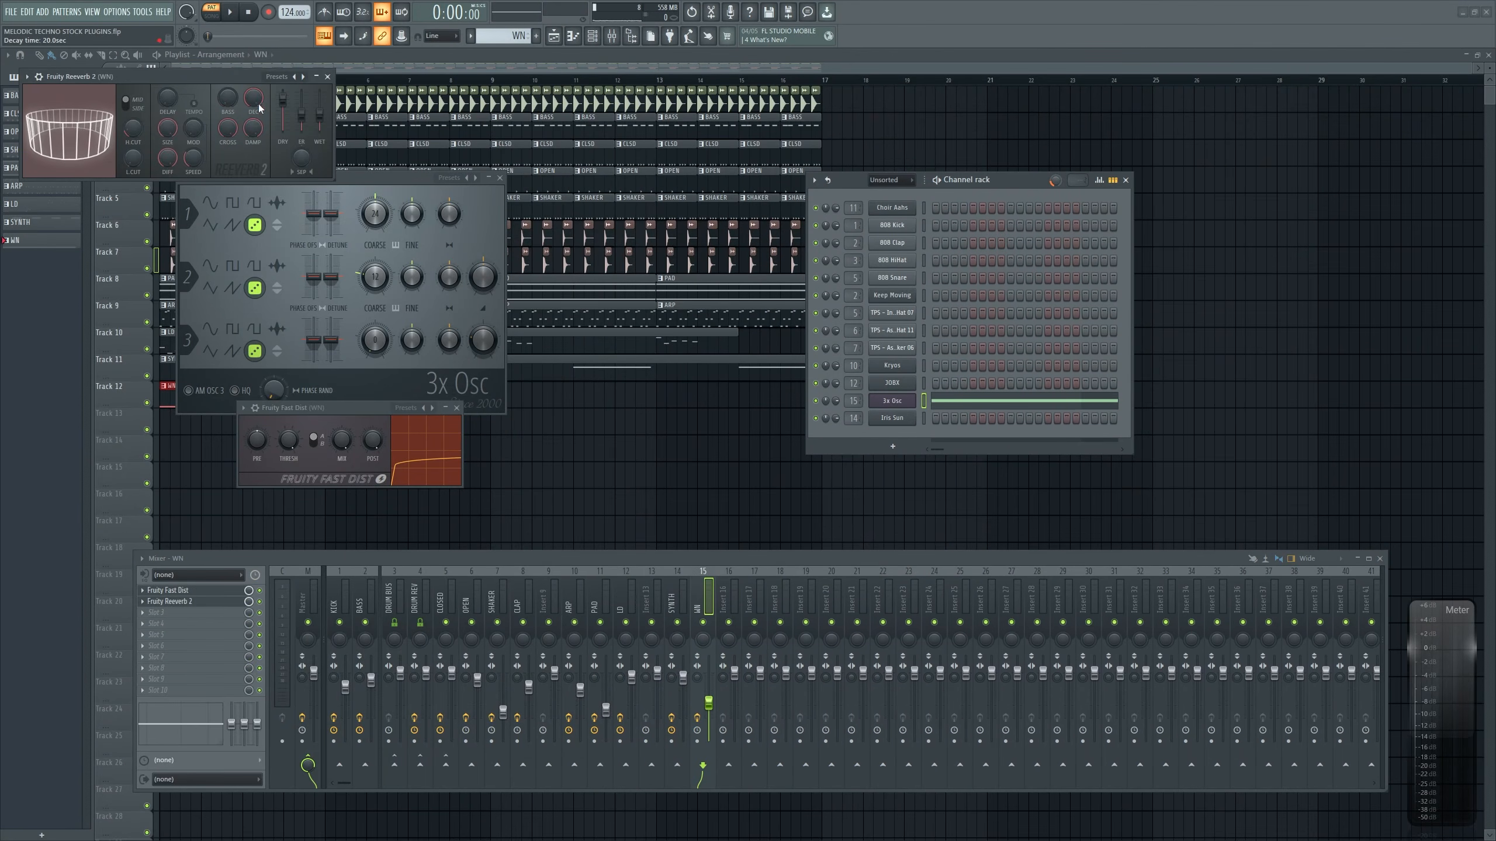
Close the WN track's Fruity Reverb 2 and check the 3x Osc note in the piano roll
{"action": "left_click_drag", "start_coordinate": [223, 82], "coordinate": [256, 152]}
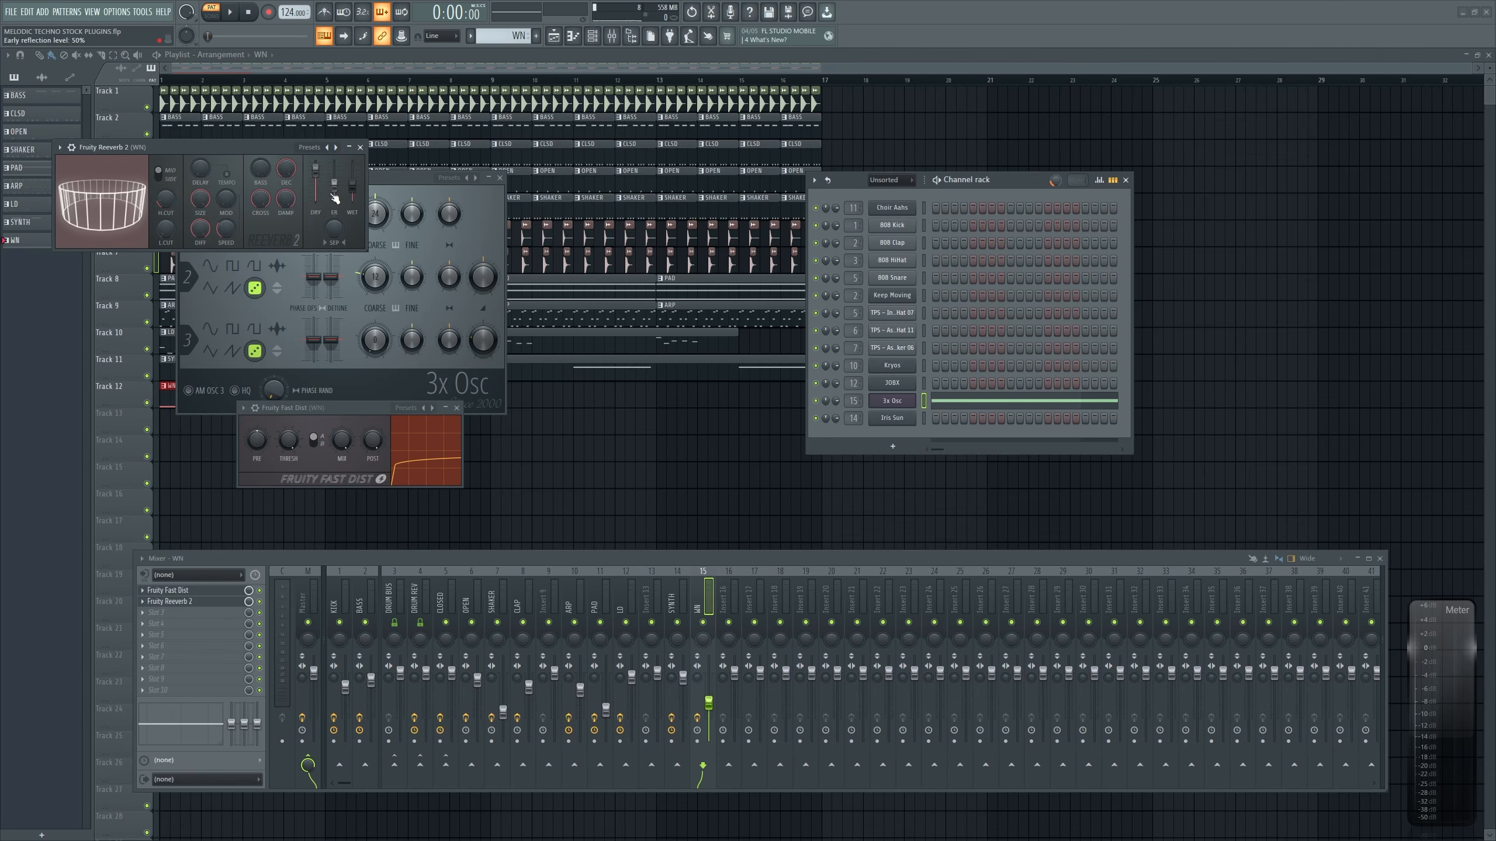
{"action": "left_click", "coordinate": [360, 148]}
{"action": "key", "text": "F7"}
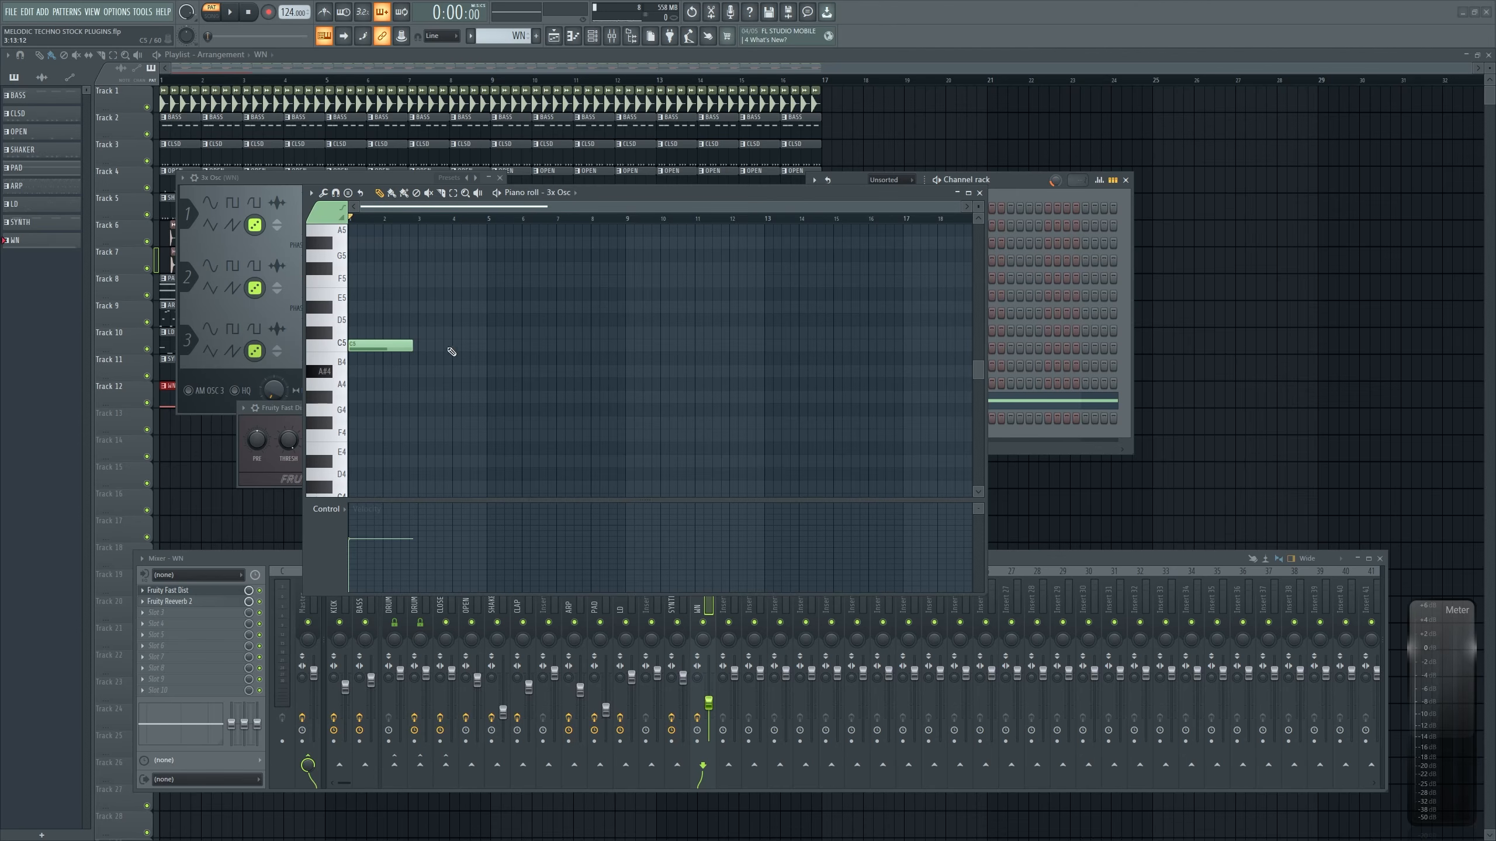
{"action": "left_click", "coordinate": [979, 193]}
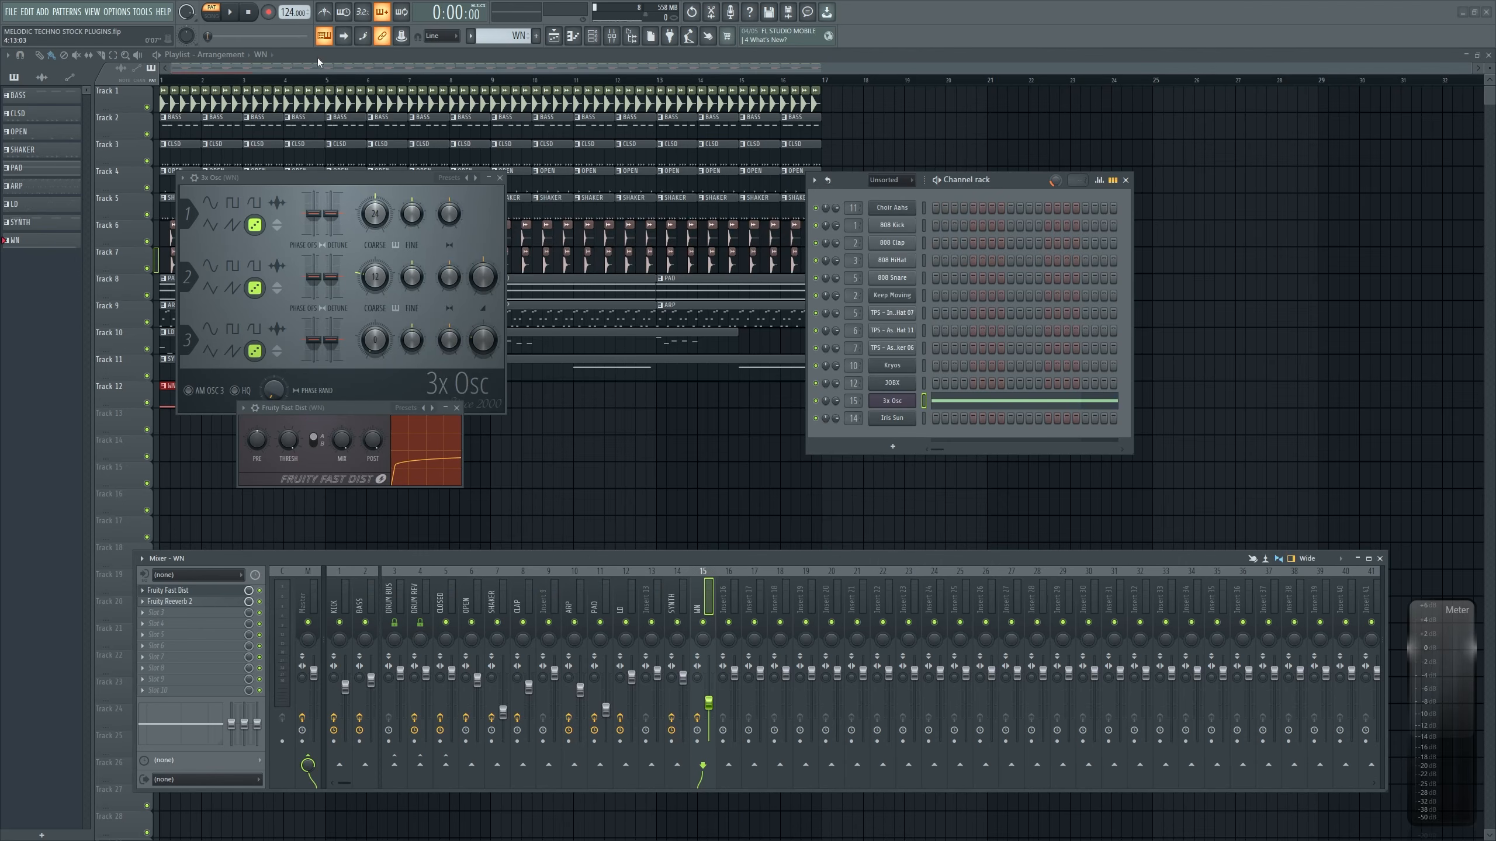
Add Fruity parametric EQ 2 to the WN track, cutting lows below about 1.5 kHz and highs above about 12 kHz, and audition it
{"action": "key", "text": "space"}
{"action": "key", "text": "space"}
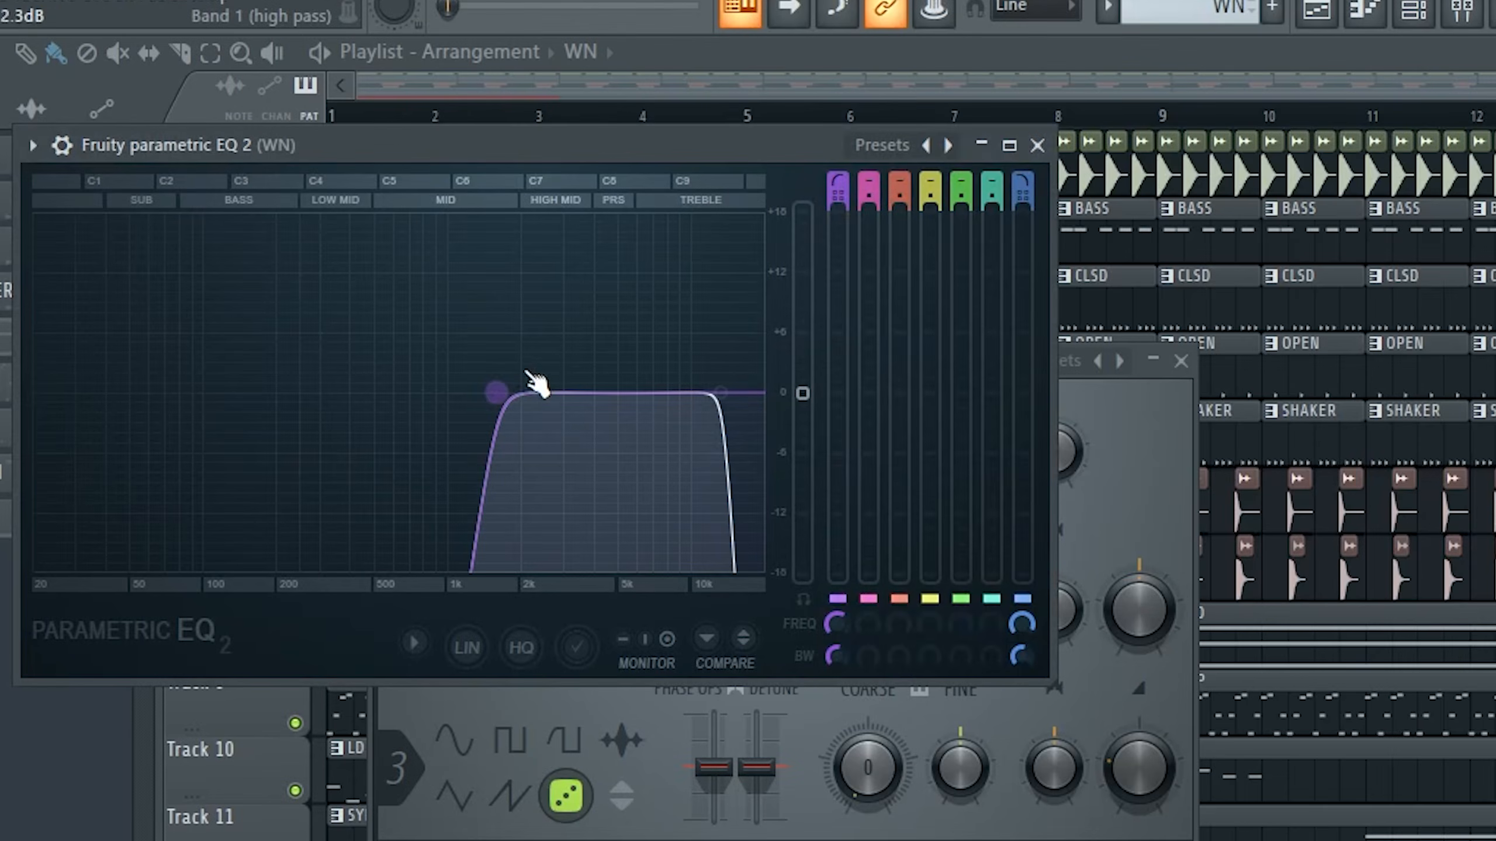
{"action": "key", "text": "space"}
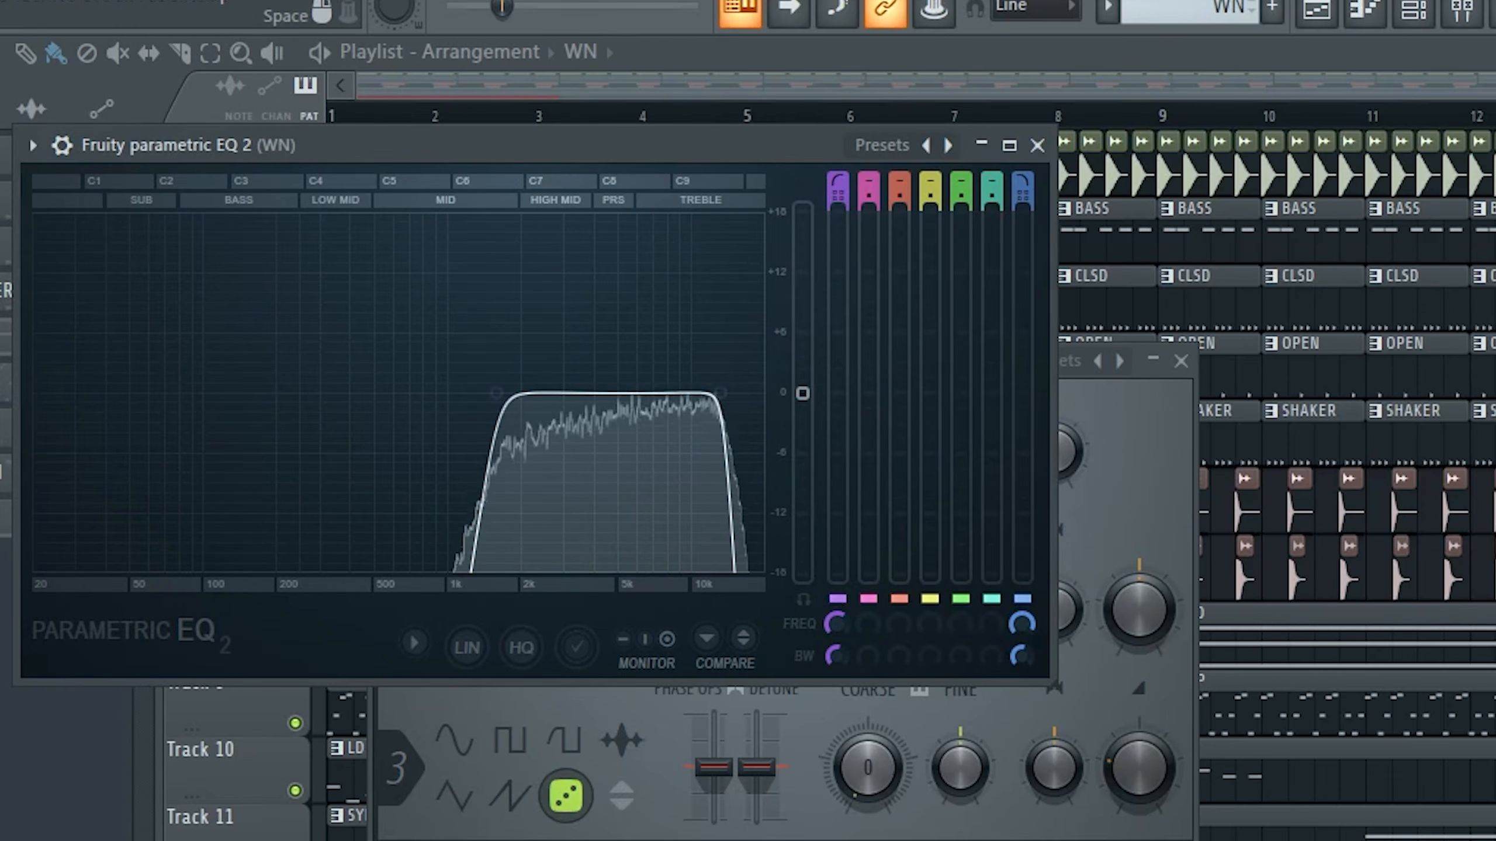
{"action": "key", "text": "space"}
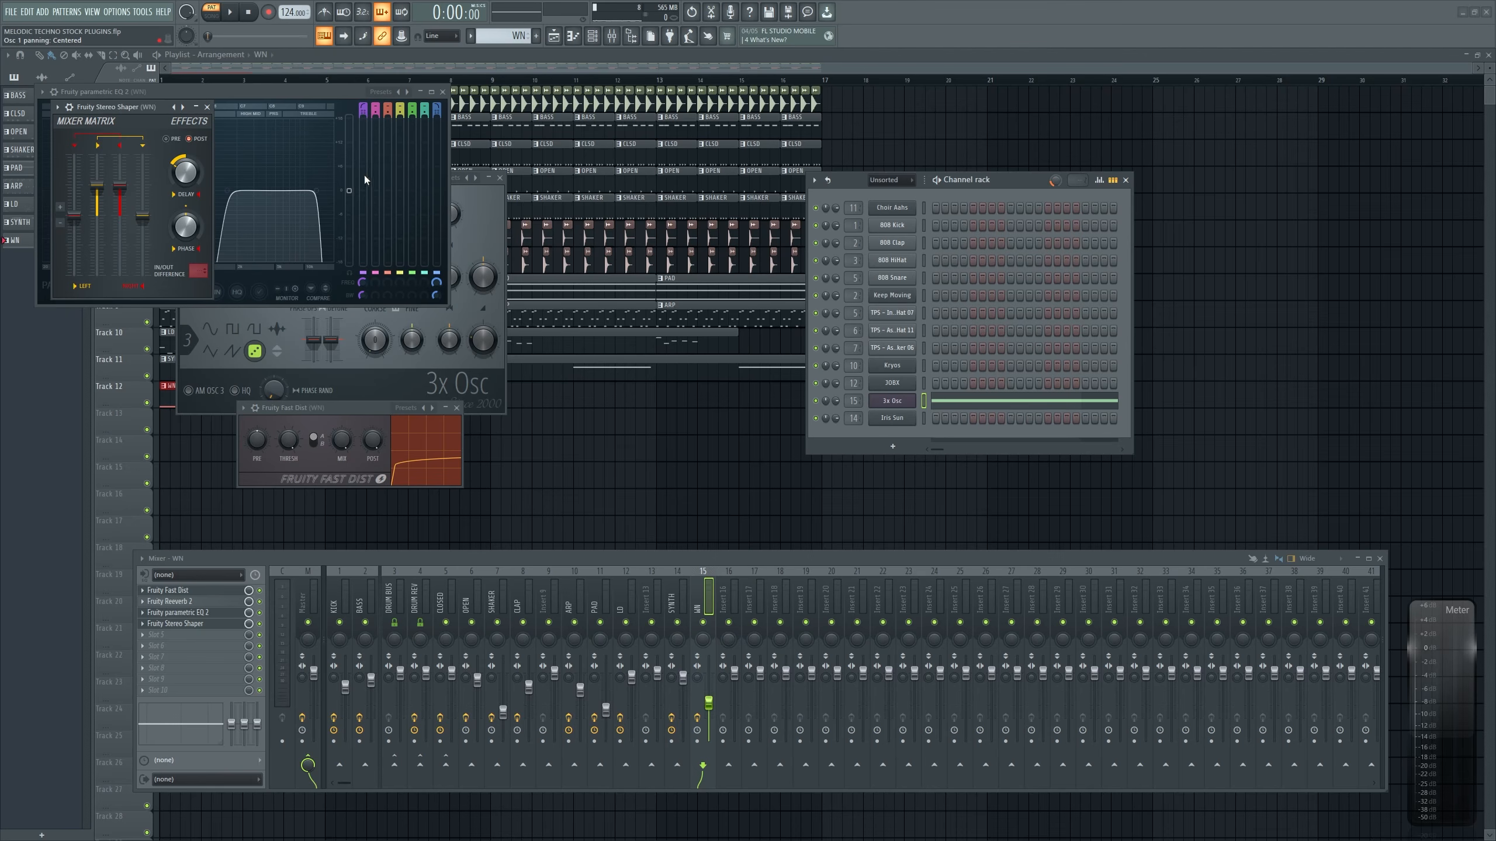
Audition the WN track through Fruity Stereo Shaper and copy Fruity Love Philter onto it from the SYNTH track
{"action": "key", "text": "space"}
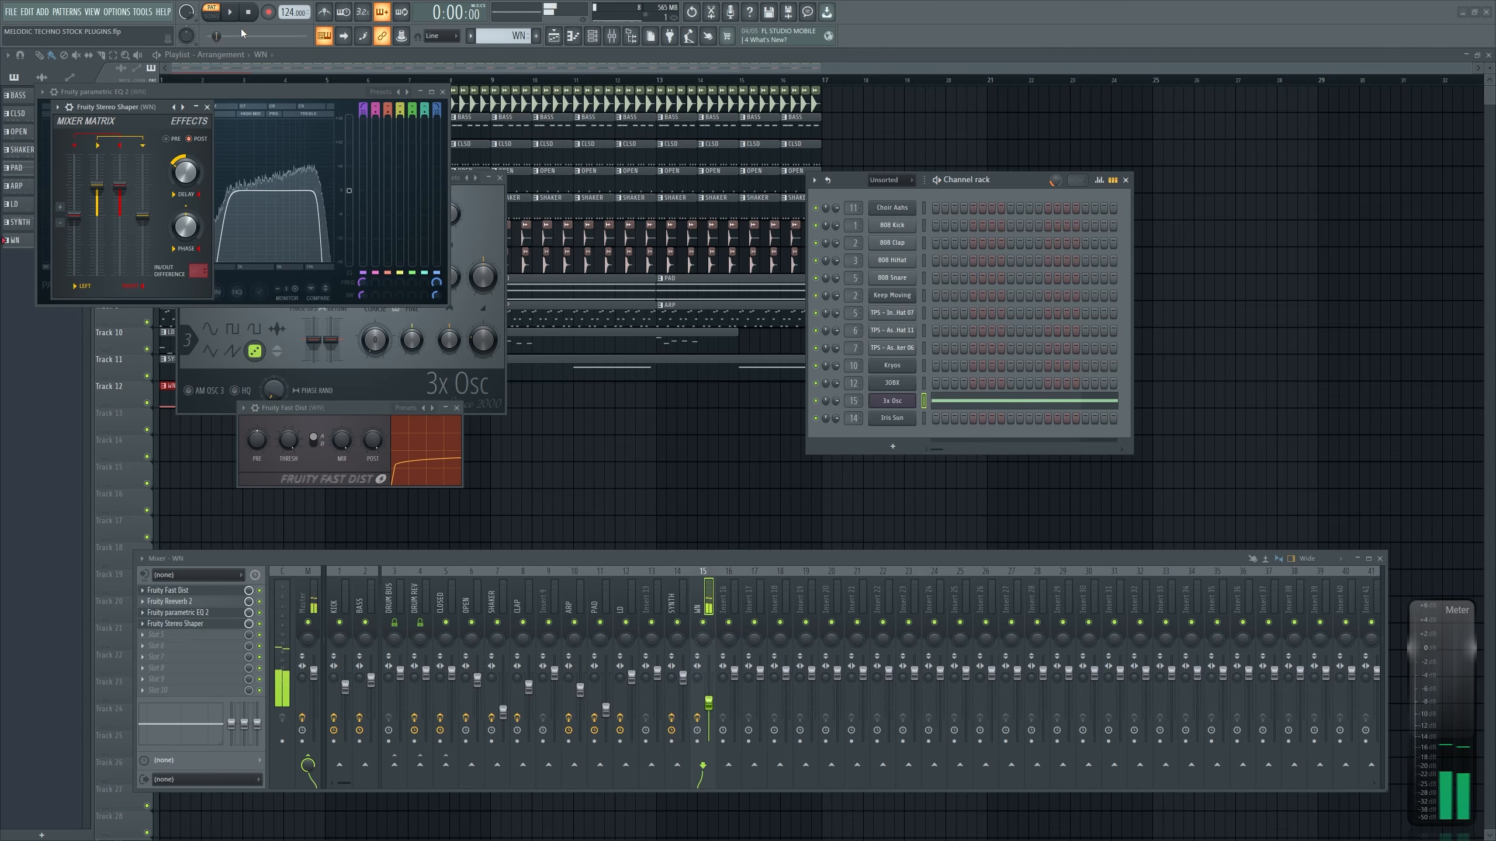
{"action": "left_click", "coordinate": [248, 14]}
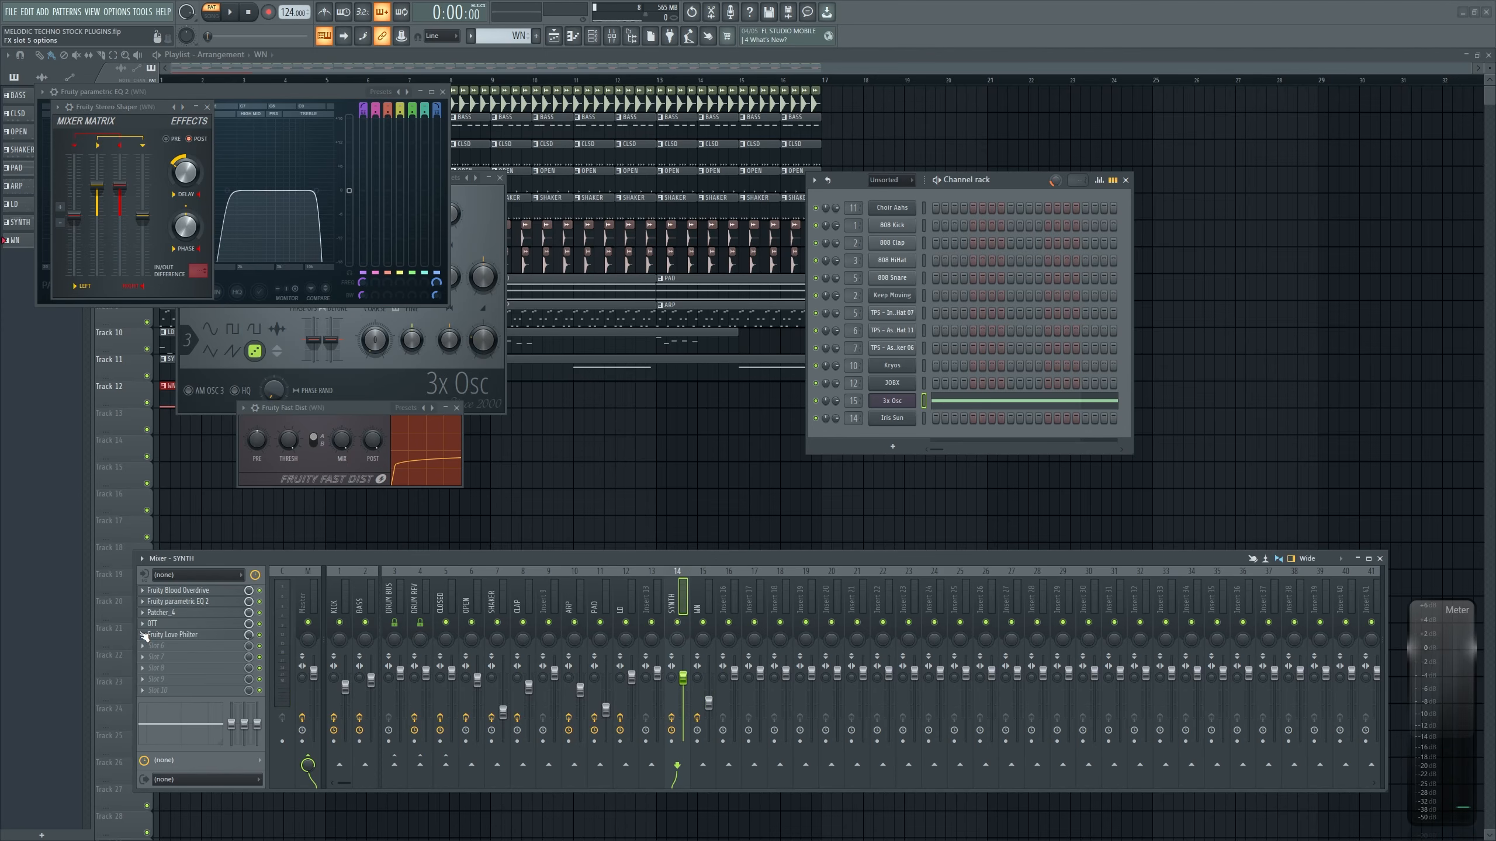
{"action": "left_click", "coordinate": [143, 635]}
{"action": "left_click_drag", "start_coordinate": [162, 623], "coordinate": [704, 588]}
{"action": "key", "text": "space"}
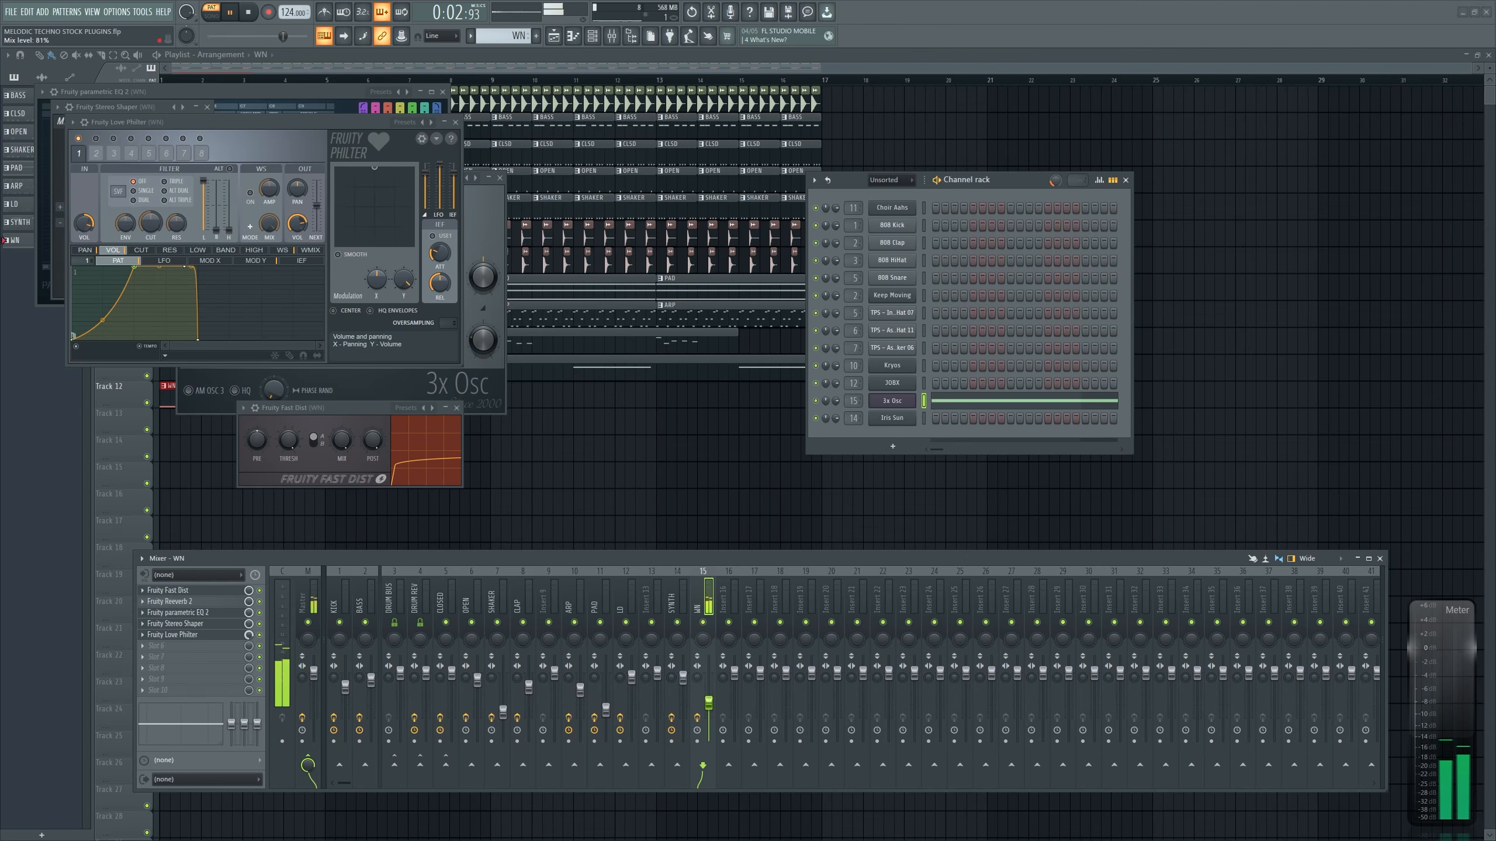
Close the open effect windows and the 3x Osc window of the WN layer
{"action": "left_click", "coordinate": [455, 122]}
{"action": "left_click", "coordinate": [207, 108]}
{"action": "left_click", "coordinate": [499, 178]}
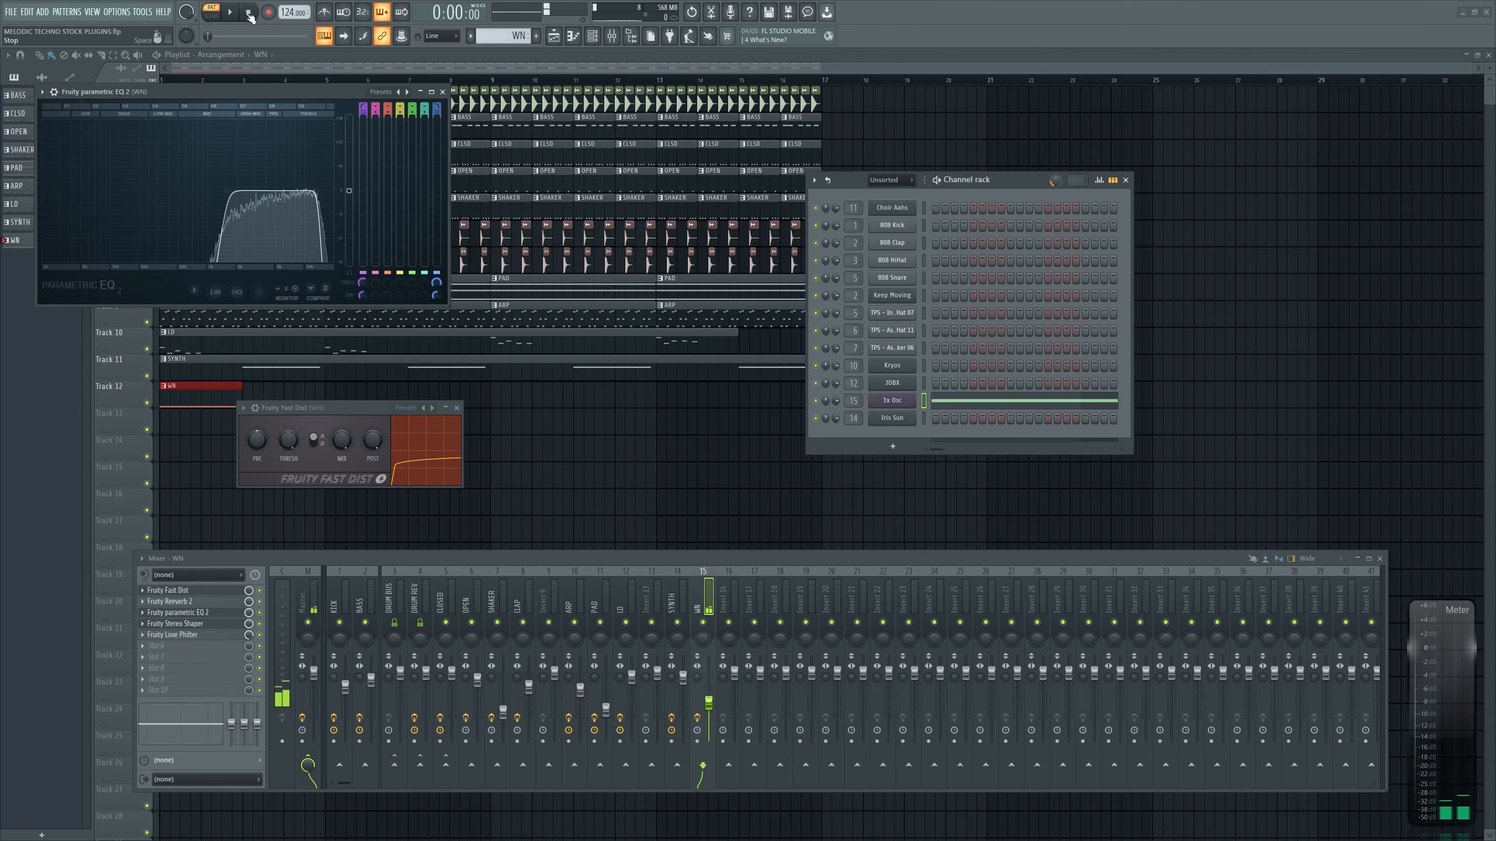
{"action": "left_click", "coordinate": [442, 92]}
{"action": "left_click", "coordinate": [457, 408]}
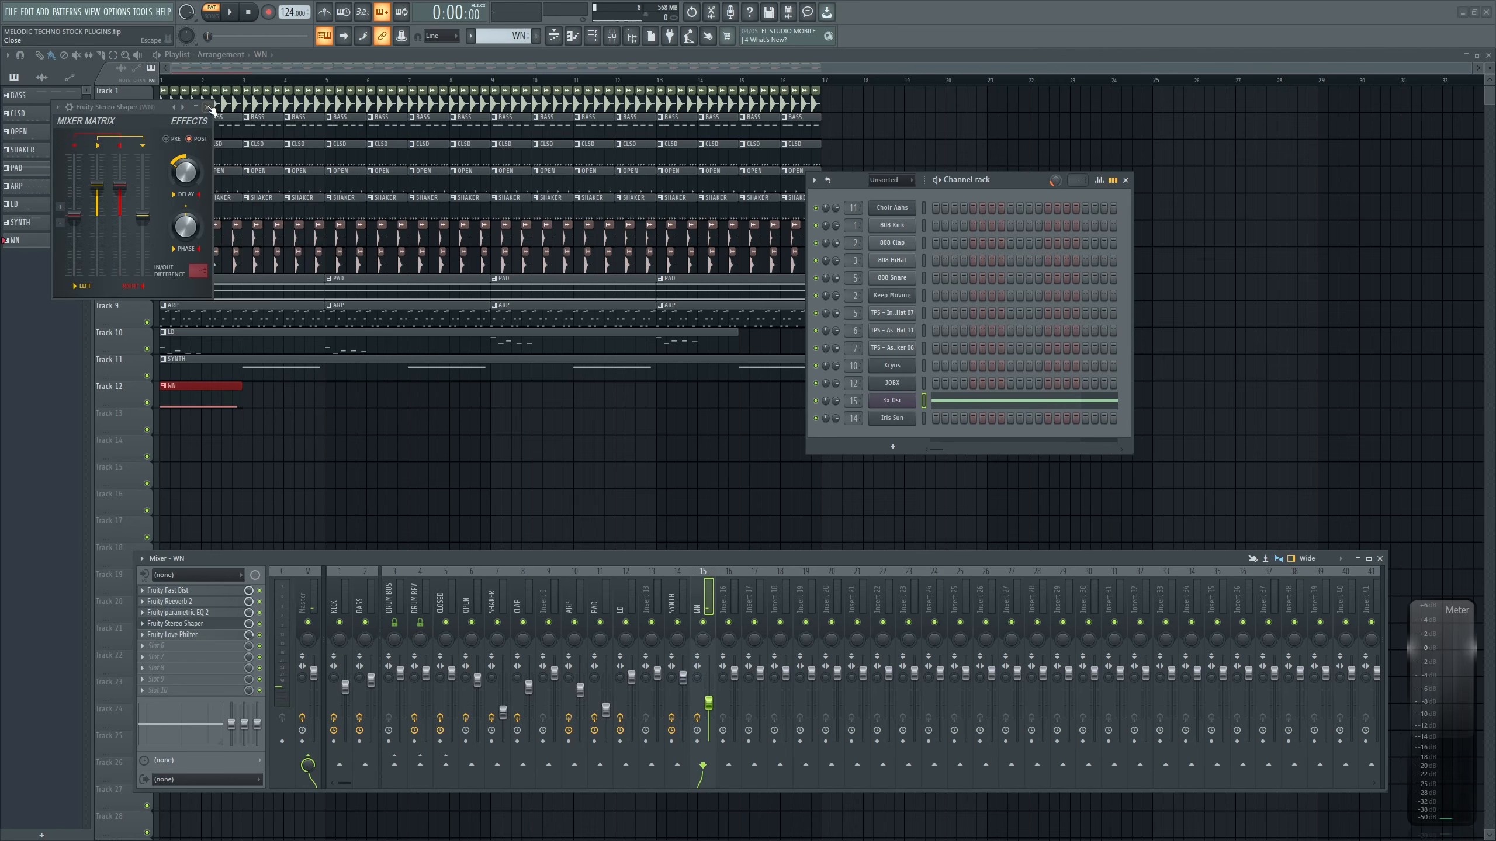
{"action": "left_click", "coordinate": [207, 107]}
Switch to song mode and audition the WN clip together with the full arrangement
{"action": "left_click", "coordinate": [210, 12]}
{"action": "key", "text": "space"}
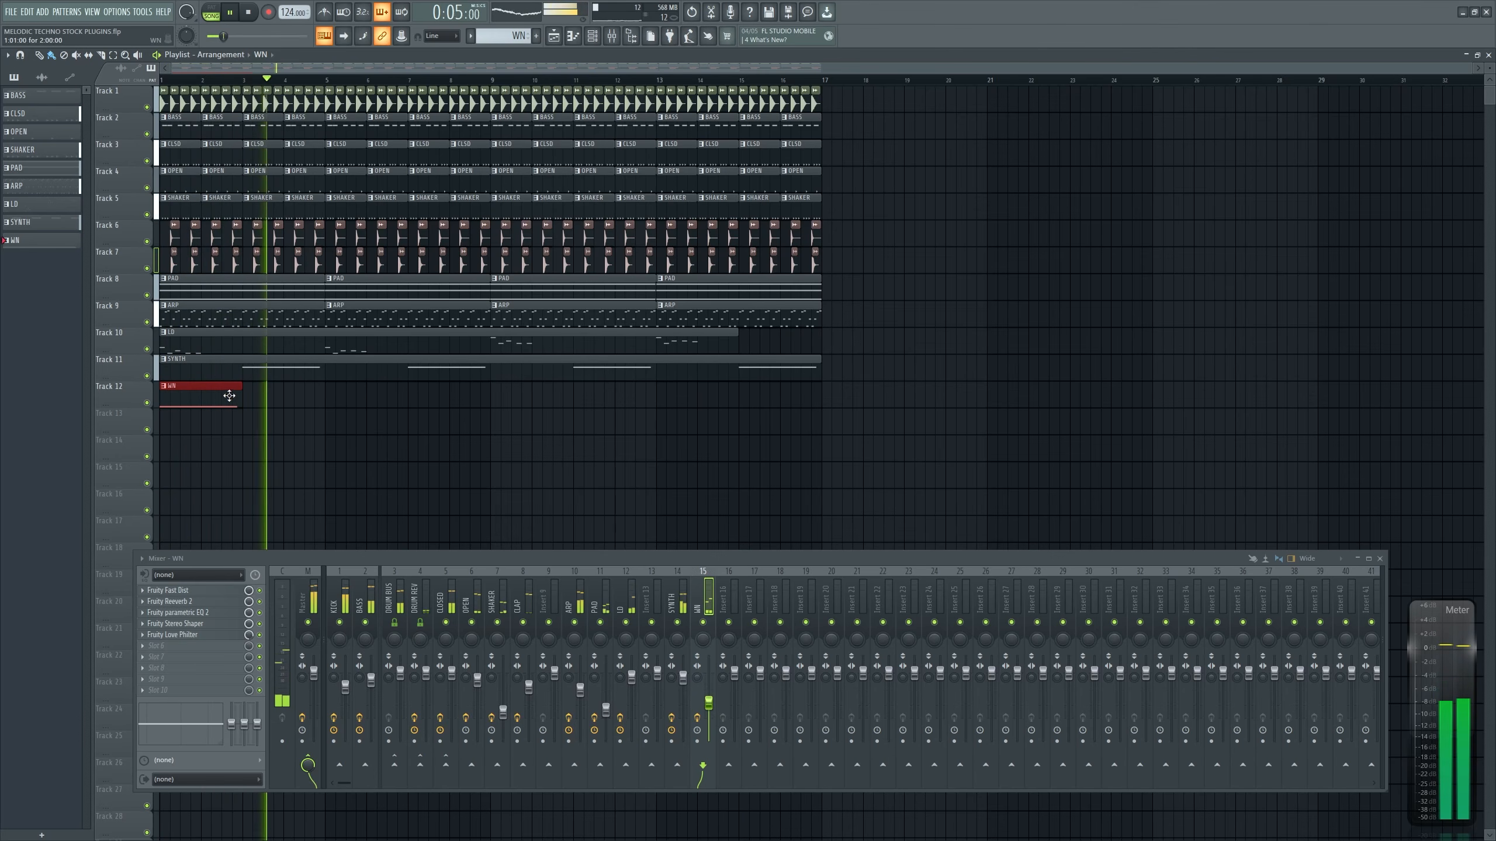
{"action": "key", "text": "space"}
{"action": "key", "text": "space"}
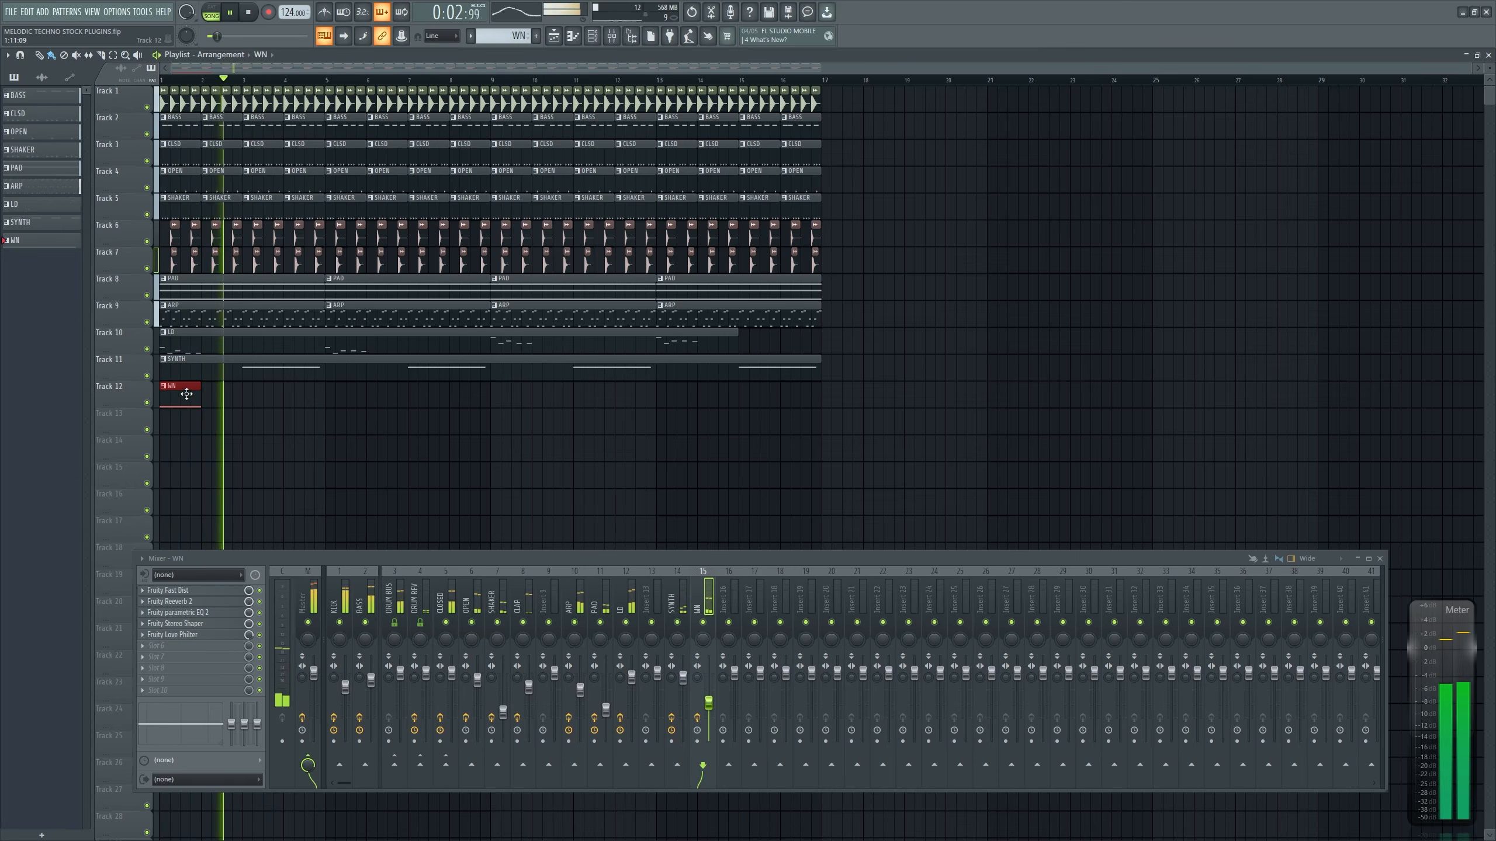
Extend the WN clip again on Track 12 and lengthen its C5 note to the start of bar 3
{"action": "key", "text": "space"}
{"action": "left_click_drag", "start_coordinate": [199, 395], "coordinate": [219, 395]}
{"action": "double_click", "coordinate": [235, 392]}
{"action": "left_click", "coordinate": [365, 345]}
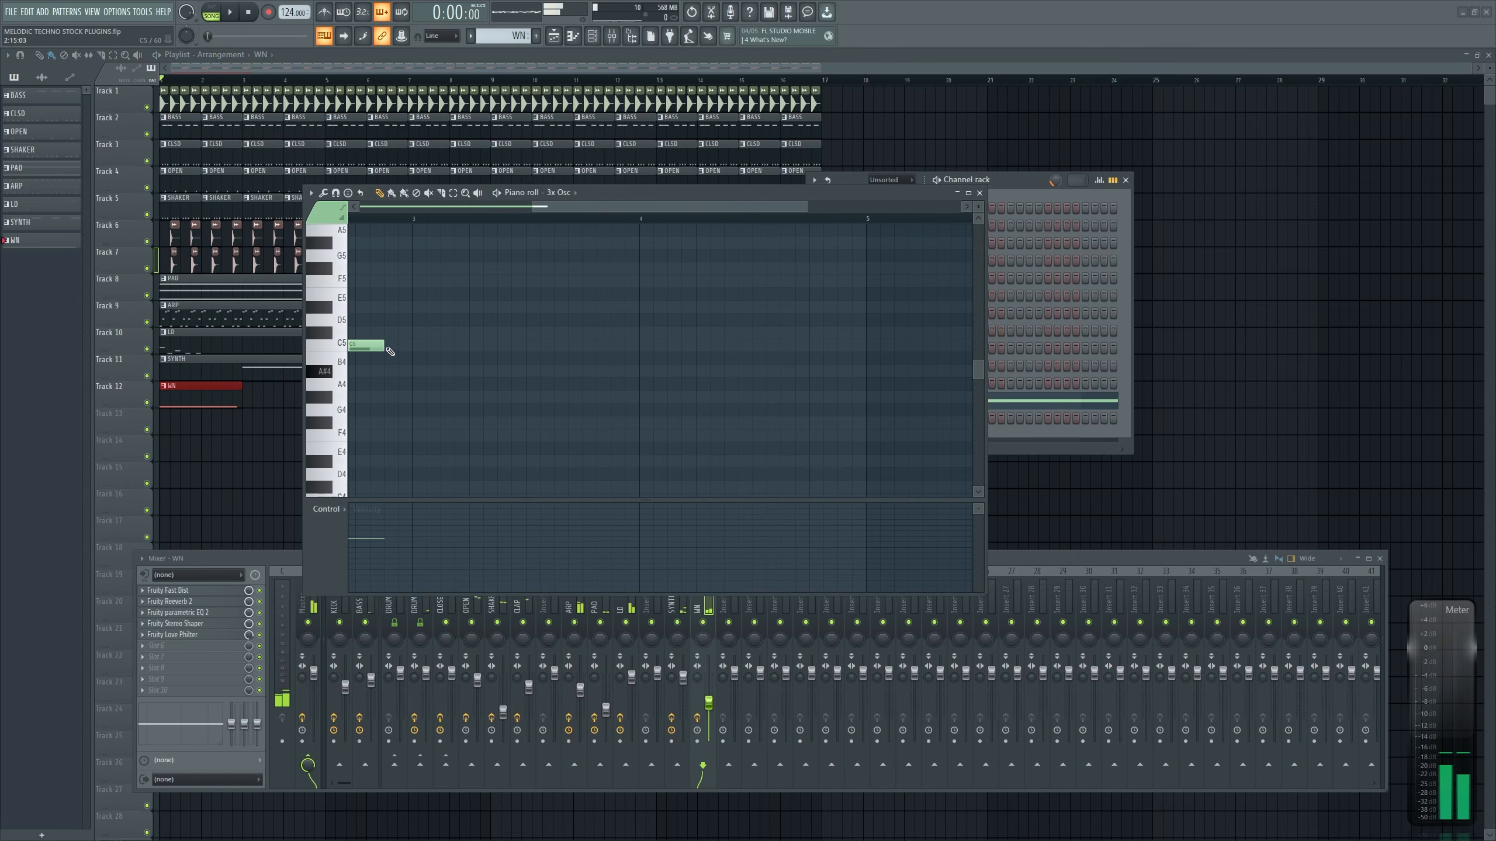
{"action": "mouse_move", "coordinate": [390, 344]}
{"action": "left_mouse_down"}
{"action": "mouse_move", "coordinate": [811, 345]}
{"action": "mouse_move", "coordinate": [405, 344]}
{"action": "left_mouse_up"}
Play the arrangement and lower the WN mixer track's volume to -11.9 dB
{"action": "key", "text": "space"}
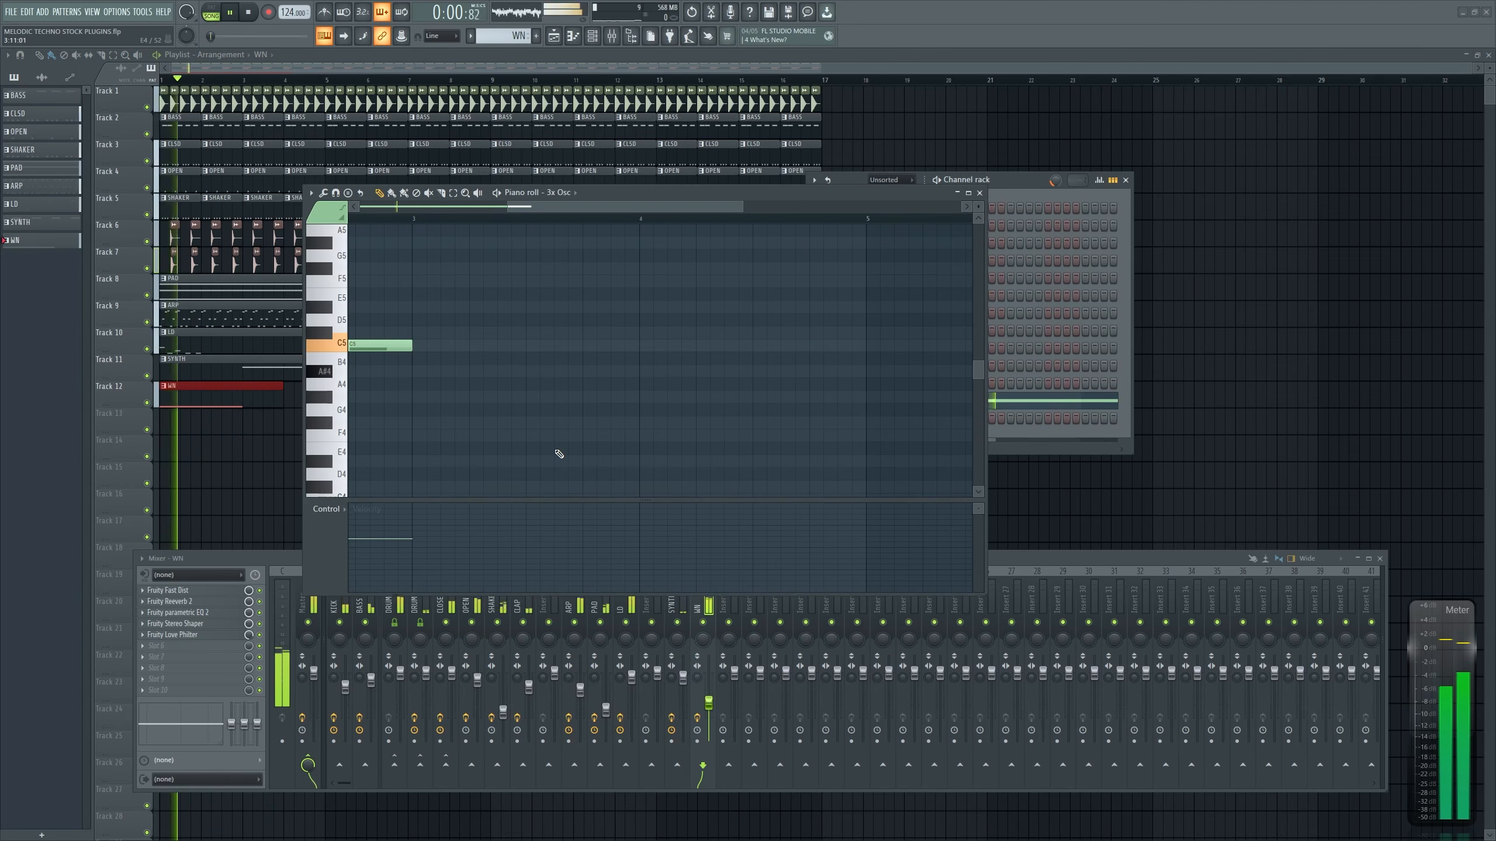
{"action": "key", "text": "F7"}
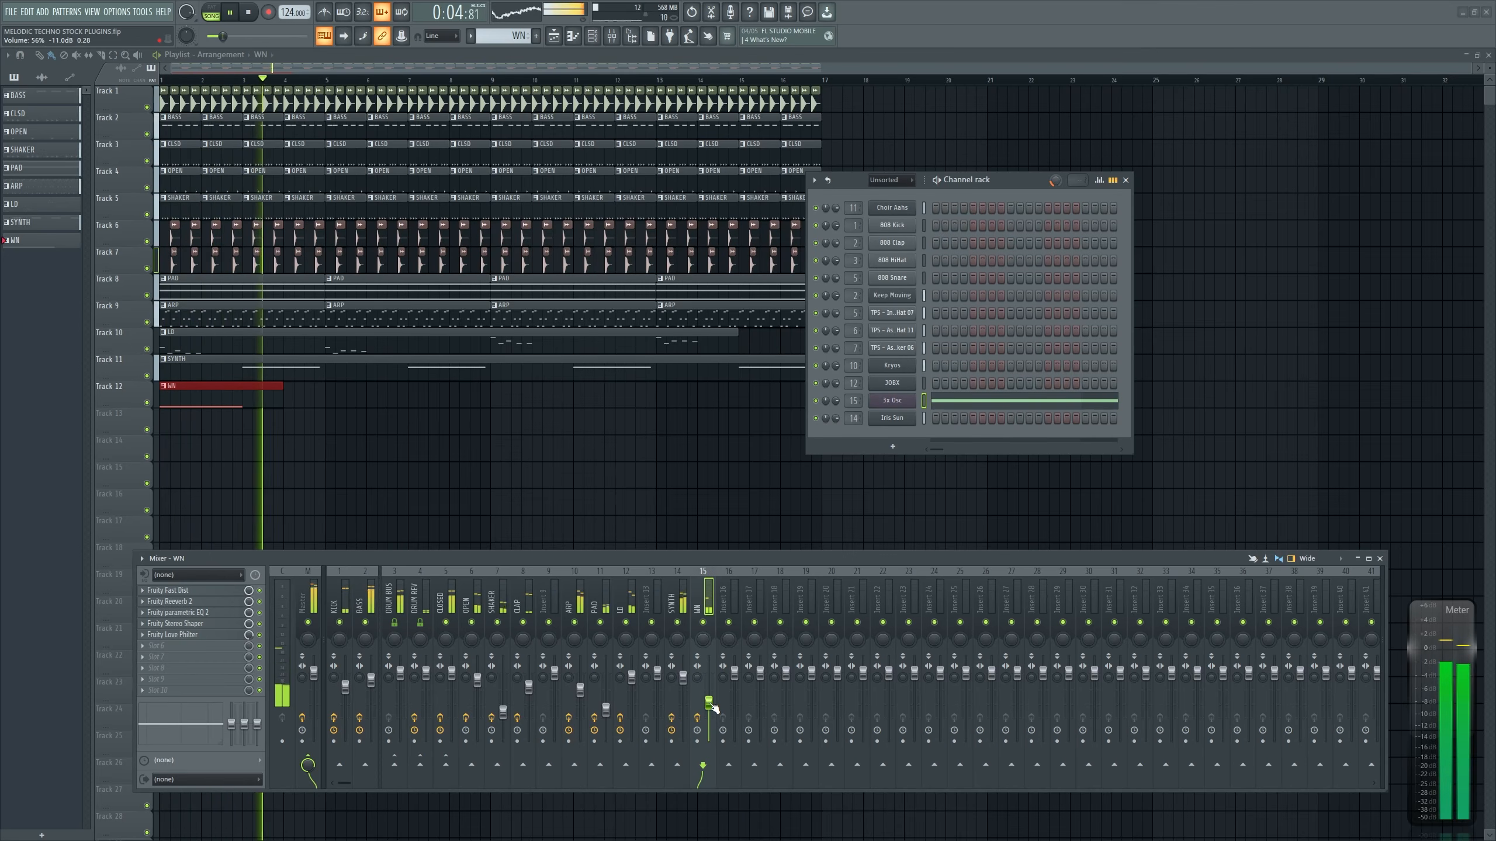
{"action": "left_click_drag", "start_coordinate": [708, 702], "coordinate": [708, 702]}
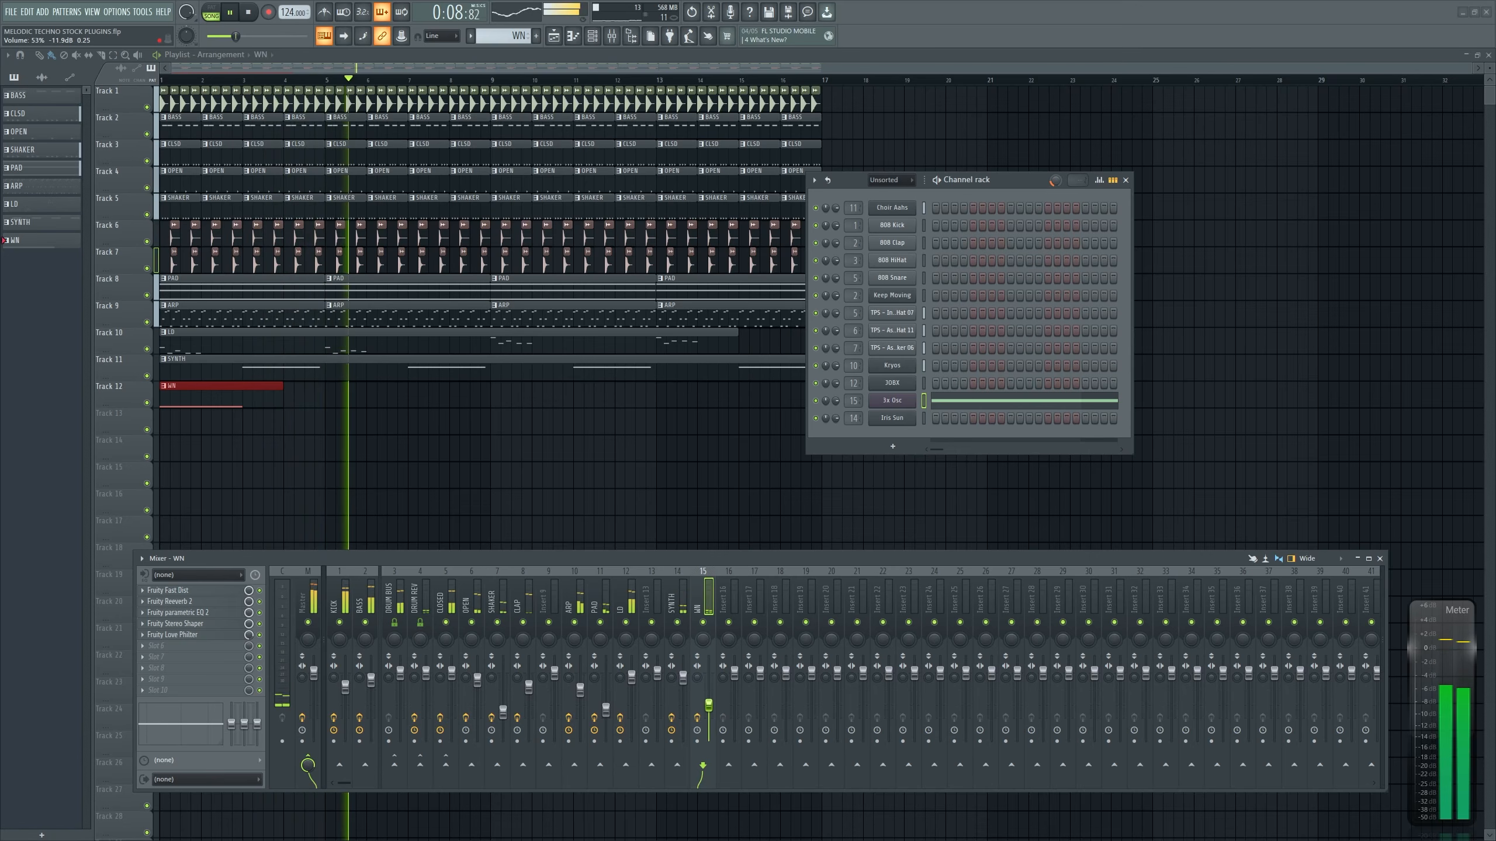
In the LD pattern, lengthen all melody notes to about three sixteenth steps each
{"action": "left_click", "coordinate": [622, 605]}
{"action": "double_click", "coordinate": [482, 343]}
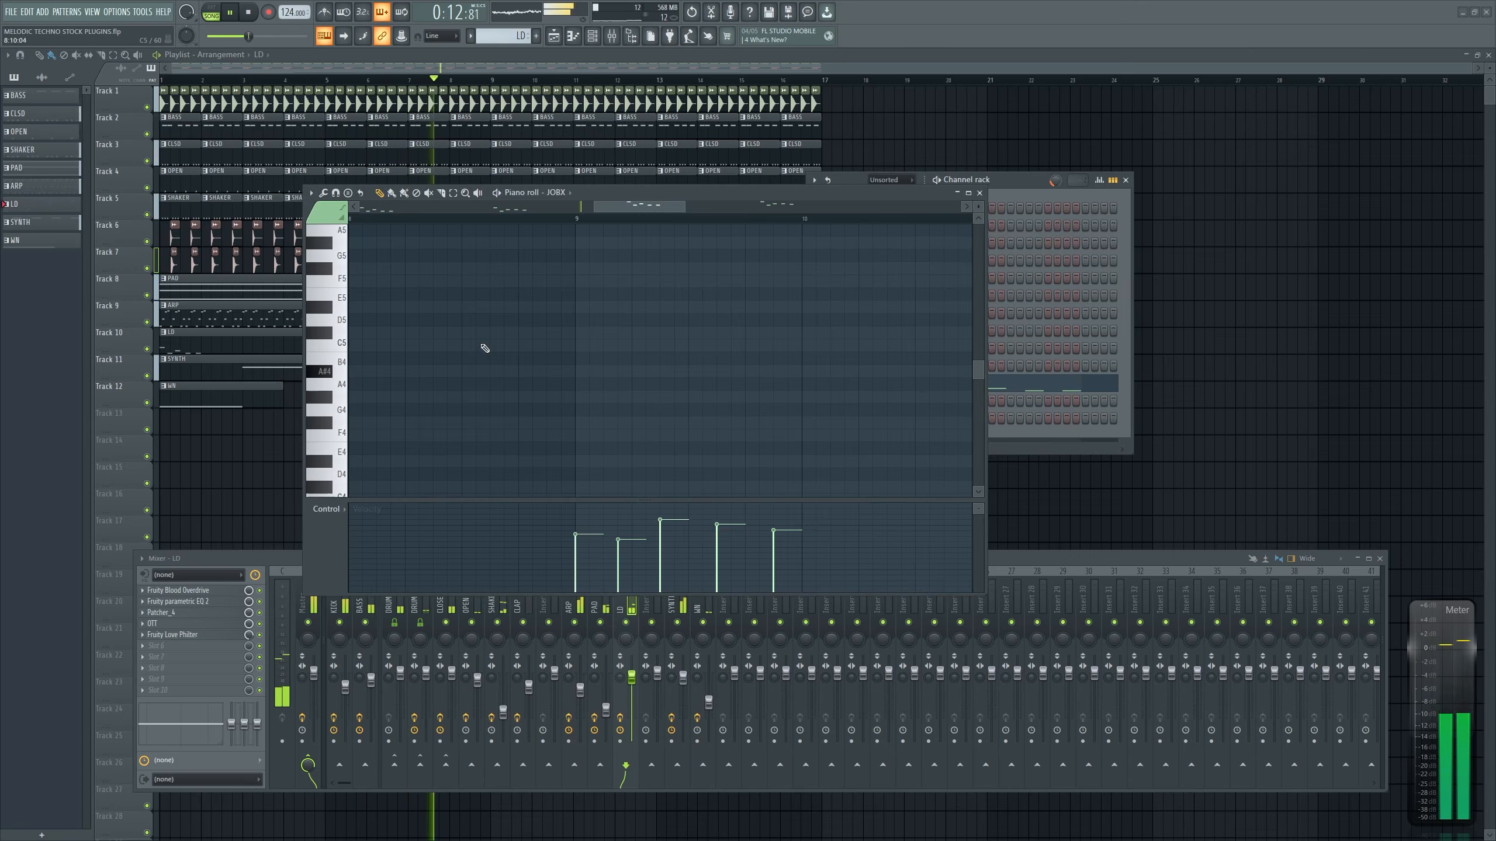
{"action": "key", "text": "Escape"}
{"action": "left_click", "coordinate": [938, 384]}
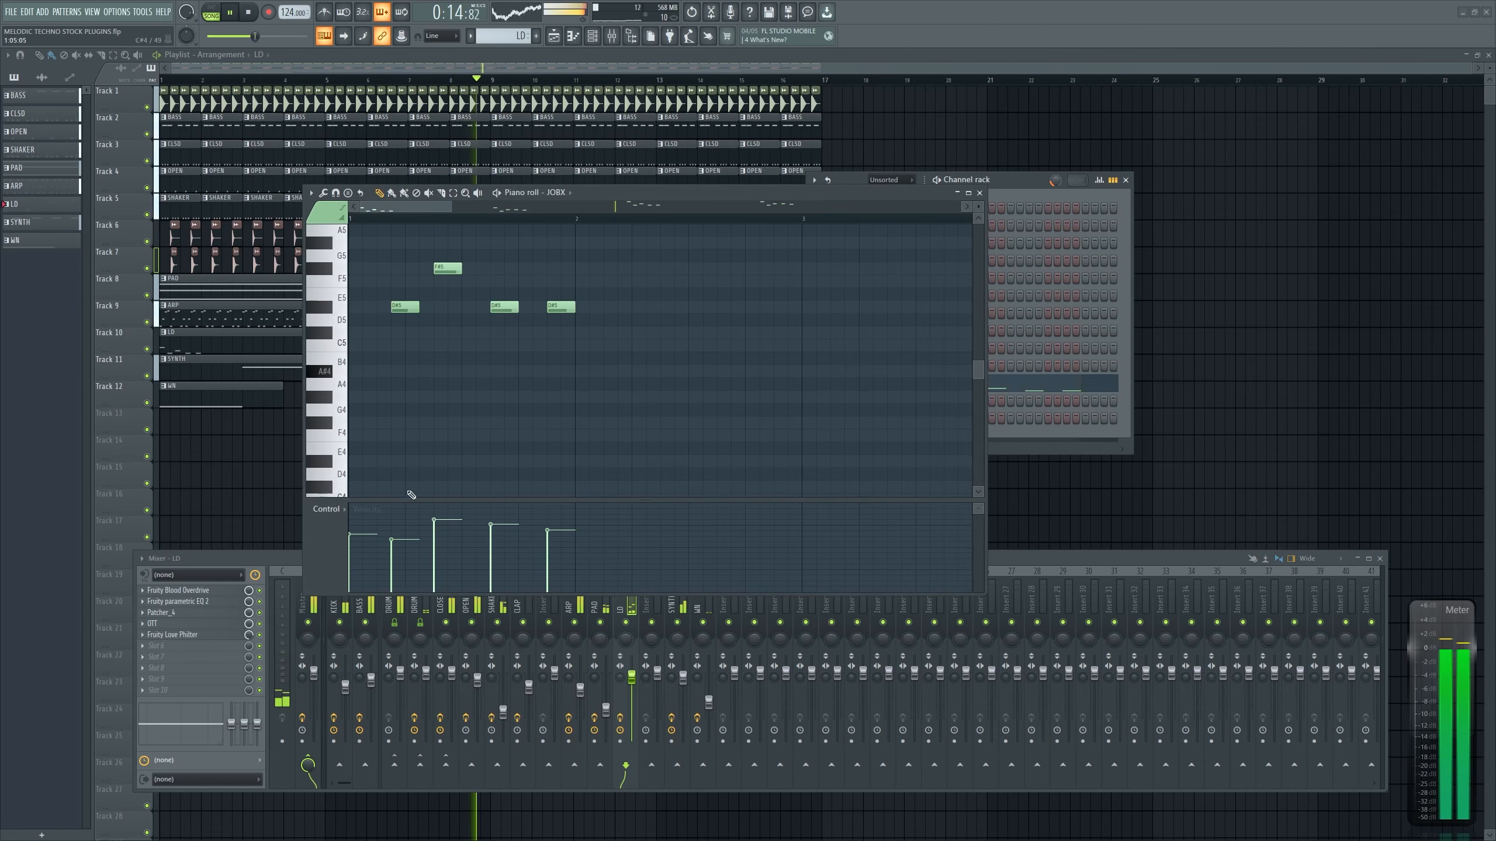
{"action": "scroll", "coordinate": [595, 414], "scroll_direction": "down", "scroll_amount": 5}
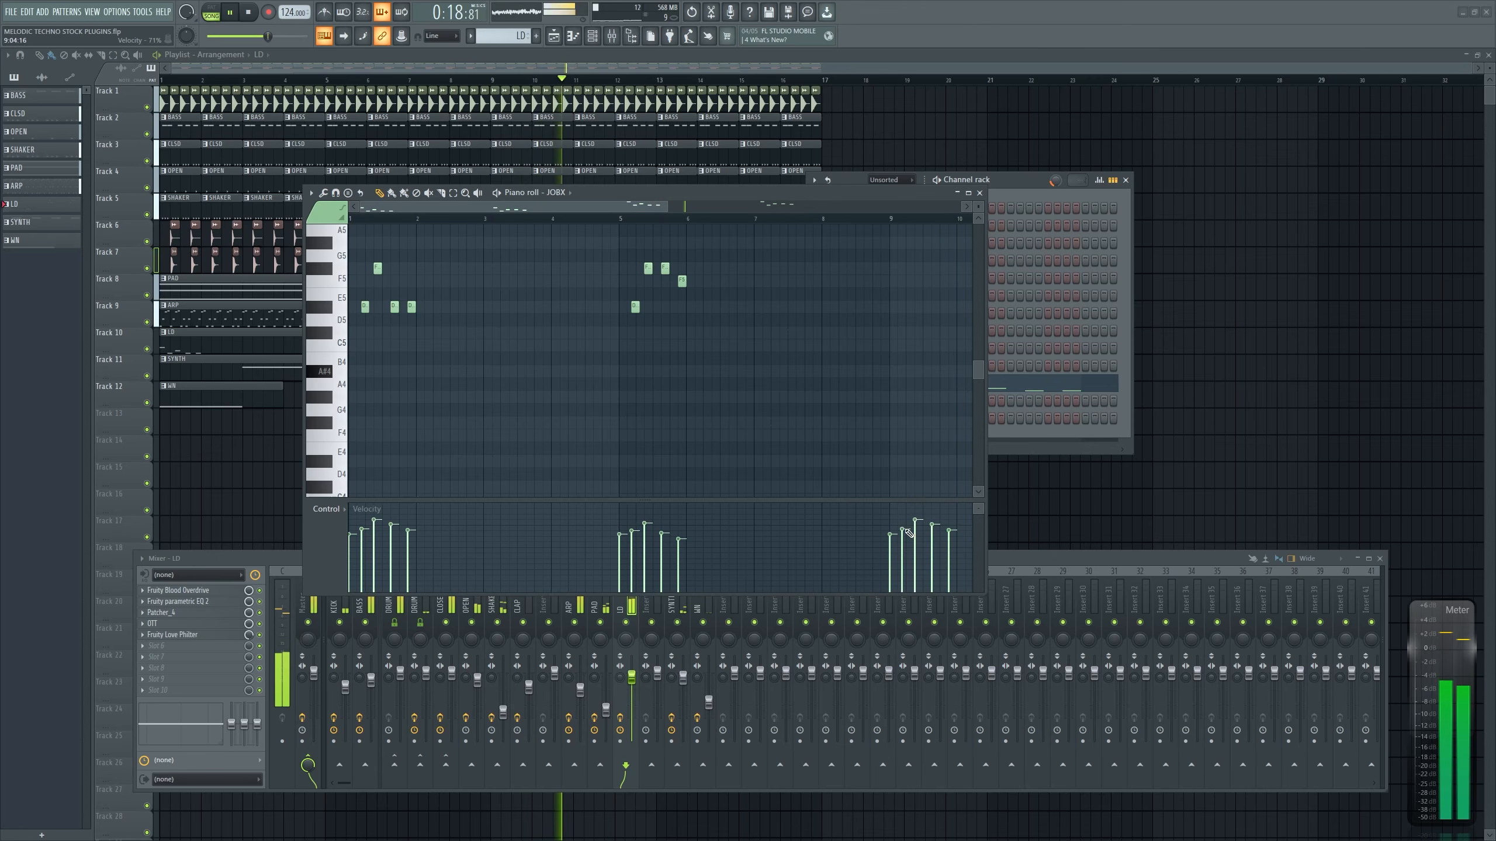
{"action": "scroll", "coordinate": [600, 373], "scroll_direction": "down", "scroll_amount": 3}
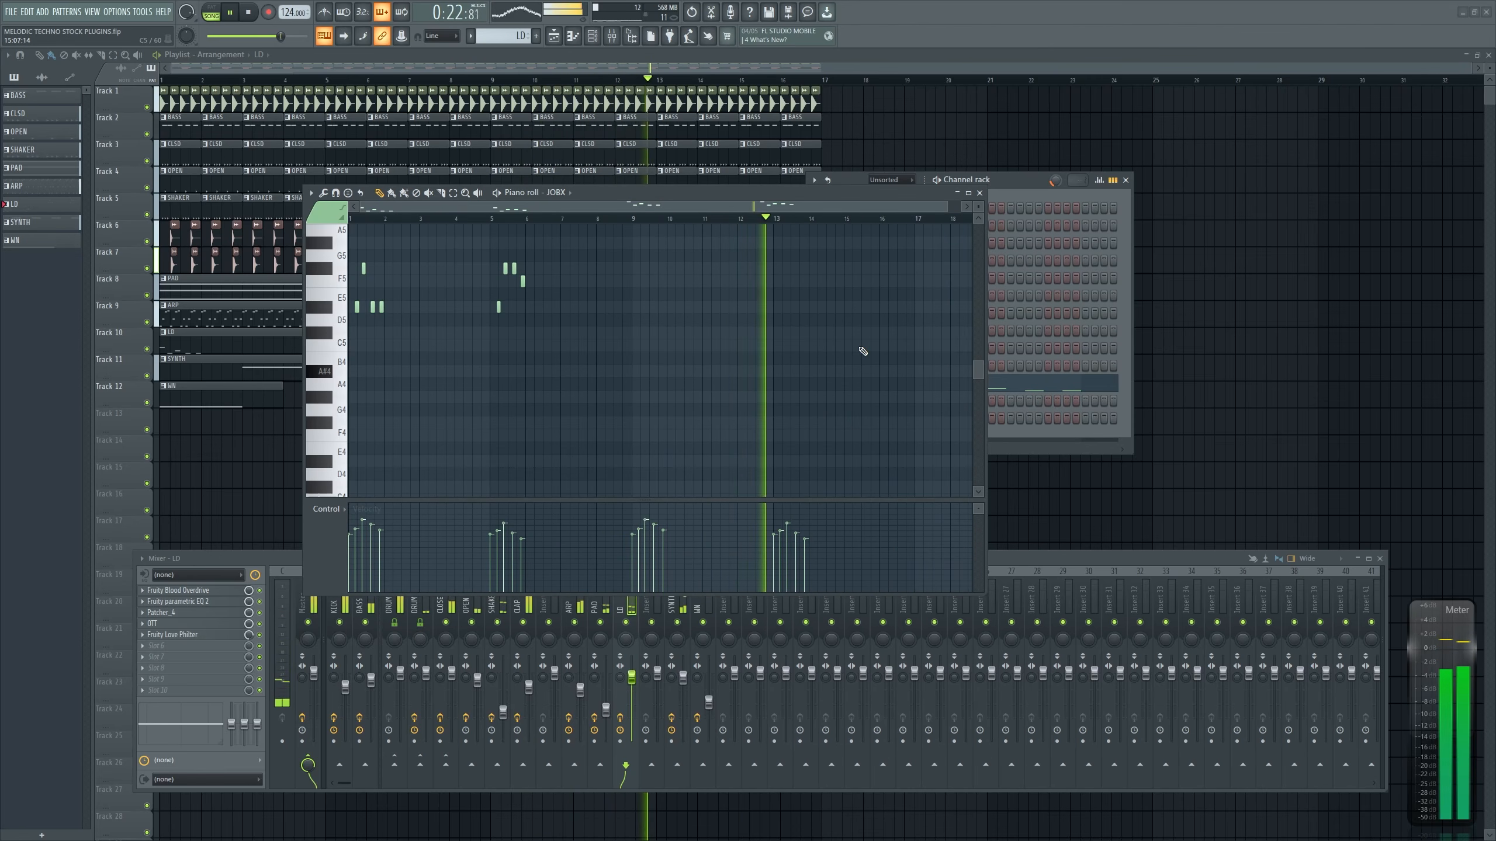
{"action": "scroll", "coordinate": [765, 366], "scroll_direction": "up", "scroll_amount": 5}
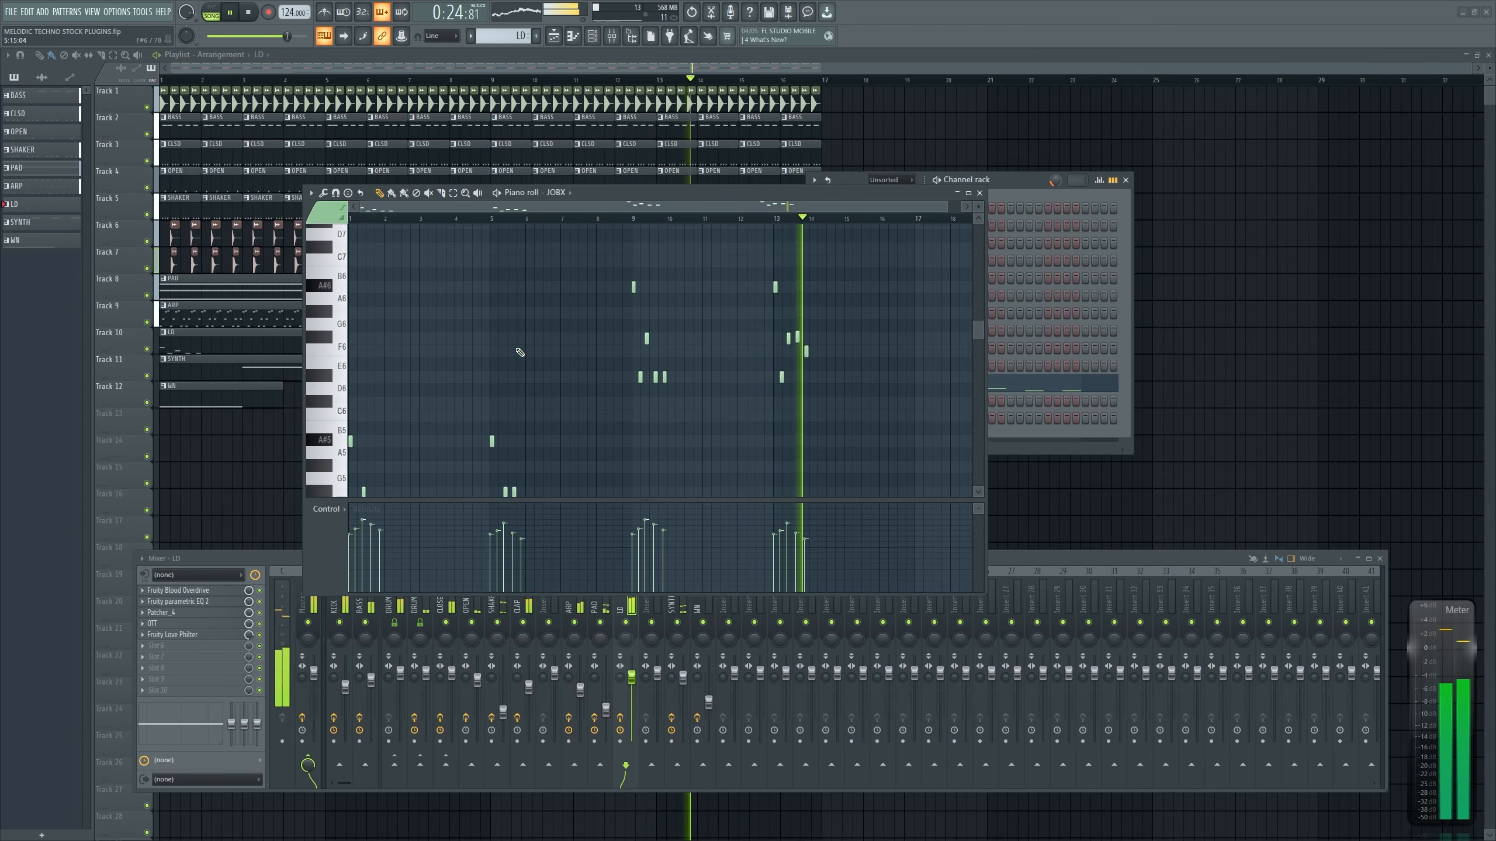
{"action": "scroll", "coordinate": [609, 434], "scroll_direction": "up", "scroll_amount": 8}
{"action": "scroll", "coordinate": [609, 433], "scroll_direction": "down", "scroll_amount": 5}
{"action": "key", "text": "ctrl+a"}
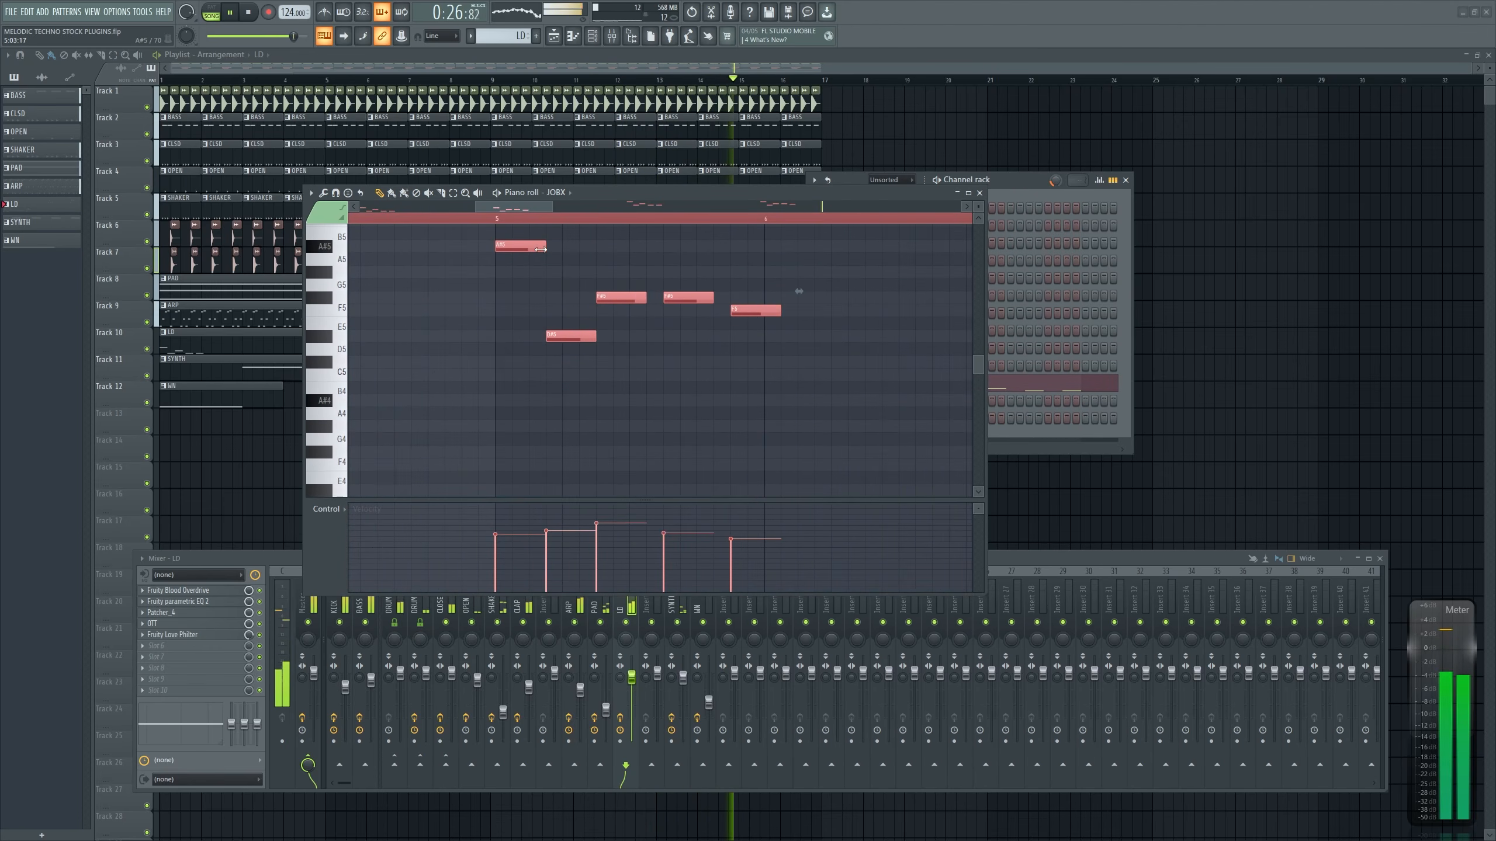
Replay the arrangement from the start while checking the longer LD notes, and close the piano roll
{"action": "key", "text": "space"}
{"action": "scroll", "coordinate": [633, 384], "scroll_direction": "down", "scroll_amount": 3}
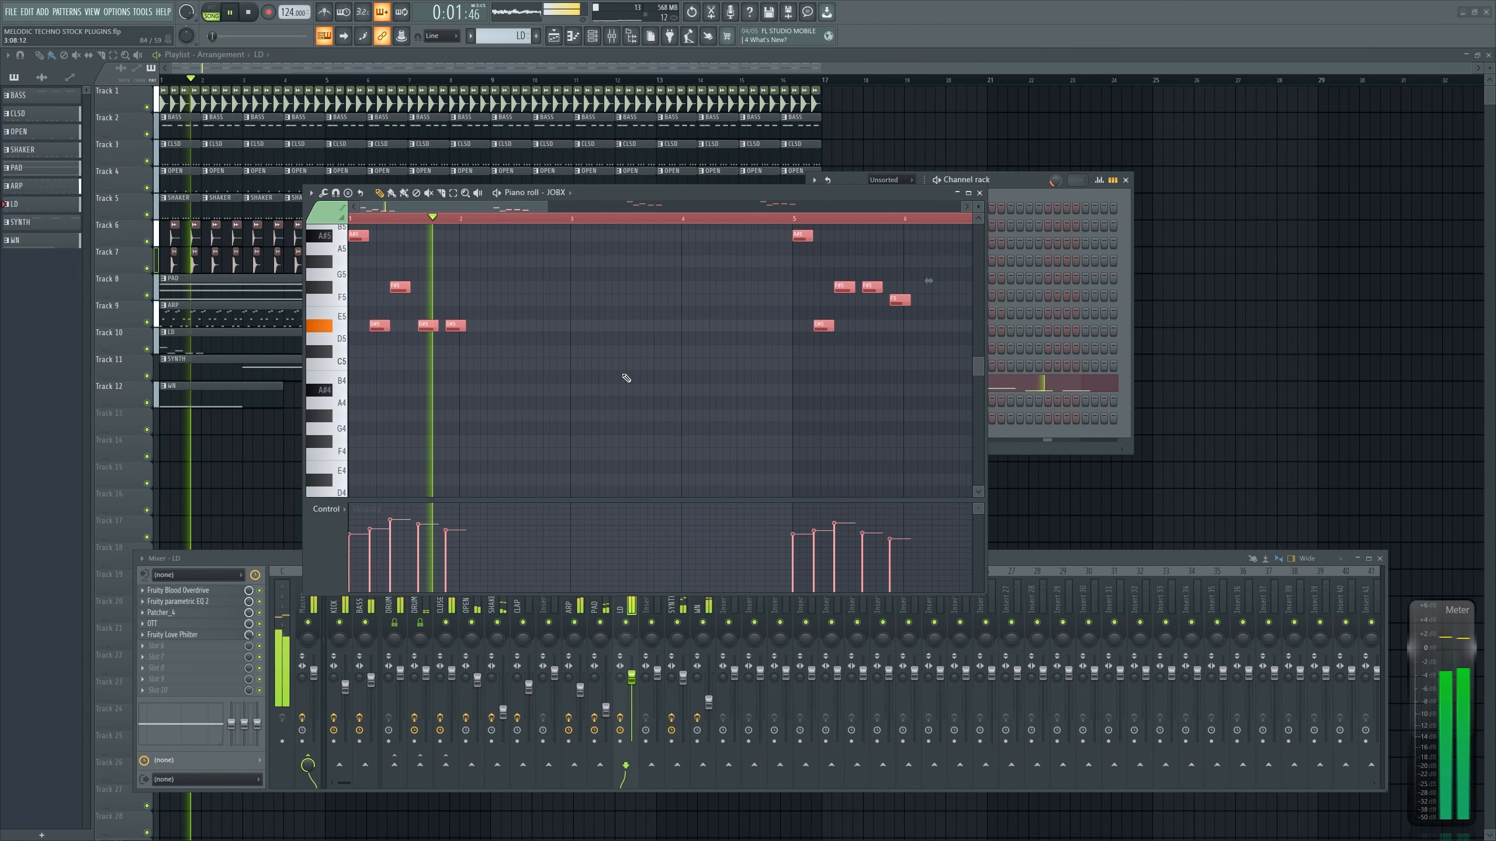
{"action": "scroll", "coordinate": [524, 358], "scroll_direction": "up", "scroll_amount": 3}
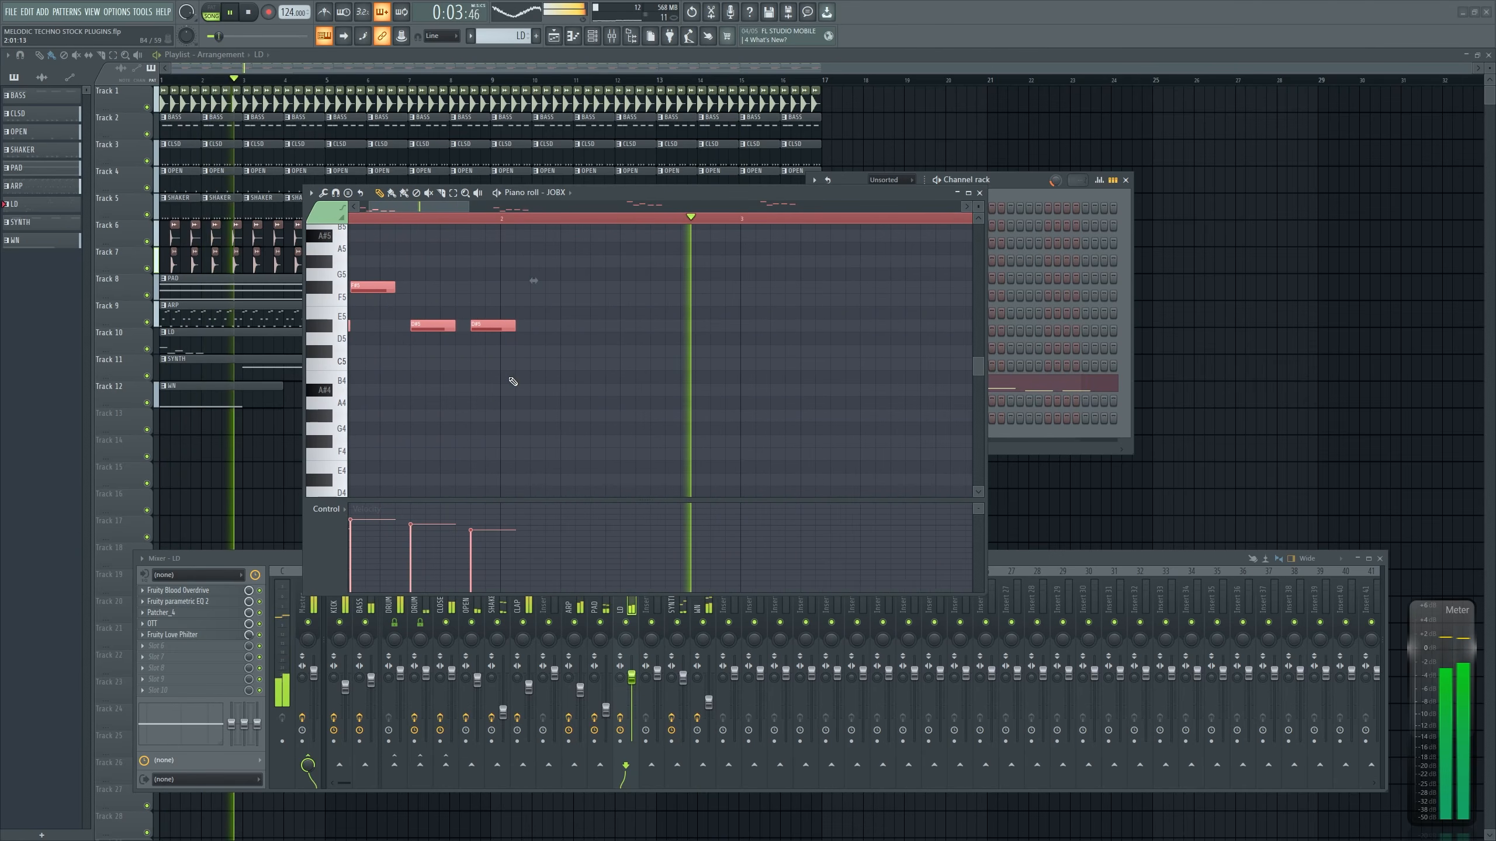
{"action": "scroll", "coordinate": [648, 344], "scroll_direction": "down", "scroll_amount": 5}
{"action": "key", "text": "F7"}
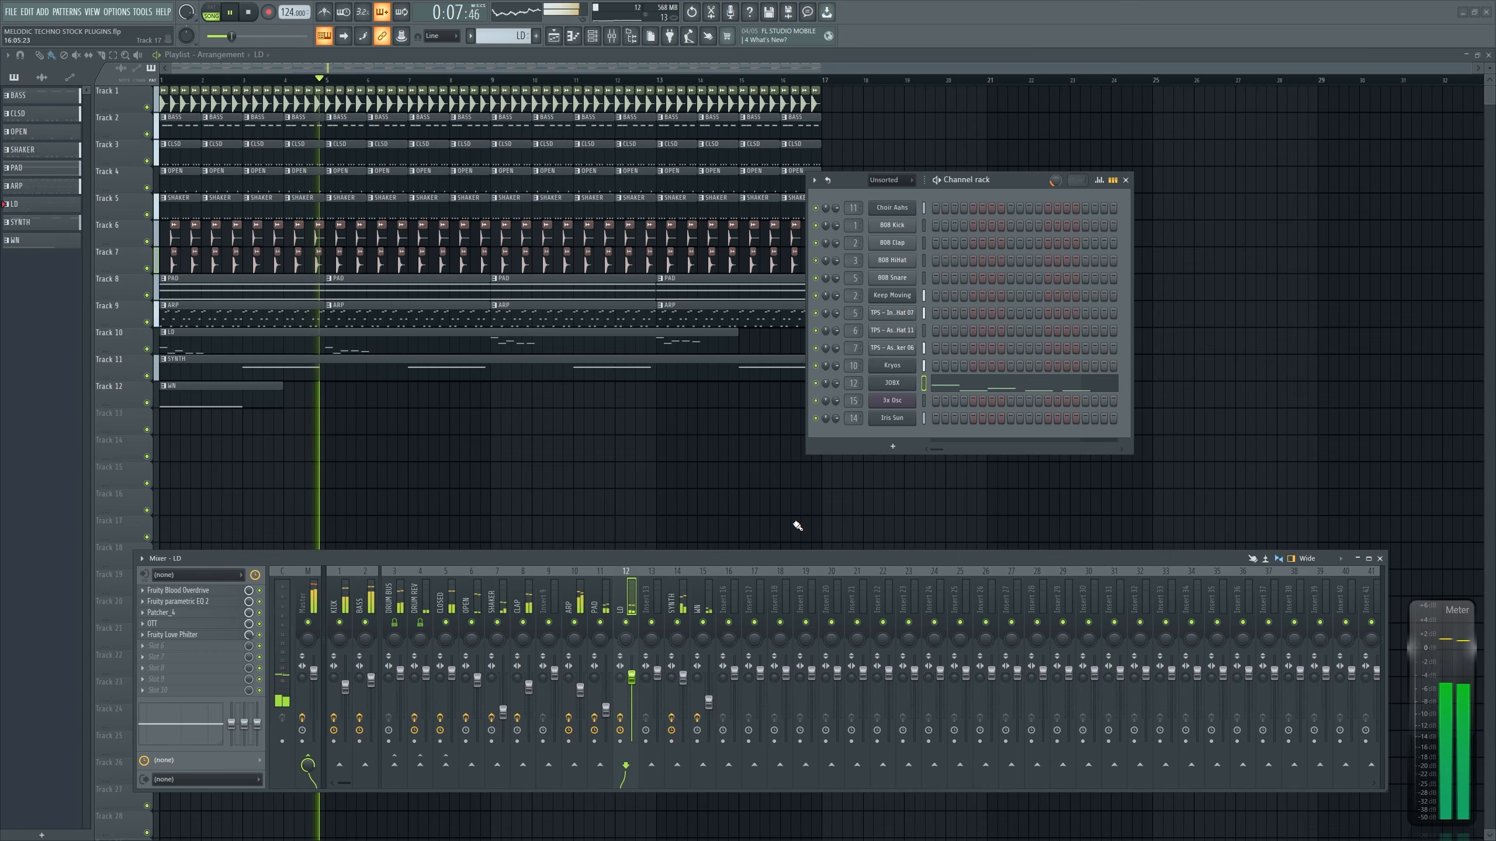
Listen to the arrangement with the ARP, LD and SYNTH playlist tracks muted
{"action": "key", "text": "space"}
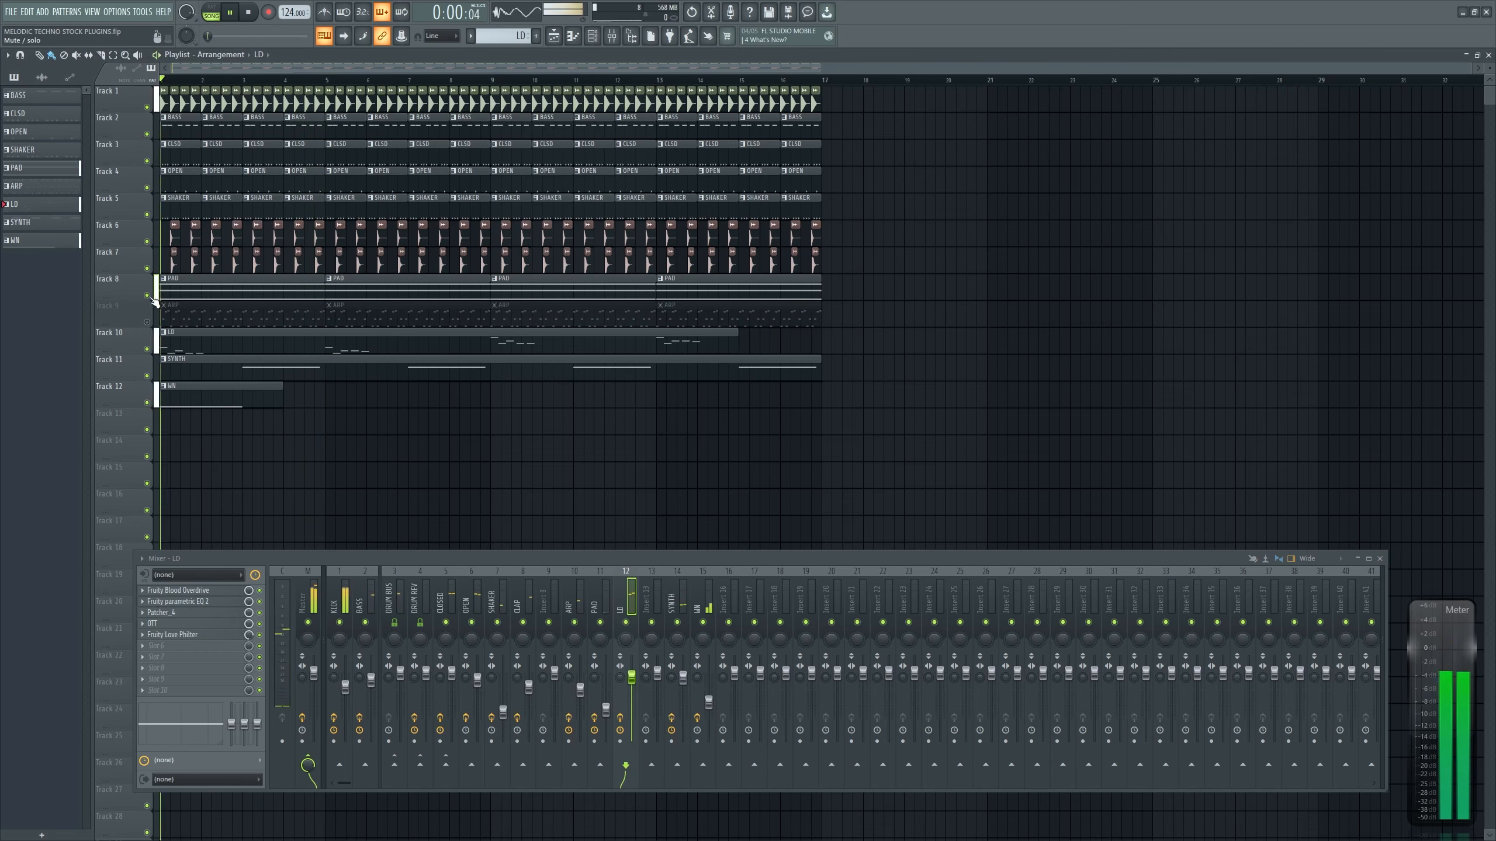
{"action": "left_click", "coordinate": [147, 376]}
{"action": "left_click", "coordinate": [147, 349]}
{"action": "left_click", "coordinate": [474, 461]}
{"action": "right_click", "coordinate": [474, 461]}
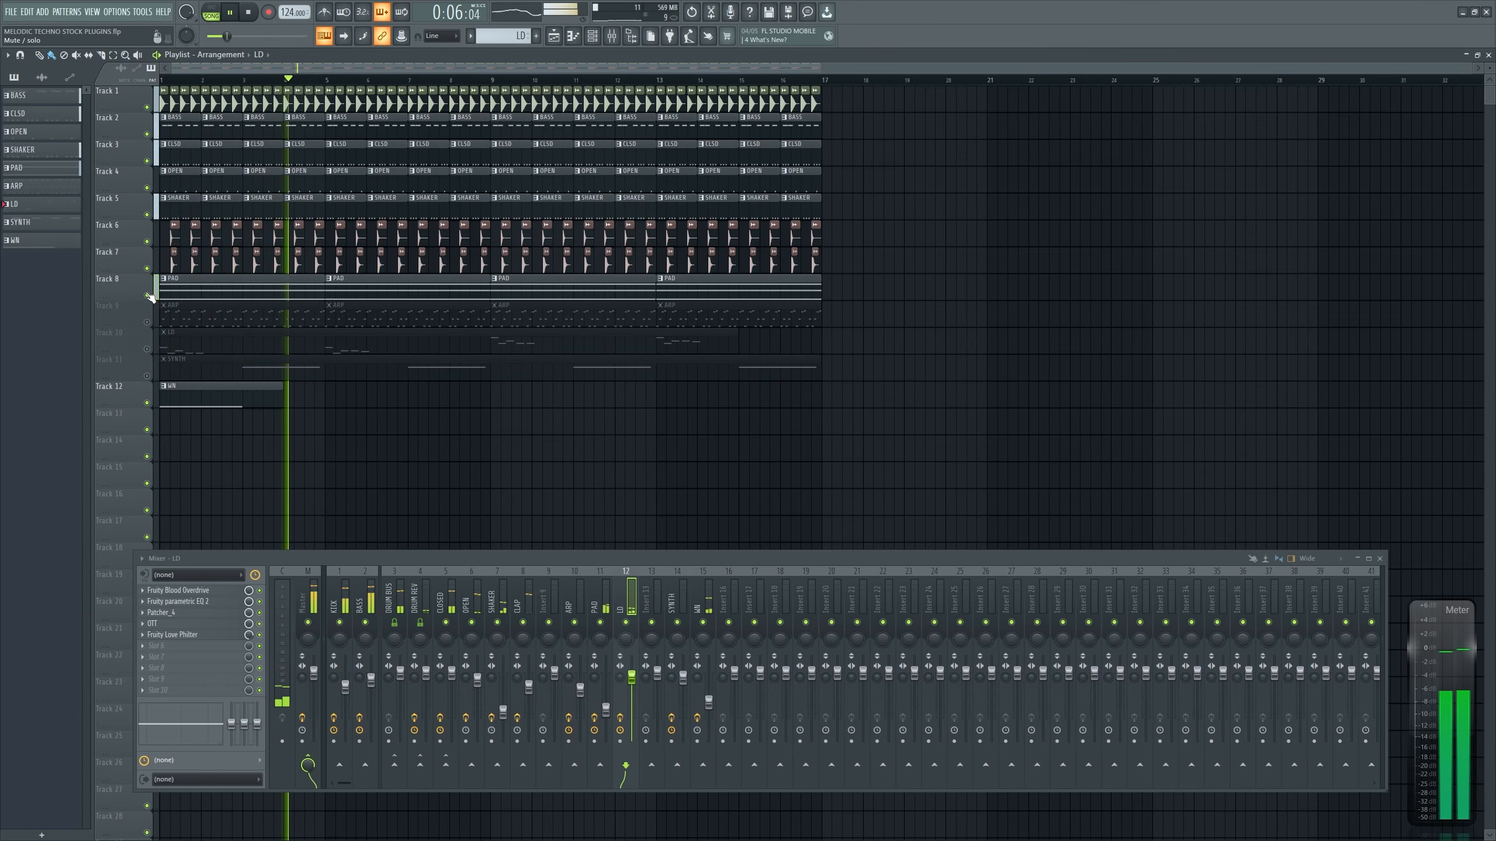
{"action": "key", "text": "space"}
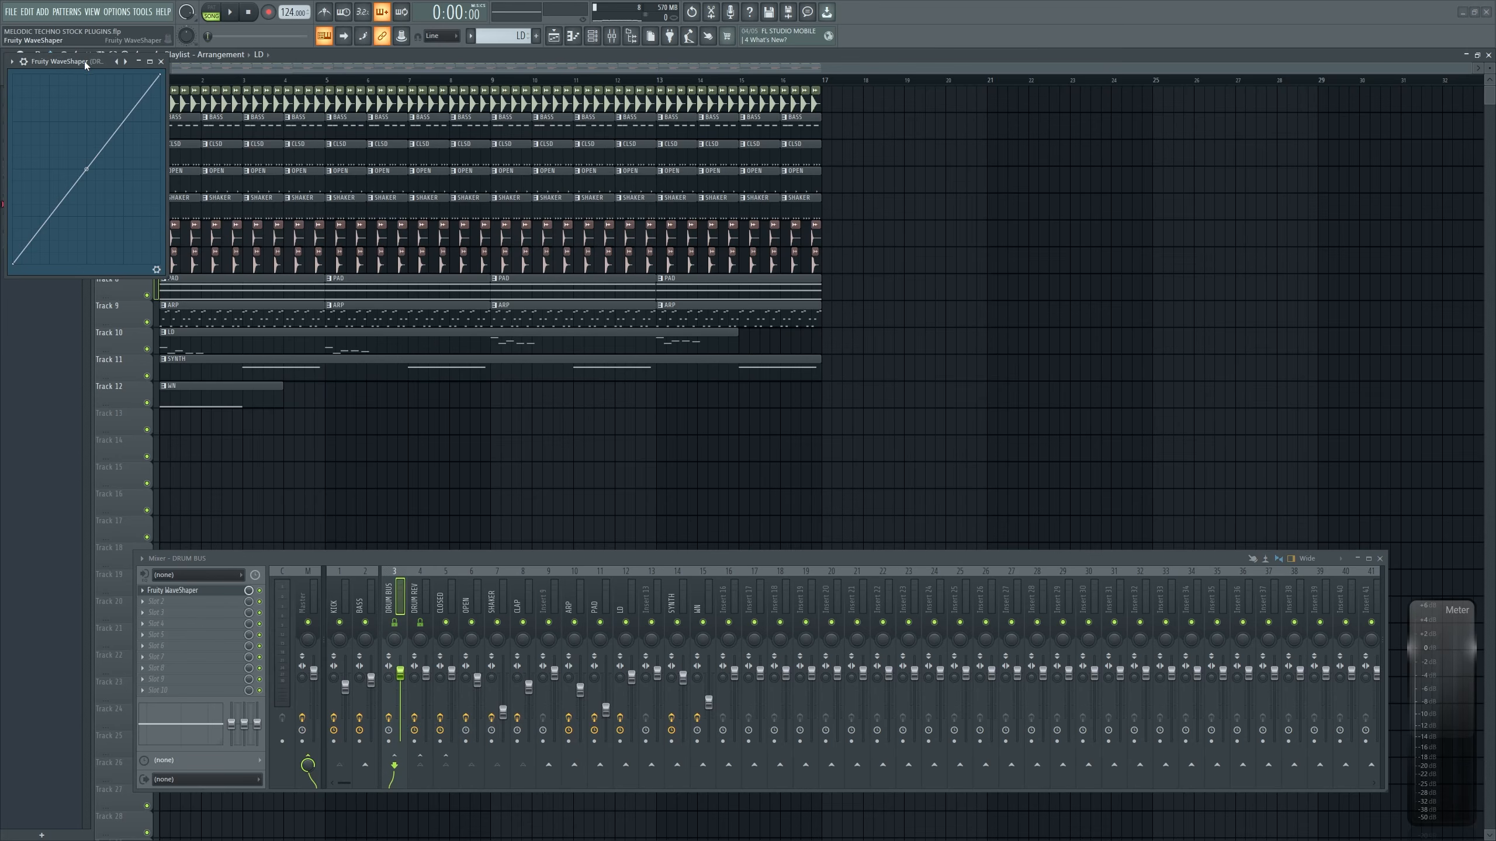
Bend the Fruity WaveShaper curve on the DRUM BUS moderately upward while auditioning the drums on their own
{"action": "left_click_drag", "start_coordinate": [84, 61], "coordinate": [293, 234]}
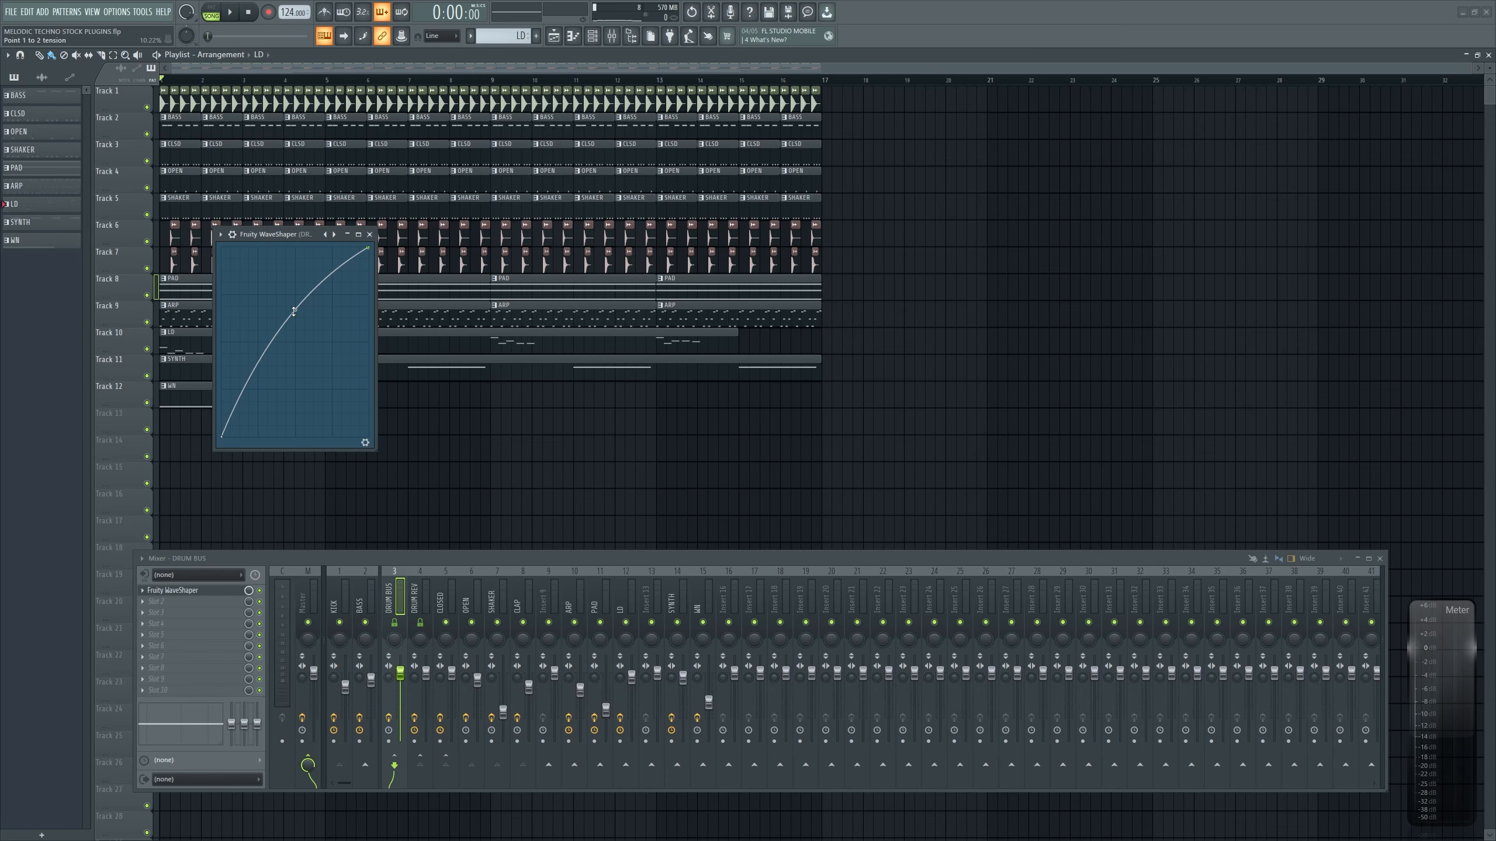
{"action": "key", "text": "space"}
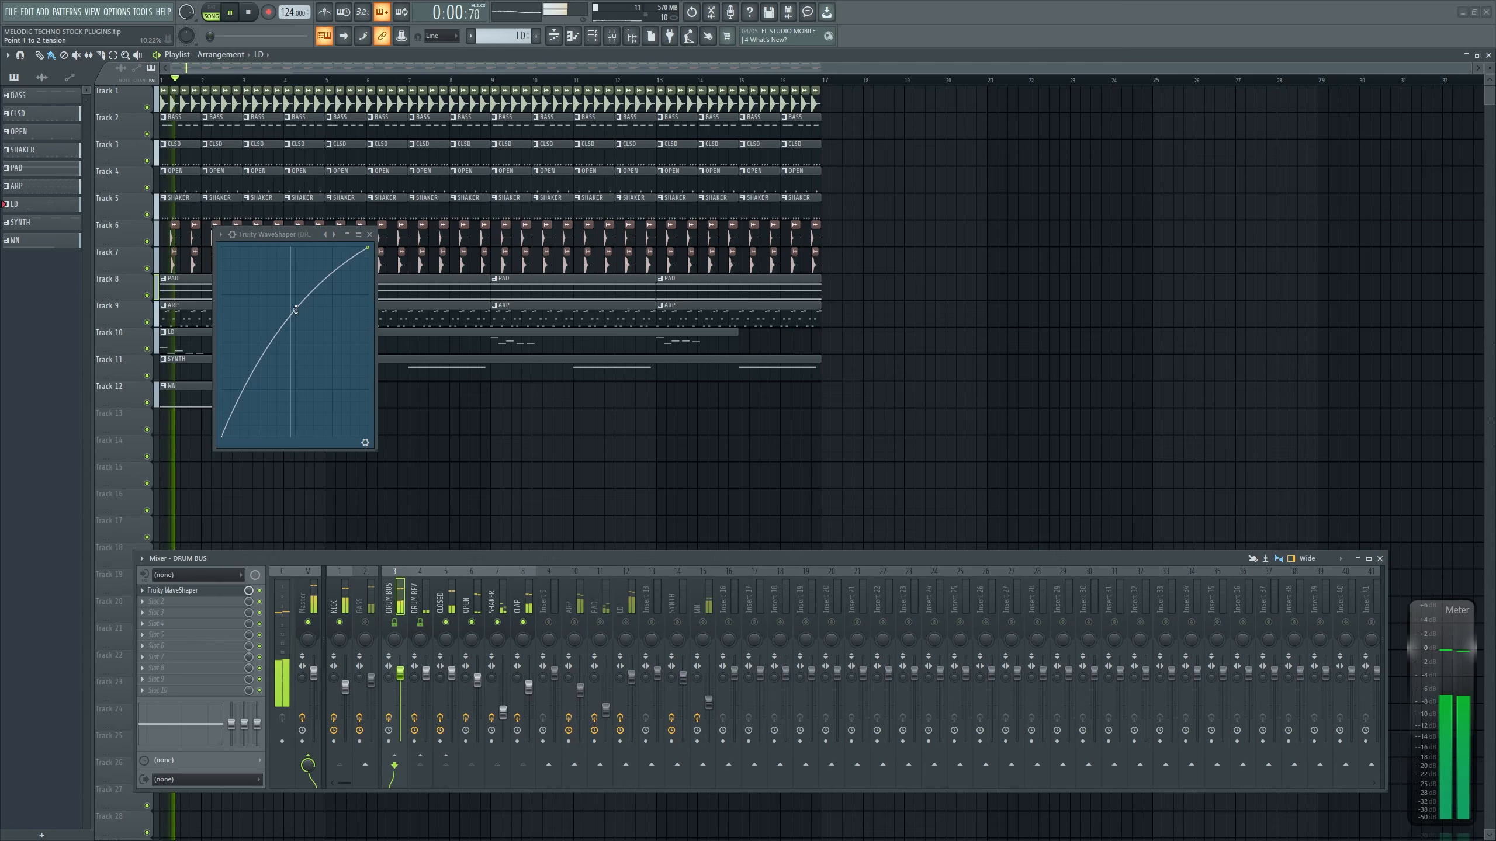
{"action": "mouse_move", "coordinate": [296, 310]}
{"action": "left_mouse_down"}
{"action": "mouse_move", "coordinate": [296, 274]}
{"action": "mouse_move", "coordinate": [296, 360]}
{"action": "mouse_move", "coordinate": [295, 265]}
{"action": "mouse_move", "coordinate": [296, 339]}
{"action": "mouse_move", "coordinate": [296, 319]}
{"action": "left_mouse_up"}
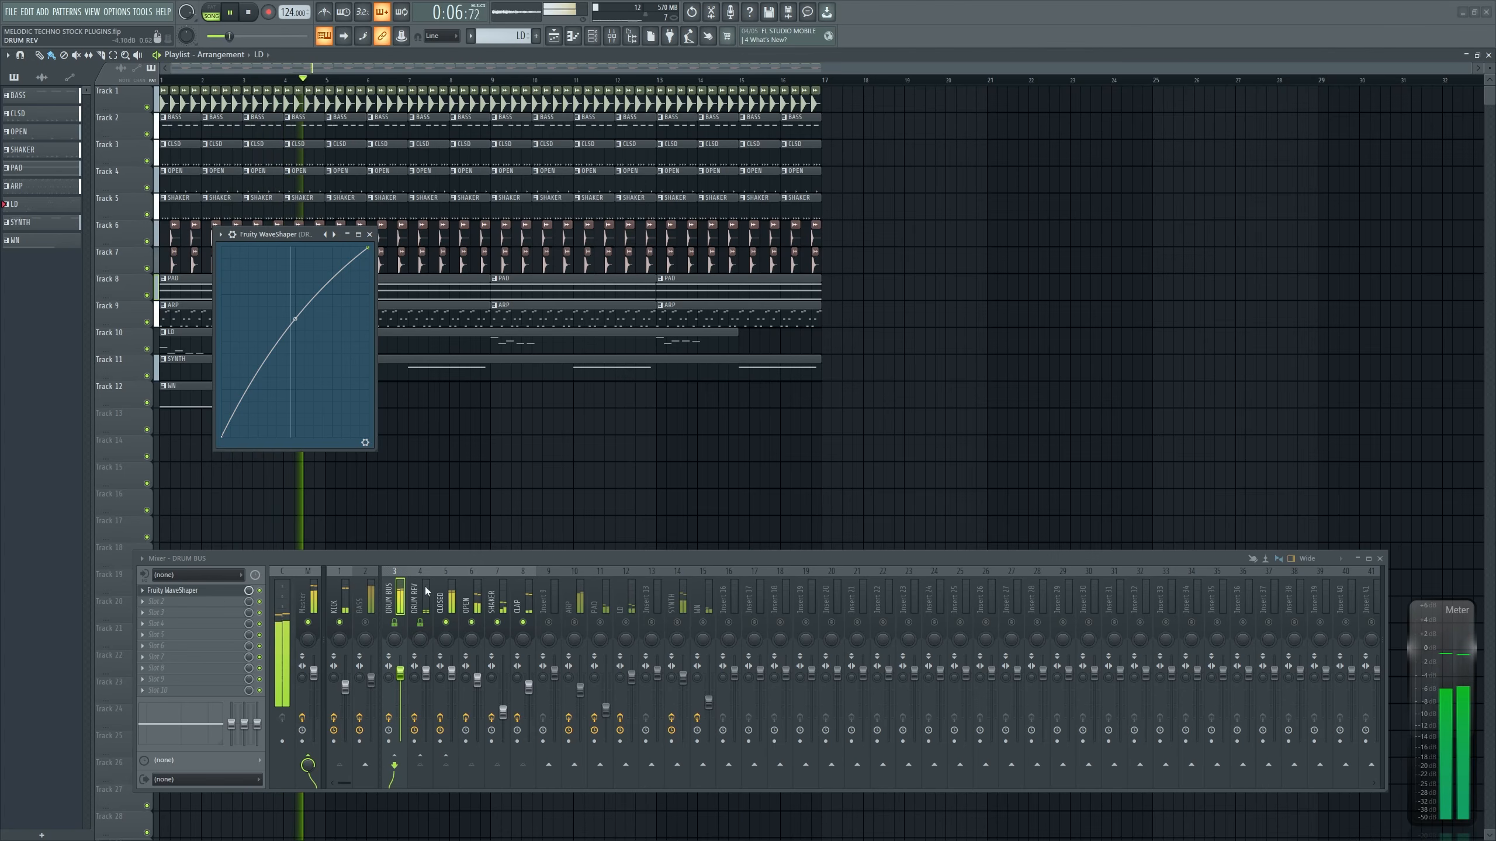
{"action": "left_click_drag", "start_coordinate": [422, 558], "coordinate": [416, 514]}
{"action": "key", "text": "space"}
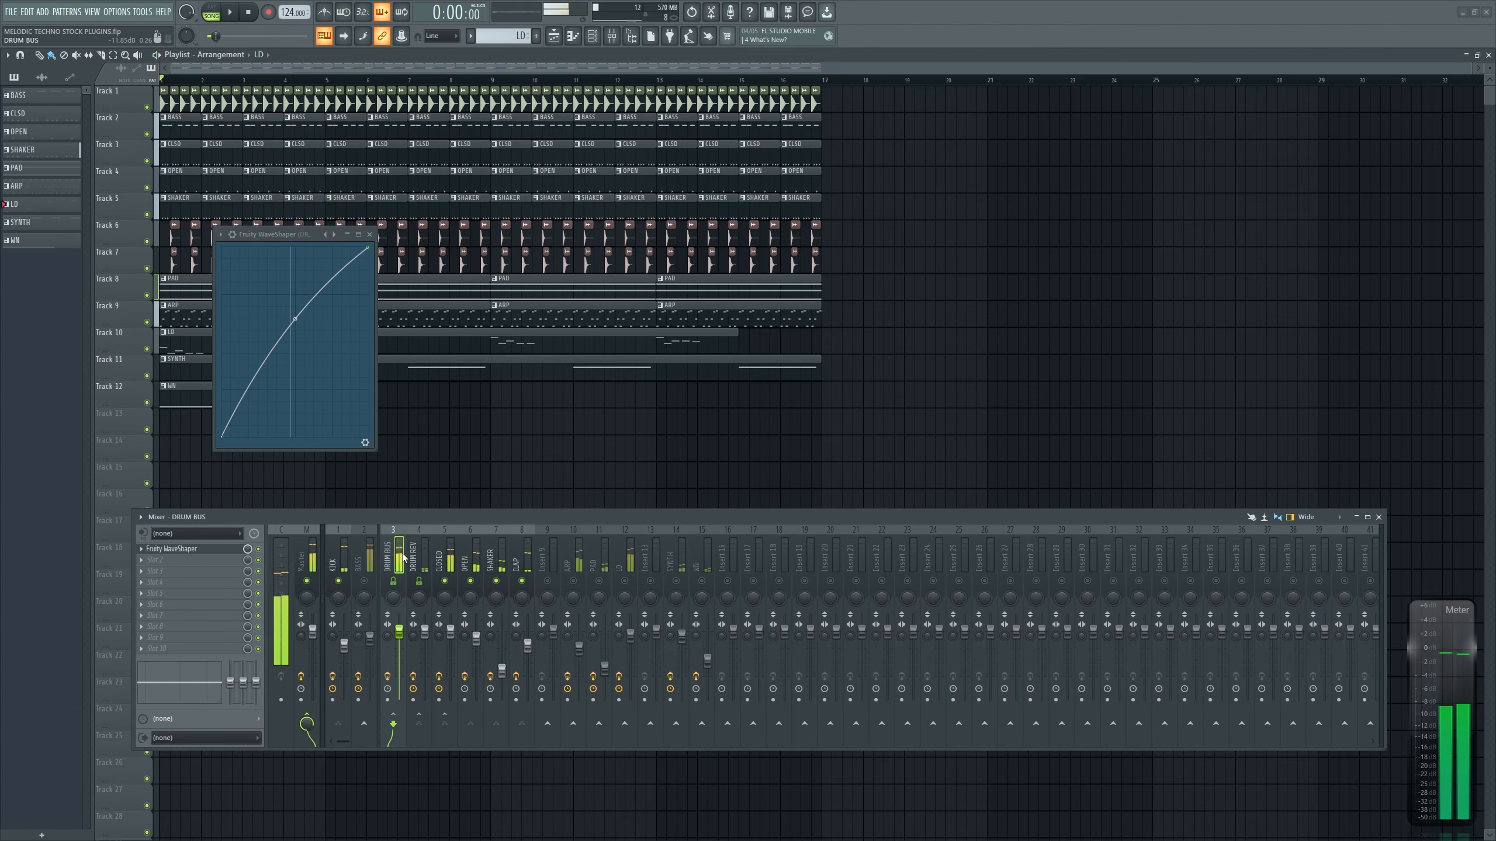
Audition the DRUM BUS WaveShaper in the full arrangement, muting the ARP, PAD, LD and WN mixer tracks, and close the WaveShaper
{"action": "key", "text": "space"}
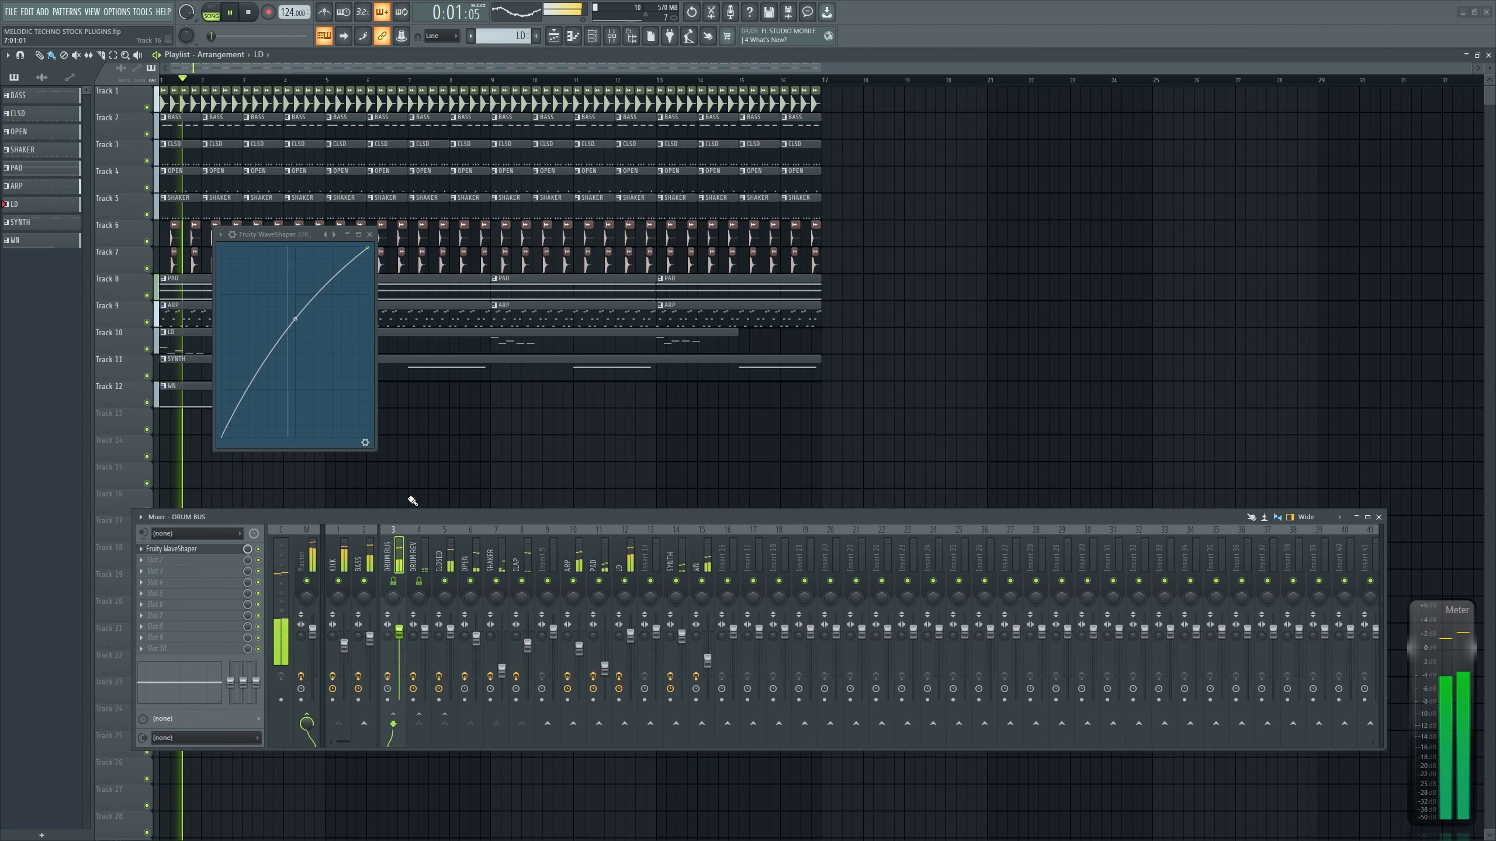
{"action": "left_click", "coordinate": [314, 548]}
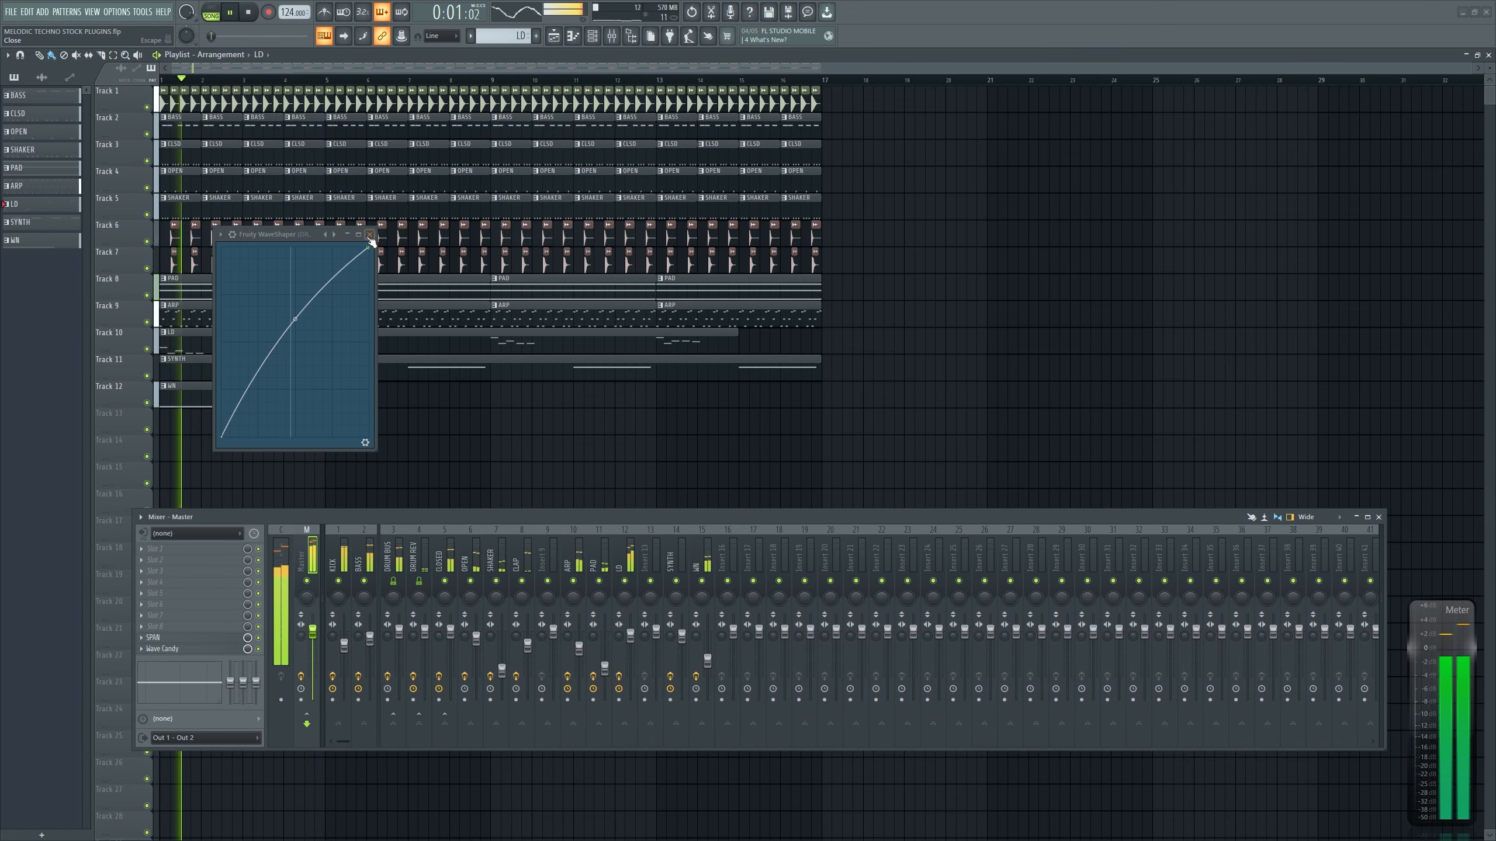
{"action": "left_click", "coordinate": [396, 543]}
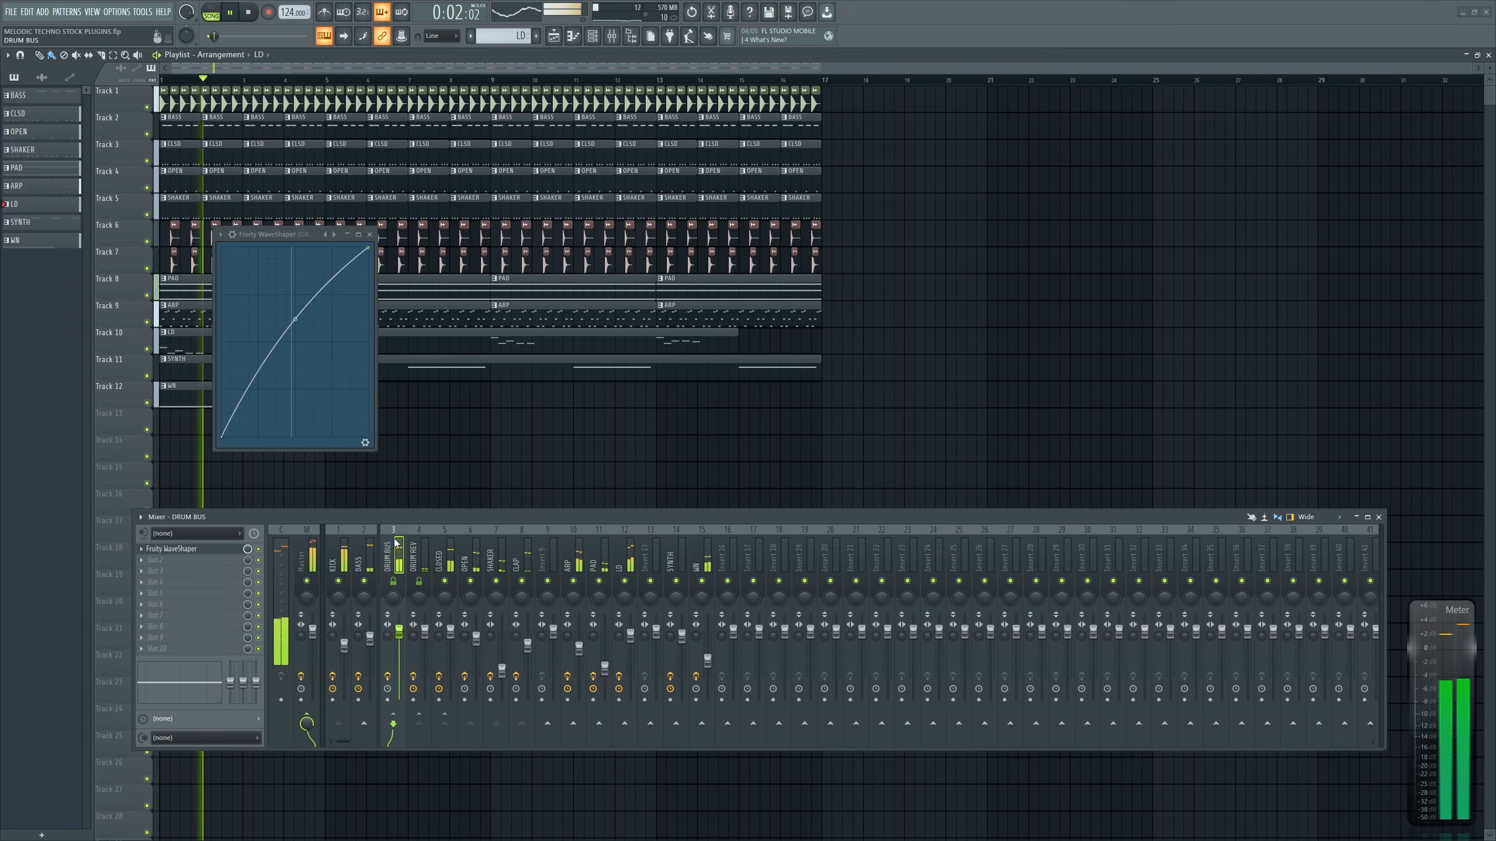
{"action": "left_click", "coordinate": [598, 581]}
{"action": "left_click", "coordinate": [624, 581]}
{"action": "left_click", "coordinate": [700, 582]}
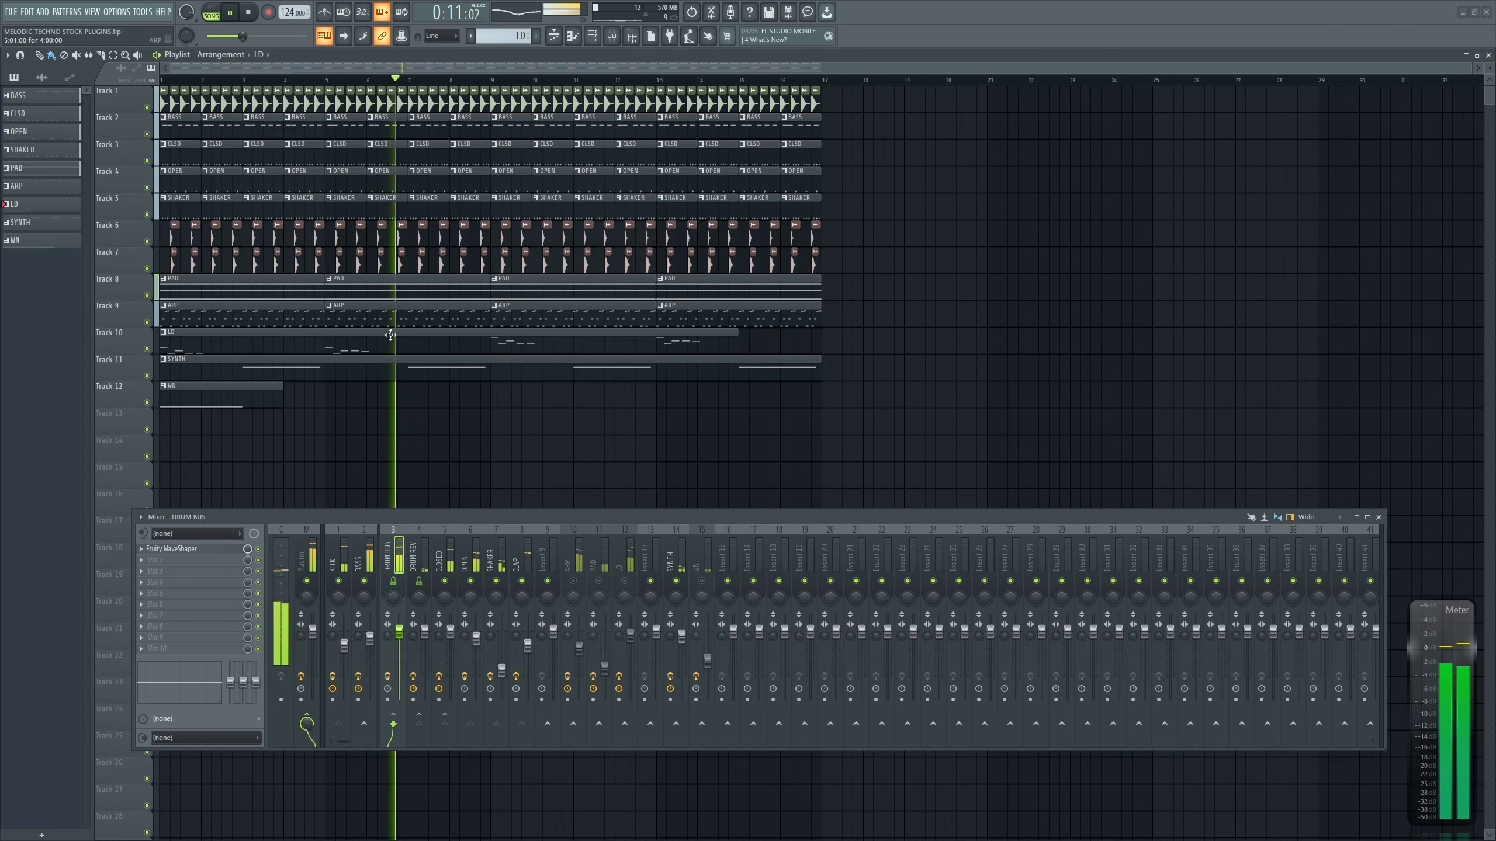
{"action": "left_click", "coordinate": [370, 234]}
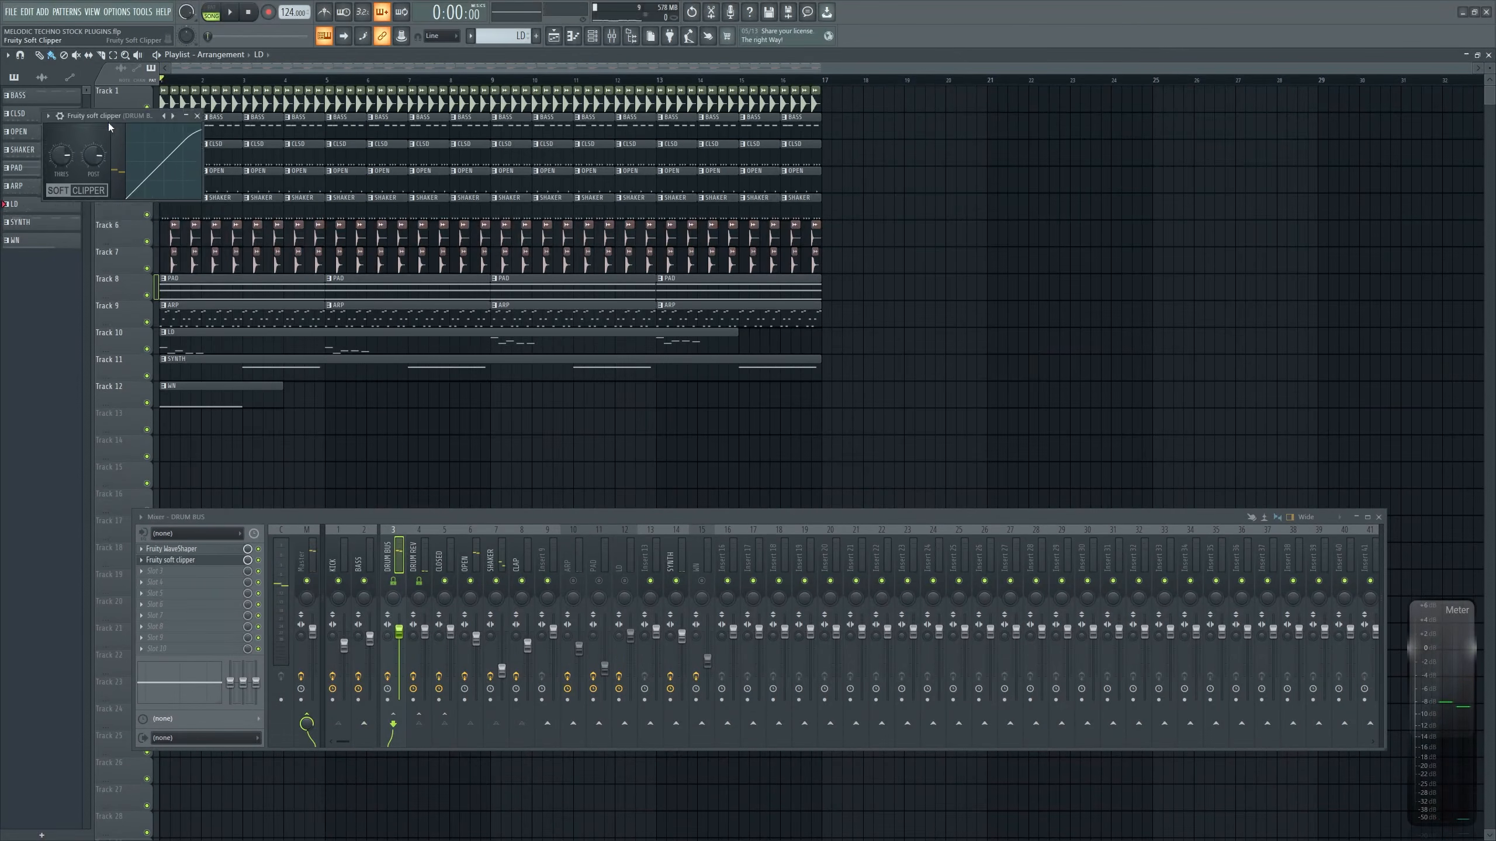
Add a Fruity soft clipper after the WaveShaper on the DRUM BUS and audition the drums with it
{"action": "left_click_drag", "start_coordinate": [108, 123], "coordinate": [157, 217]}
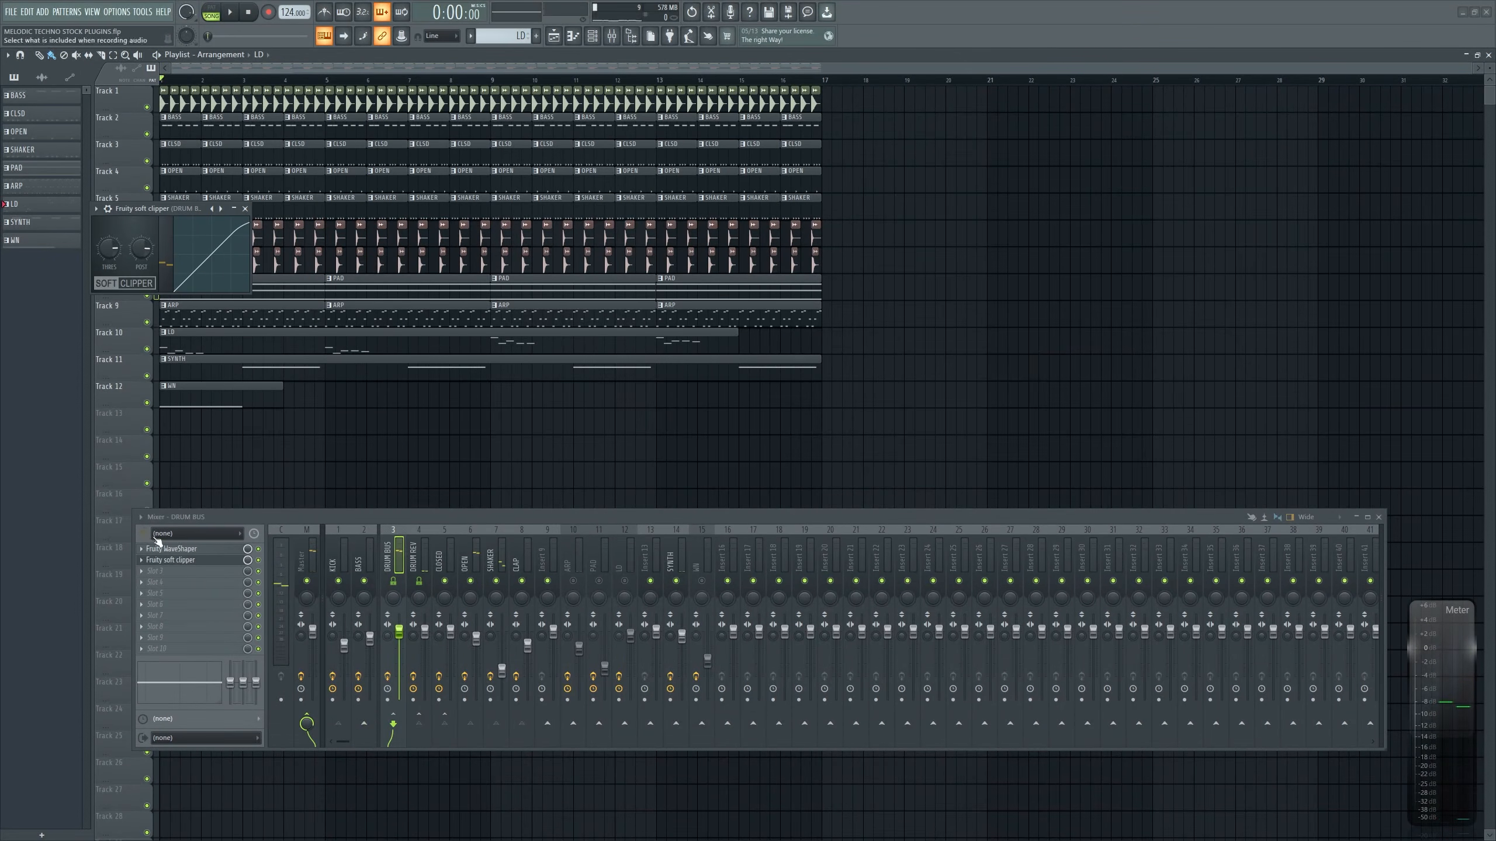
{"action": "left_click", "coordinate": [245, 210]}
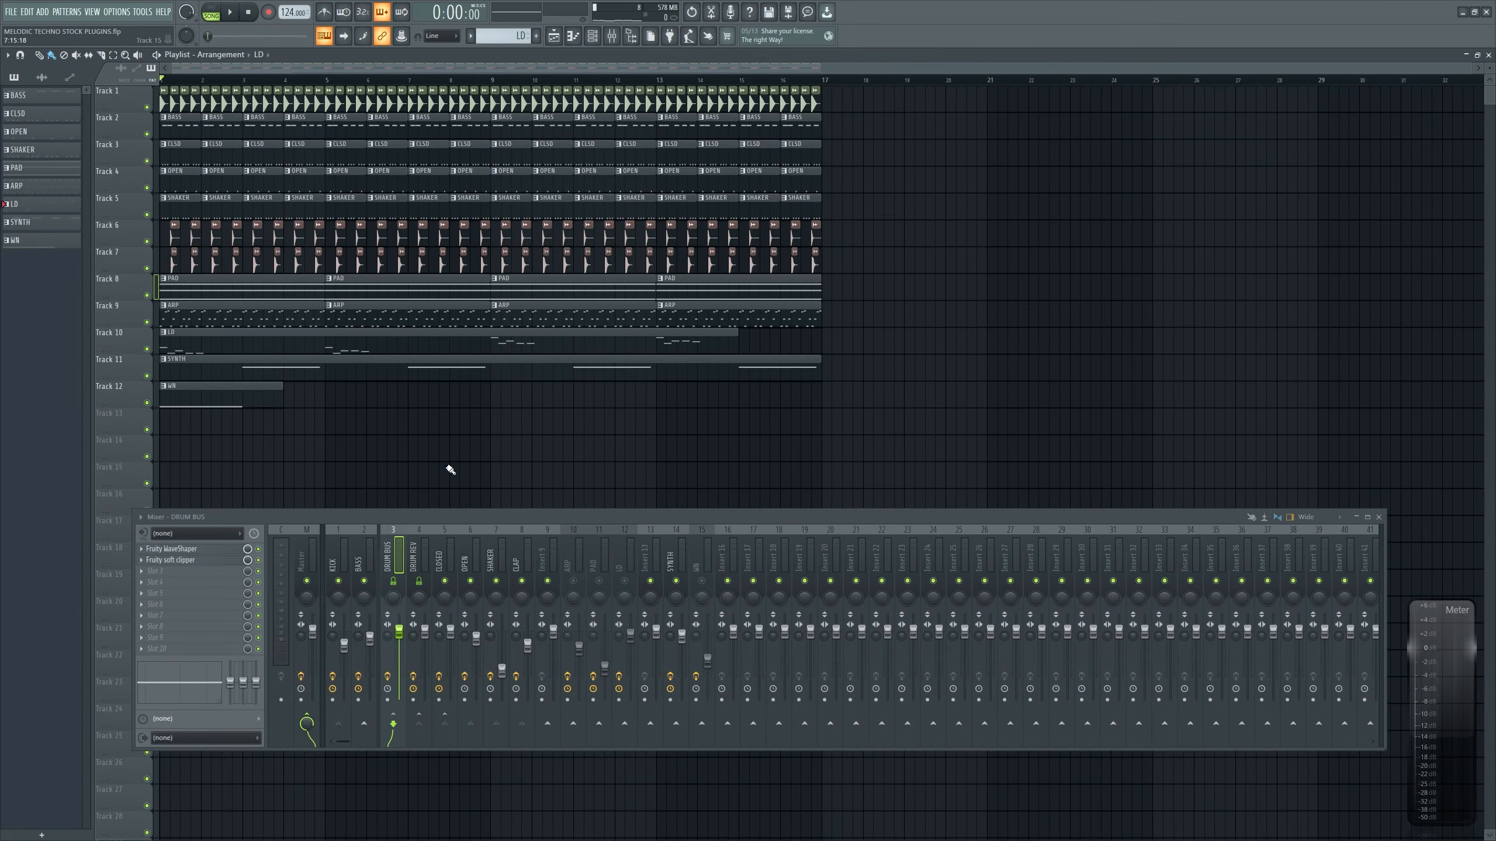
{"action": "key", "text": "space"}
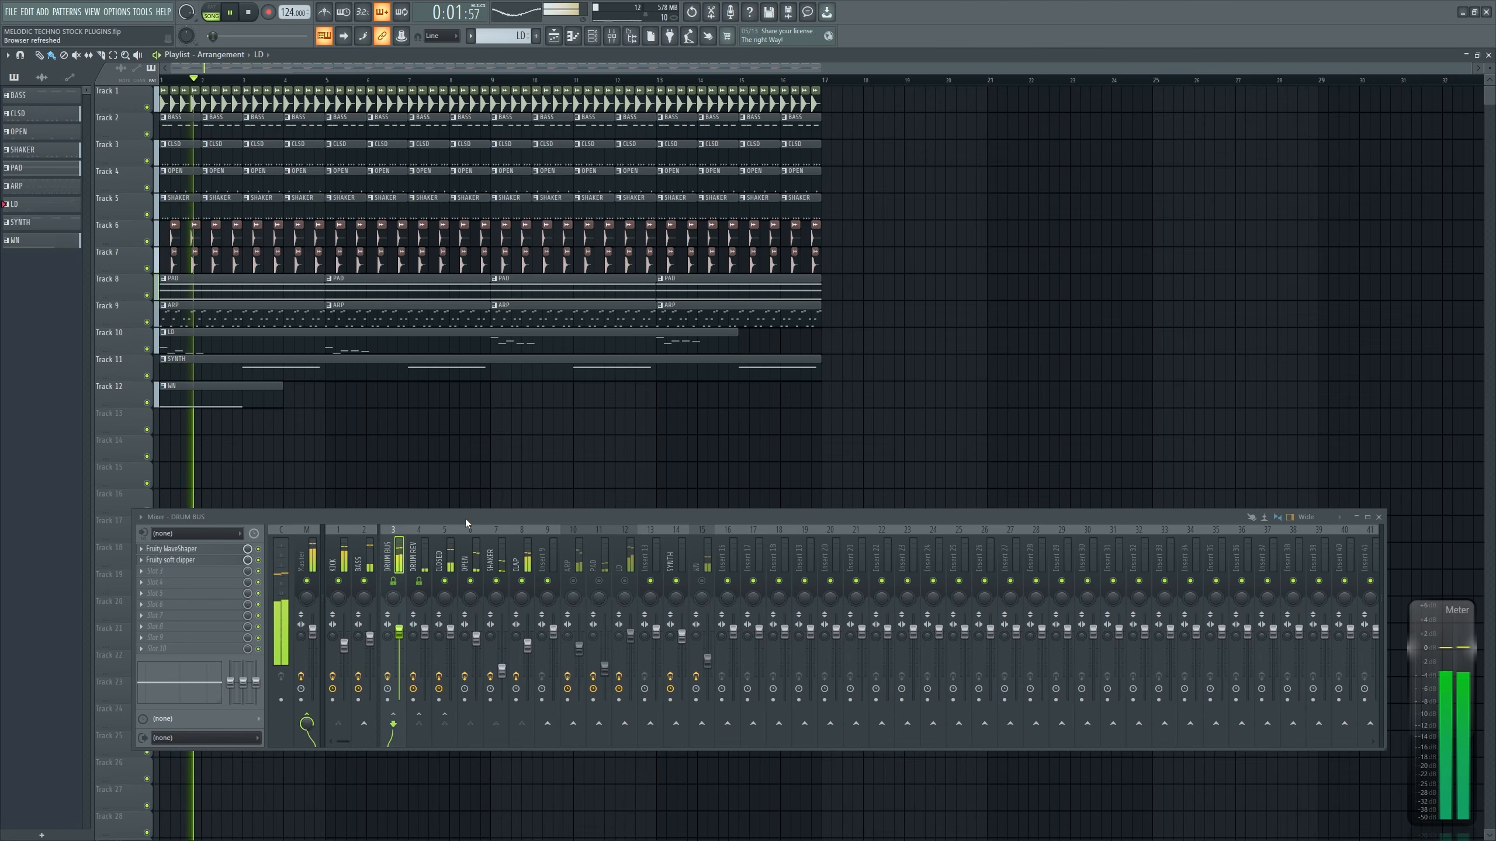
{"action": "left_click", "coordinate": [421, 581]}
{"action": "left_click", "coordinate": [425, 581]}
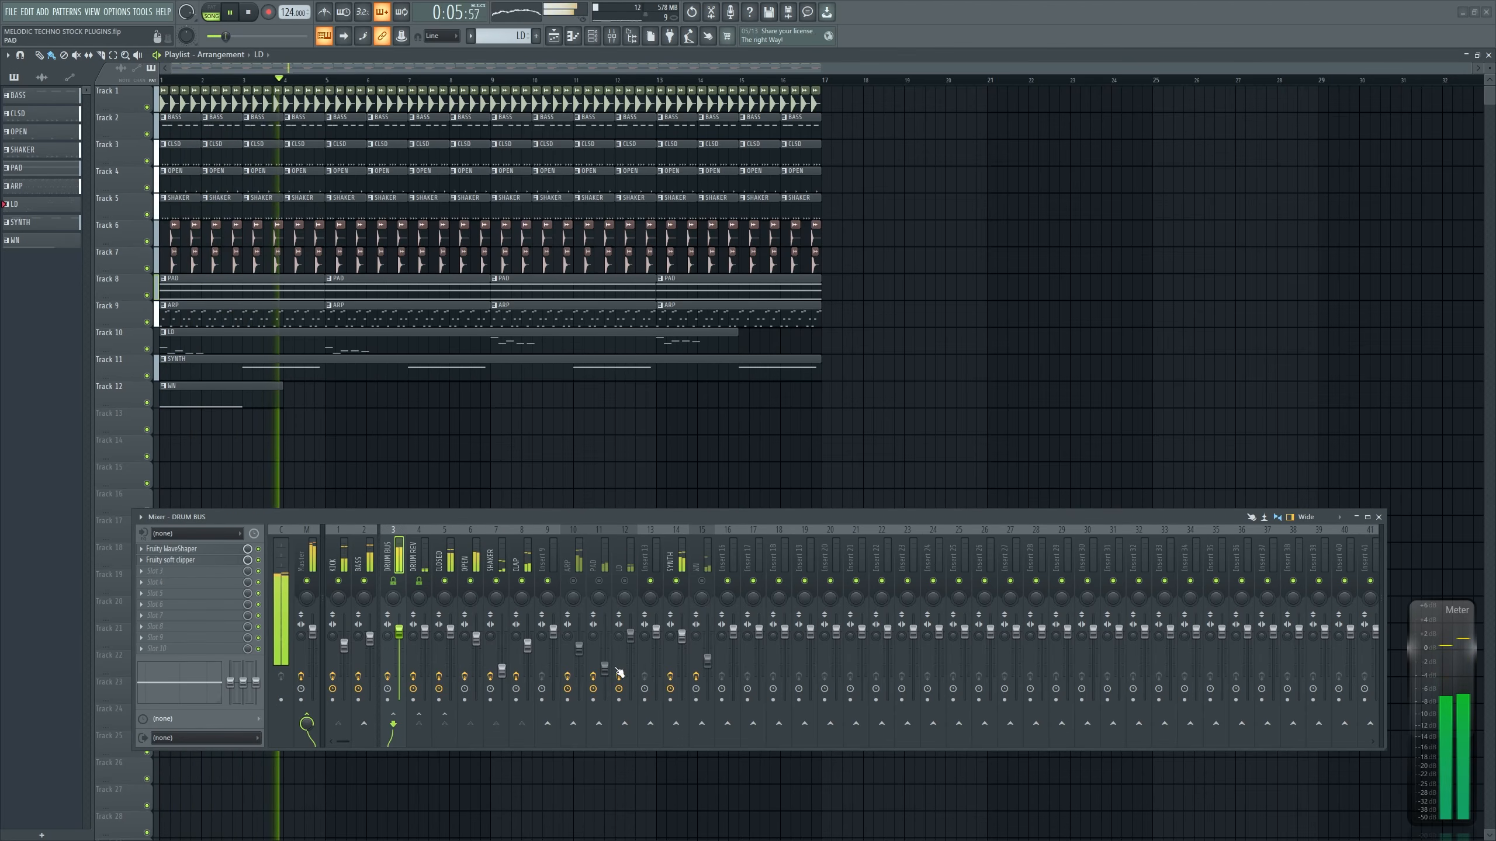
{"action": "key", "text": "space"}
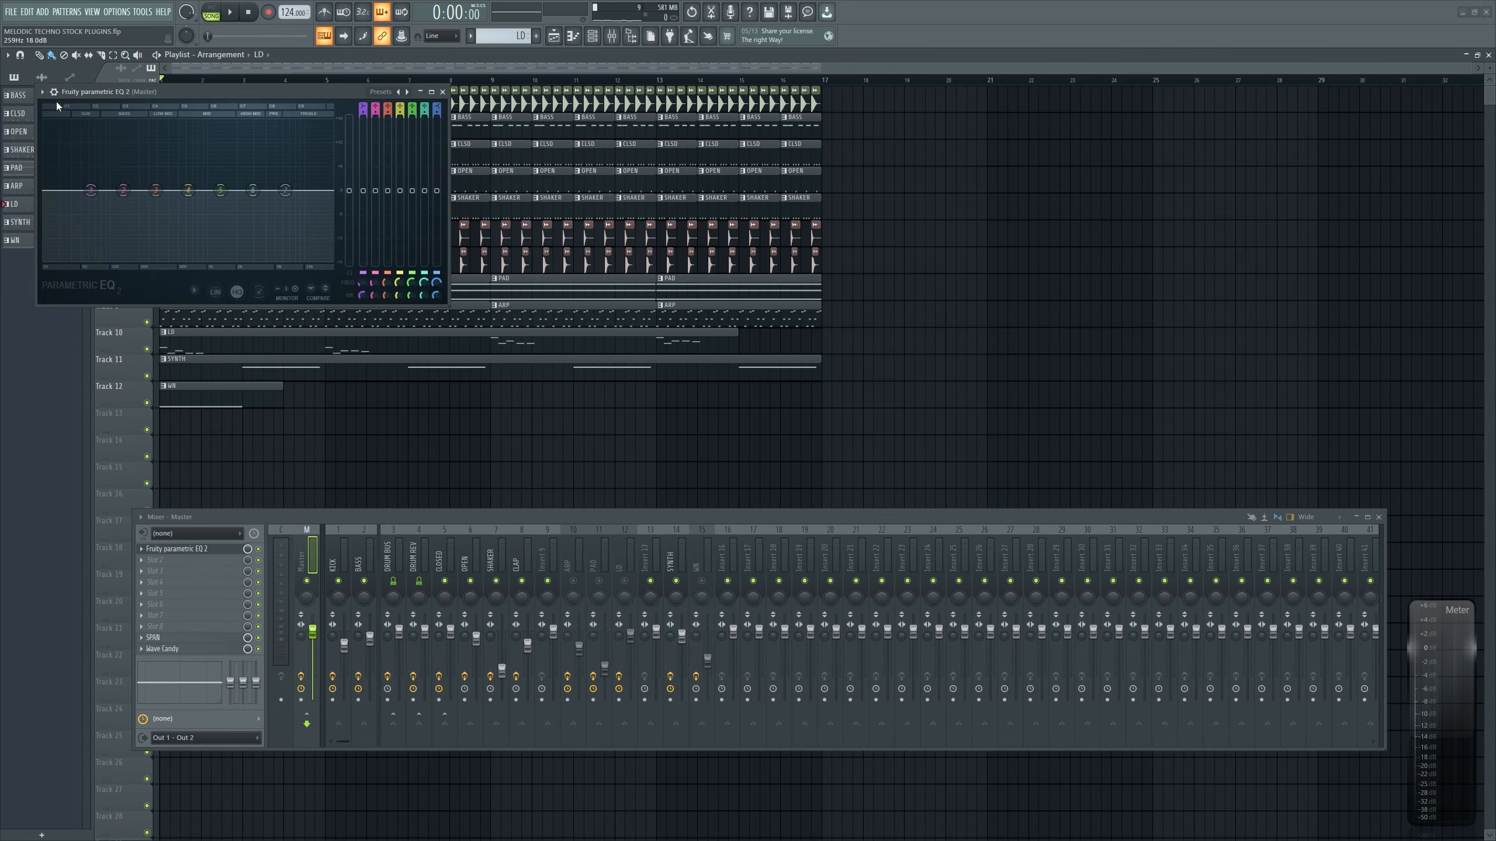
On the master's Fruity parametric EQ 2, make band 1 a low-end high pass and band 7 a low pass at about 16.7 kHz
{"action": "left_click", "coordinate": [42, 91]}
{"action": "mouse_move", "coordinate": [51, 138]}
{"action": "left_click", "coordinate": [201, 181]}
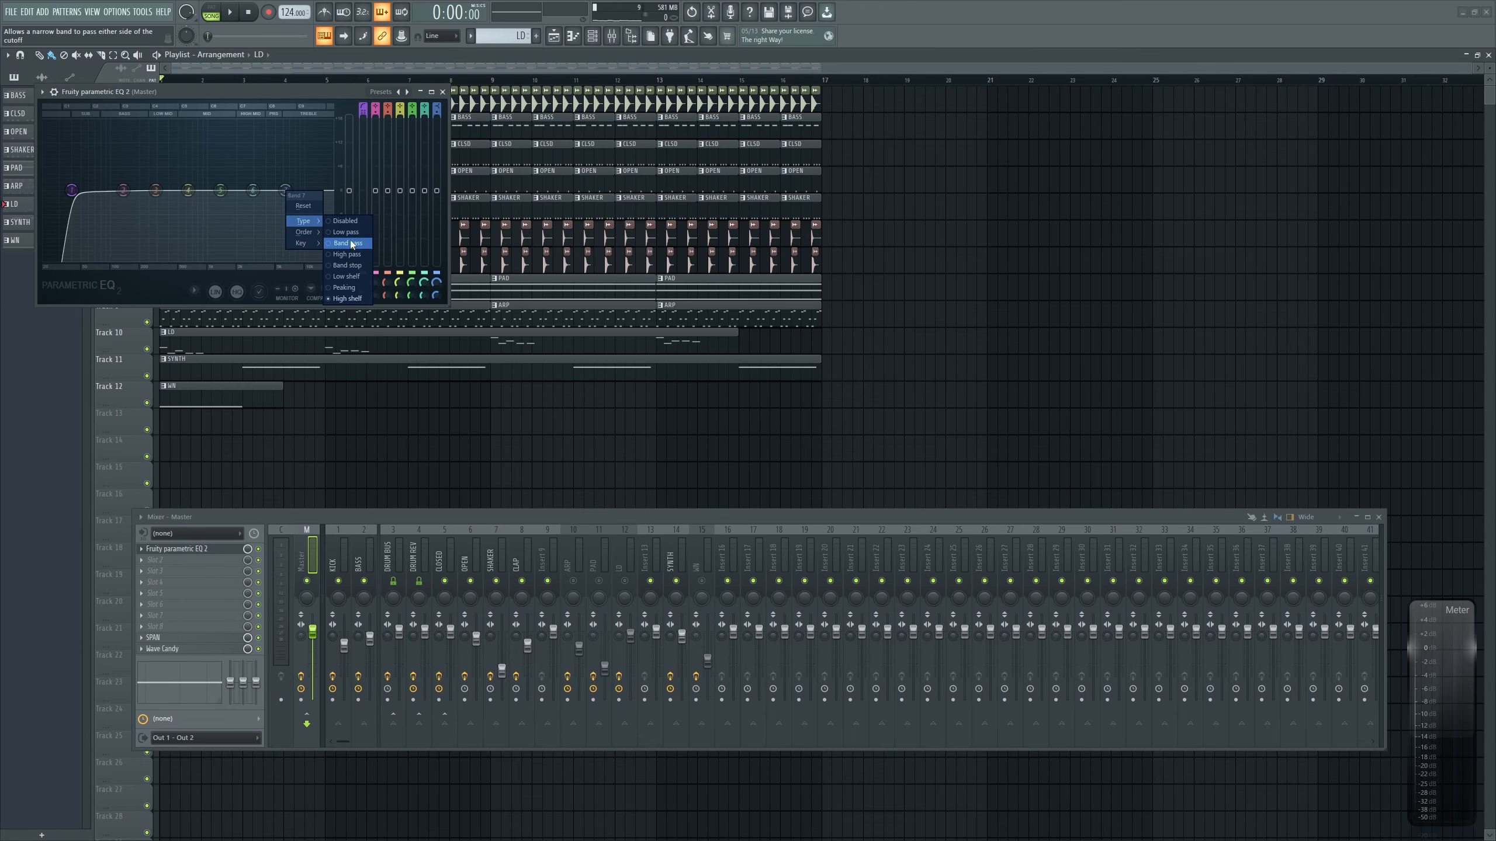
{"action": "left_click", "coordinate": [347, 255]}
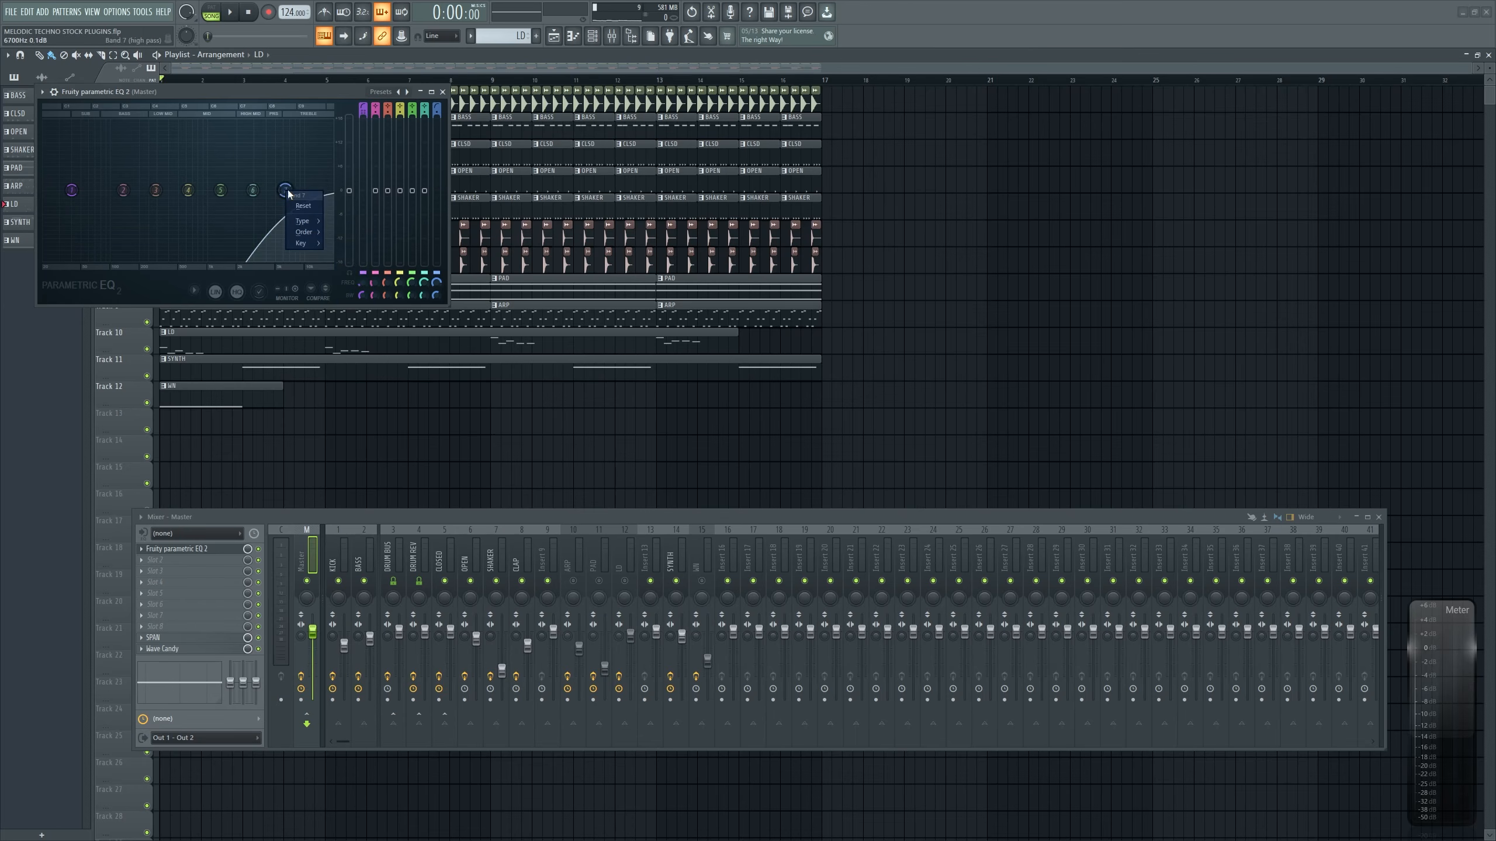
{"action": "left_click", "coordinate": [340, 233]}
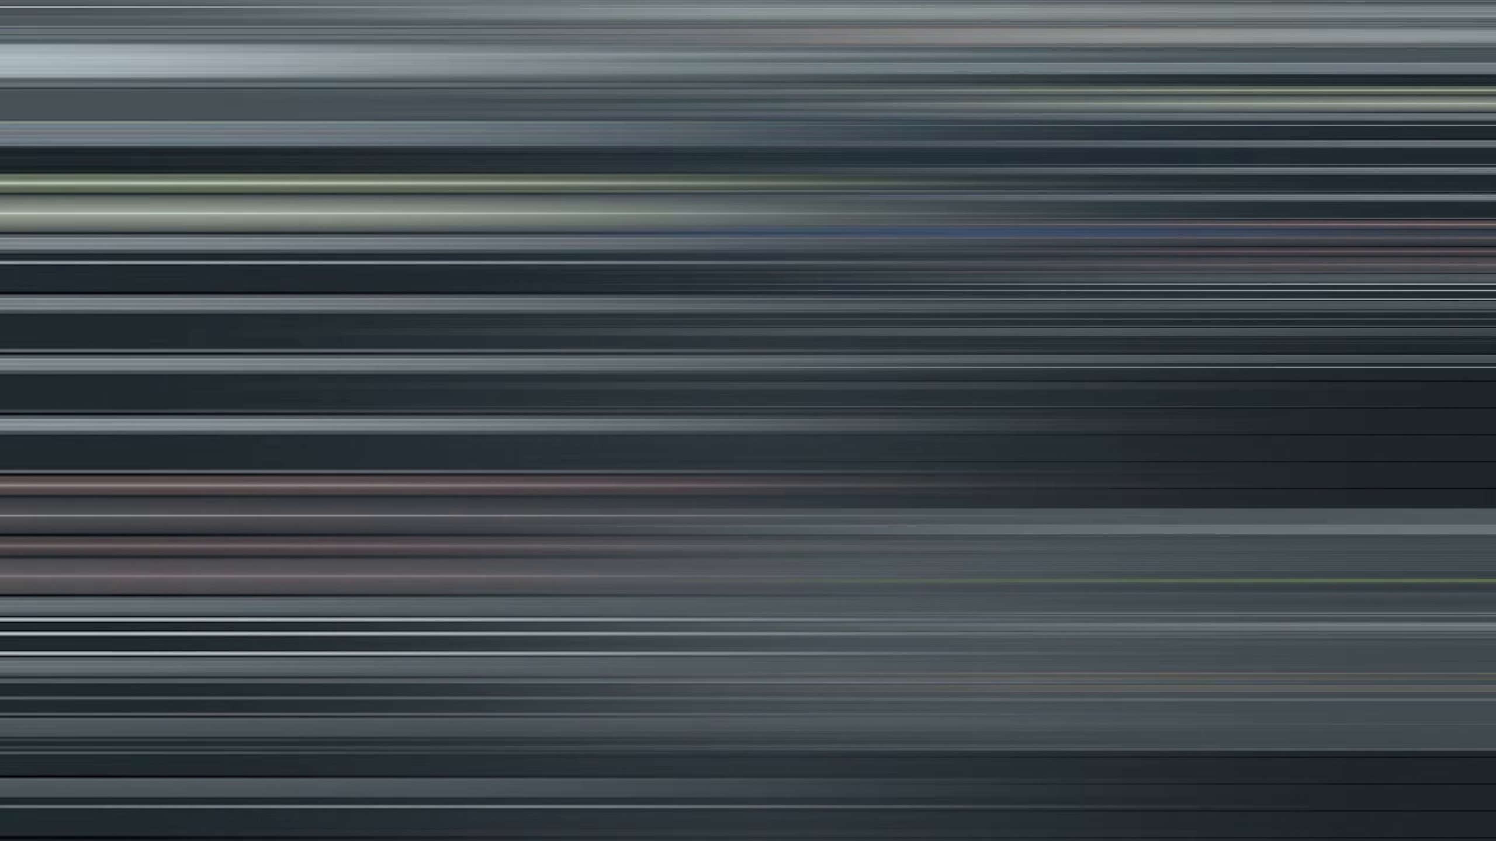
{"action": "left_click_drag", "start_coordinate": [318, 190], "coordinate": [325, 190]}
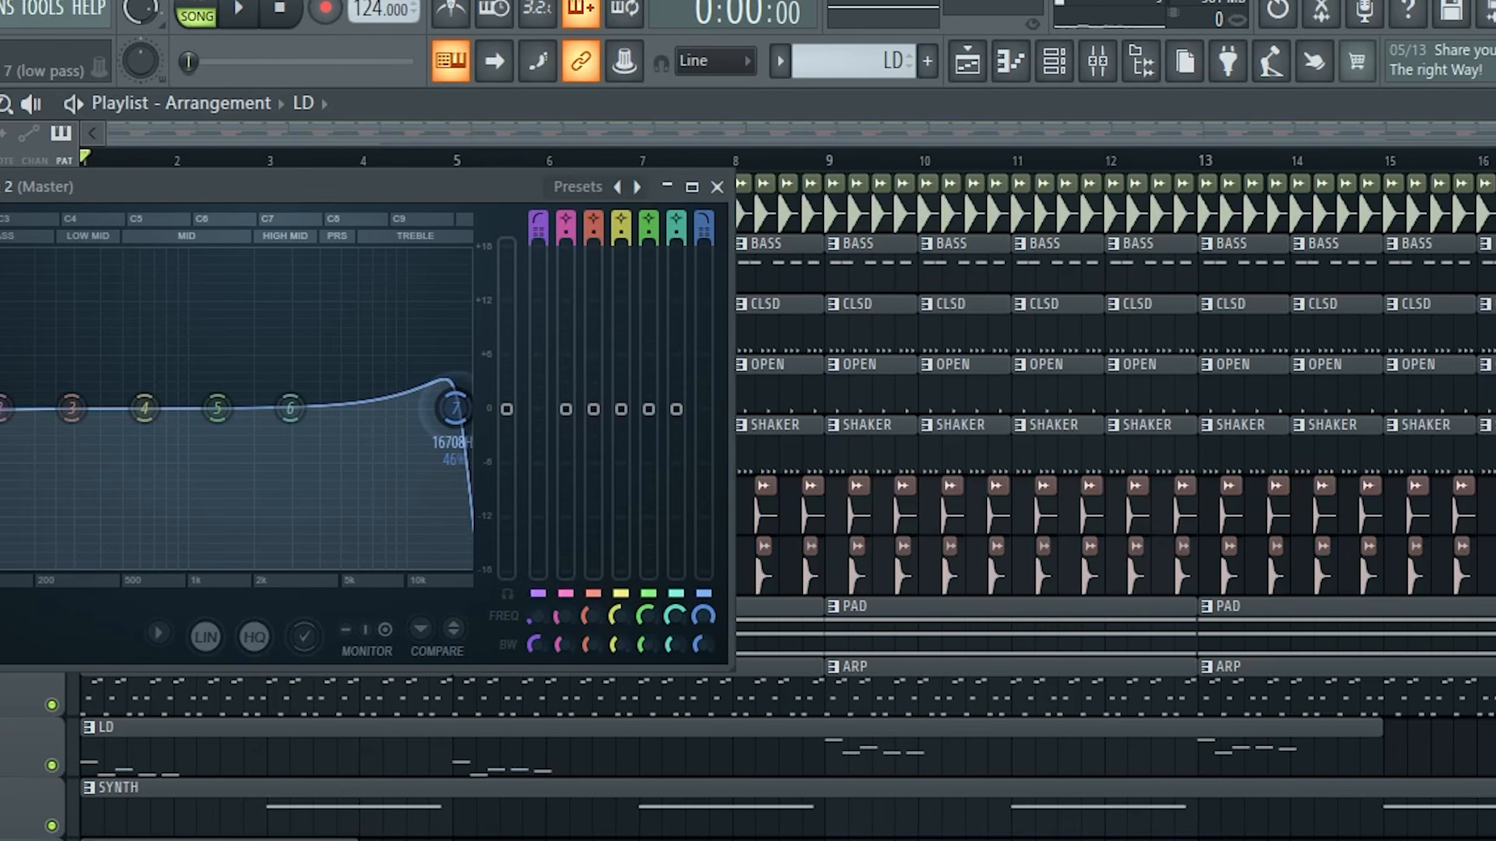
{"action": "mouse_move", "coordinate": [456, 408]}
{"action": "left_mouse_down"}
{"action": "mouse_move", "coordinate": [394, 391]}
{"action": "mouse_move", "coordinate": [454, 413]}
{"action": "left_mouse_up"}
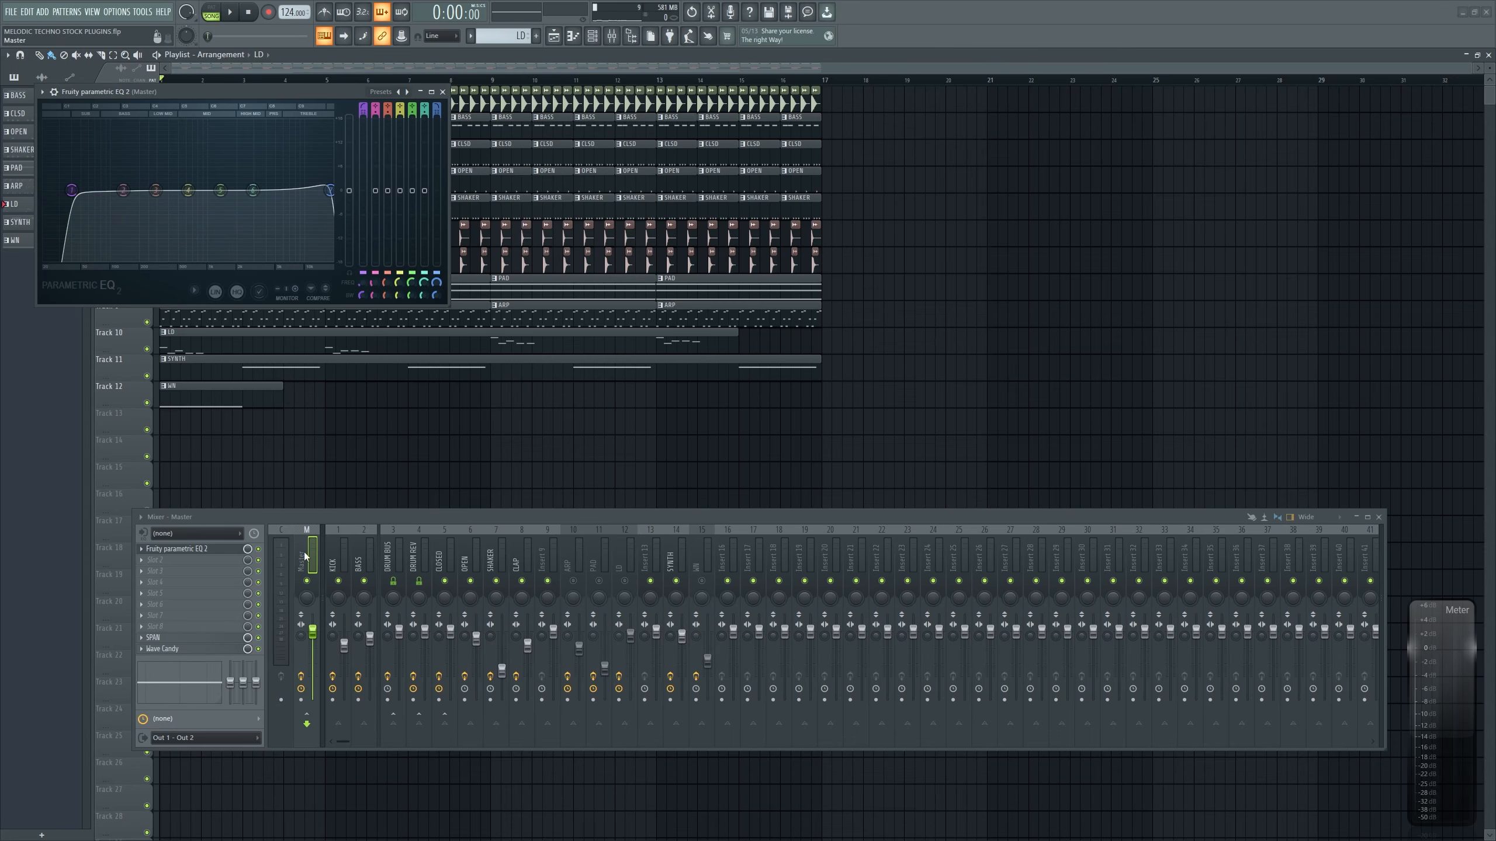
Show the master's SPAN analyser above the mixer during playback and slightly lower the WN mixer track's volume
{"action": "left_click", "coordinate": [164, 640]}
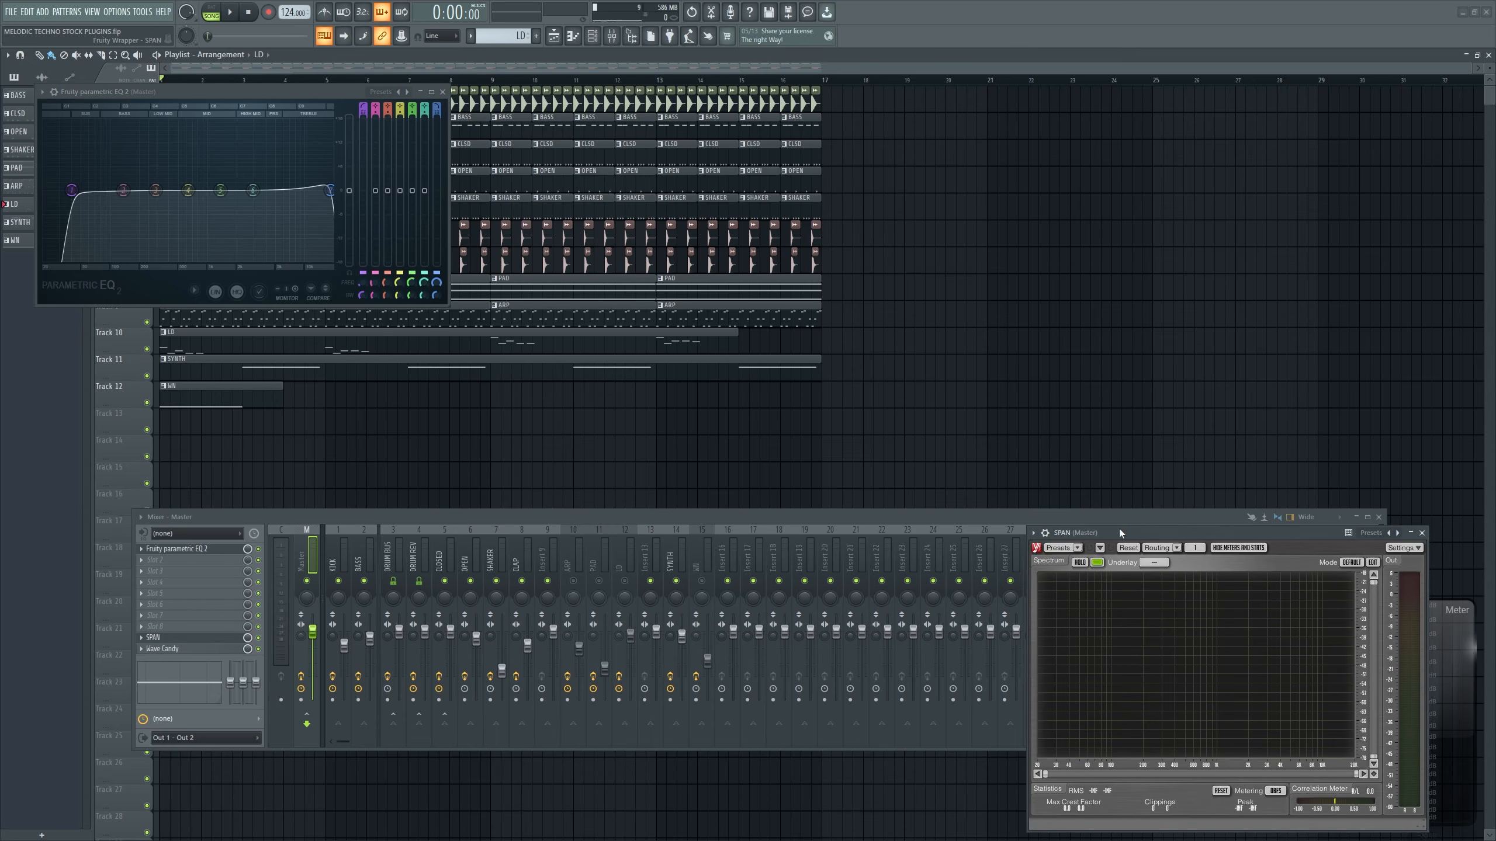
{"action": "left_click_drag", "start_coordinate": [1119, 528], "coordinate": [1020, 473]}
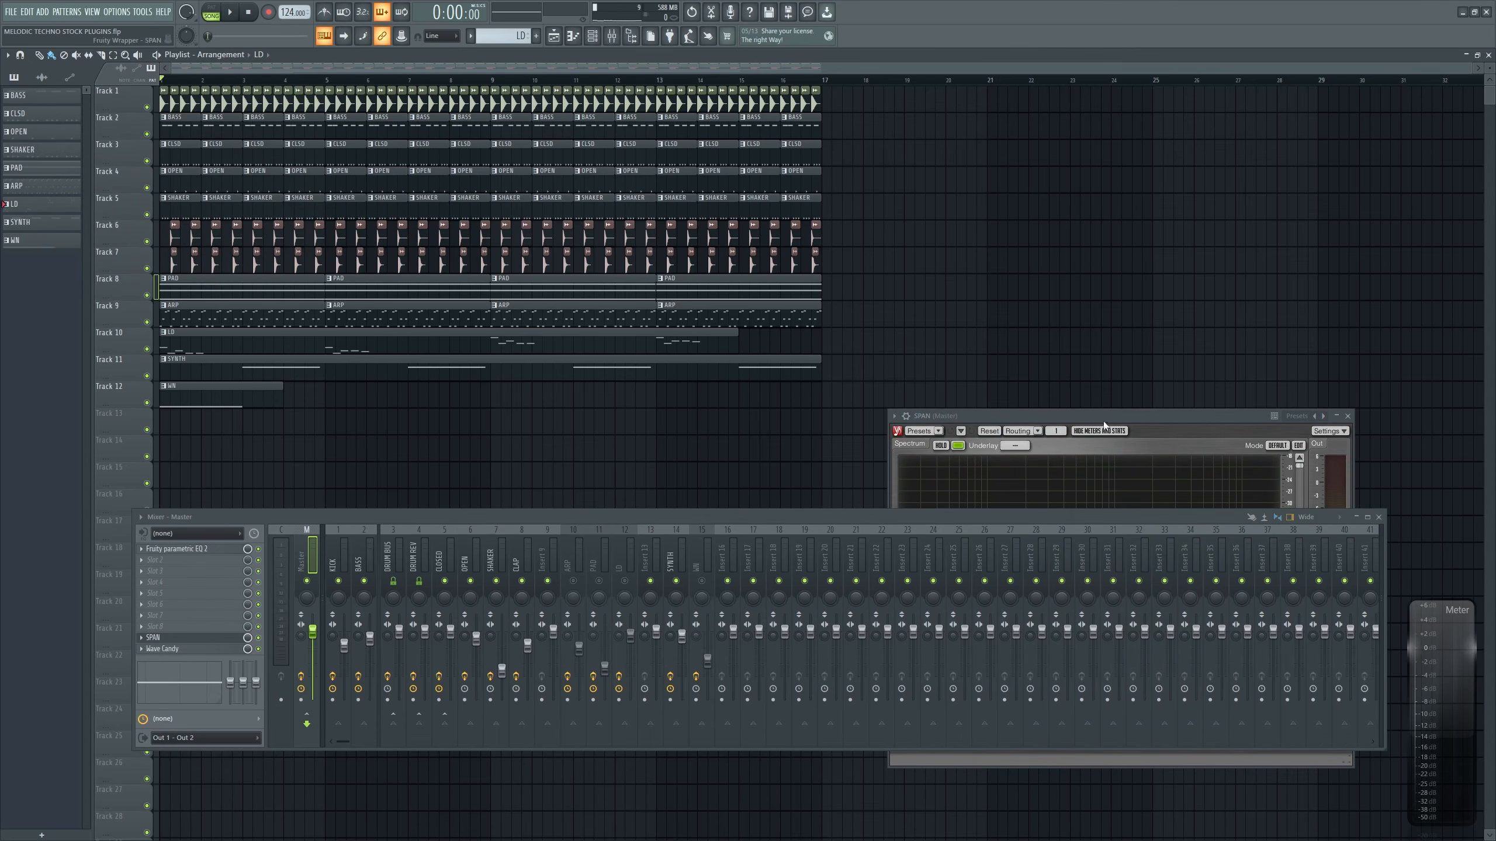
{"action": "left_click_drag", "start_coordinate": [1104, 423], "coordinate": [1017, 200]}
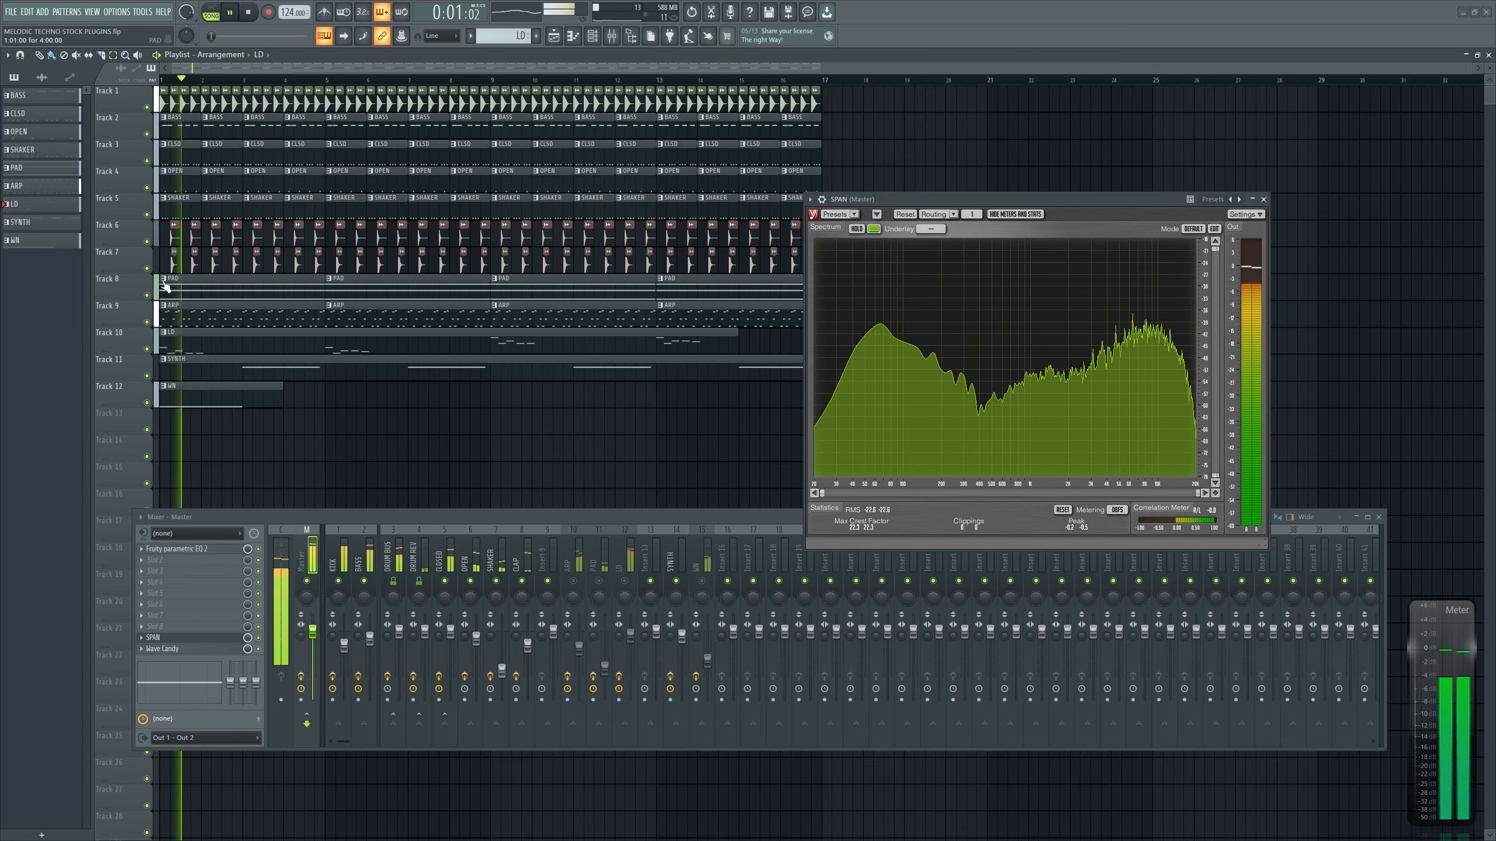
{"action": "left_click", "coordinate": [432, 516]}
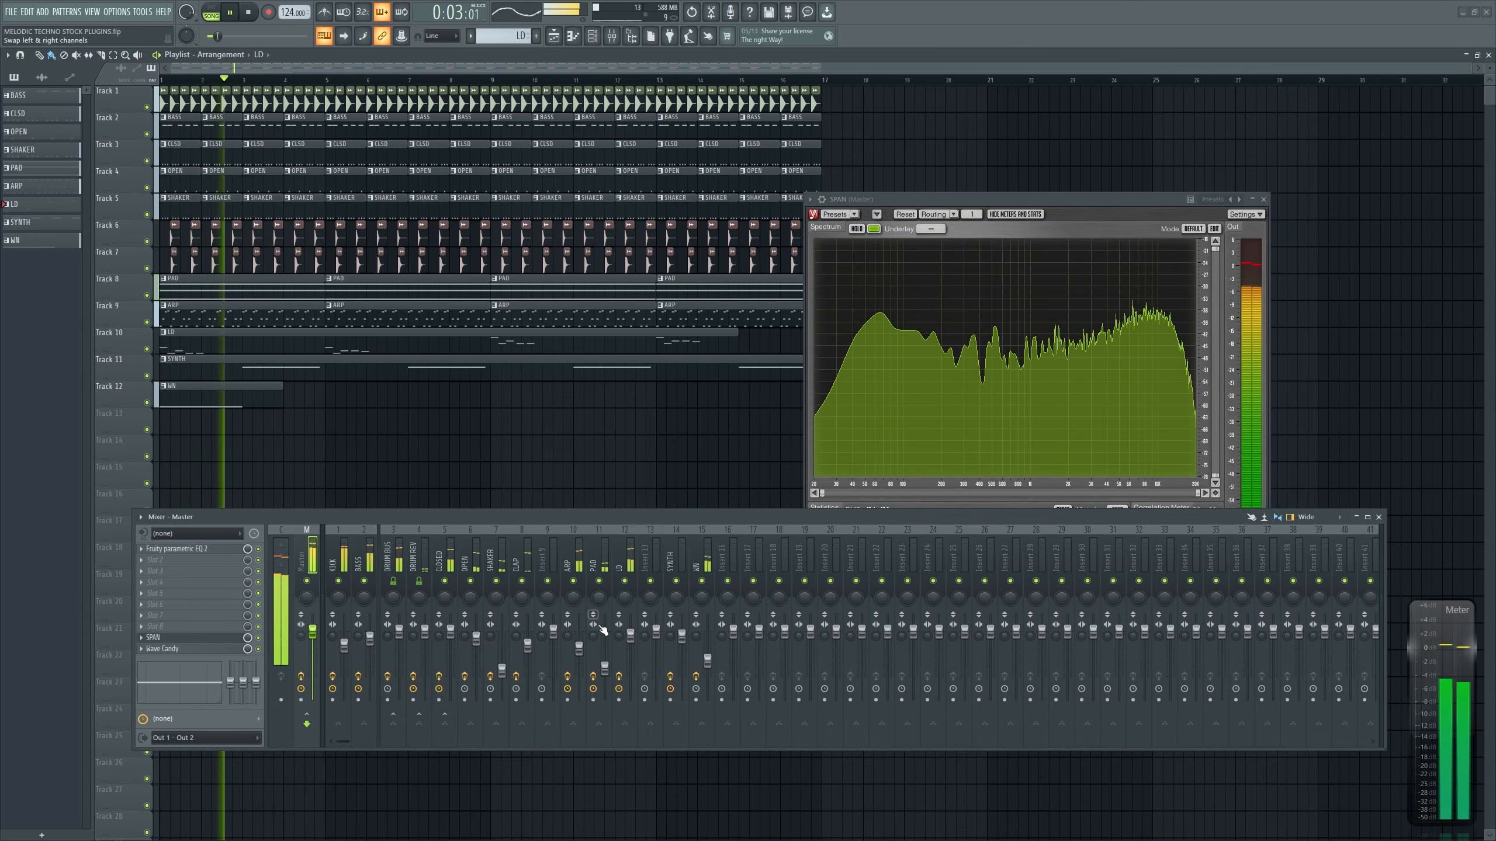
{"action": "left_click_drag", "start_coordinate": [707, 661], "coordinate": [707, 665]}
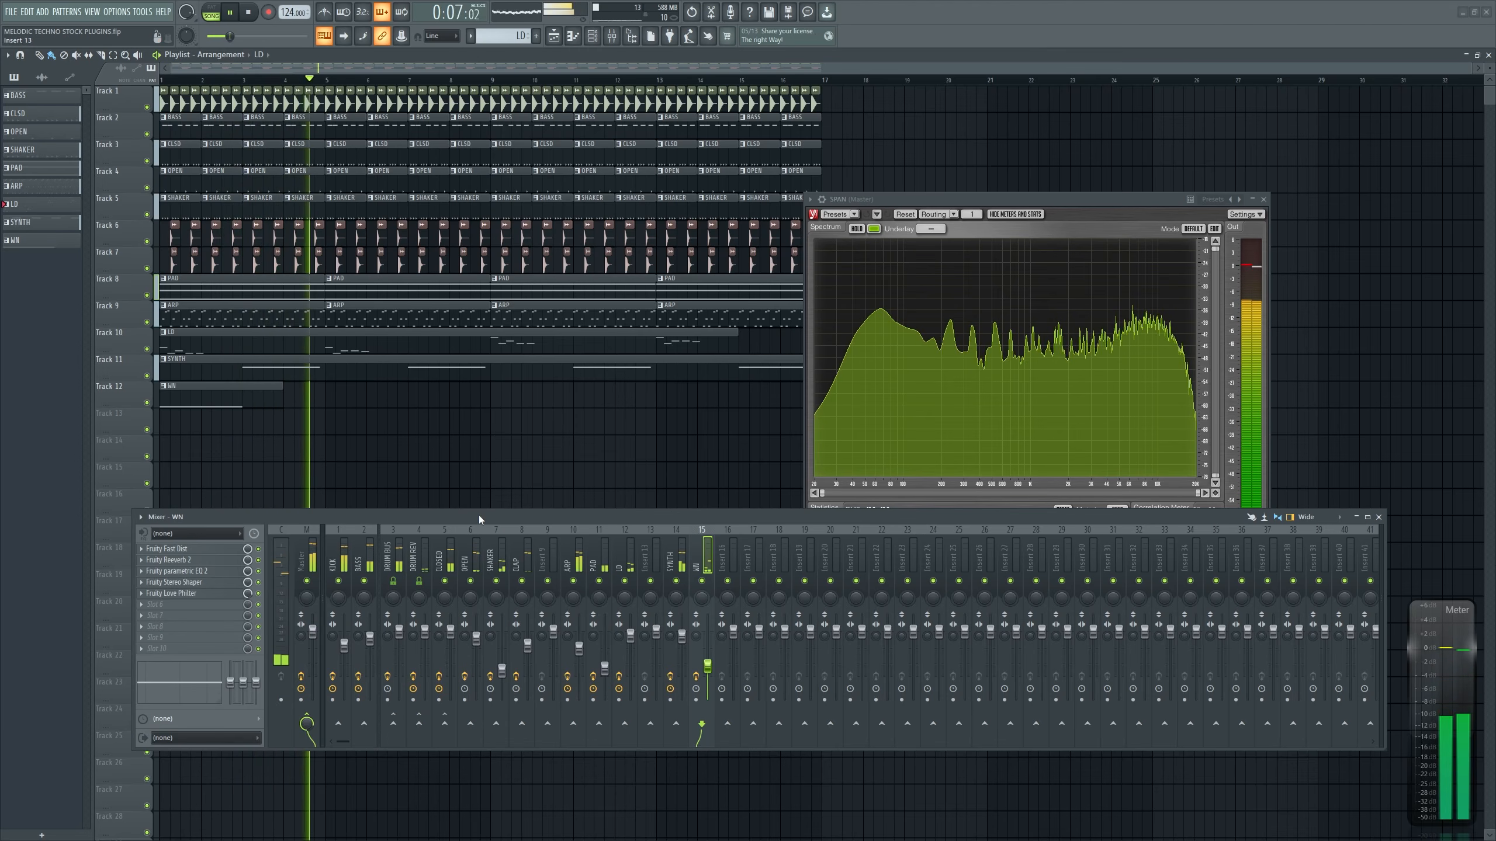
On the master EQ, gently boost band 5 near 1.4 kHz and band 6 by about 0.6 dB near 2.9 kHz
{"action": "left_click", "coordinate": [301, 560]}
{"action": "left_click", "coordinate": [175, 548]}
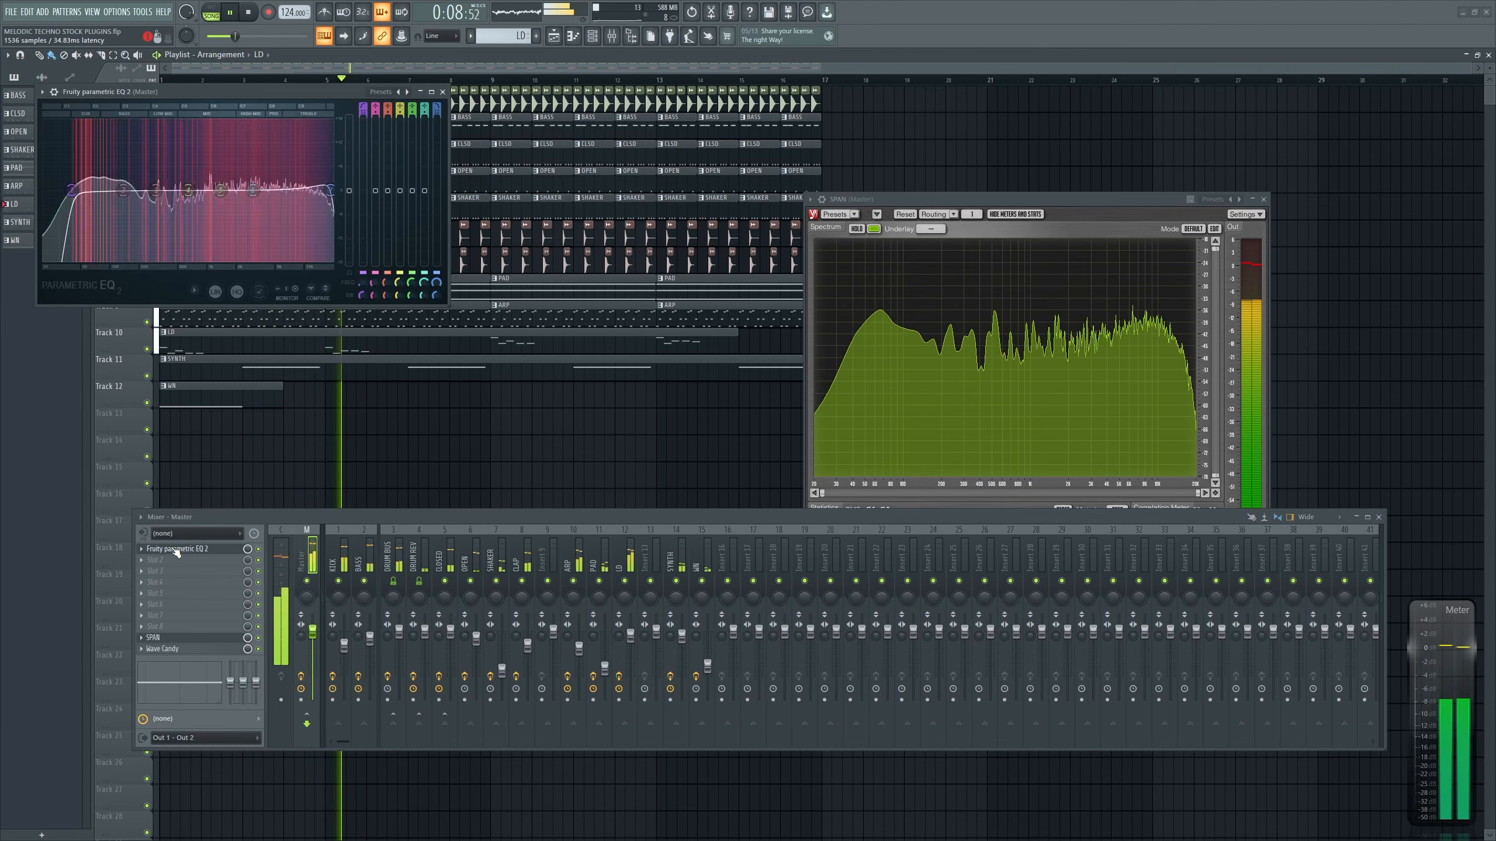
{"action": "left_click", "coordinate": [630, 631]}
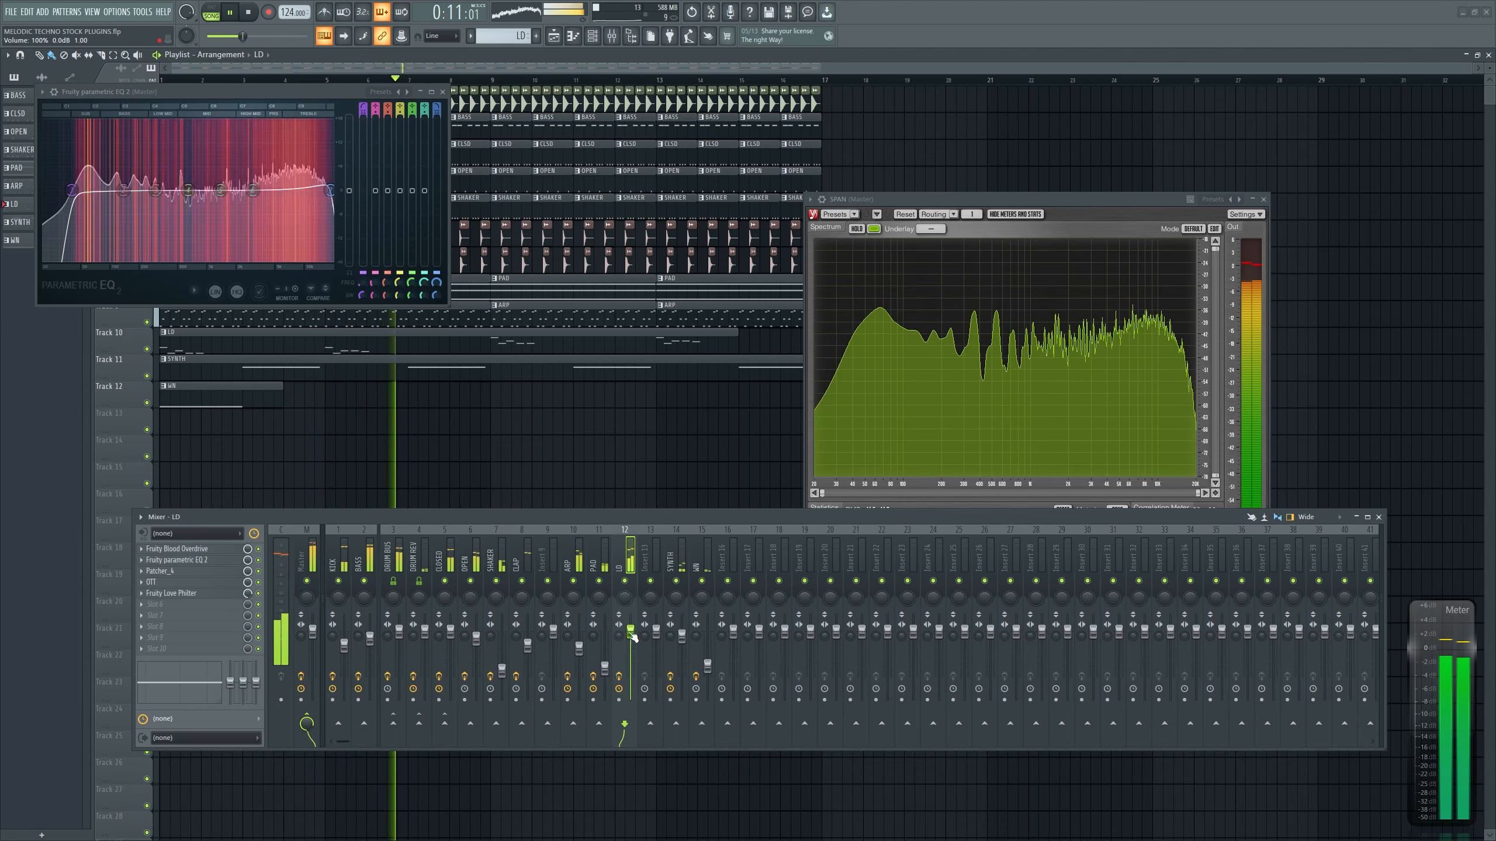
{"action": "left_click", "coordinate": [220, 190]}
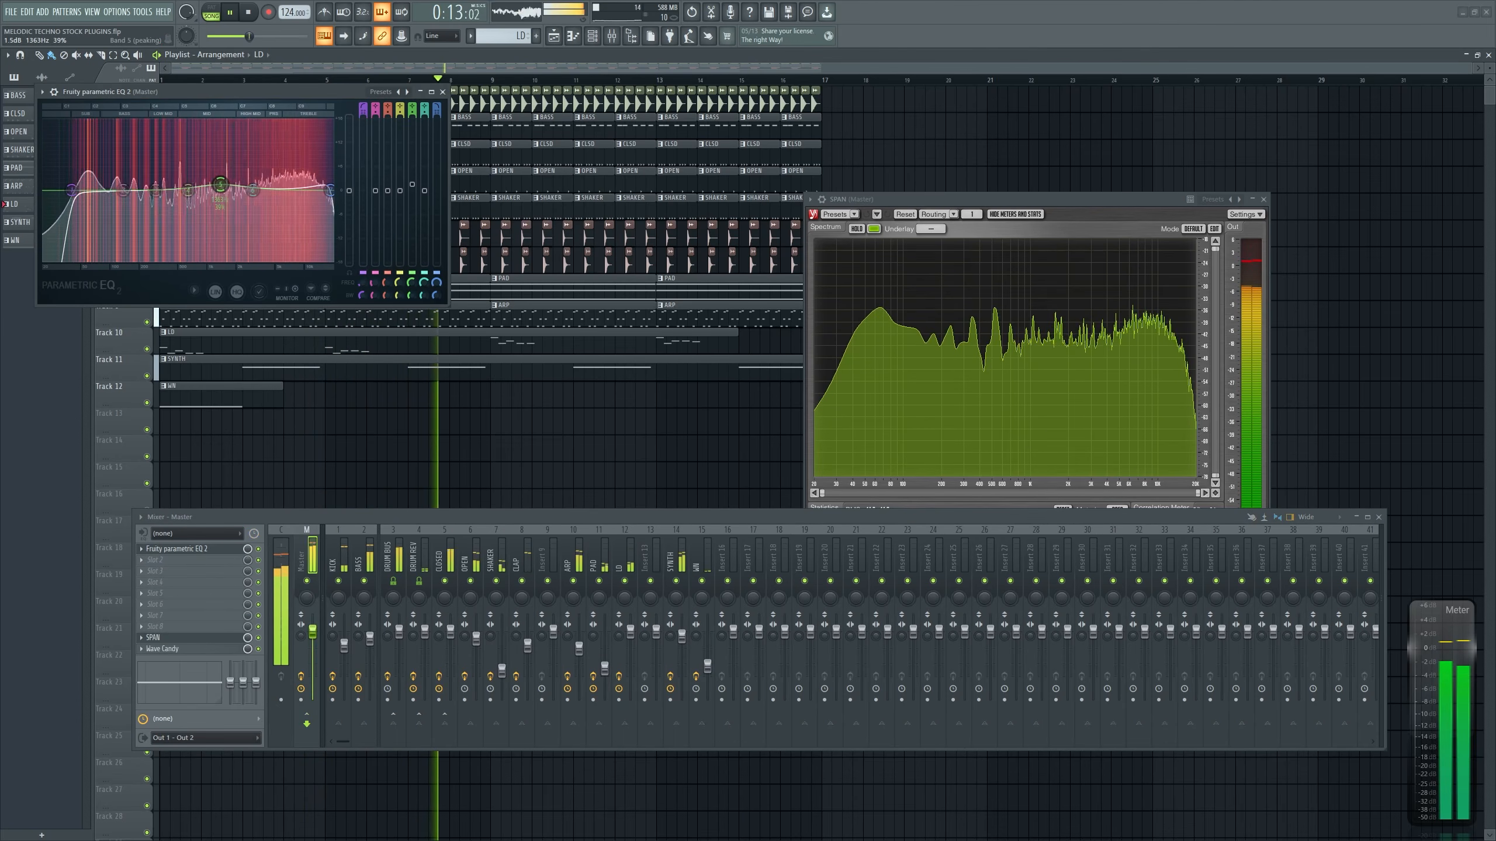
{"action": "left_click_drag", "start_coordinate": [413, 191], "coordinate": [424, 182]}
Slightly lower the LD mixer track's volume while listening to the arrangement, and stop playback
{"action": "left_click", "coordinate": [630, 635]}
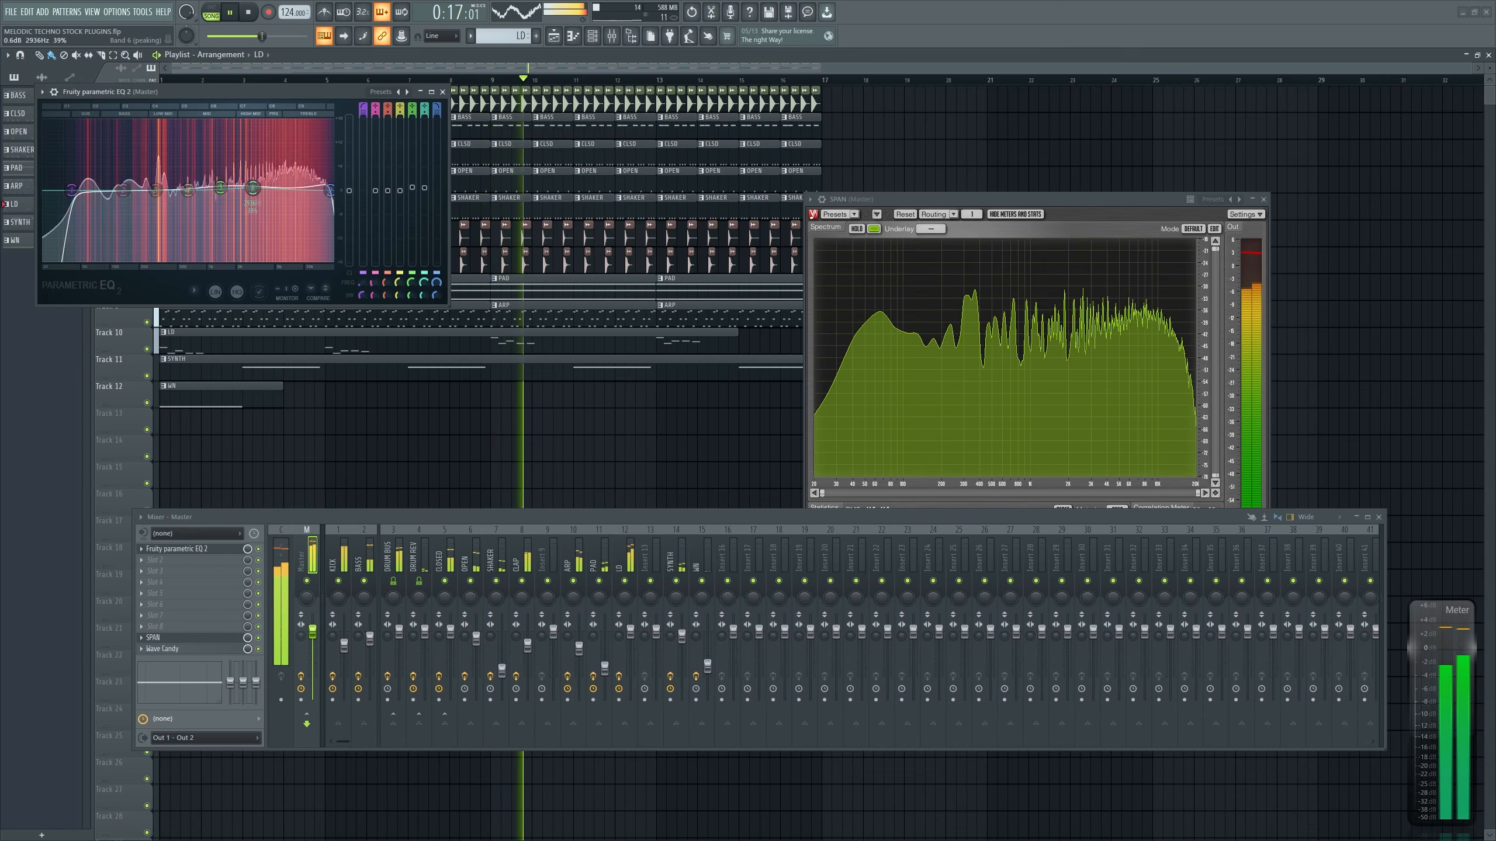
{"action": "left_click_drag", "start_coordinate": [630, 635], "coordinate": [631, 638]}
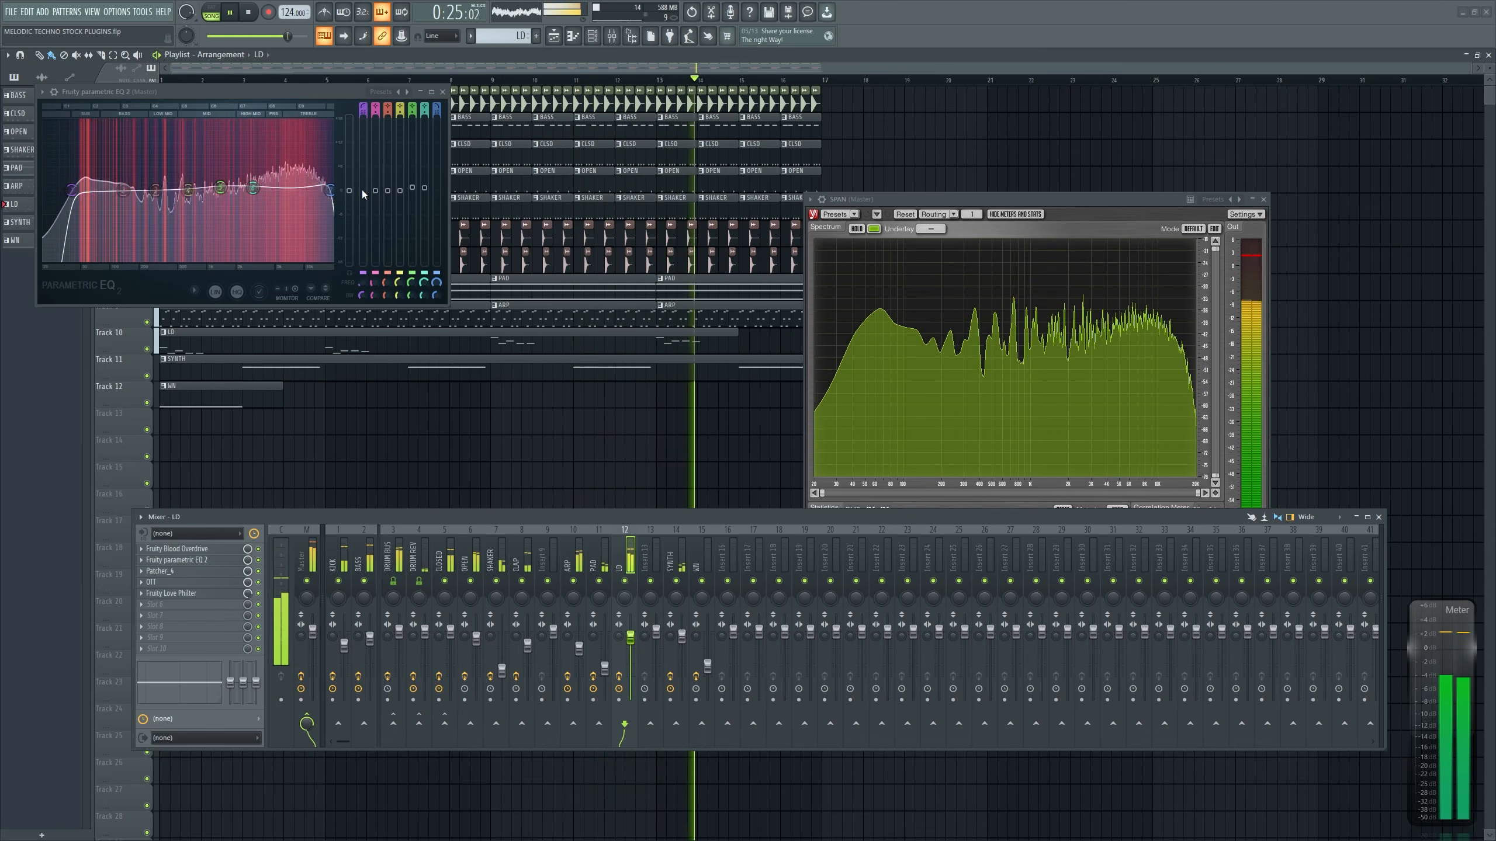
{"action": "key", "text": "space"}
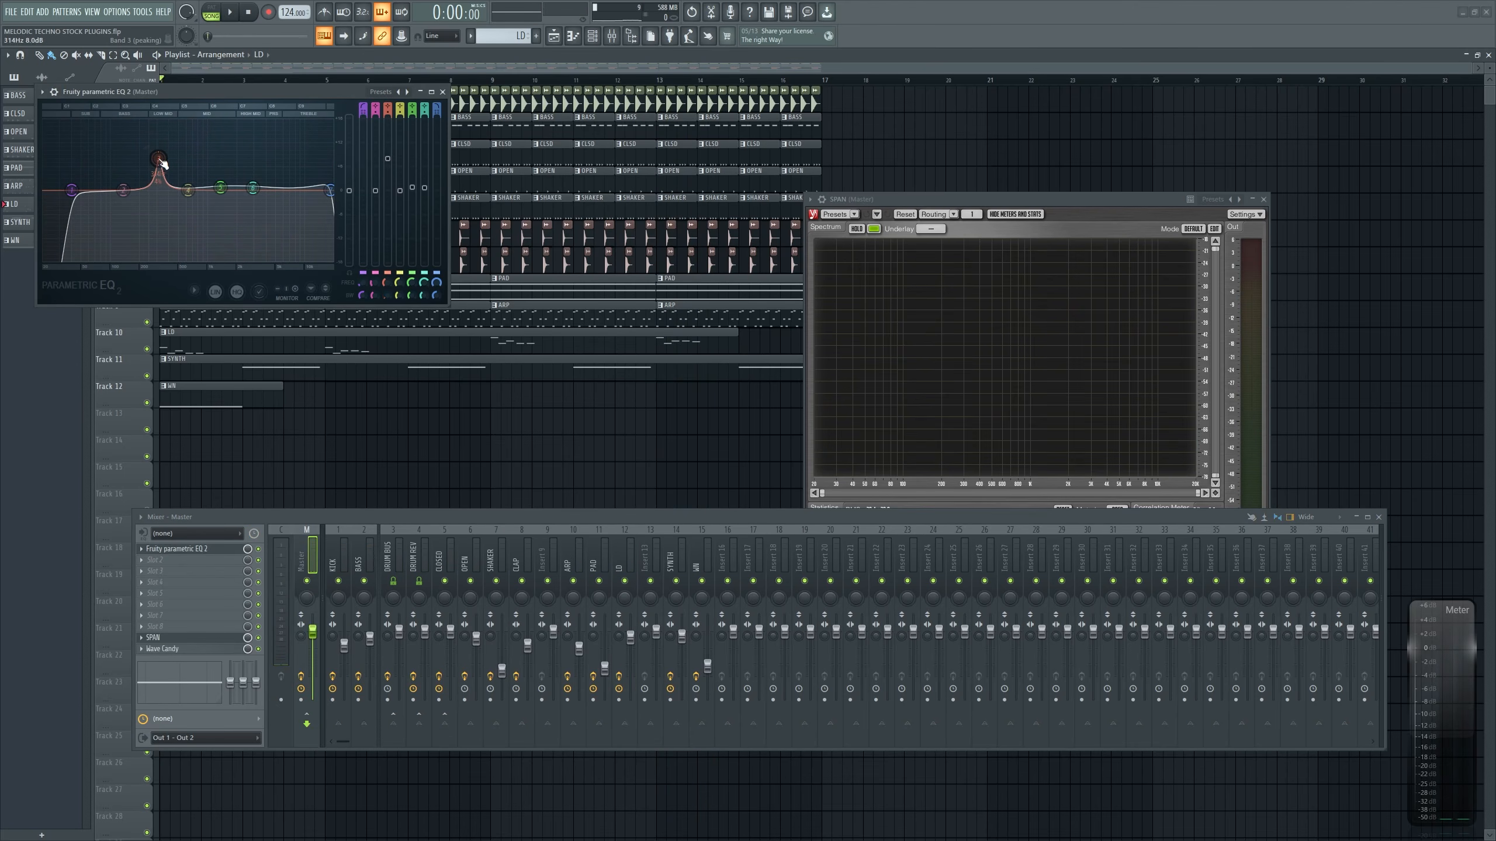
Find a low-mid resonance with a narrow boost on master EQ band 3, cut it by about 2.4 dB at 345 Hz, and close the EQ
{"action": "key", "text": "space"}
{"action": "left_click_drag", "start_coordinate": [158, 158], "coordinate": [162, 129]}
{"action": "key", "text": "space"}
{"action": "key", "text": "space"}
{"action": "scroll", "coordinate": [157, 131], "scroll_direction": "up", "scroll_amount": 4}
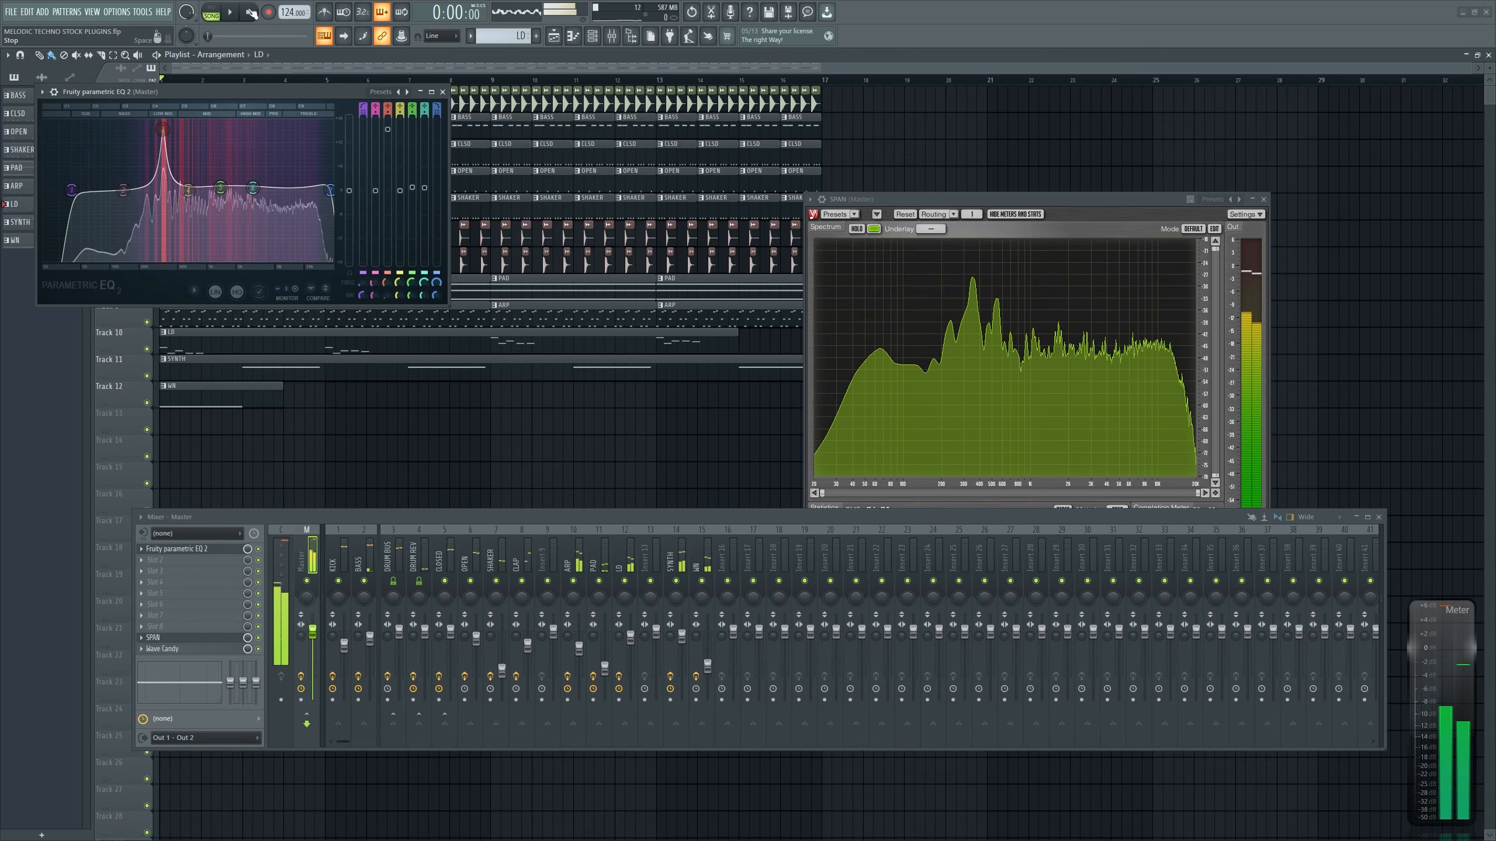
{"action": "key", "text": "space"}
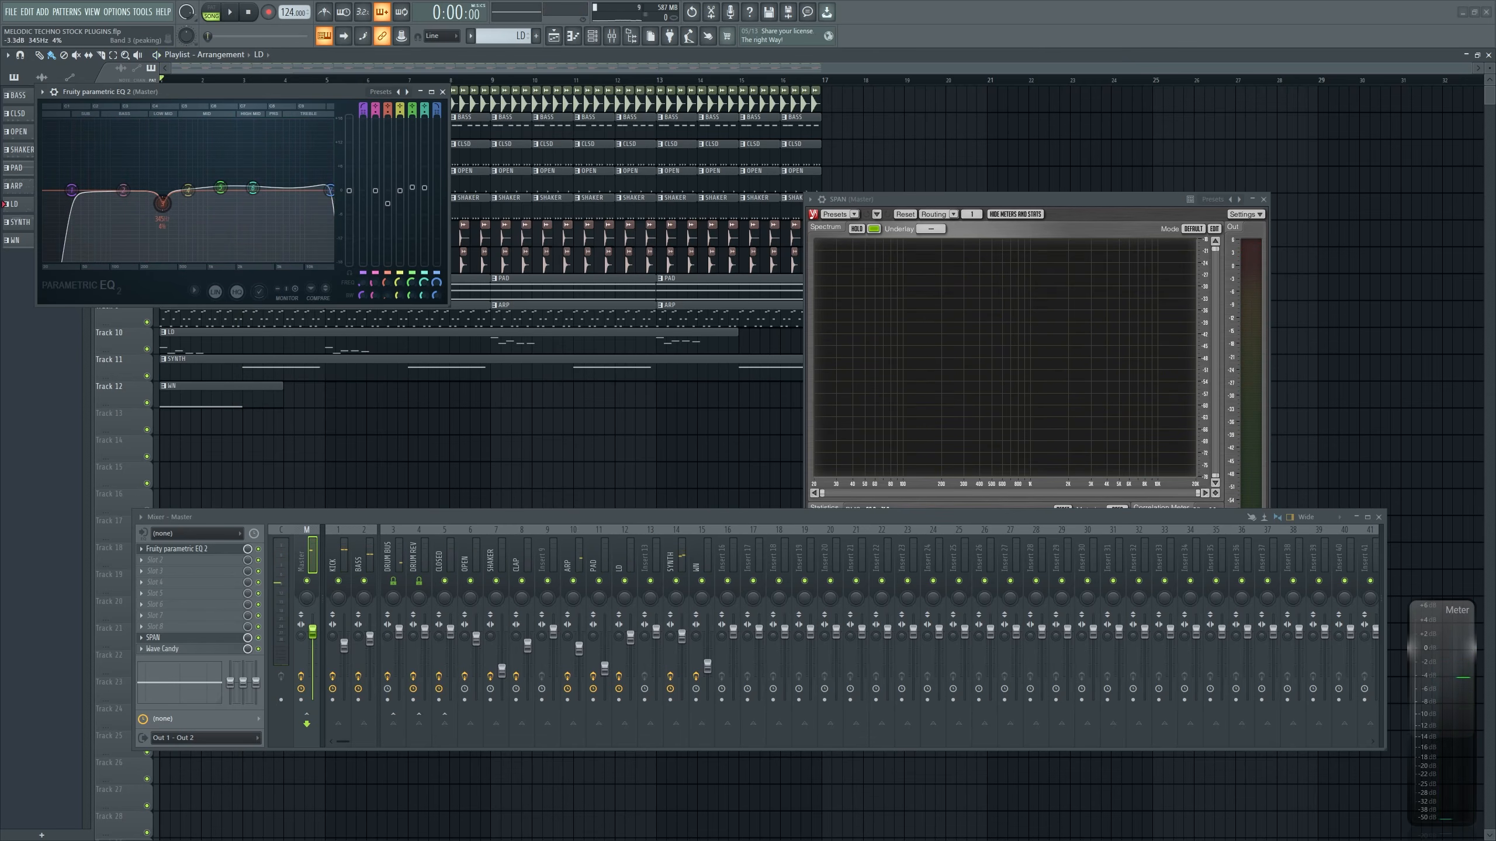
{"action": "mouse_move", "coordinate": [162, 202]}
{"action": "left_mouse_down"}
{"action": "mouse_move", "coordinate": [163, 237]}
{"action": "mouse_move", "coordinate": [162, 200]}
{"action": "left_mouse_up"}
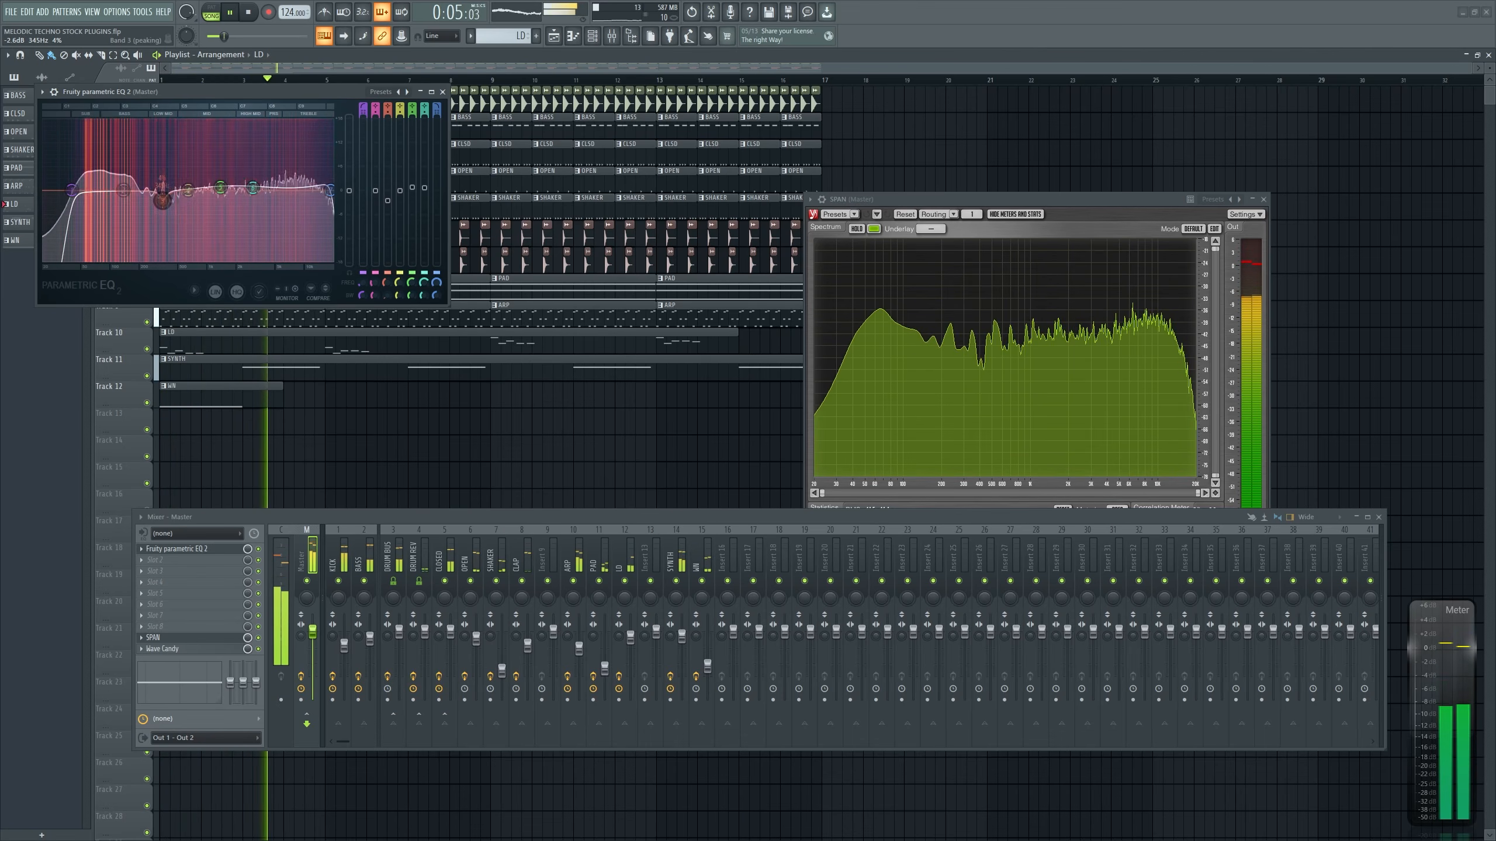
{"action": "left_click", "coordinate": [443, 91]}
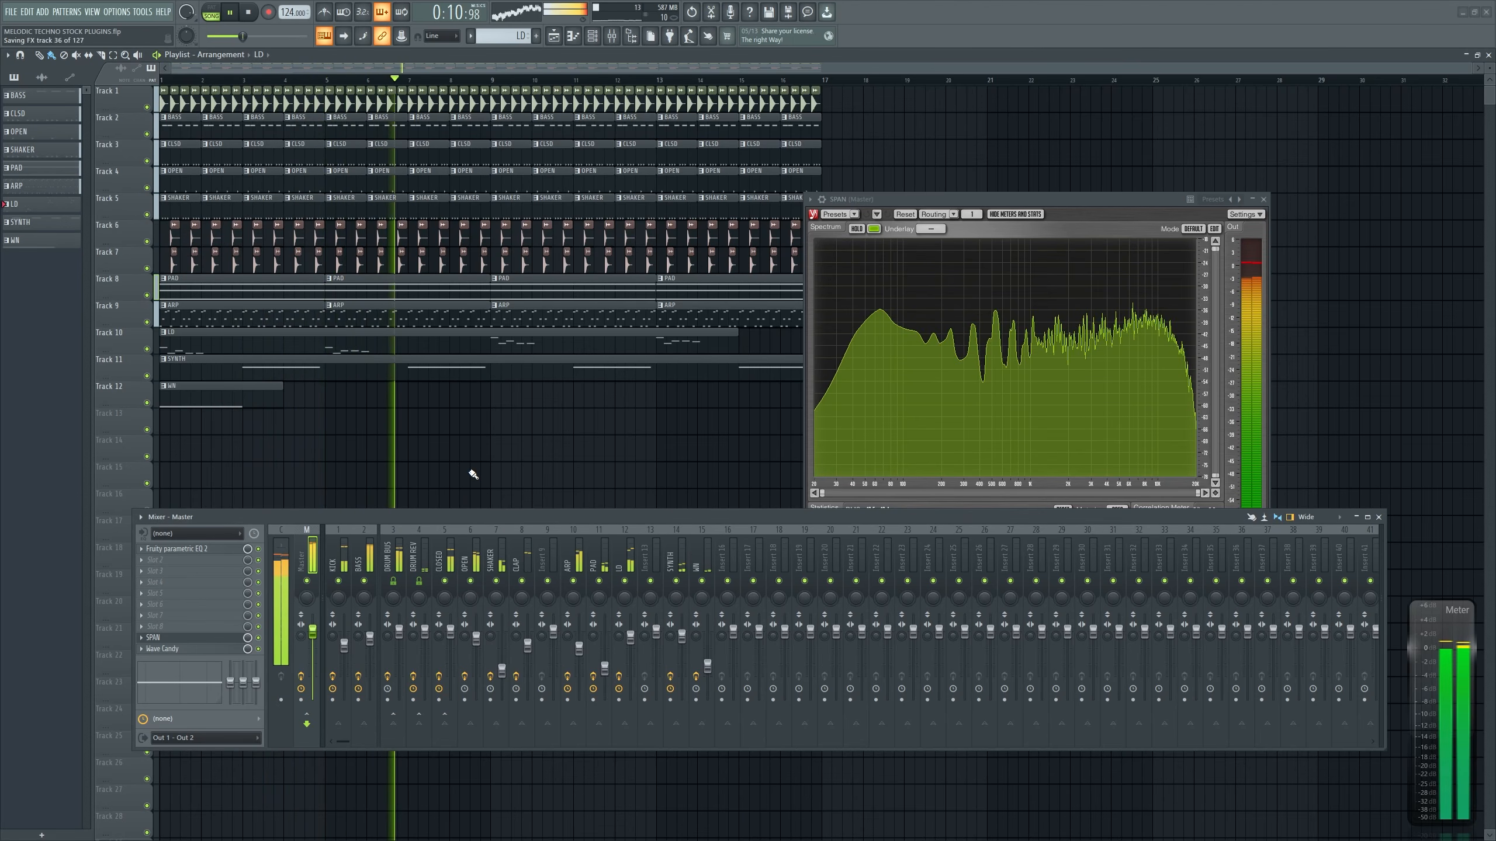
{"action": "left_click", "coordinate": [578, 569]}
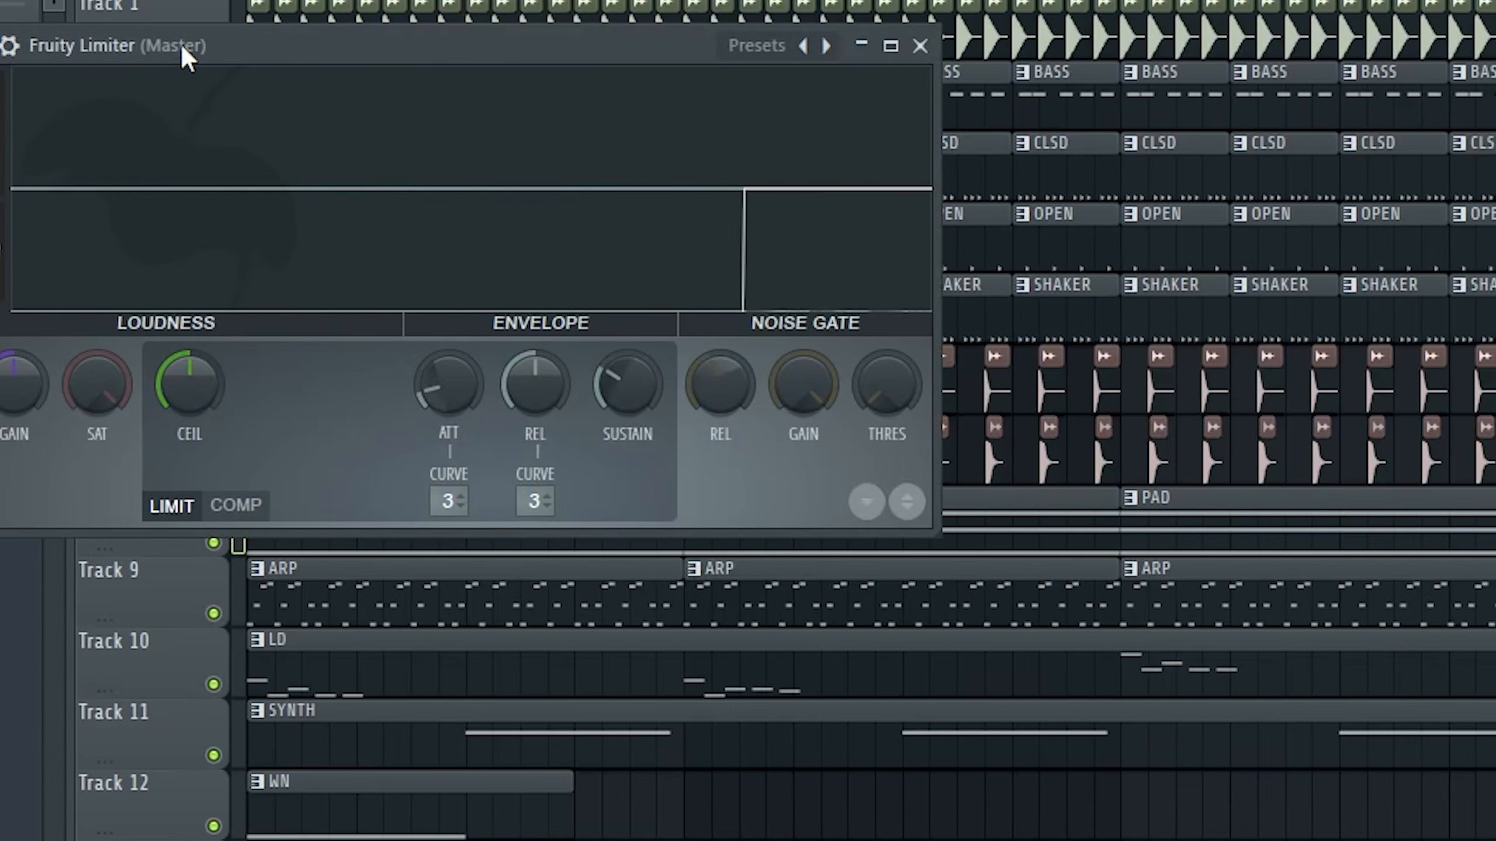
Switch the Fruity Limiter on the master to compressor mode and set its threshold to about -3.1 dB while the arrangement plays
{"action": "left_click_drag", "start_coordinate": [182, 56], "coordinate": [247, 153]}
{"action": "left_click", "coordinate": [321, 604]}
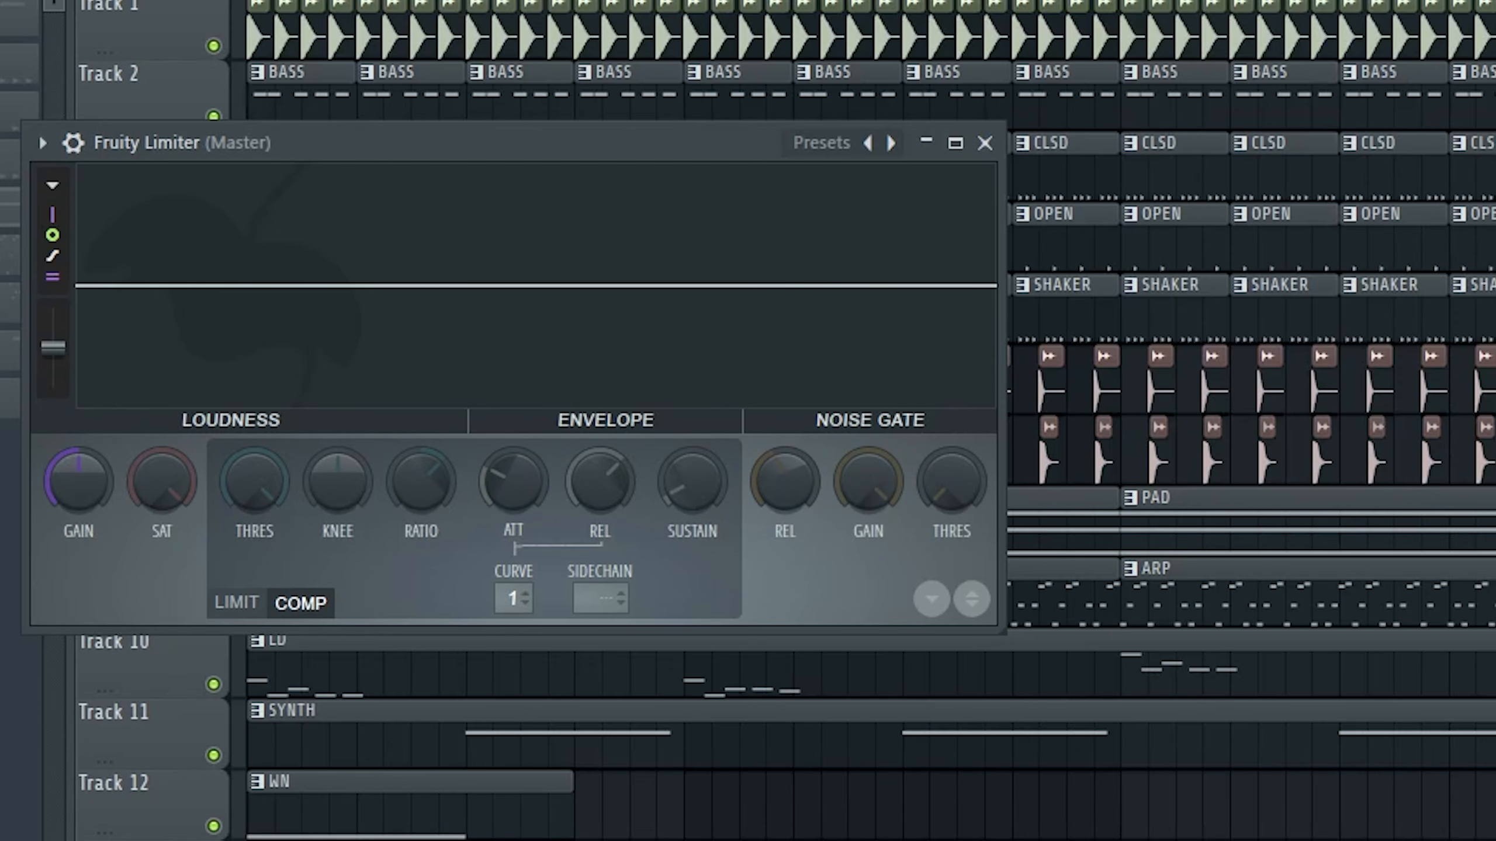
{"action": "left_click_drag", "start_coordinate": [254, 481], "coordinate": [254, 520]}
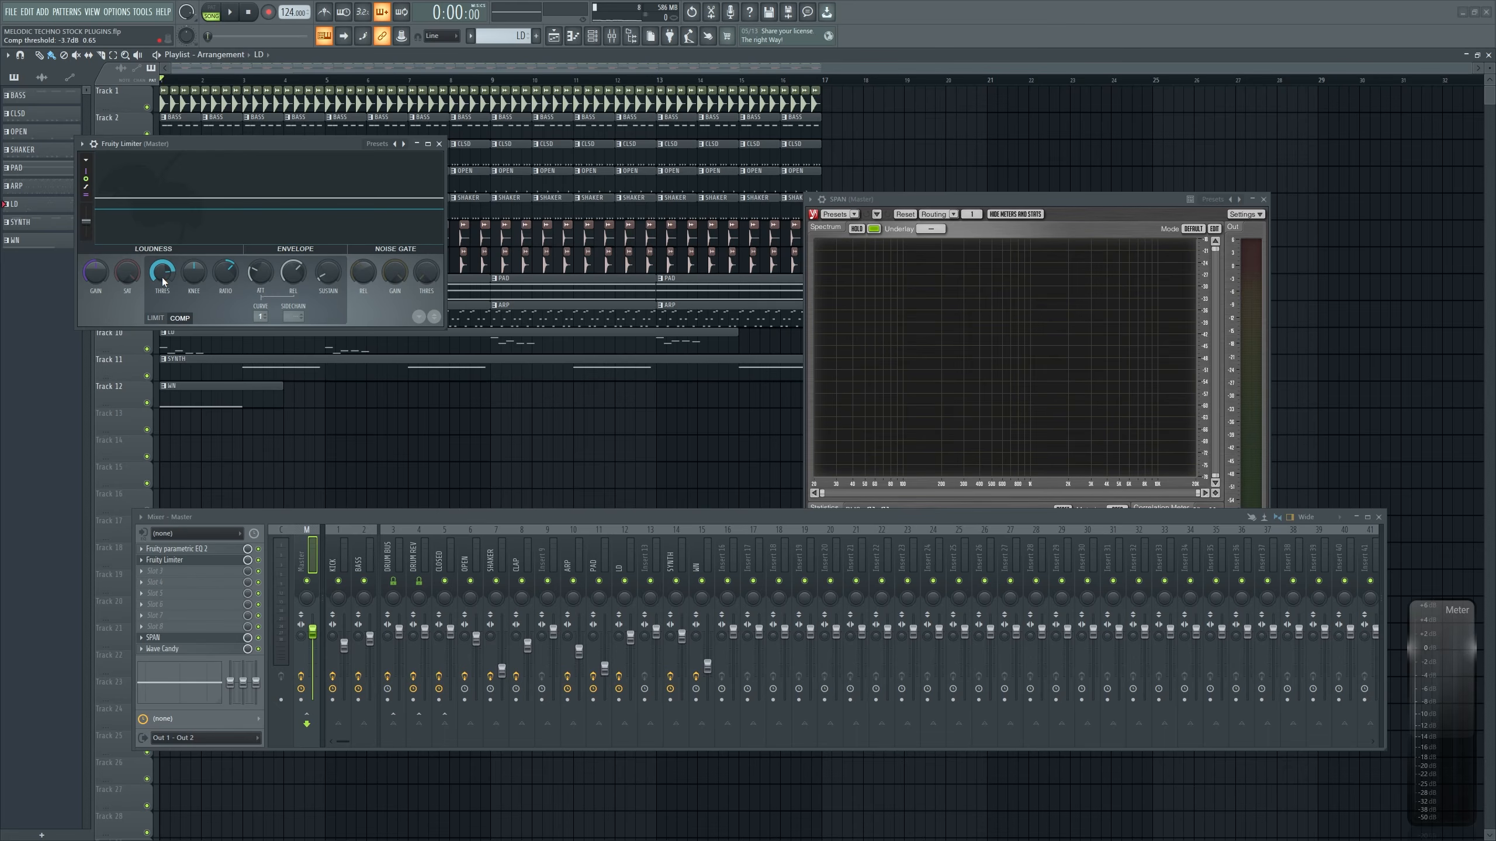
{"action": "scroll", "coordinate": [161, 277], "scroll_direction": "down", "scroll_amount": 1}
{"action": "key", "text": "space"}
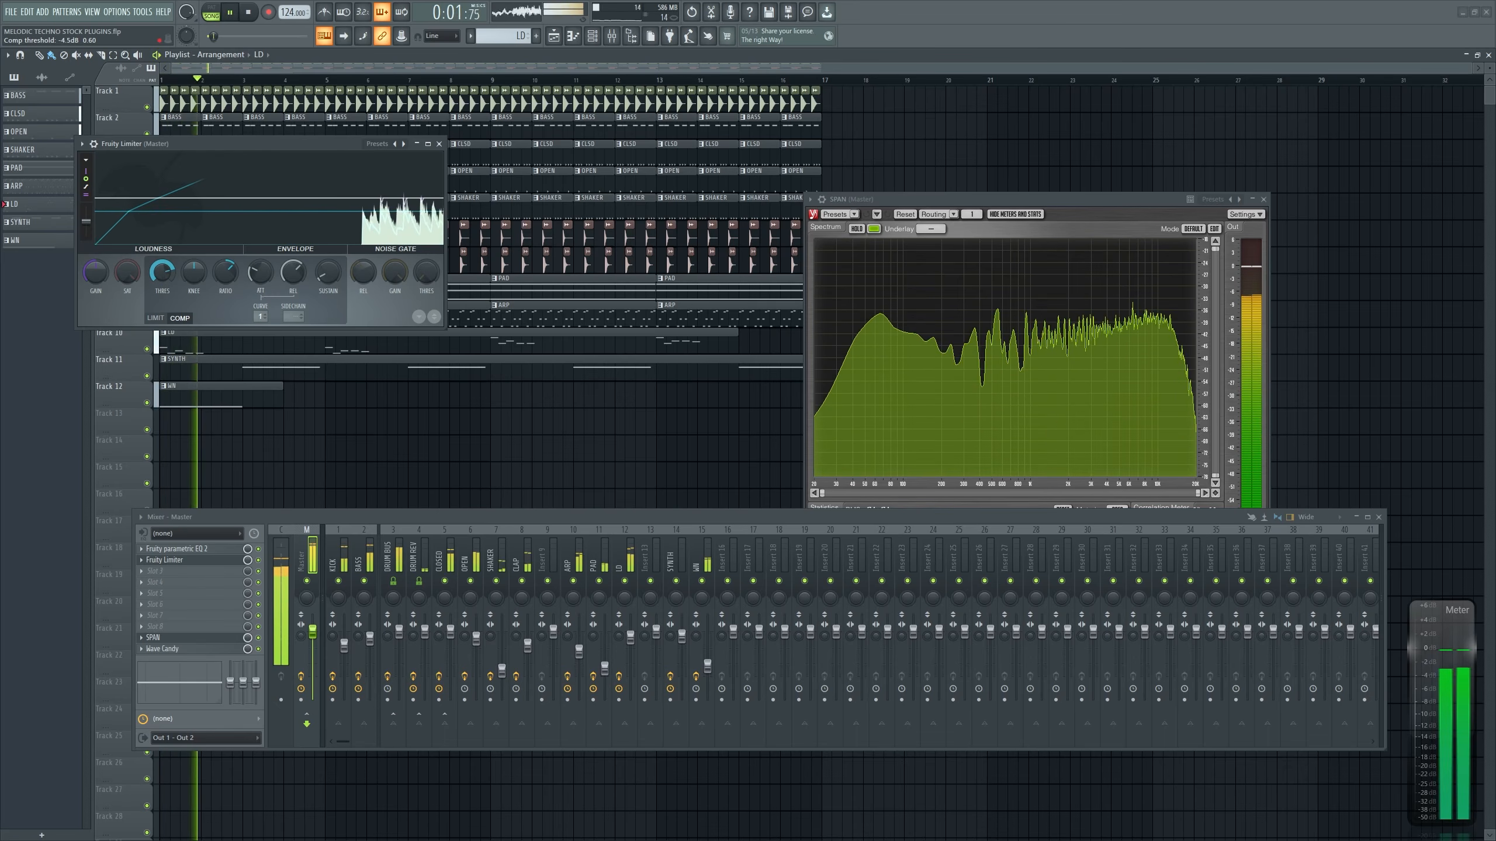
{"action": "left_click_drag", "start_coordinate": [161, 276], "coordinate": [161, 269]}
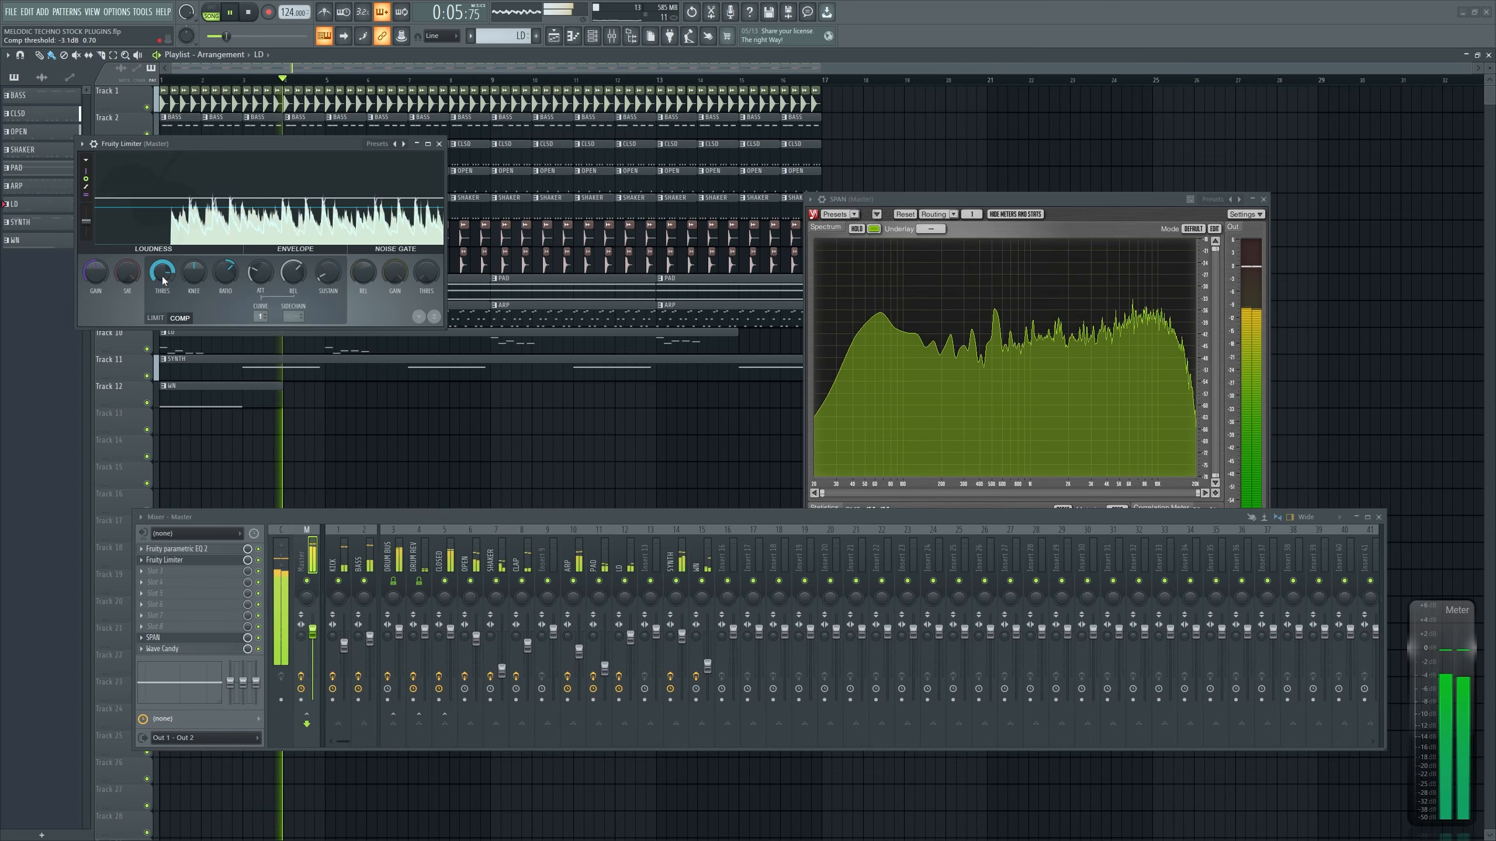
Enlarge the Fruity Limiter window on the master and lower its compressor threshold further while the arrangement plays
{"action": "left_click_drag", "start_coordinate": [445, 327], "coordinate": [895, 692]}
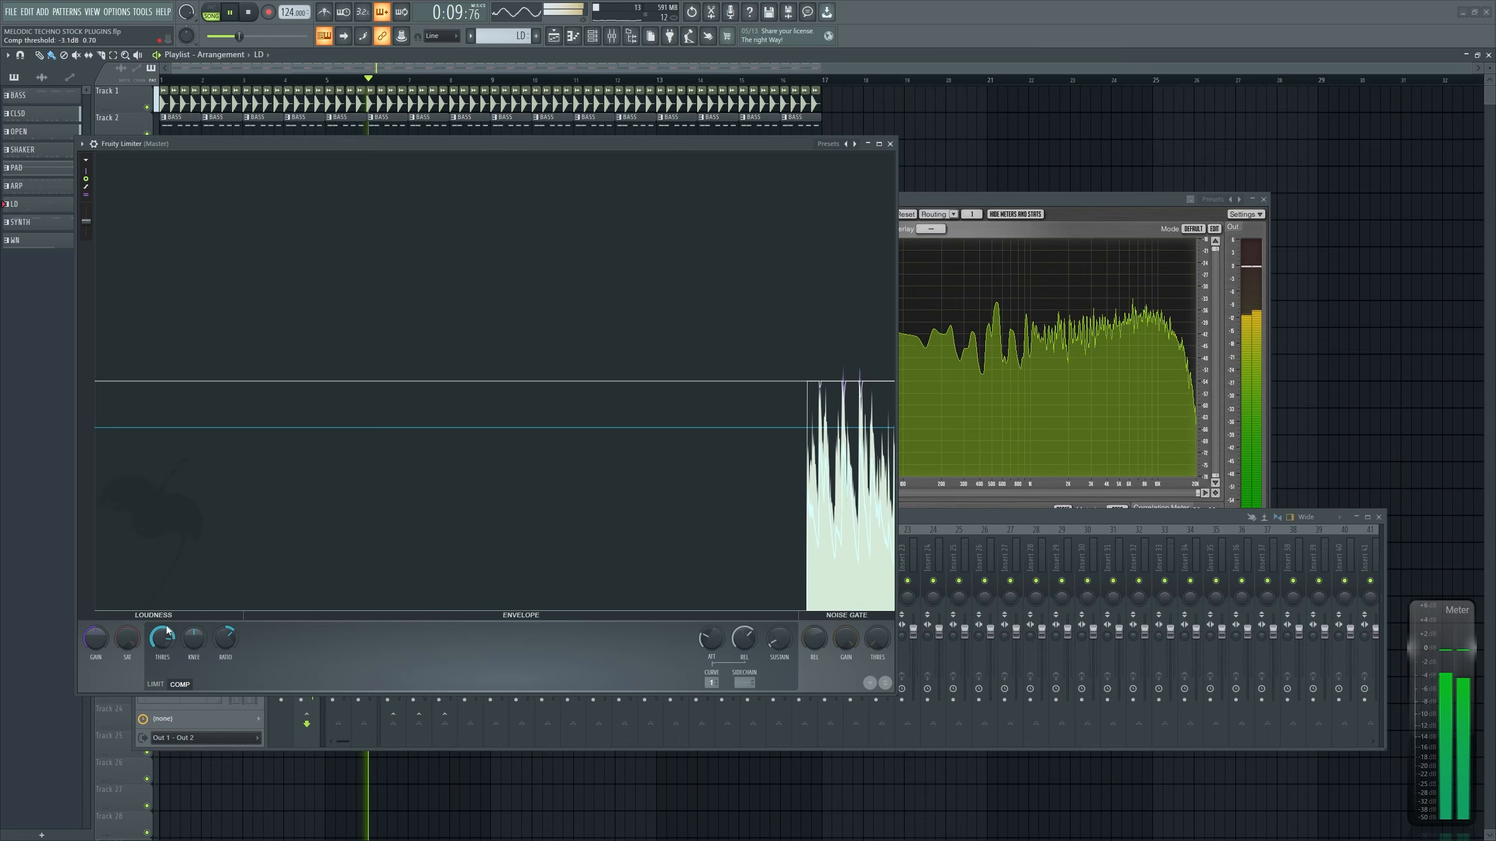
{"action": "left_click_drag", "start_coordinate": [168, 631], "coordinate": [167, 595]}
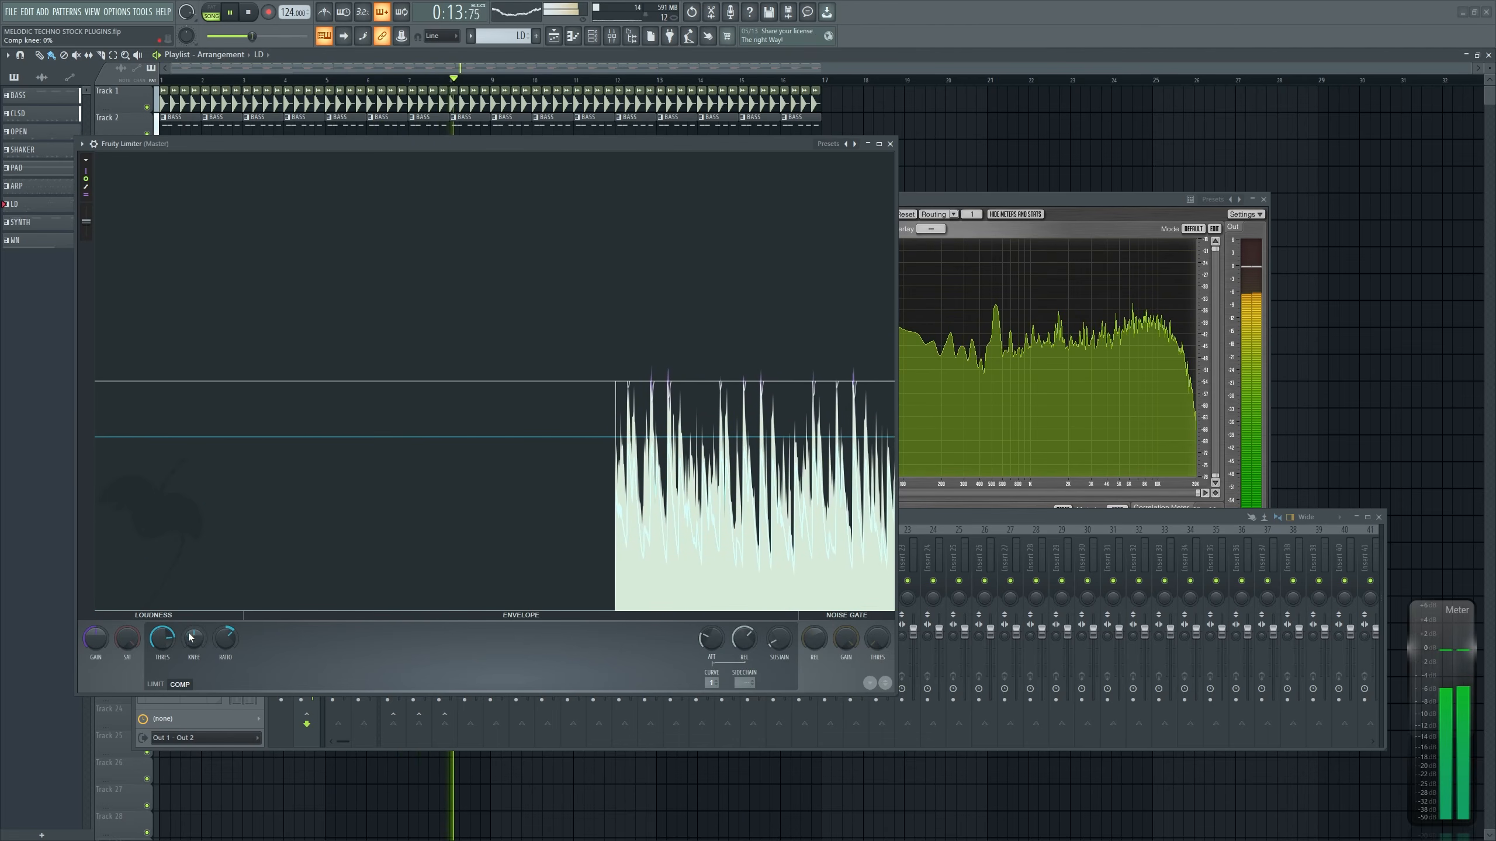
{"action": "mouse_move", "coordinate": [162, 638]}
{"action": "left_mouse_down"}
{"action": "mouse_move", "coordinate": [162, 656]}
{"action": "mouse_move", "coordinate": [163, 633]}
{"action": "left_mouse_up"}
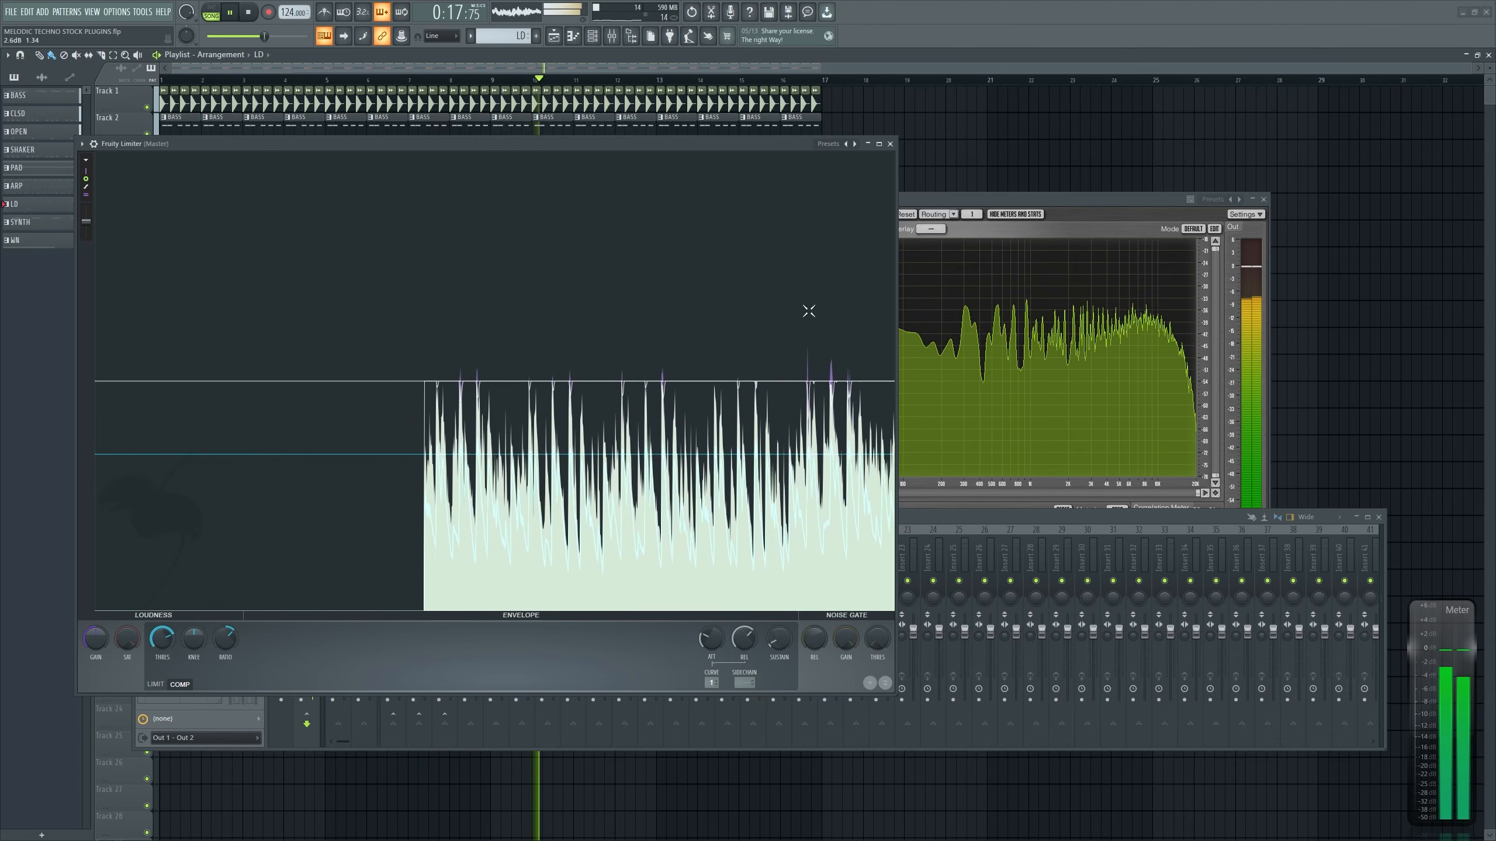
{"action": "left_click", "coordinate": [879, 144]}
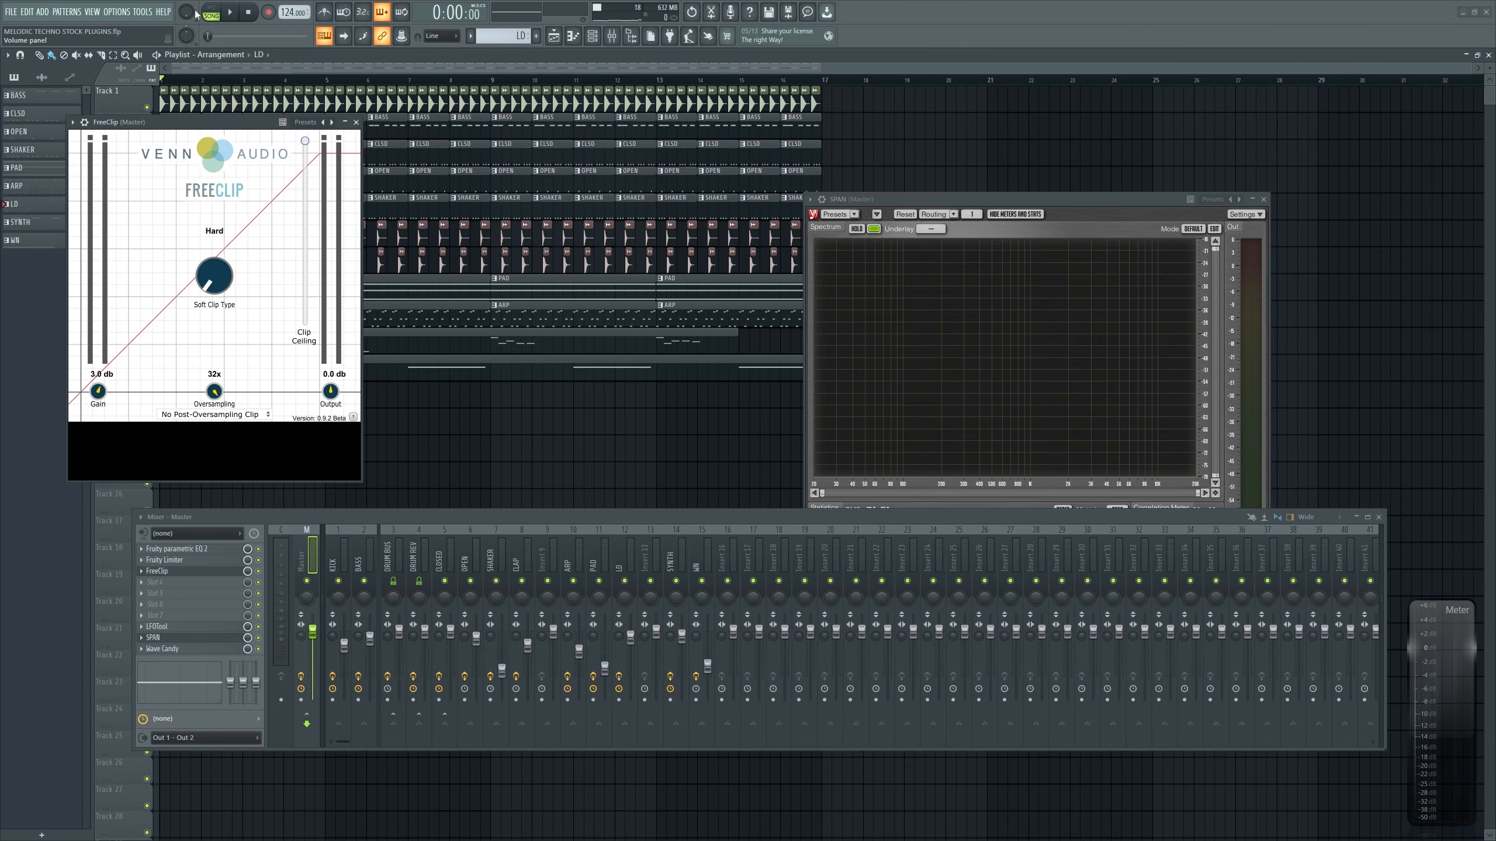
Set the FreeClip gain on the master to 3.0 dB during playback with SPAN's statistics in view, and save the project
{"action": "key", "text": "space"}
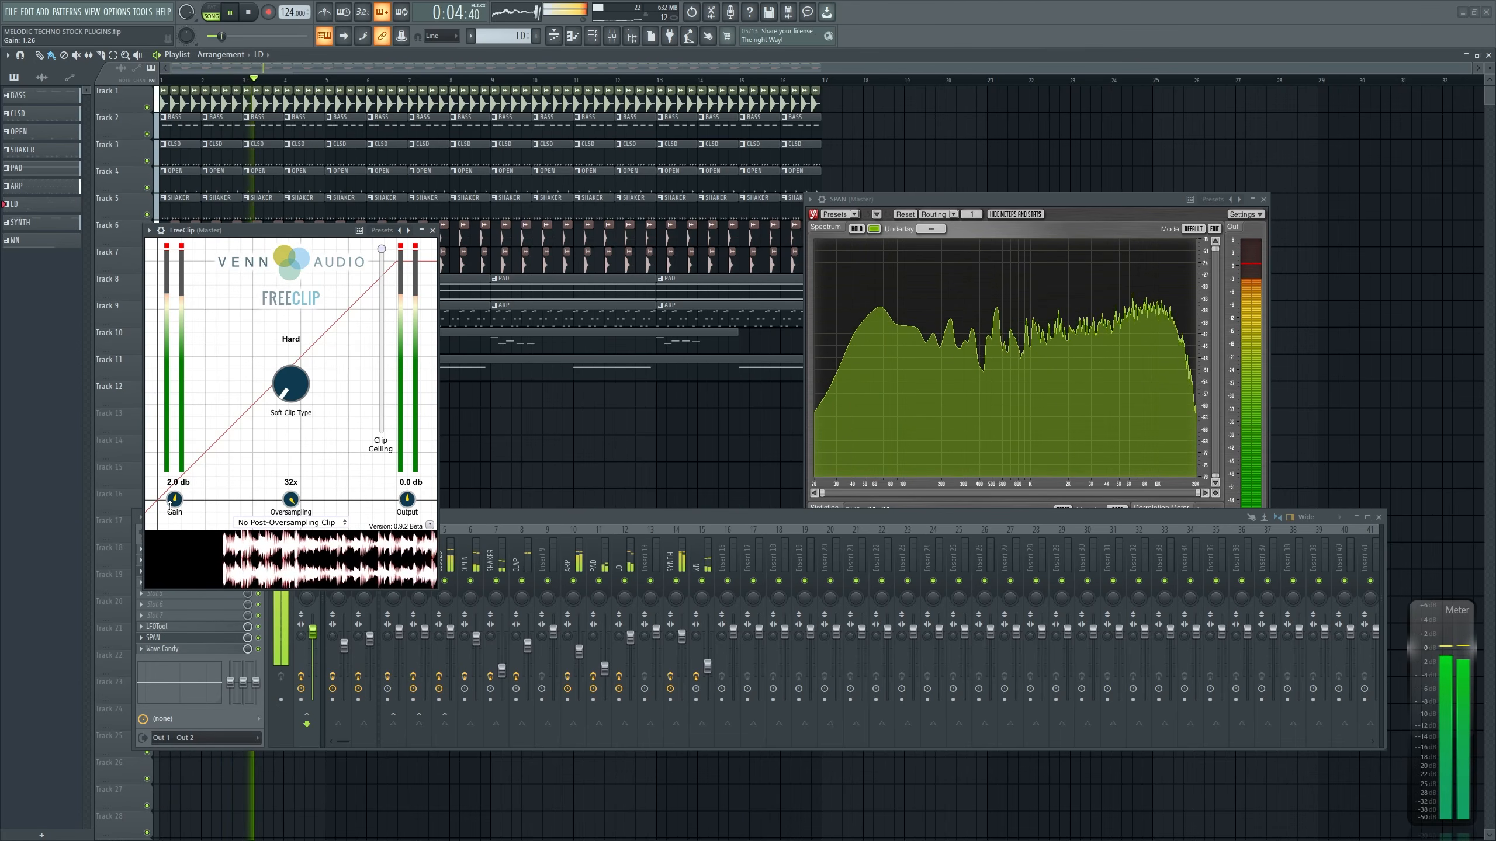
{"action": "left_click_drag", "start_coordinate": [168, 503], "coordinate": [167, 501]}
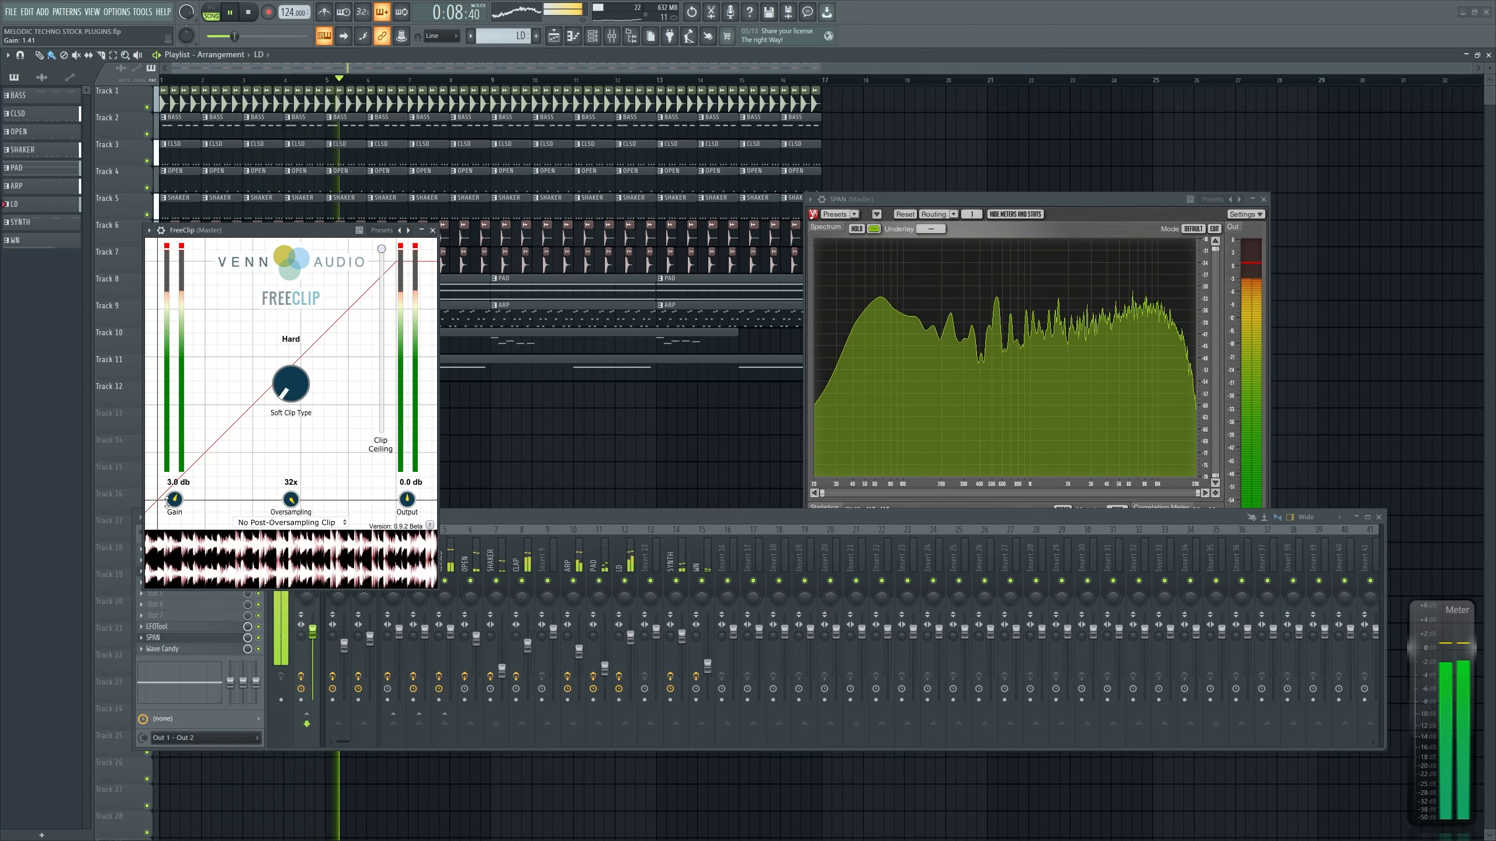
{"action": "left_click_drag", "start_coordinate": [916, 201], "coordinate": [917, 171]}
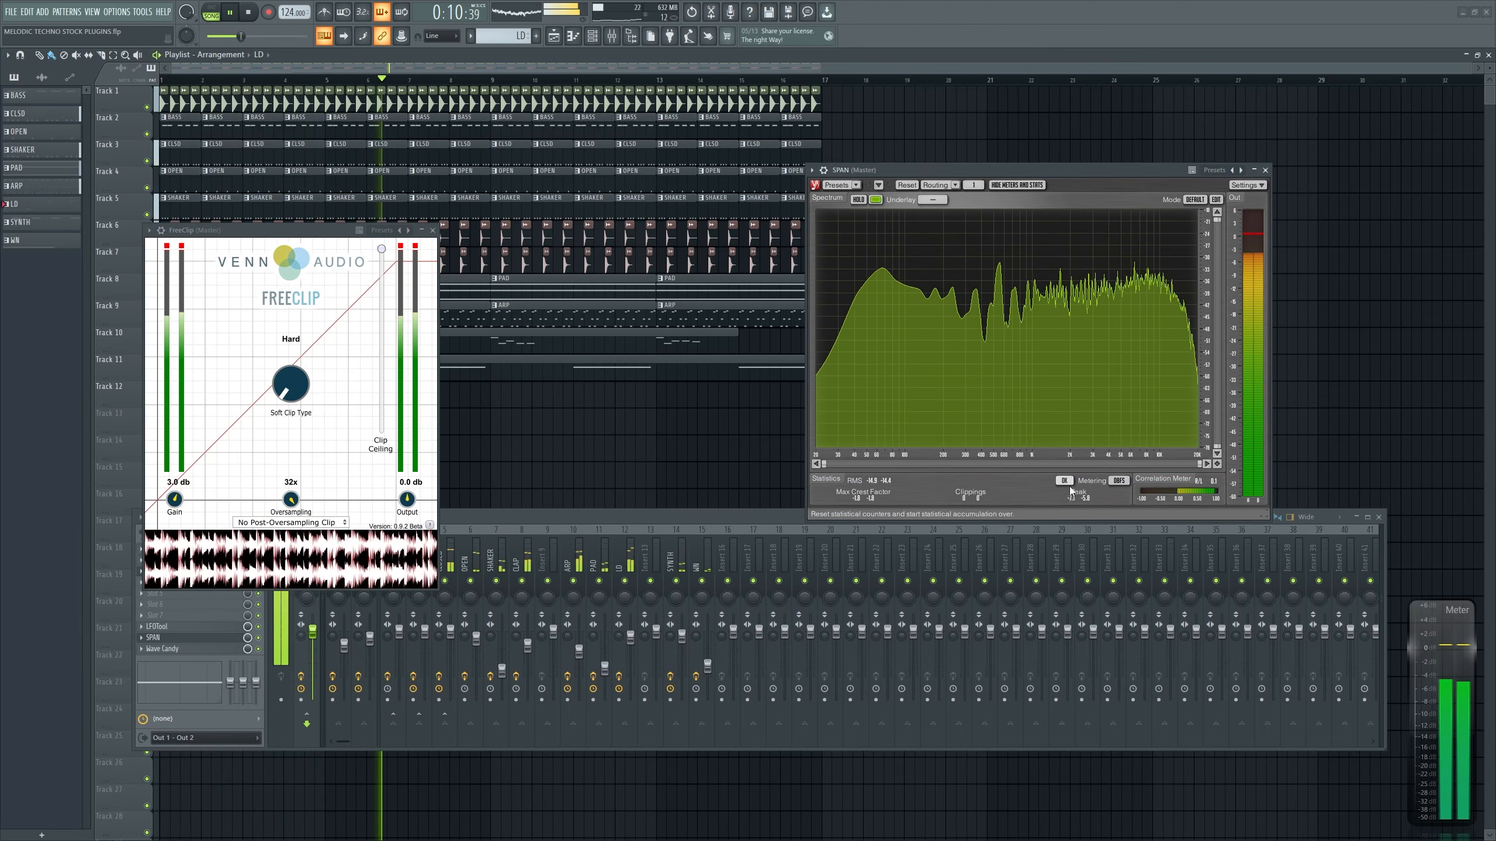
{"action": "key", "text": "ctrl+s"}
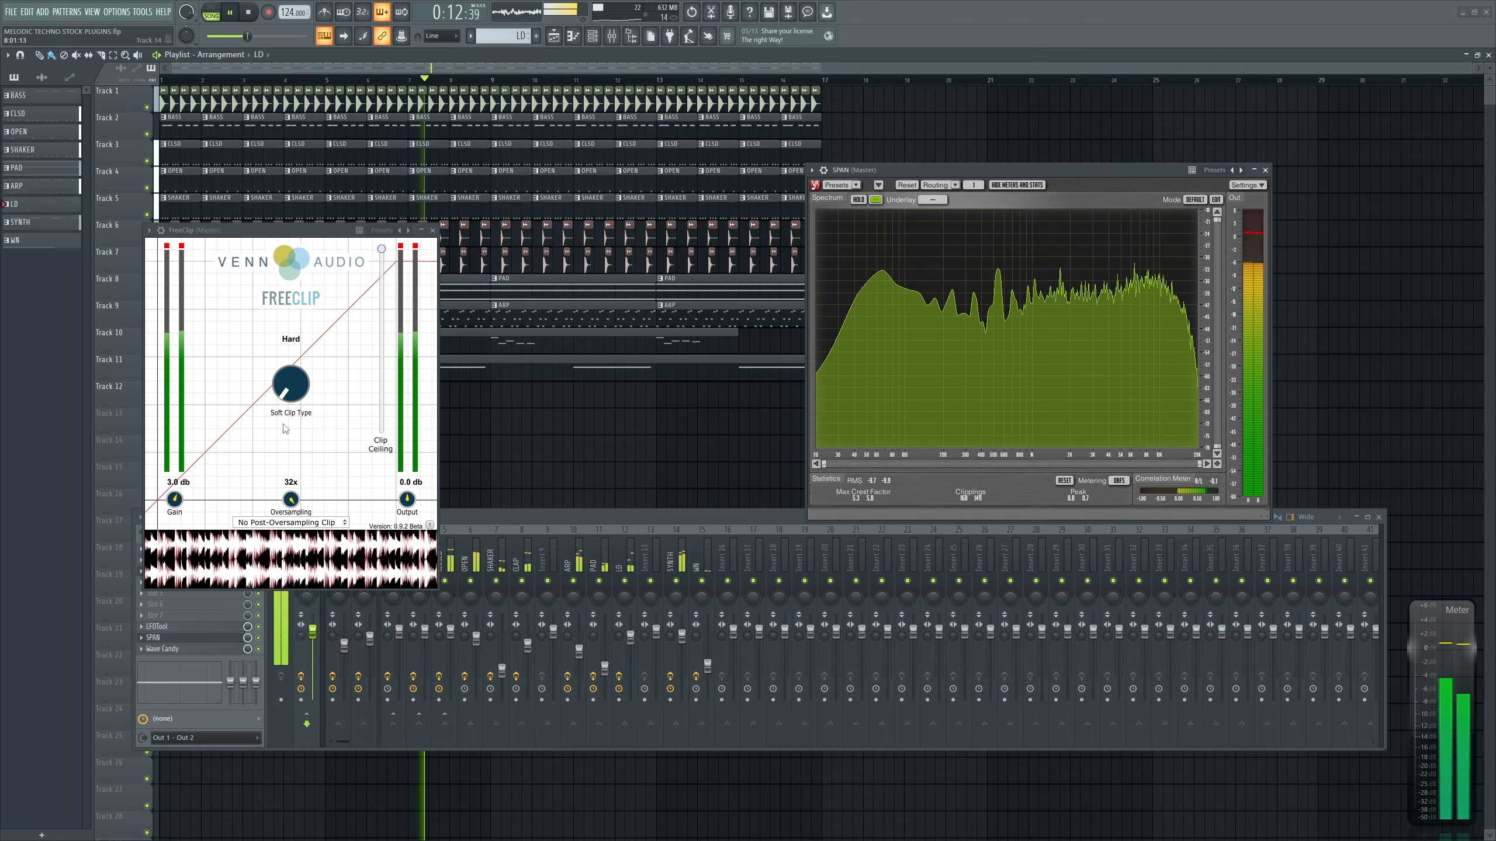
{"action": "left_click", "coordinate": [433, 230]}
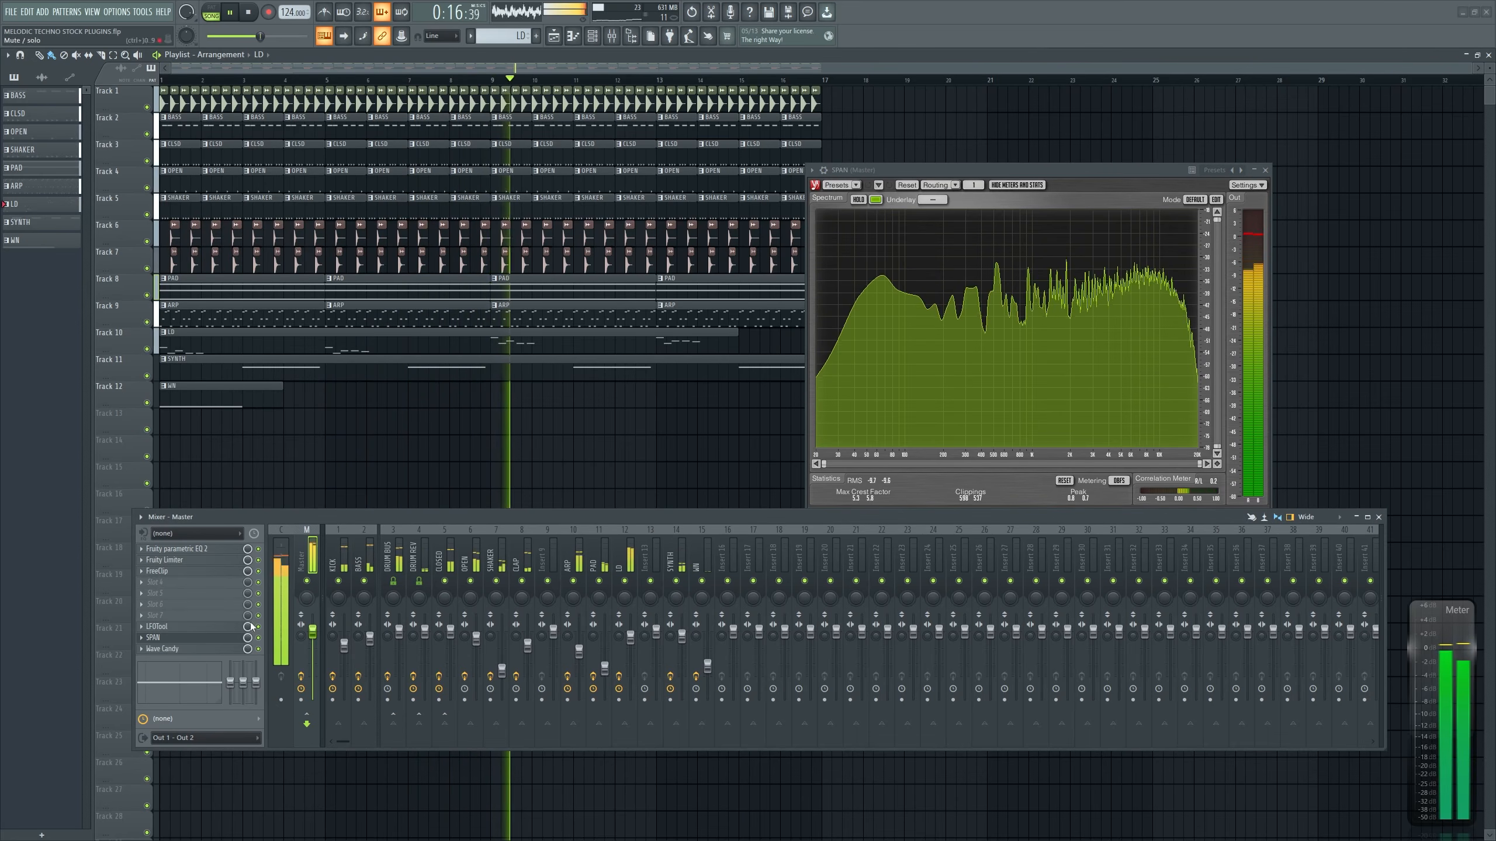
Inspect LFOTool on the master, close it and the SPAN analyzer, and save the project
{"action": "left_click", "coordinate": [227, 628]}
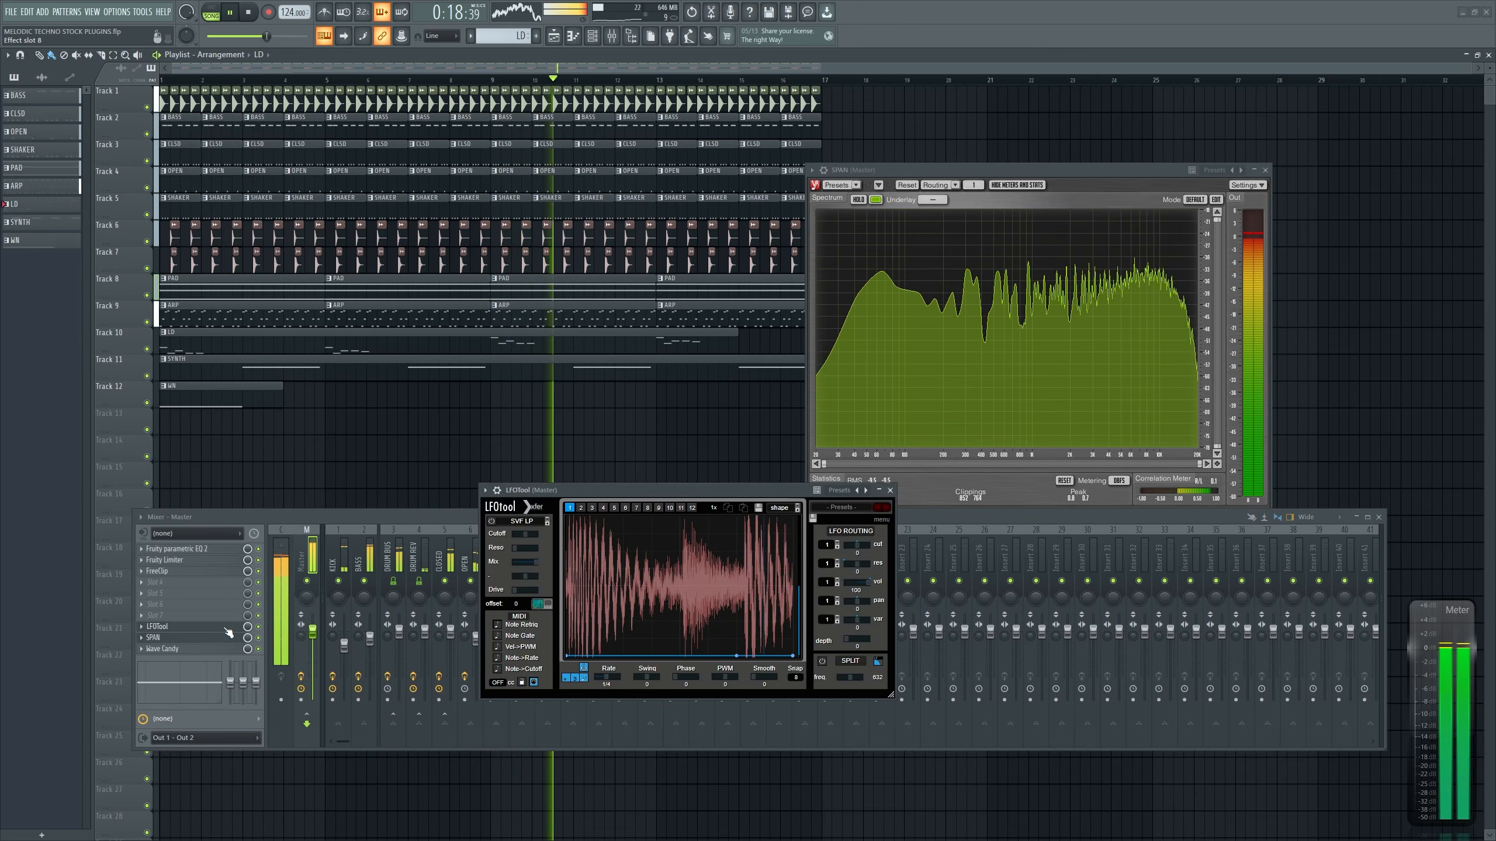
{"action": "left_click", "coordinate": [729, 570]}
{"action": "left_click", "coordinate": [890, 490]}
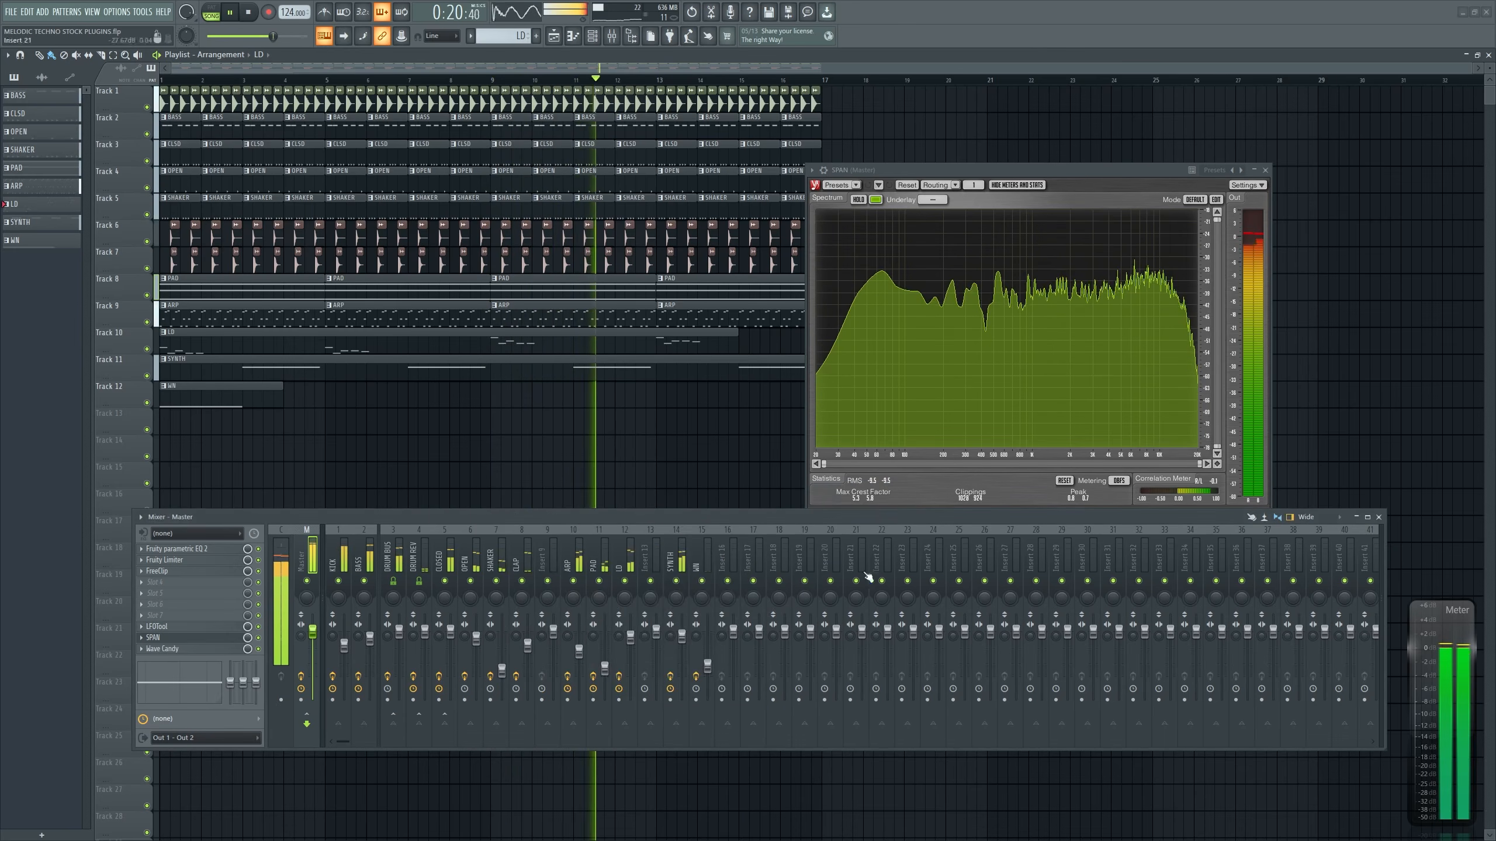
{"action": "left_click", "coordinate": [1266, 171]}
{"action": "key", "text": "ctrl+s"}
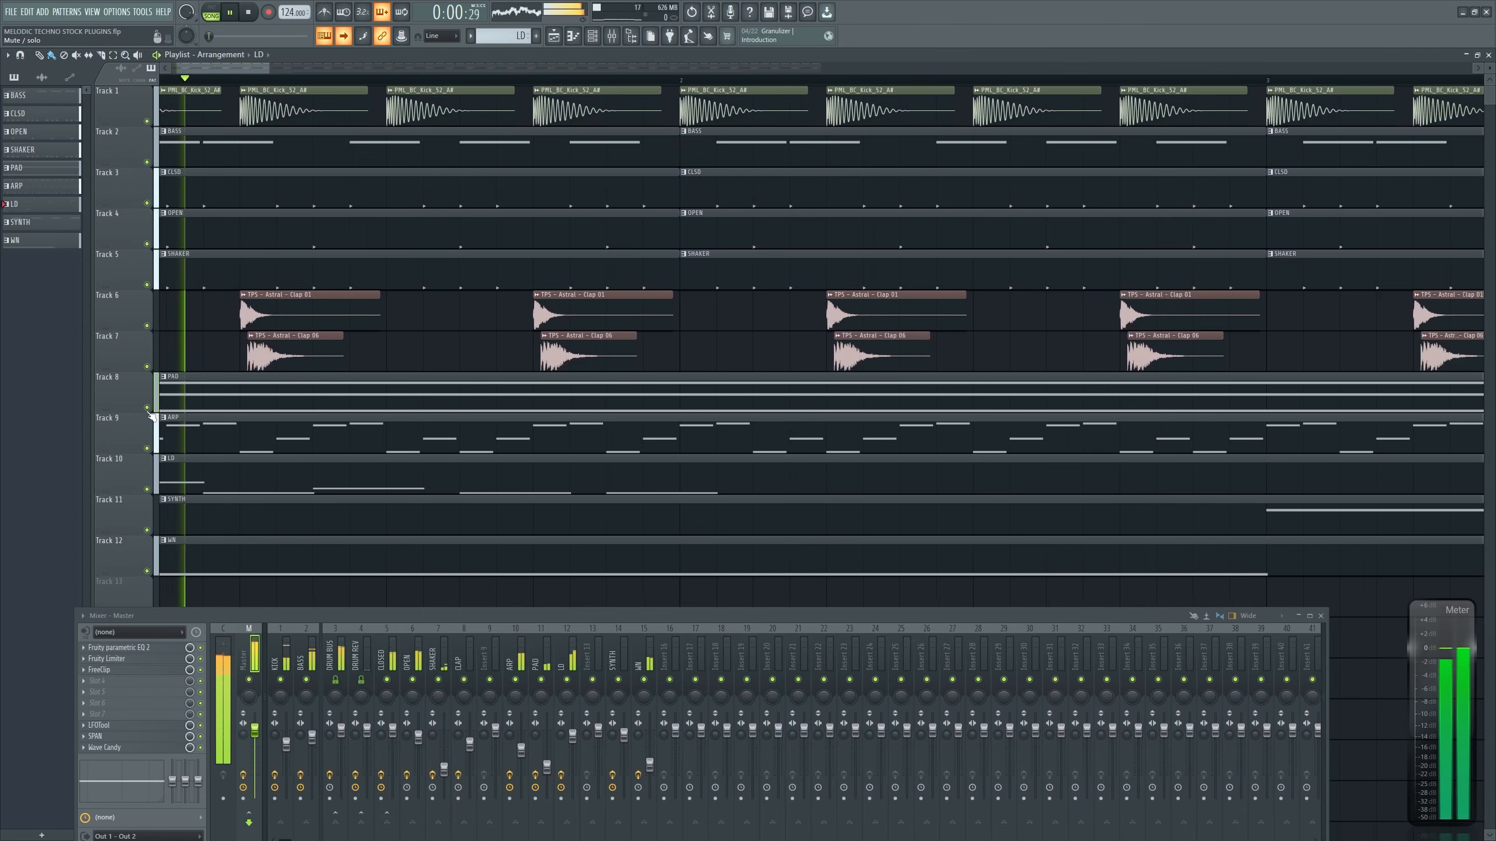
During playback, mute the ARP, both clap, SHAKER, OPEN and CLSD playlist tracks one after another
{"action": "left_click_drag", "start_coordinate": [683, 619], "coordinate": [688, 599]}
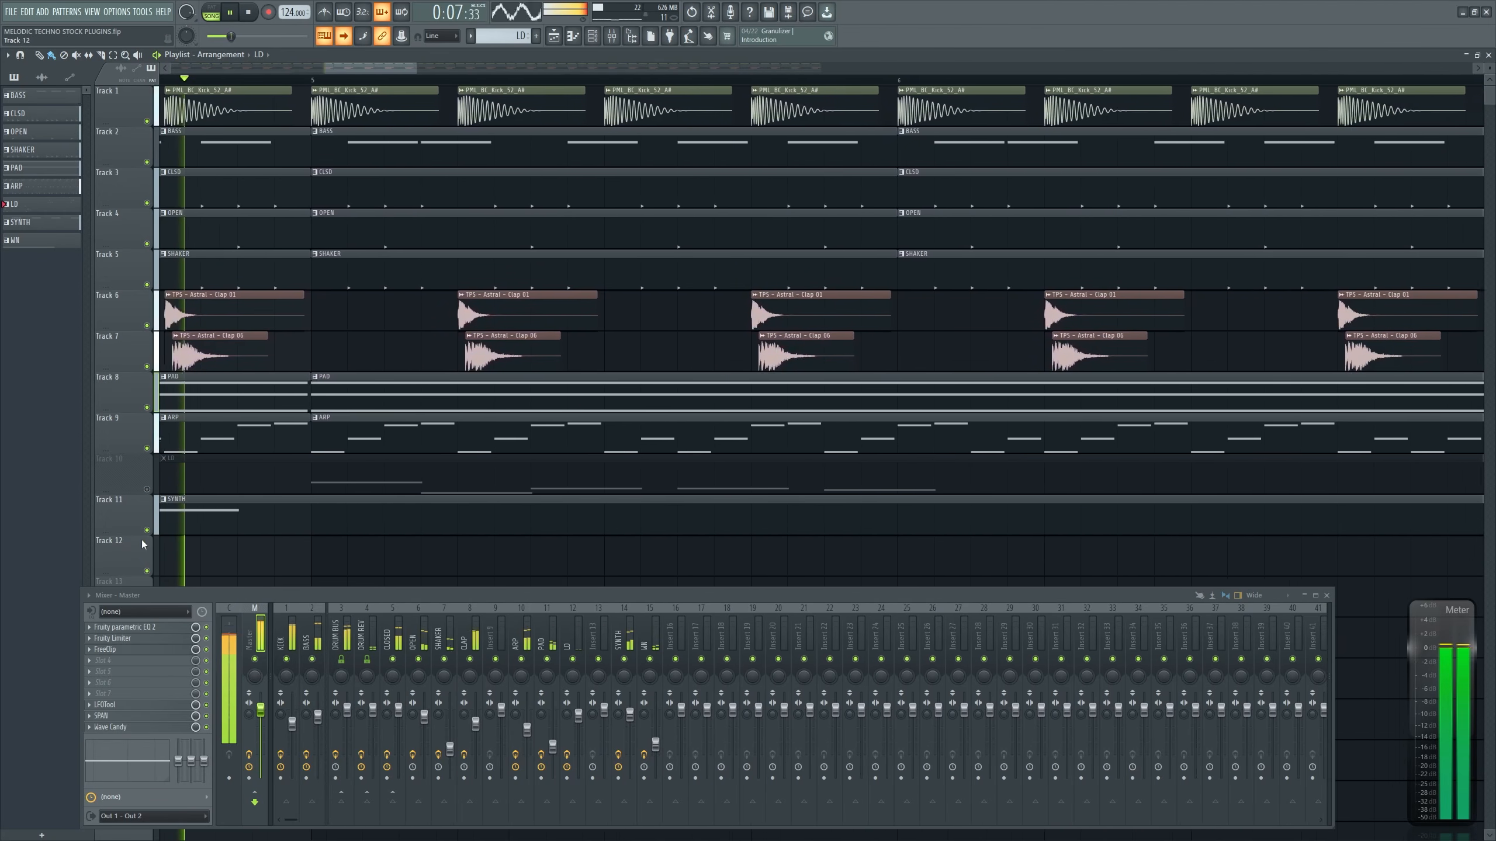
{"action": "left_click", "coordinate": [148, 449]}
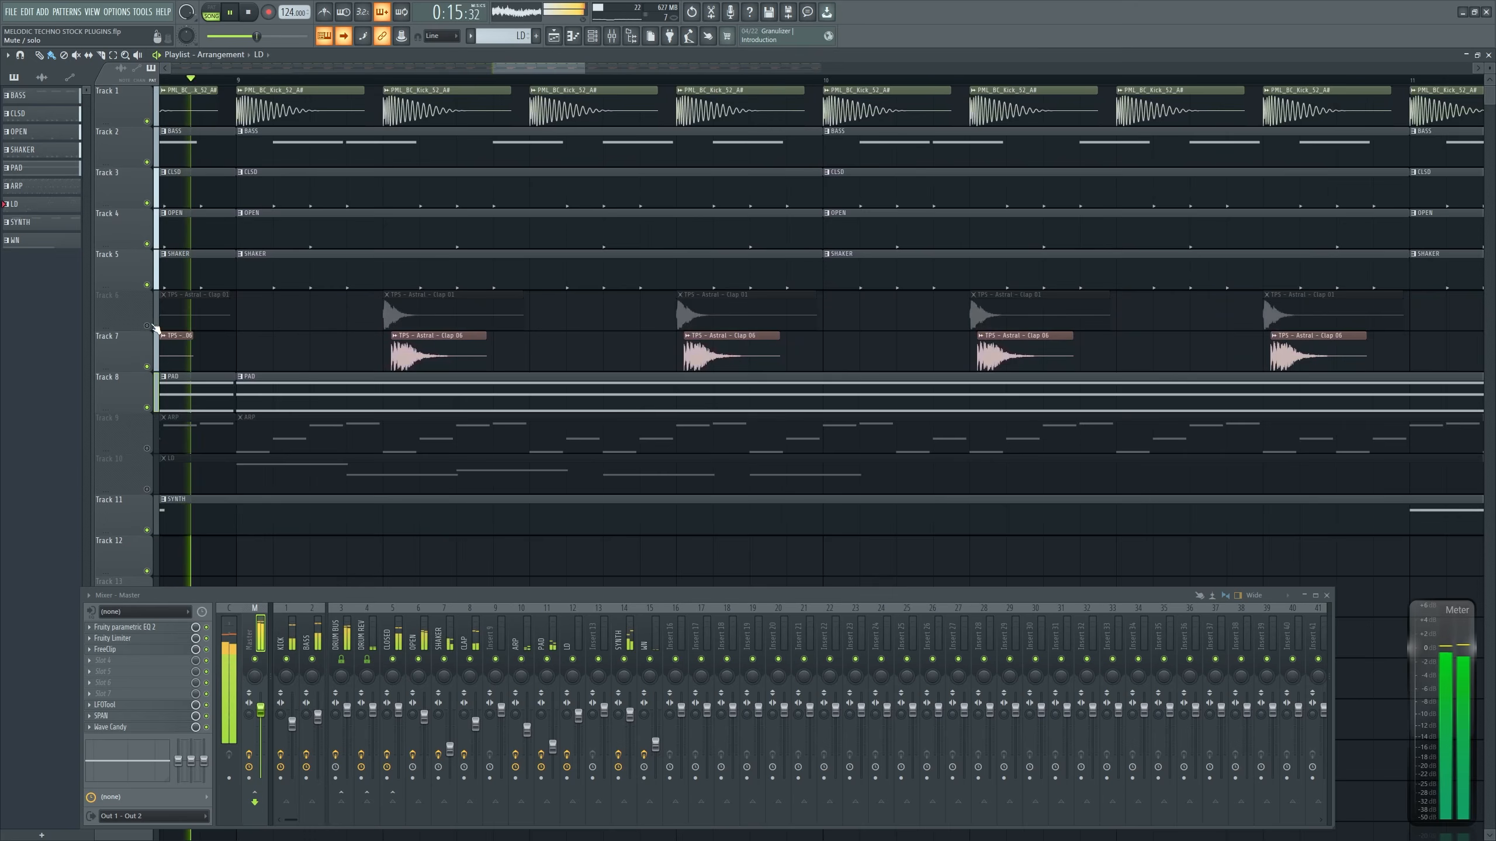
{"action": "left_click", "coordinate": [147, 325]}
{"action": "left_click", "coordinate": [147, 366]}
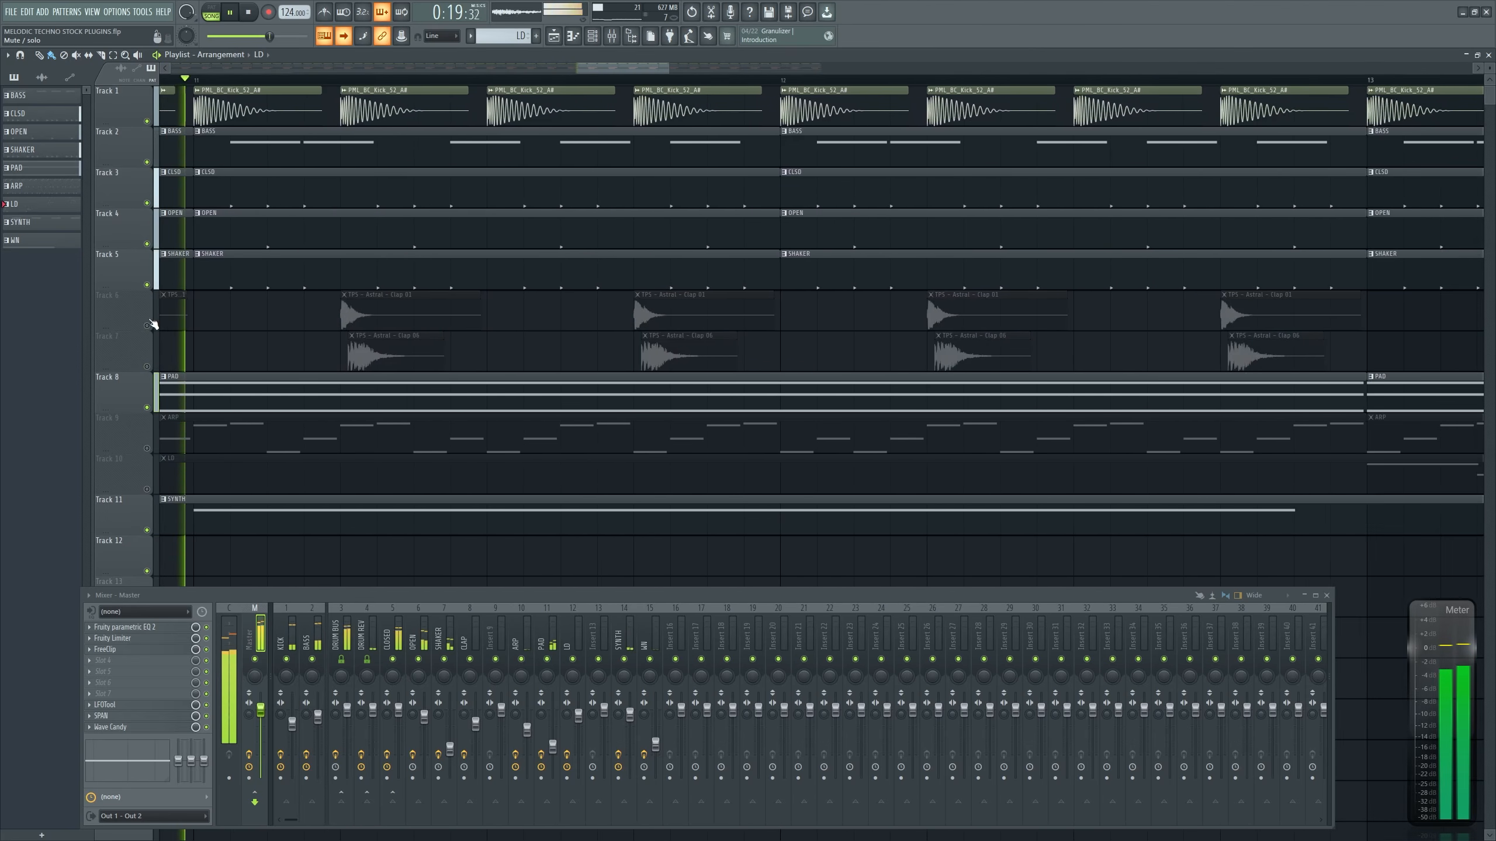
{"action": "left_click", "coordinate": [148, 286]}
{"action": "left_click", "coordinate": [148, 244]}
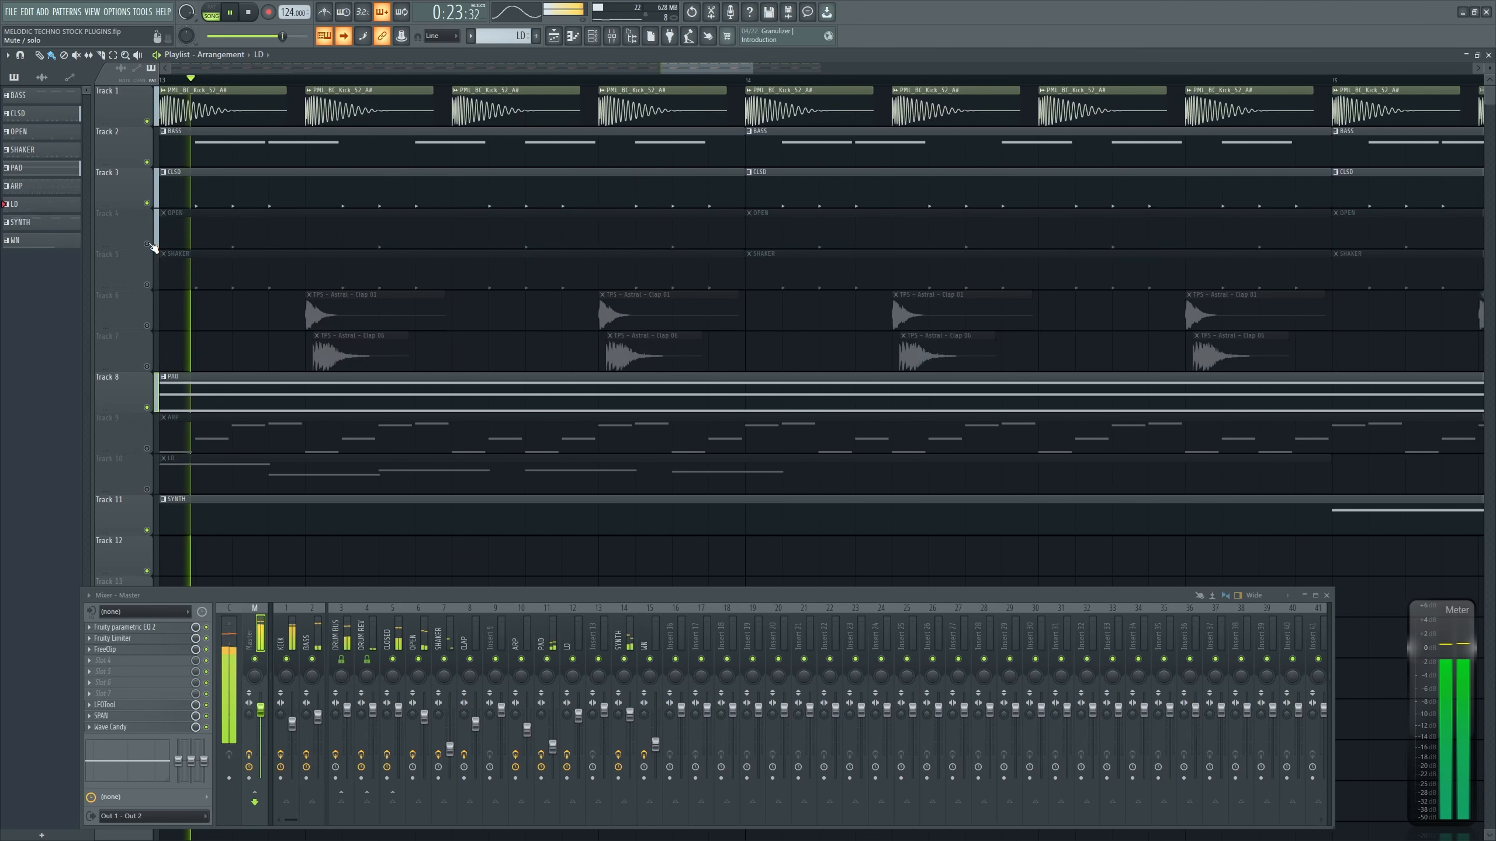
{"action": "left_click", "coordinate": [147, 203]}
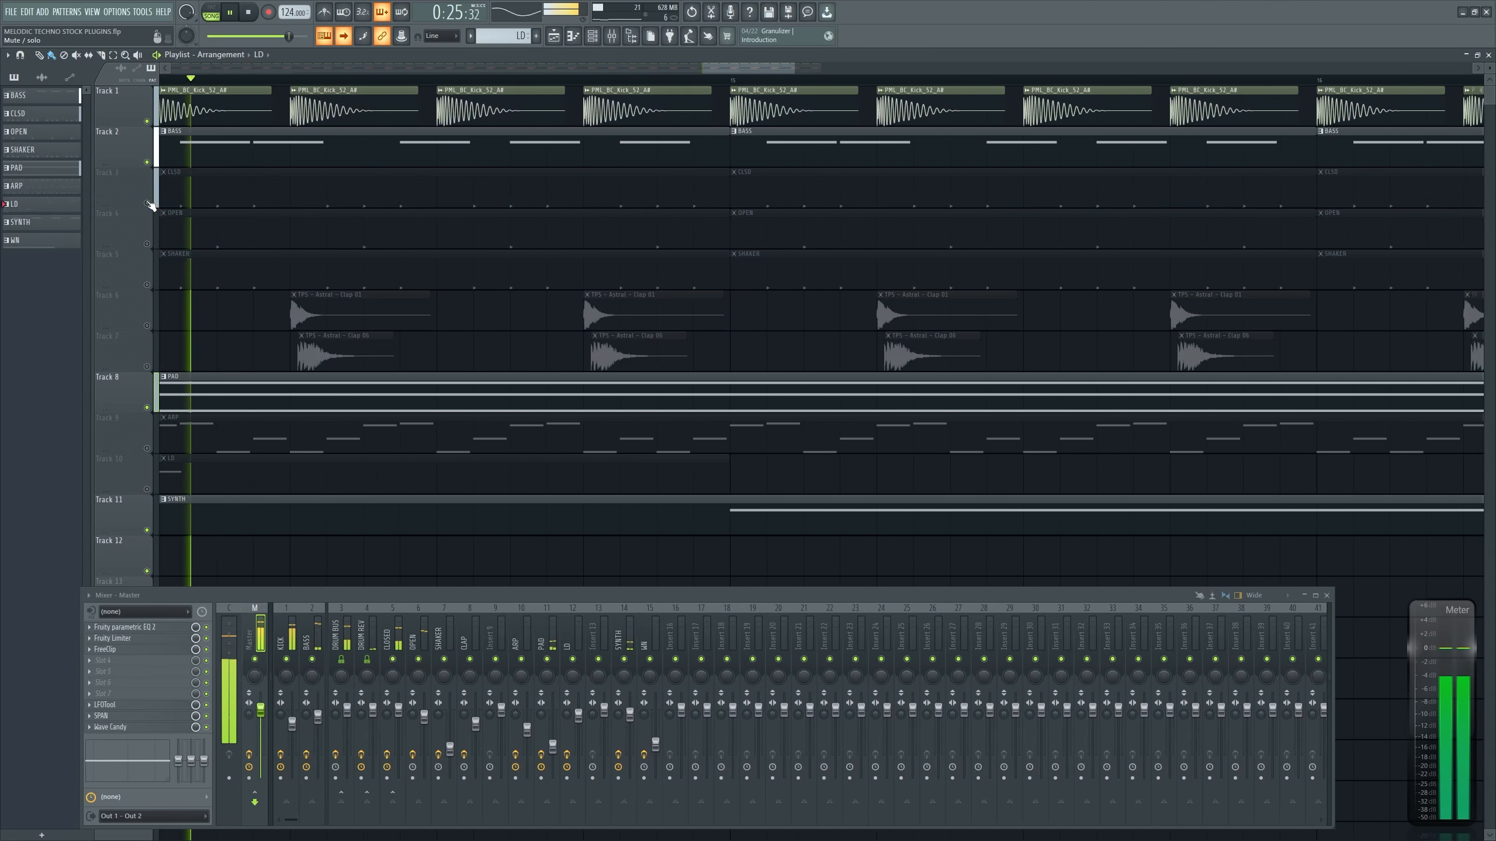
Mute the PAD track and bring back the ARP, both clap, OPEN, CLSD and SHAKER tracks during playback
{"action": "left_click", "coordinate": [147, 407]}
{"action": "left_click", "coordinate": [148, 449]}
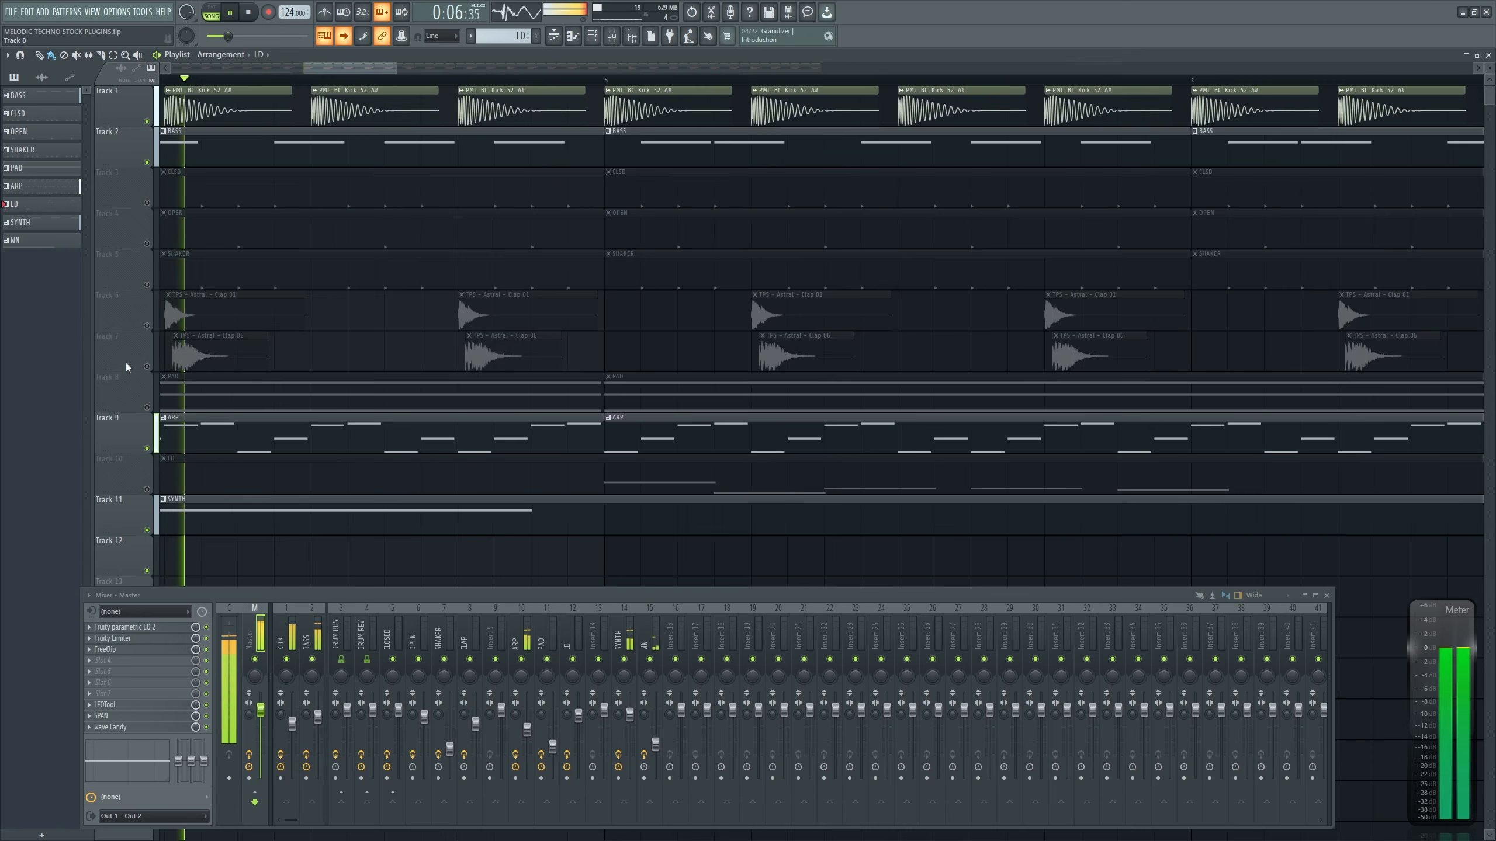
{"action": "left_click", "coordinate": [146, 325]}
{"action": "left_click", "coordinate": [147, 366]}
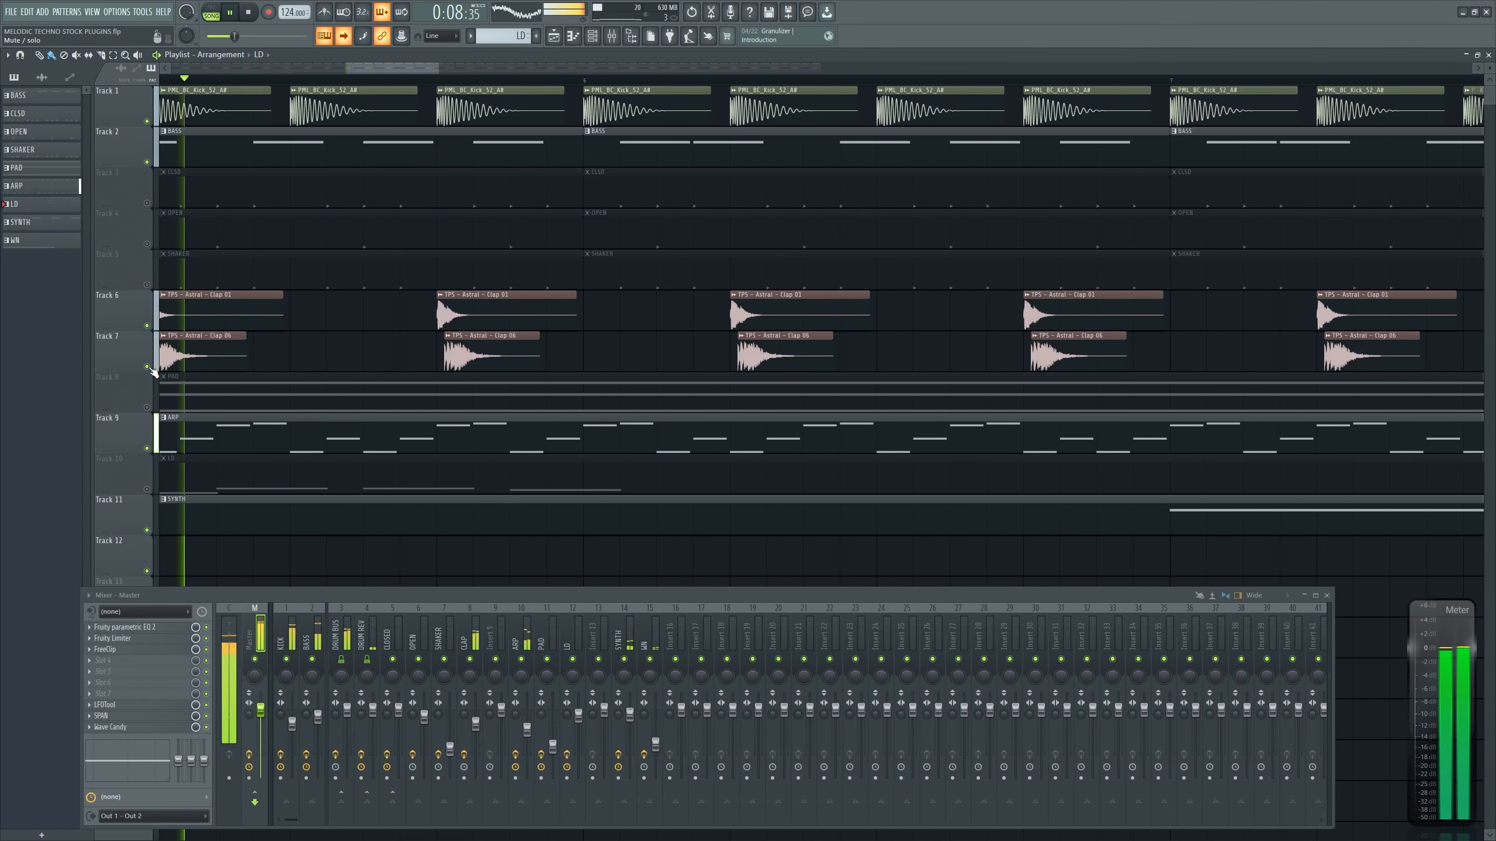
{"action": "left_click", "coordinate": [147, 243]}
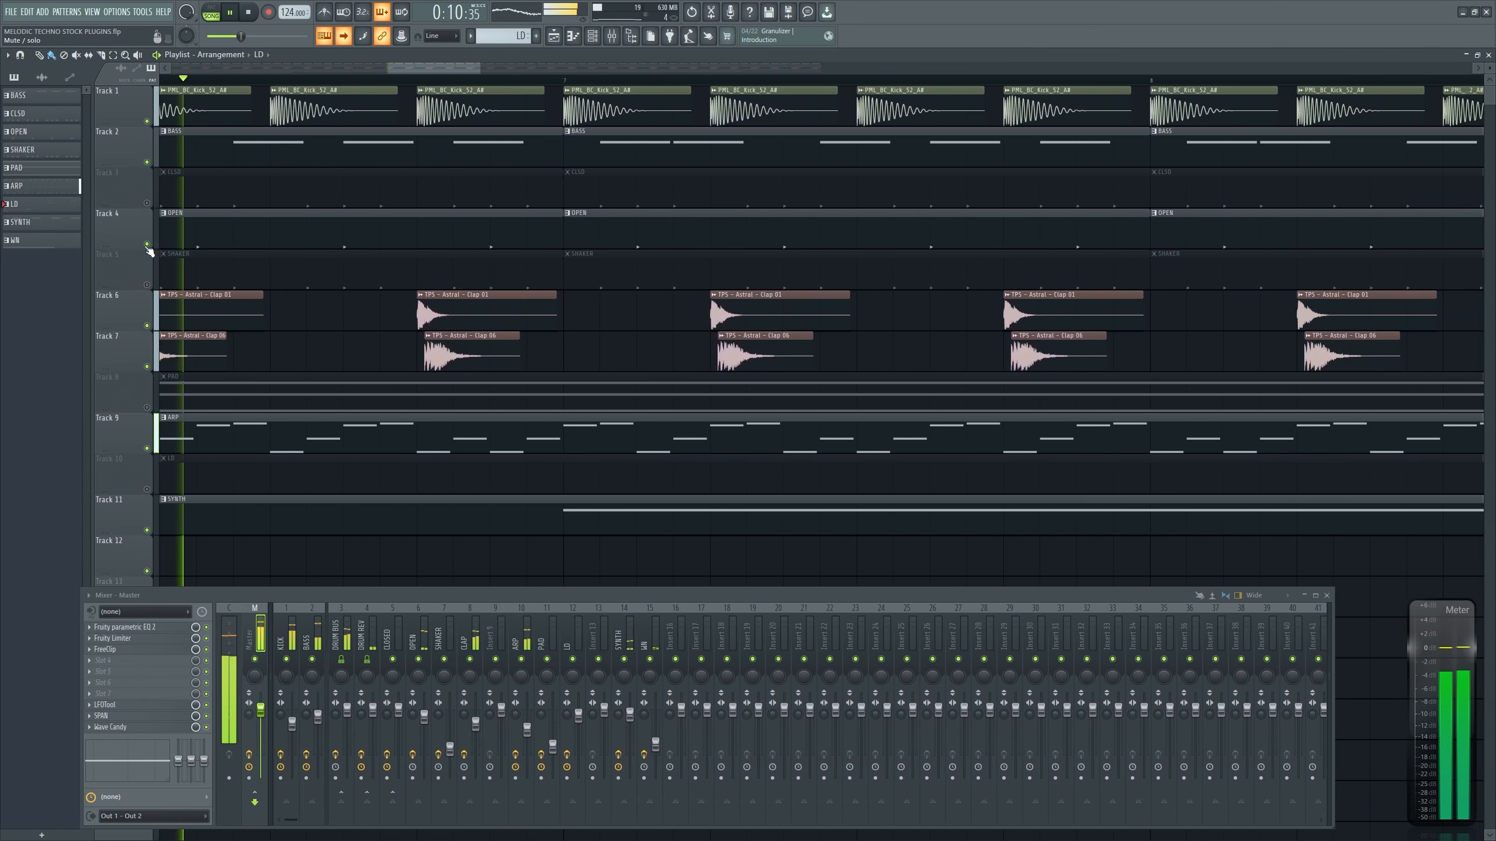
{"action": "left_click", "coordinate": [147, 203]}
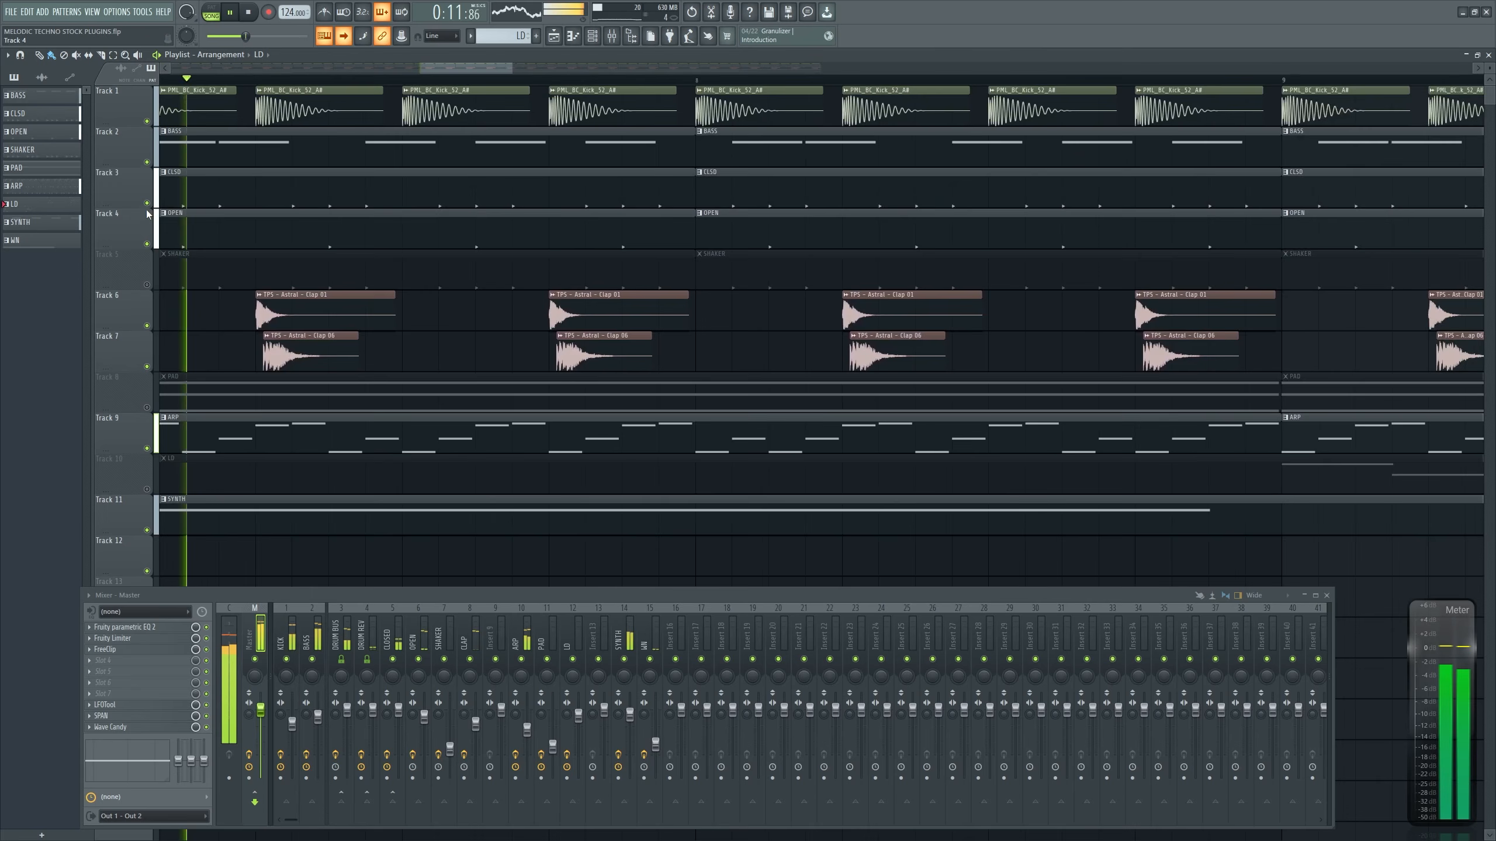
{"action": "left_click", "coordinate": [147, 284]}
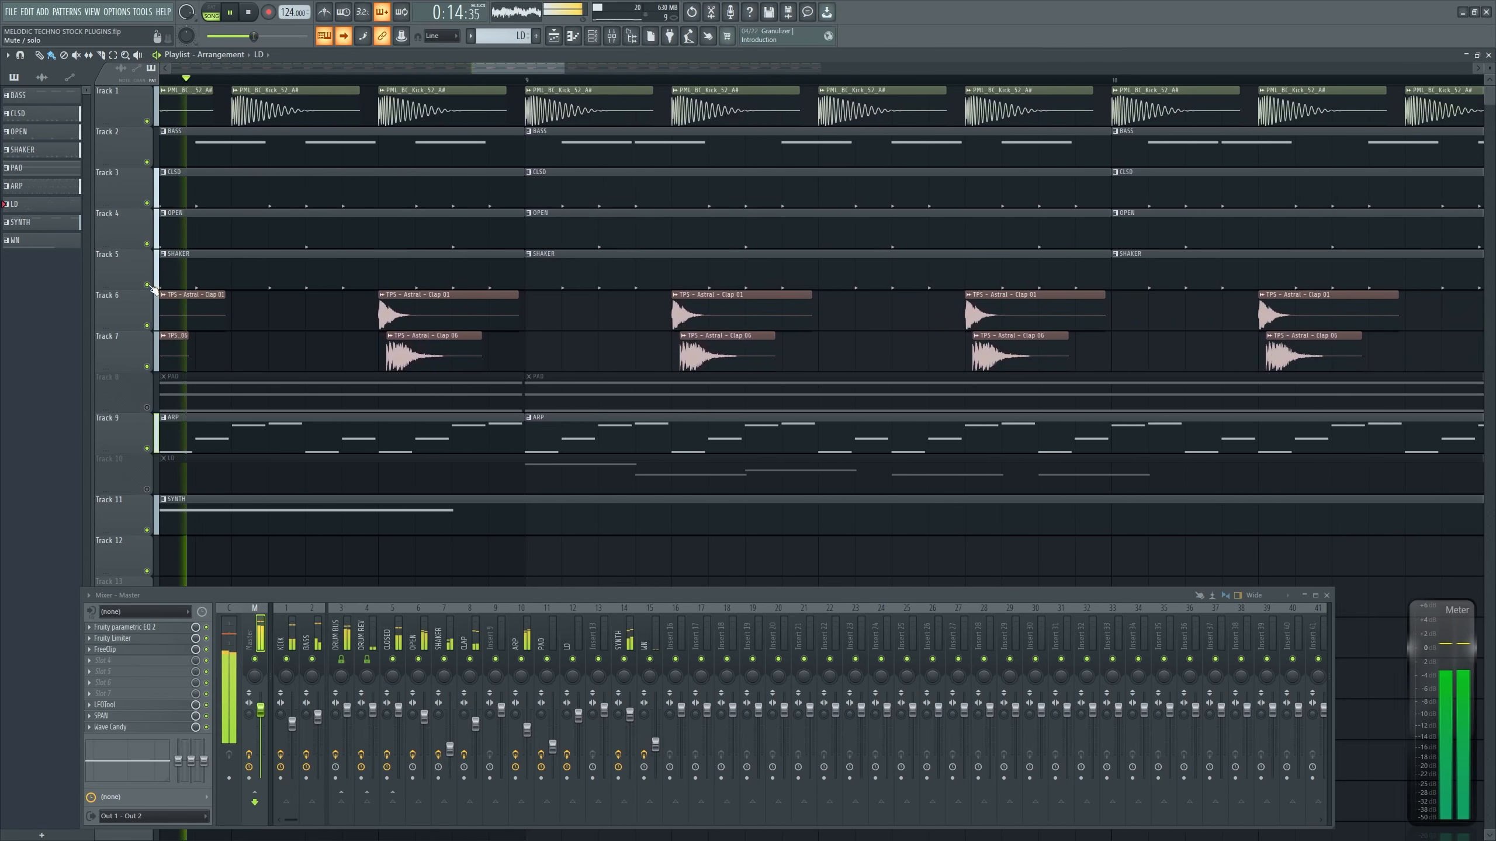
Solo the kick on Track 1, and add BASS, CLSD, OPEN, SHAKER and both clap tracks back in one by one
{"action": "right_click", "coordinate": [146, 121]}
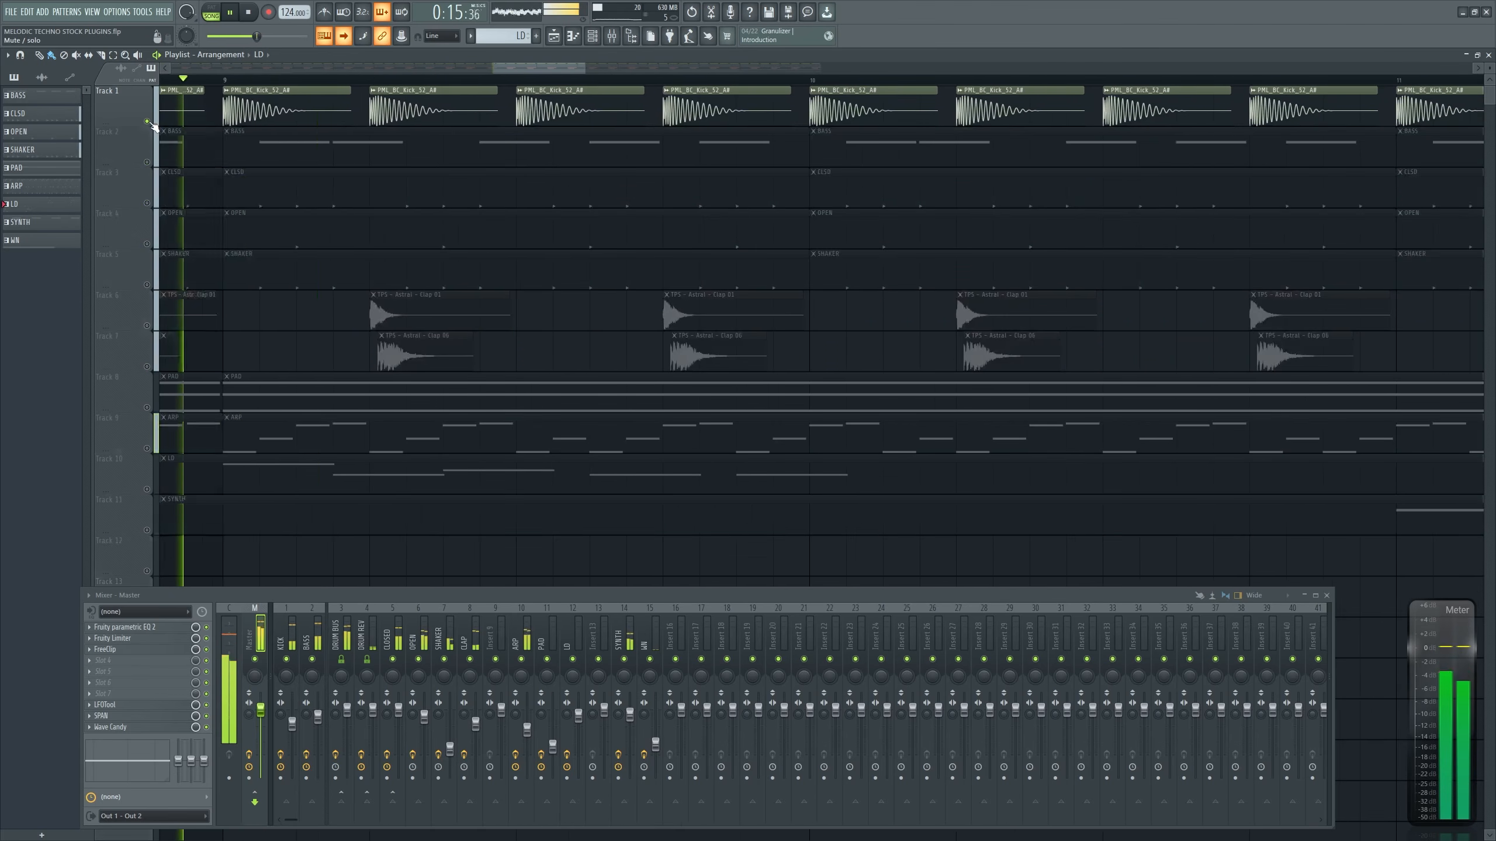
{"action": "left_click", "coordinate": [147, 162]}
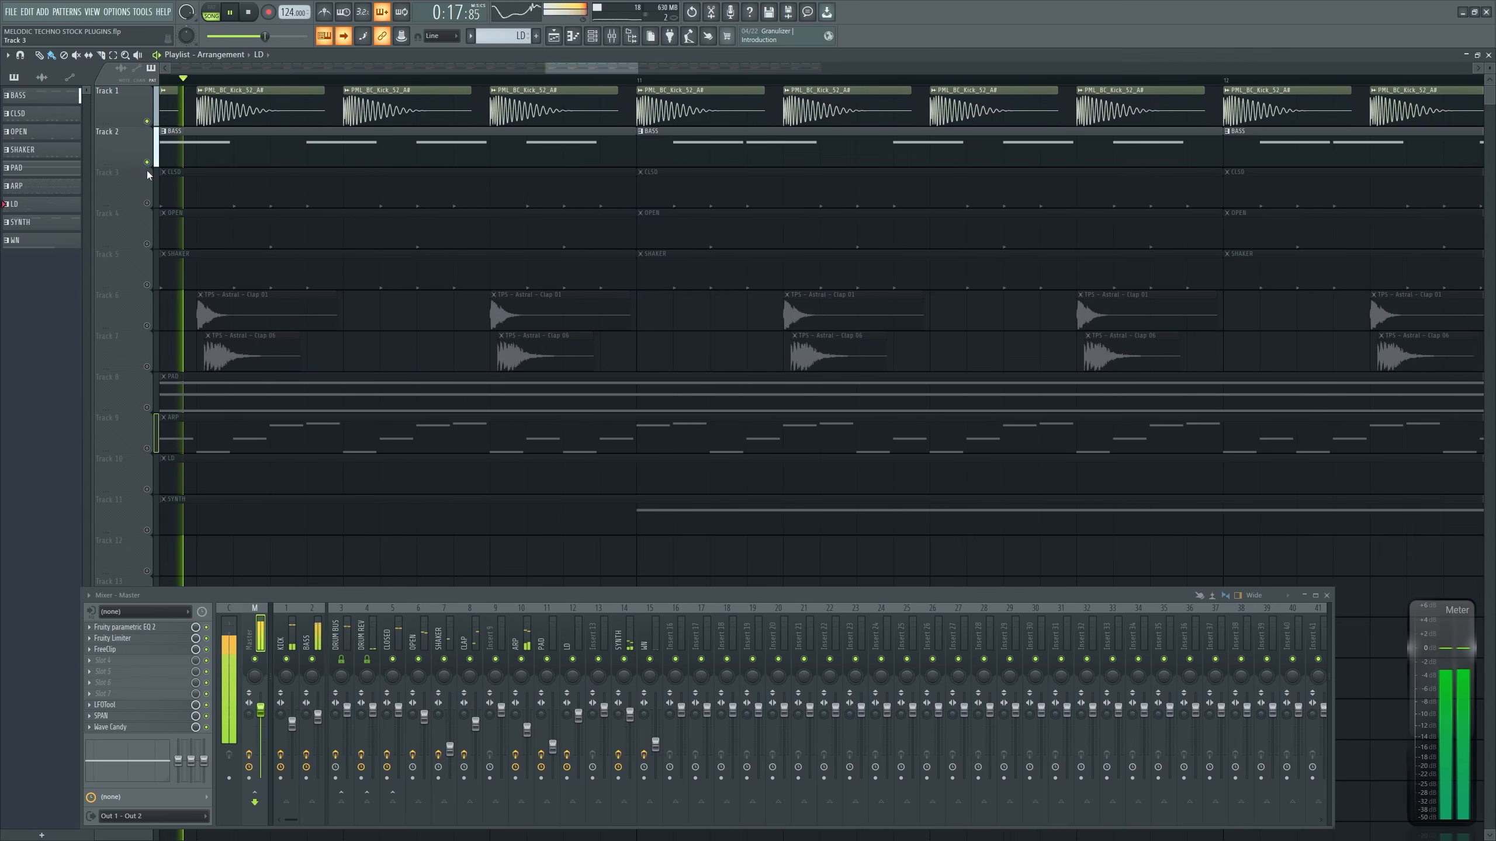
{"action": "left_click", "coordinate": [148, 204]}
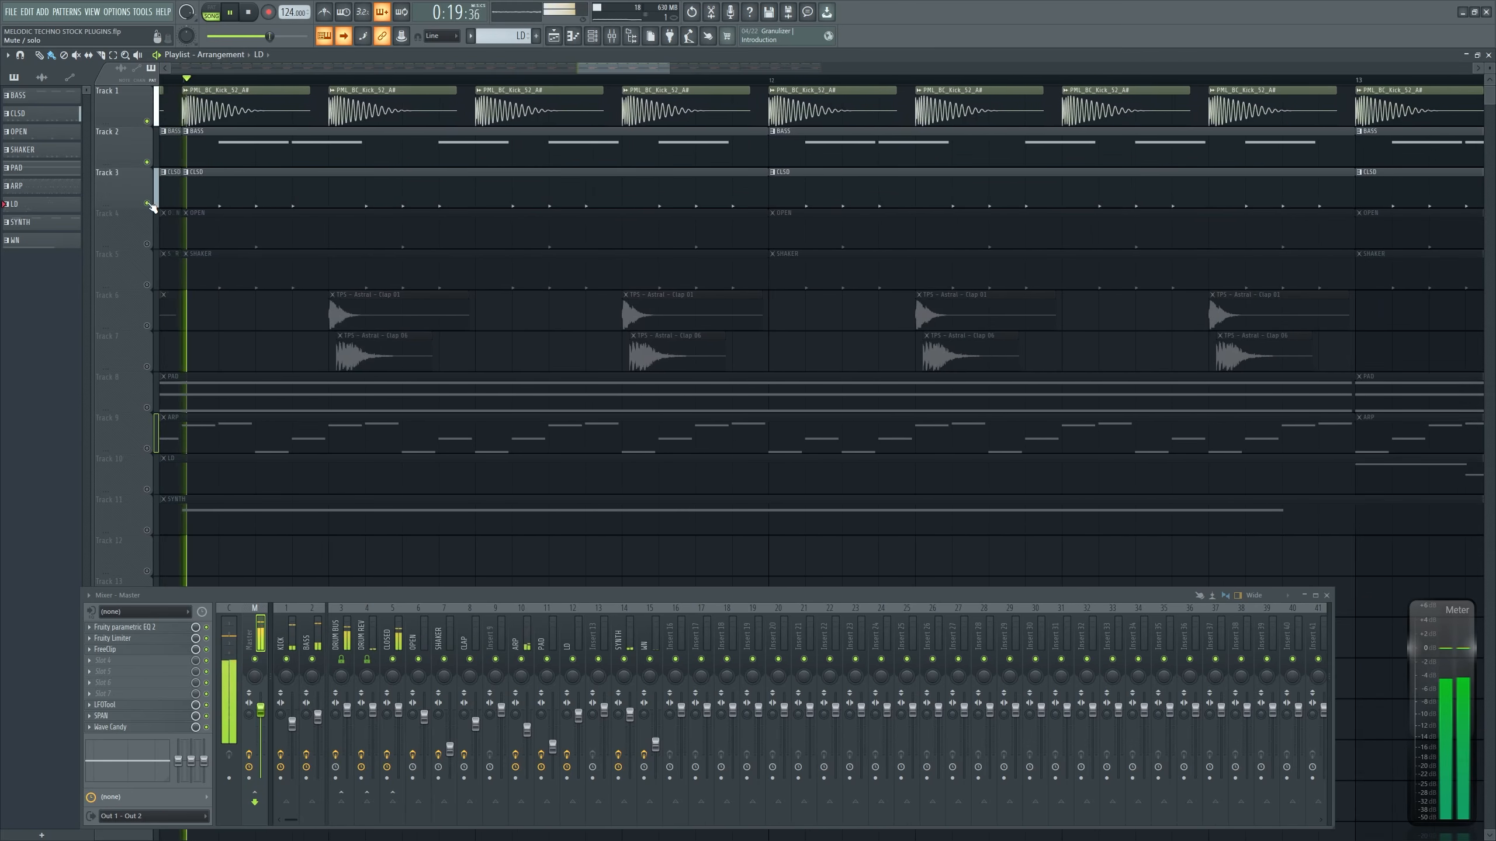
{"action": "left_click", "coordinate": [147, 244]}
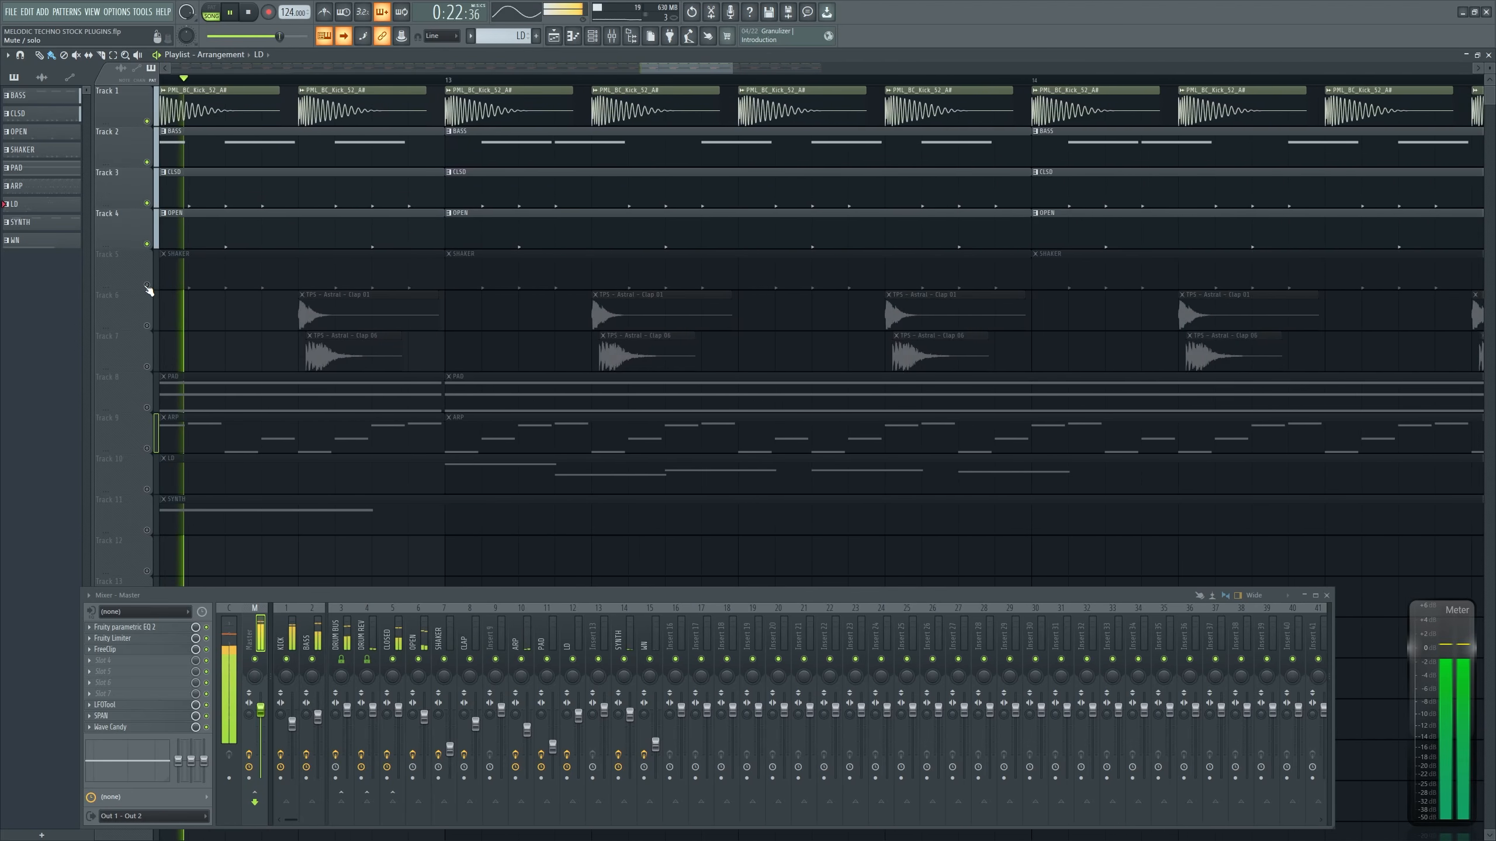
{"action": "left_click", "coordinate": [146, 285]}
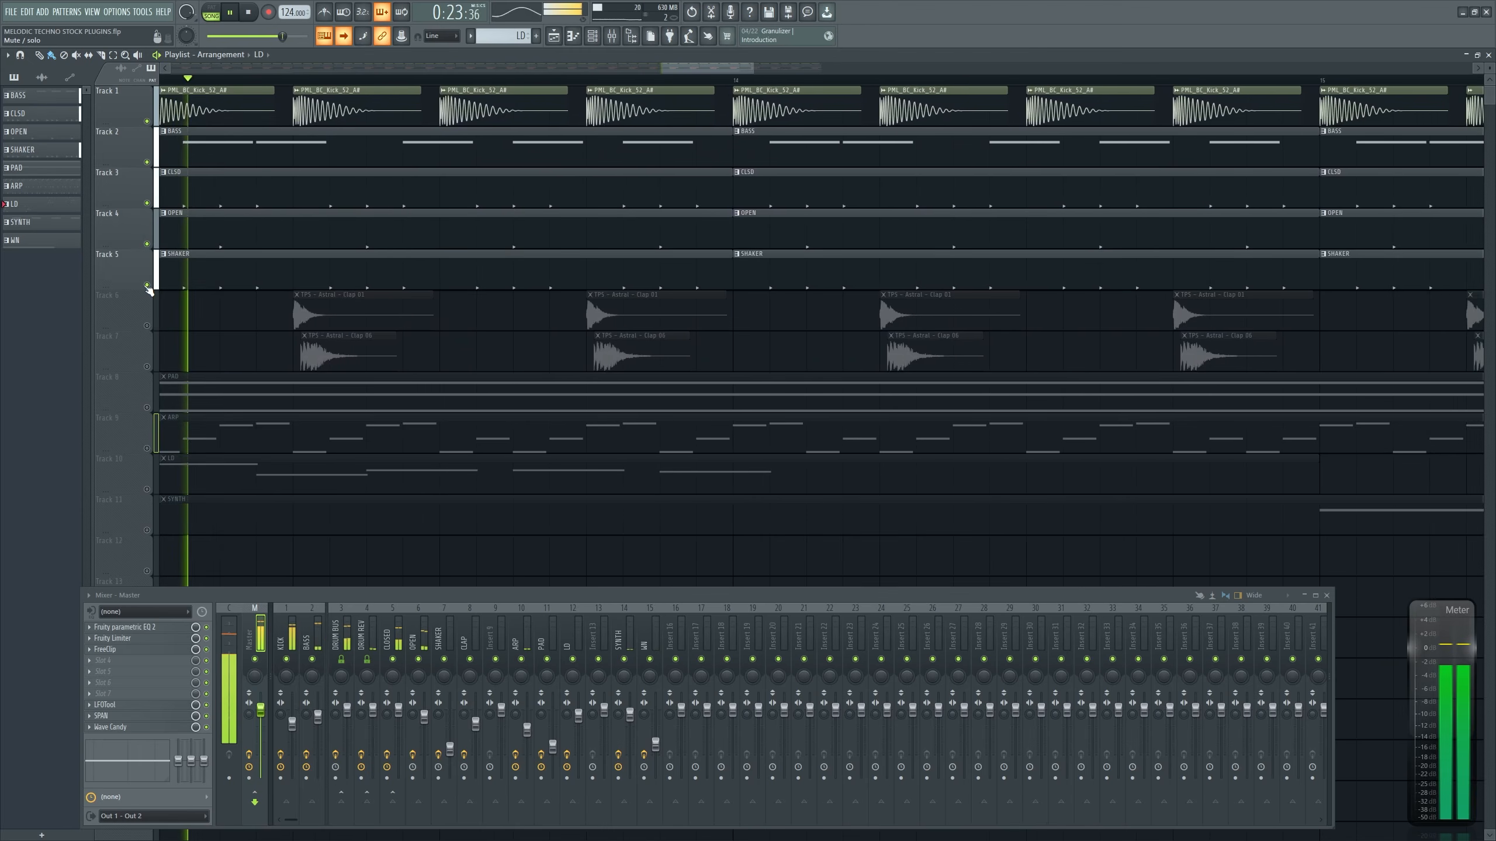
{"action": "left_click", "coordinate": [147, 326]}
{"action": "left_click", "coordinate": [147, 367]}
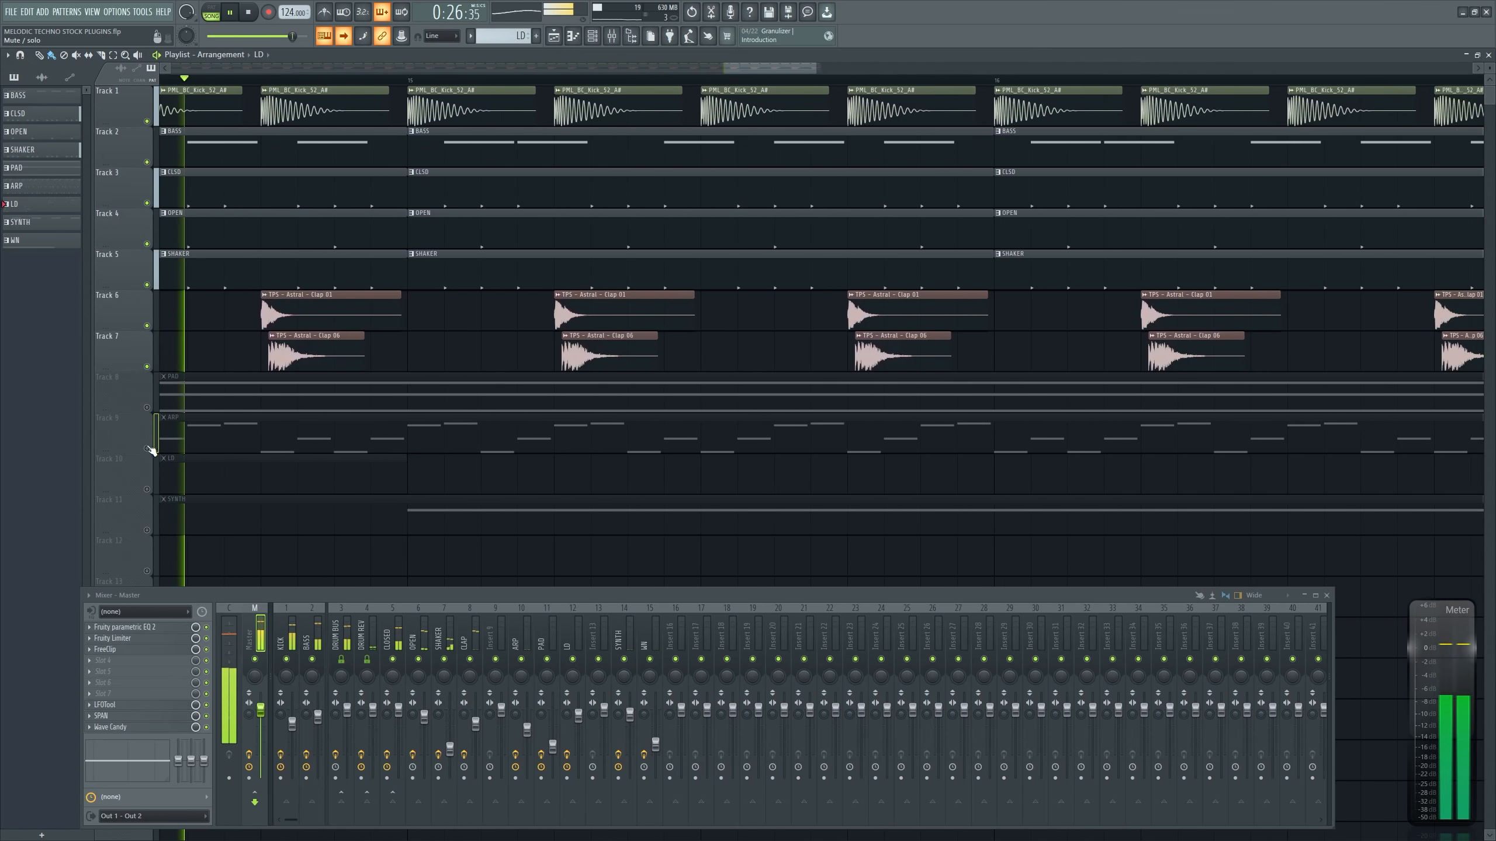